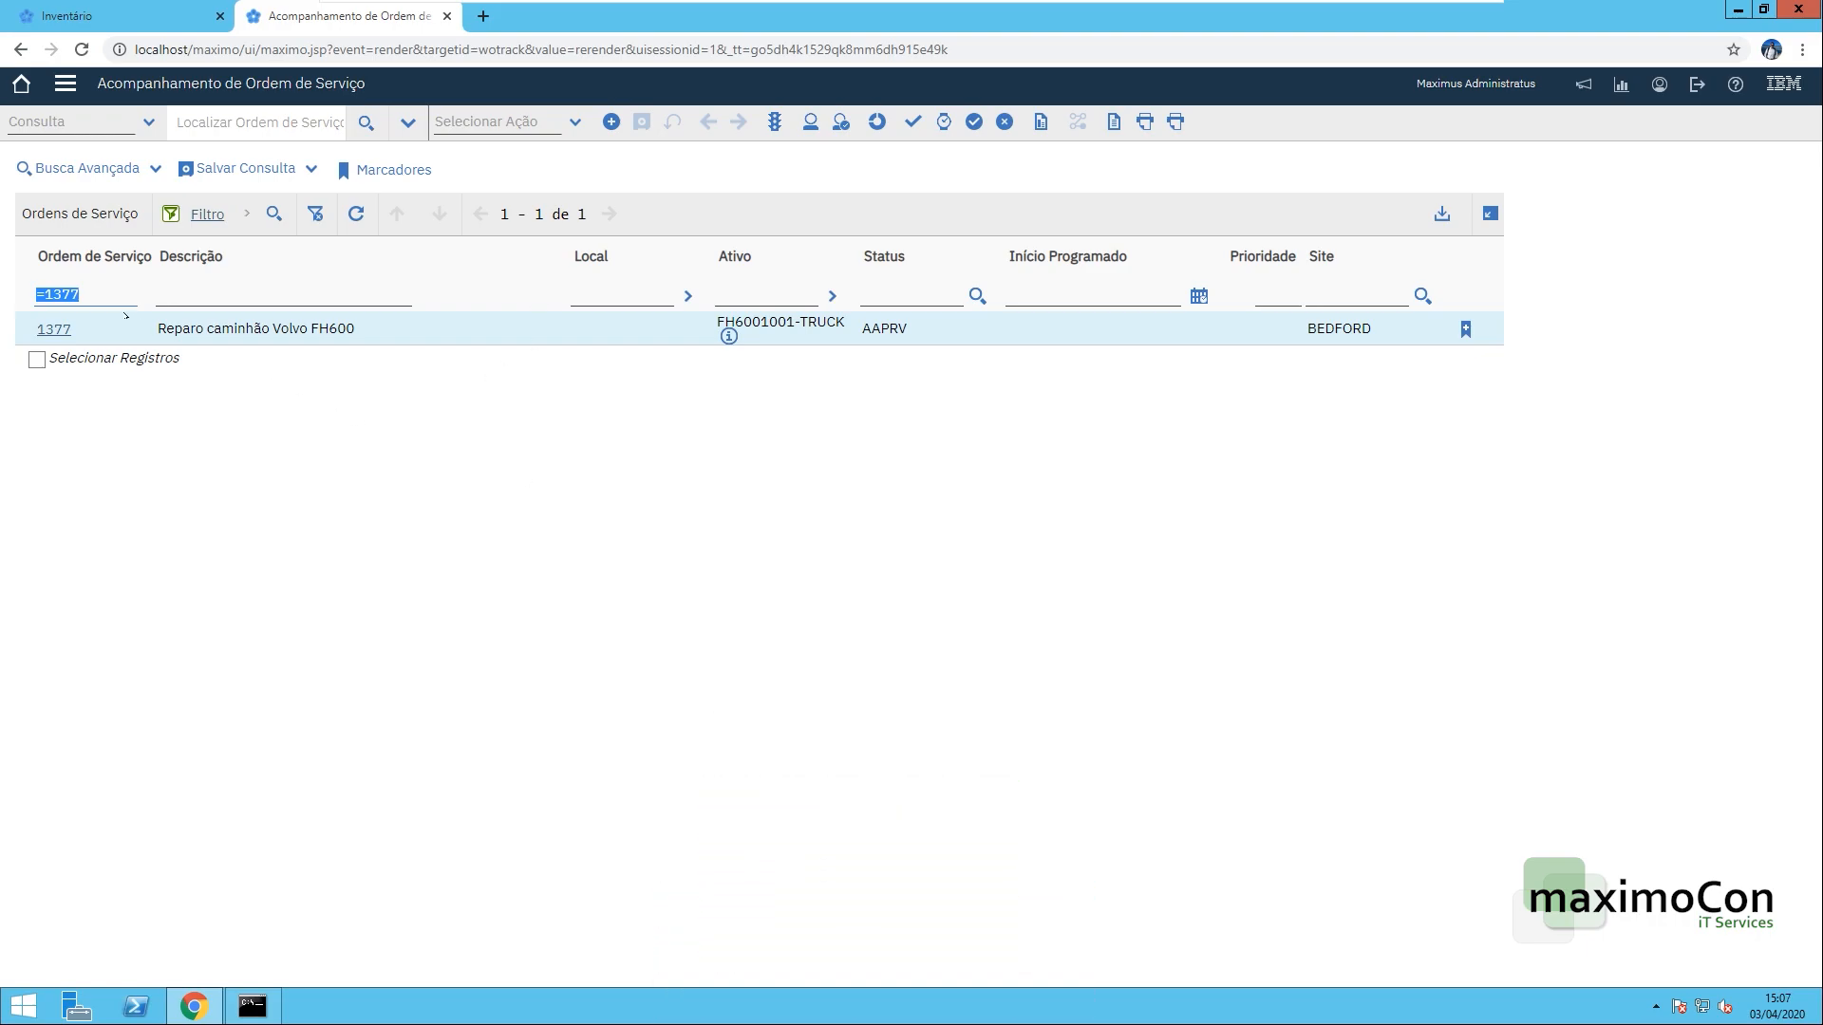
# - Open the work order "Reparo caminhão Volvo FH600" and show the planned materials in its Planos section
pyautogui.click(87, 292)
pyautogui.click(54, 329)
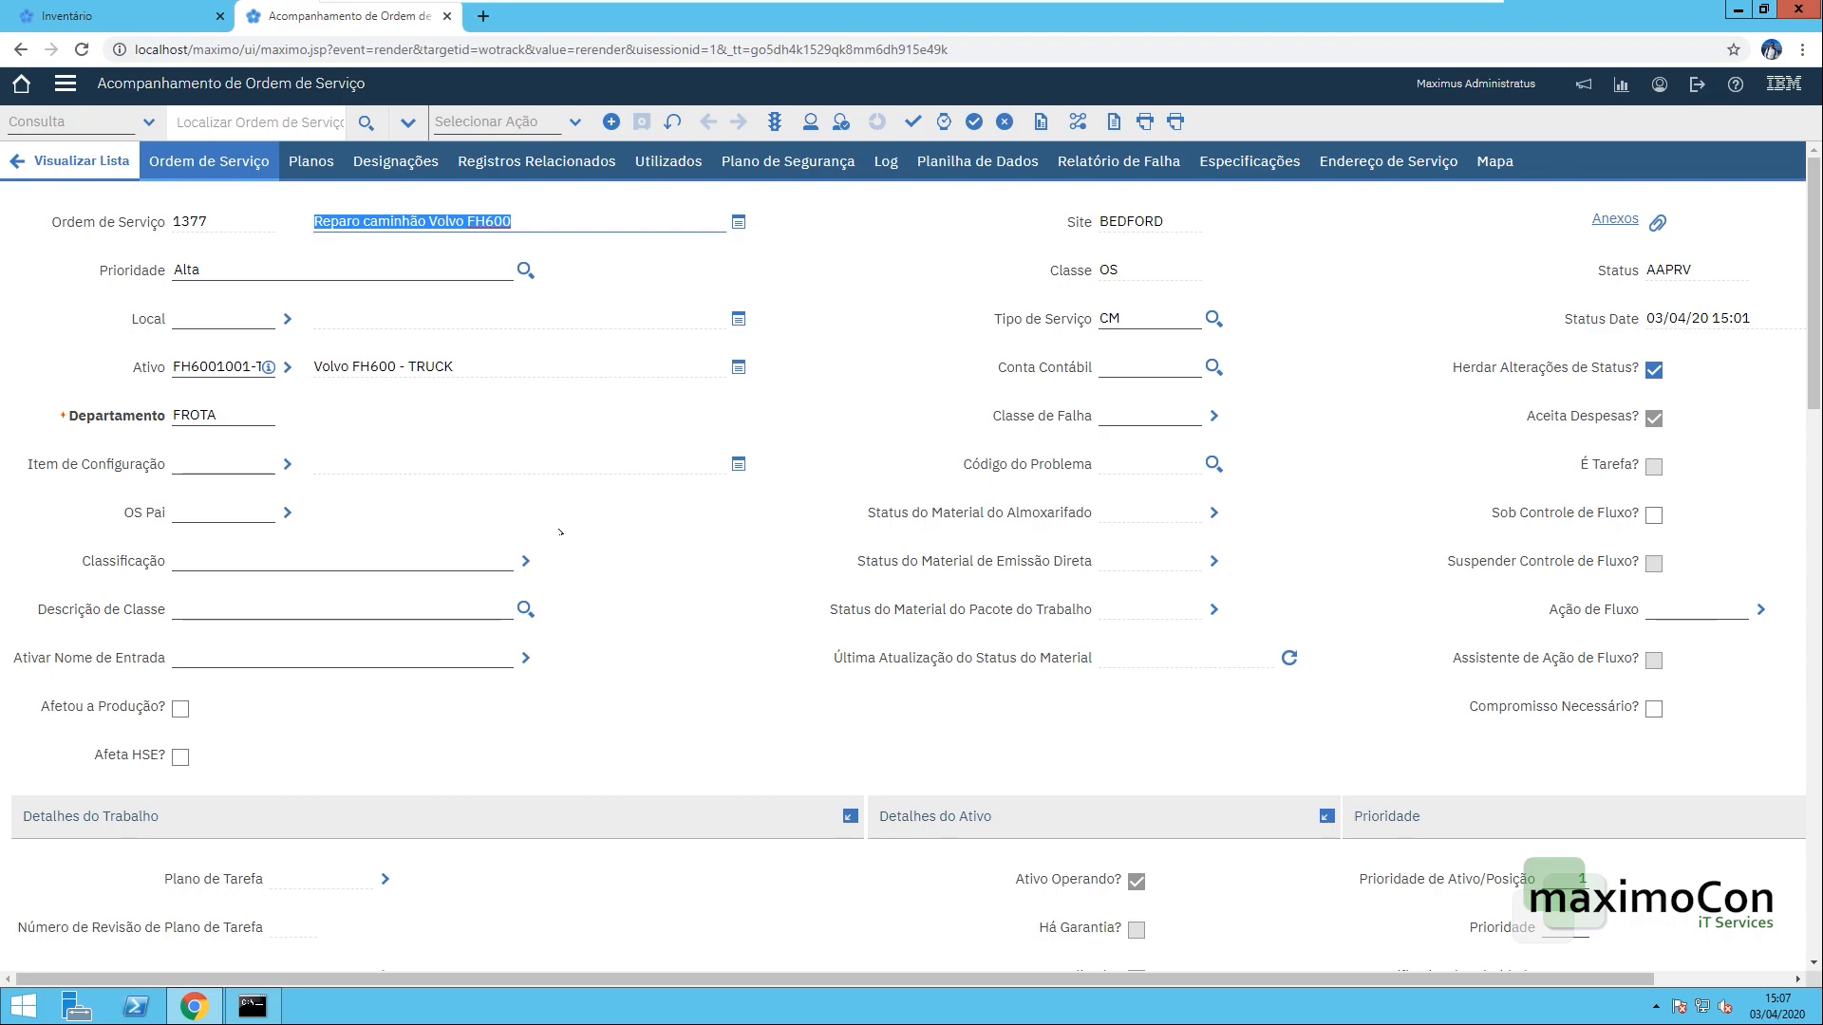
pyautogui.click(310, 162)
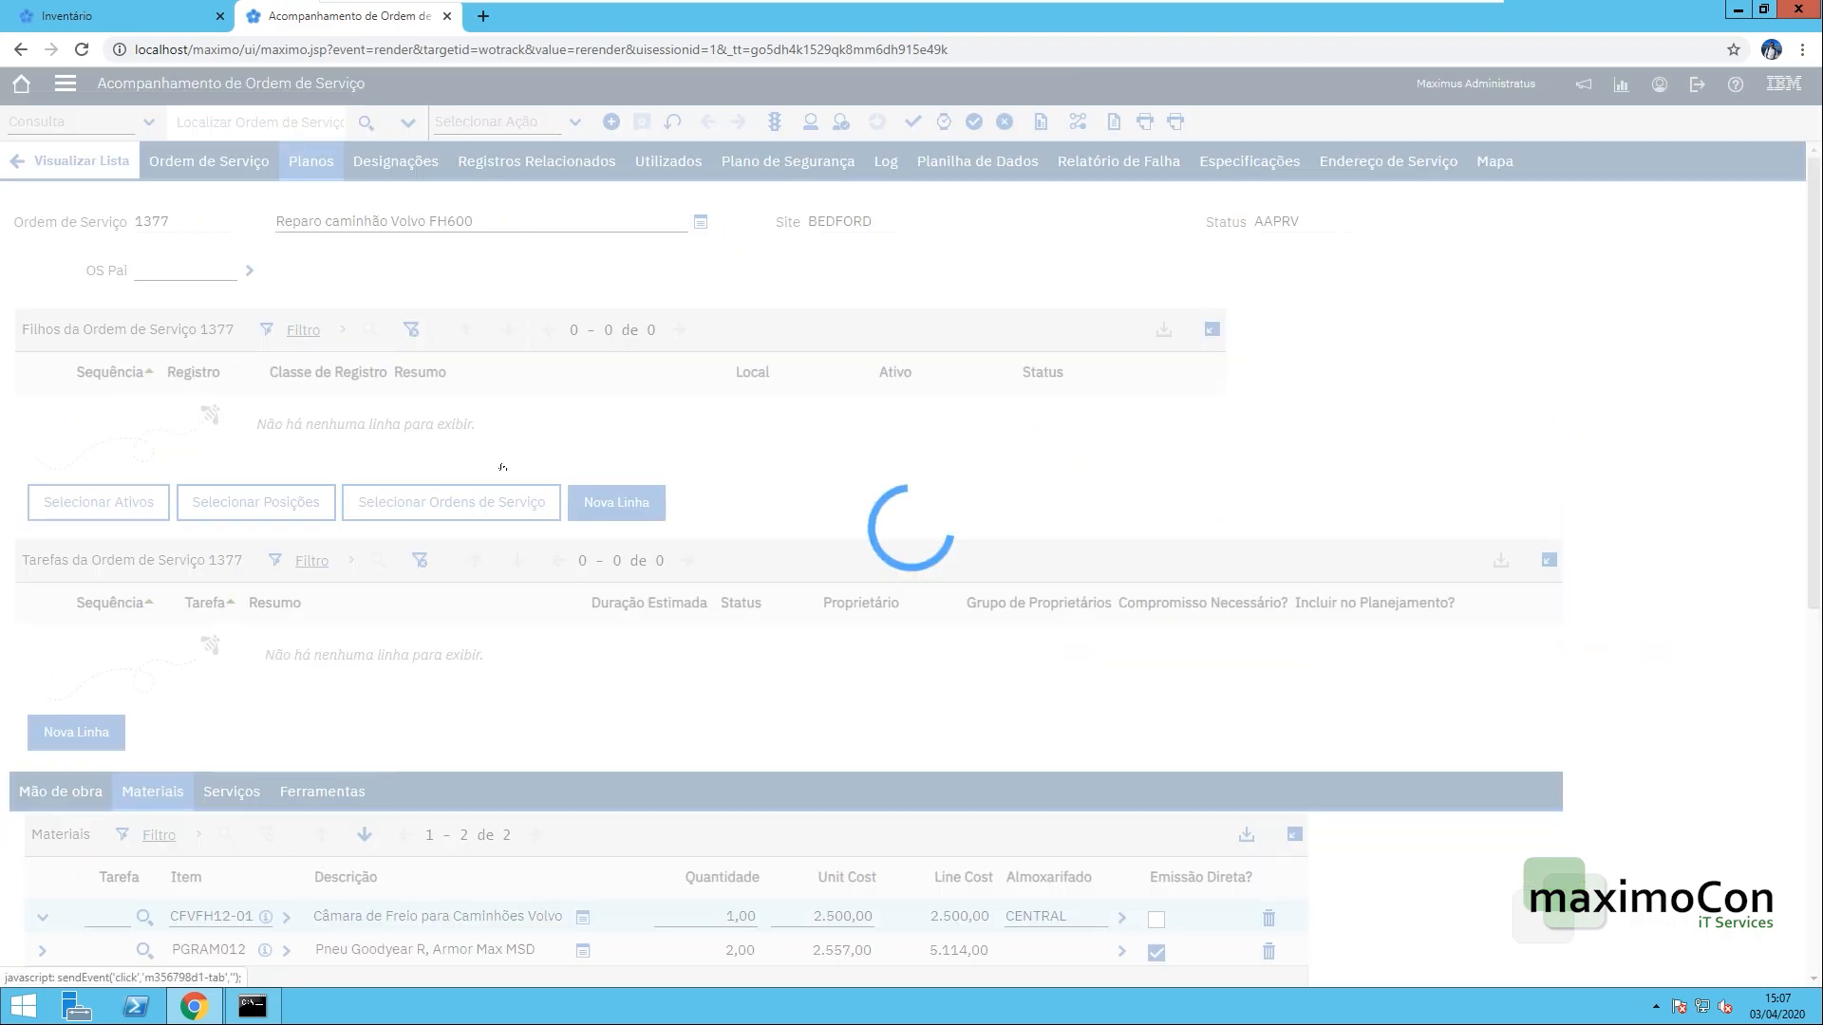
pyautogui.scroll(-2, 753, 623)
pyautogui.scroll(-2, 753, 623)
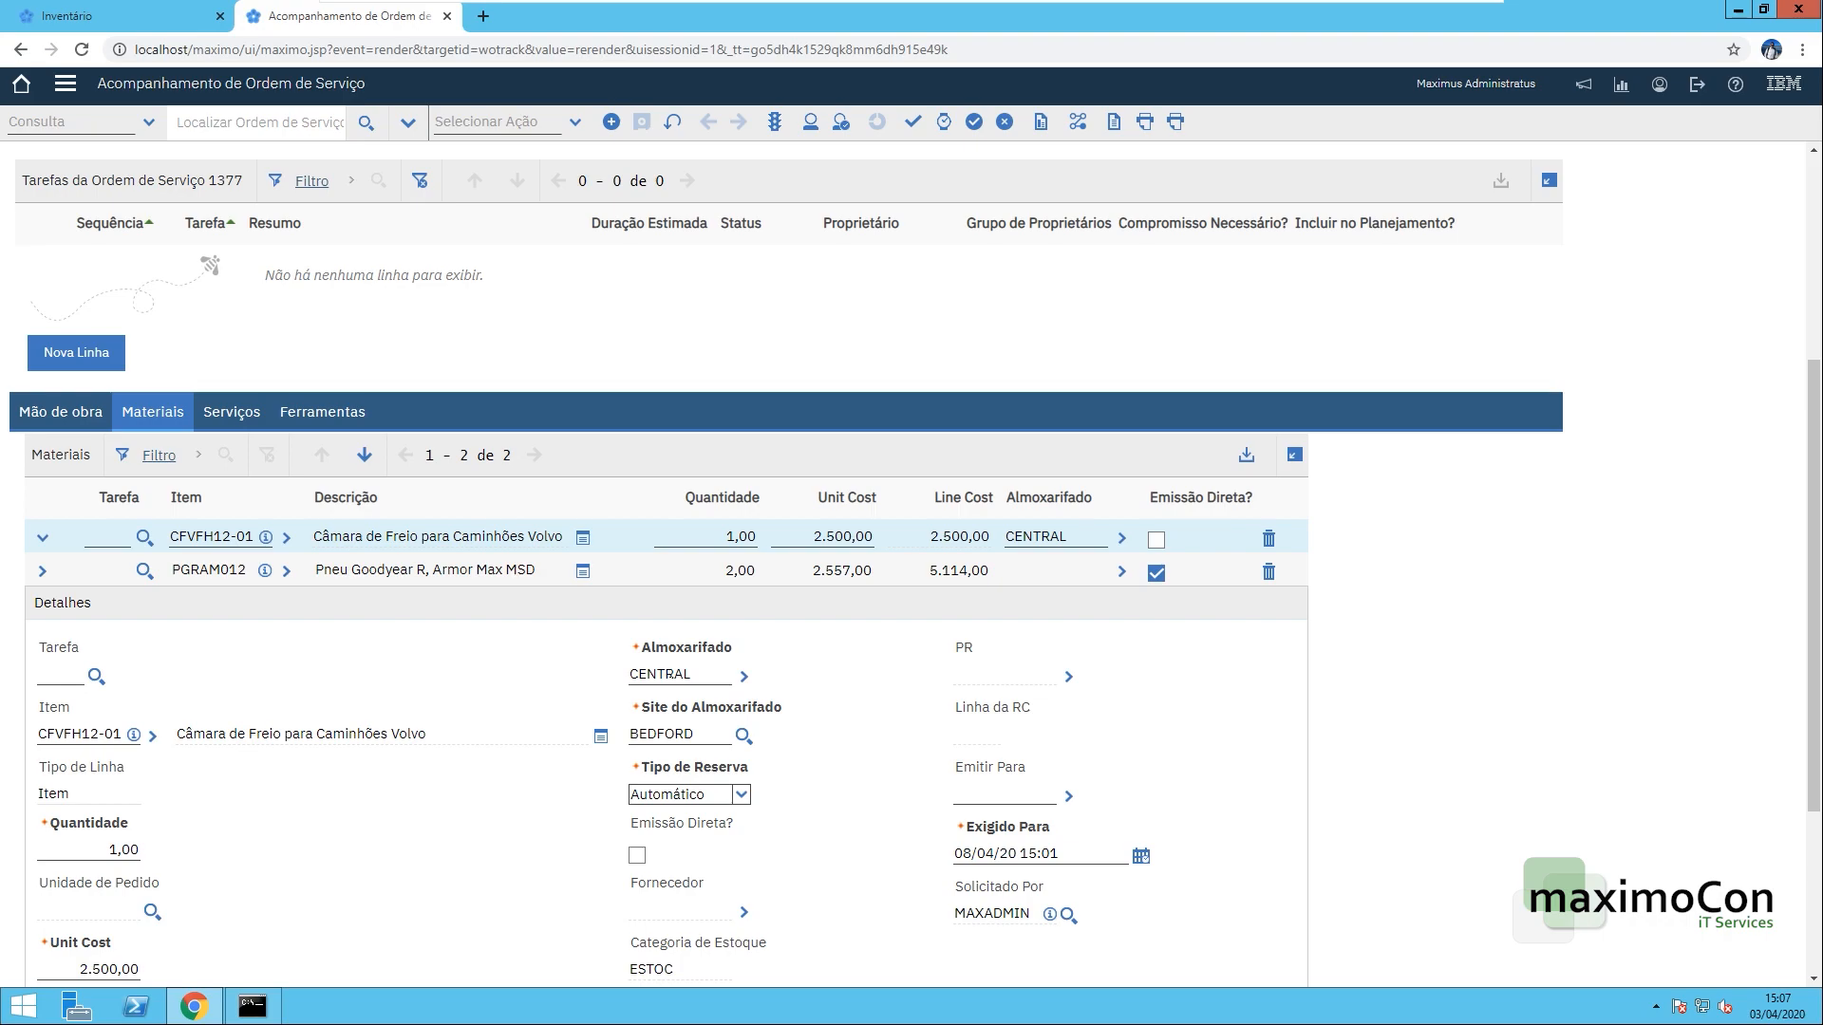
# - Examine the storeroom, direct issue, reservation and vendor details of planned materials CFVFH12-01 and PGRAM012
pyautogui.doubleClick(672, 674)
pyautogui.click(853, 676)
pyautogui.doubleClick(669, 674)
pyautogui.click(518, 571)
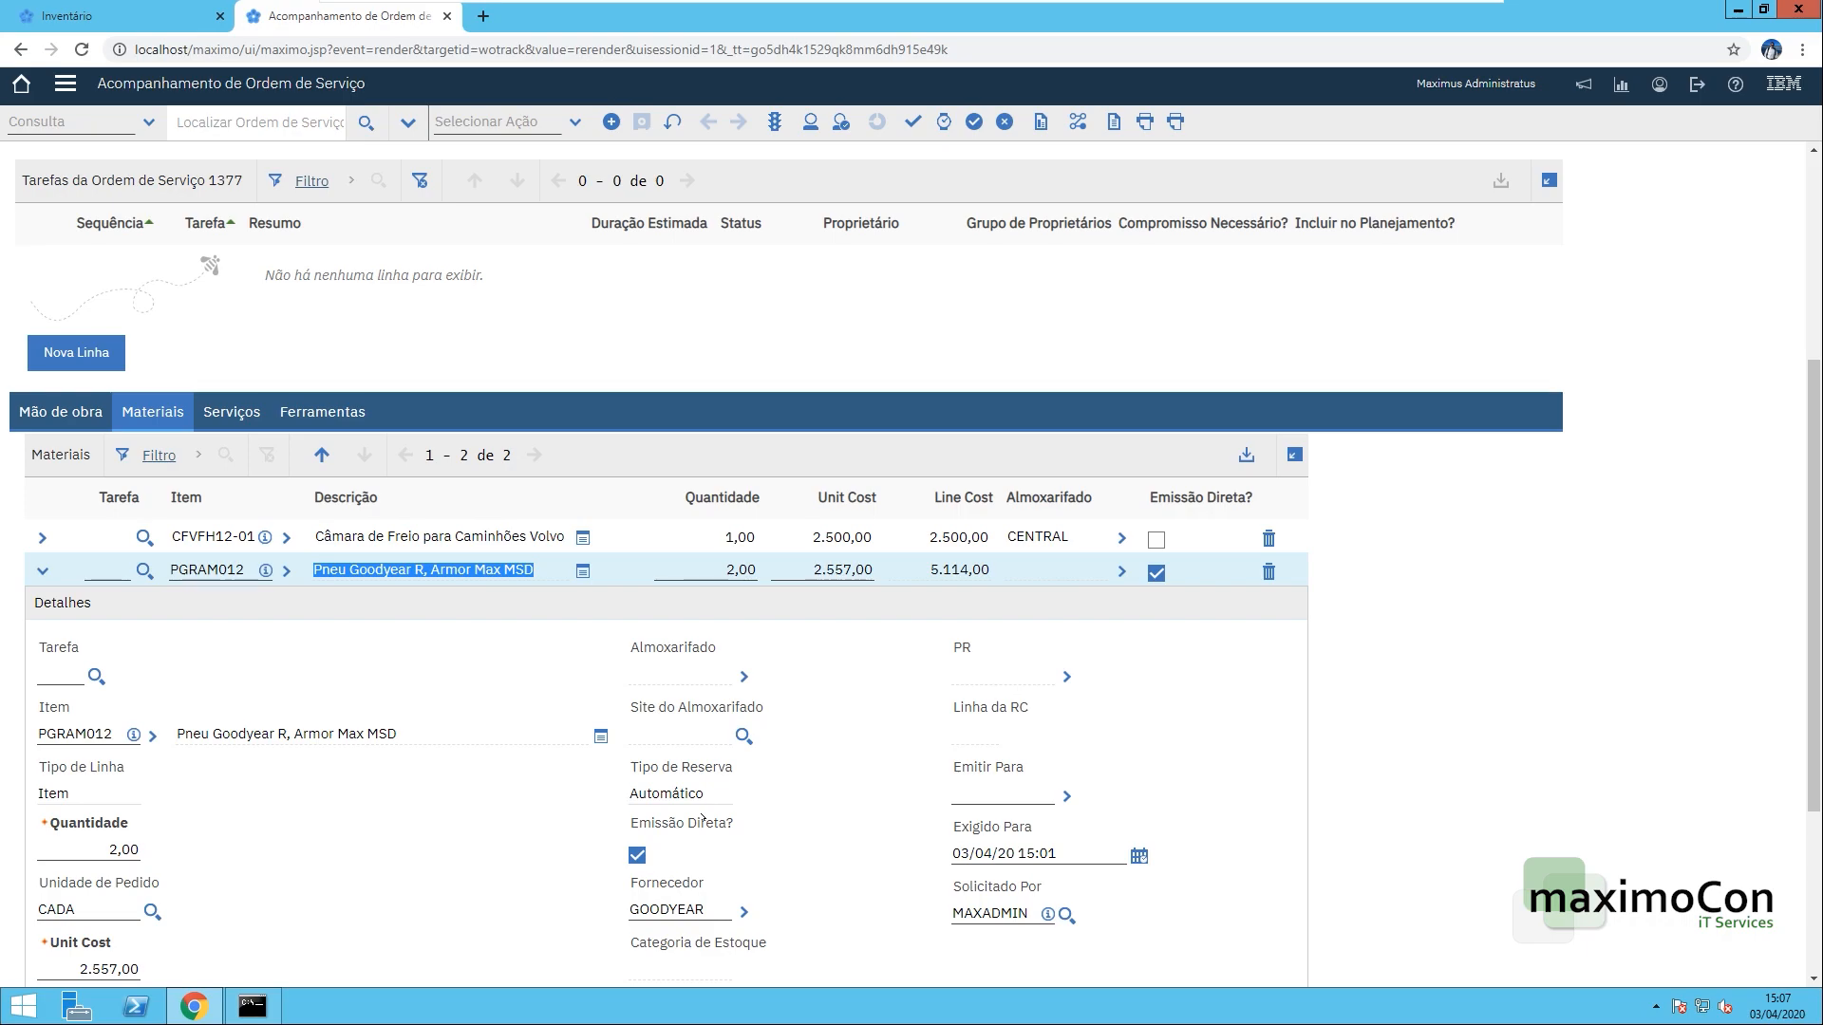
pyautogui.scroll(4, 703, 819)
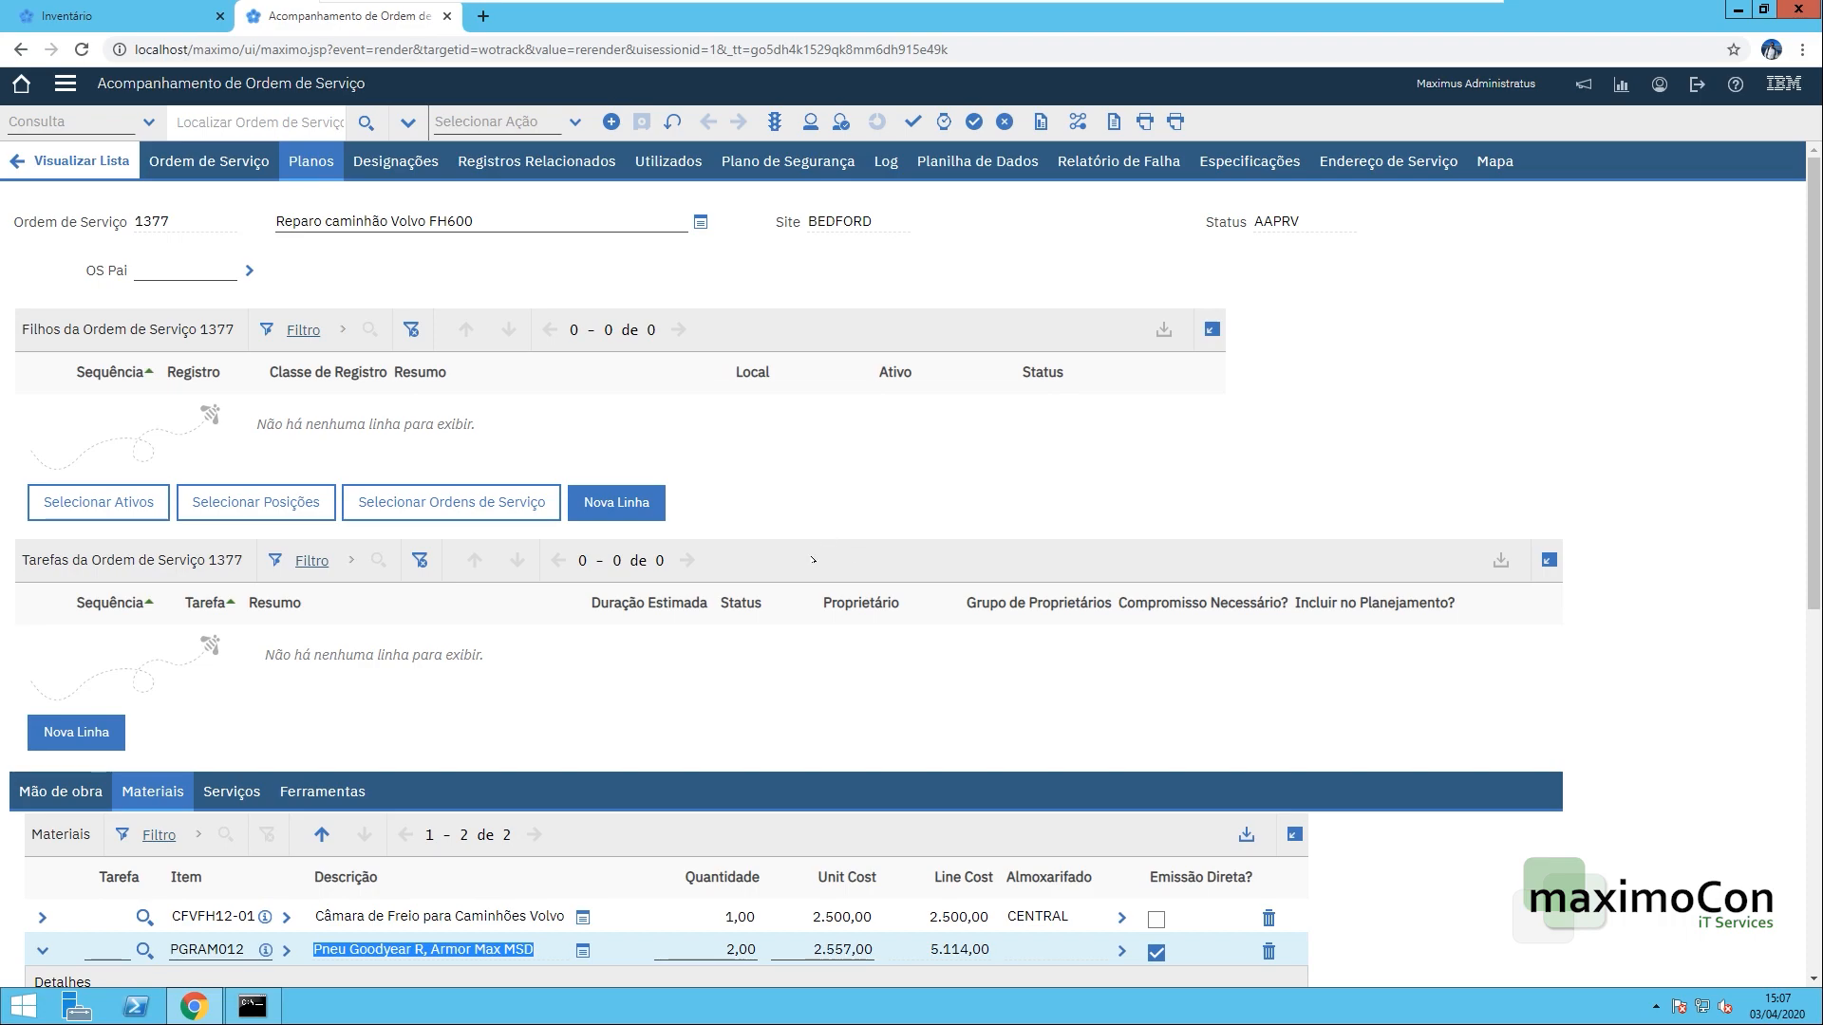
pyautogui.scroll(-4, 814, 560)
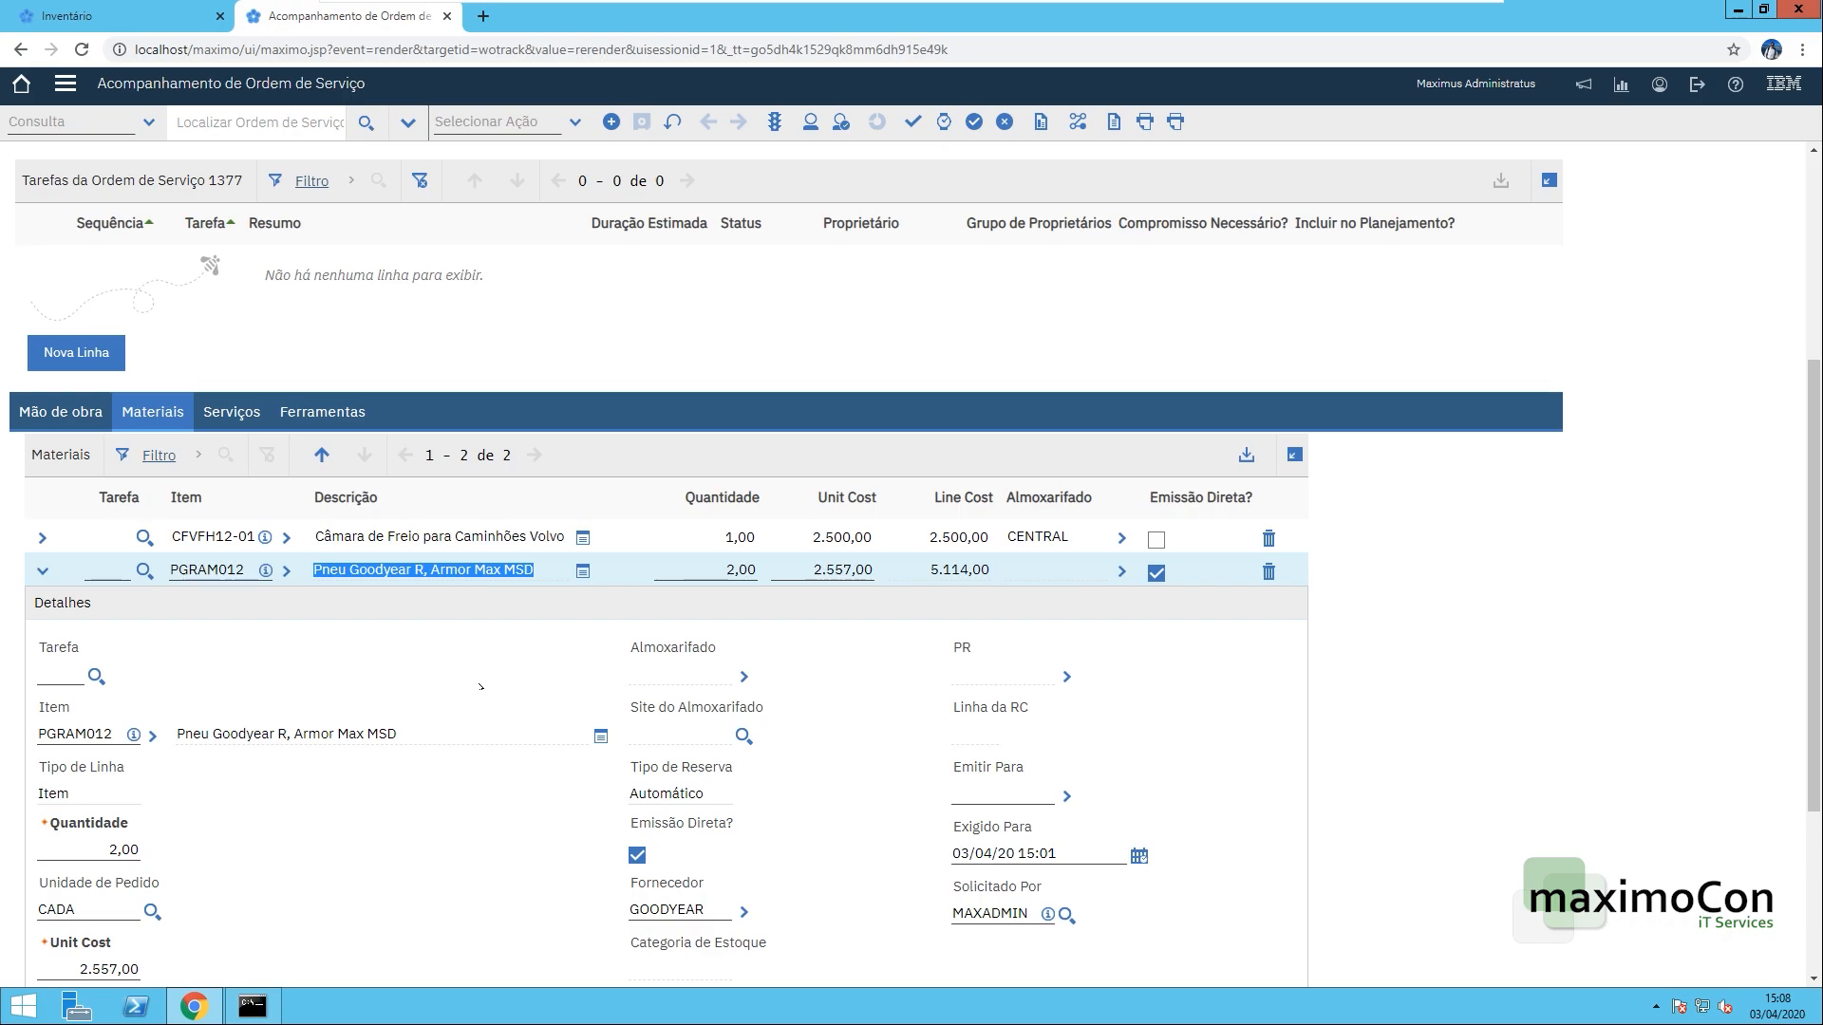
pyautogui.scroll(-3, 480, 687)
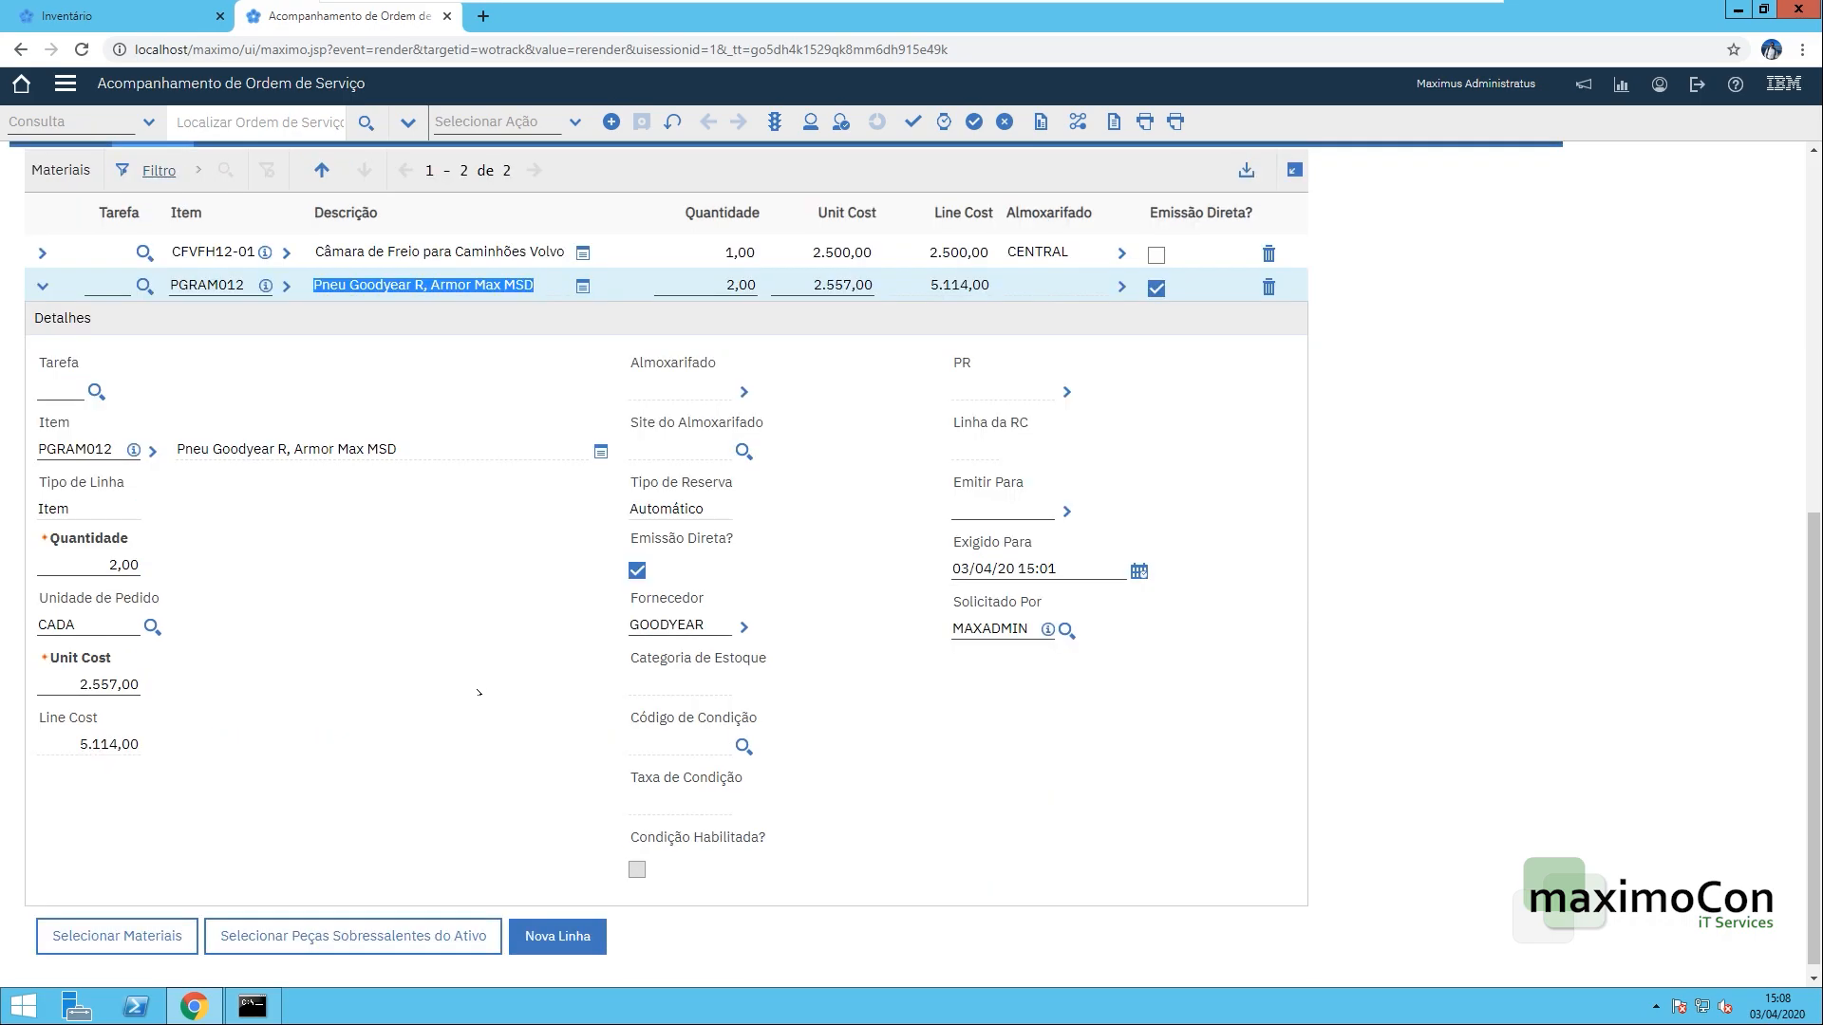
pyautogui.scroll(1, 480, 692)
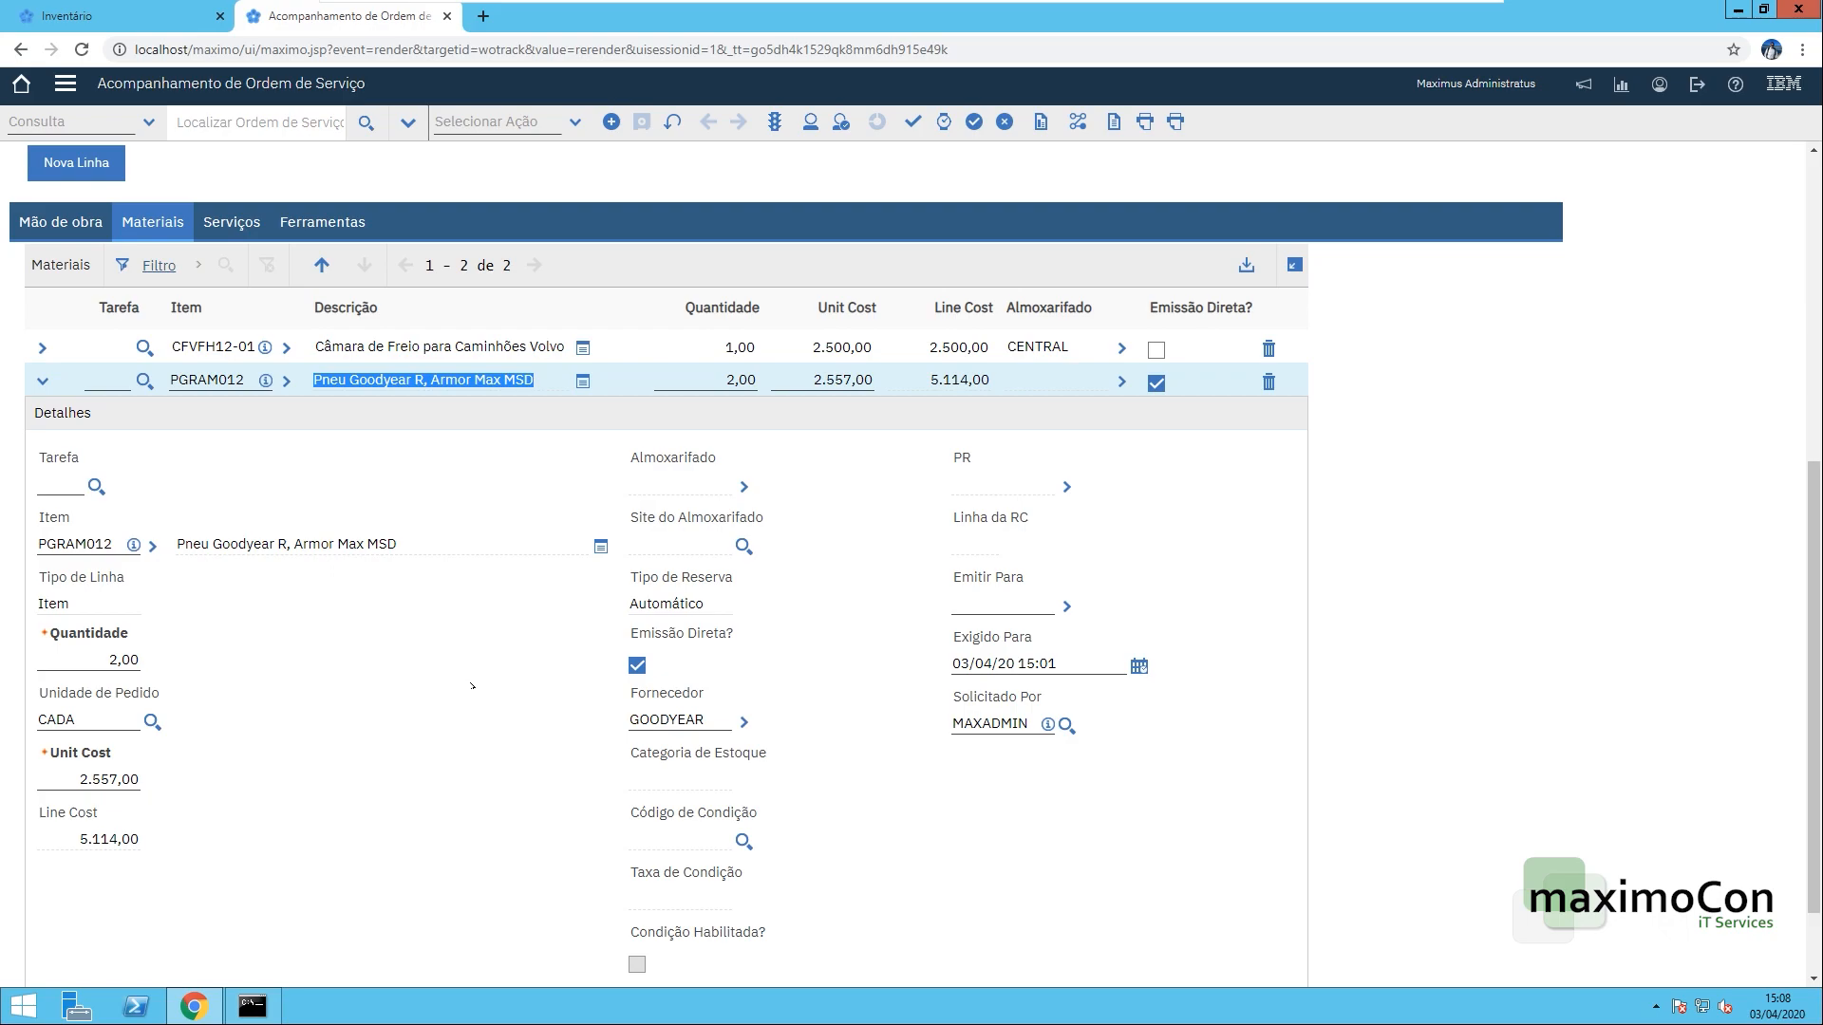
pyautogui.click(1027, 360)
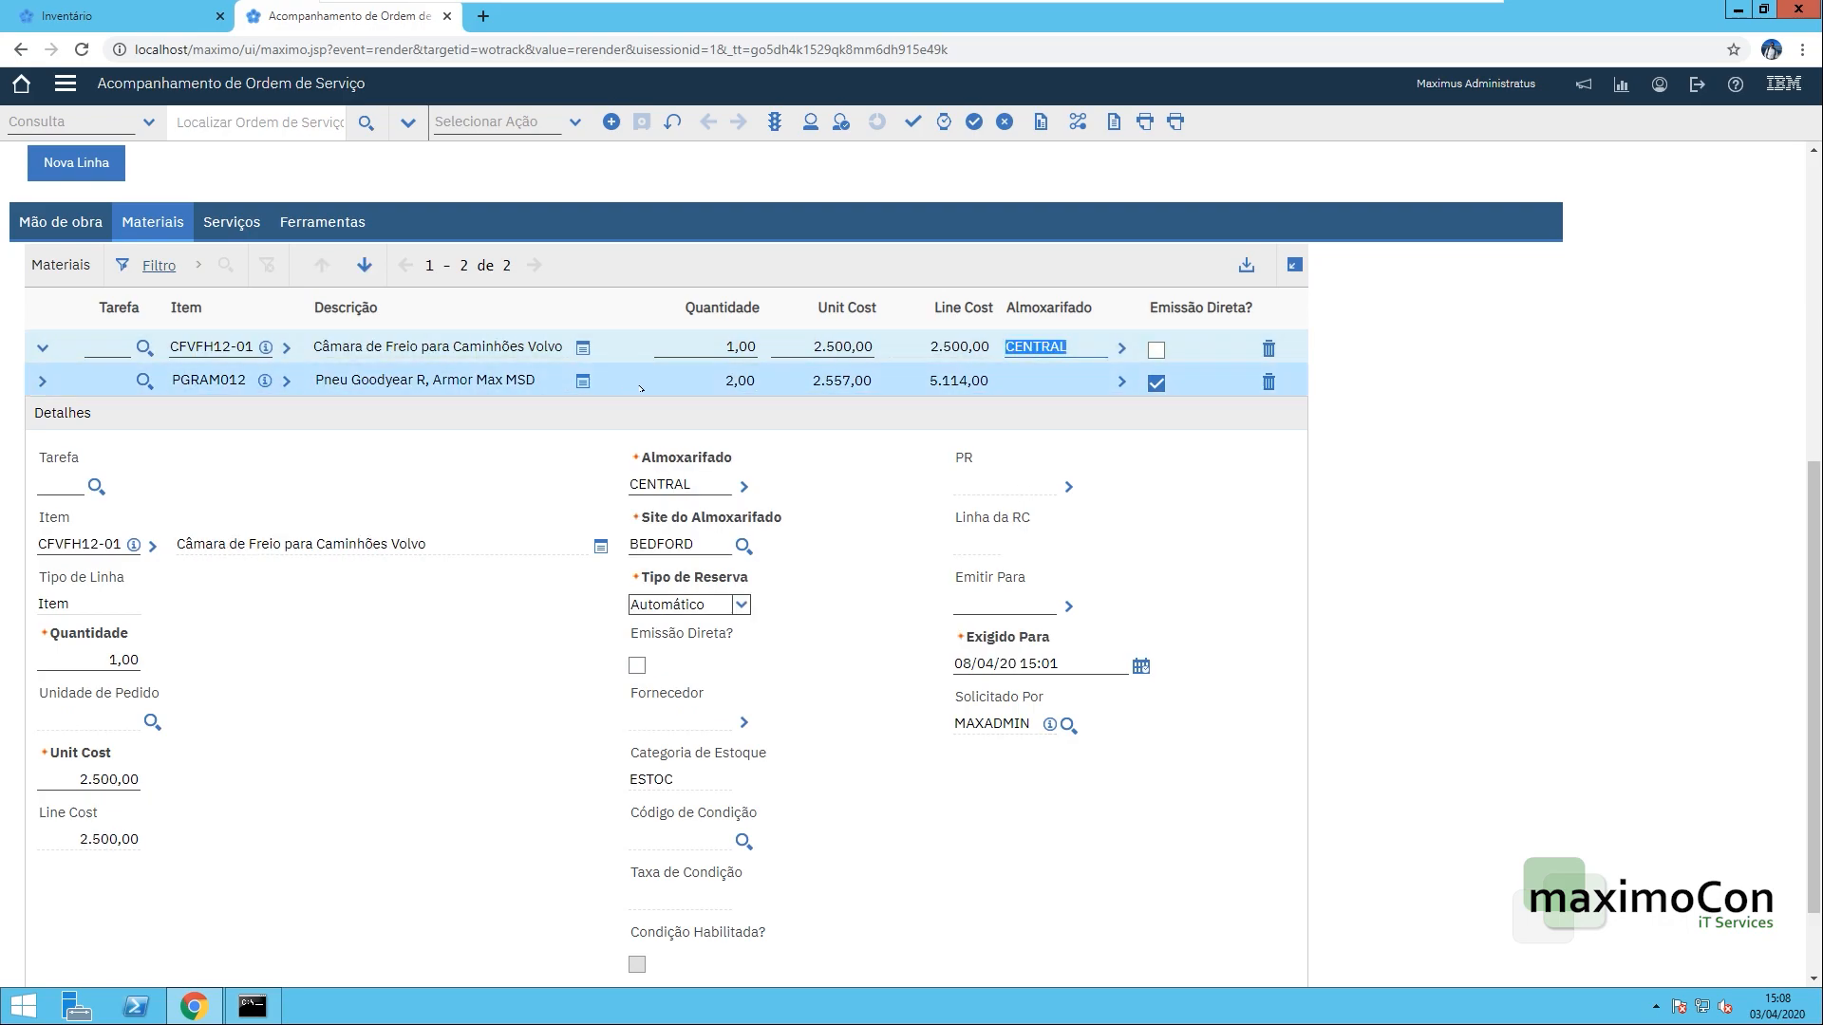
pyautogui.click(641, 384)
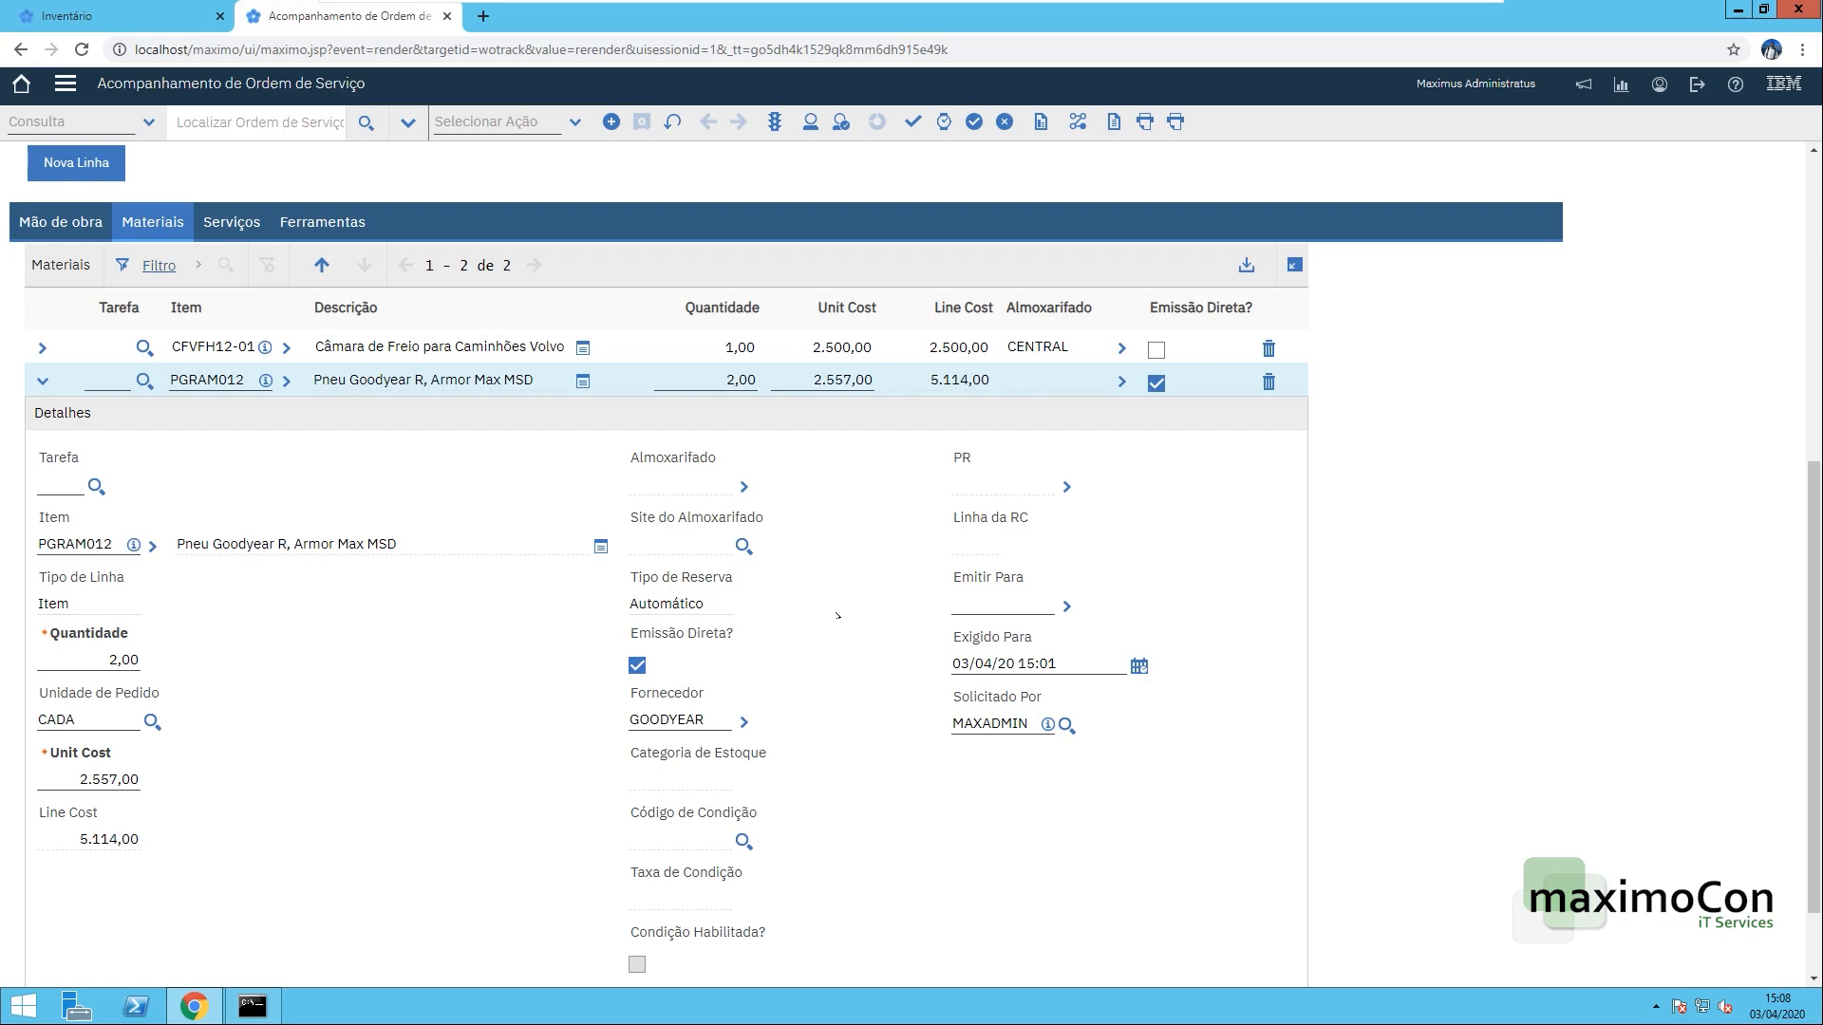
# - Change the work order's status to Aprovado
pyautogui.scroll(3, 472, 700)
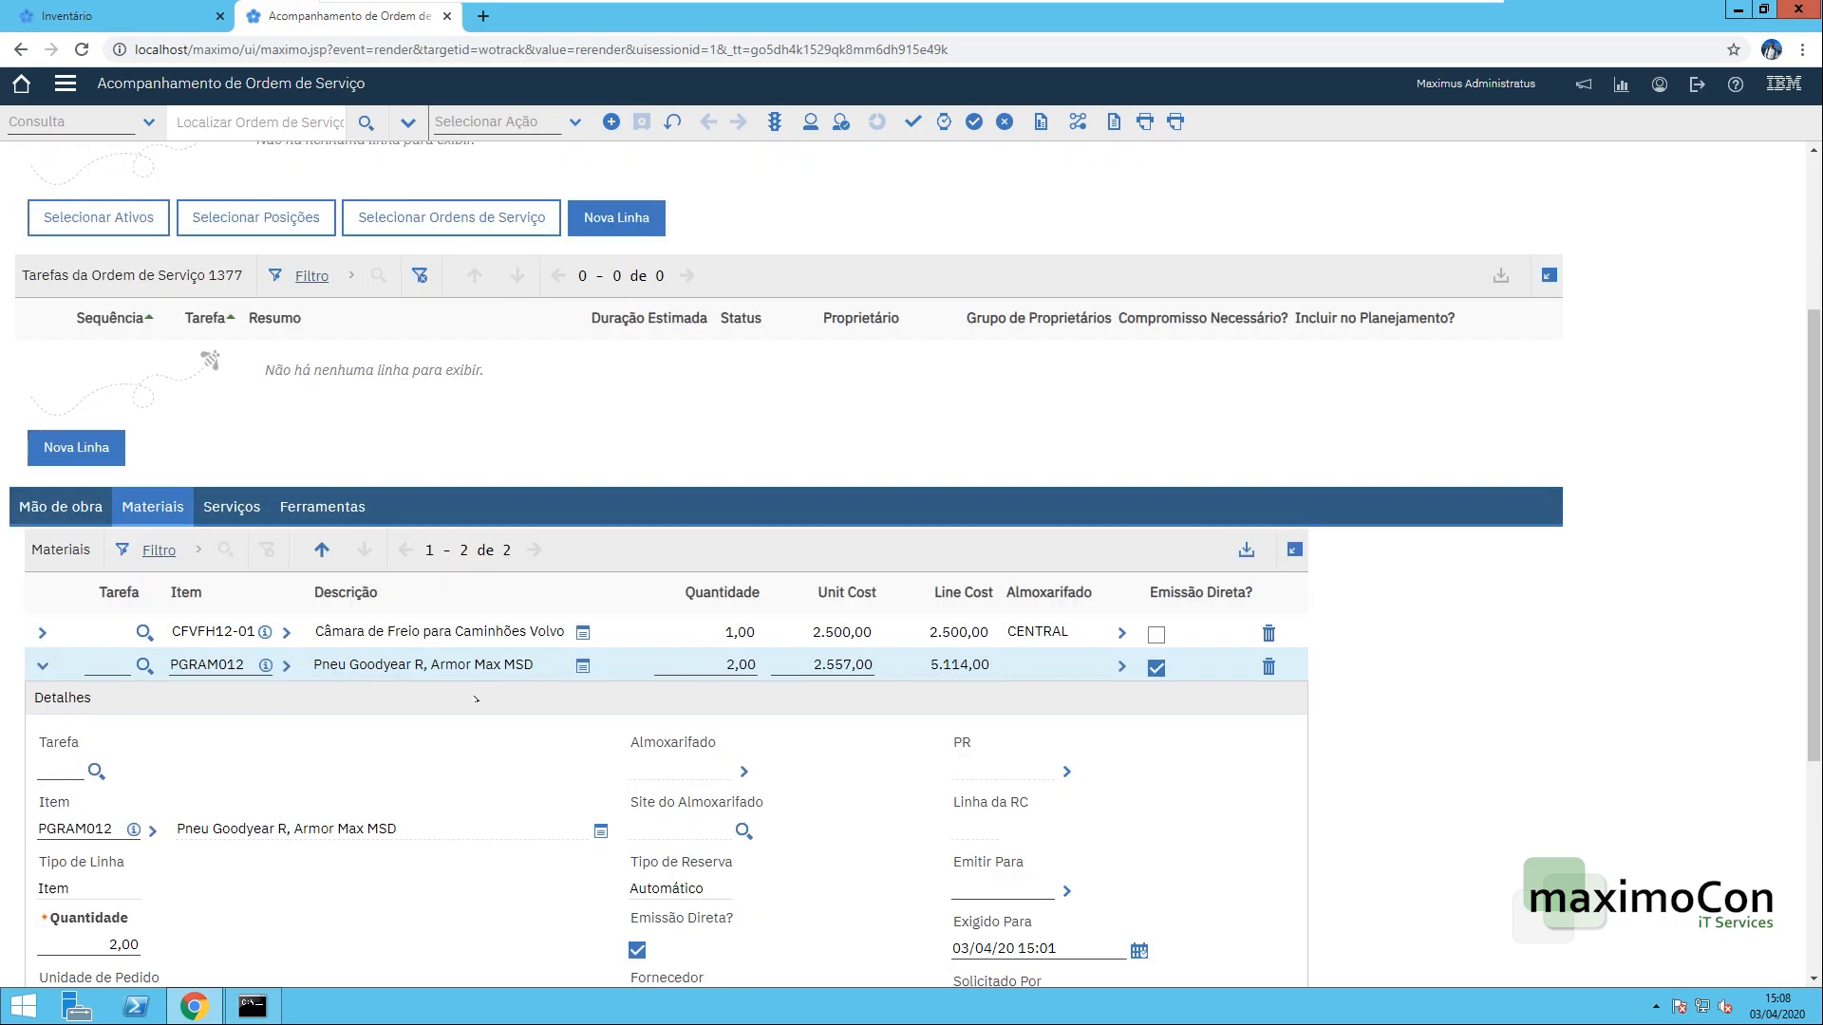
pyautogui.scroll(3, 750, 225)
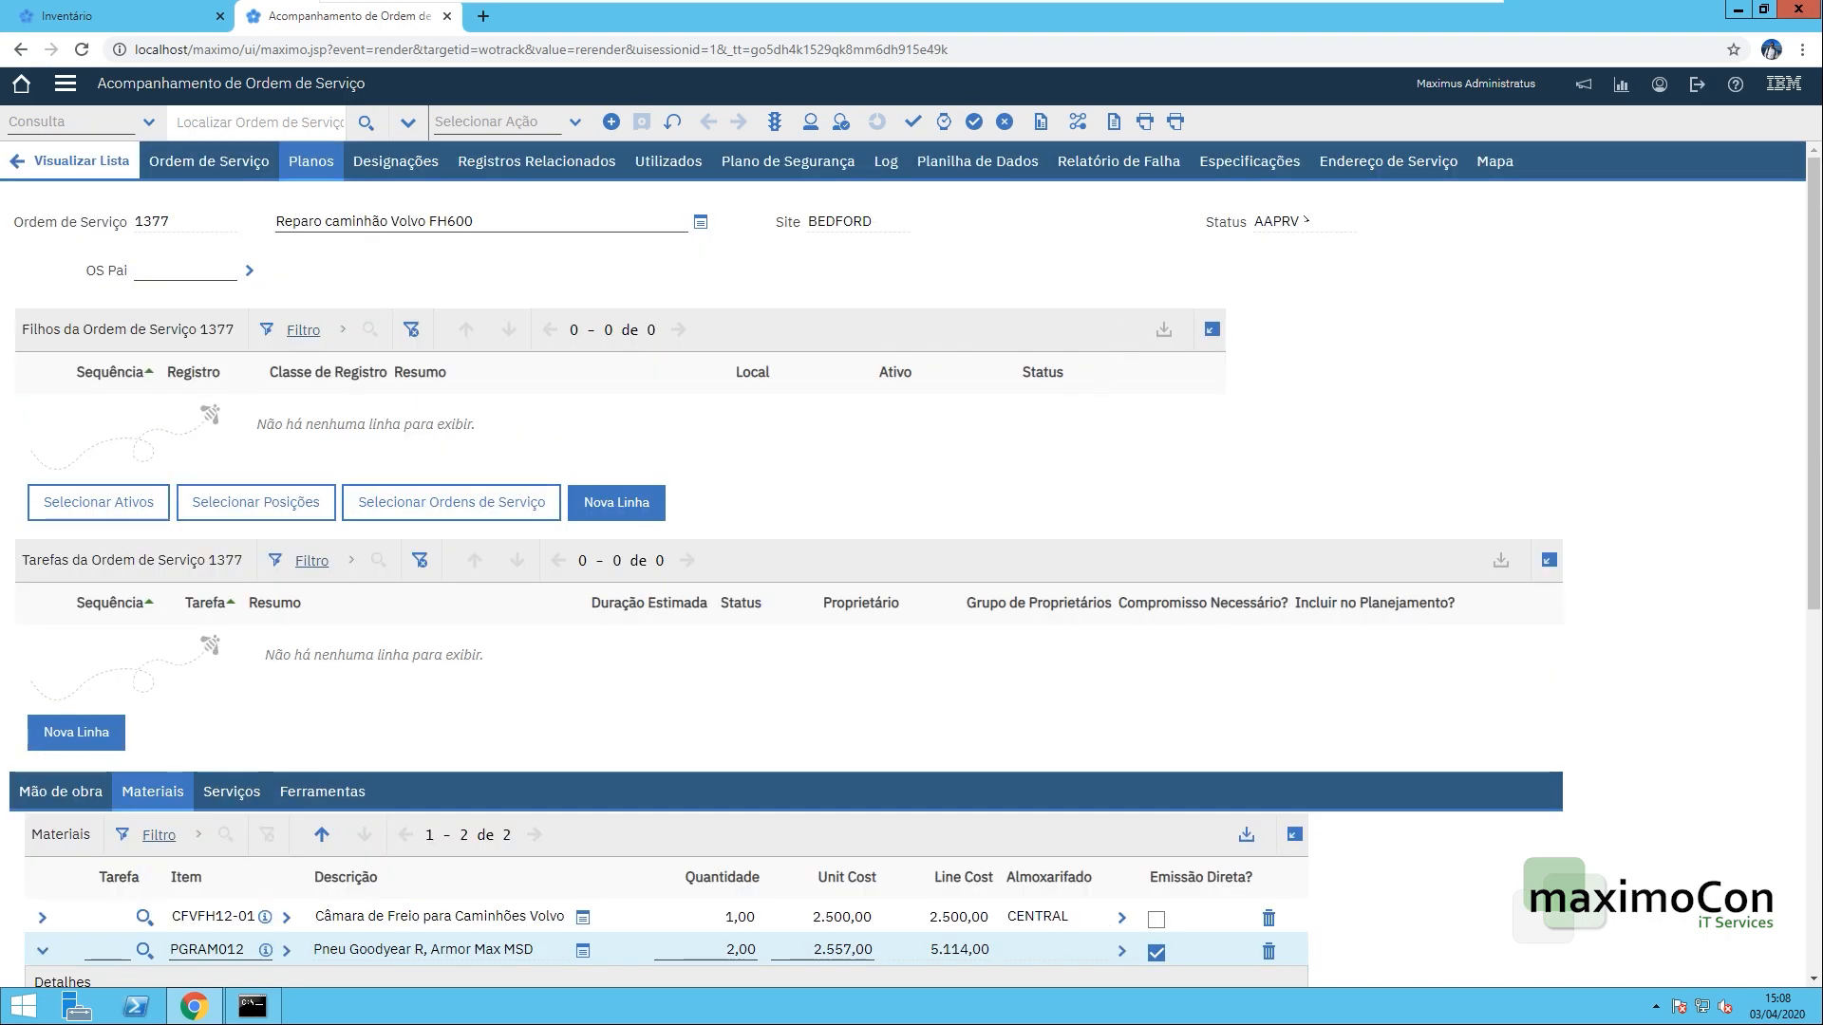
pyautogui.click(776, 121)
pyautogui.click(1190, 448)
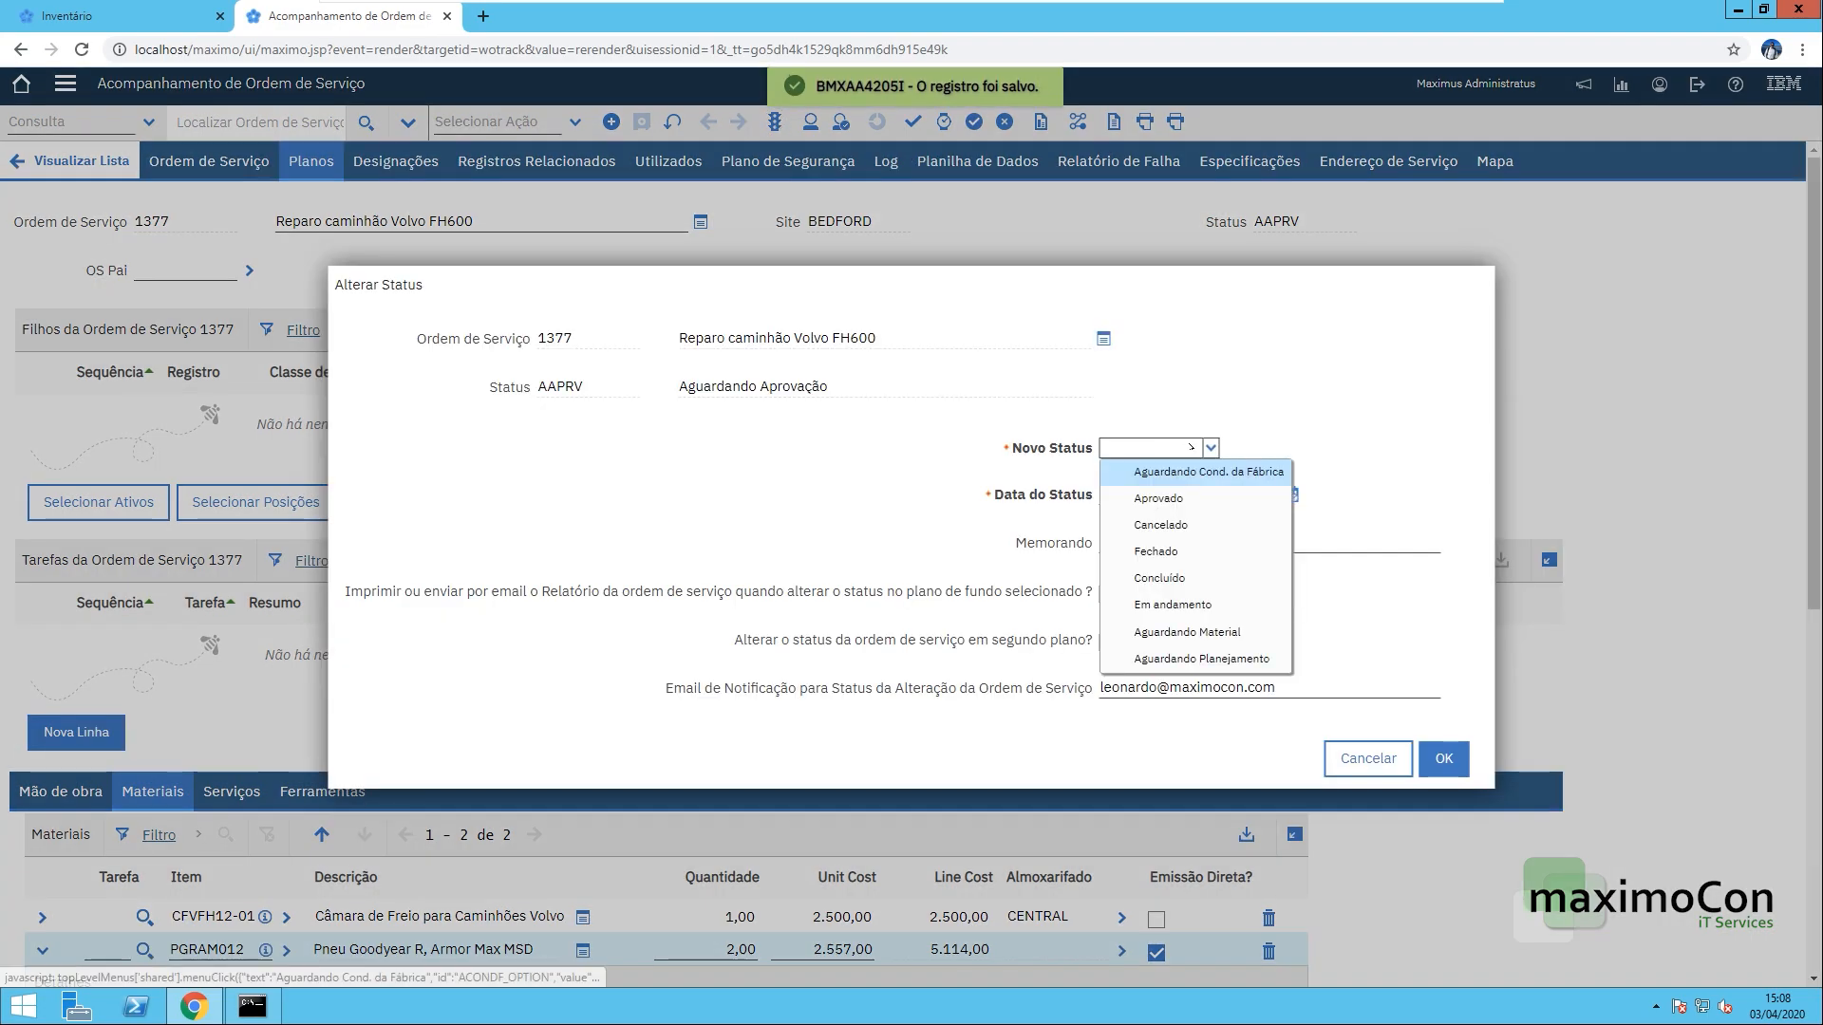
pyautogui.click(1161, 499)
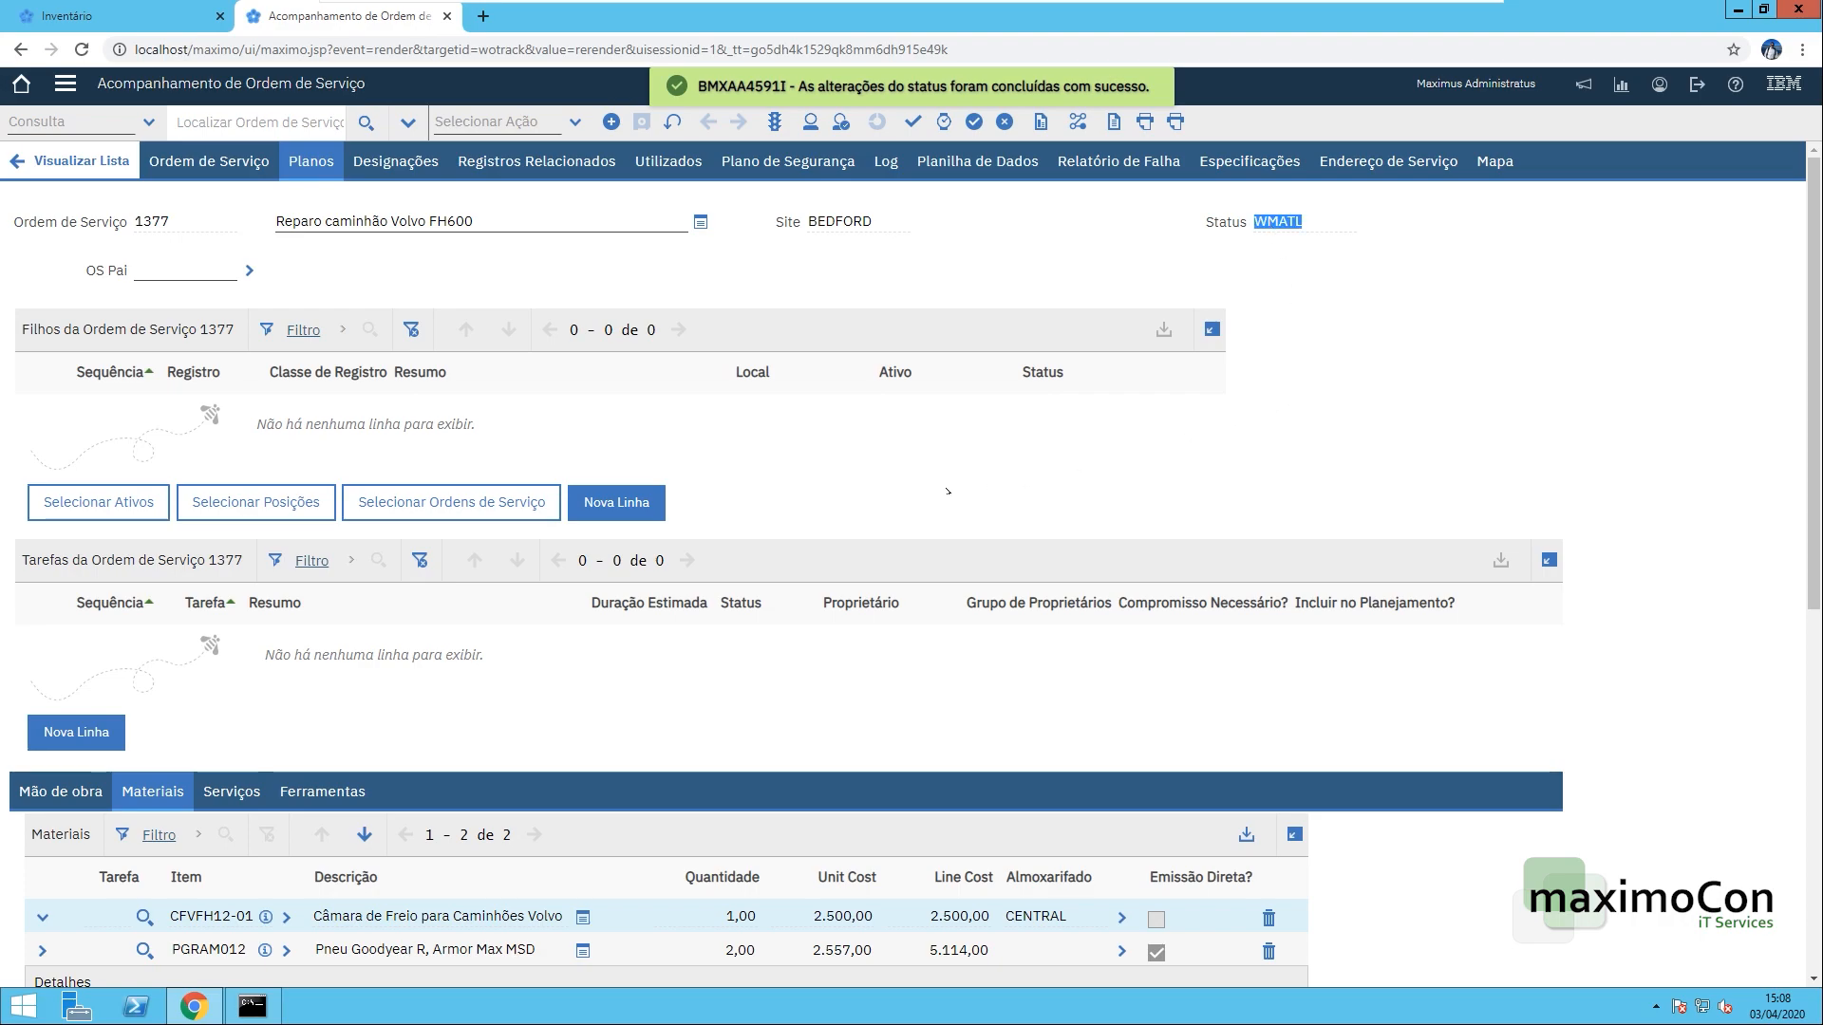
# - Check the work order's new status and review its two planned material lines
pyautogui.scroll(-2, 948, 491)
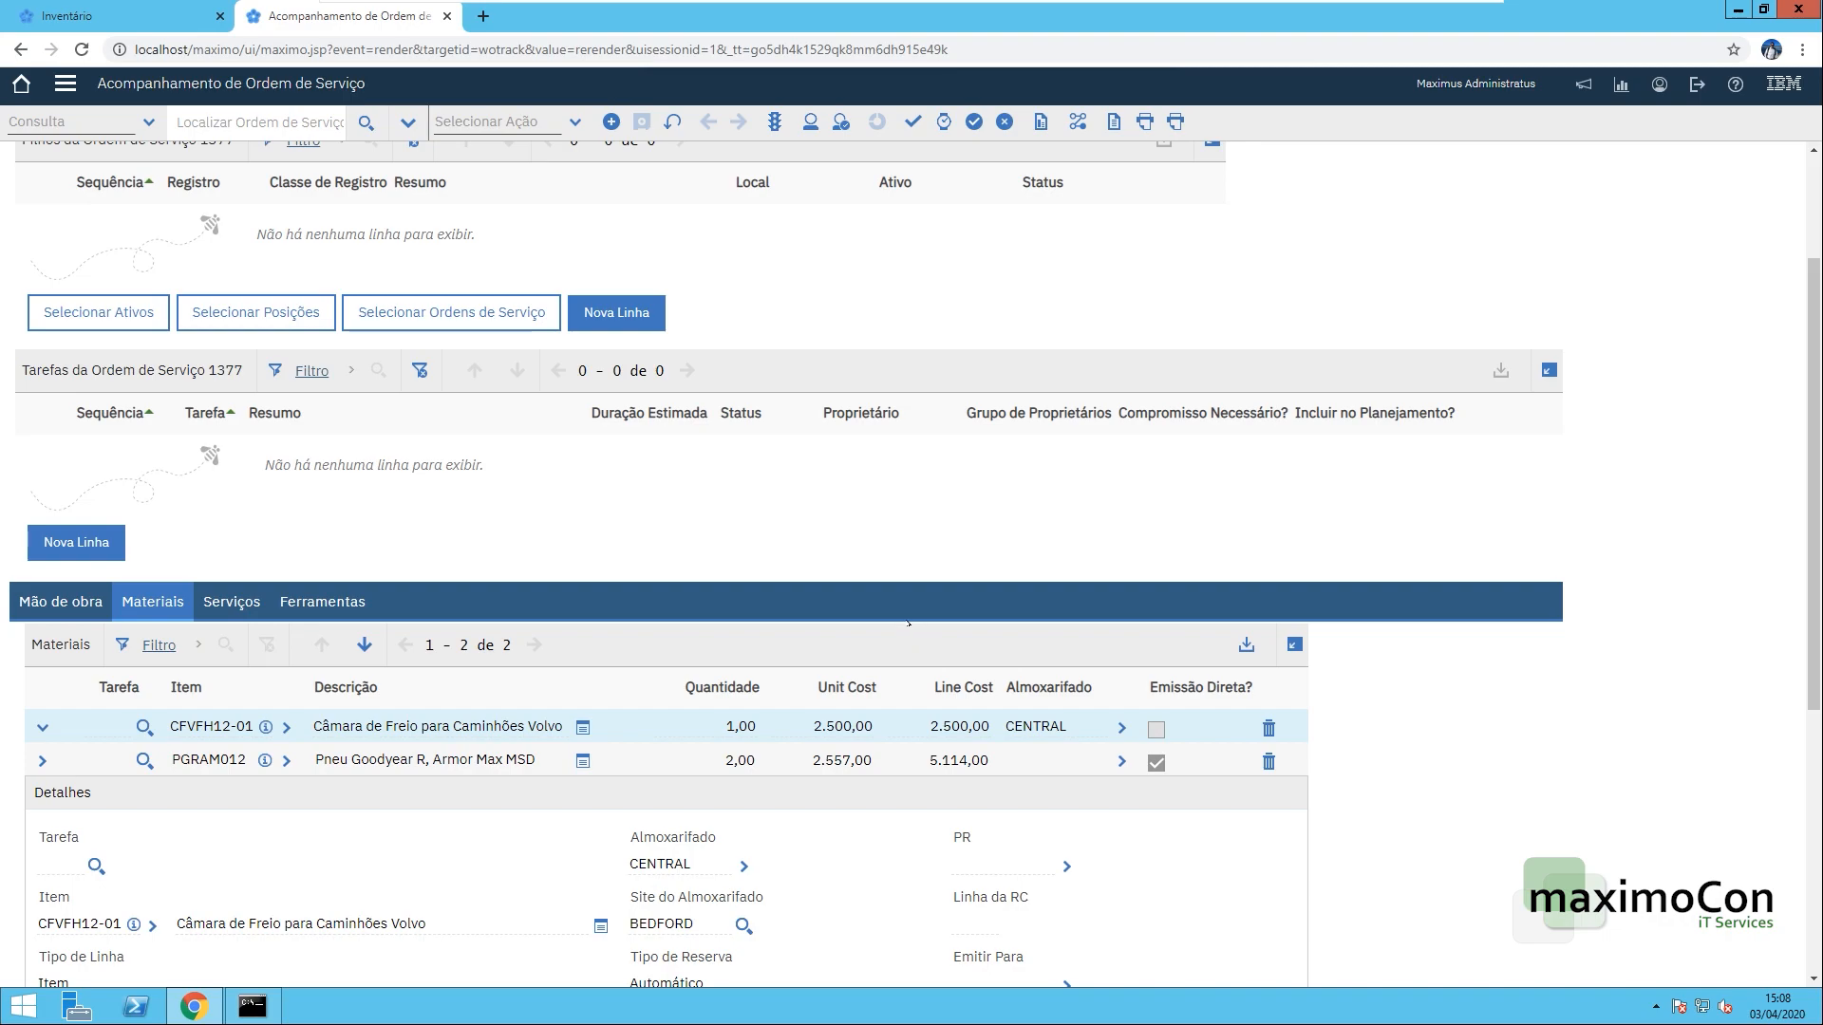
pyautogui.scroll(2, 909, 624)
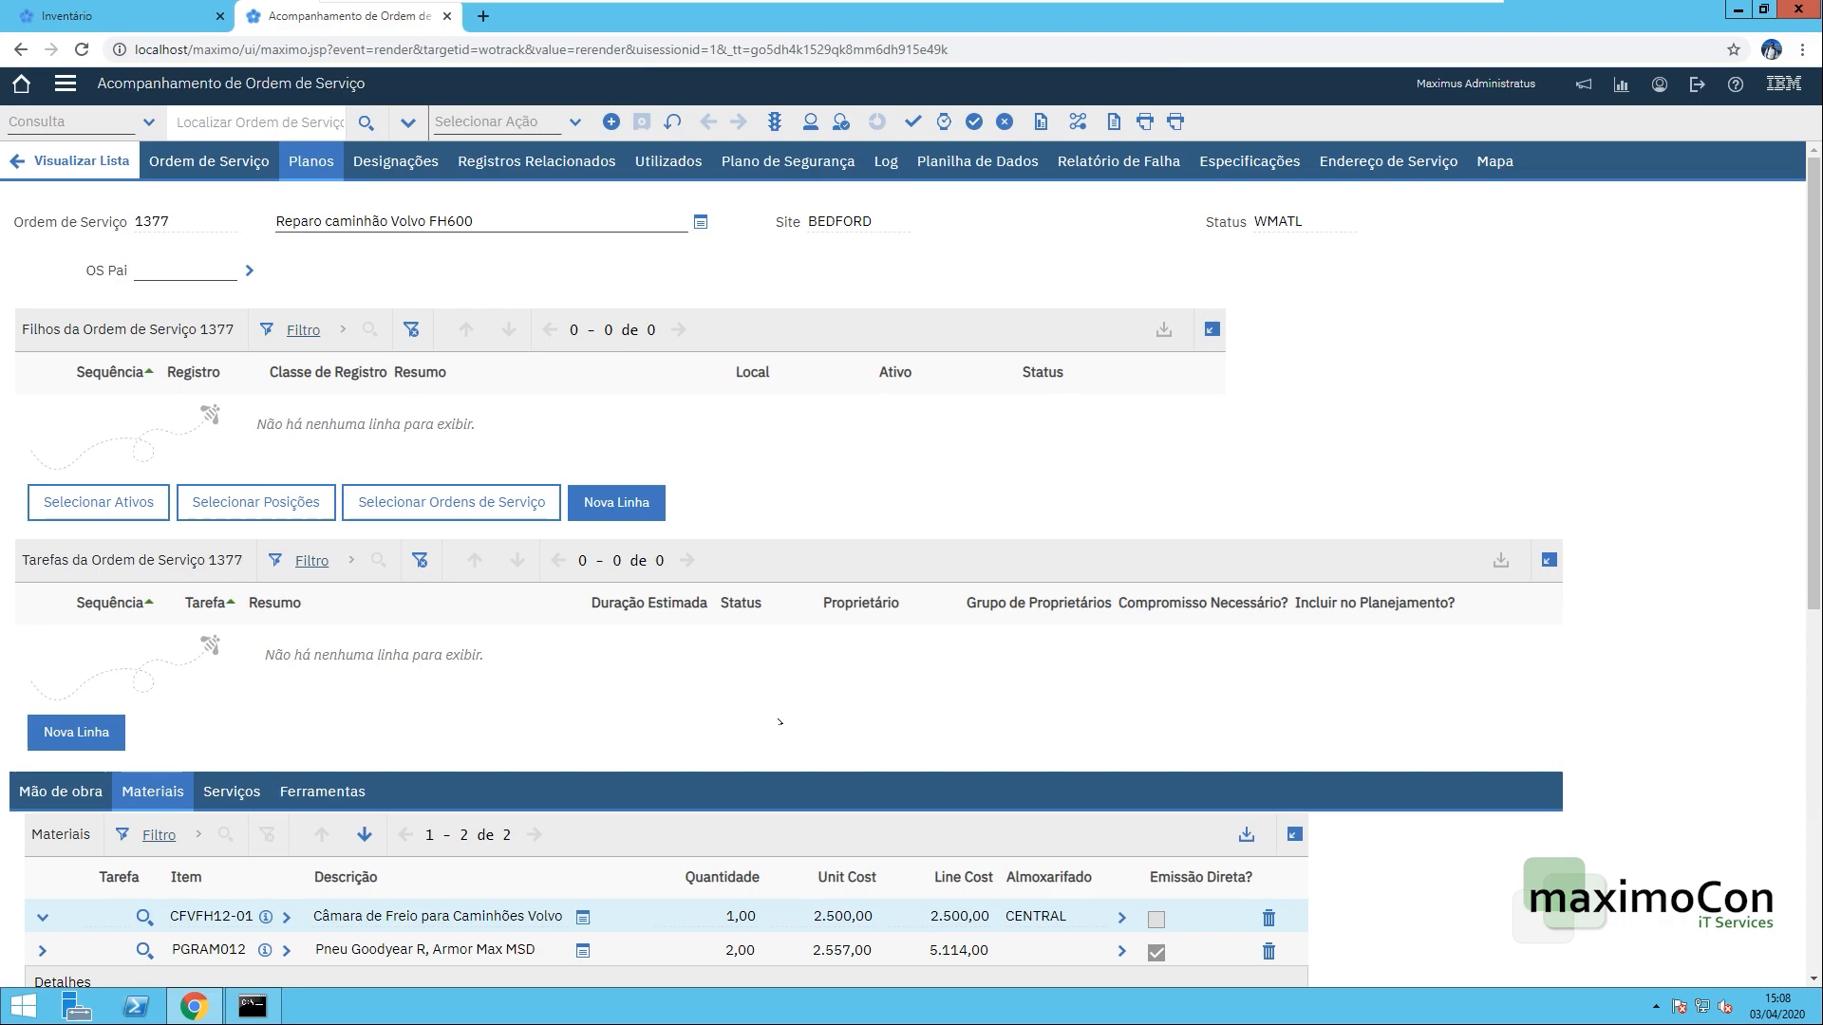
pyautogui.scroll(-3, 779, 722)
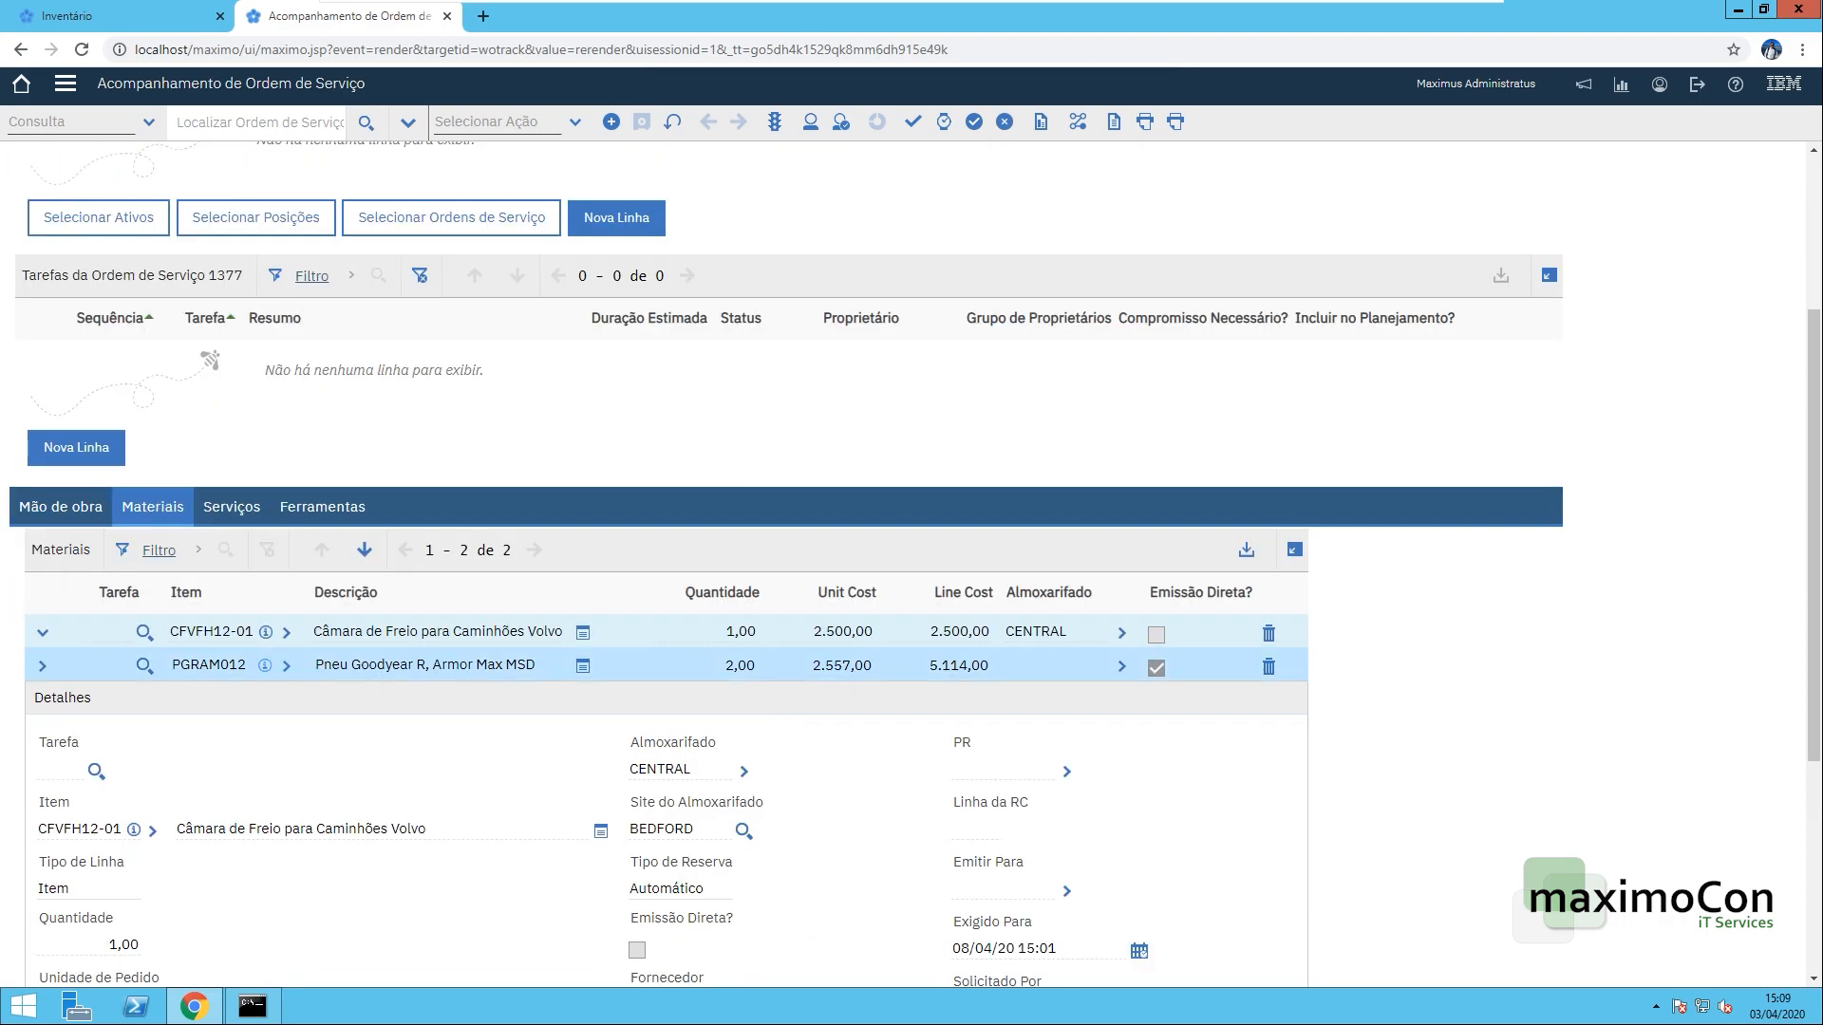
pyautogui.moveTo(261, 665)
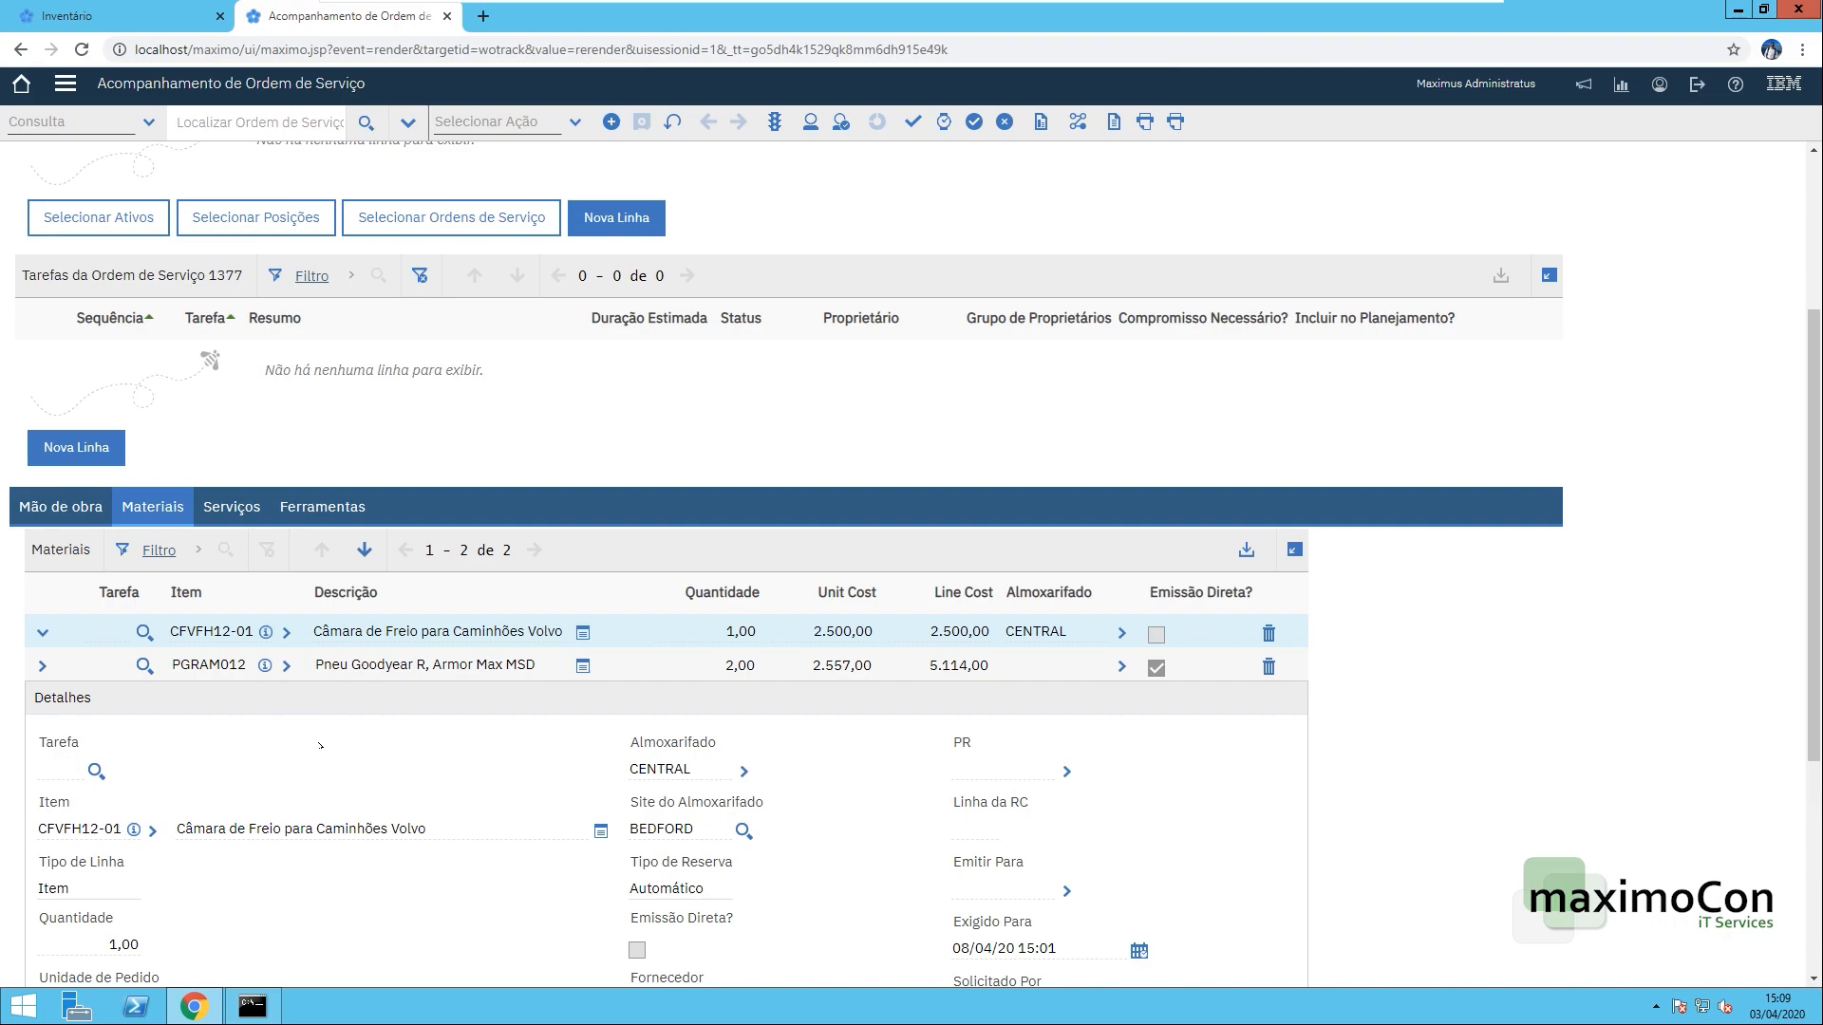
pyautogui.scroll(3, 467, 452)
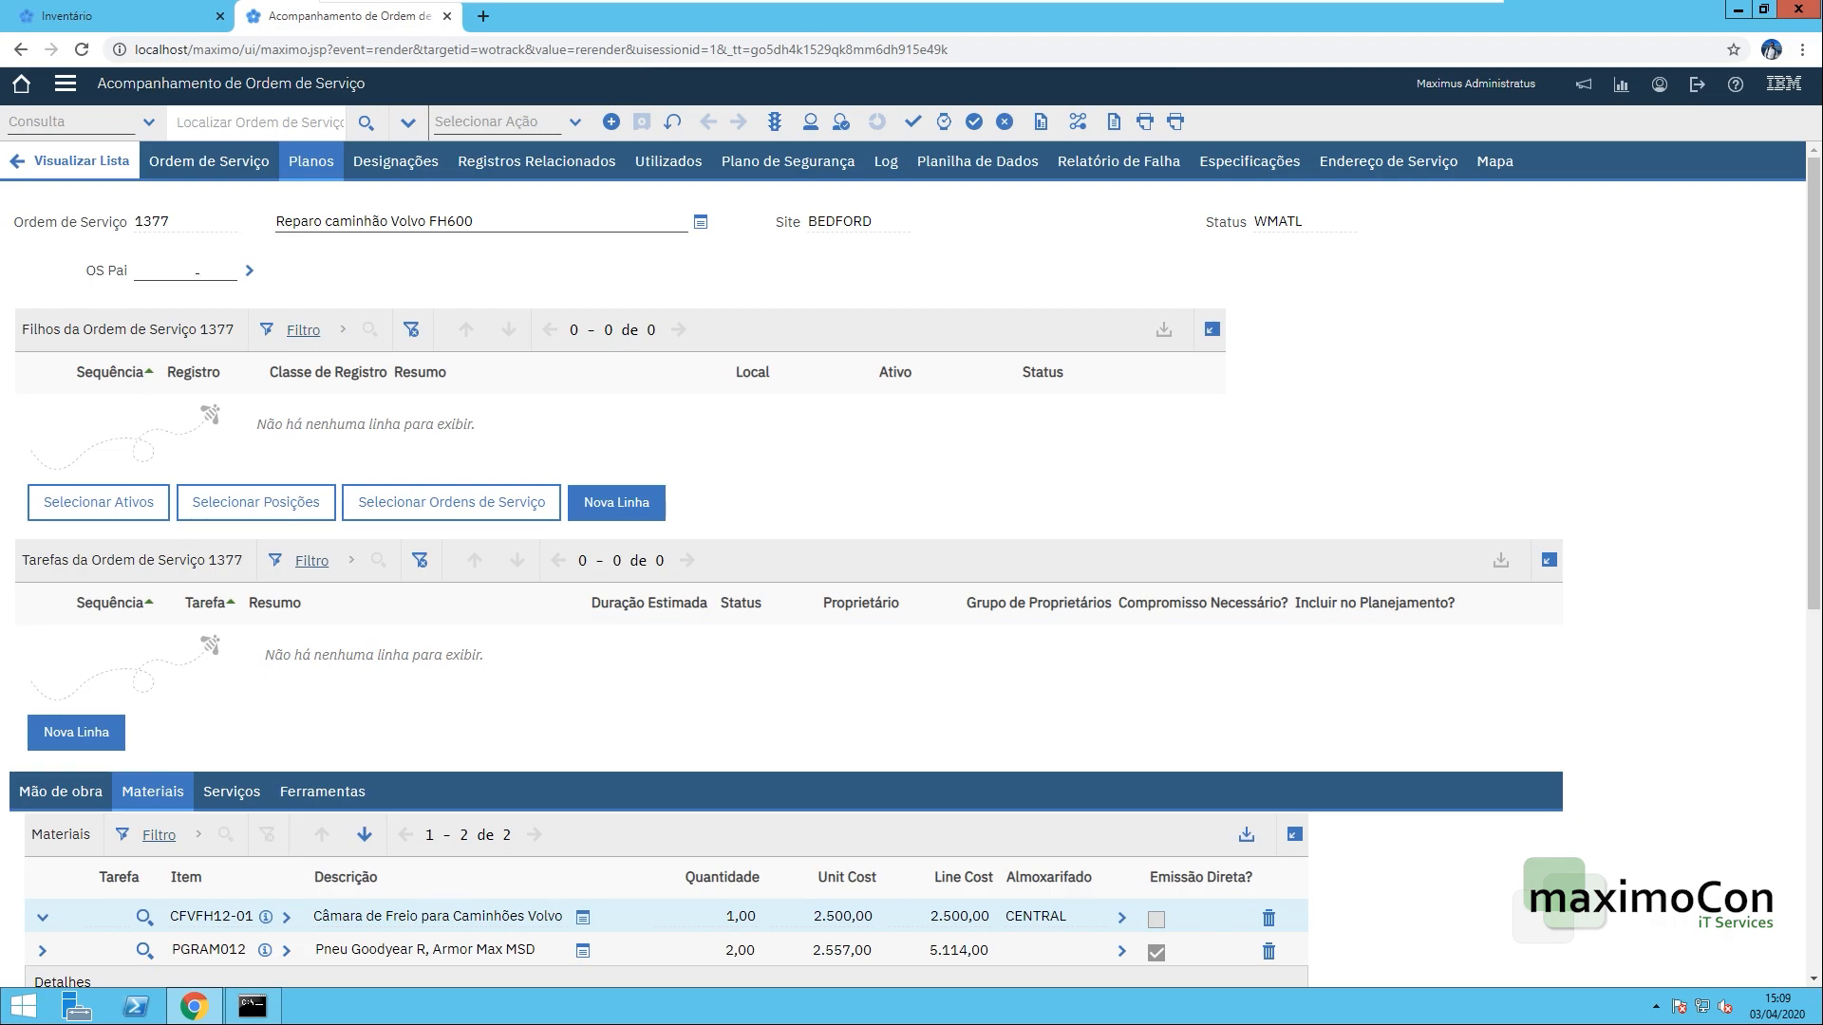
# - Switch to the browser session showing Inventário and open the Configuração da Tarefa Cron application there
pyautogui.click(133, 26)
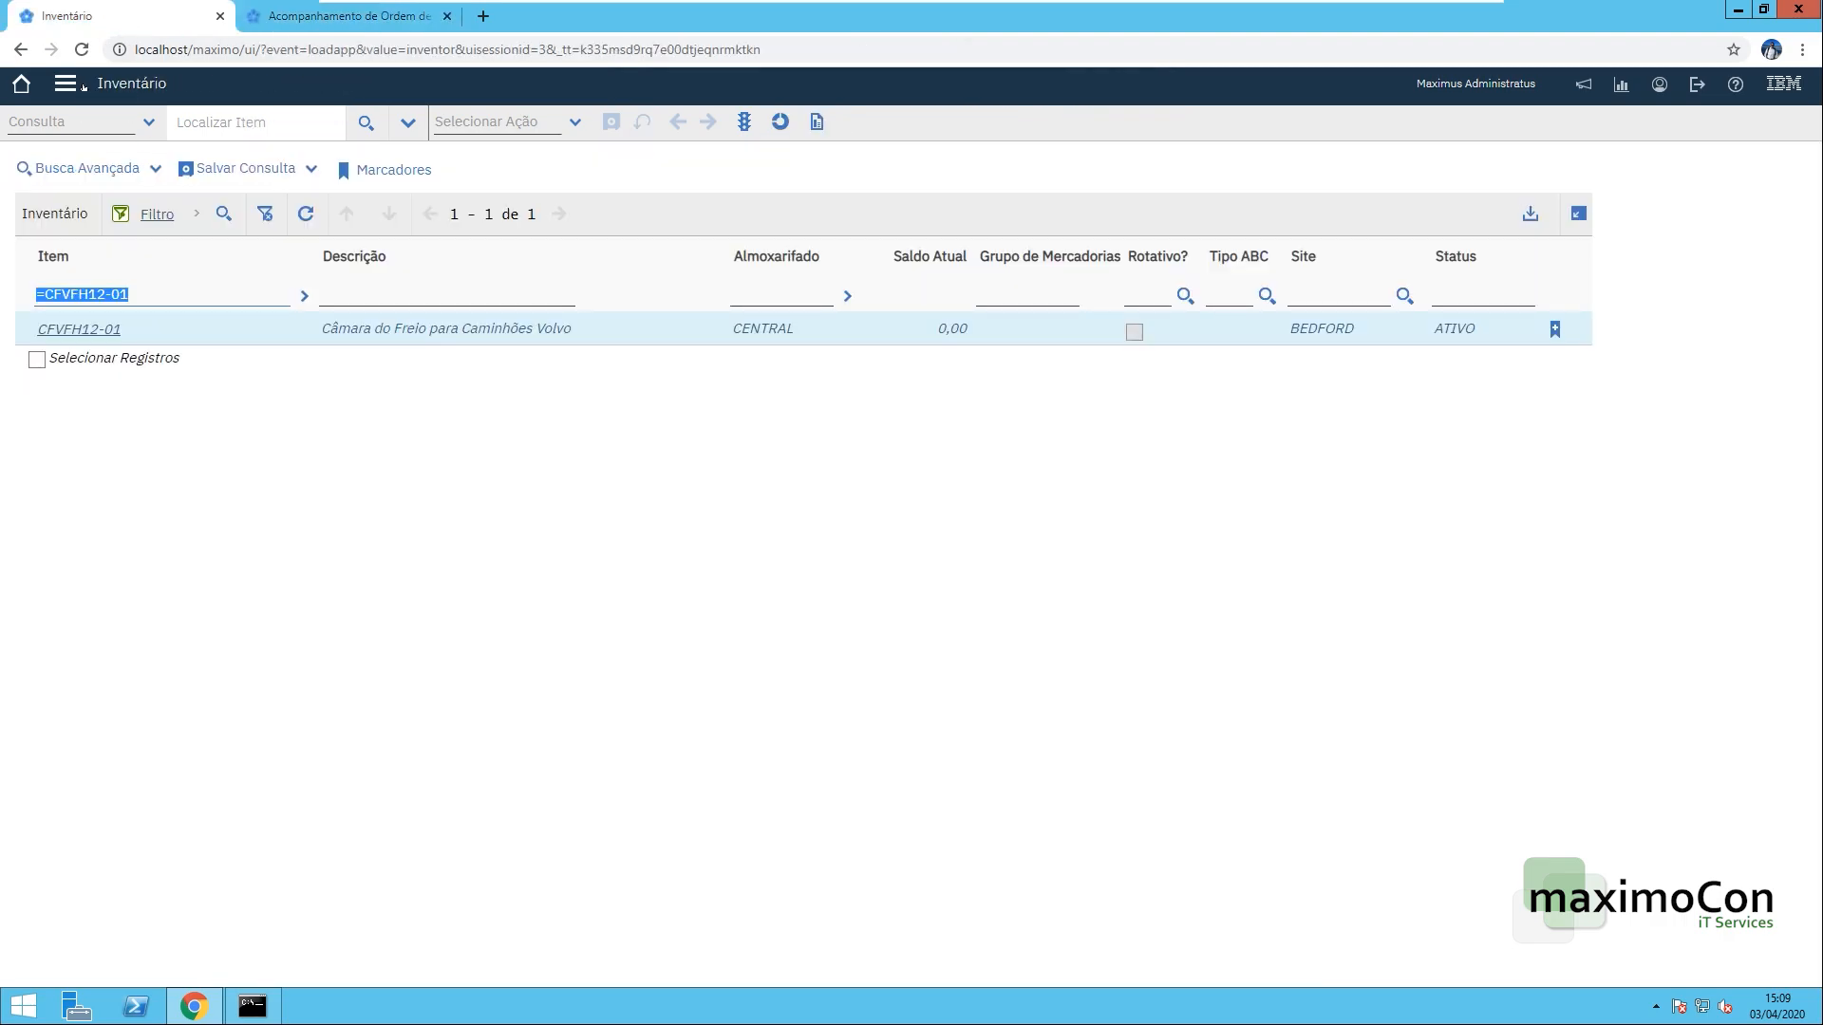
pyautogui.click(64, 83)
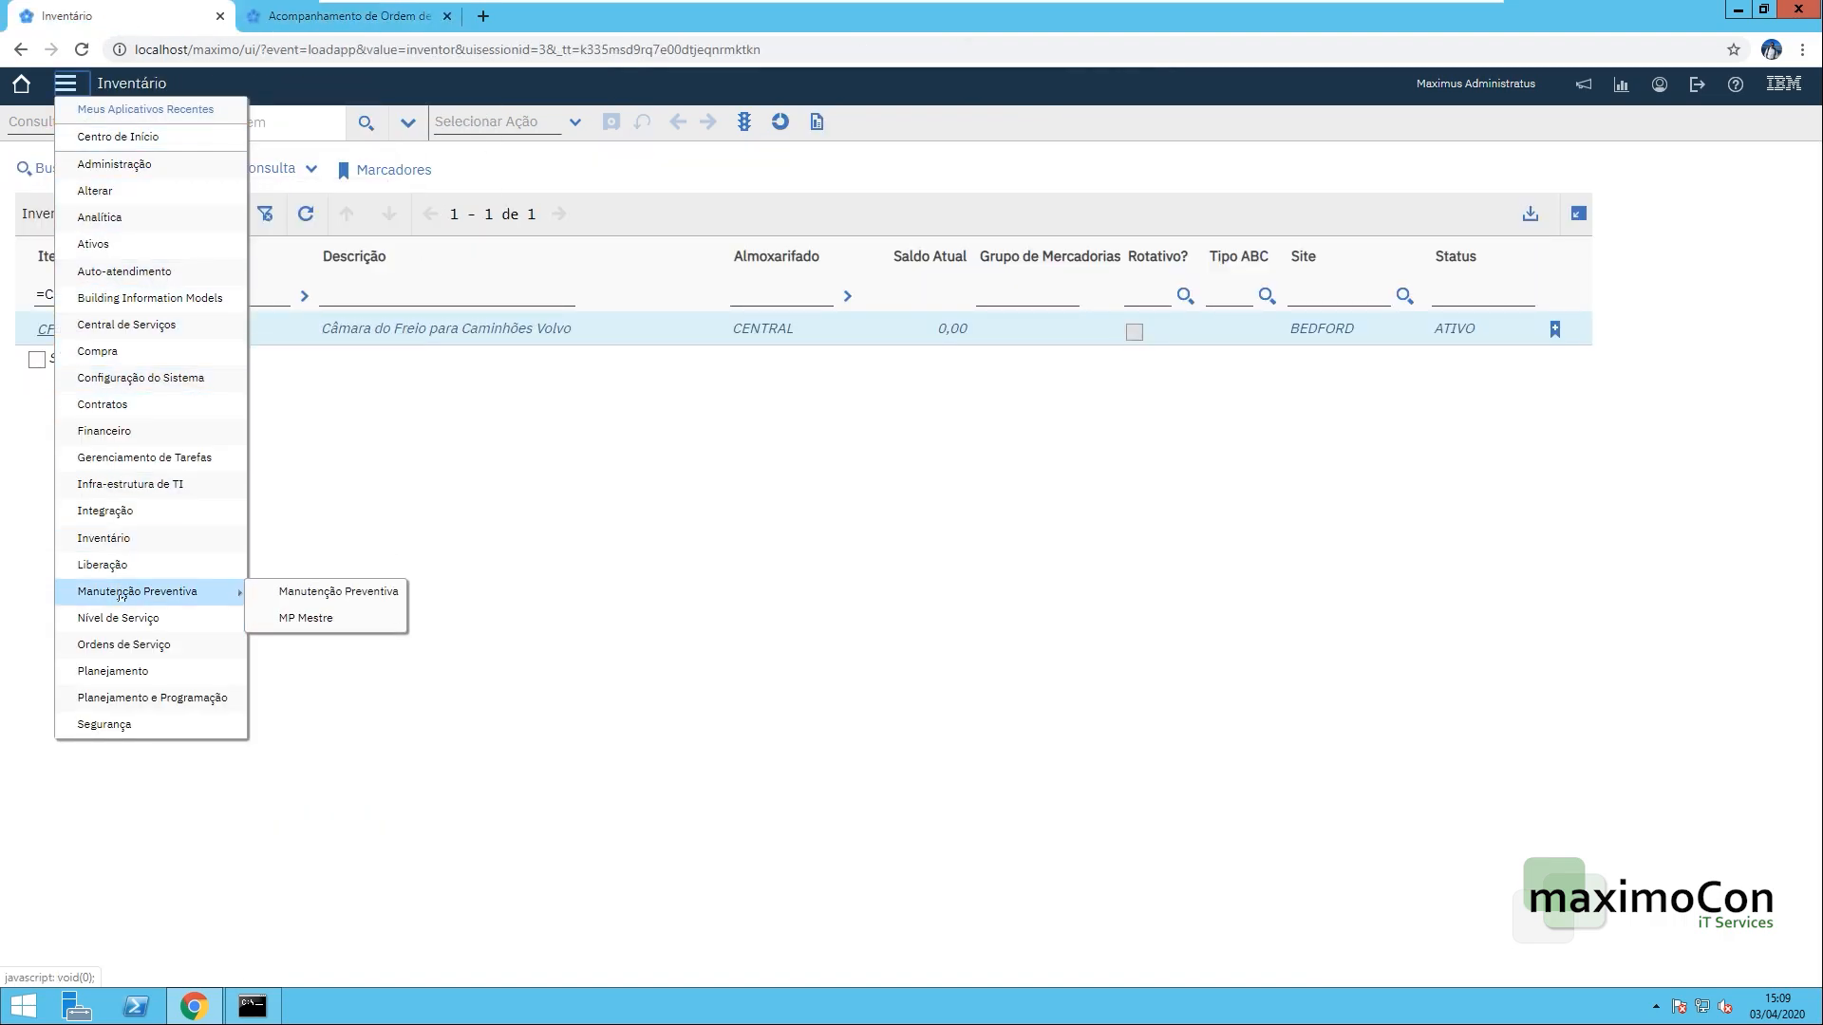
pyautogui.moveTo(180, 379)
pyautogui.moveTo(351, 377)
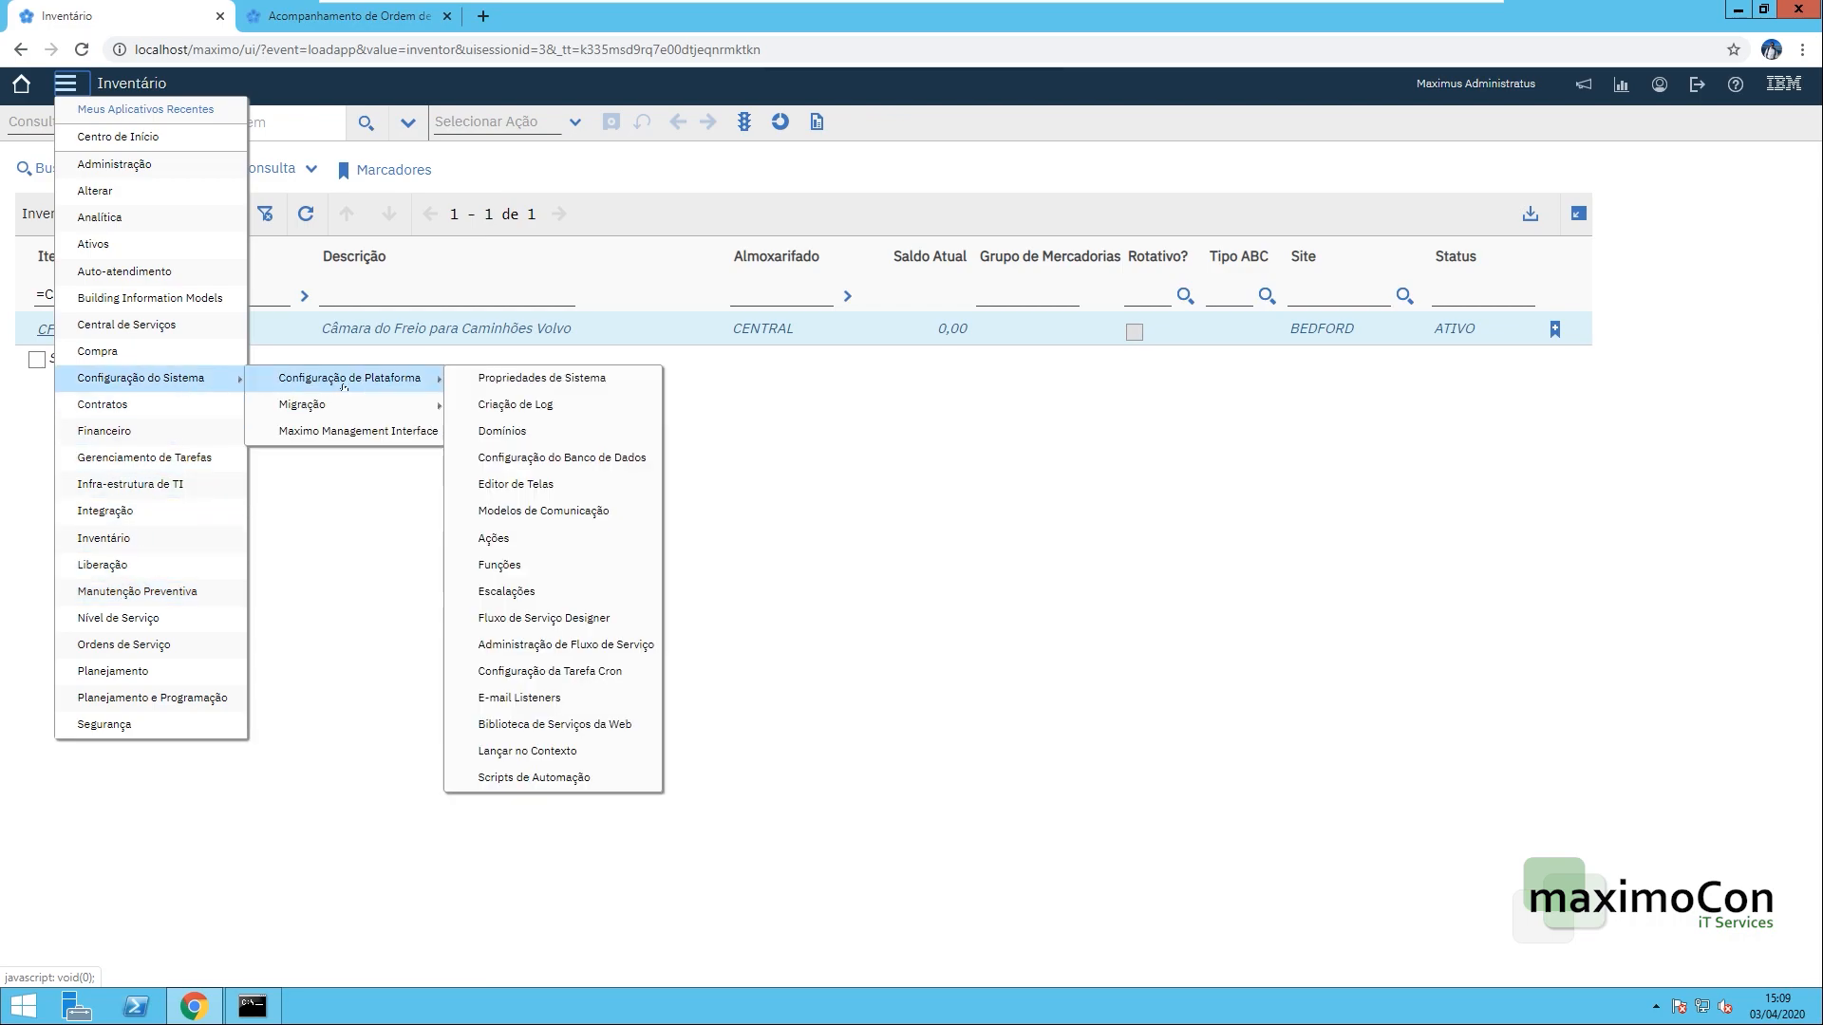
pyautogui.click(613, 671)
# - Filter the cron tasks by "reorder" and open the restocking cron task to inspect its schedule and parameters
pyautogui.write('reorder')
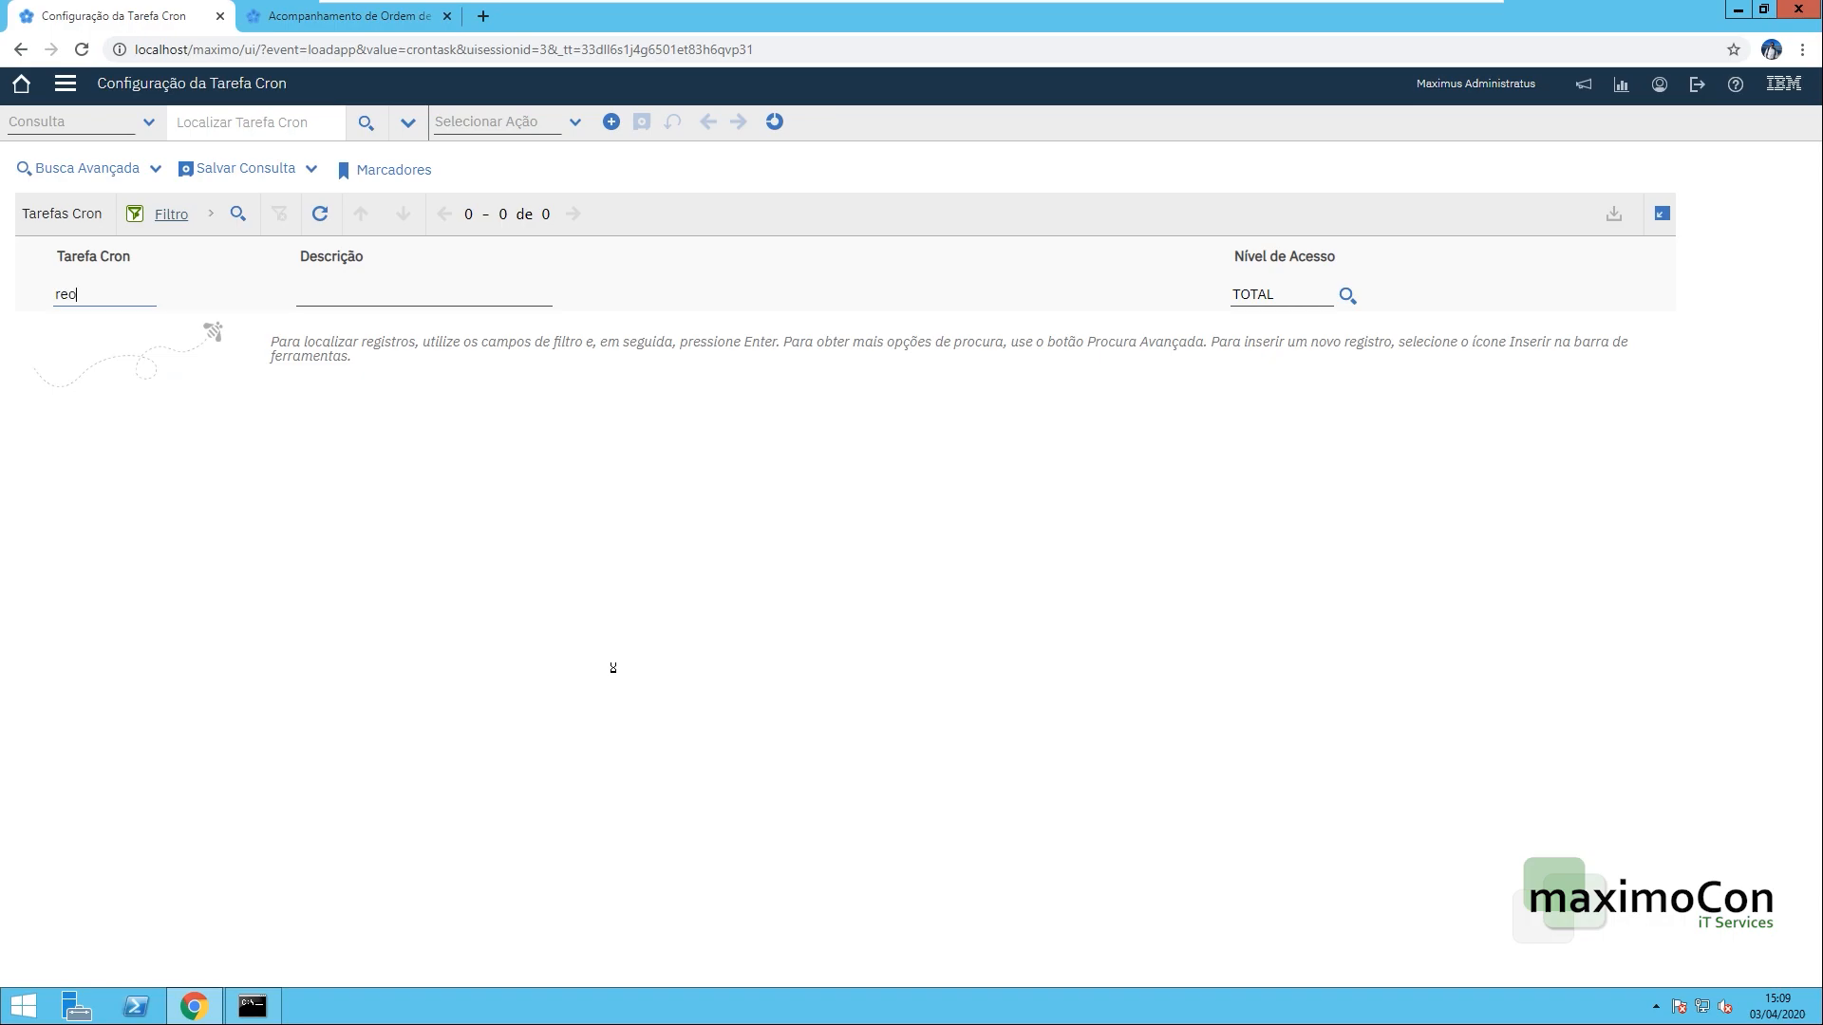
pyautogui.press('Return')
pyautogui.click(95, 329)
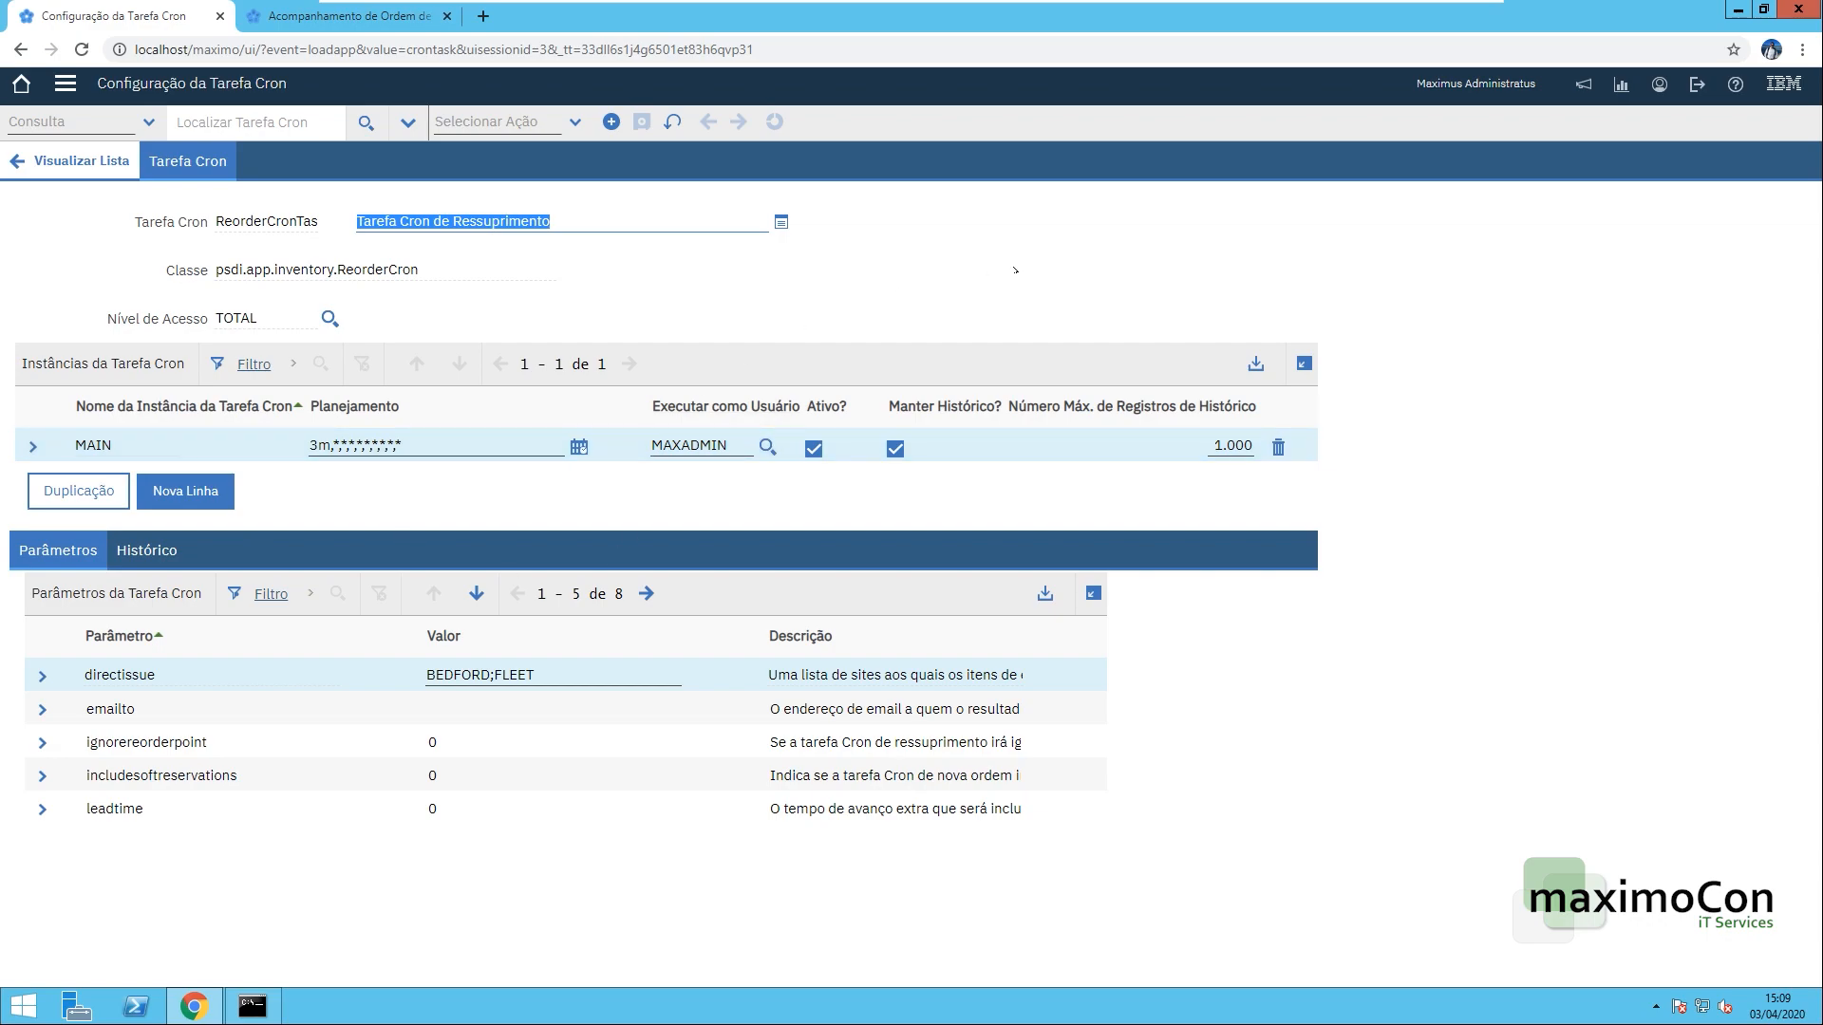
pyautogui.click(1211, 257)
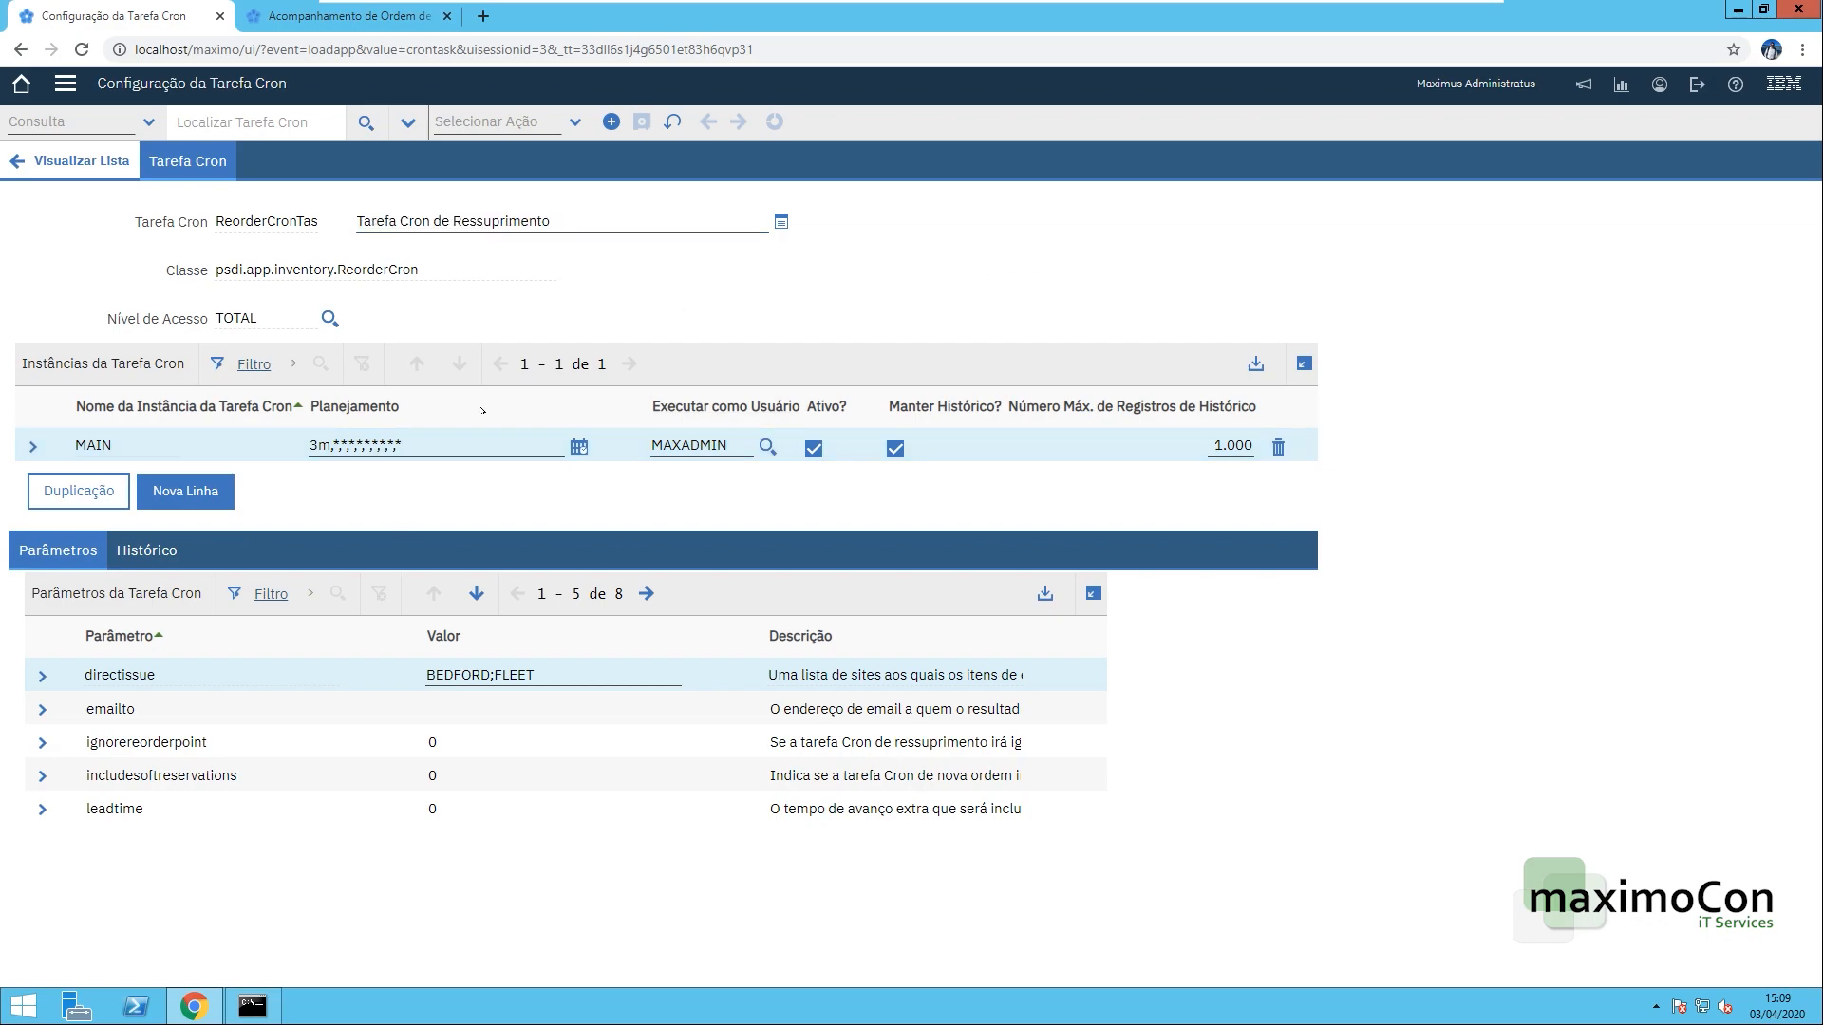
# - Leave the cron task record and open the Inventário application in the same session
pyautogui.click(64, 83)
pyautogui.moveTo(143, 543)
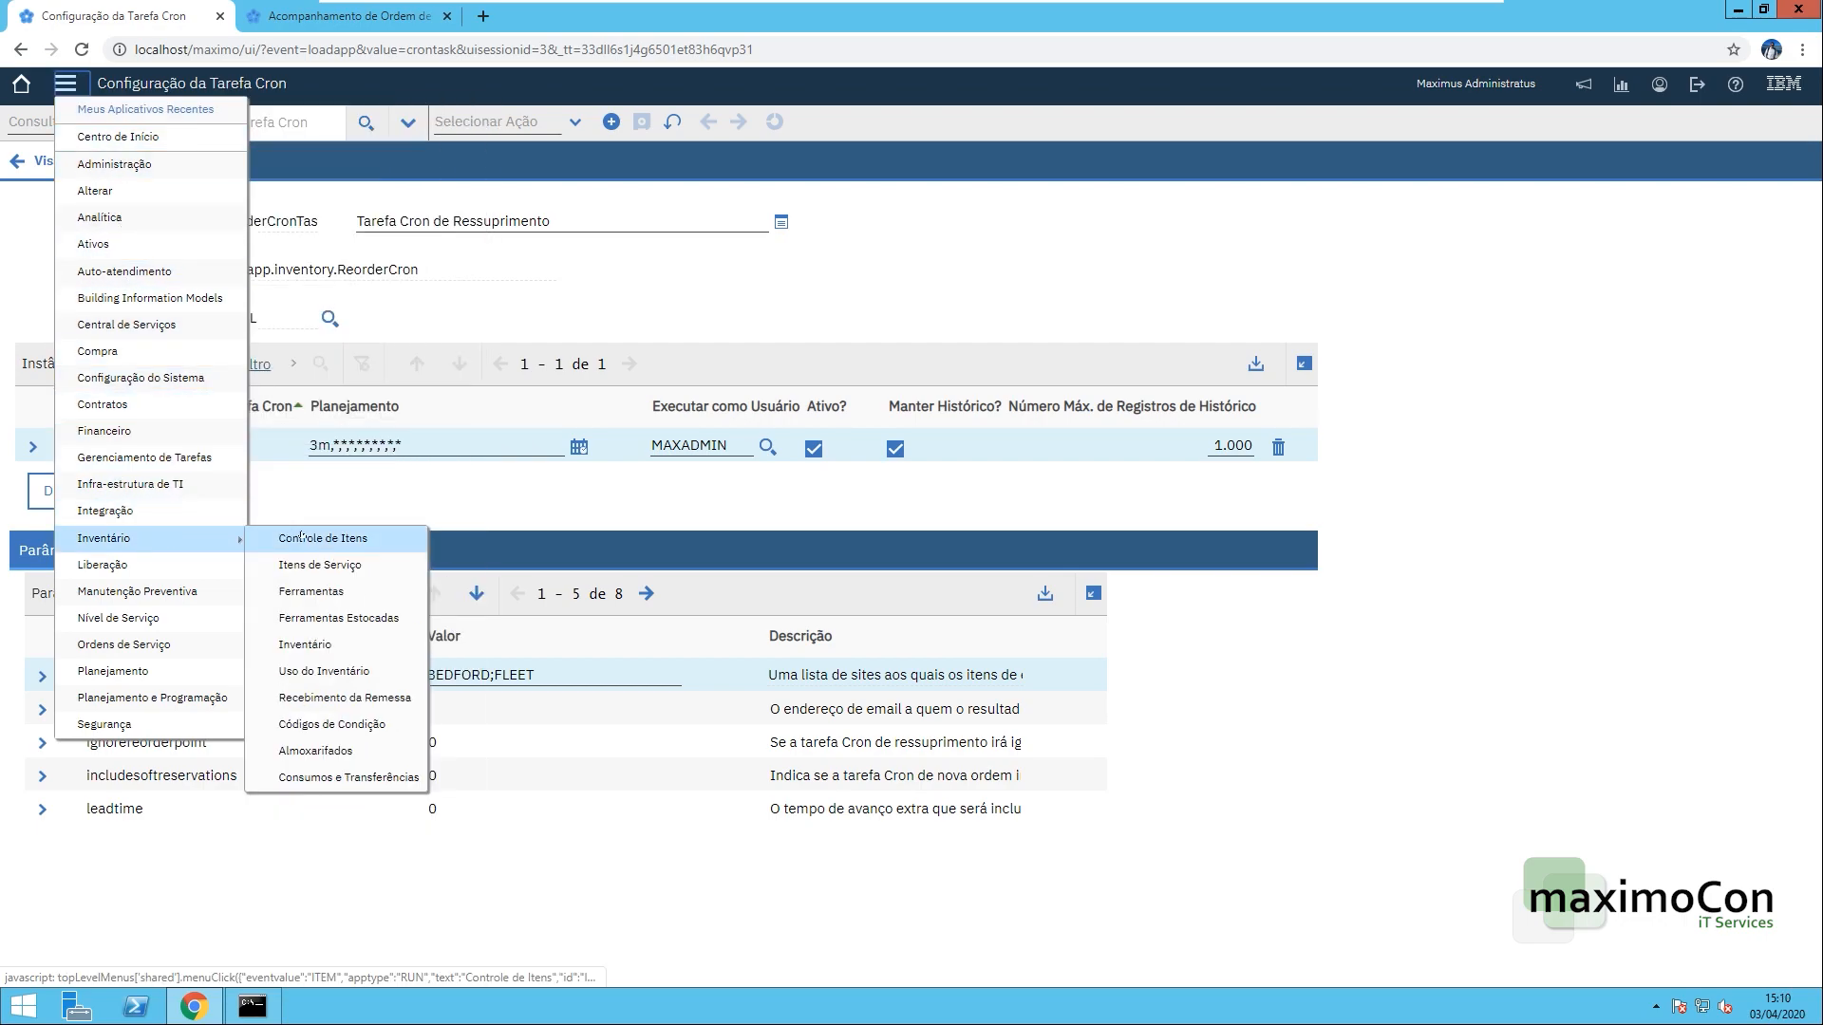
pyautogui.click(345, 649)
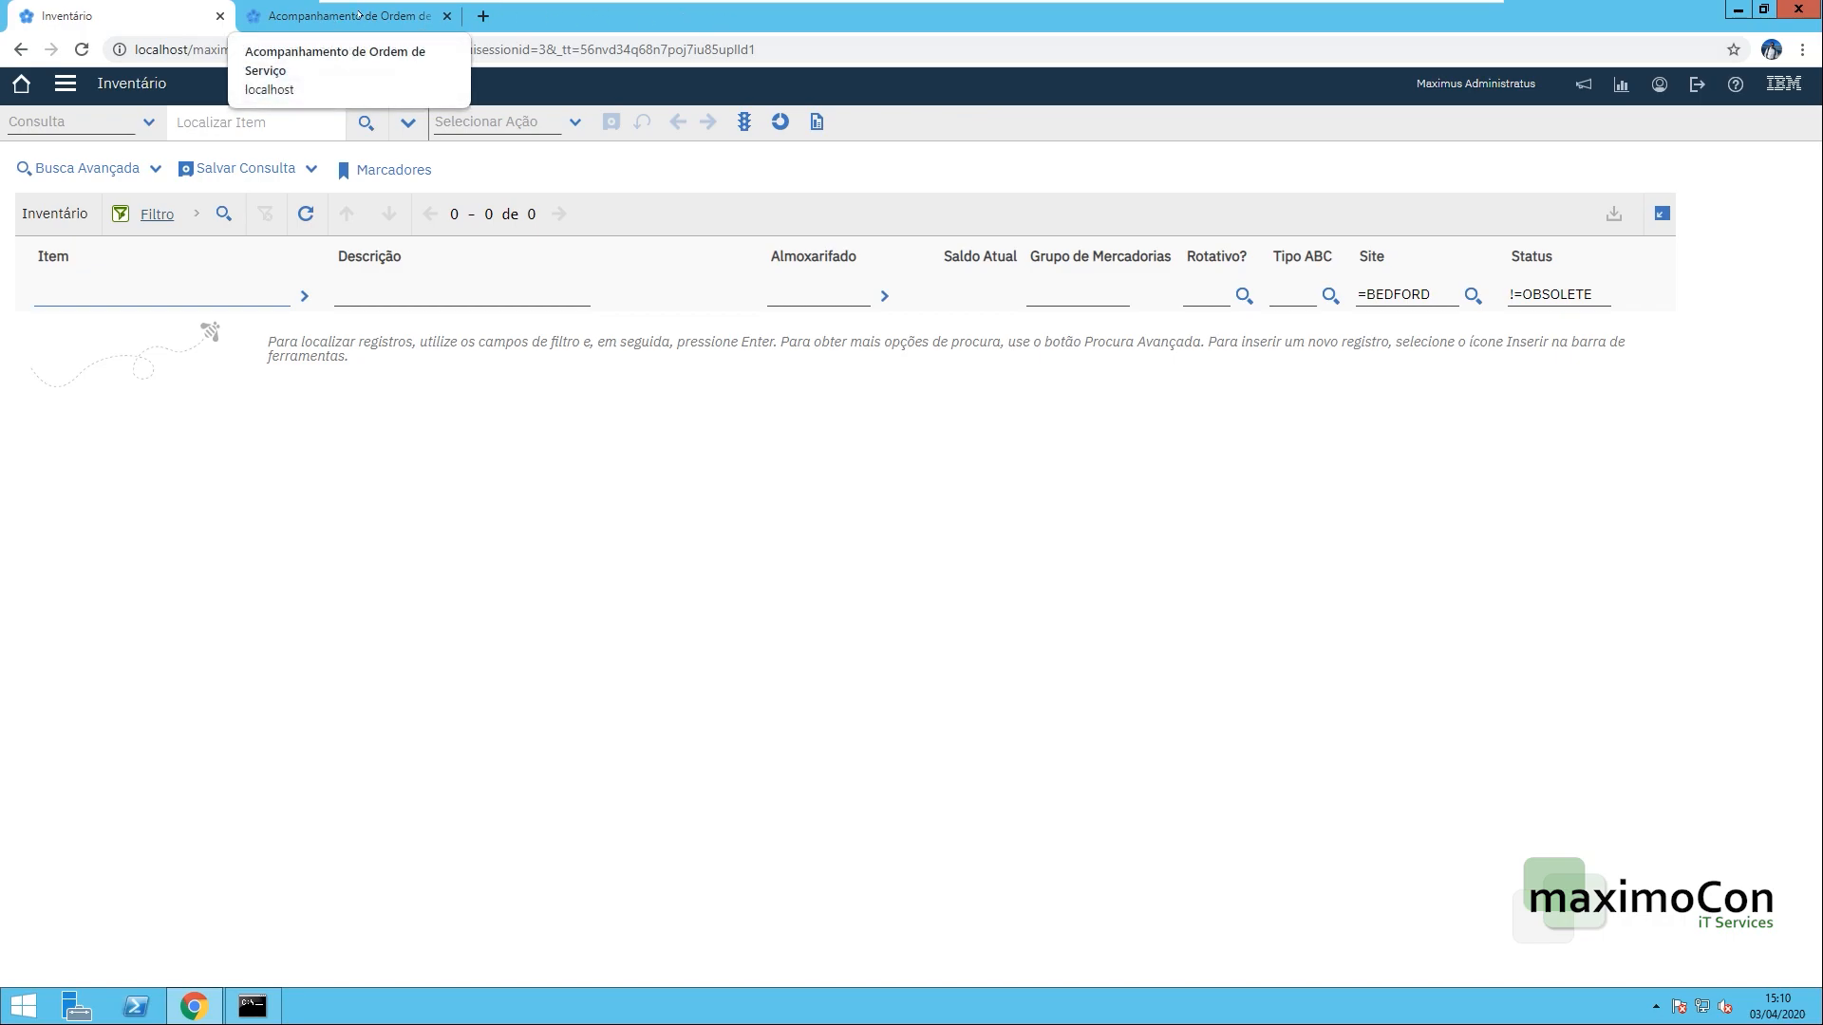
# - Return to the work order and examine item CFVFH12-01's availability by location and its purchasing records
pyautogui.click(358, 14)
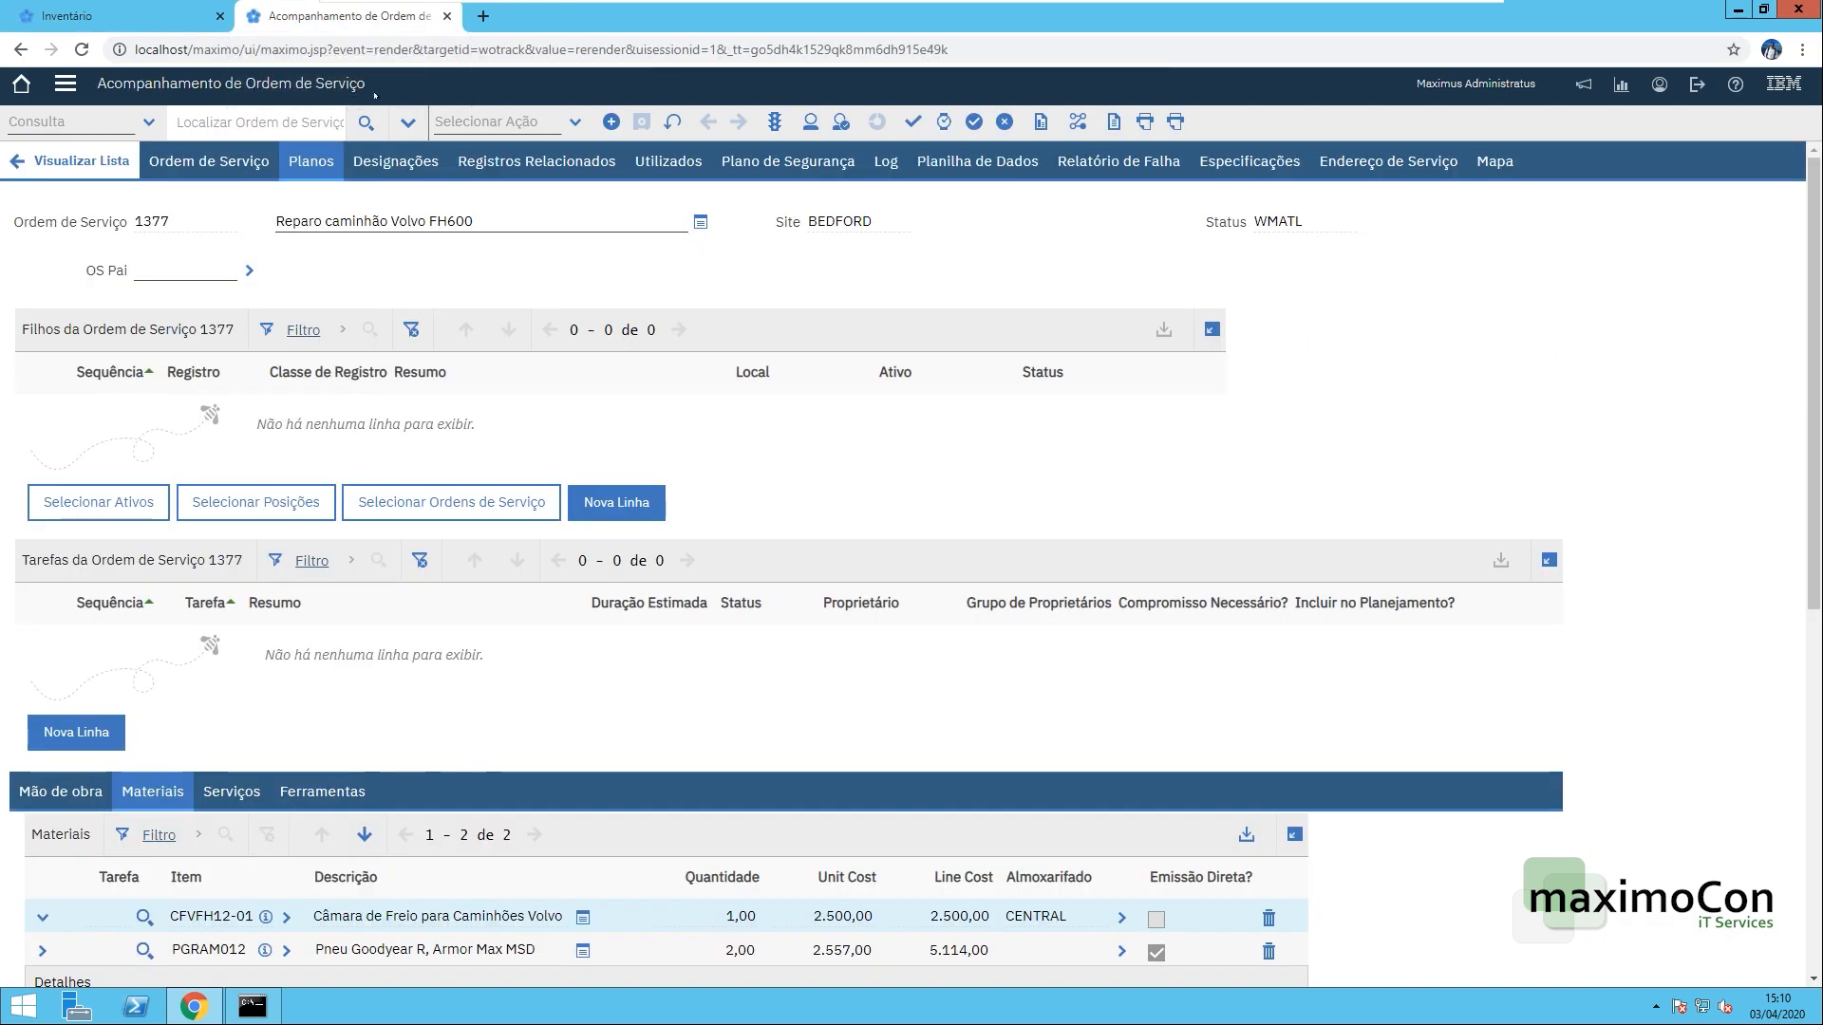
pyautogui.scroll(-2, 1057, 601)
pyautogui.scroll(-1, 1057, 601)
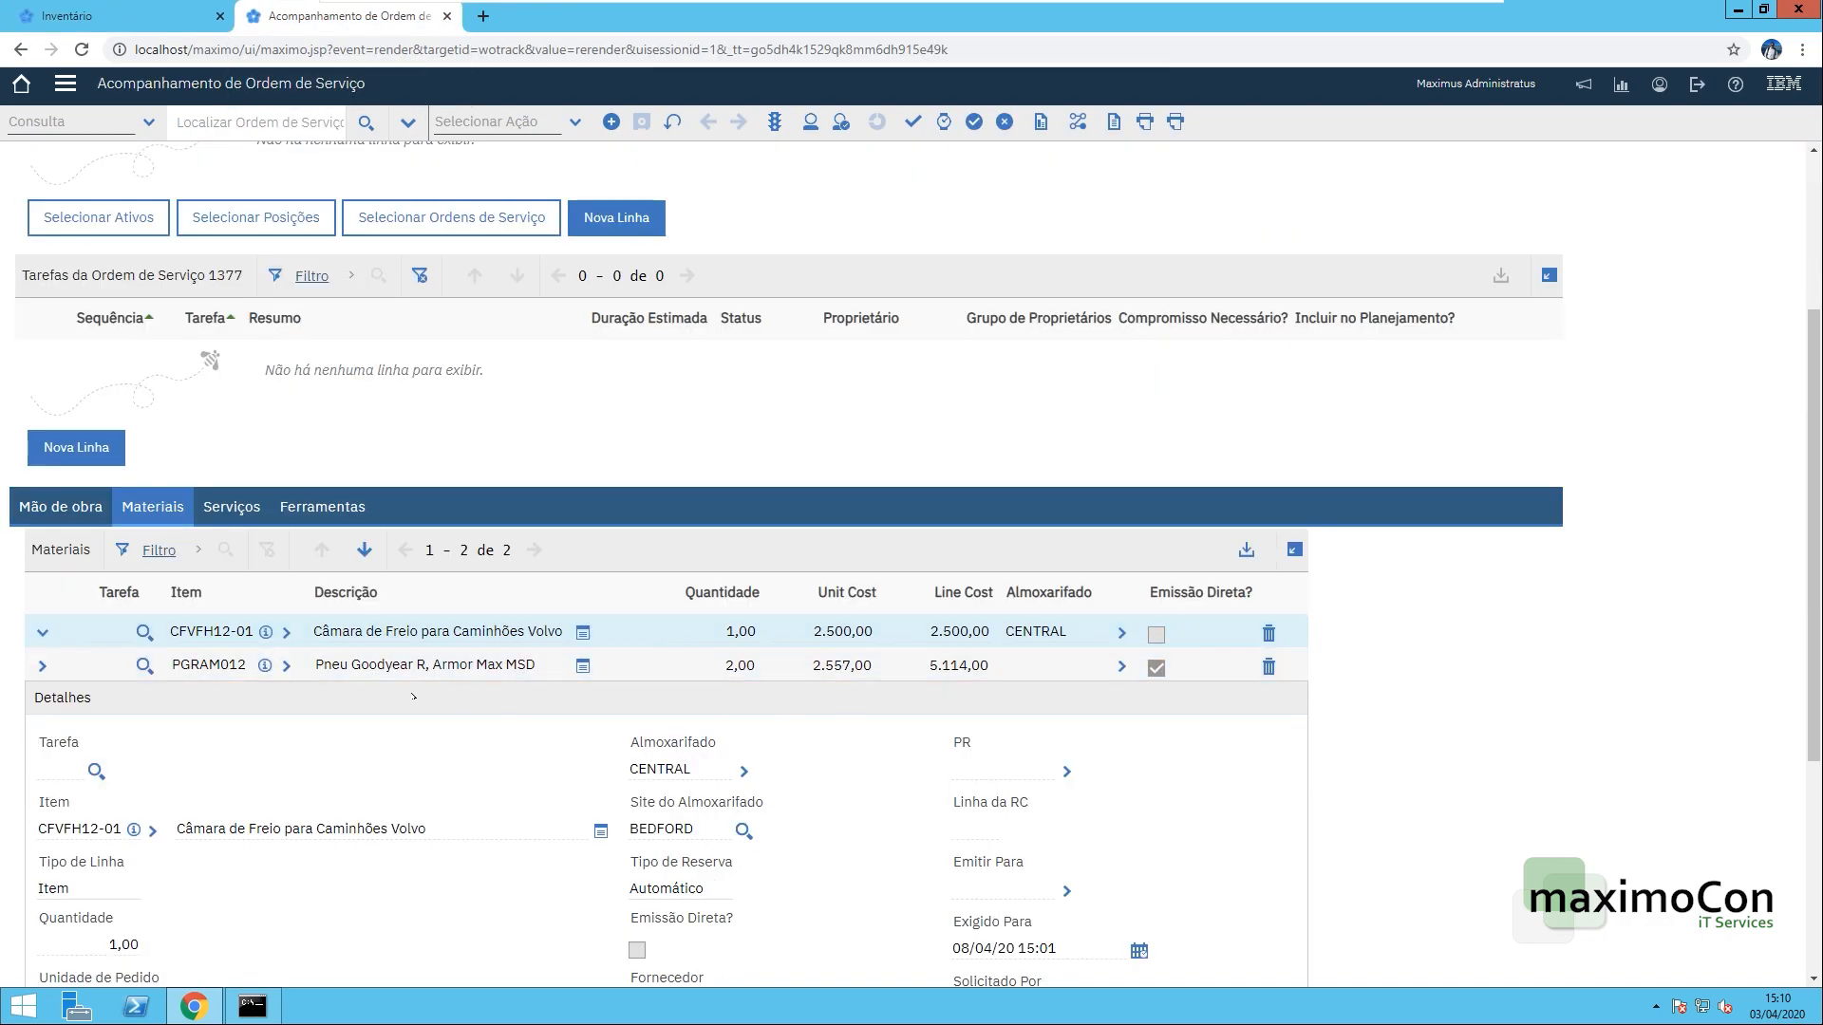
pyautogui.click(286, 632)
pyautogui.click(402, 759)
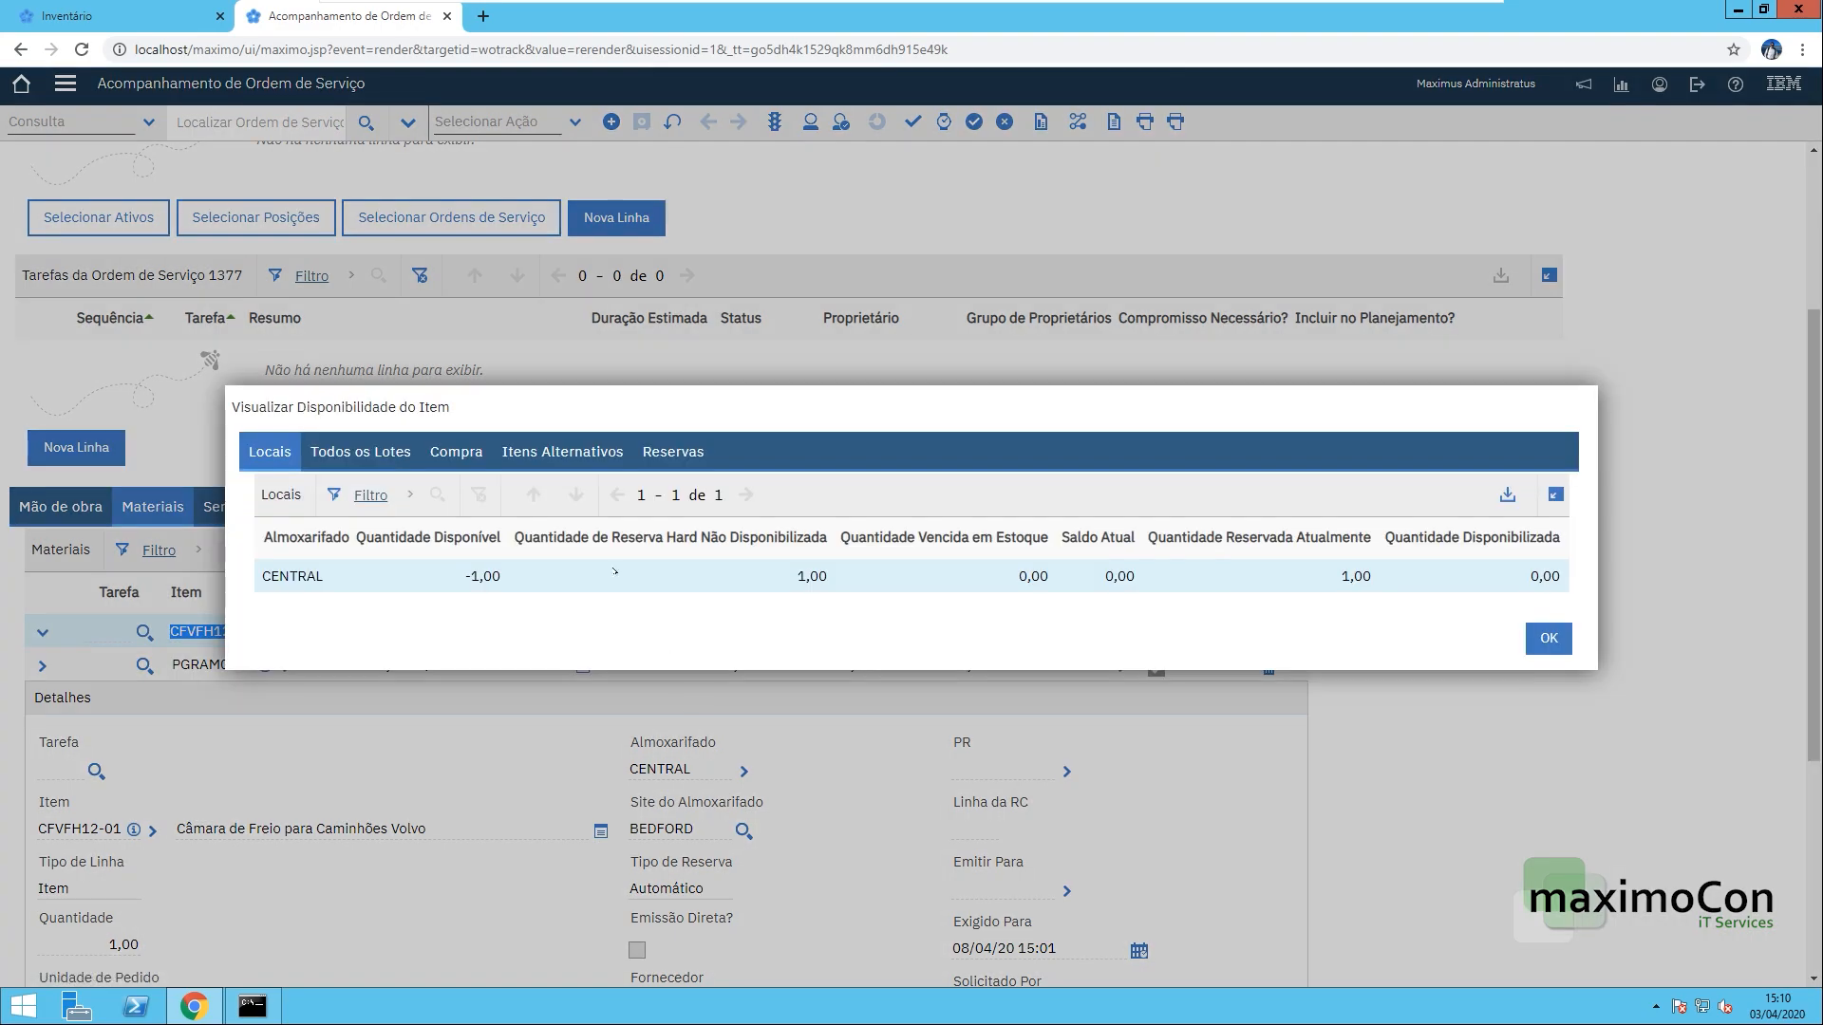
pyautogui.click(458, 454)
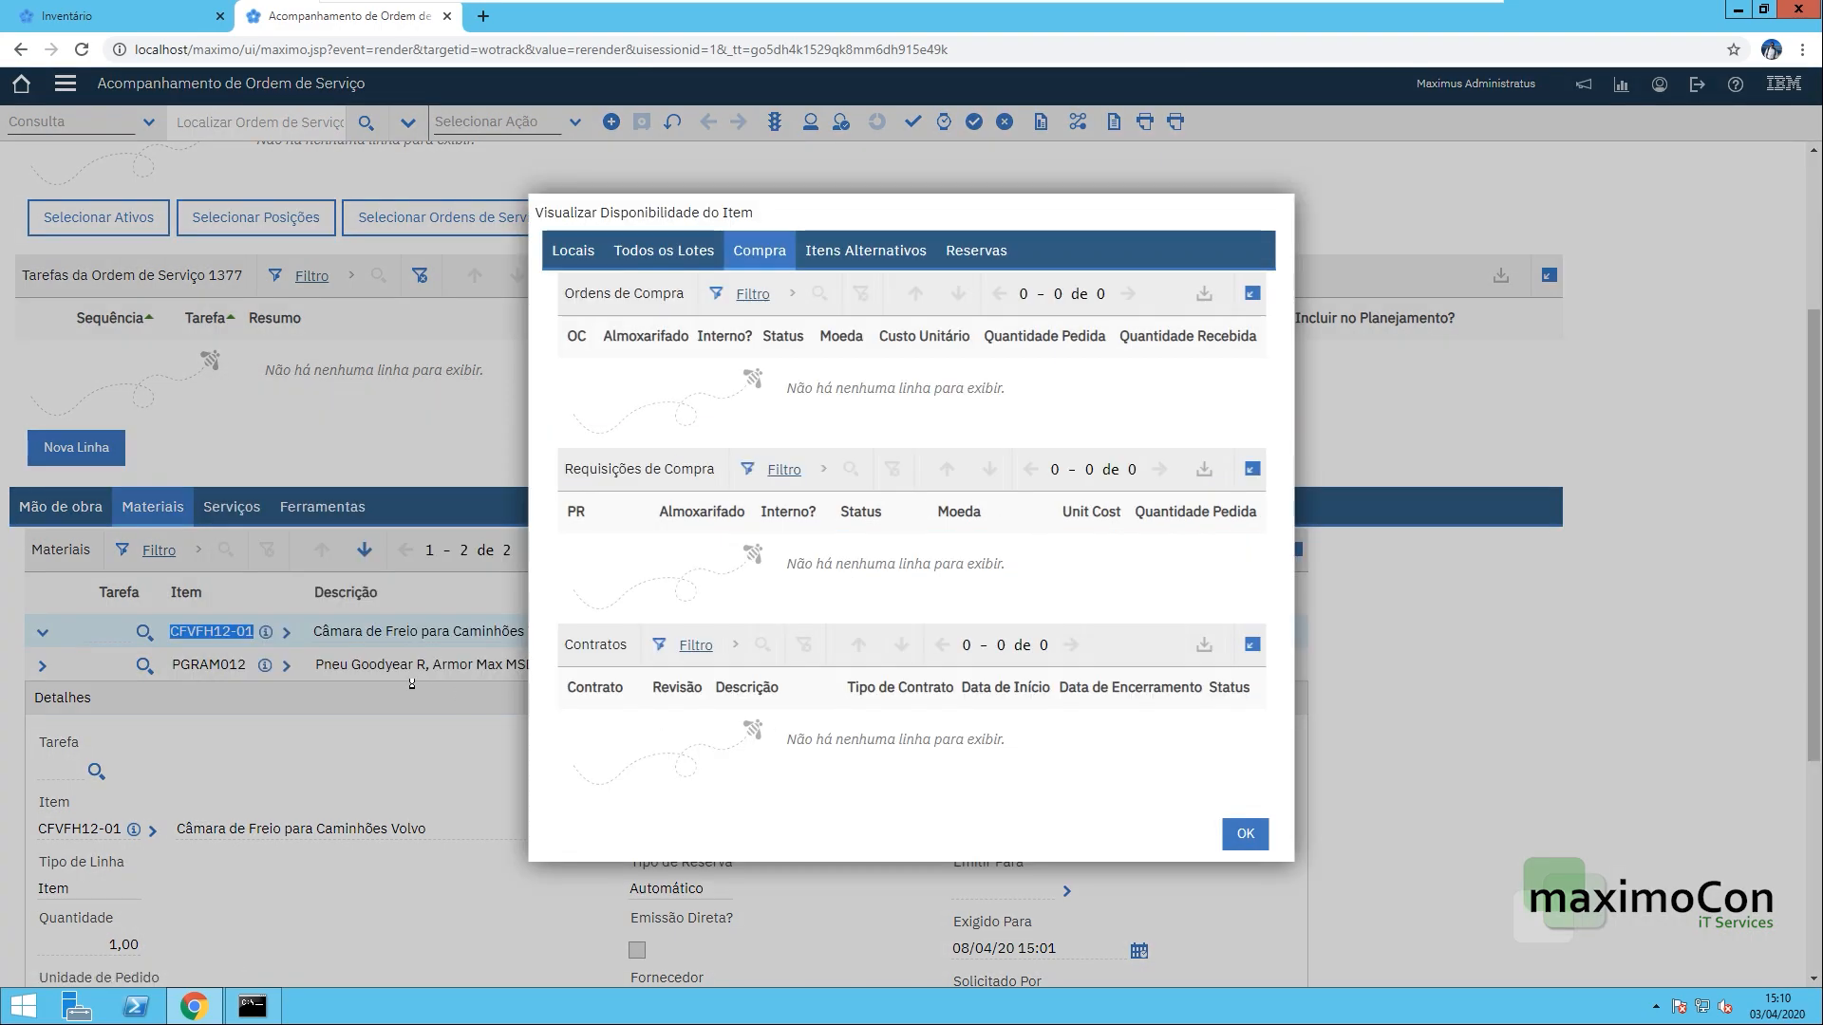
pyautogui.click(1236, 835)
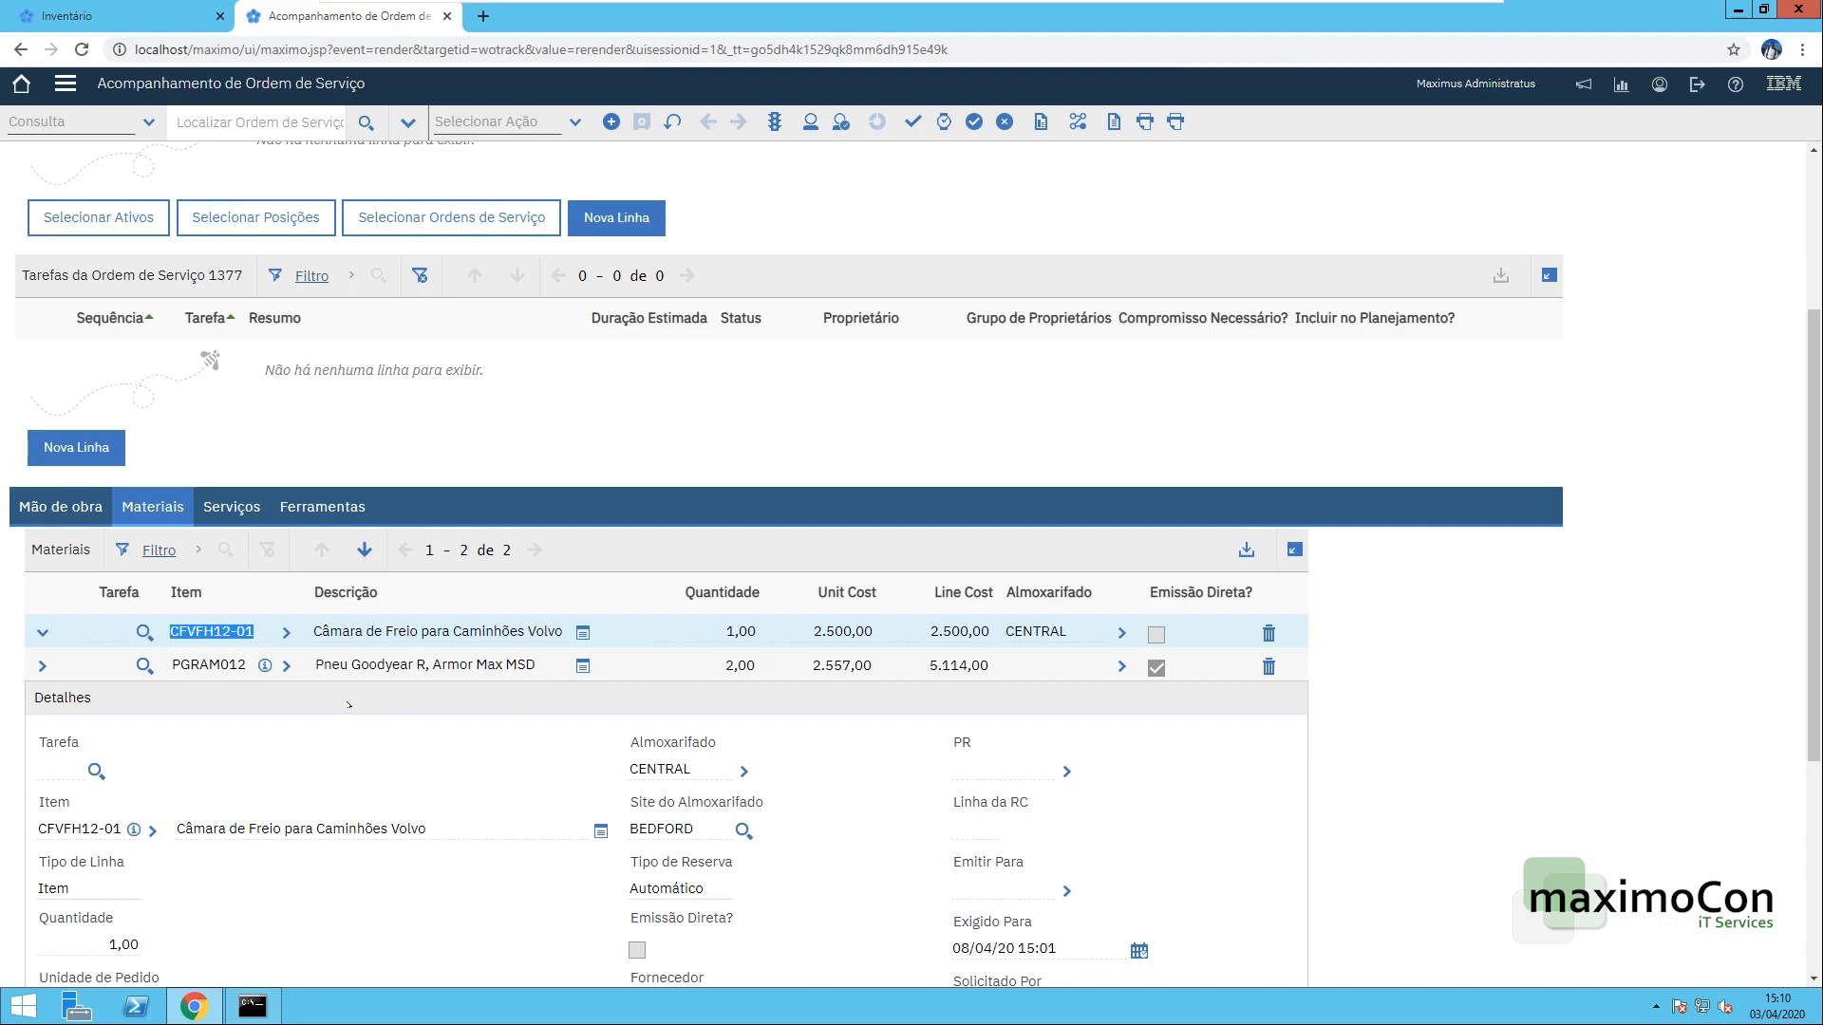
# - Examine item PGRAM012's availability by location and its purchase orders, requisitions and contracts
pyautogui.click(286, 665)
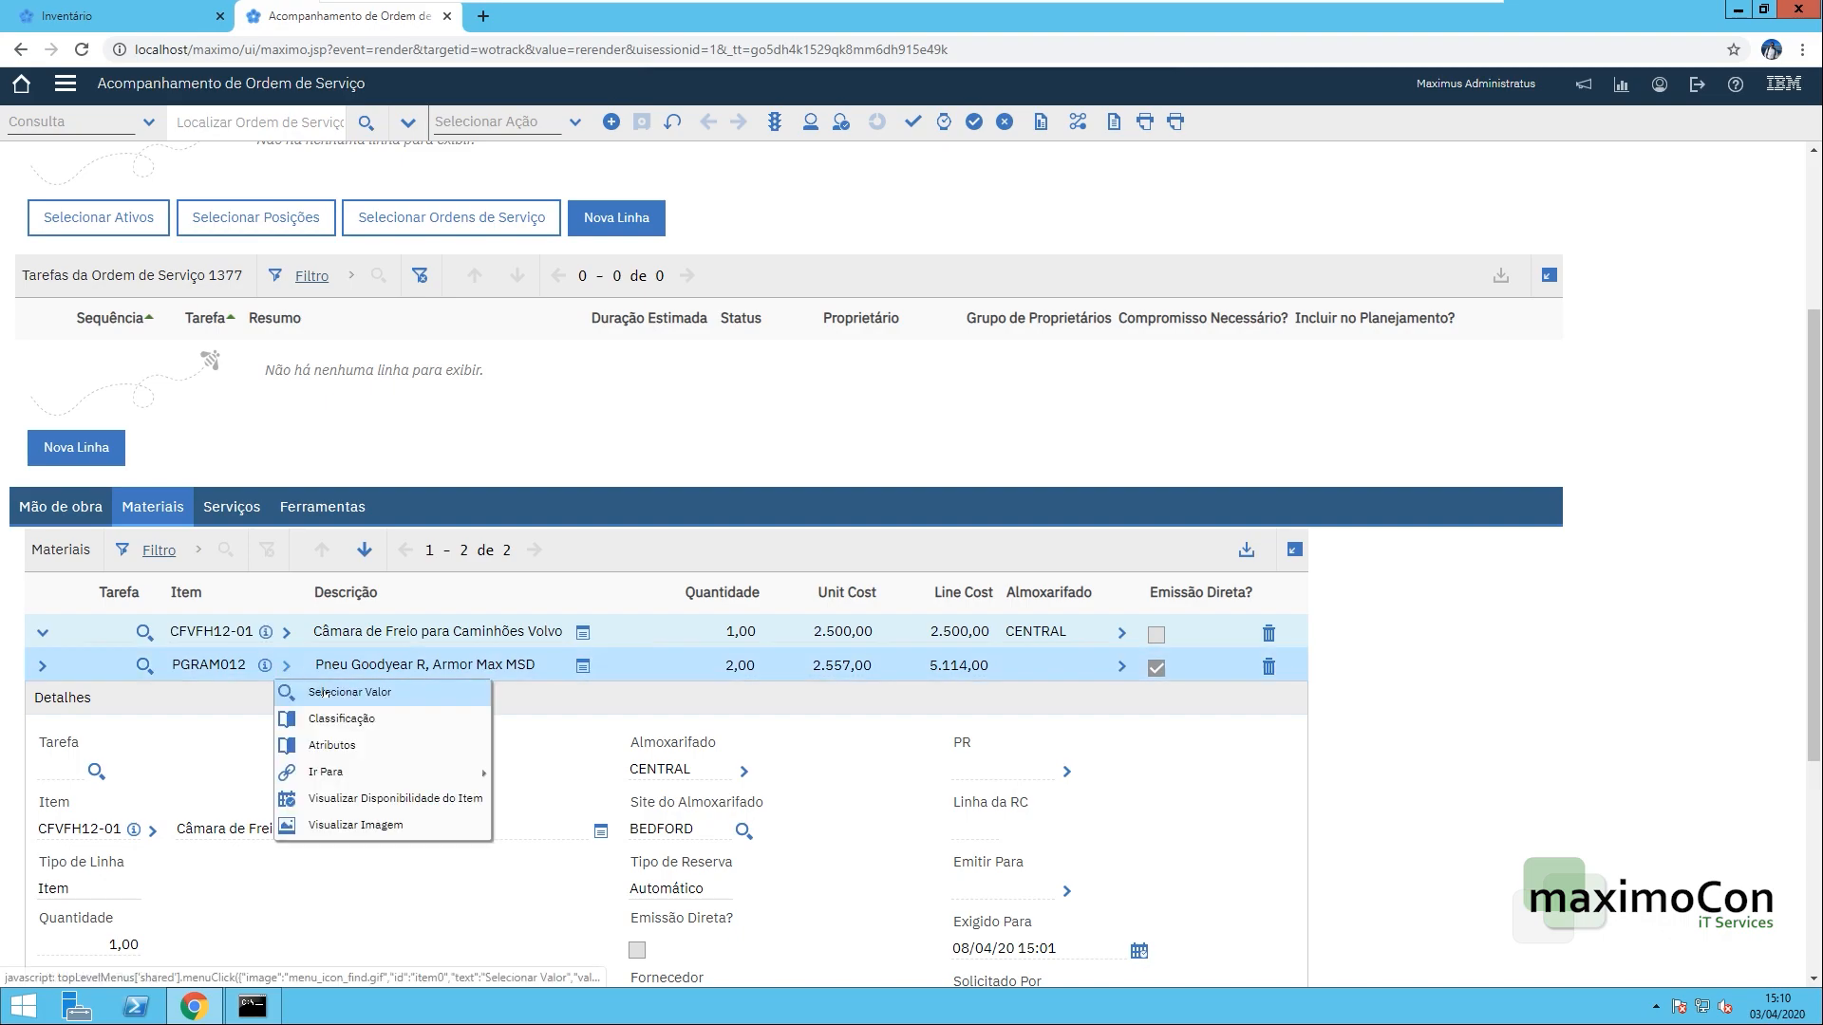
pyautogui.click(357, 798)
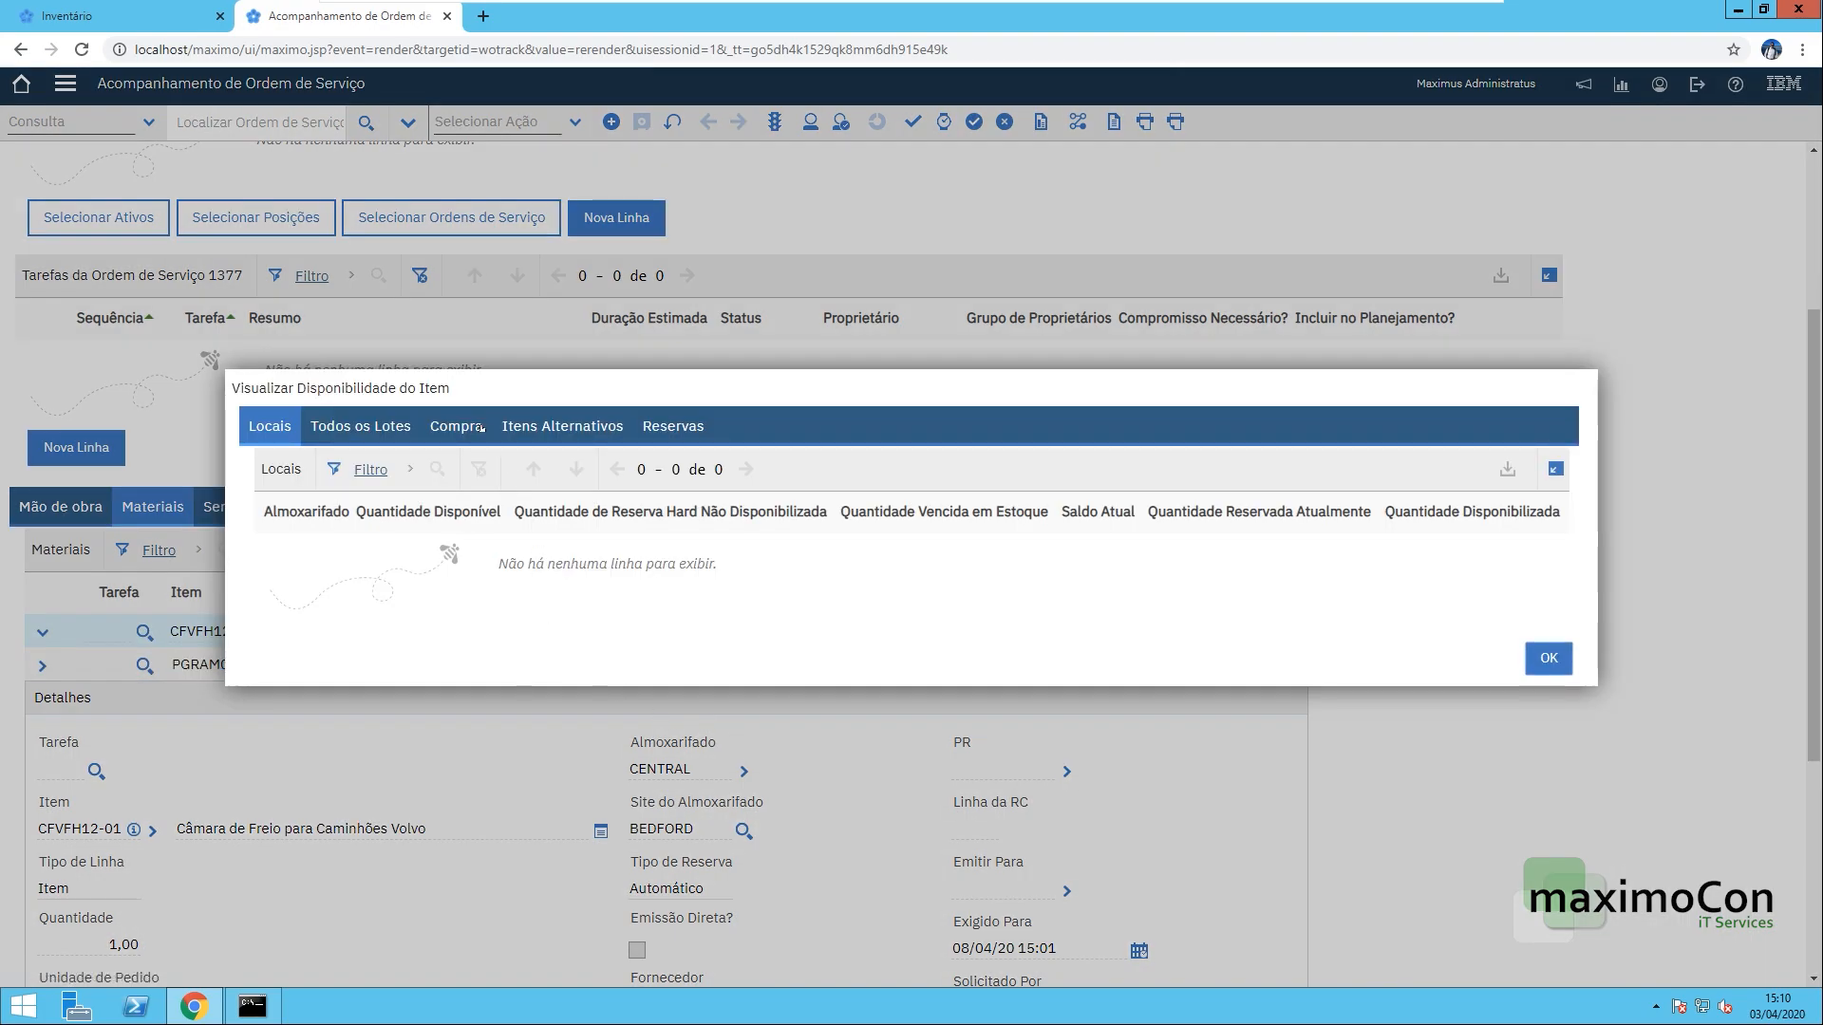
pyautogui.click(475, 424)
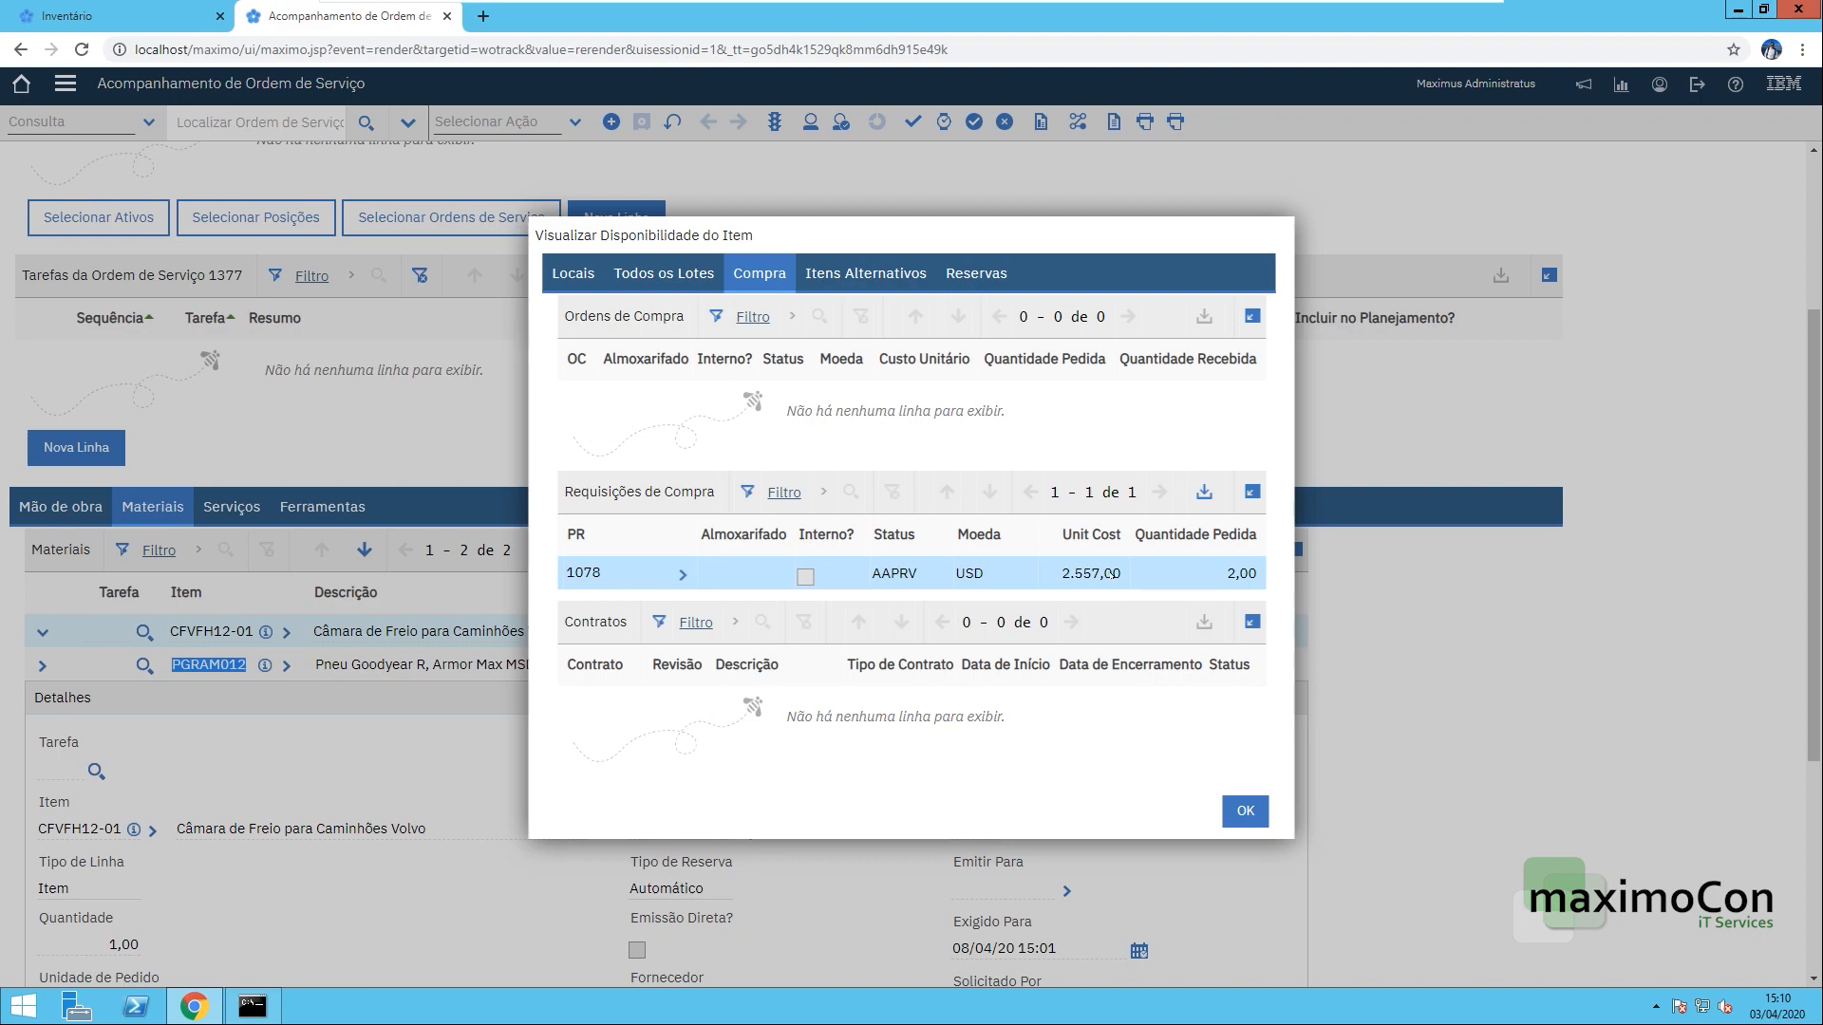
# - Close the availability view and check the unit cost and line cost of planned material PGRAM012
pyautogui.click(1244, 811)
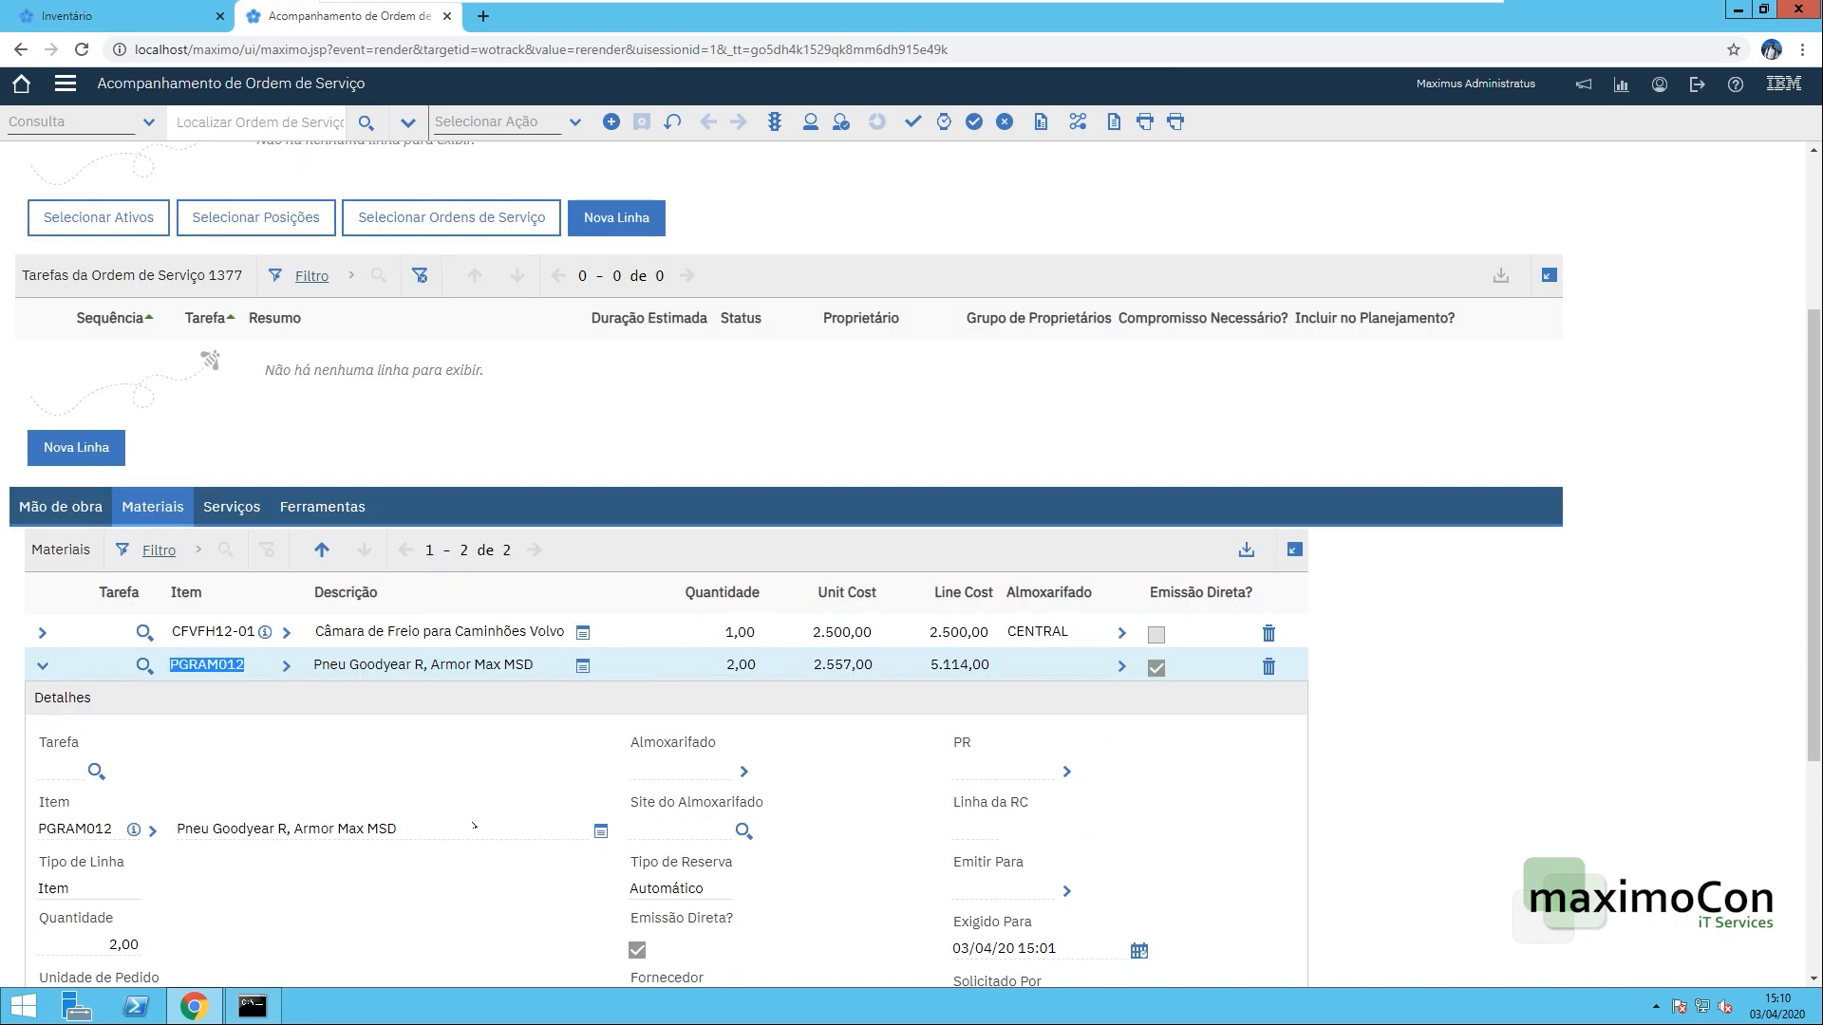
pyautogui.scroll(-2, 394, 788)
pyautogui.click(111, 875)
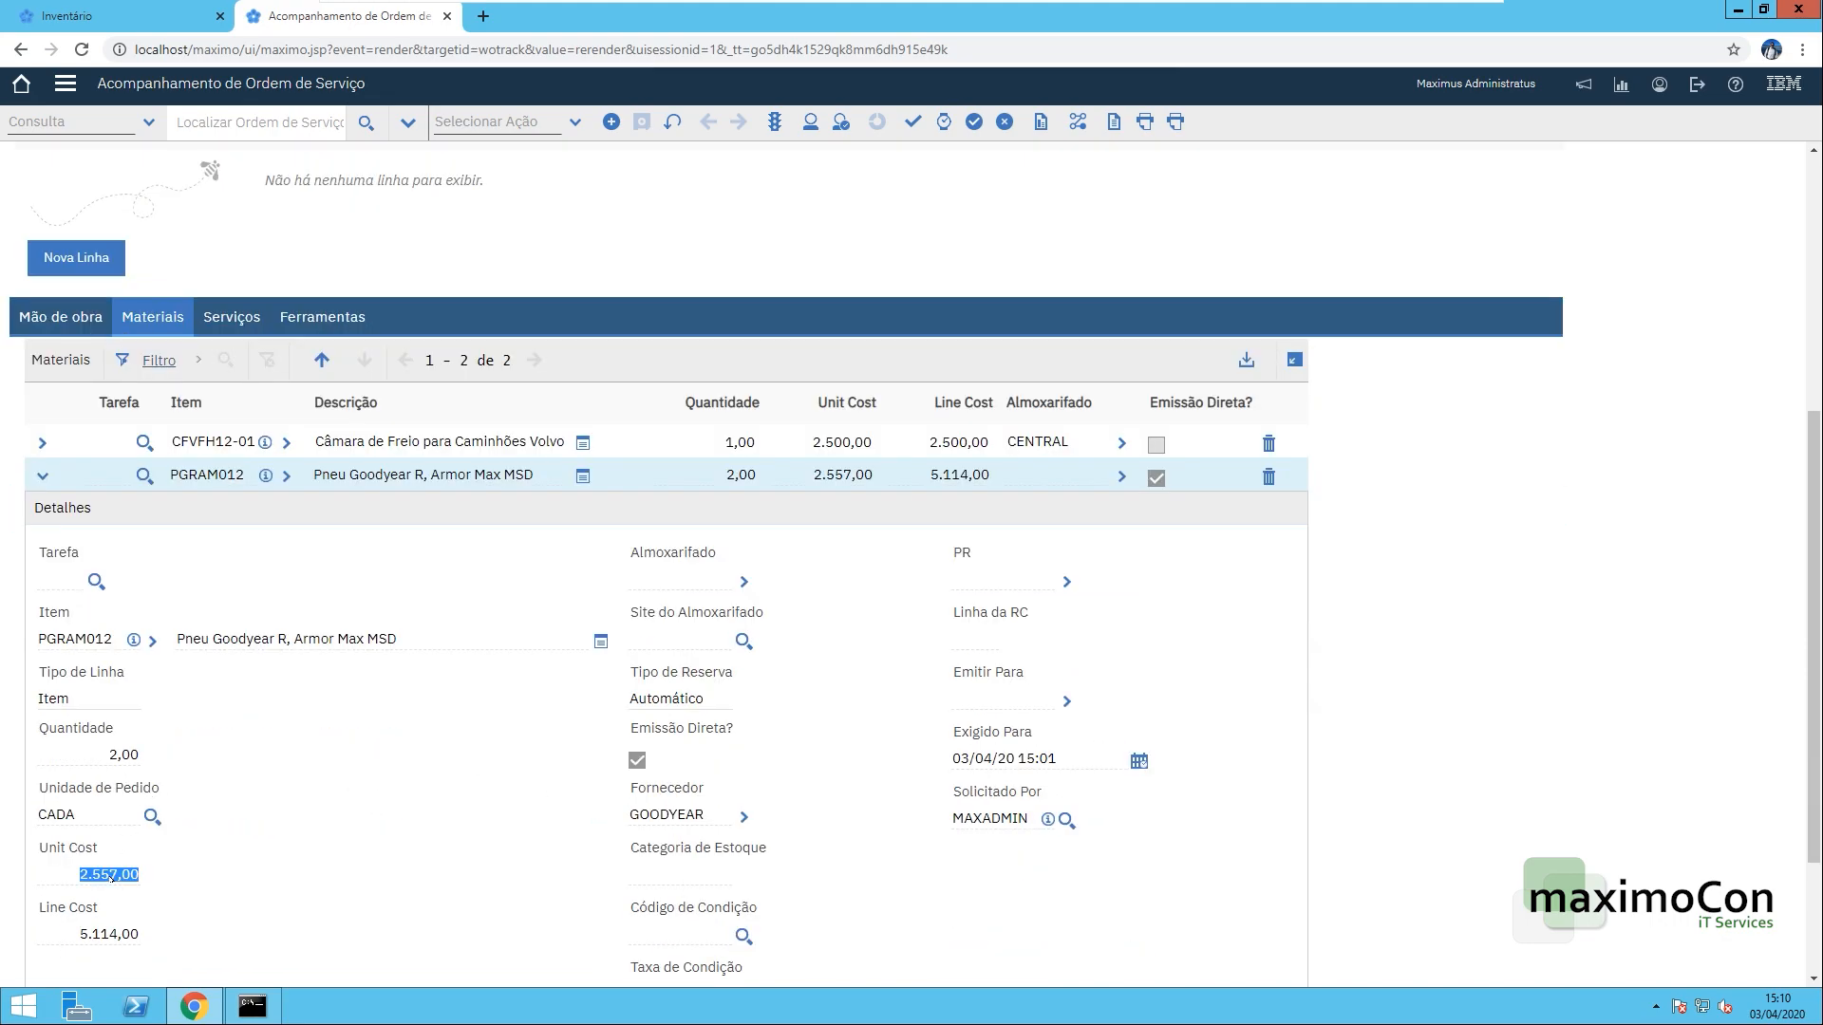
pyautogui.press('Tab')
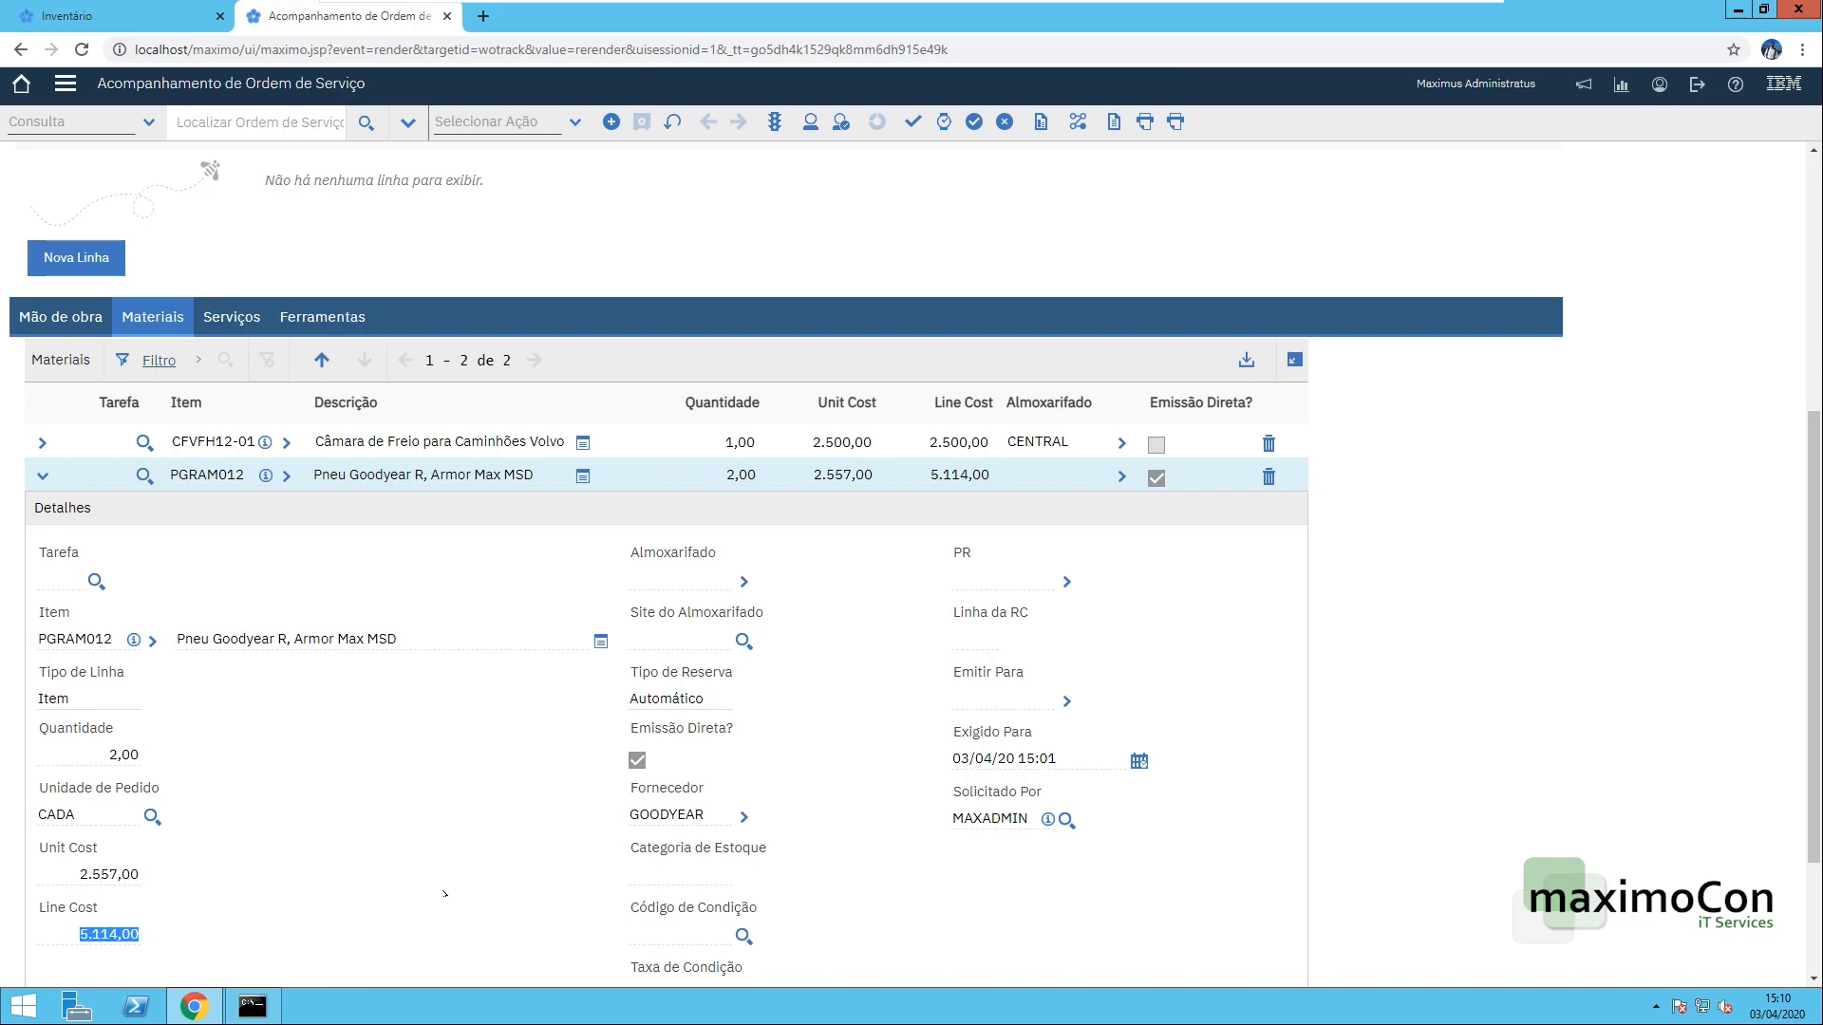
# - Copy item number CFVFH12-01 from the work order's materials and open that item's record in the Inventário application
pyautogui.scroll(2, 446, 894)
pyautogui.click(212, 631)
pyautogui.hotkey('ctrl', 'c')
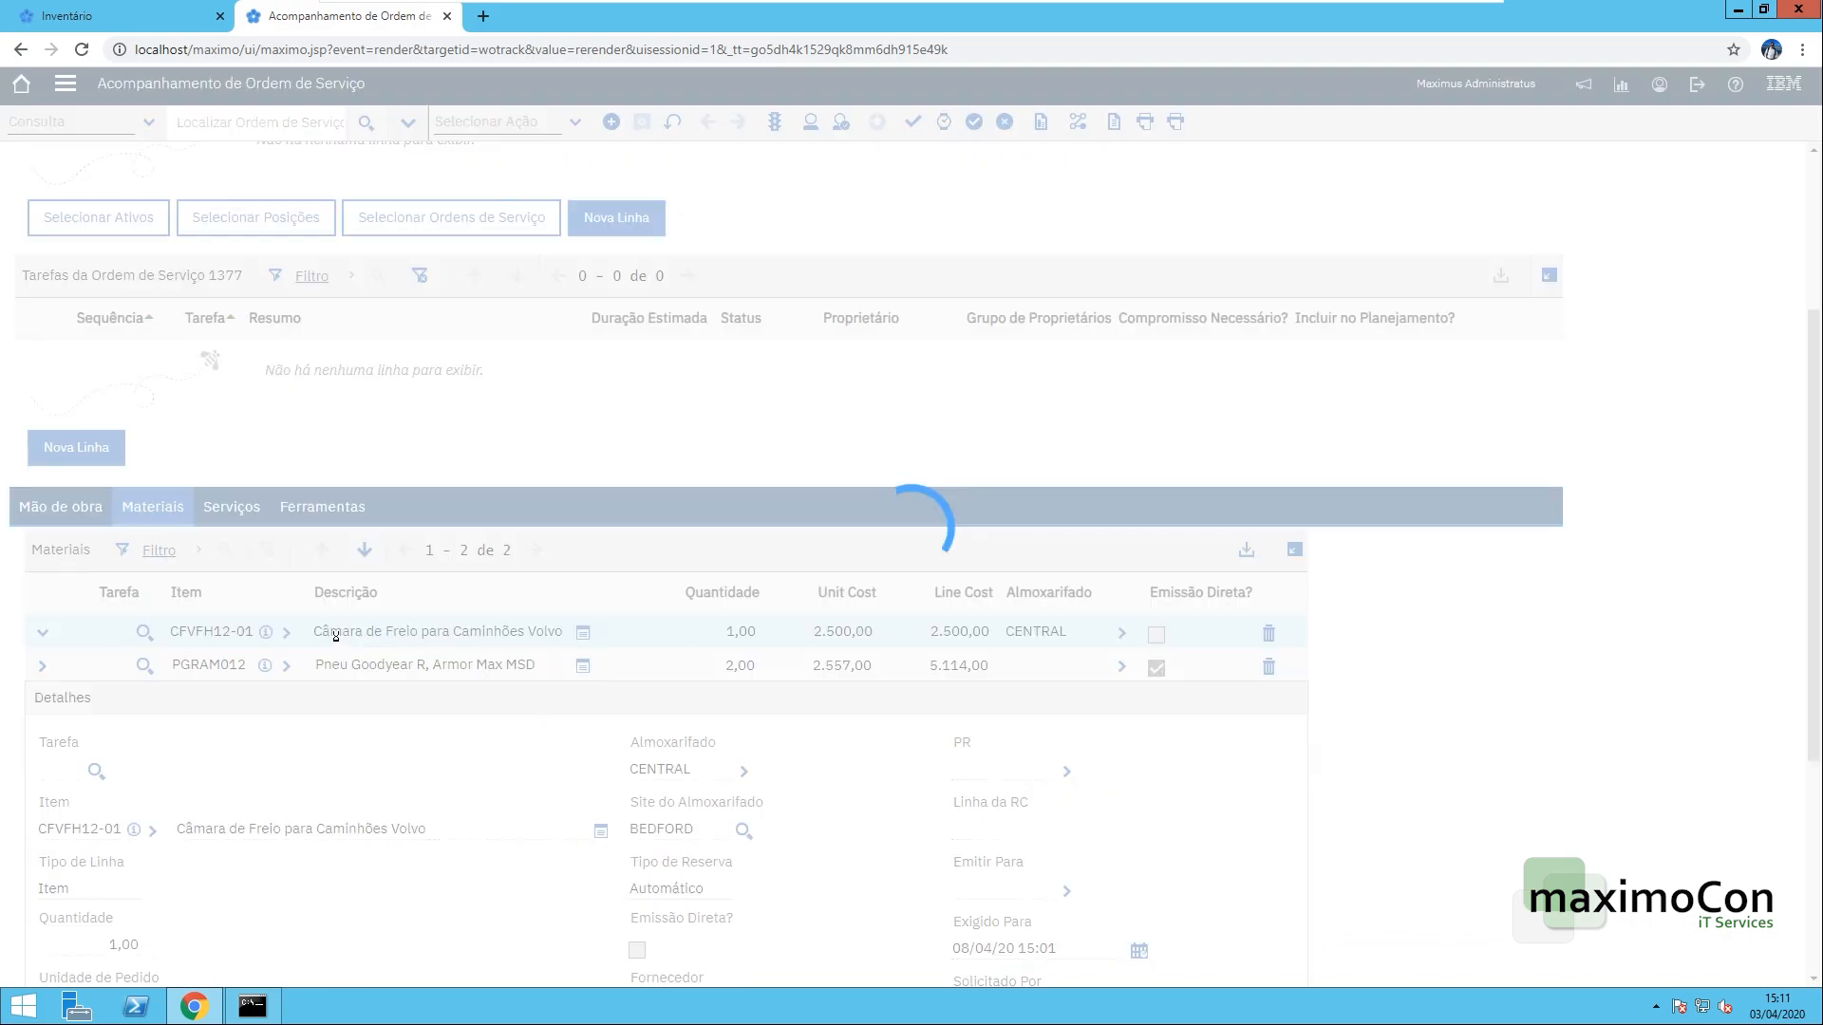
pyautogui.click(67, 16)
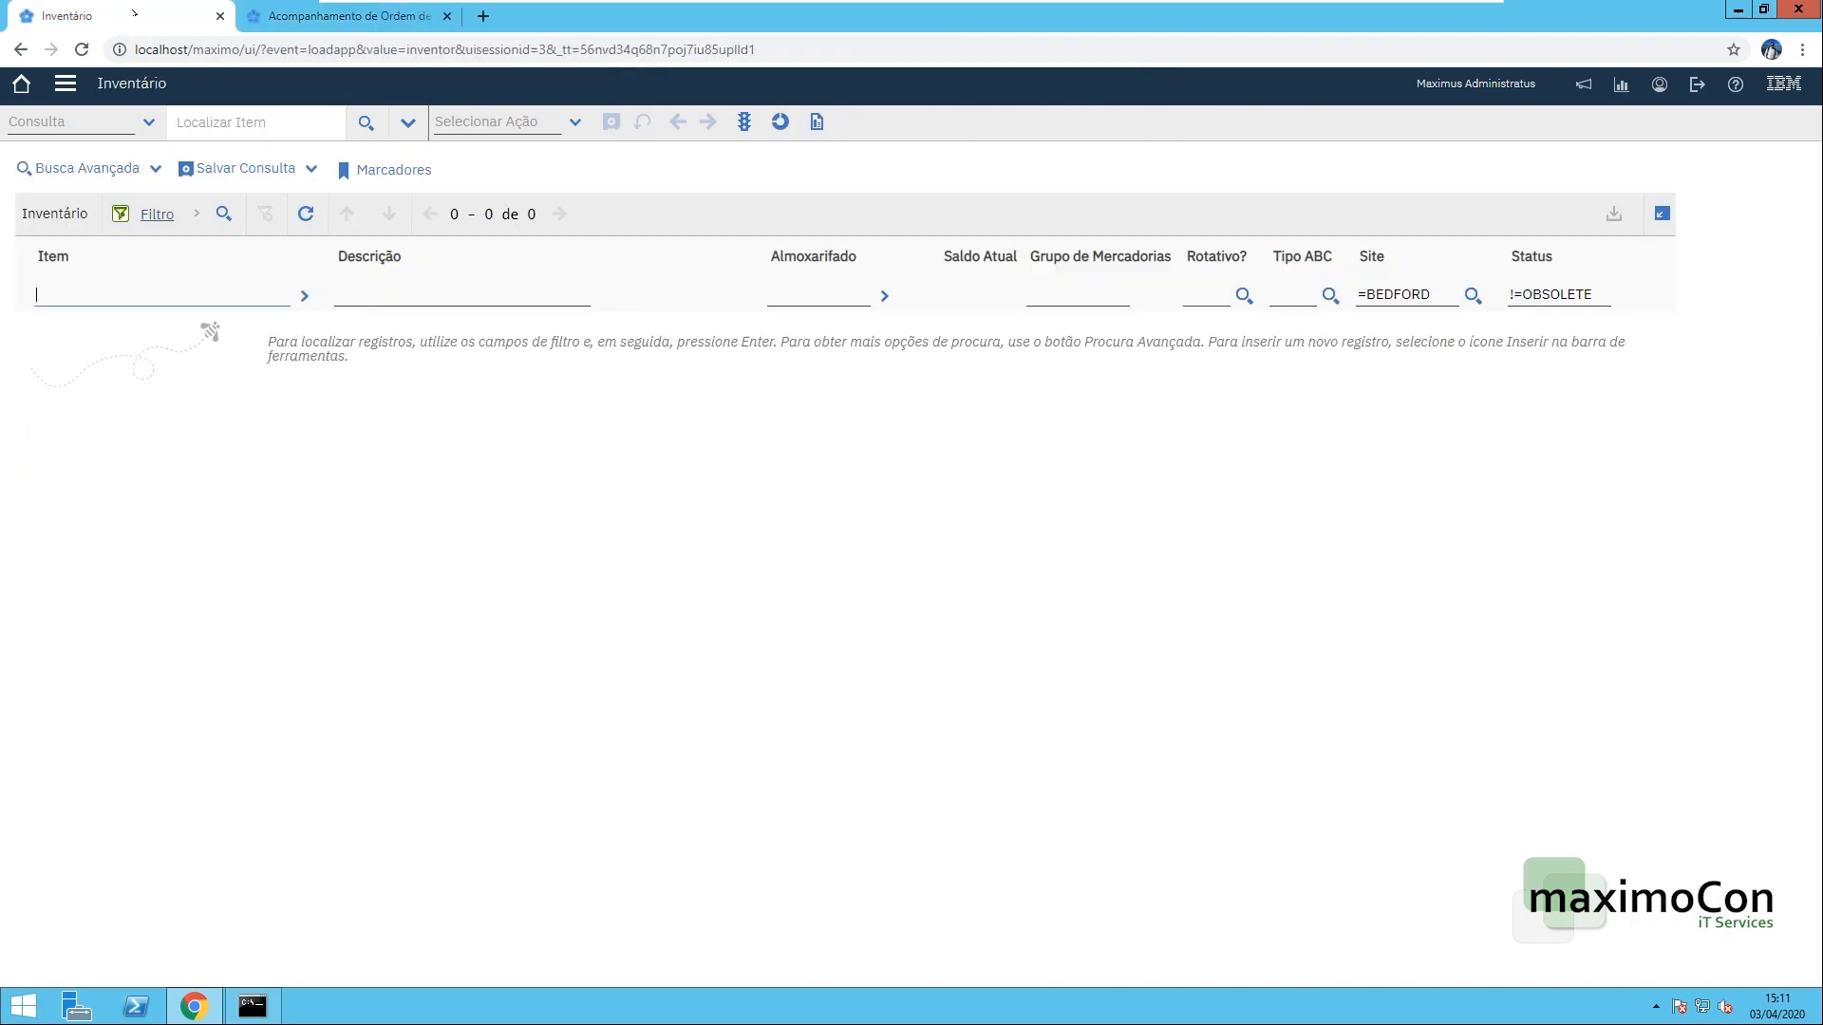
pyautogui.hotkey('ctrl', 'v')
pyautogui.press('Return')
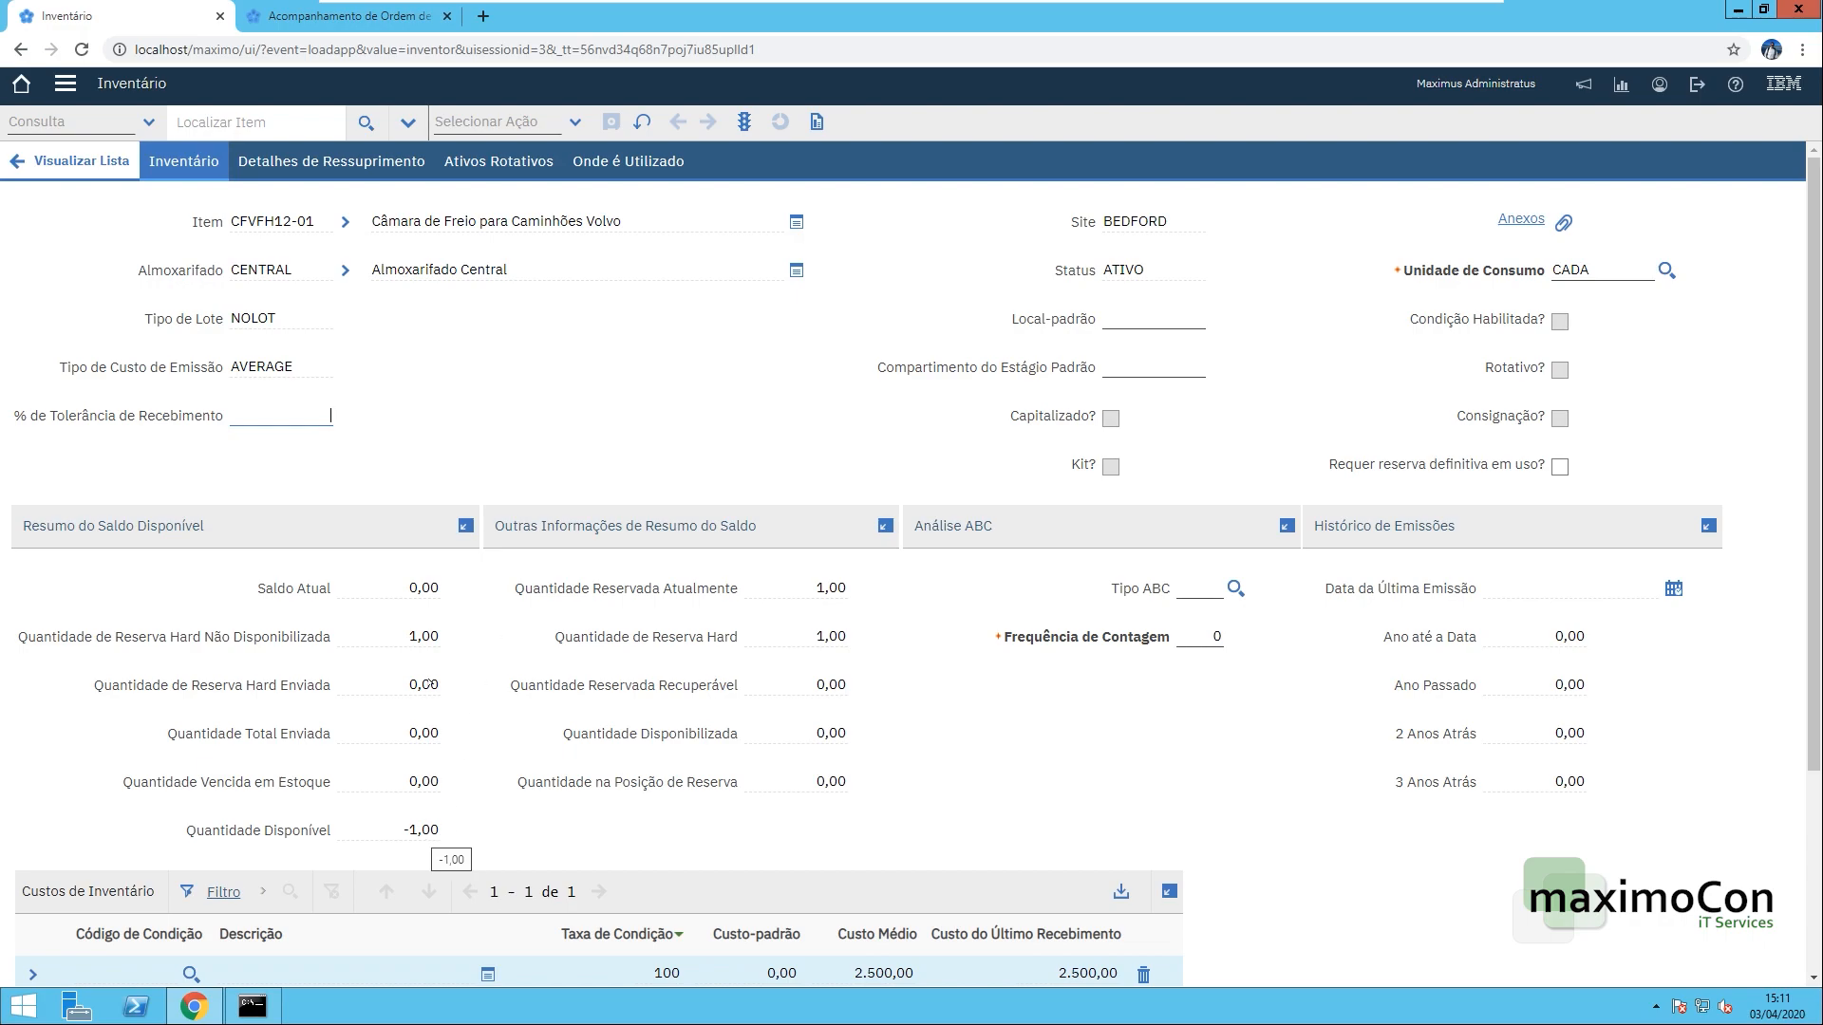
# - Copy the inventory record's item number, then return to the work order and examine CFVFH12-01's availability and reservations
pyautogui.tripleClick(268, 226)
pyautogui.hotkey('ctrl', 'c')
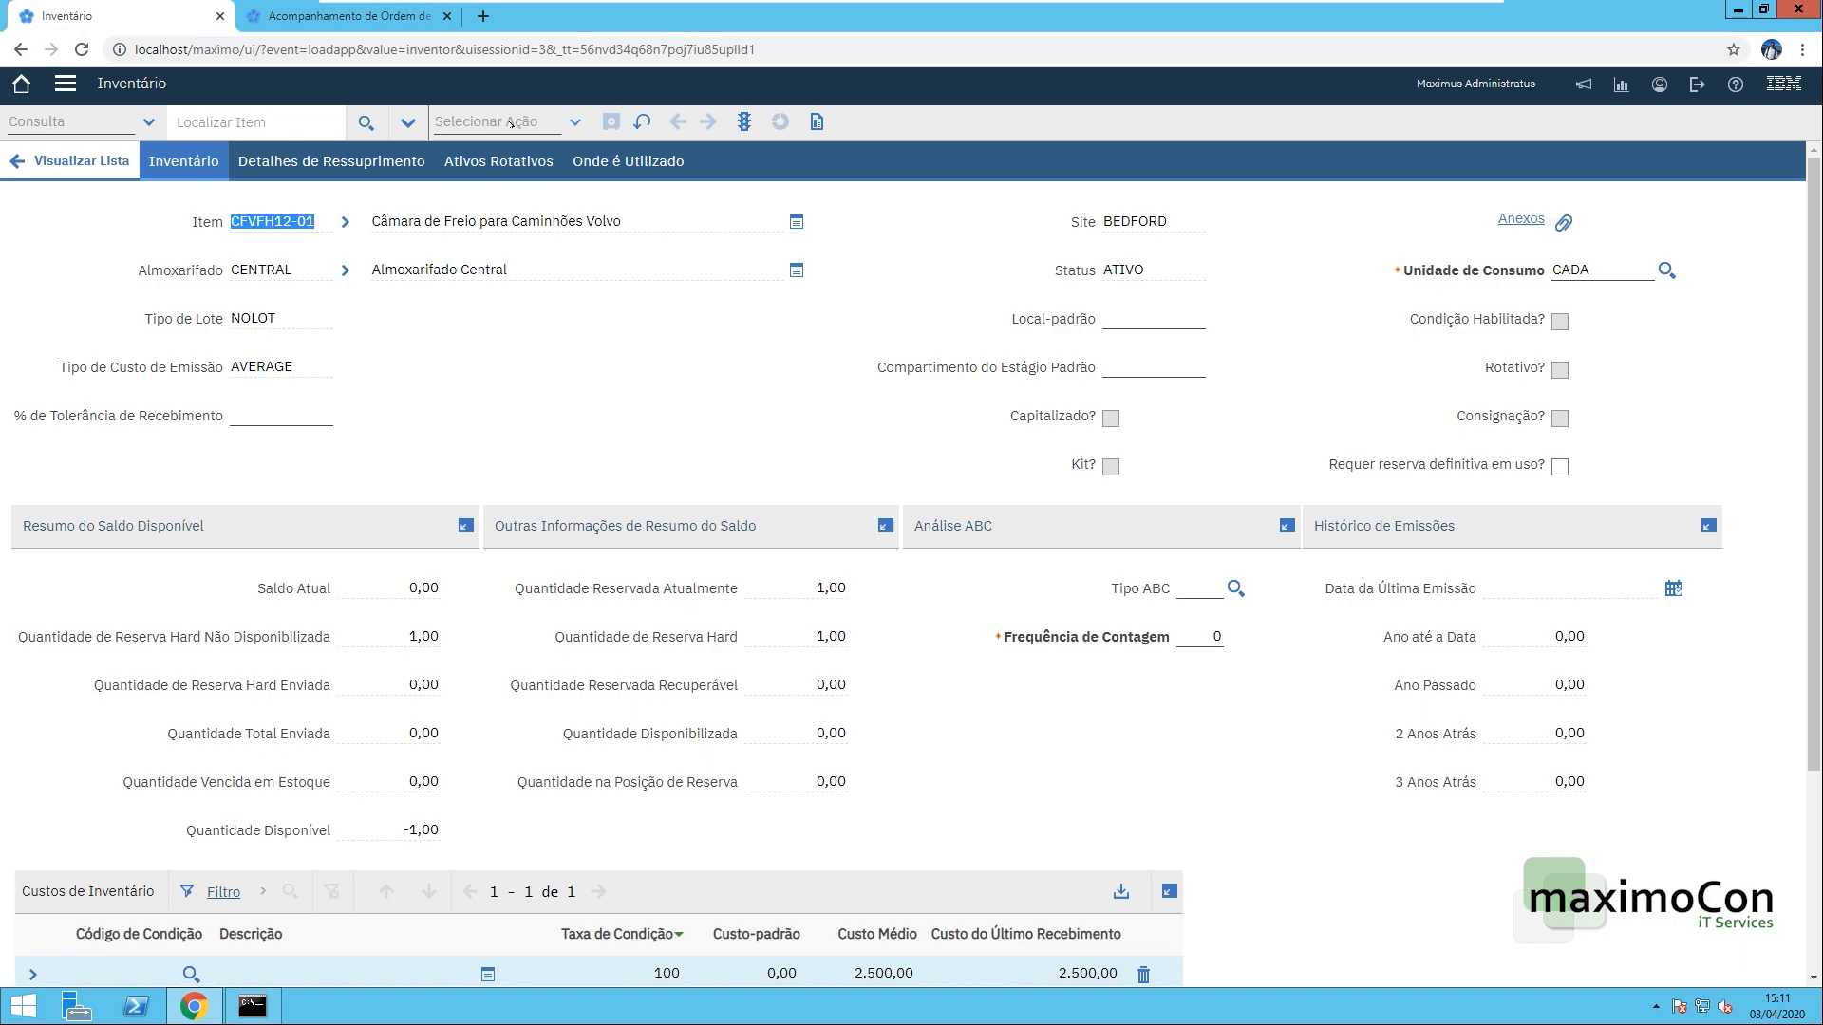
pyautogui.click(511, 124)
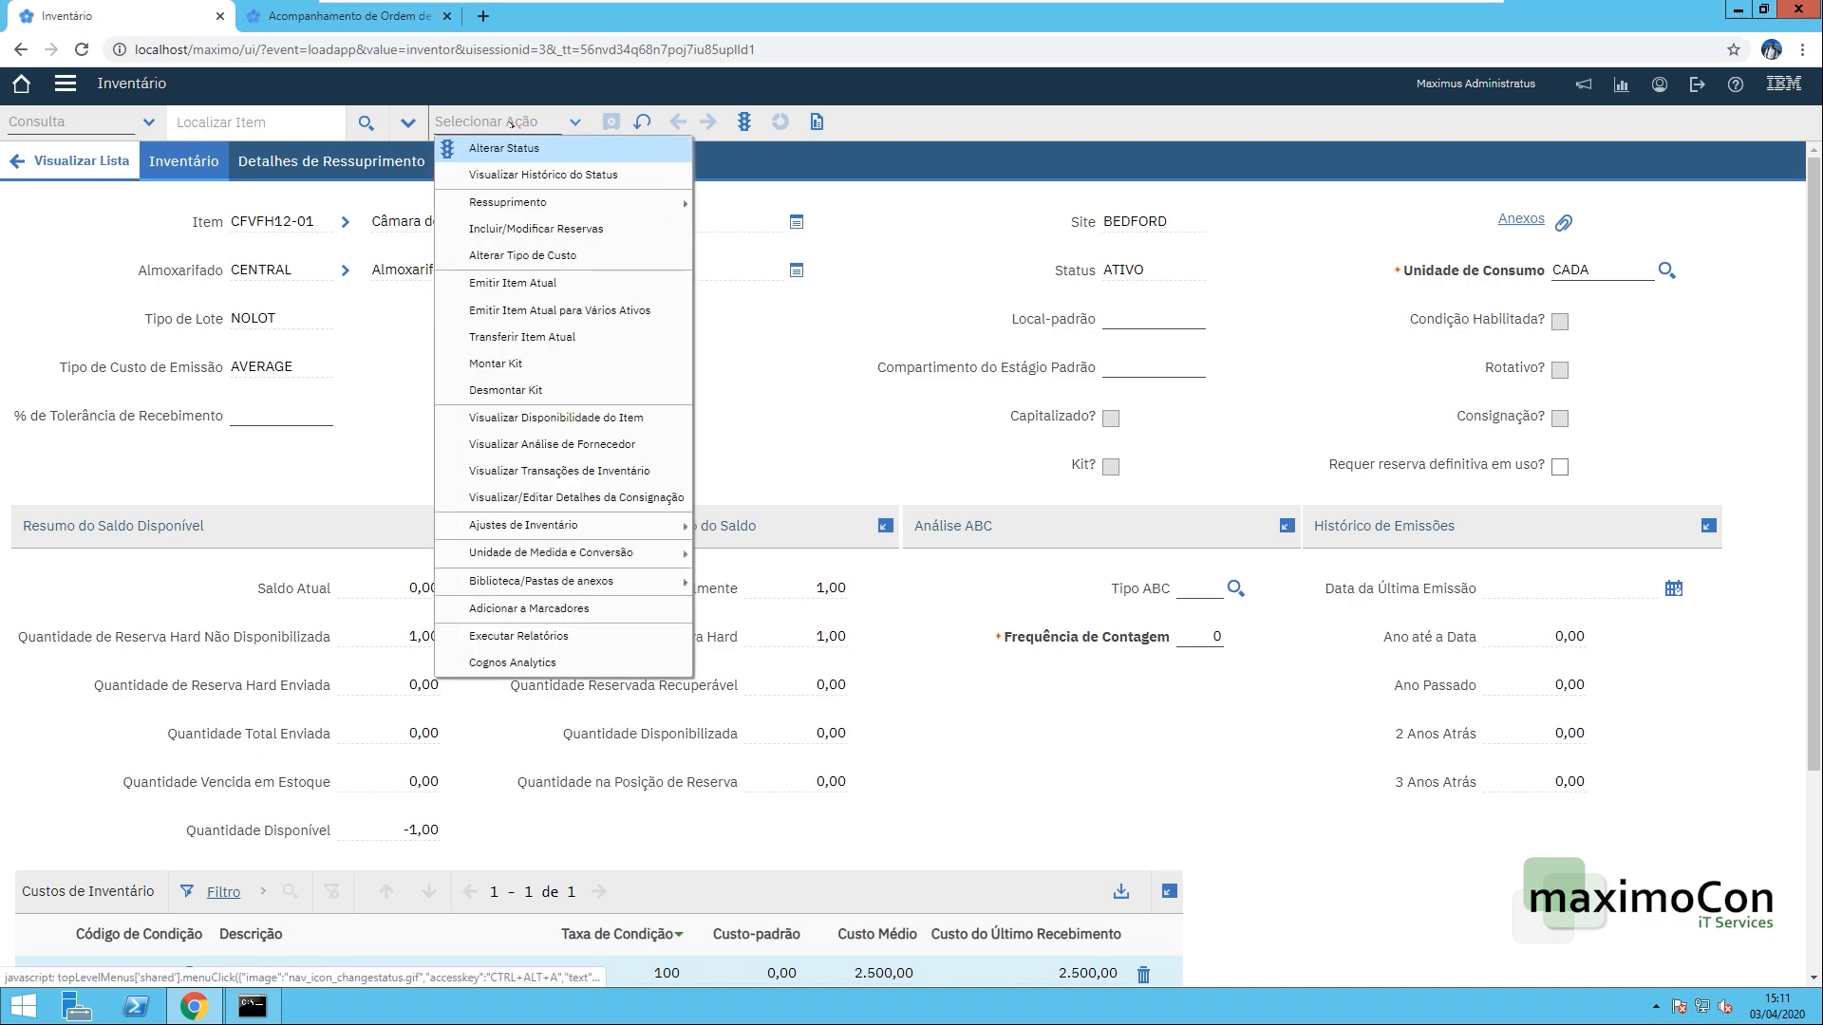
pyautogui.click(327, 16)
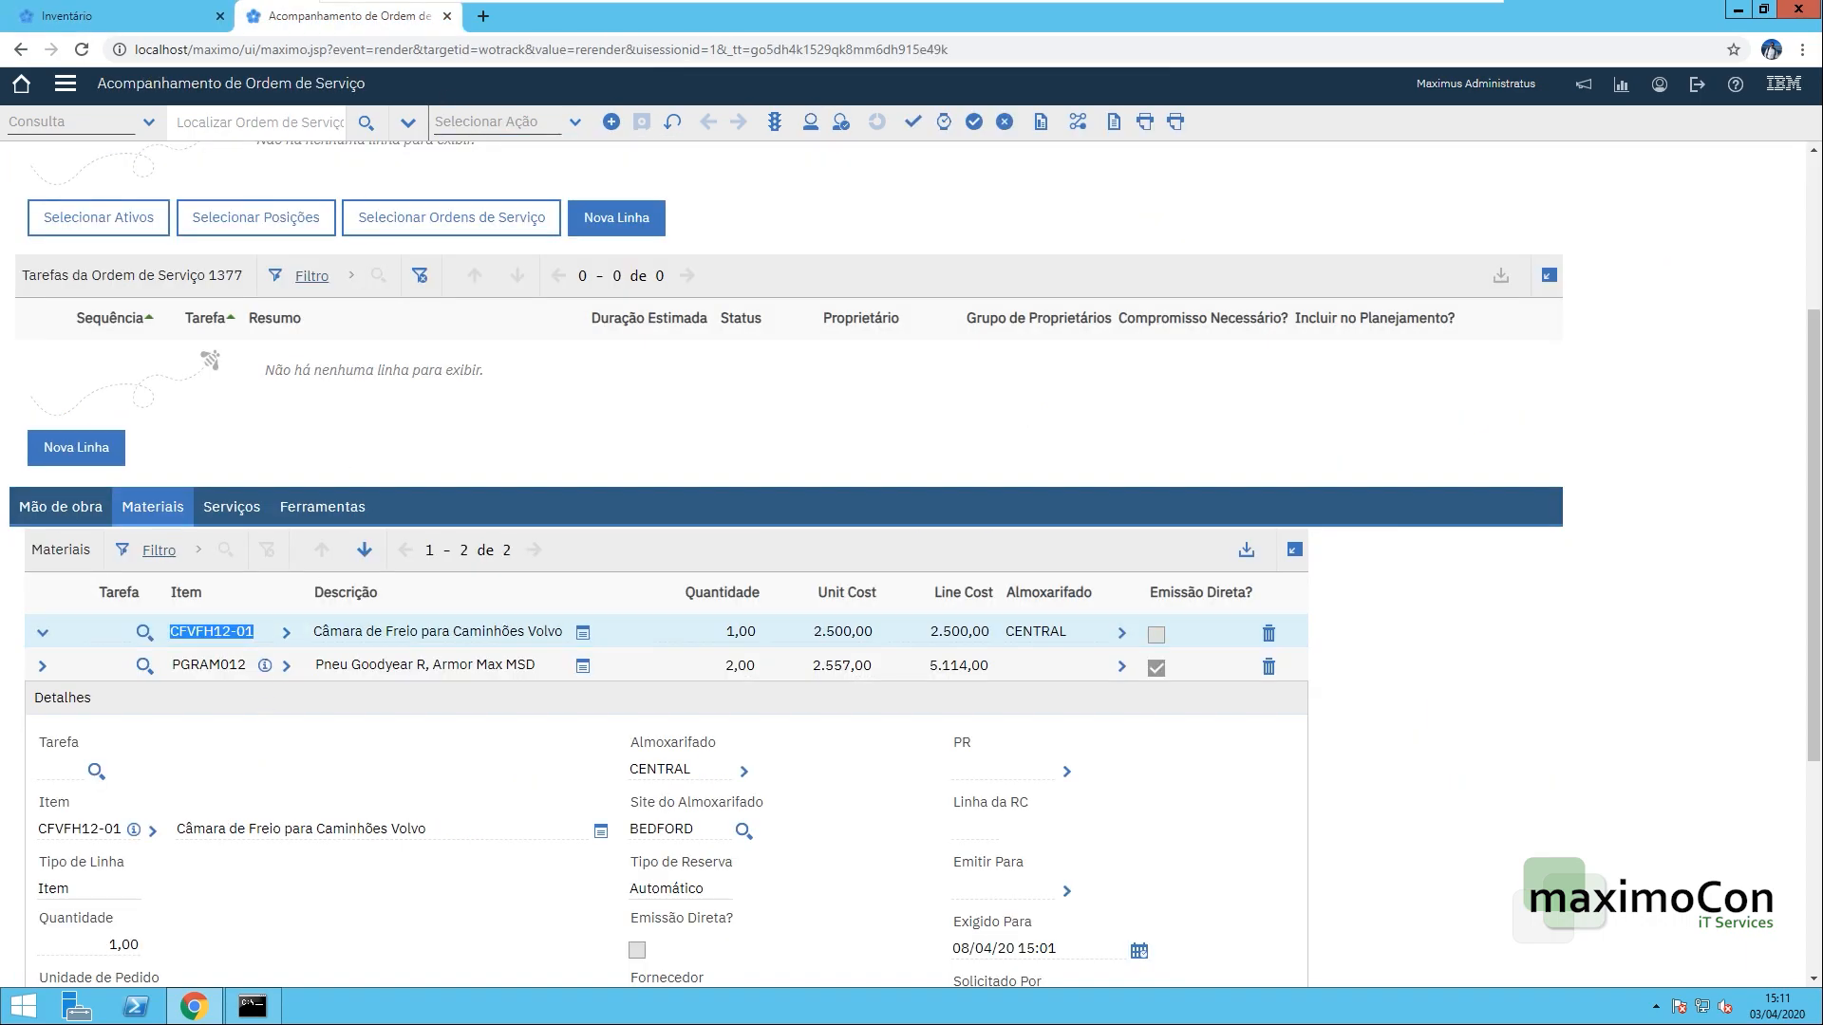
pyautogui.click(266, 631)
pyautogui.click(380, 765)
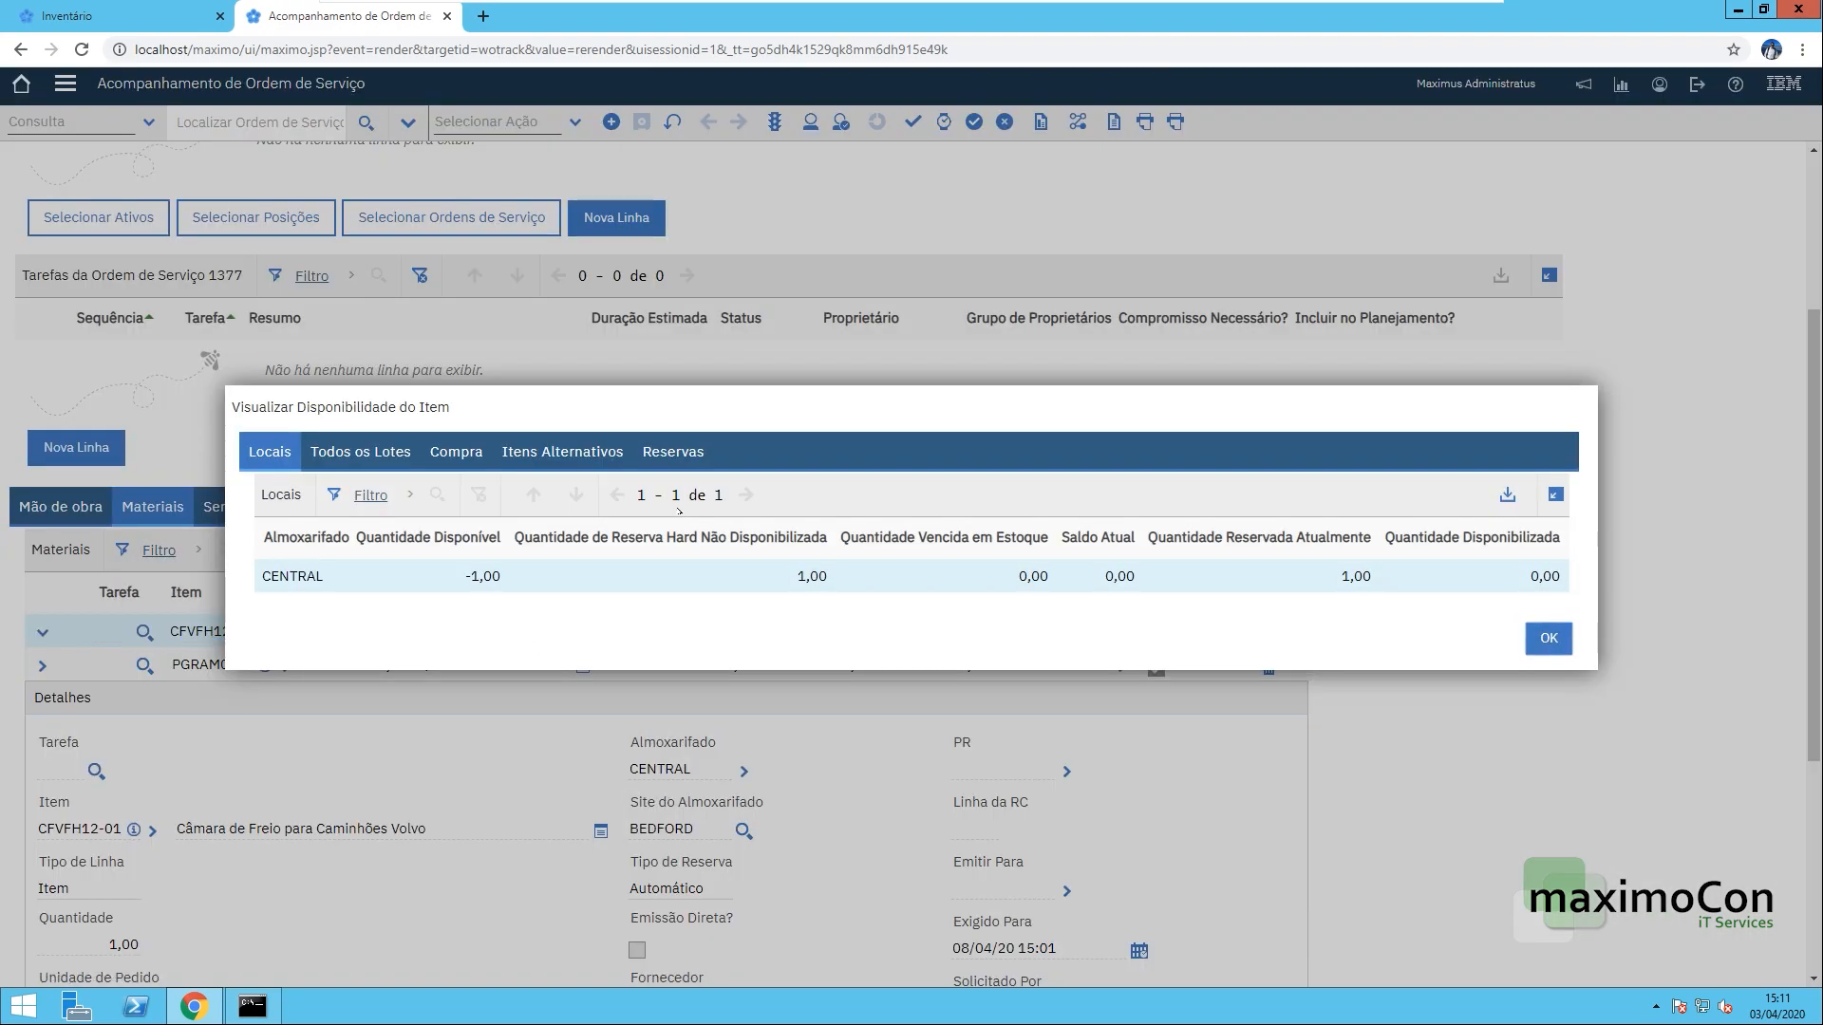
pyautogui.click(674, 453)
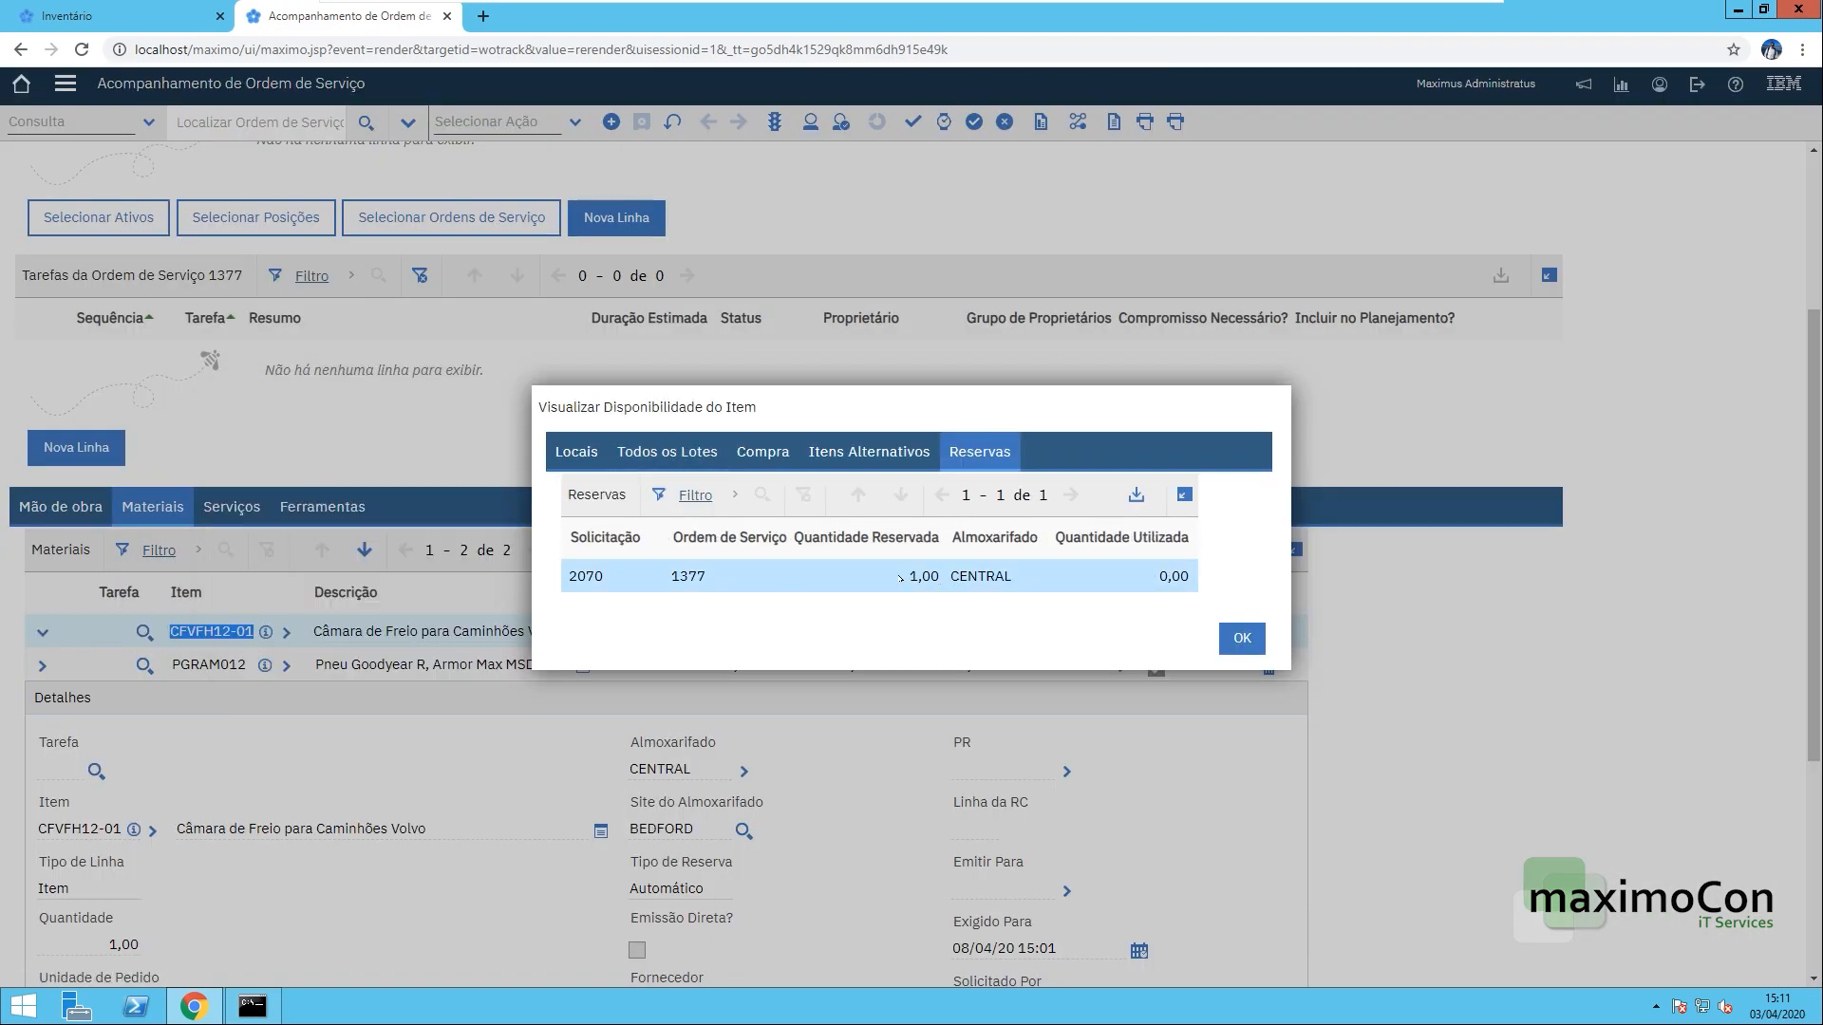
pyautogui.click(1242, 638)
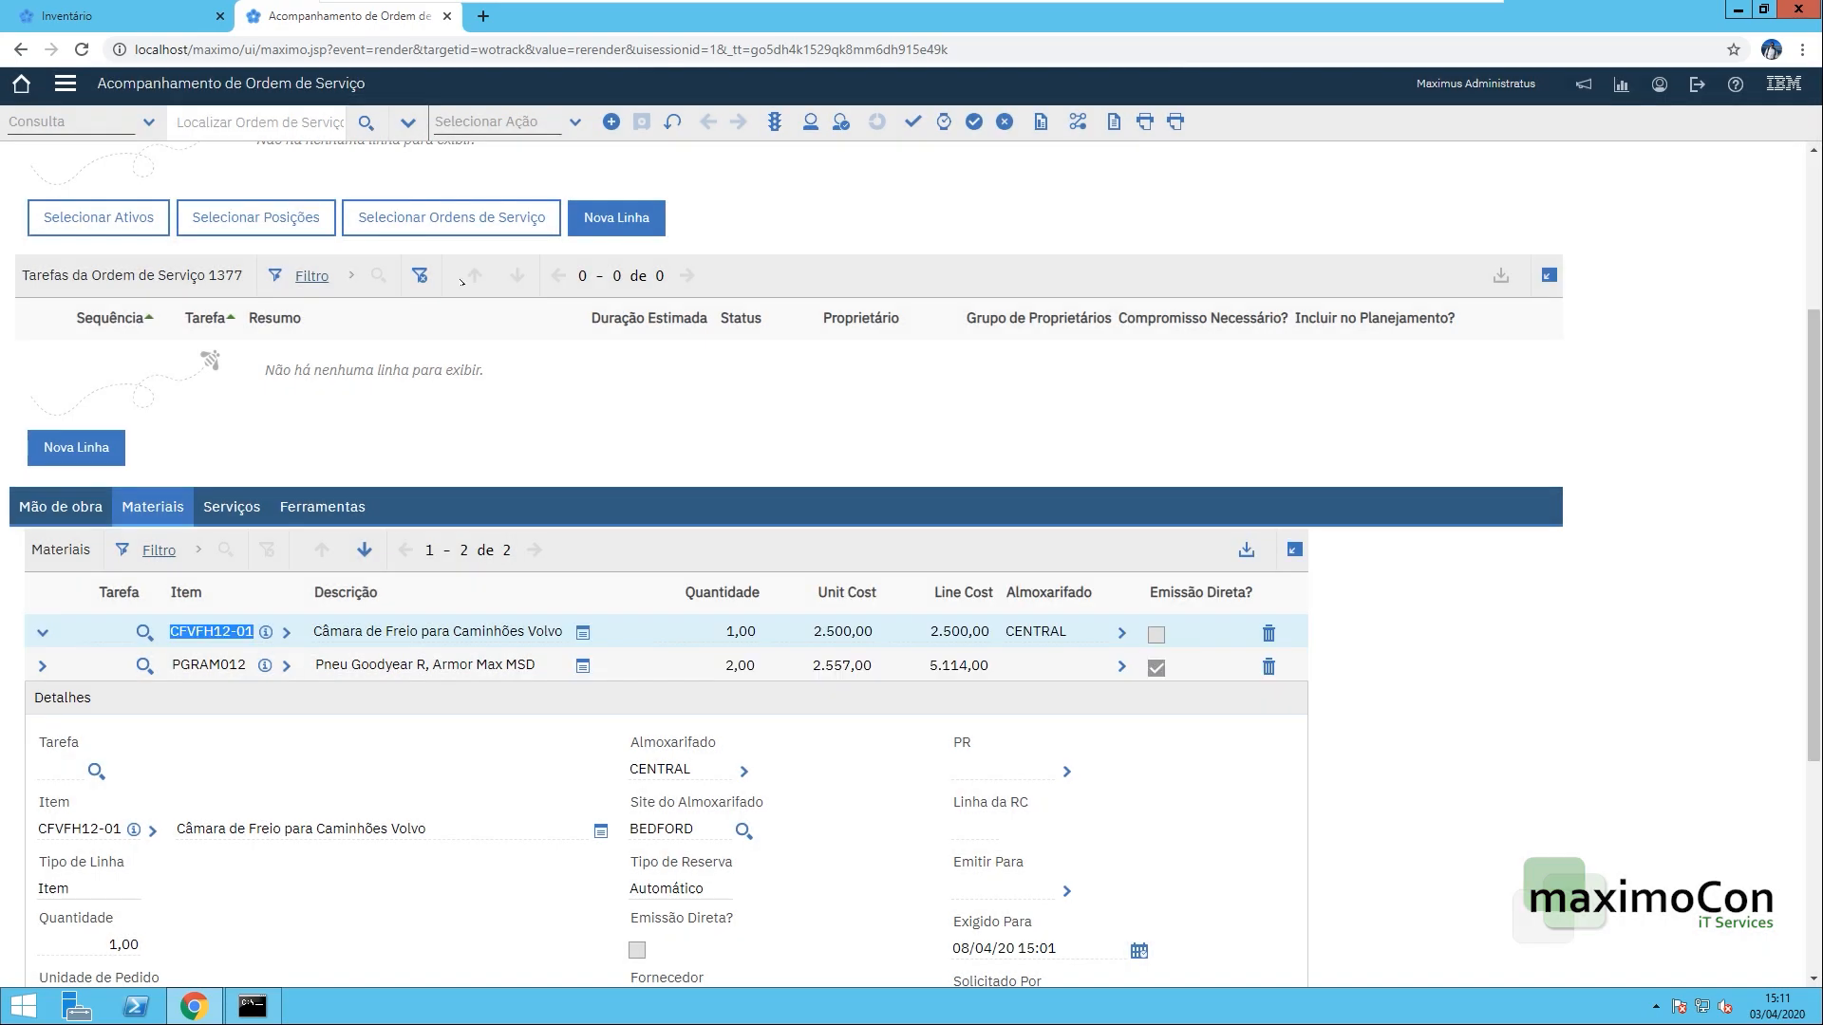
# - Open the reservation management in Inventário and filter the reservations by item CFVFH12-01
pyautogui.click(127, 24)
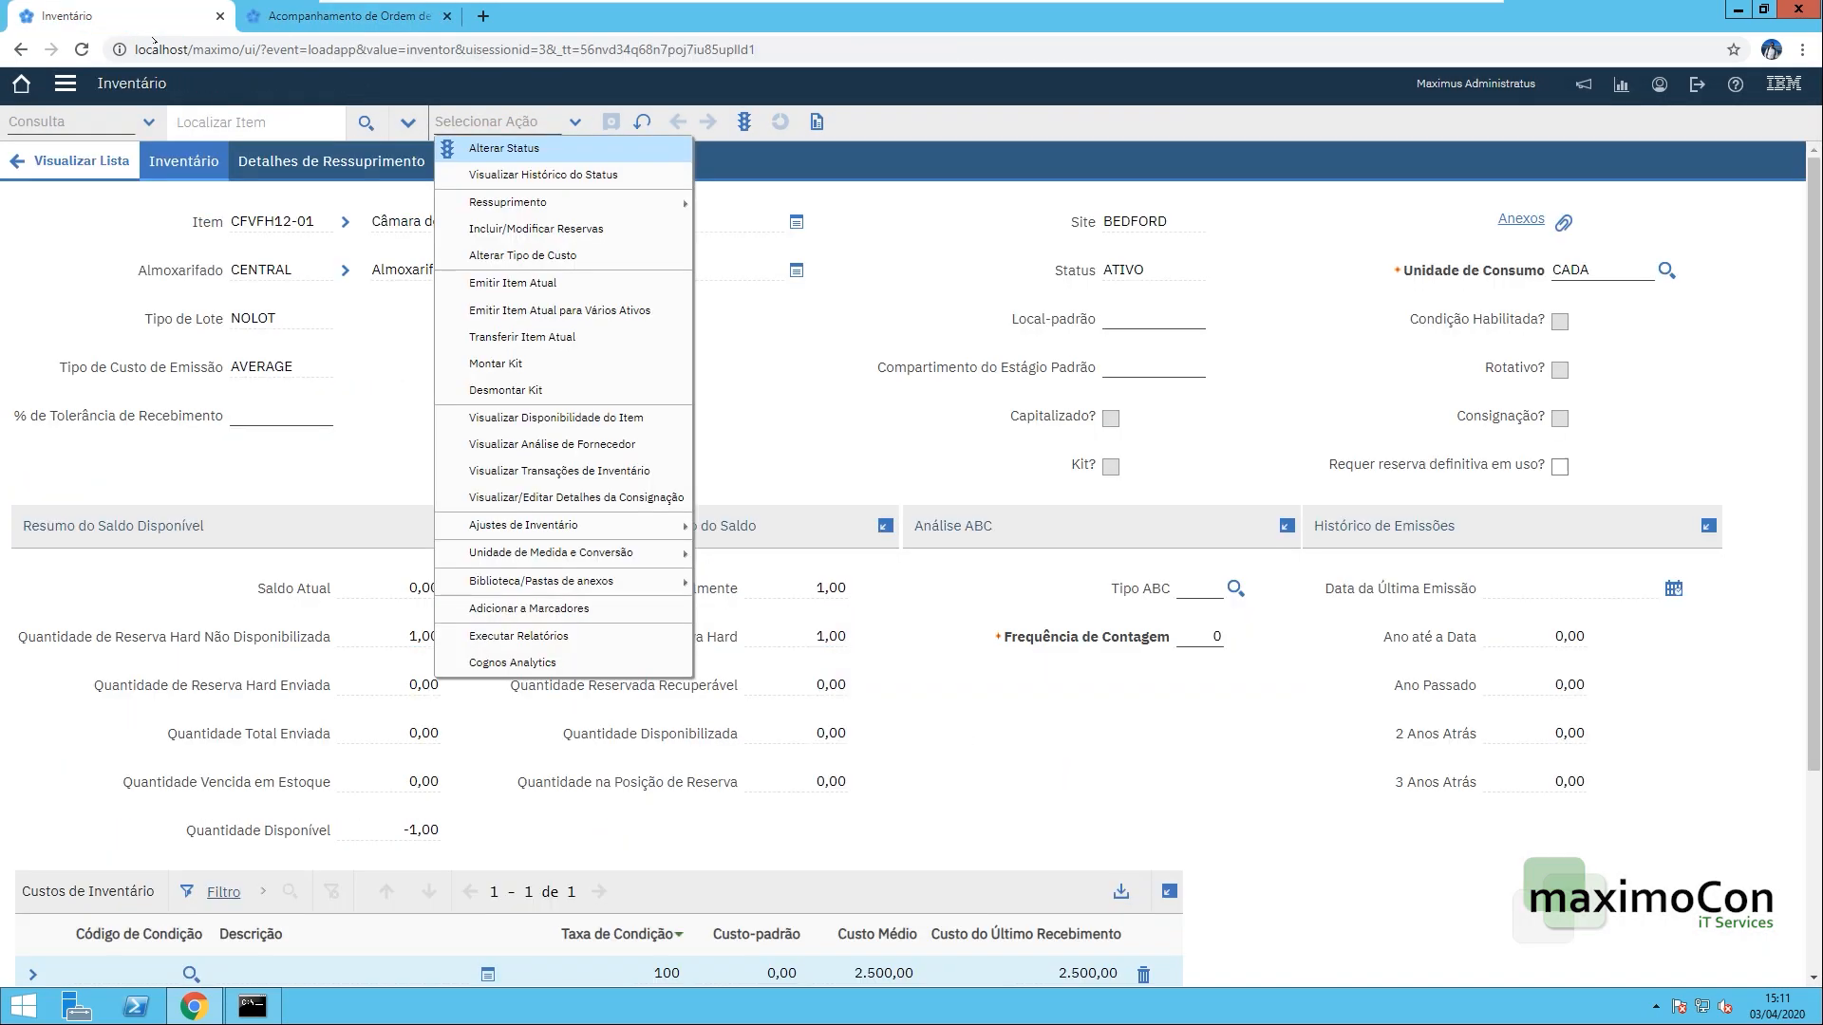
pyautogui.click(596, 231)
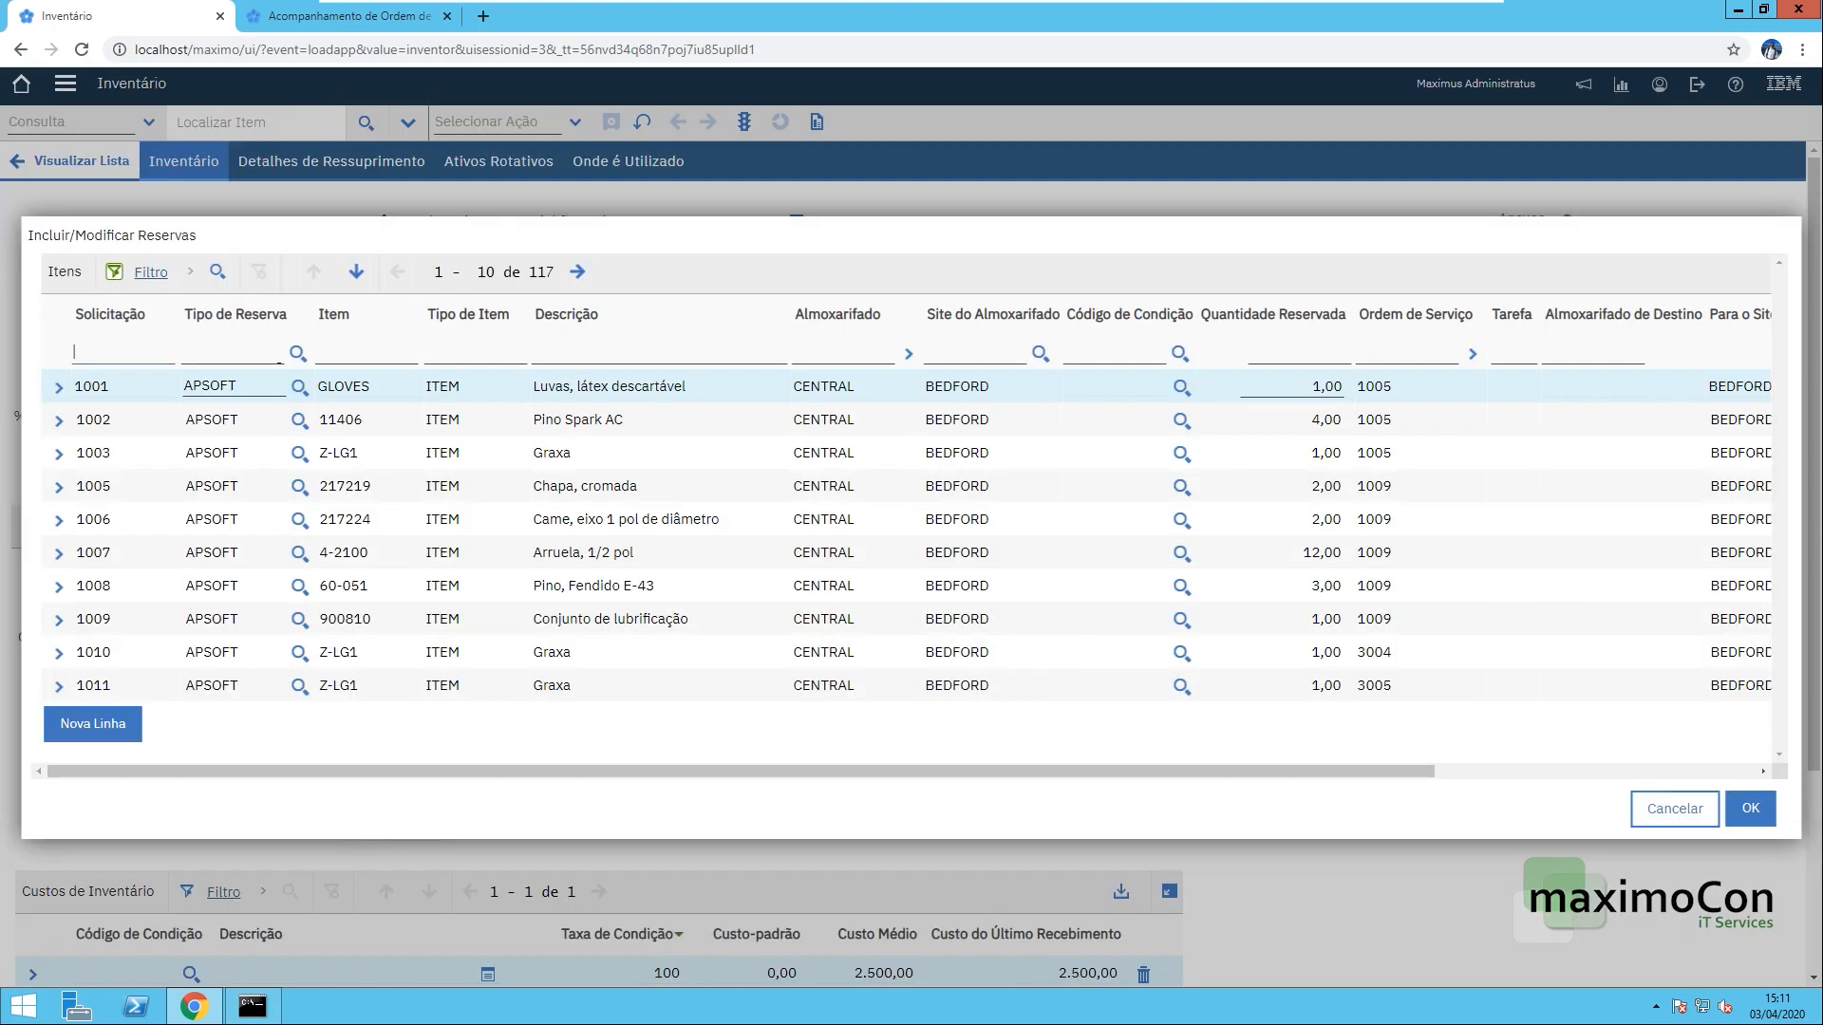
pyautogui.hotkey('ctrl', 'v')
pyautogui.press('Return')
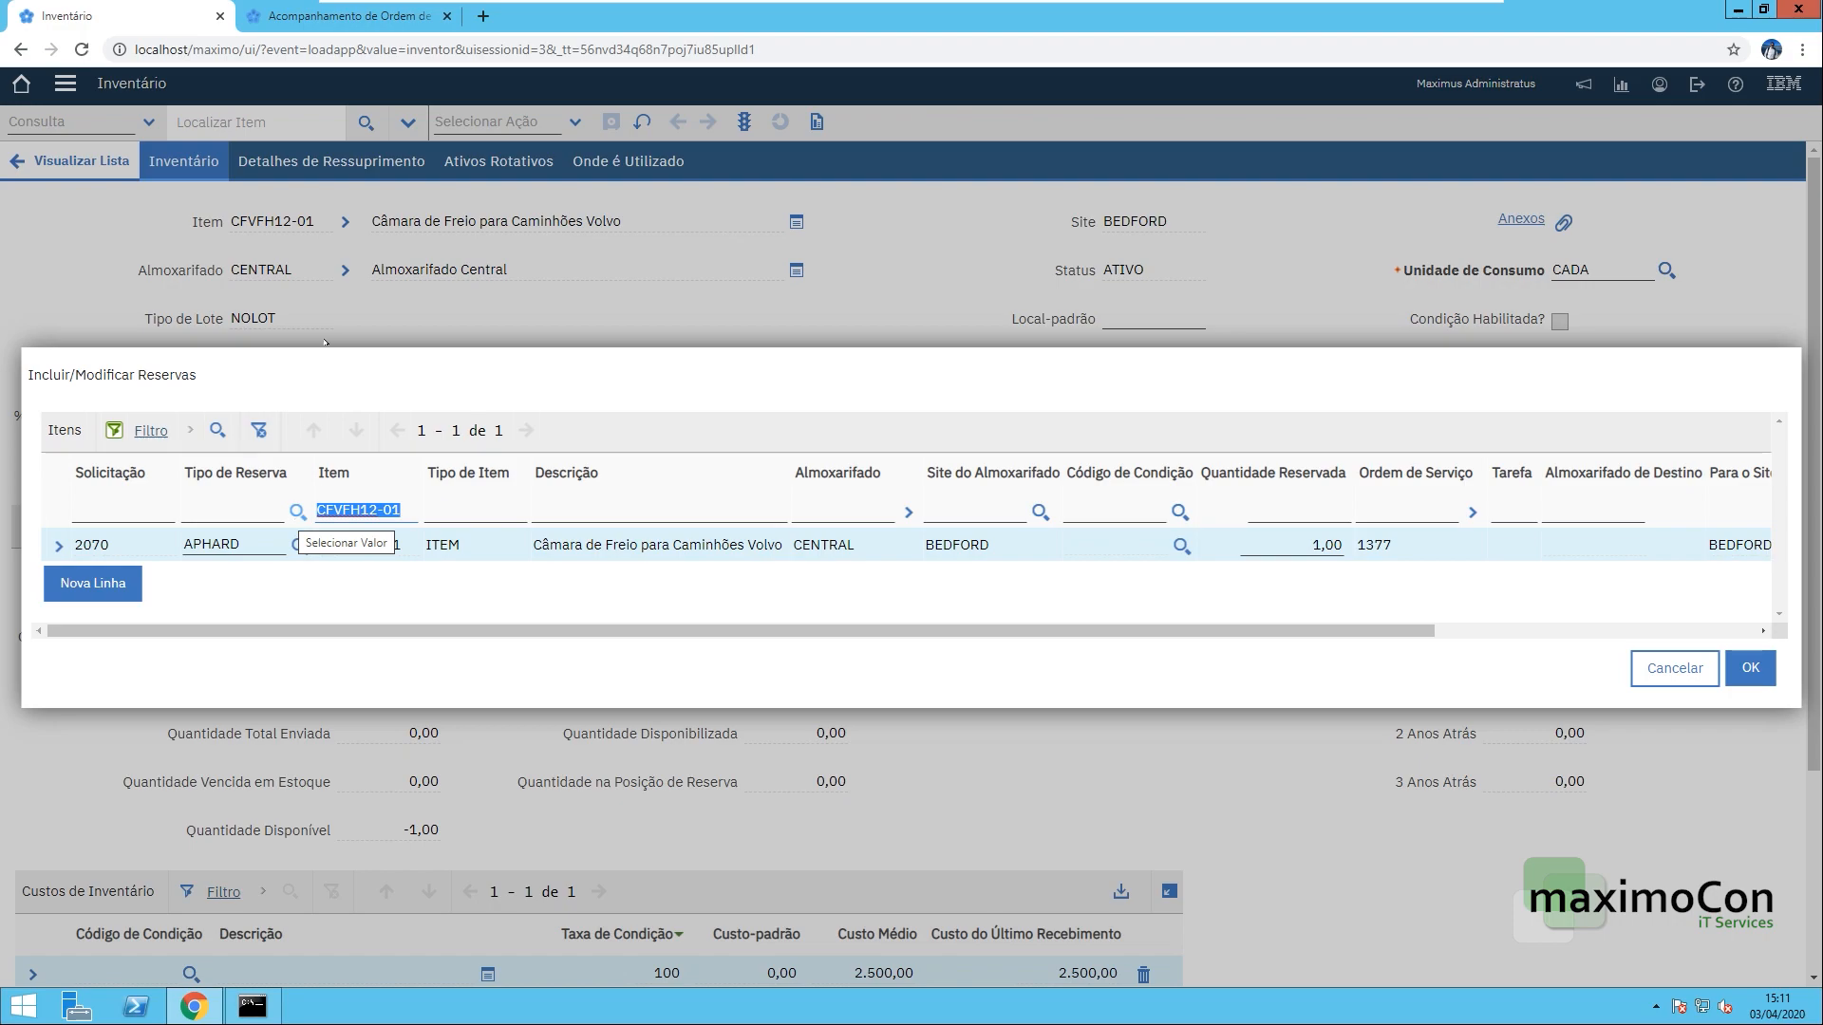
# - Compare the required date on the work order's CFVFH12-01 line with the one in the reservation details, and close the reservations
pyautogui.click(351, 21)
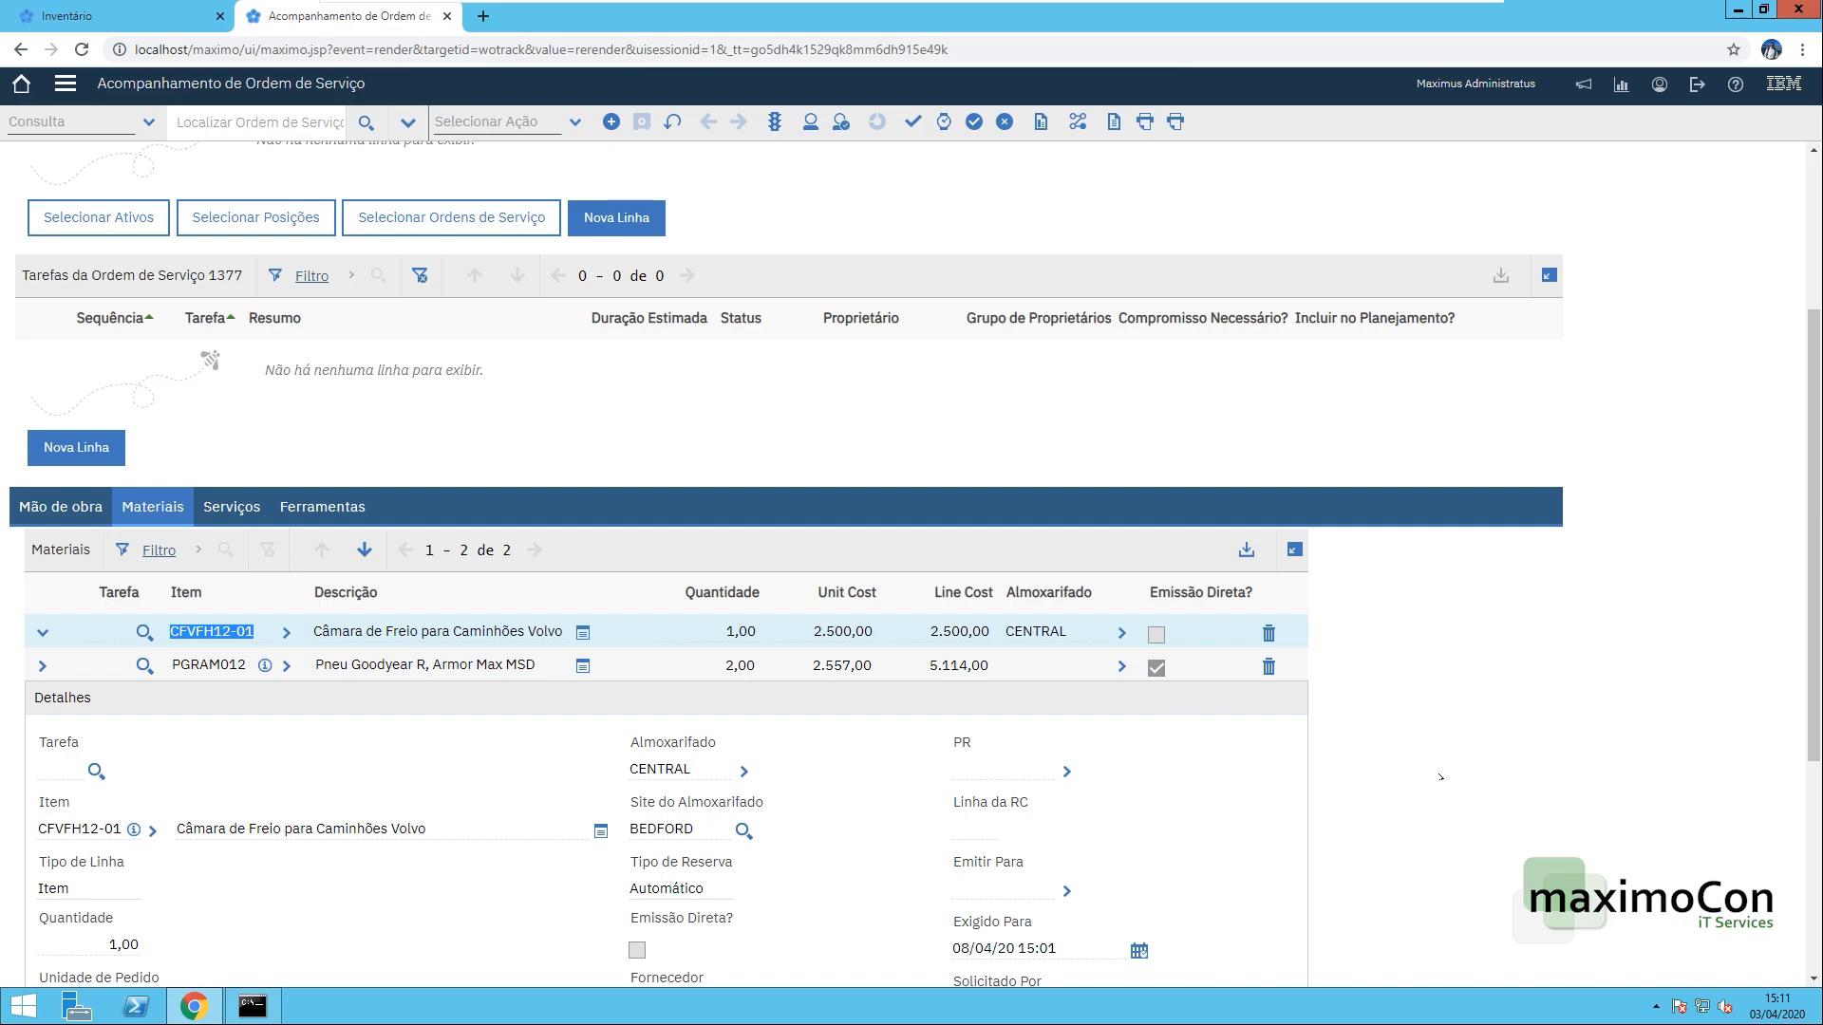
pyautogui.scroll(-2, 1441, 778)
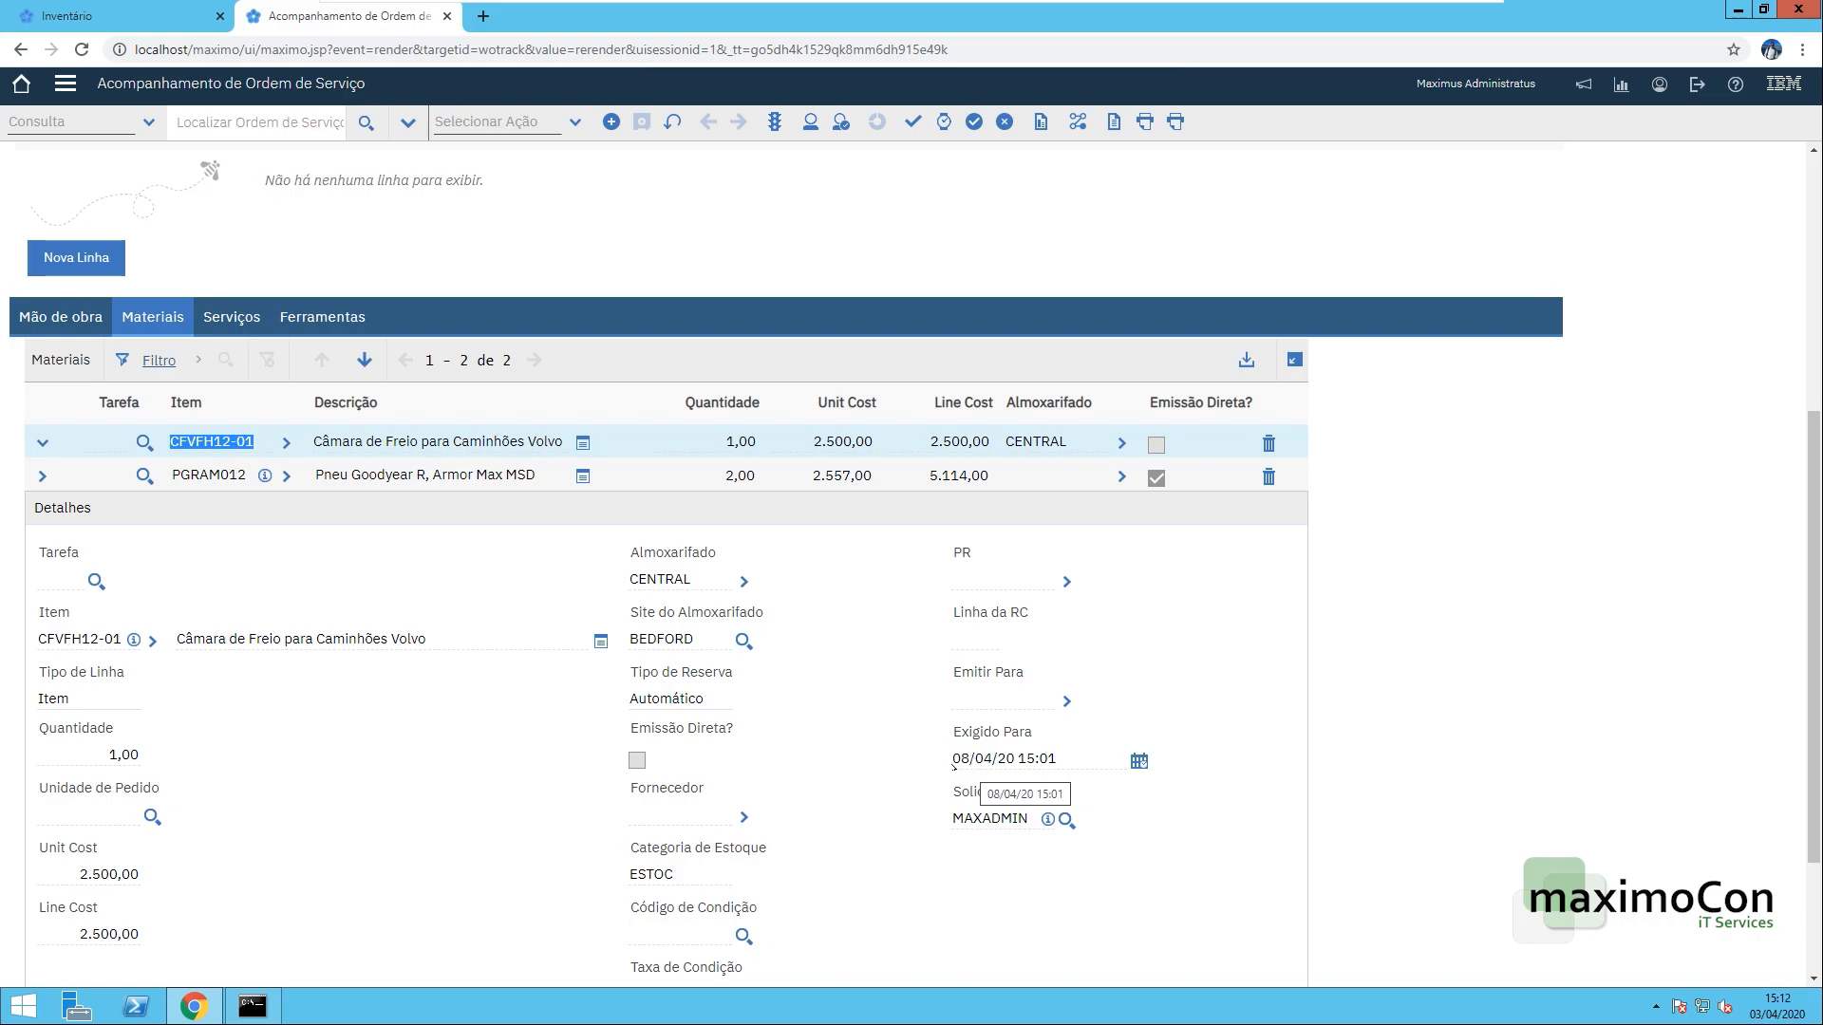
pyautogui.click(150, 12)
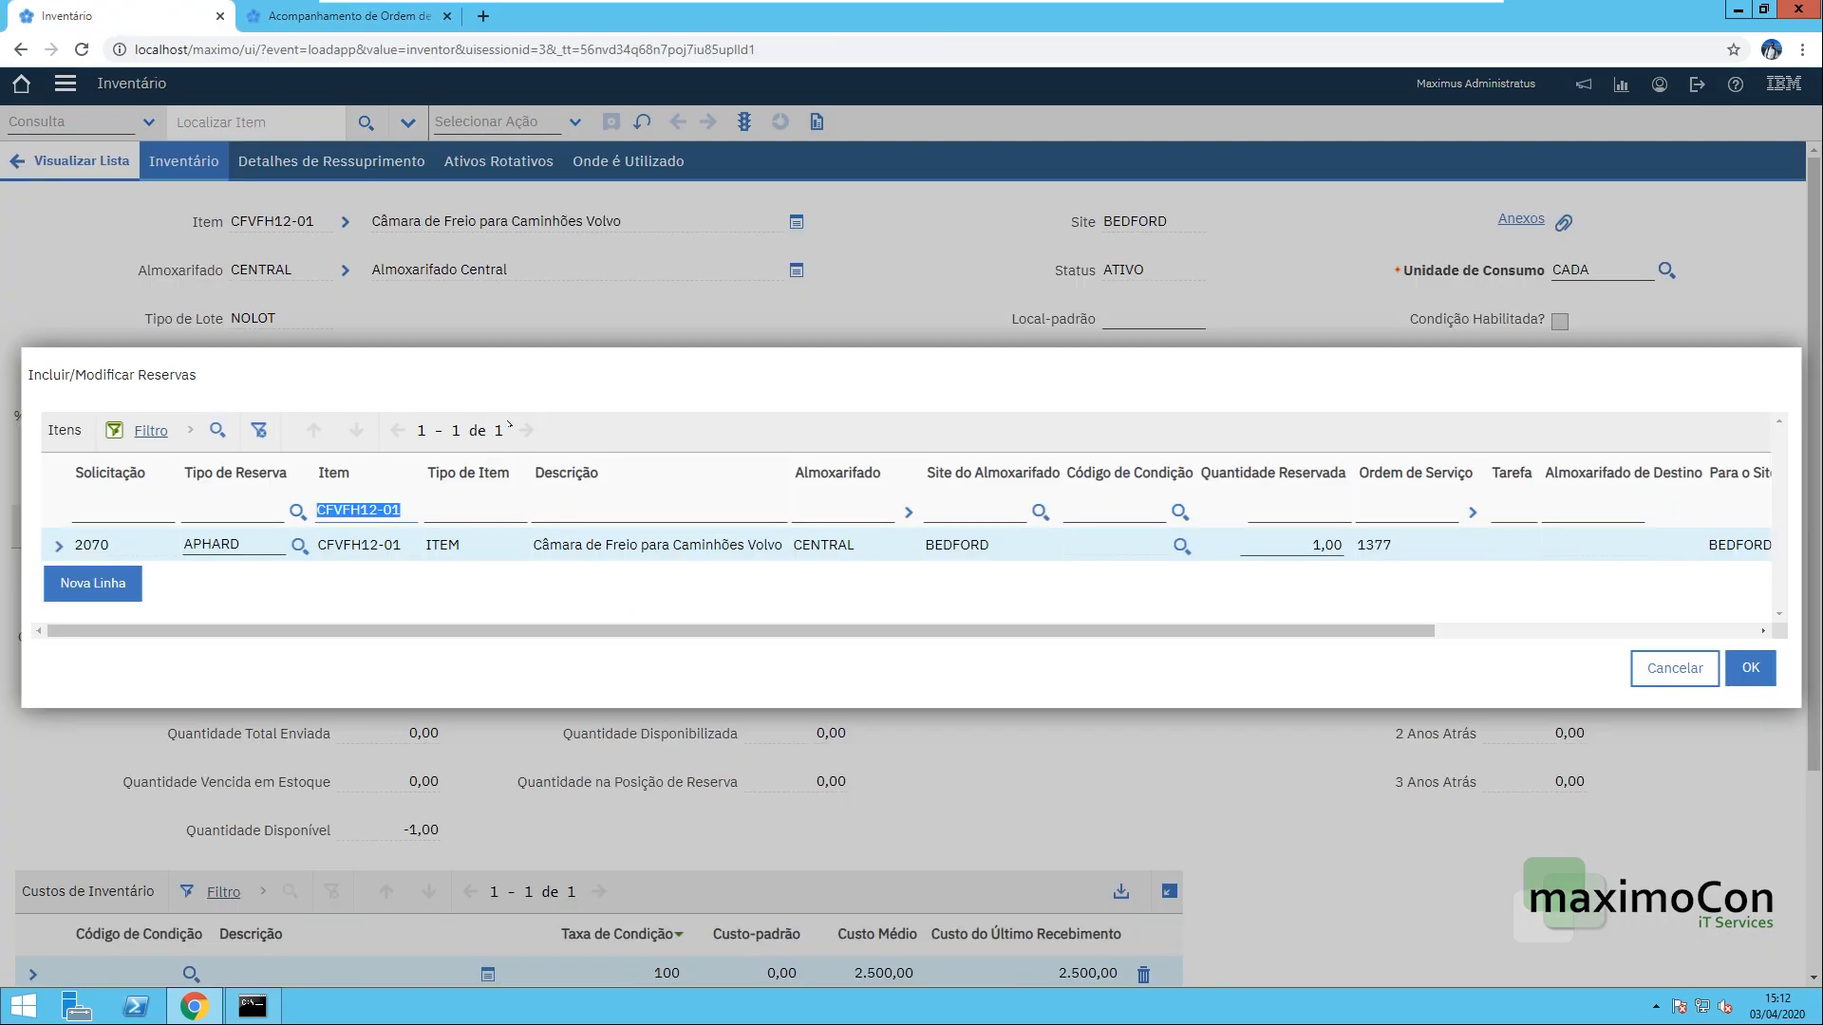
pyautogui.click(58, 547)
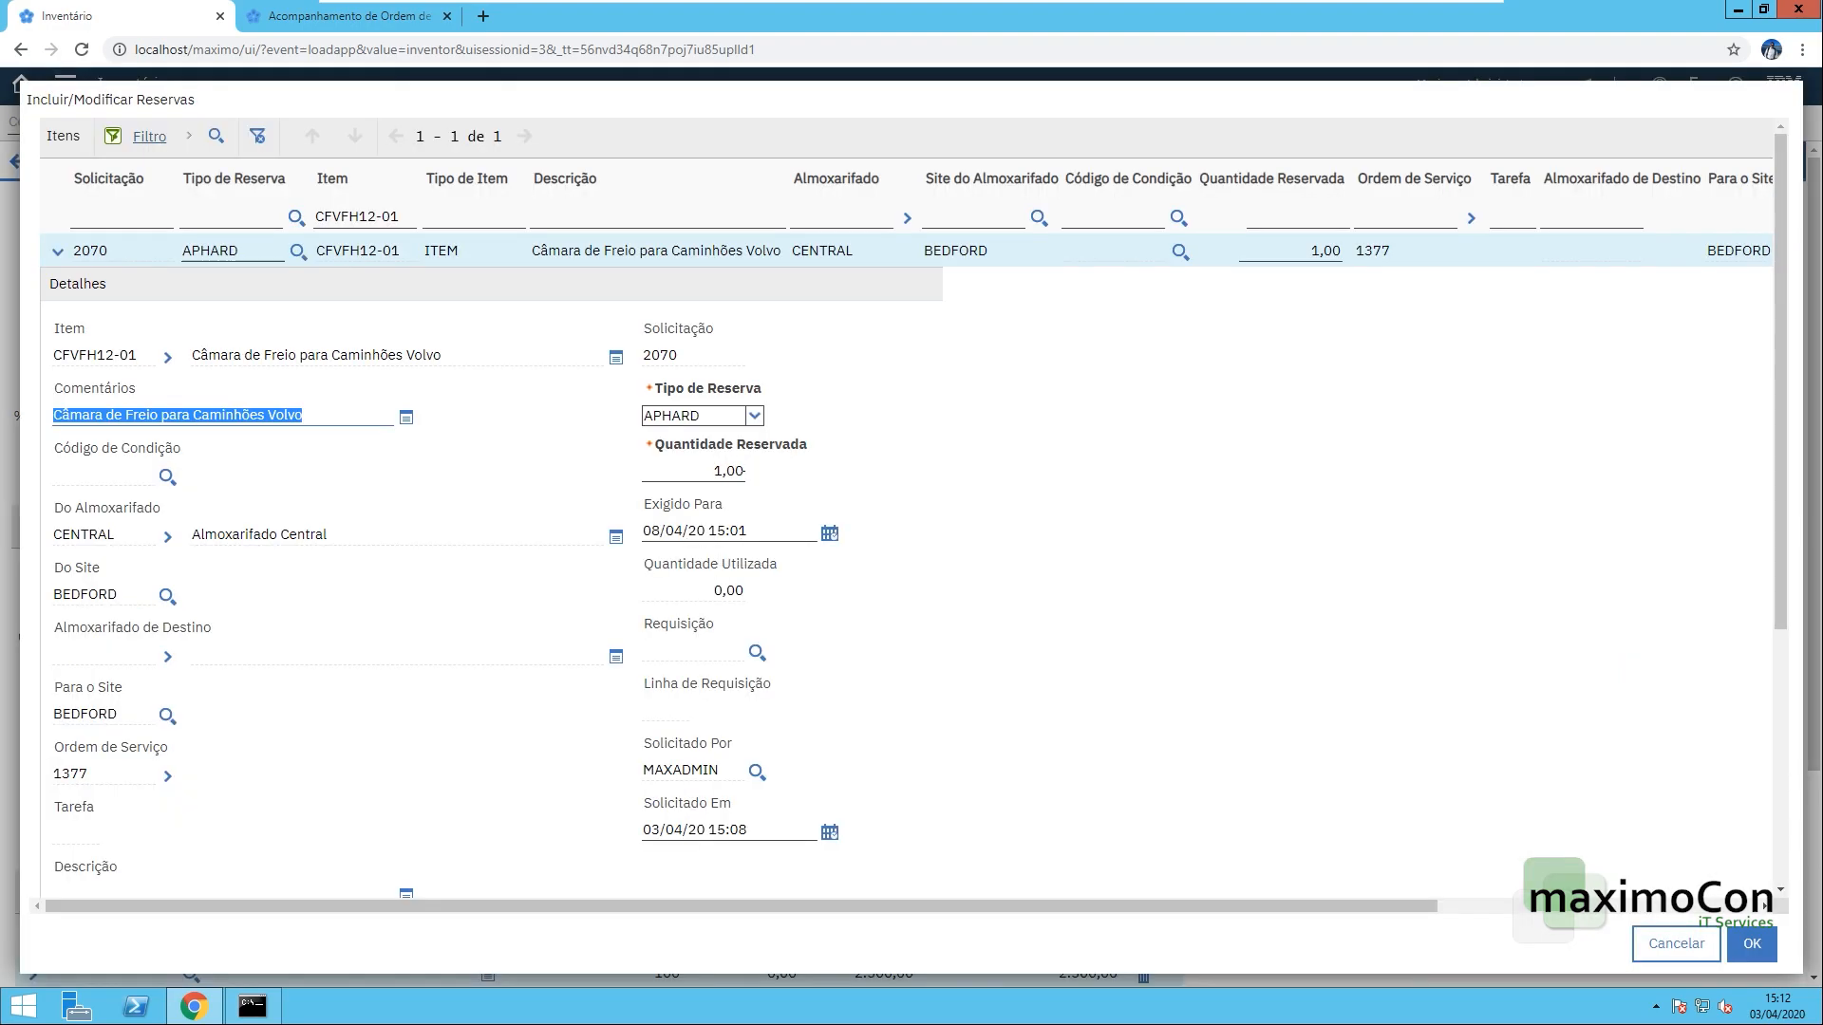
pyautogui.click(701, 531)
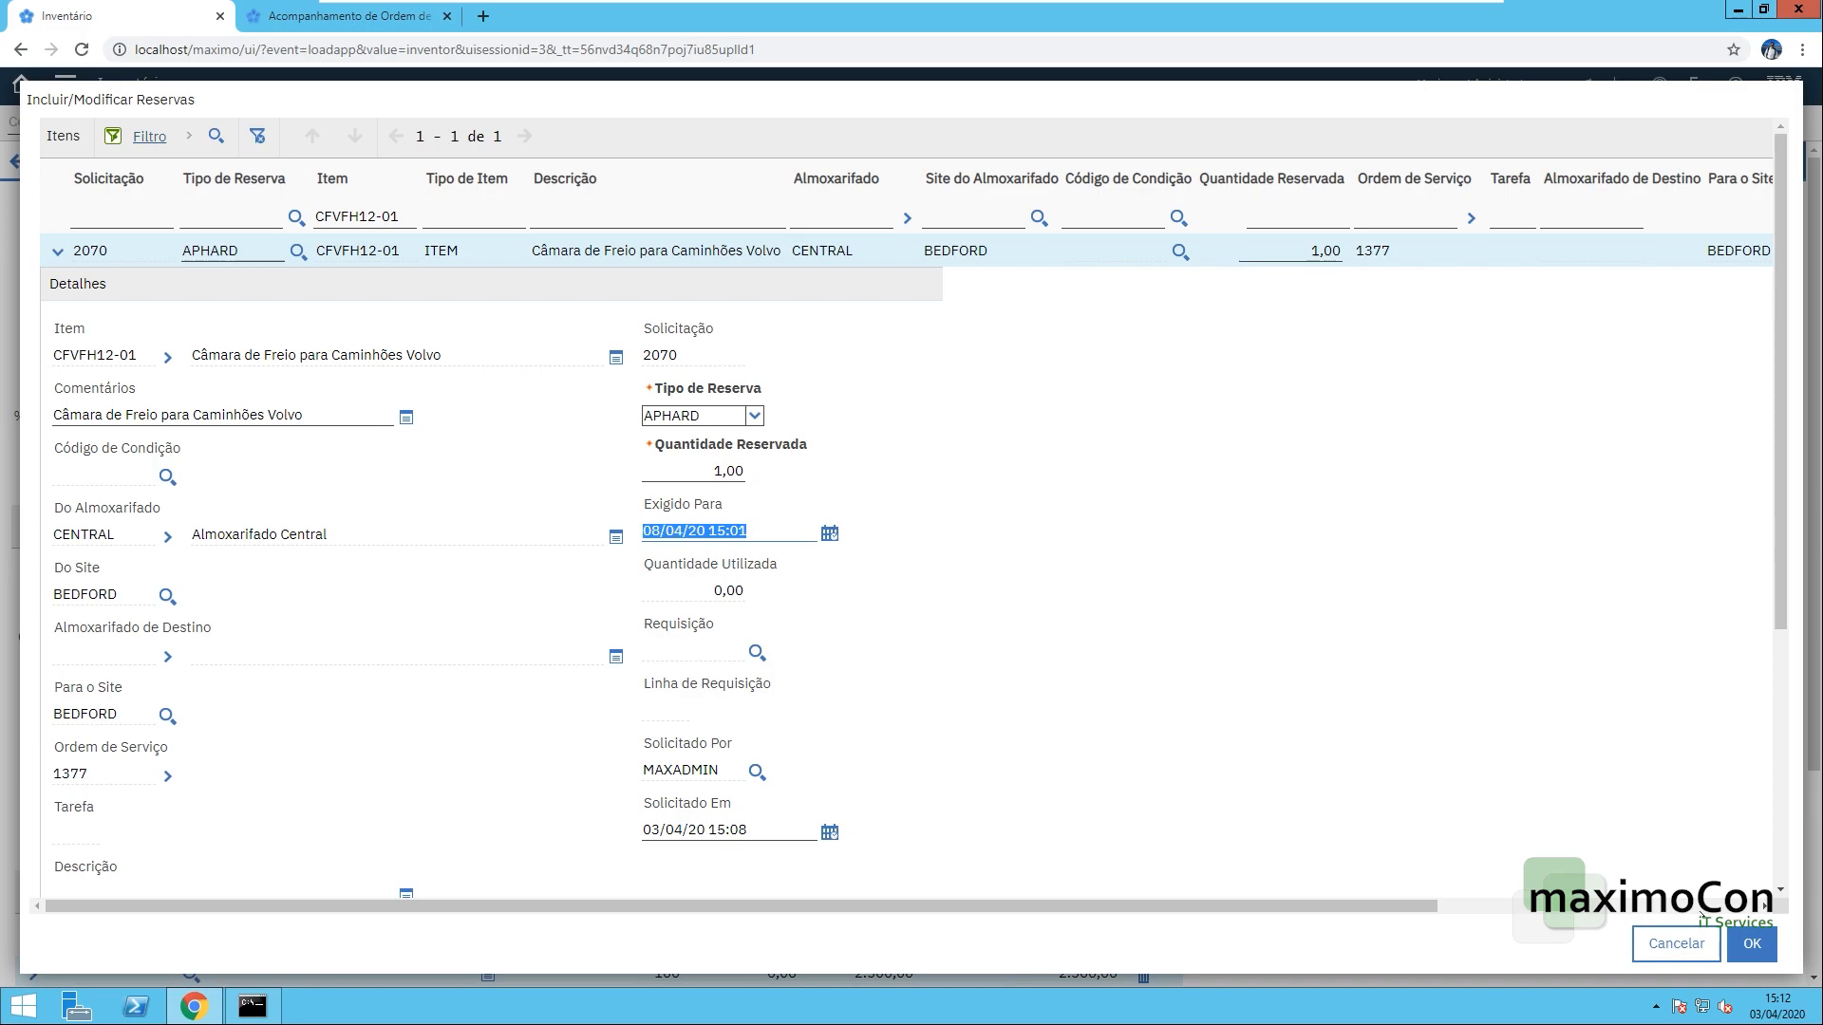
pyautogui.click(1752, 943)
# - Examine CFVFH12-01's lead time in the restocking details, plus its hard-reserved quantity and available balance
pyautogui.click(347, 163)
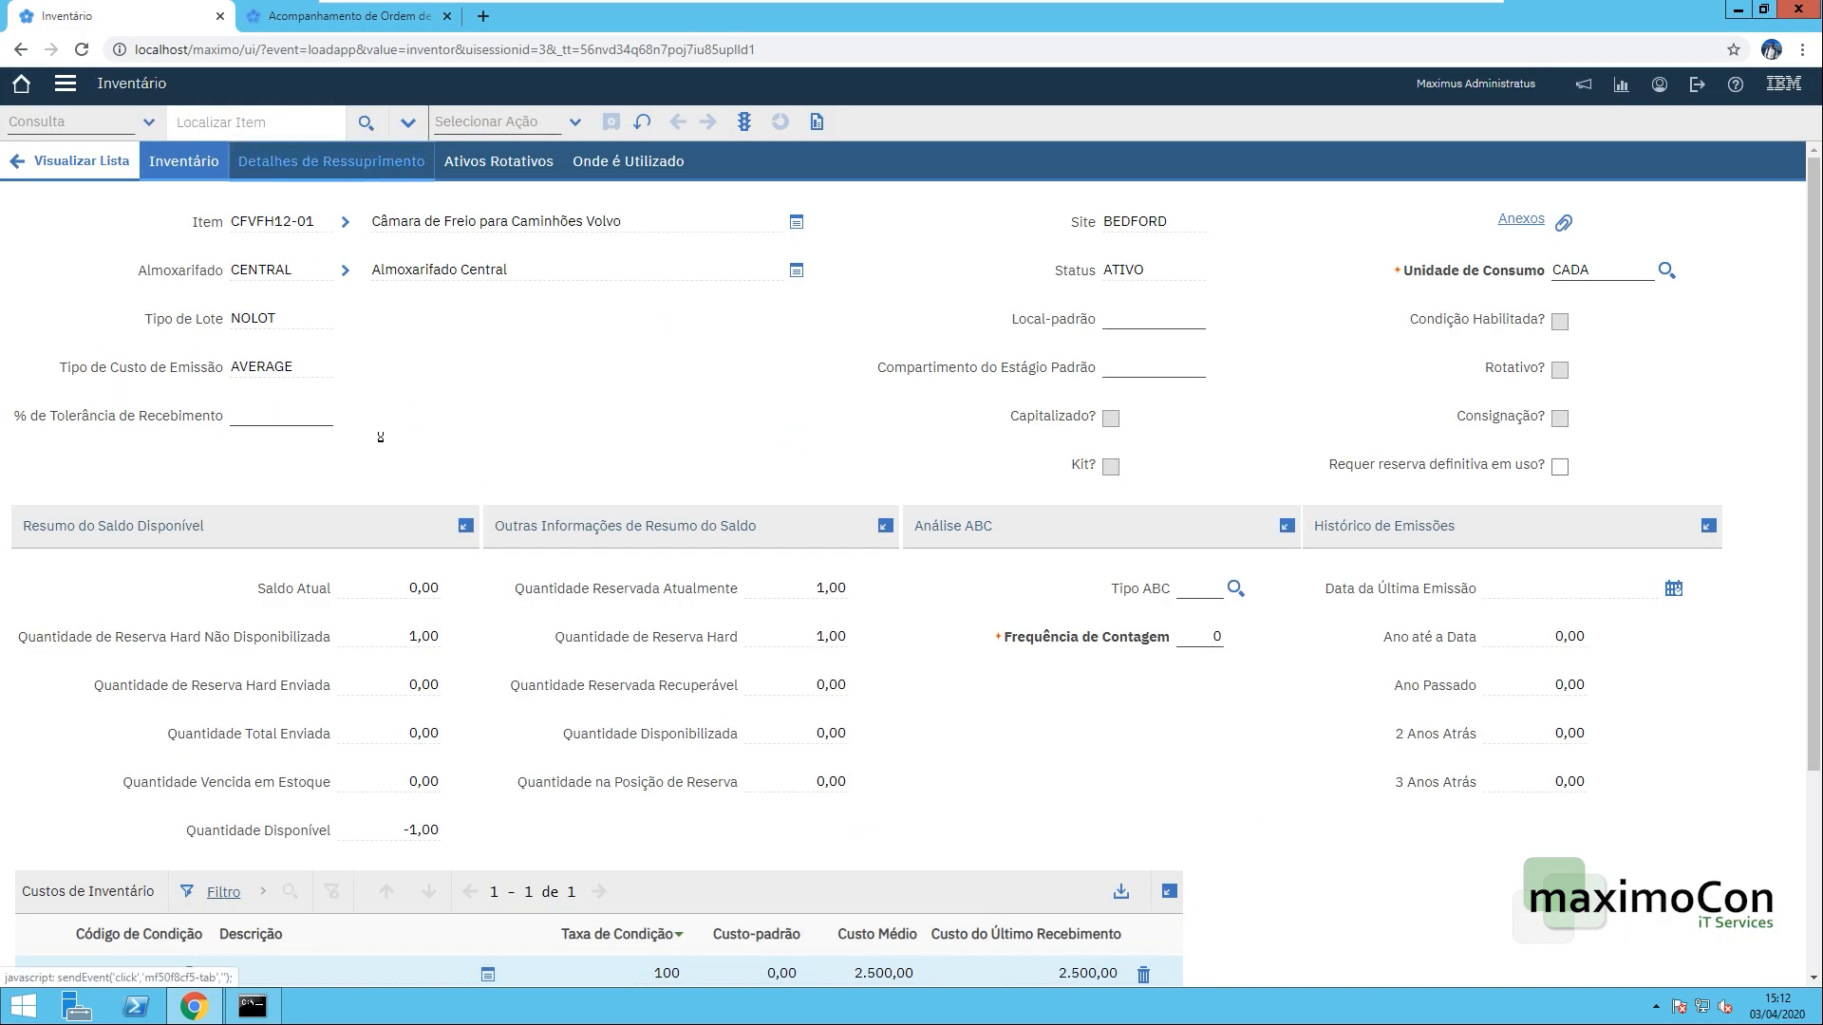
pyautogui.click(292, 496)
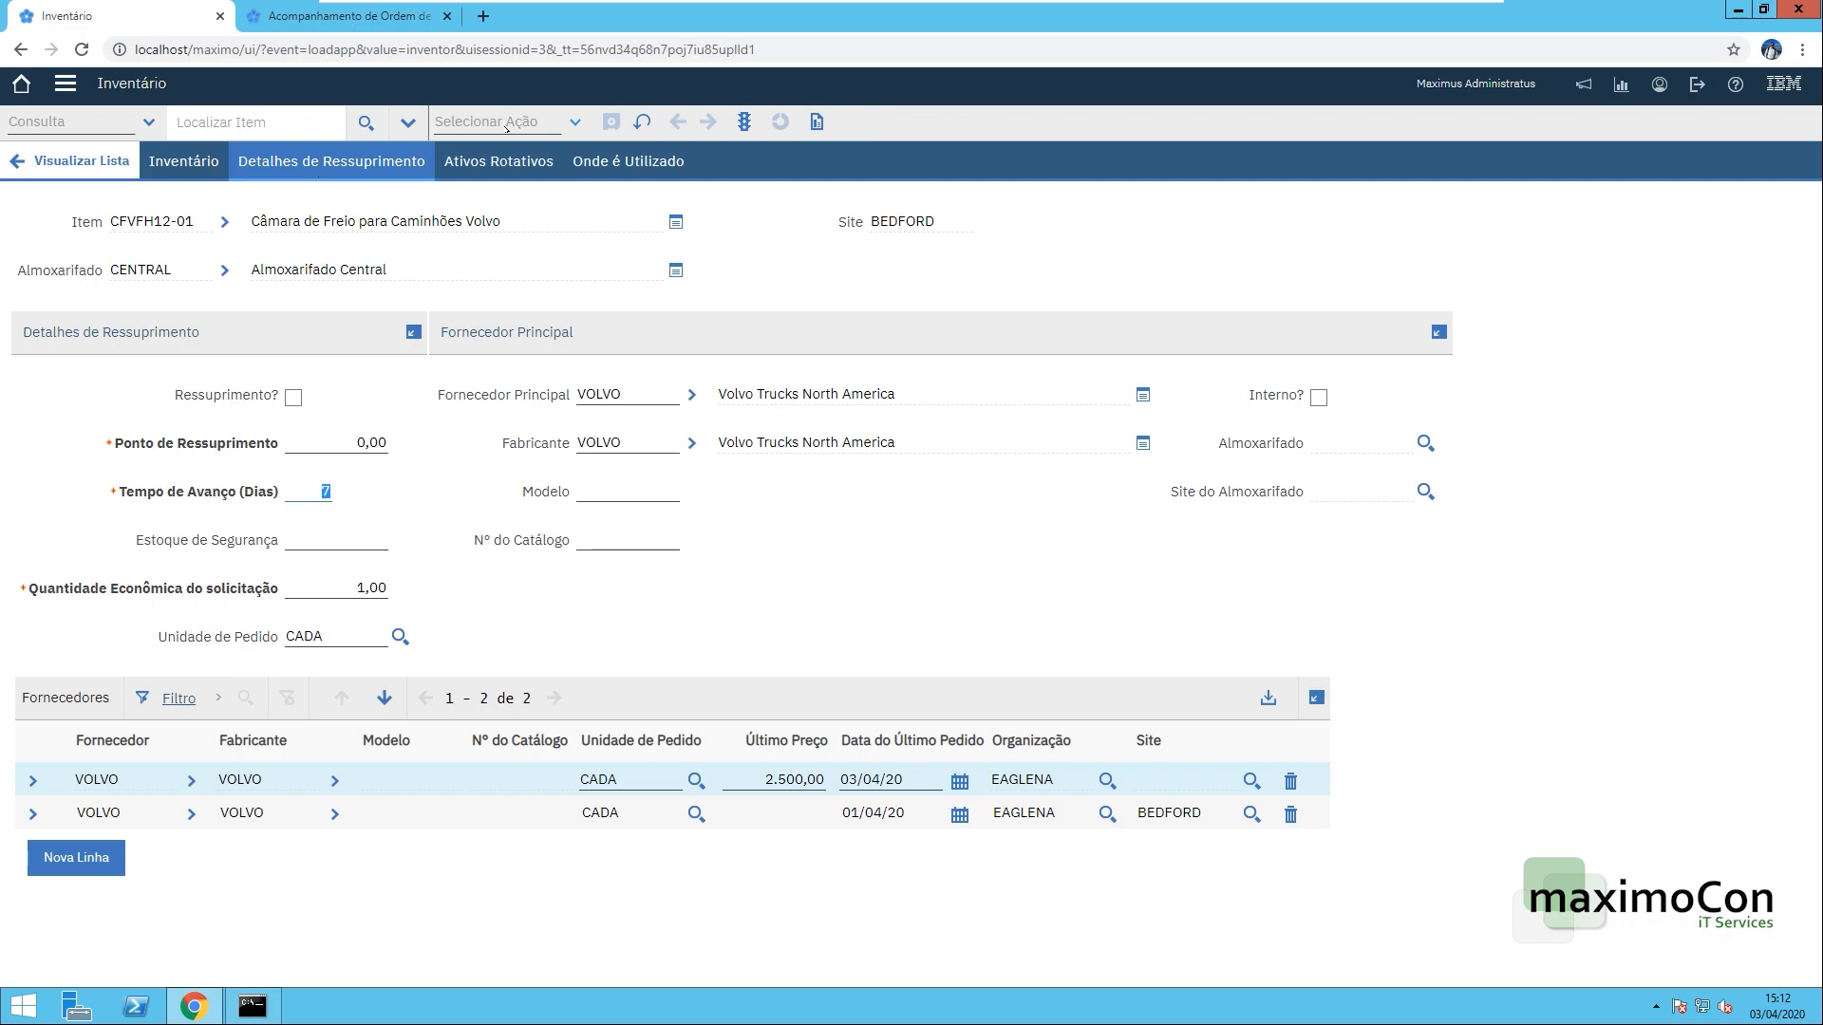
pyautogui.click(183, 160)
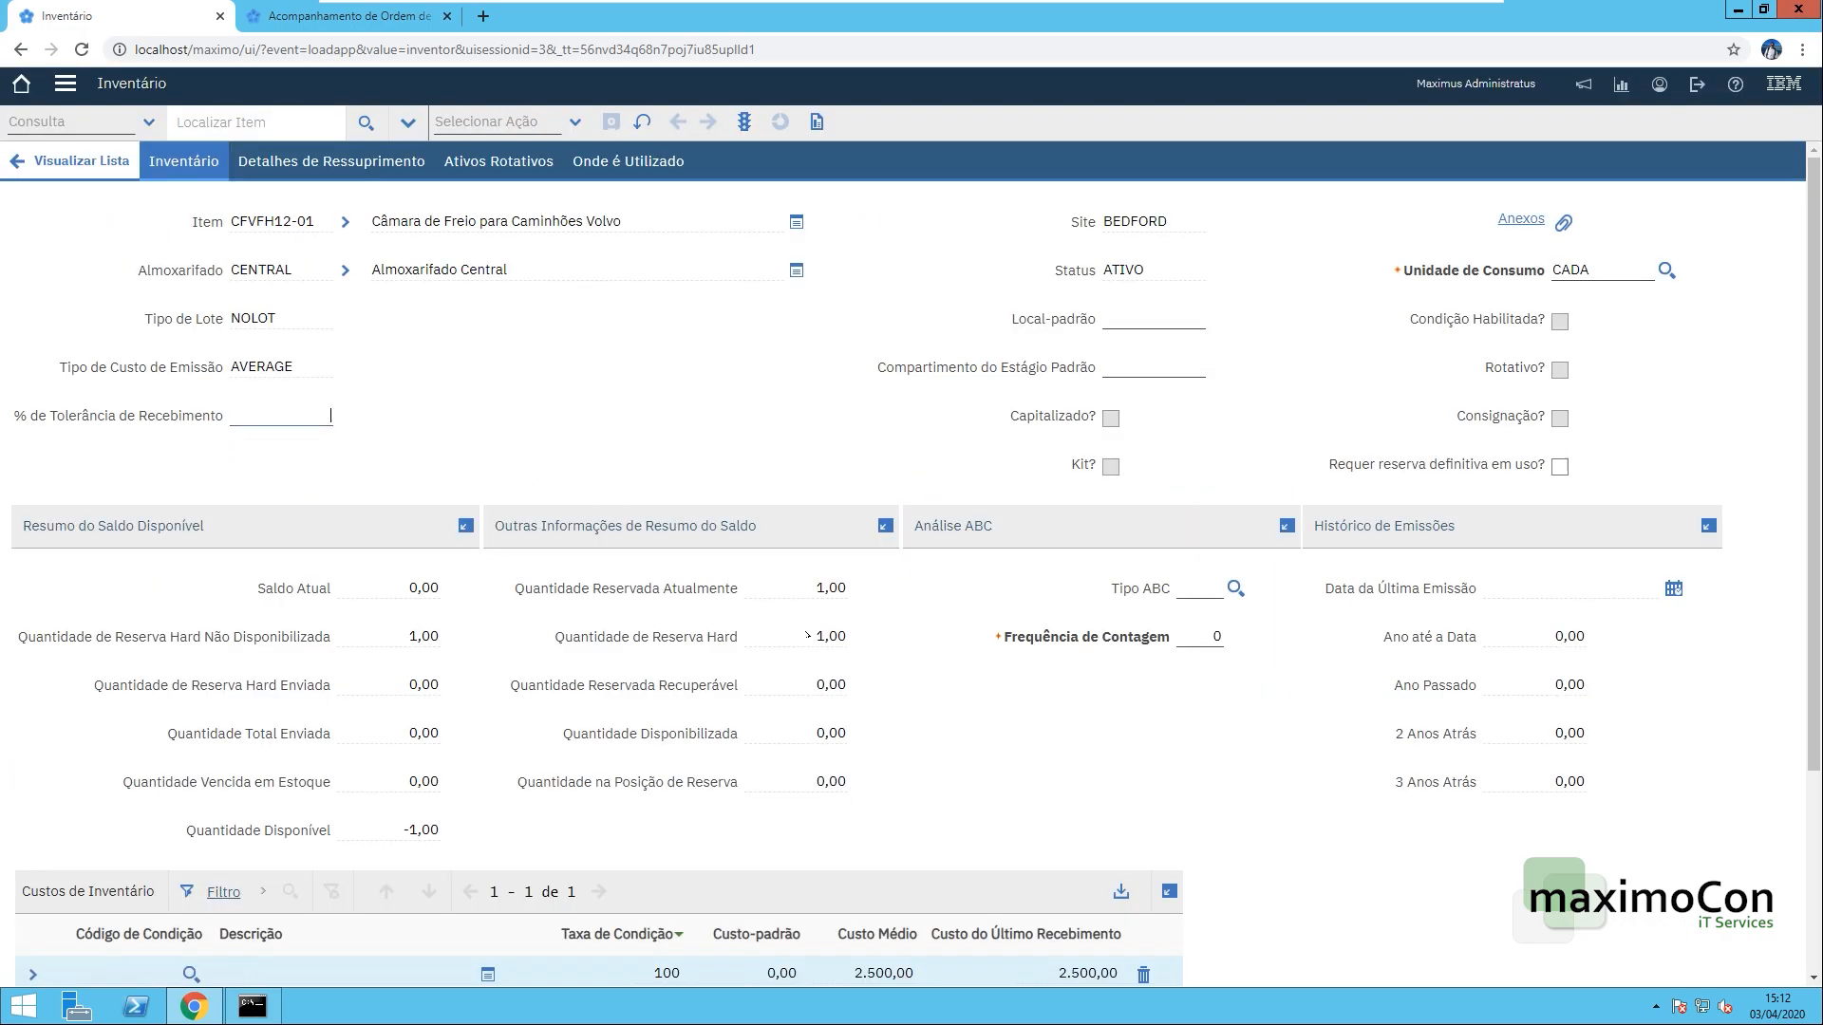
pyautogui.moveTo(808, 636); pyautogui.dragTo(839, 643)
pyautogui.click(424, 831)
# - Enable restocking (Ressuprimento) for item CFVFH12-01 in storeroom CENTRAL and save the record
pyautogui.click(331, 161)
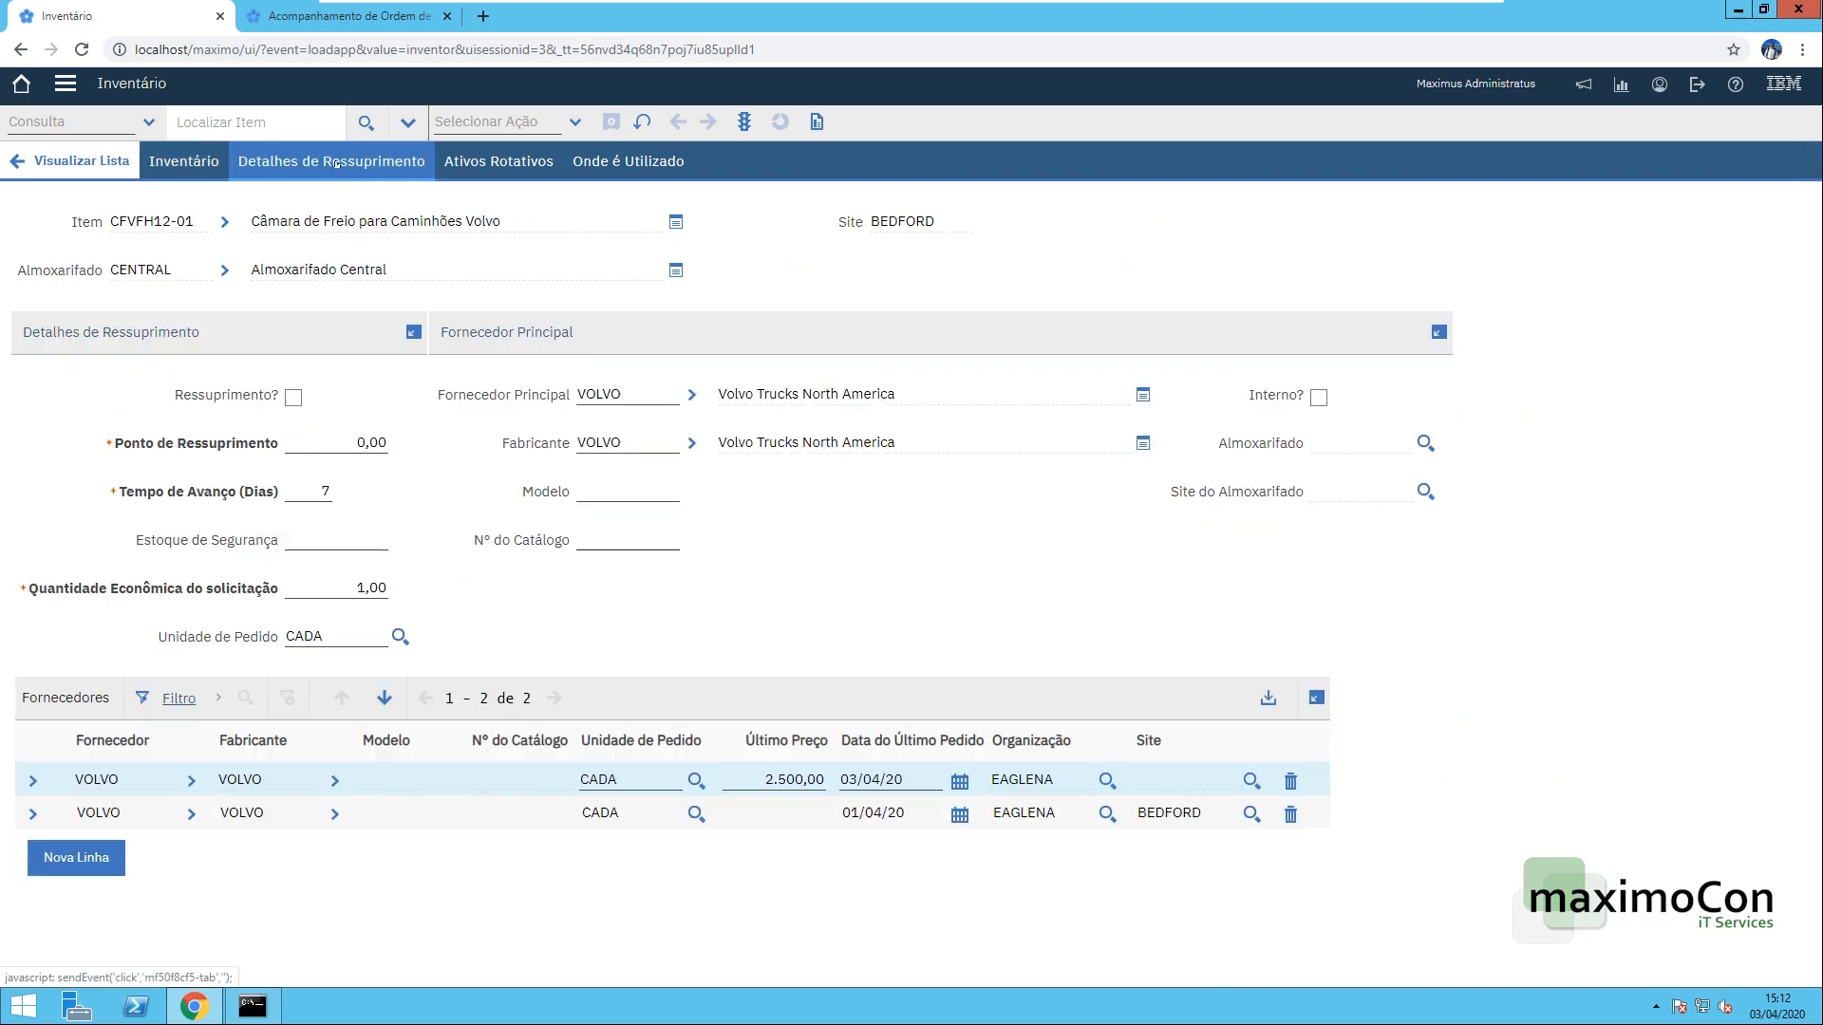
pyautogui.click(295, 398)
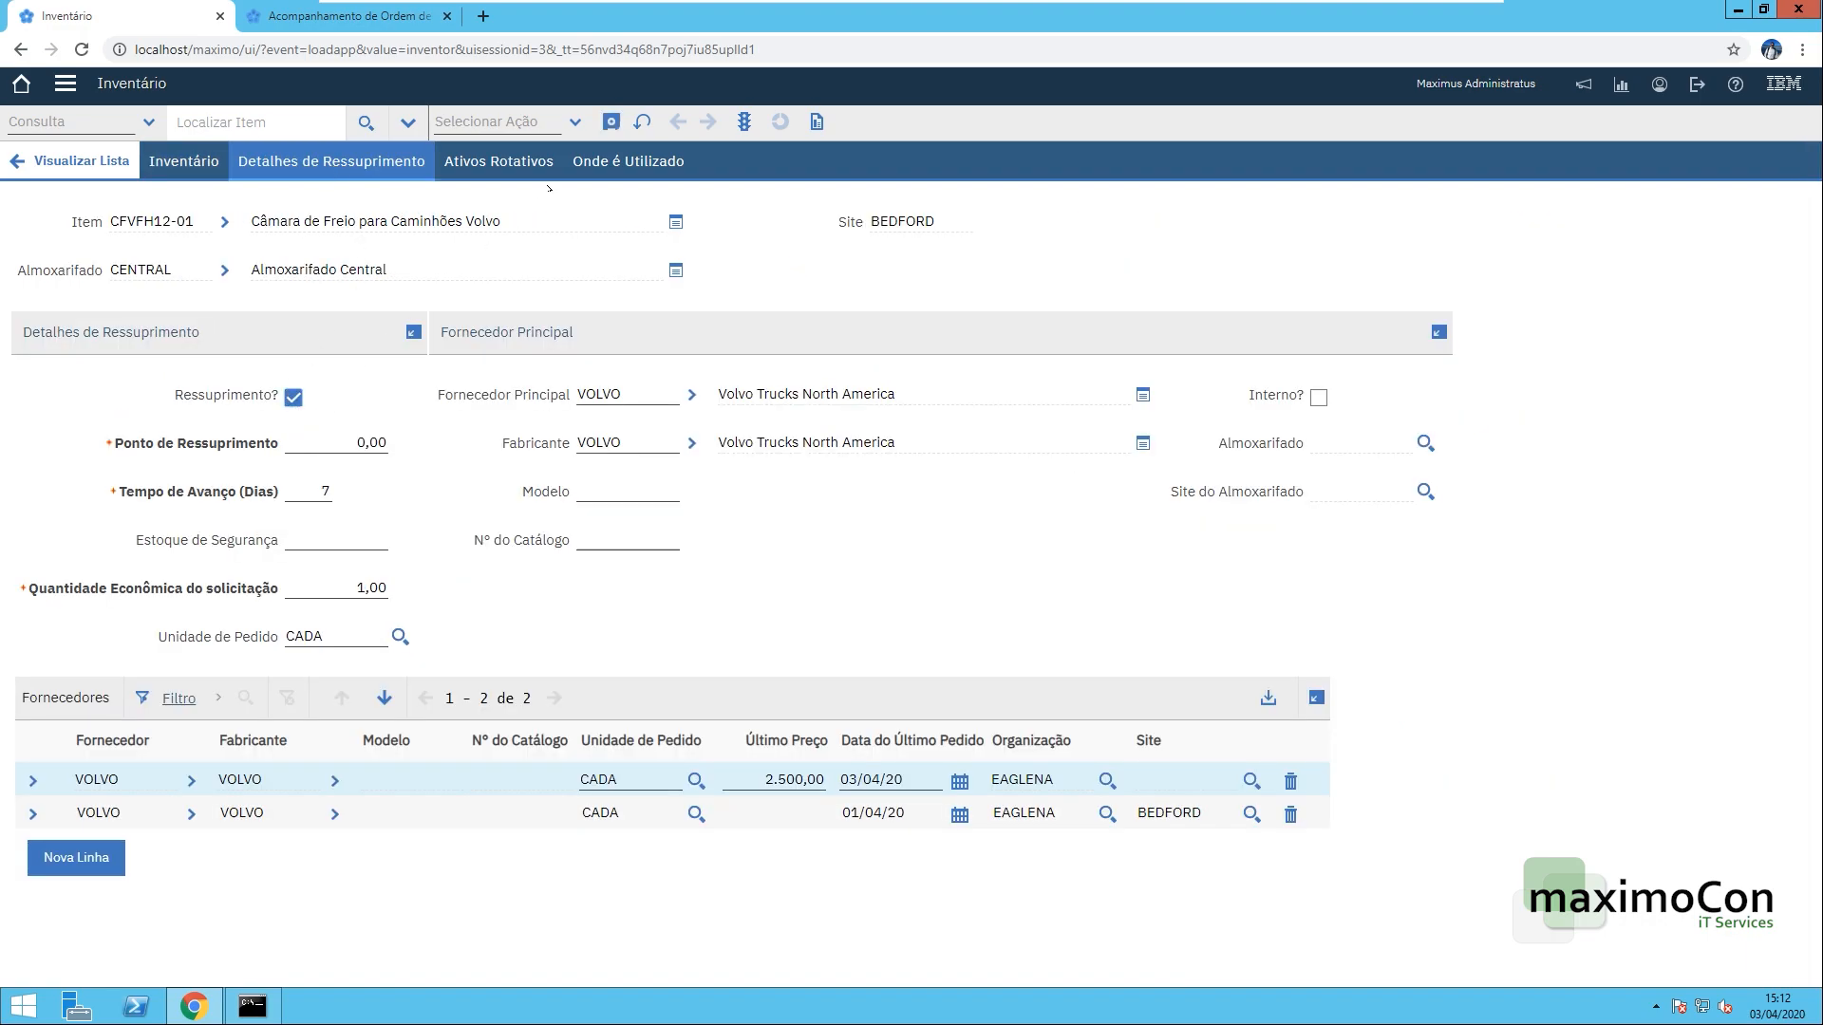
pyautogui.click(611, 122)
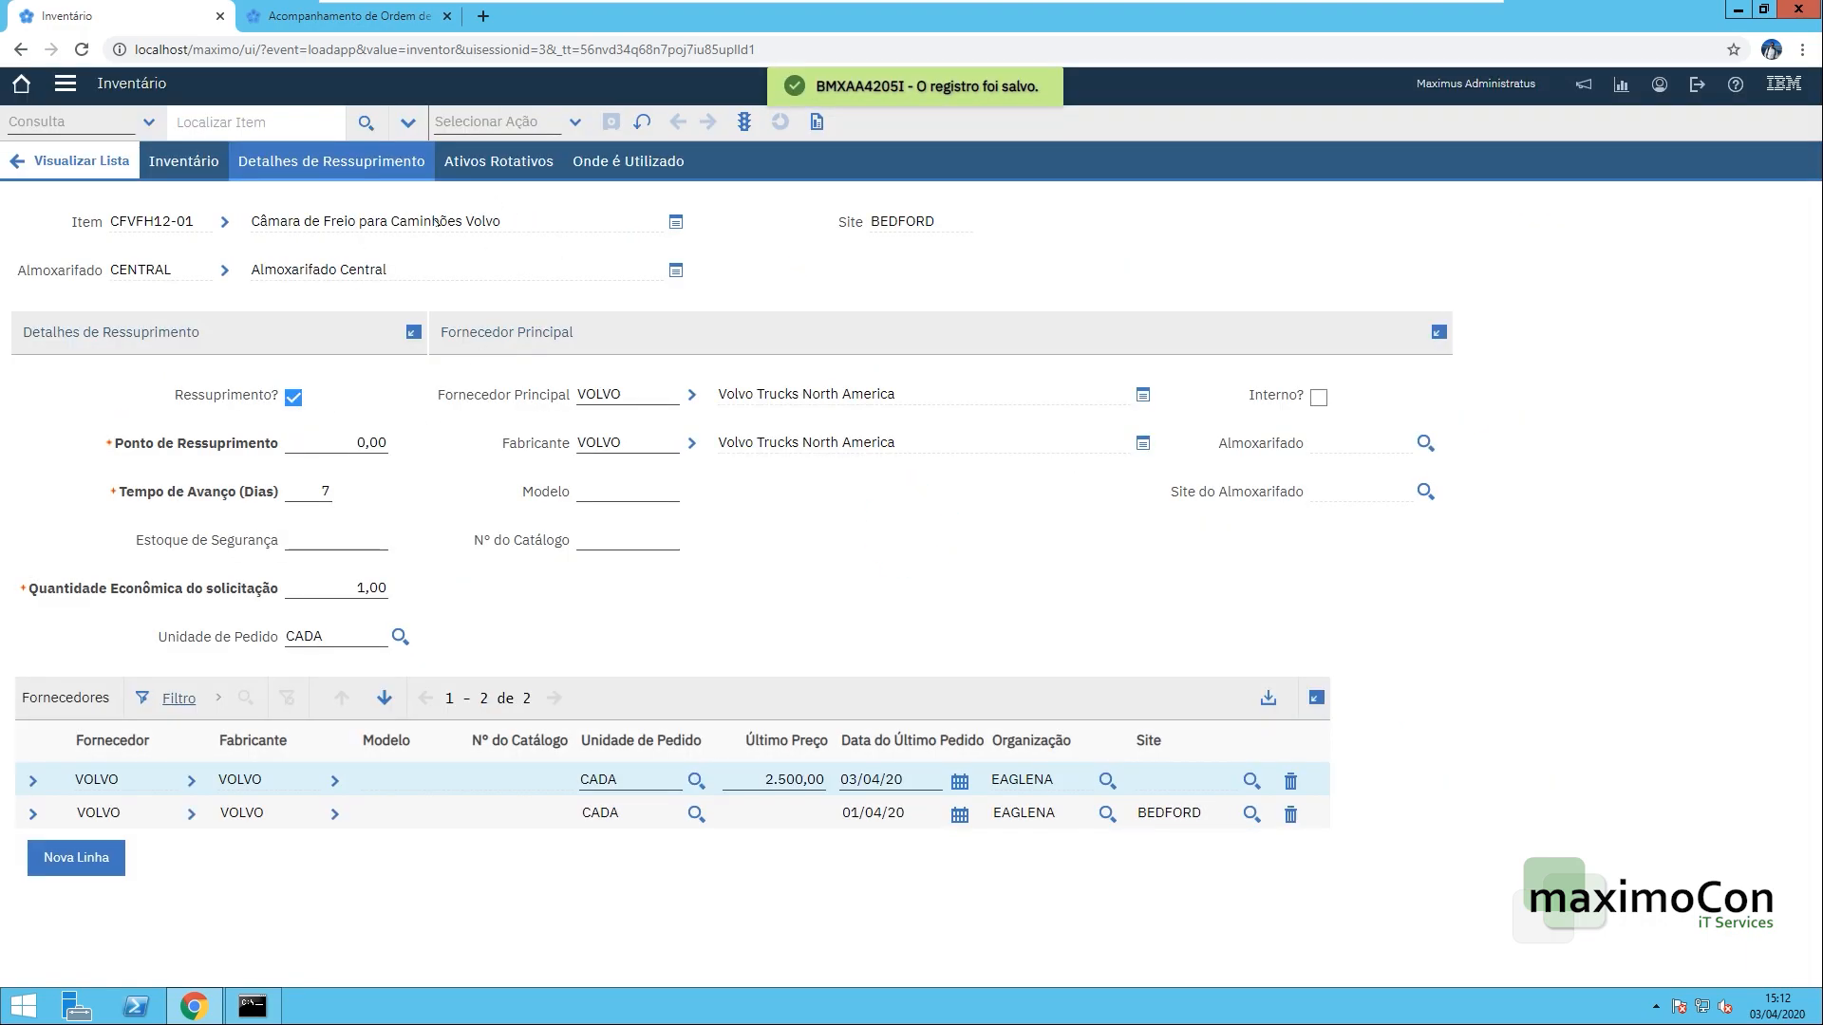
# - Check the purchase orders, requisitions and contracts of CFVFH12-01 from its inventory record
pyautogui.click(495, 124)
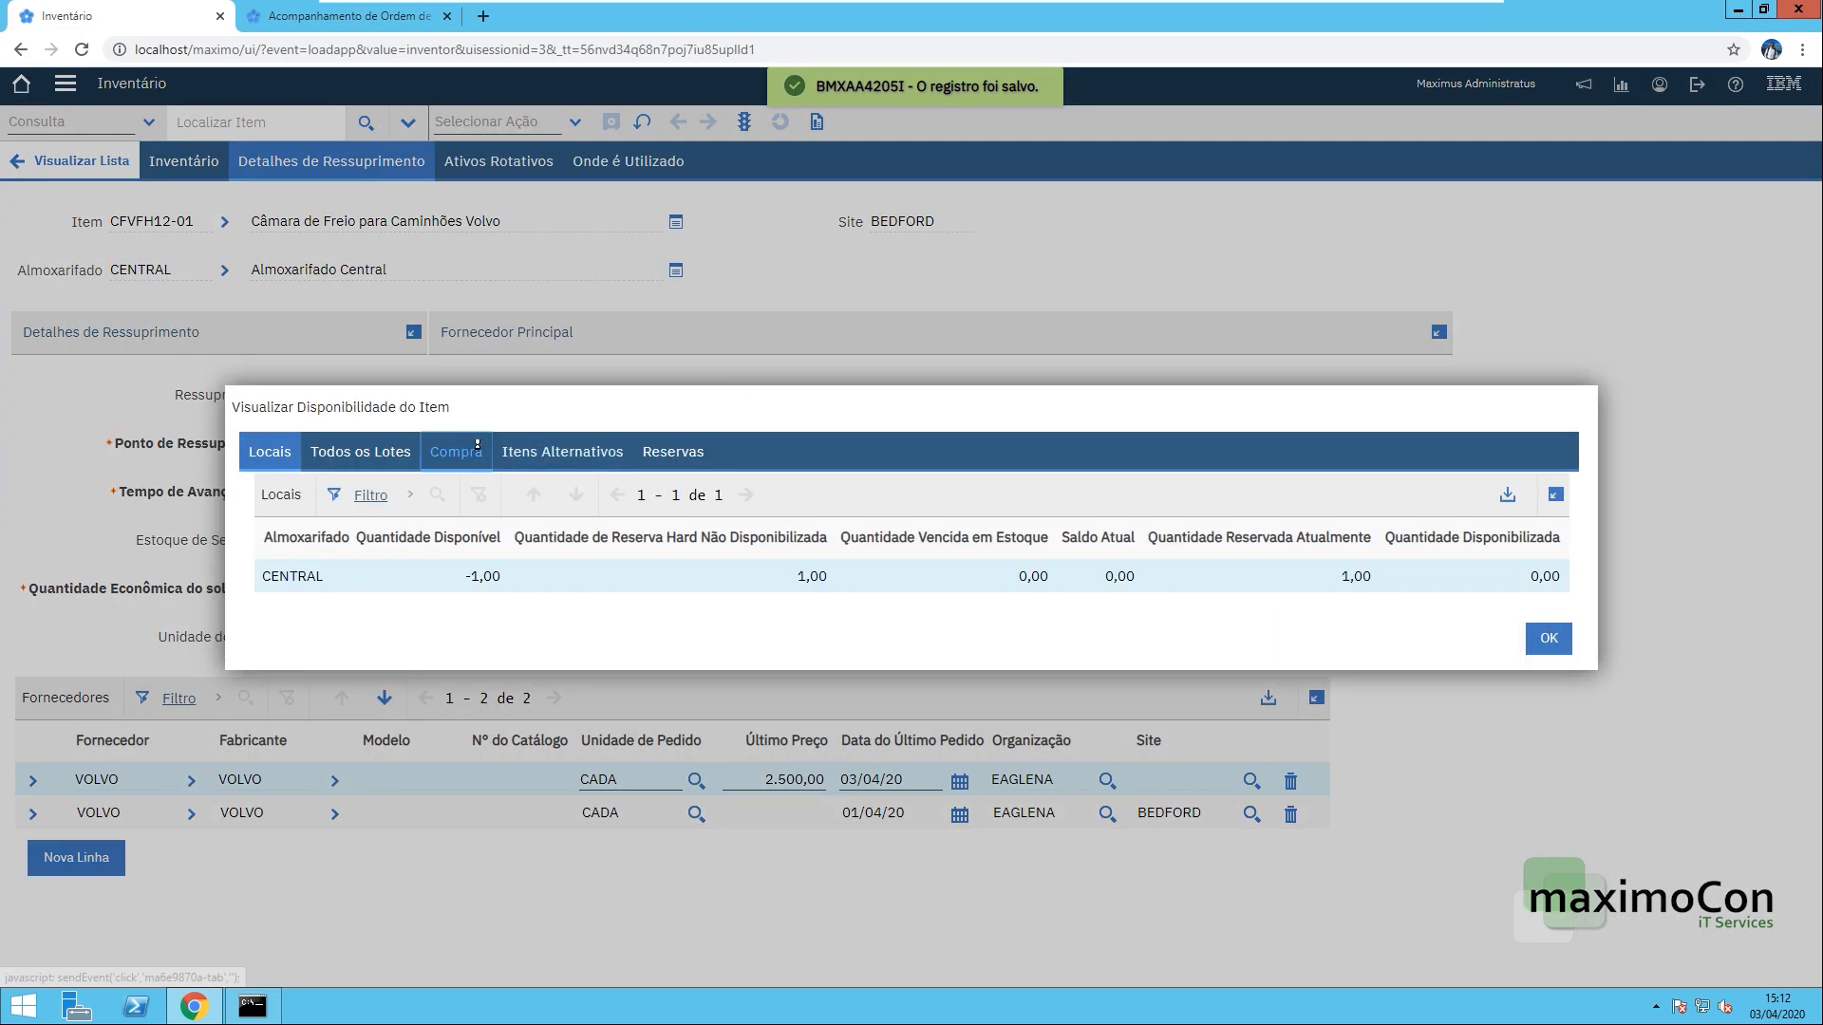
pyautogui.click(581, 451)
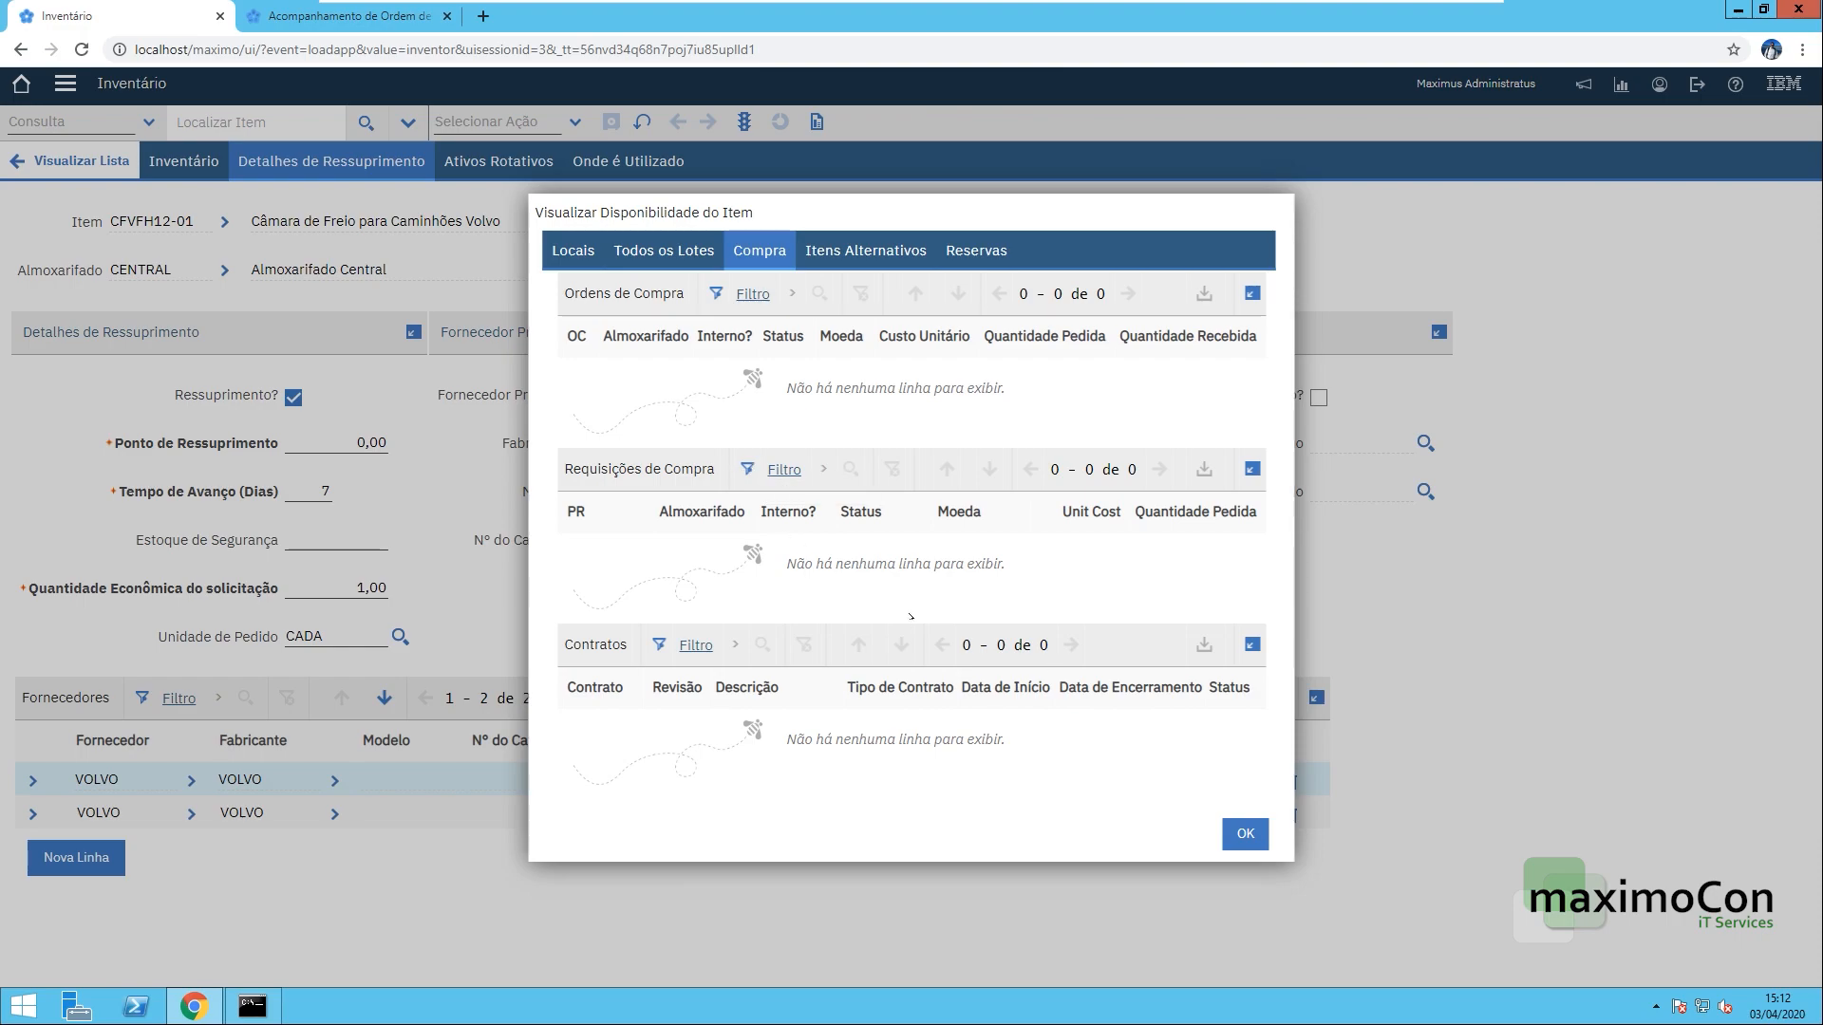
pyautogui.click(1246, 833)
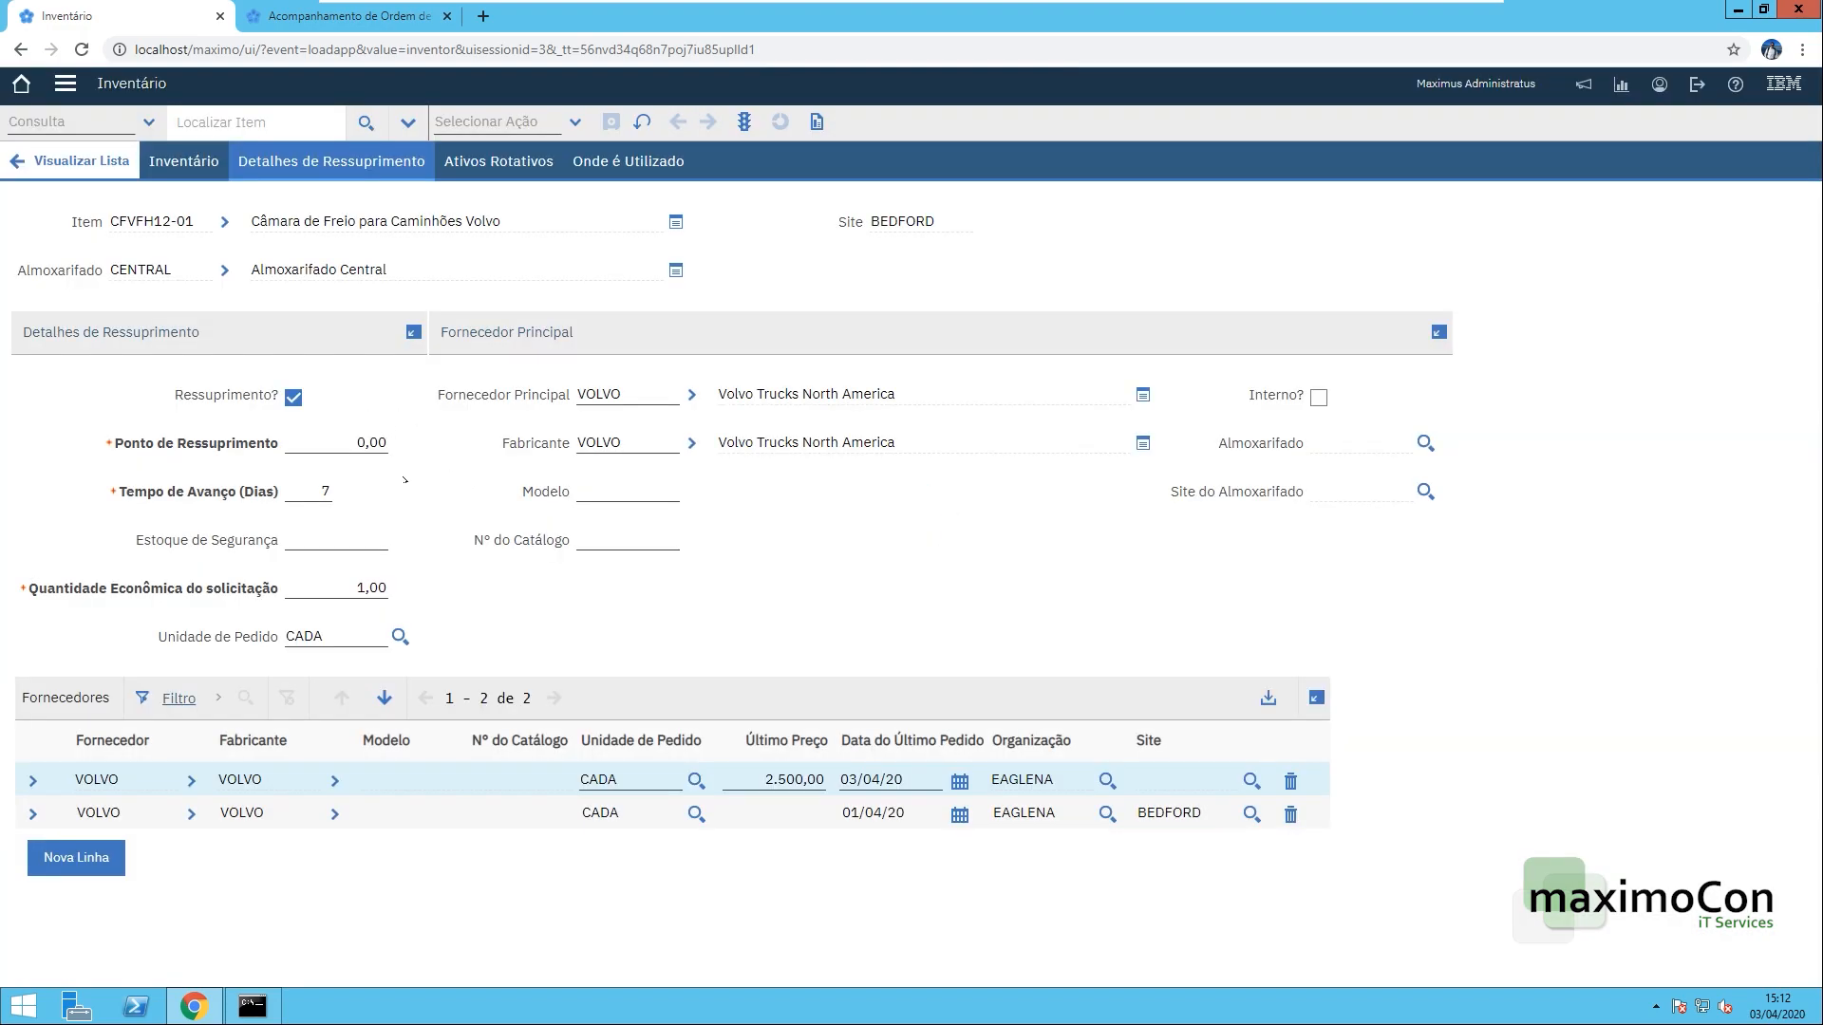
# - Review CFVFH12-01's economic order quantity and reorder point, along with its inventory costs and balances
pyautogui.moveTo(345, 593); pyautogui.dragTo(397, 588)
pyautogui.click(369, 443)
pyautogui.click(183, 164)
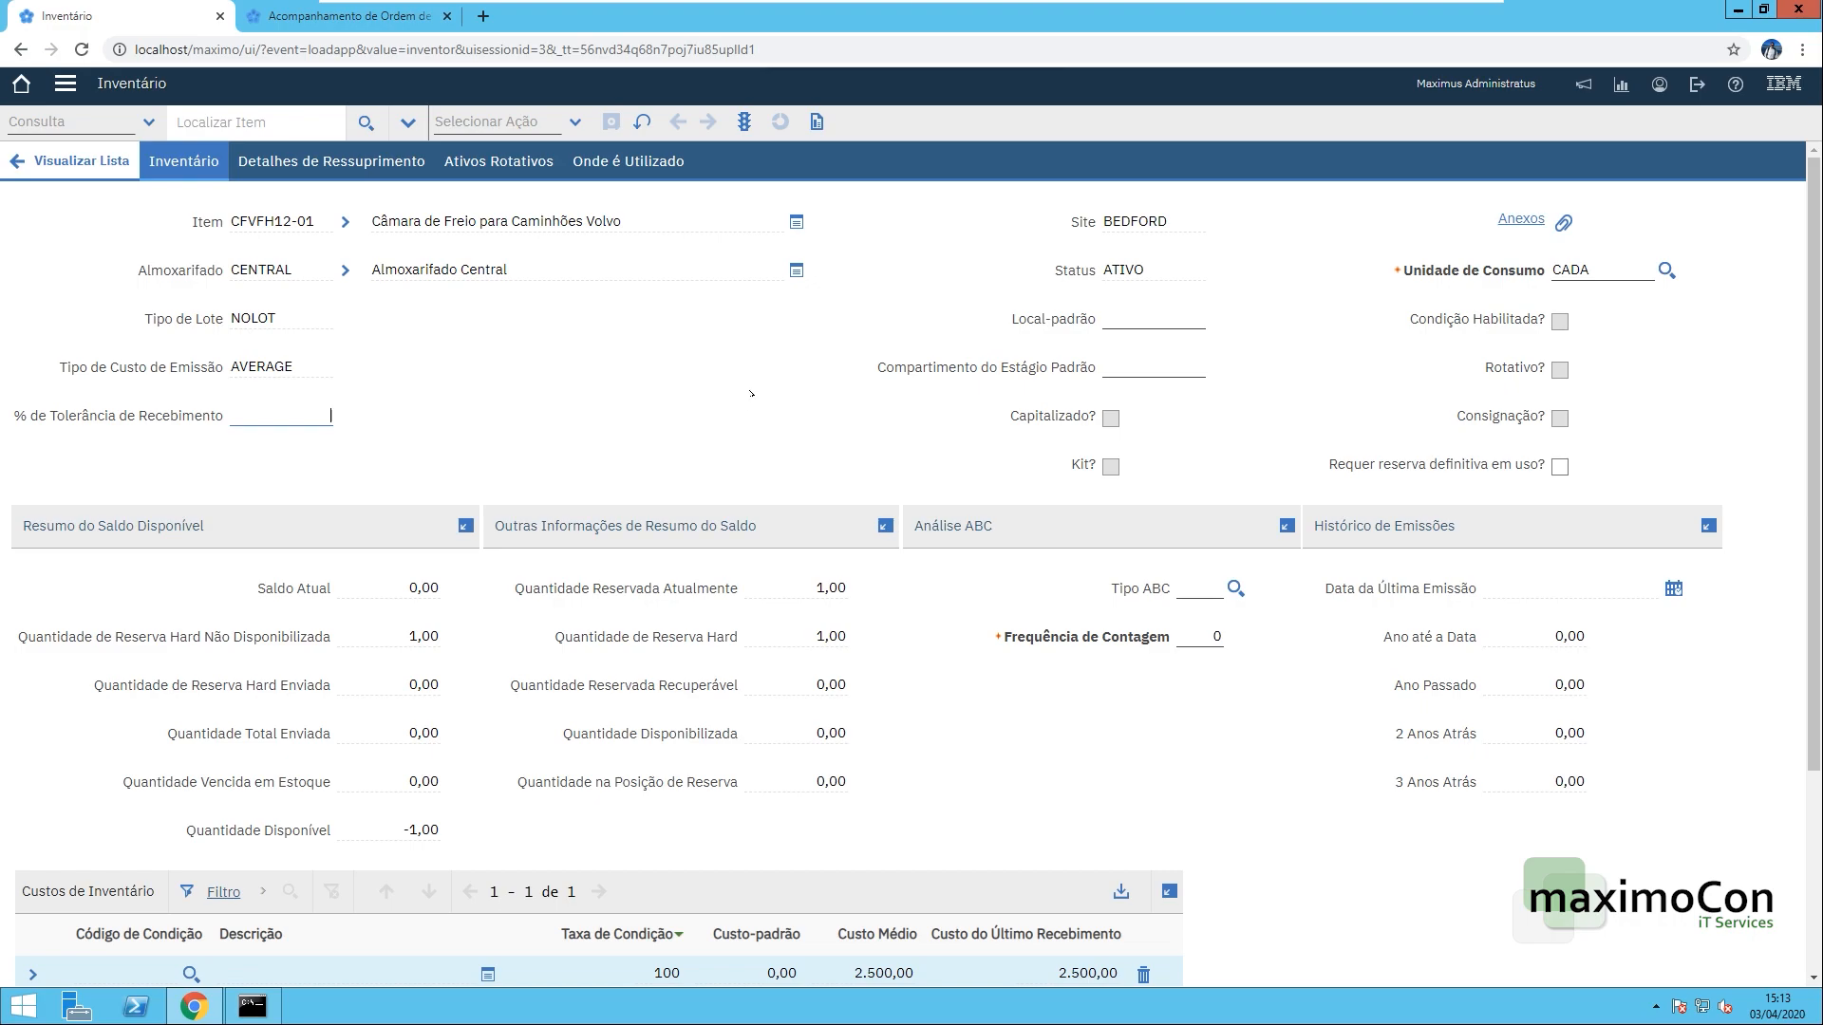
pyautogui.scroll(-3, 751, 393)
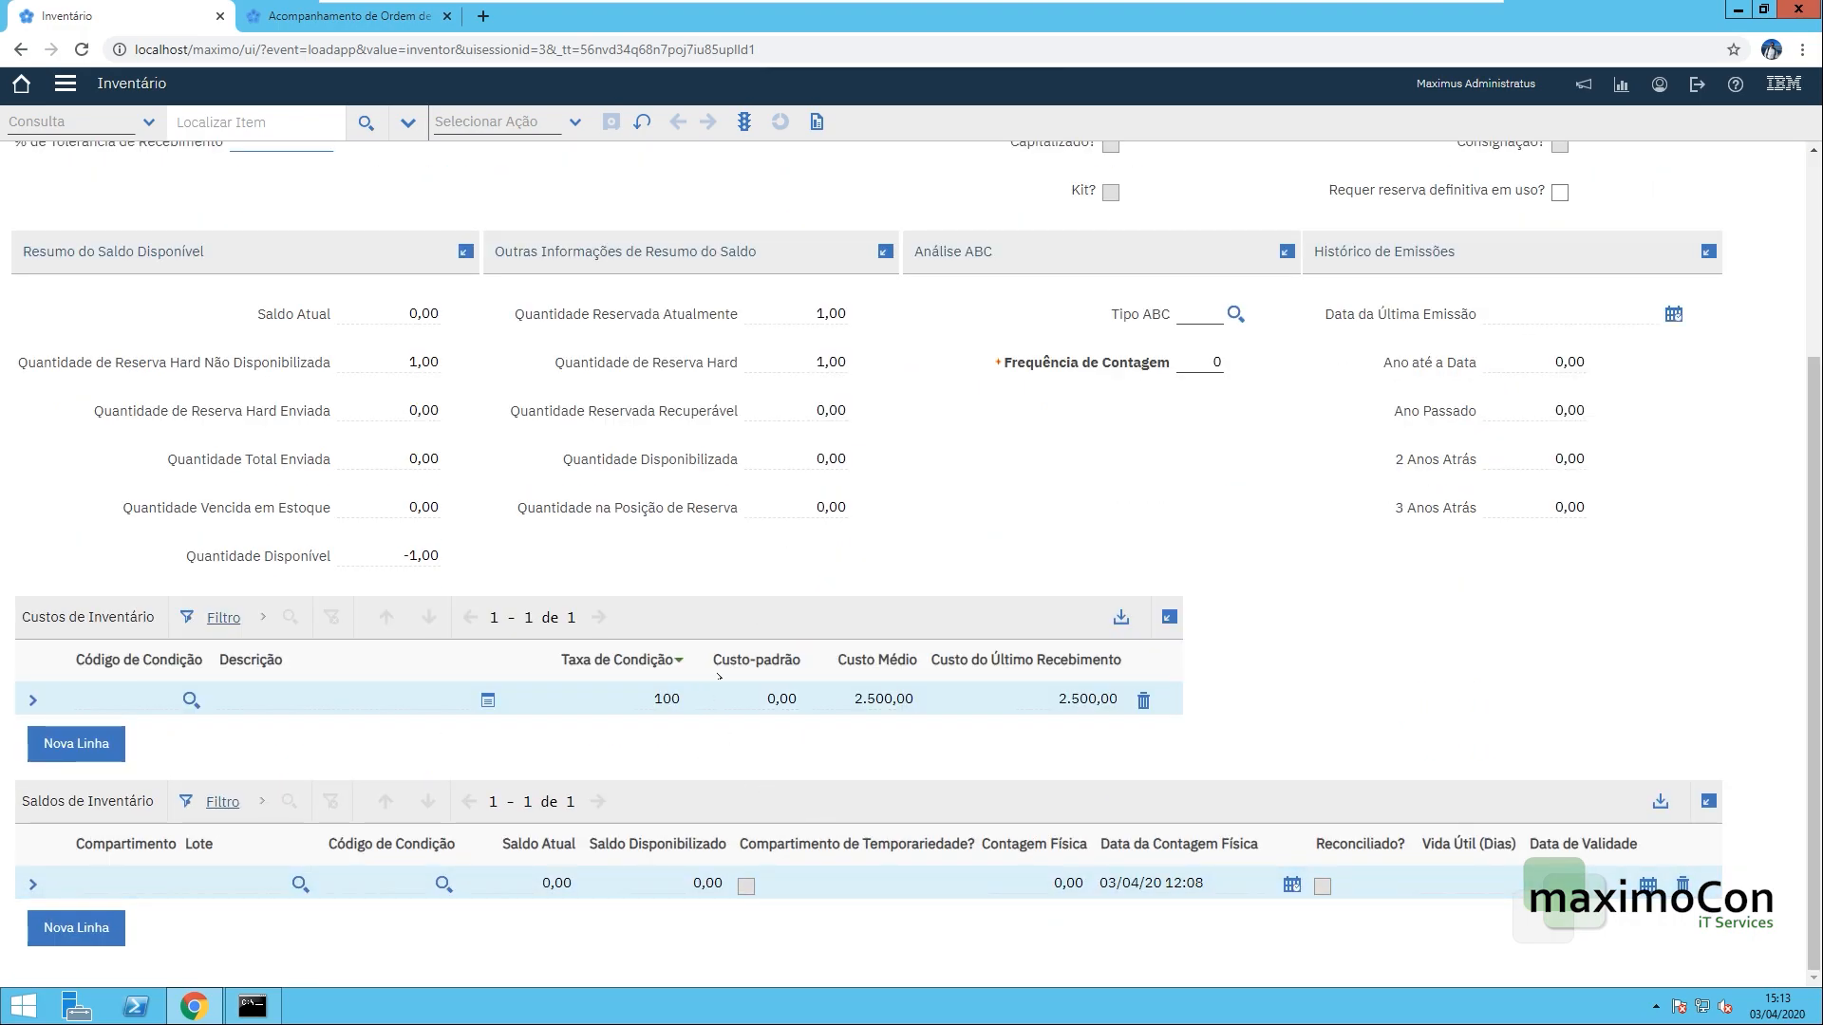
pyautogui.scroll(3, 719, 677)
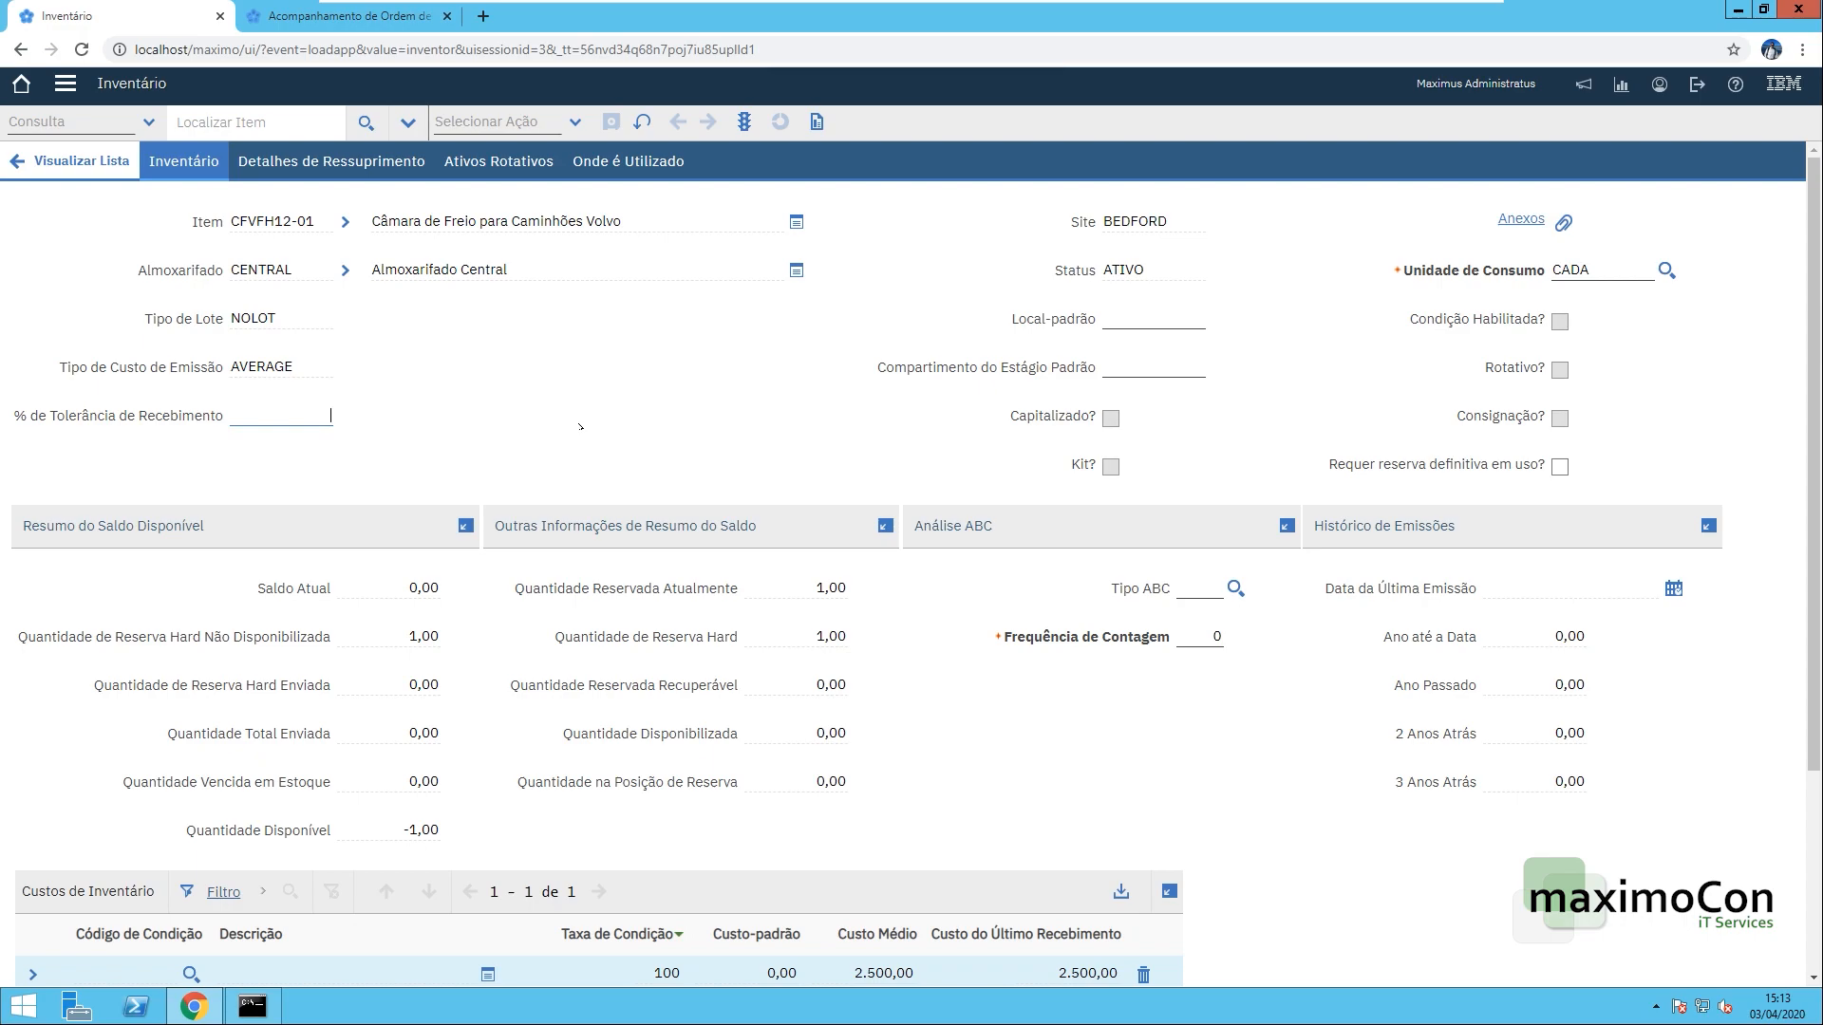
# - Switch to the Organizações application and open the EAGLENA organization record
pyautogui.click(65, 83)
pyautogui.moveTo(98, 163)
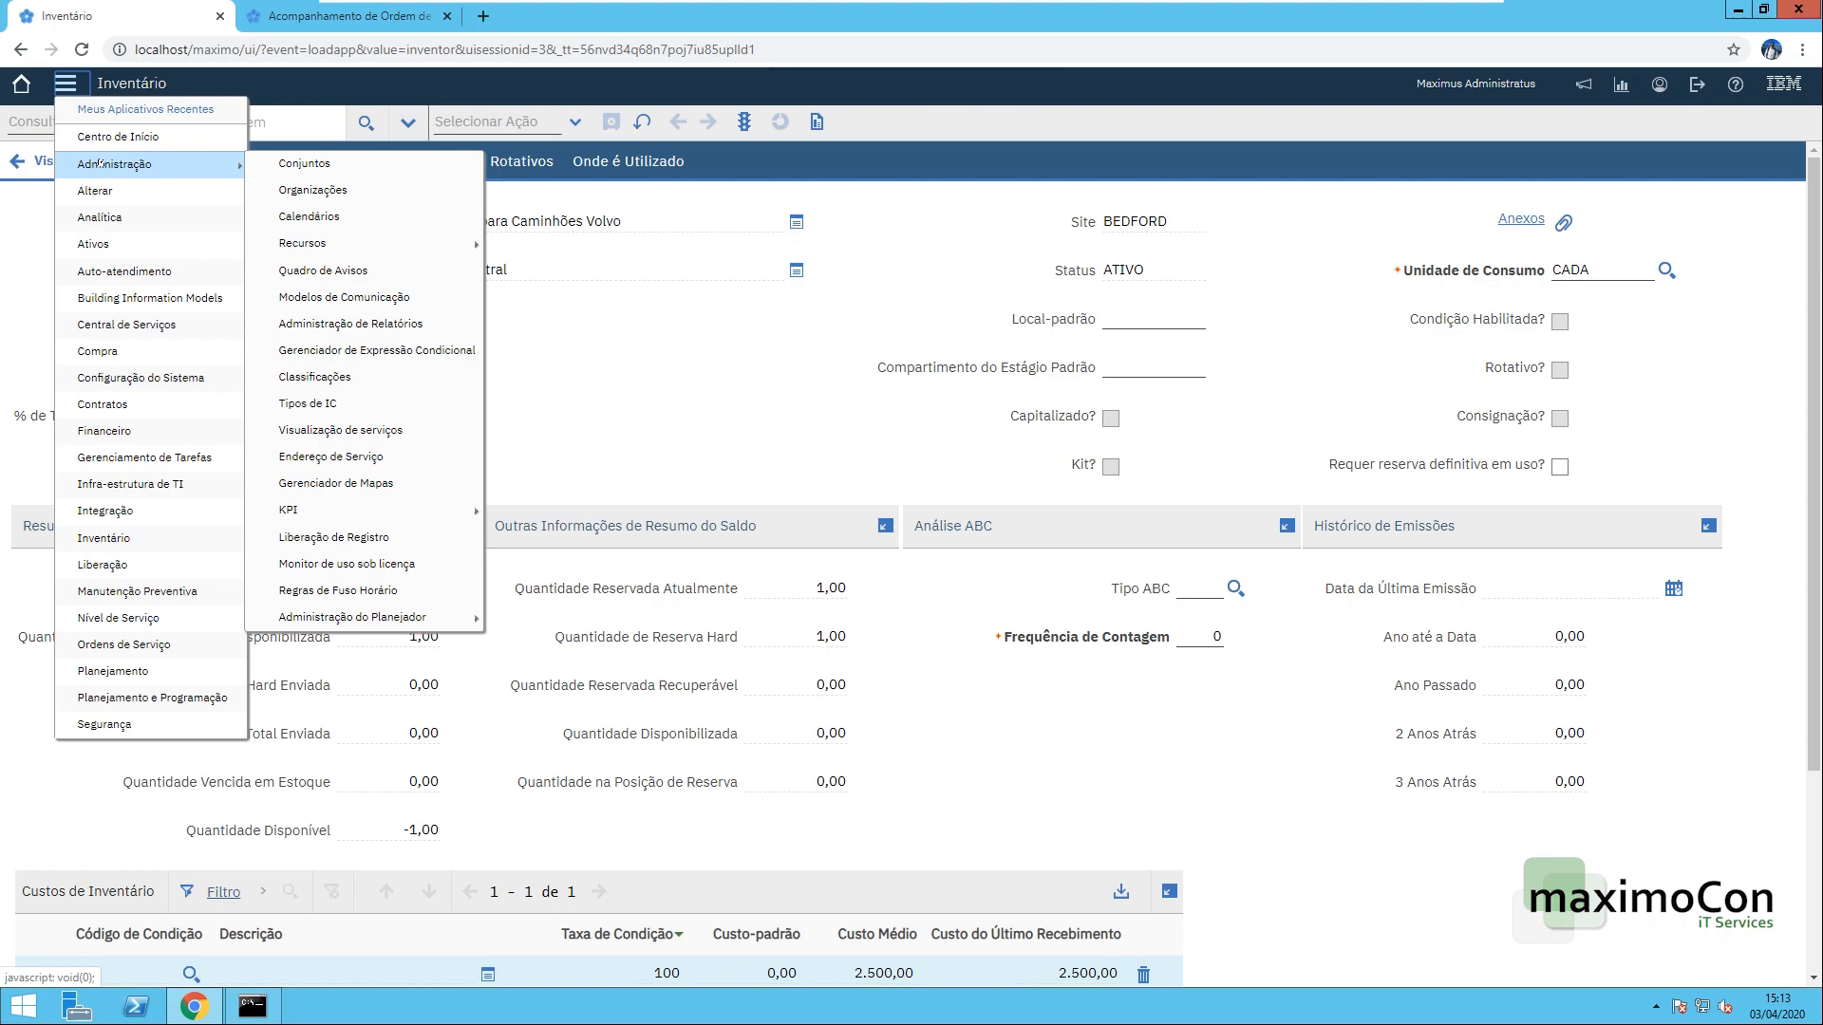
pyautogui.click(389, 190)
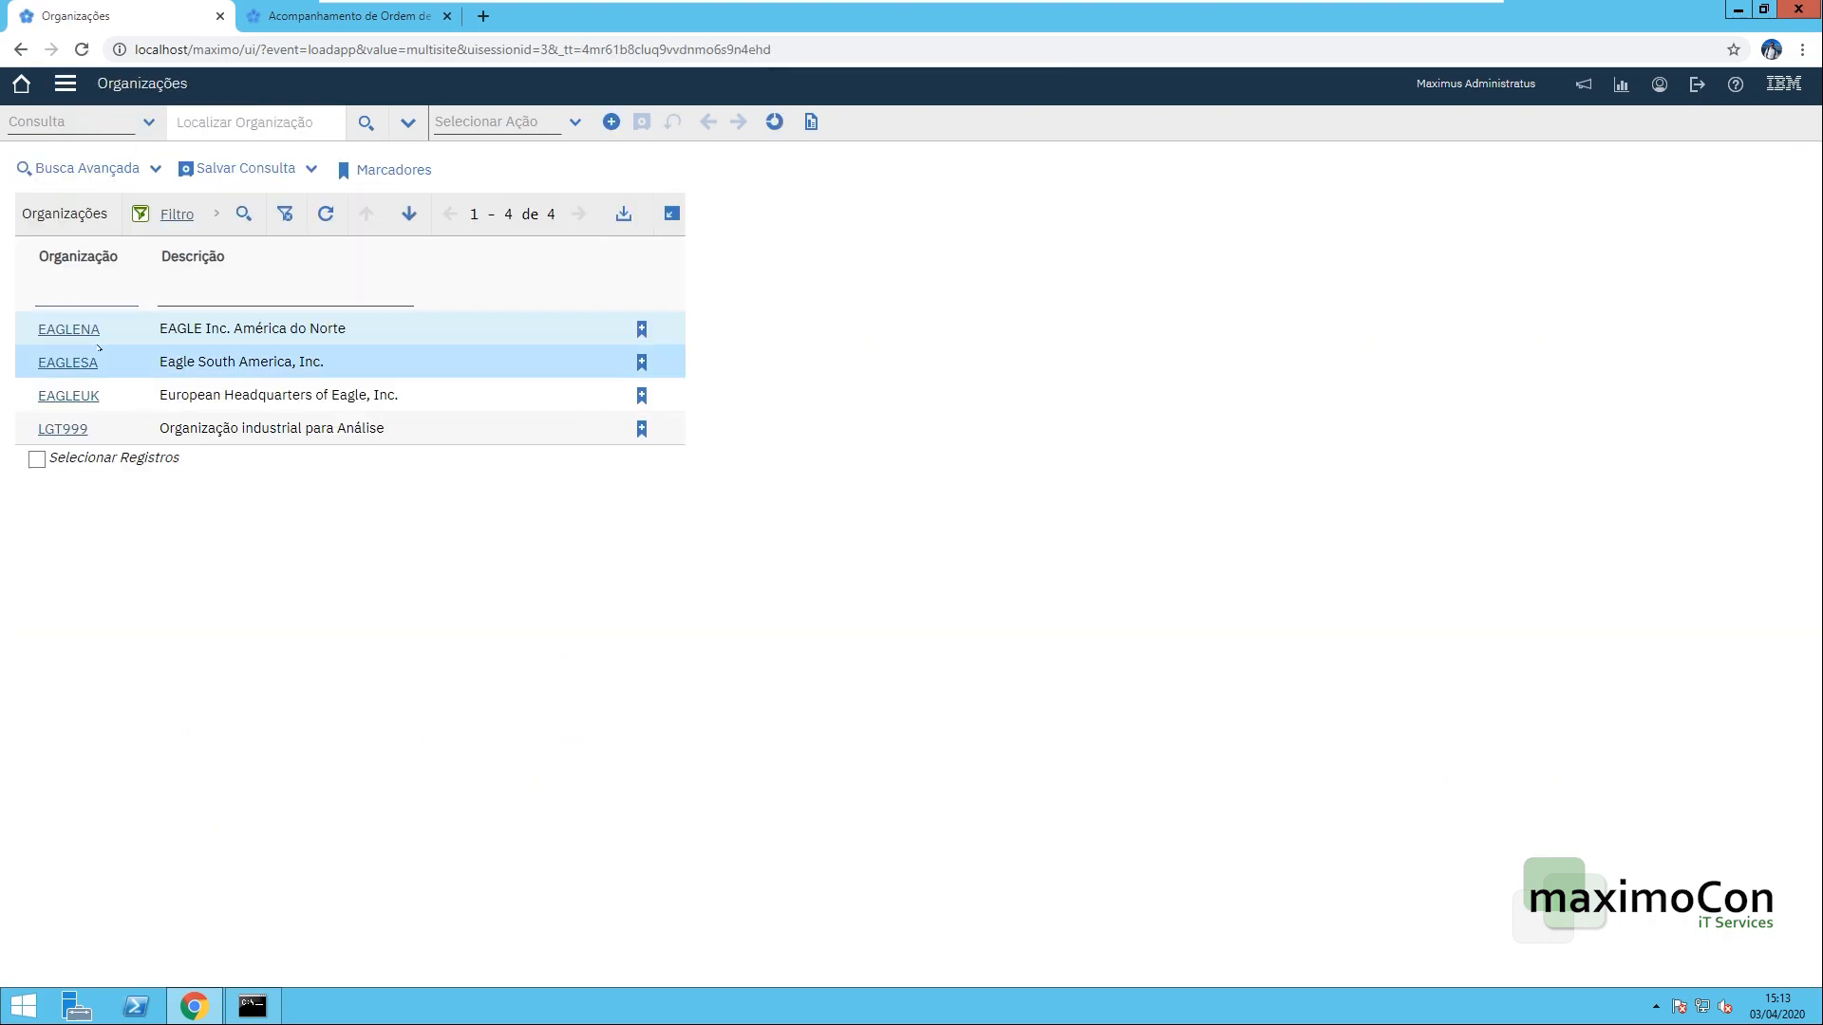
pyautogui.click(68, 328)
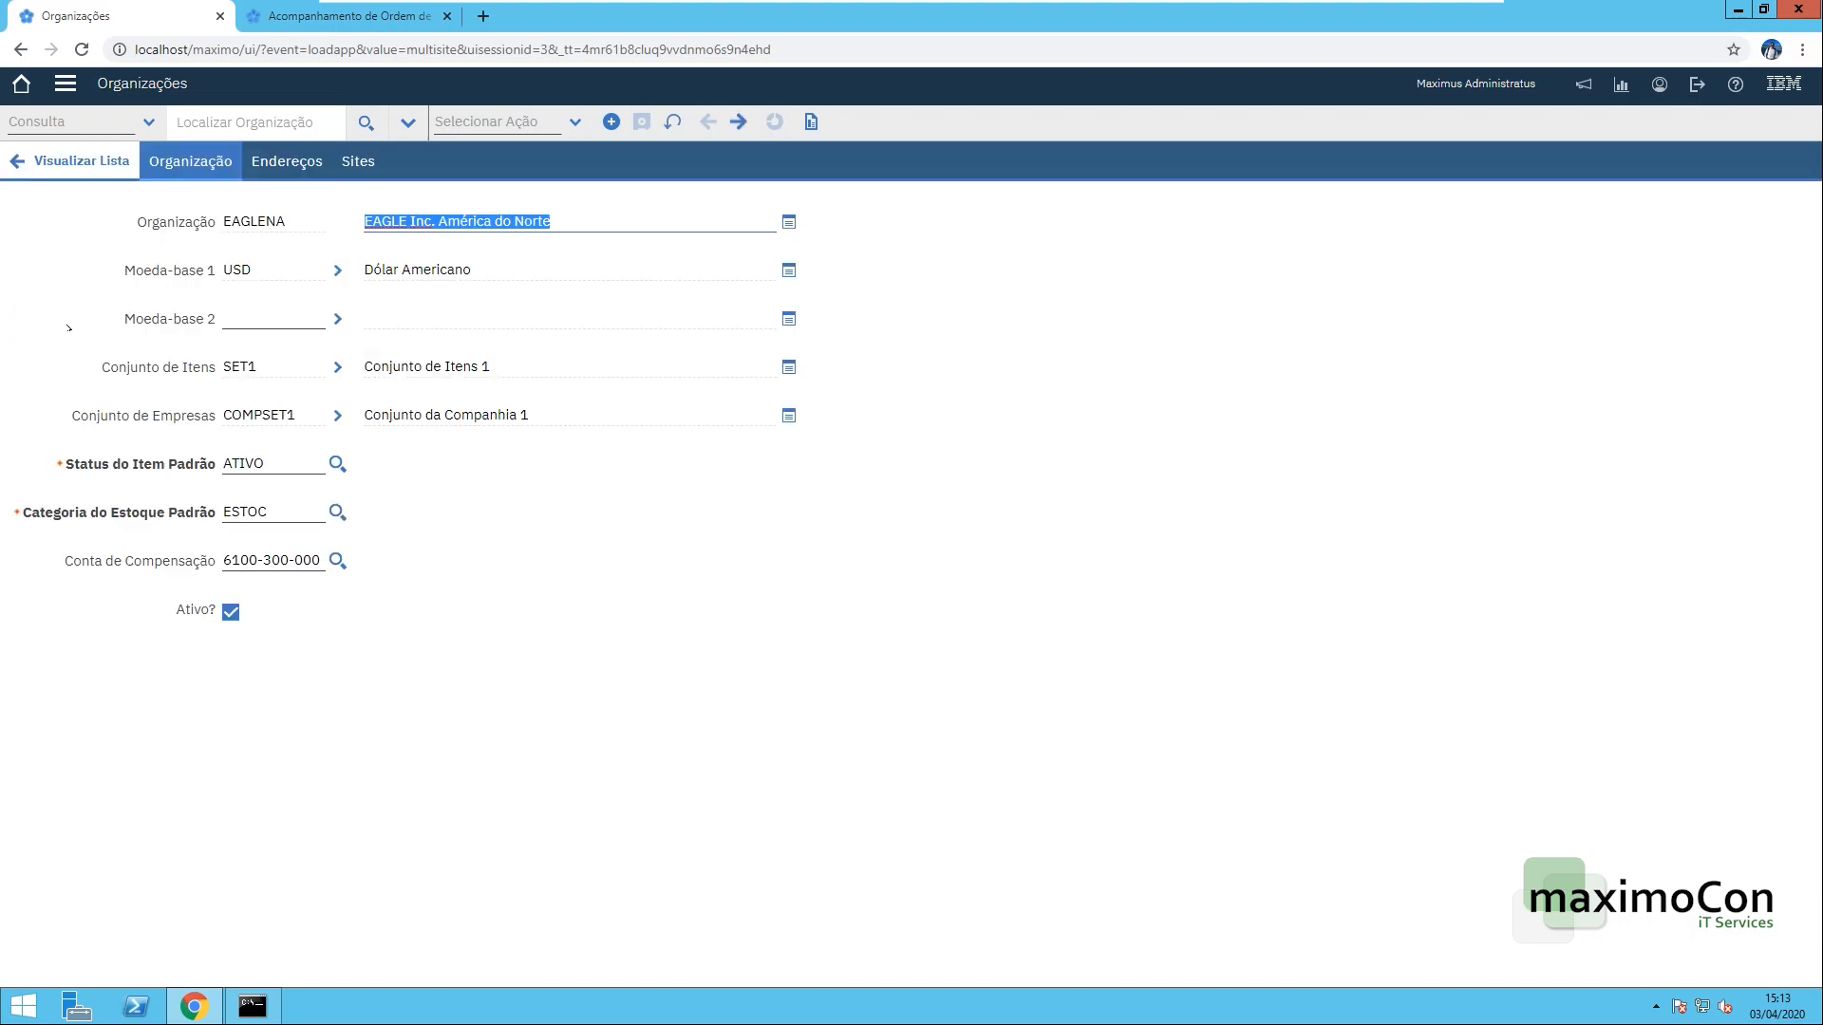
# - Review the EAGLENA organization's inventory defaults (Padrões do Inventário), including the negative balance options, and close them without changes
pyautogui.click(494, 126)
pyautogui.moveTo(499, 201)
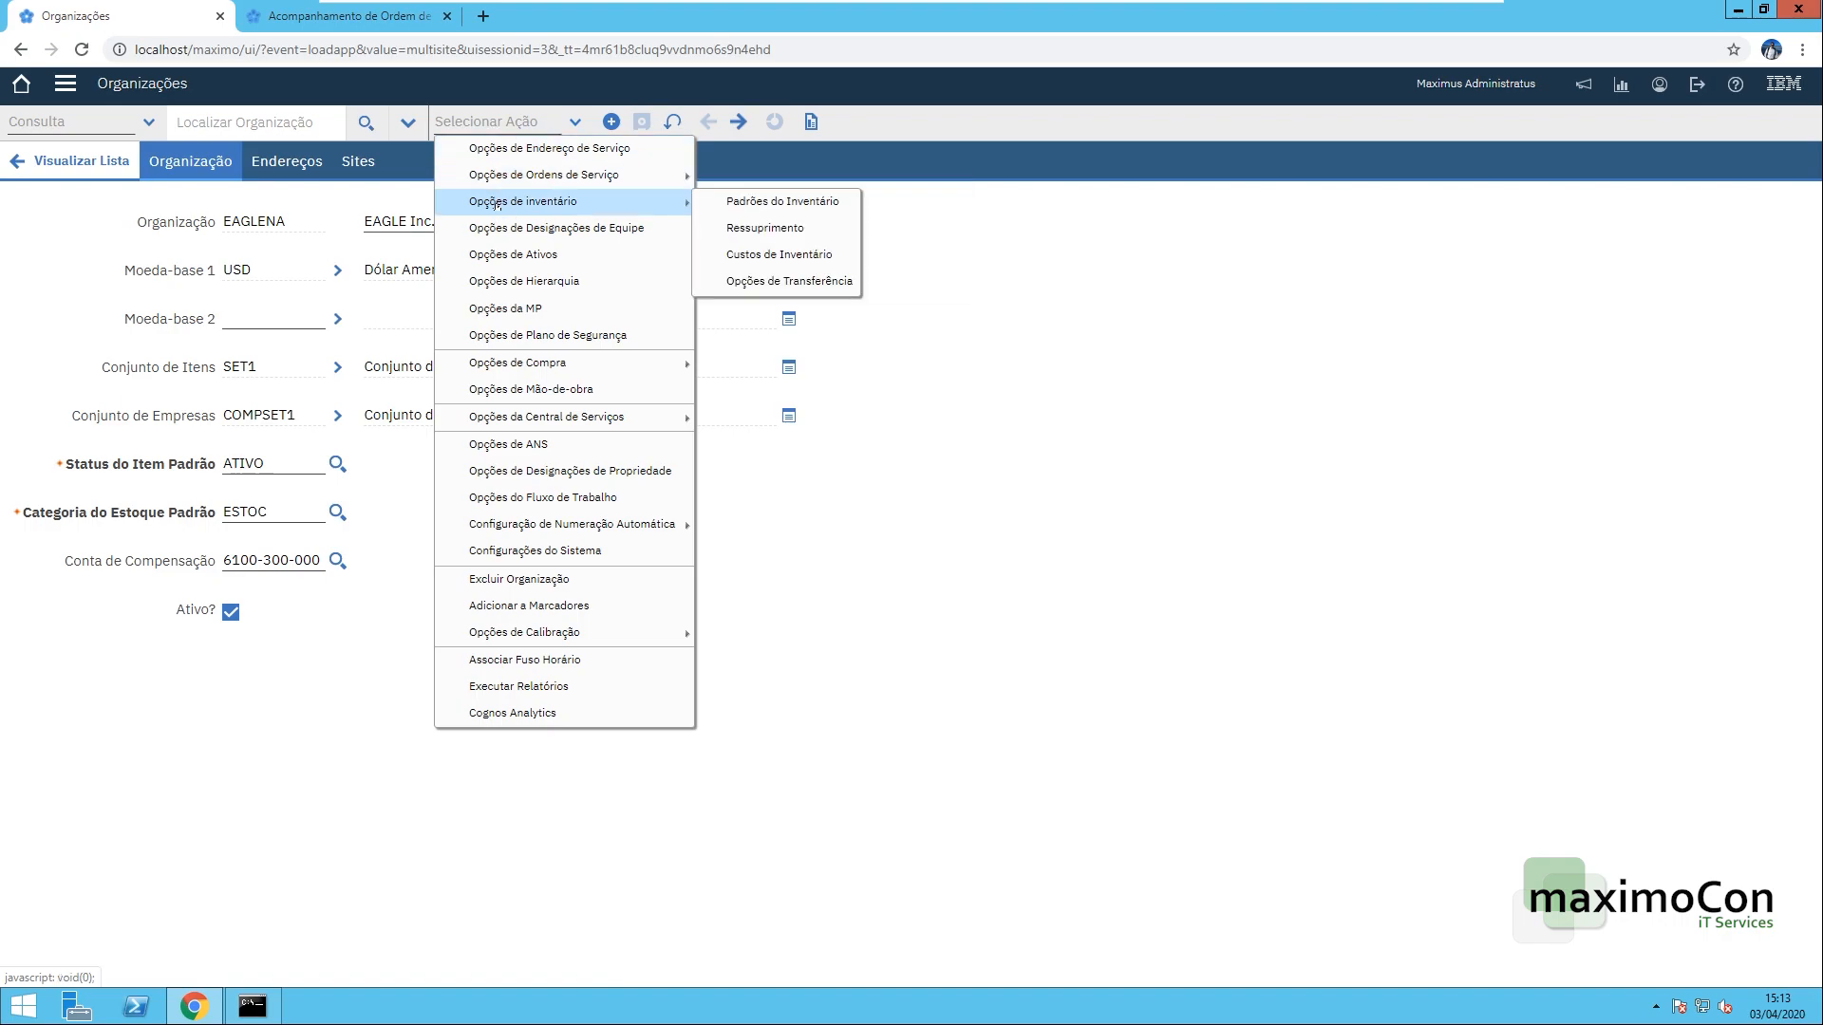
pyautogui.click(761, 204)
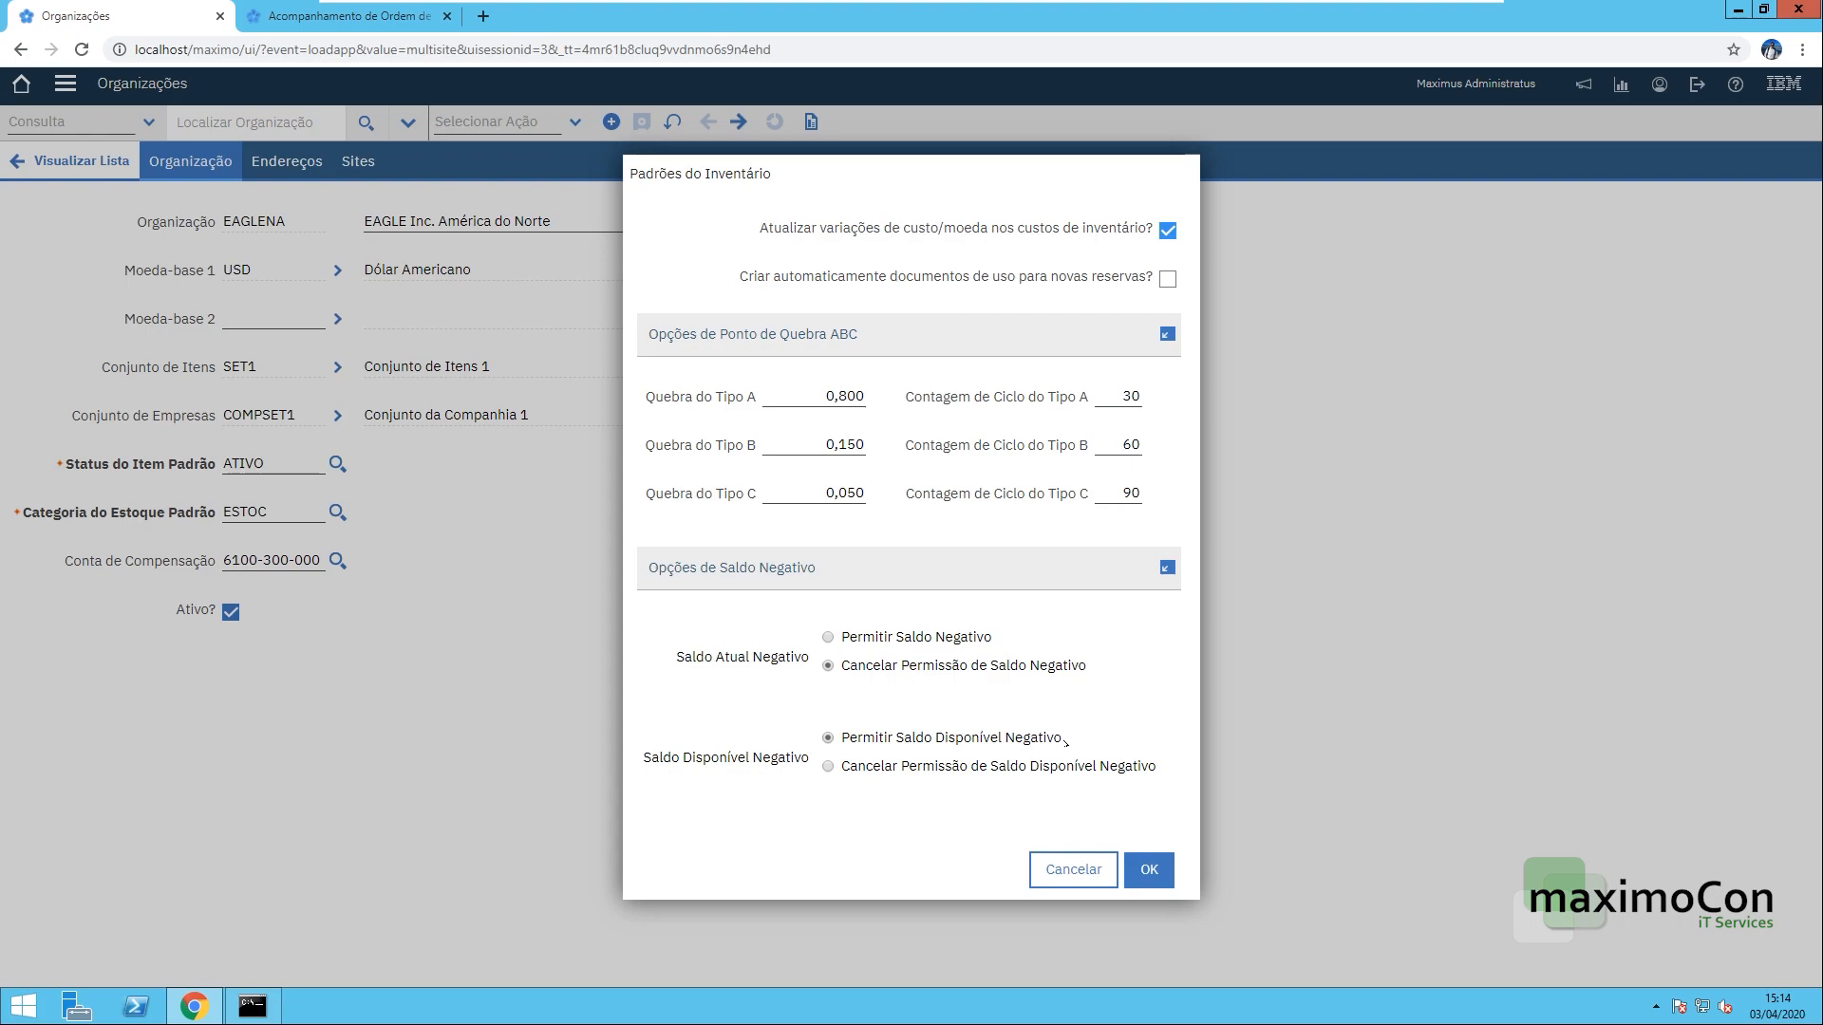
pyautogui.click(1073, 869)
# - Review EAGLENA's inventory restocking options (Ressuprimento), try out the inventory processing lead time buffer, and cancel without saving
pyautogui.click(510, 121)
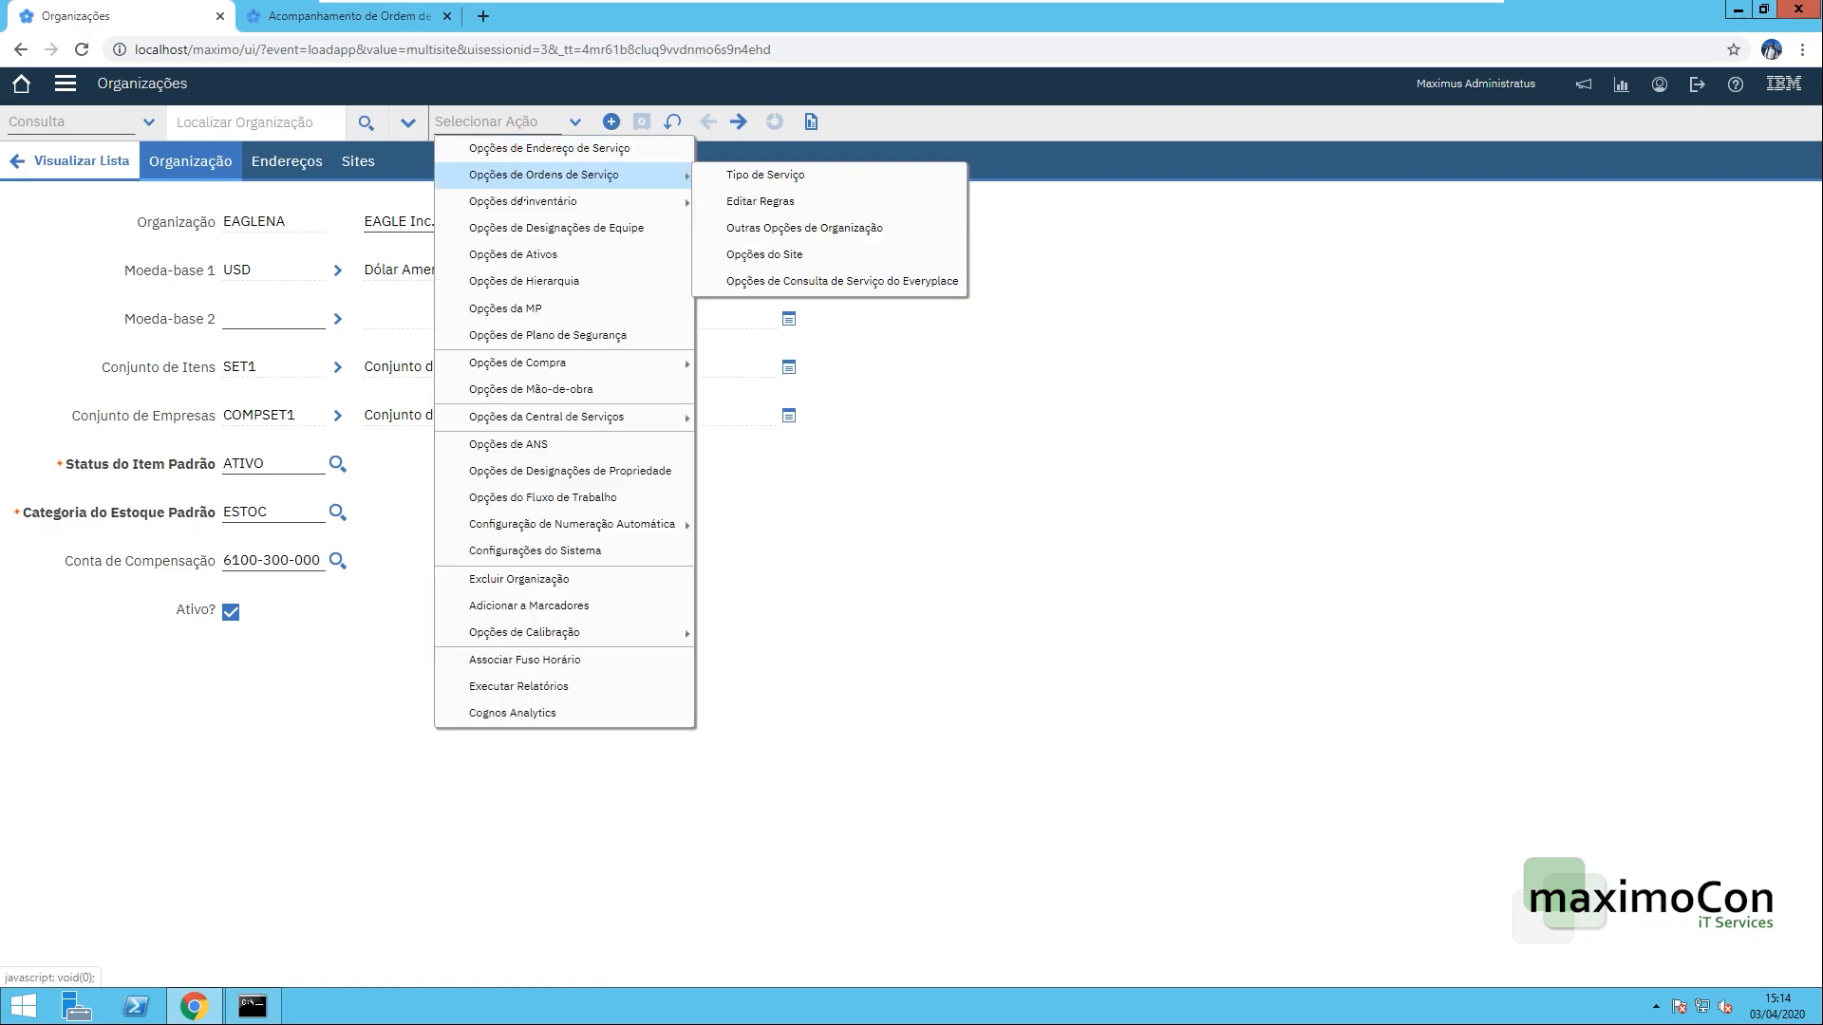
pyautogui.moveTo(664, 202)
pyautogui.click(769, 228)
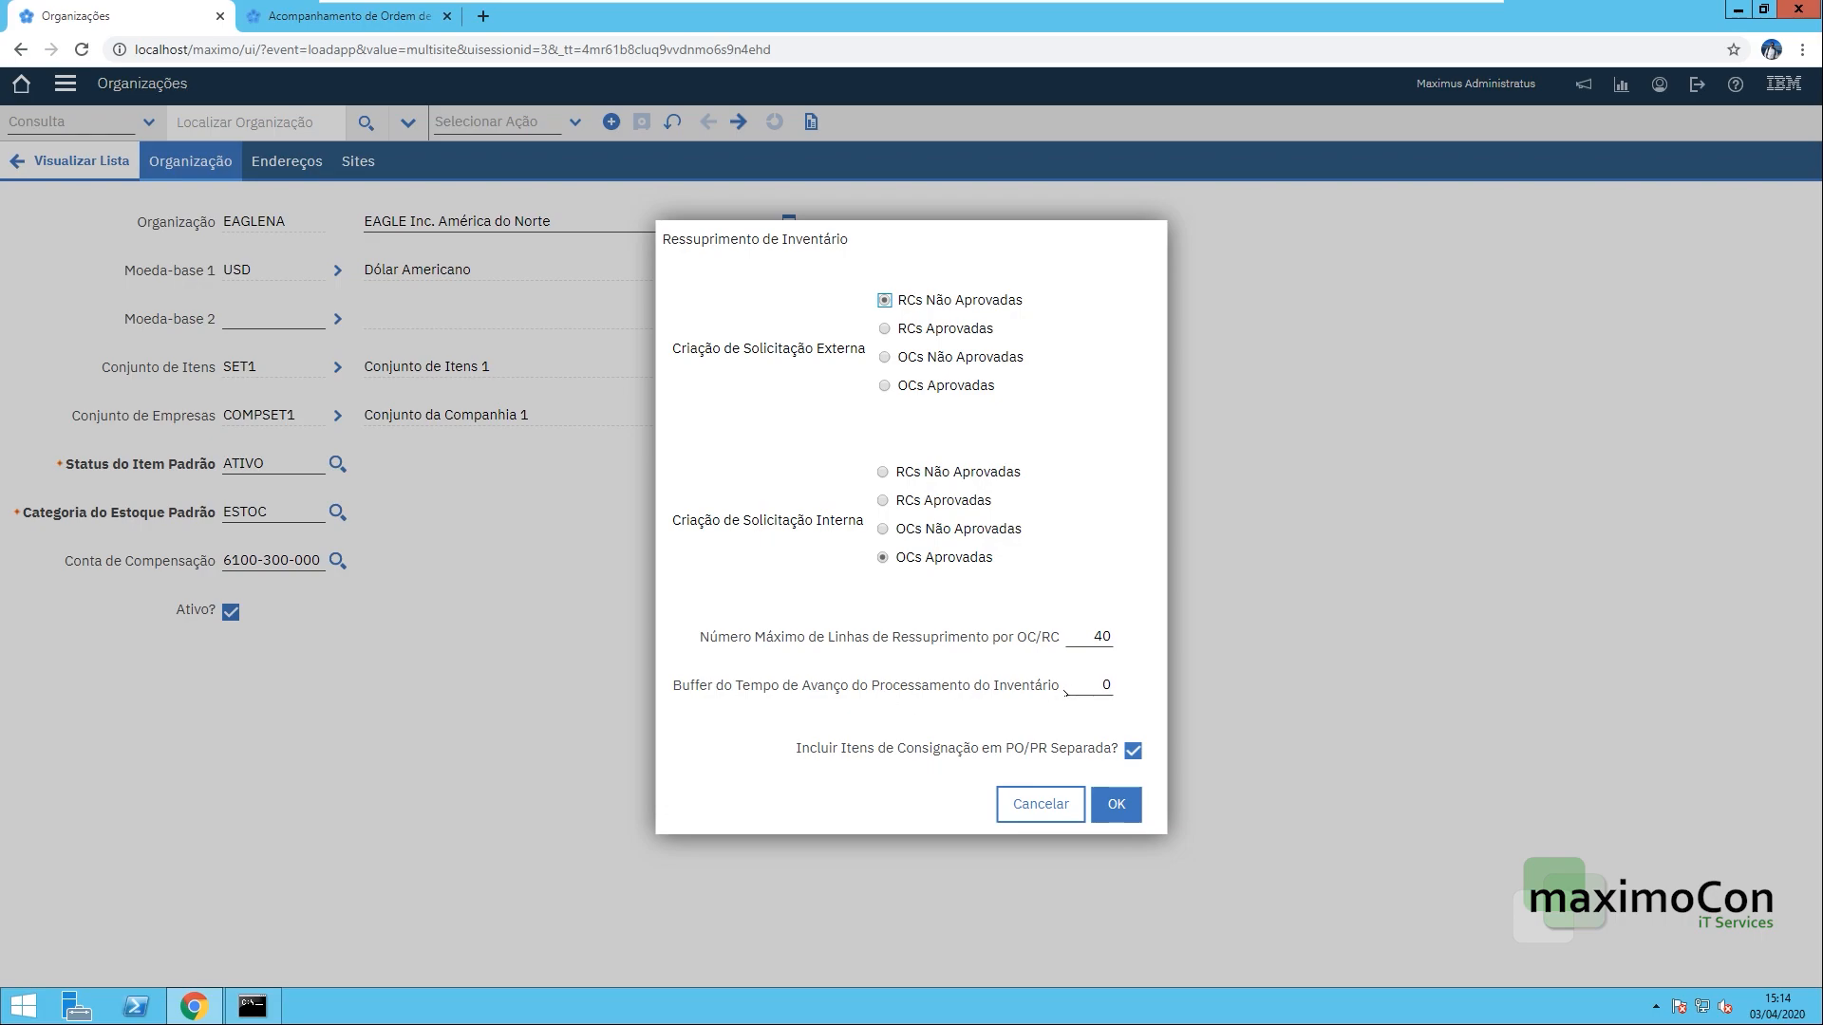
pyautogui.click(1097, 687)
pyautogui.write('10')
pyautogui.press('BackSpace')
pyautogui.press('Tab')
pyautogui.click(1044, 788)
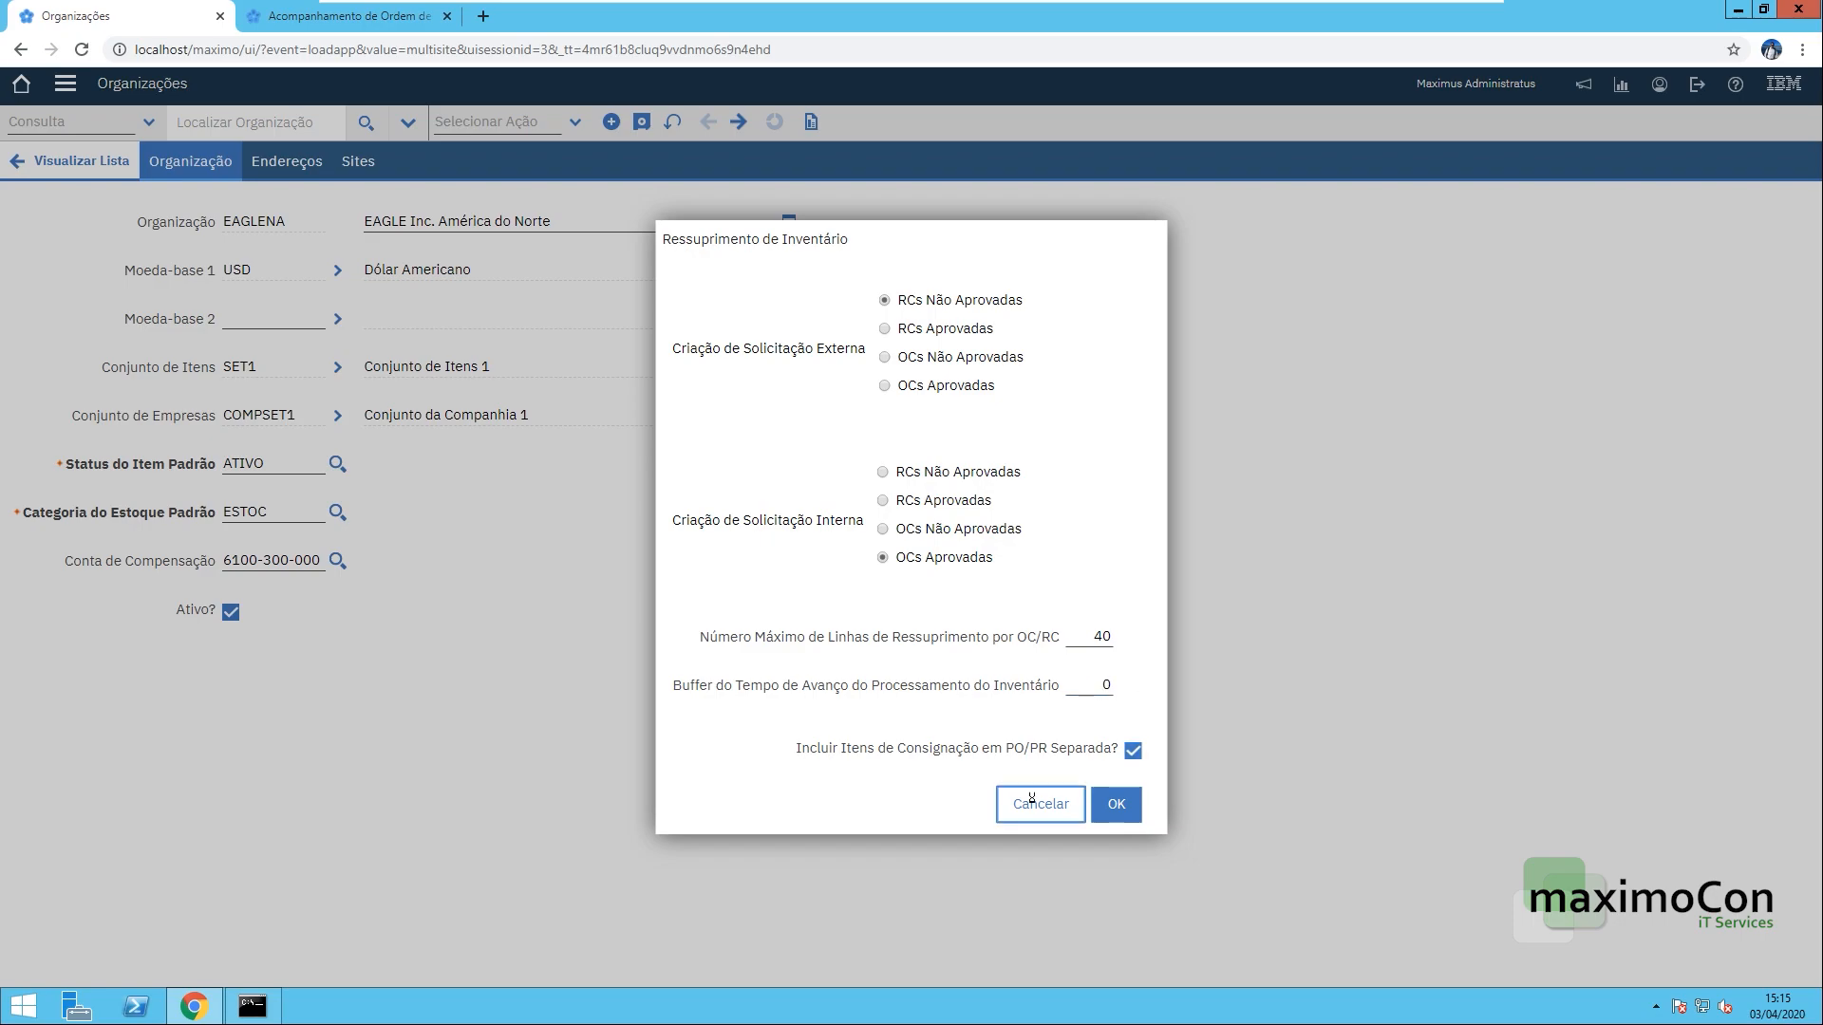
# - Switch to the Inventário application and open the CFVFH12-01 record, using the item number copied from the work order's materials
pyautogui.click(64, 83)
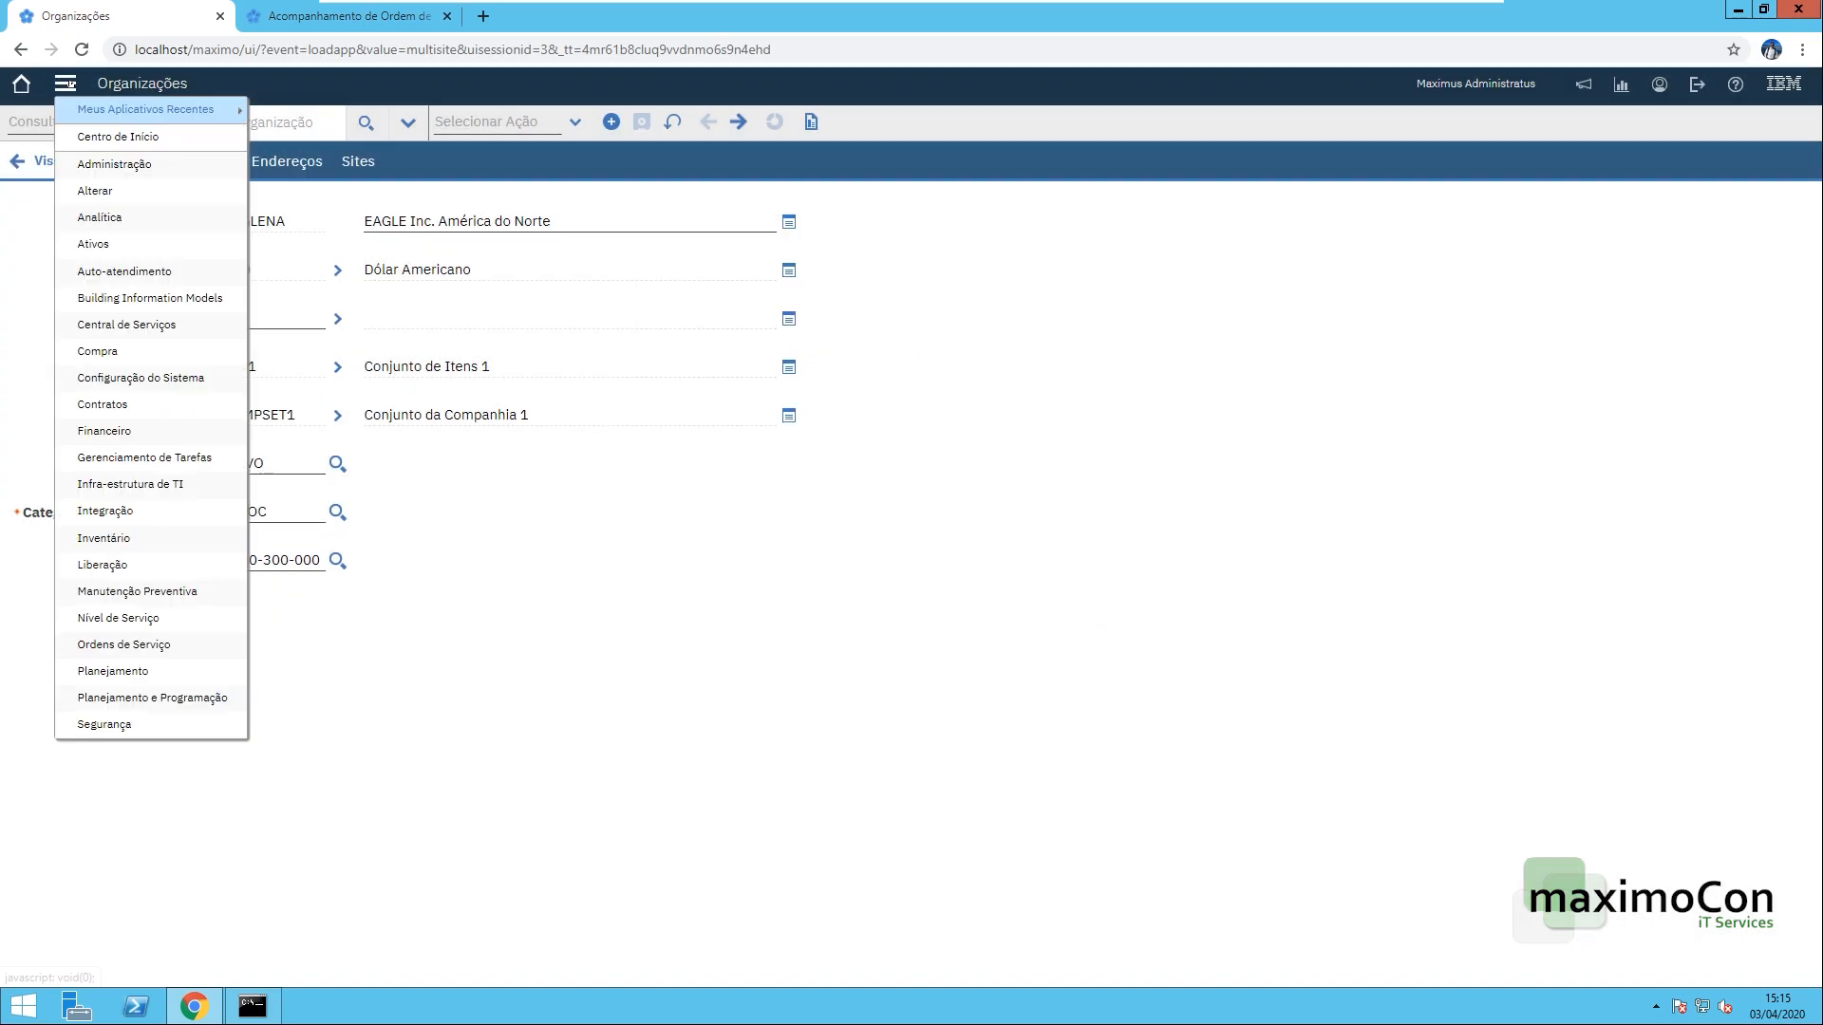
pyautogui.moveTo(142, 539)
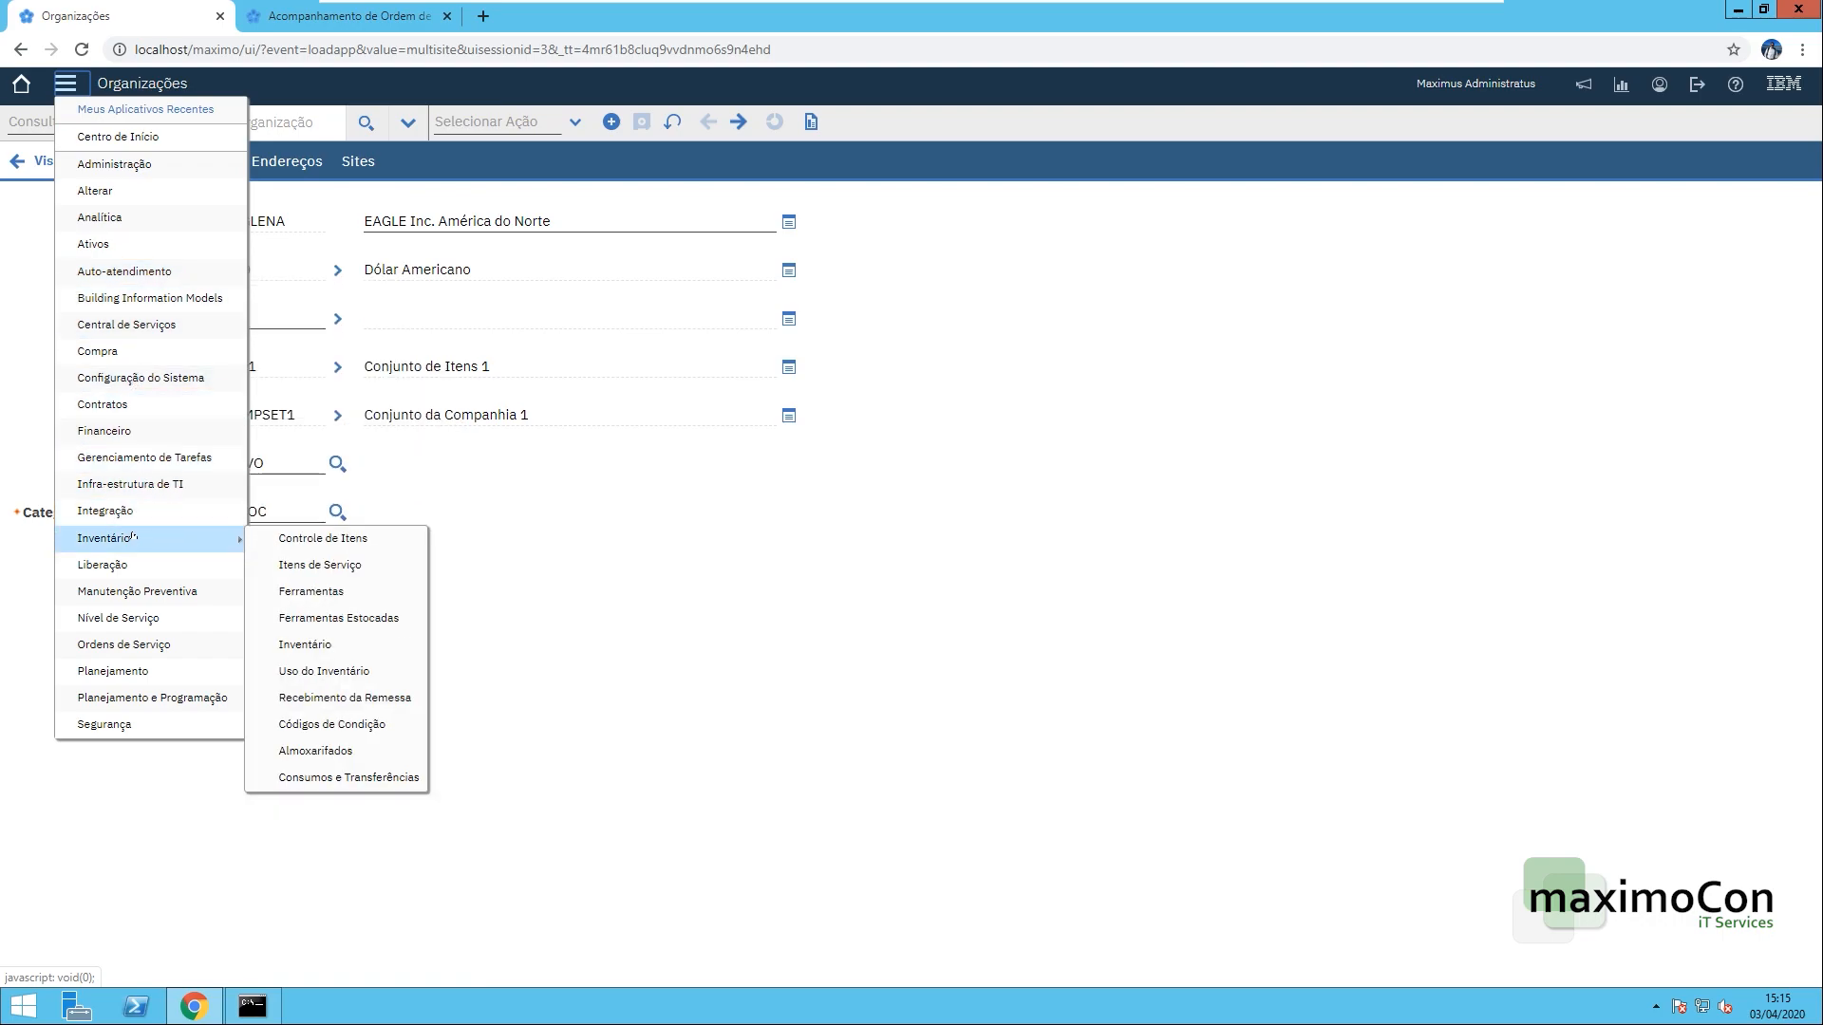
pyautogui.click(369, 619)
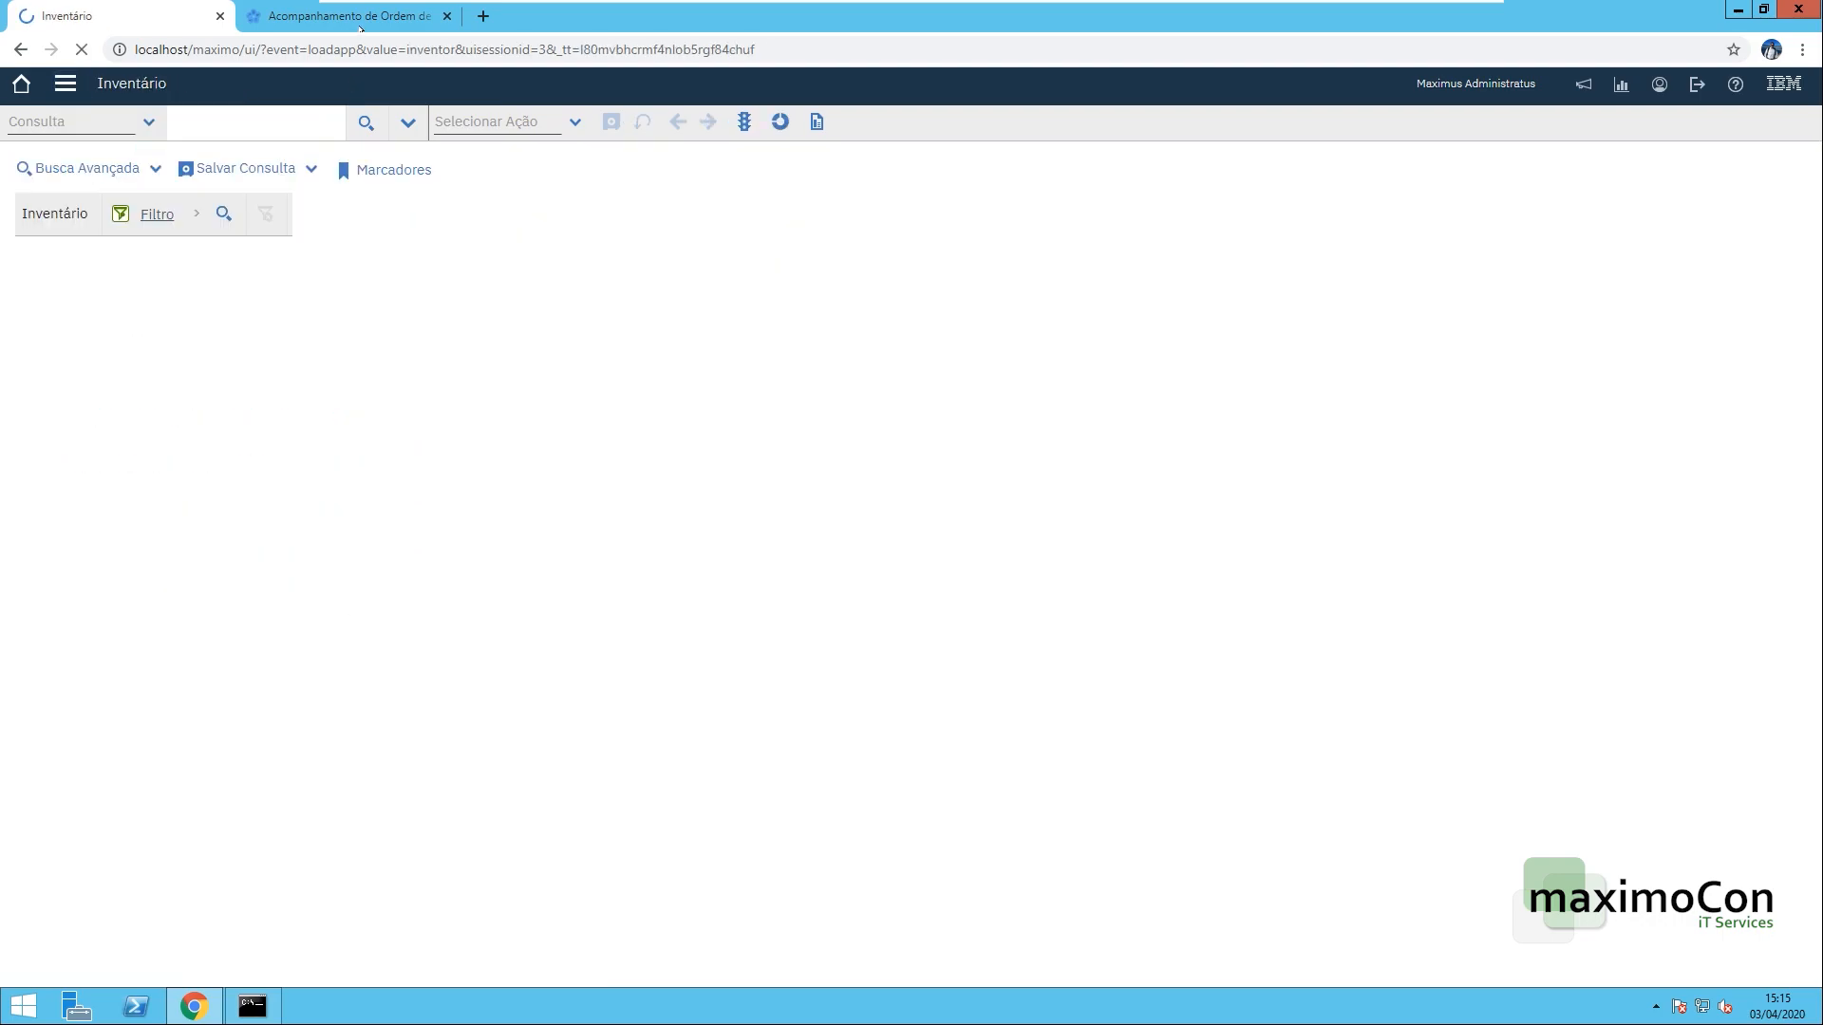
pyautogui.hotkey('ctrl', 'Tab')
pyautogui.click(93, 640)
pyautogui.hotkey('ctrl', 'c')
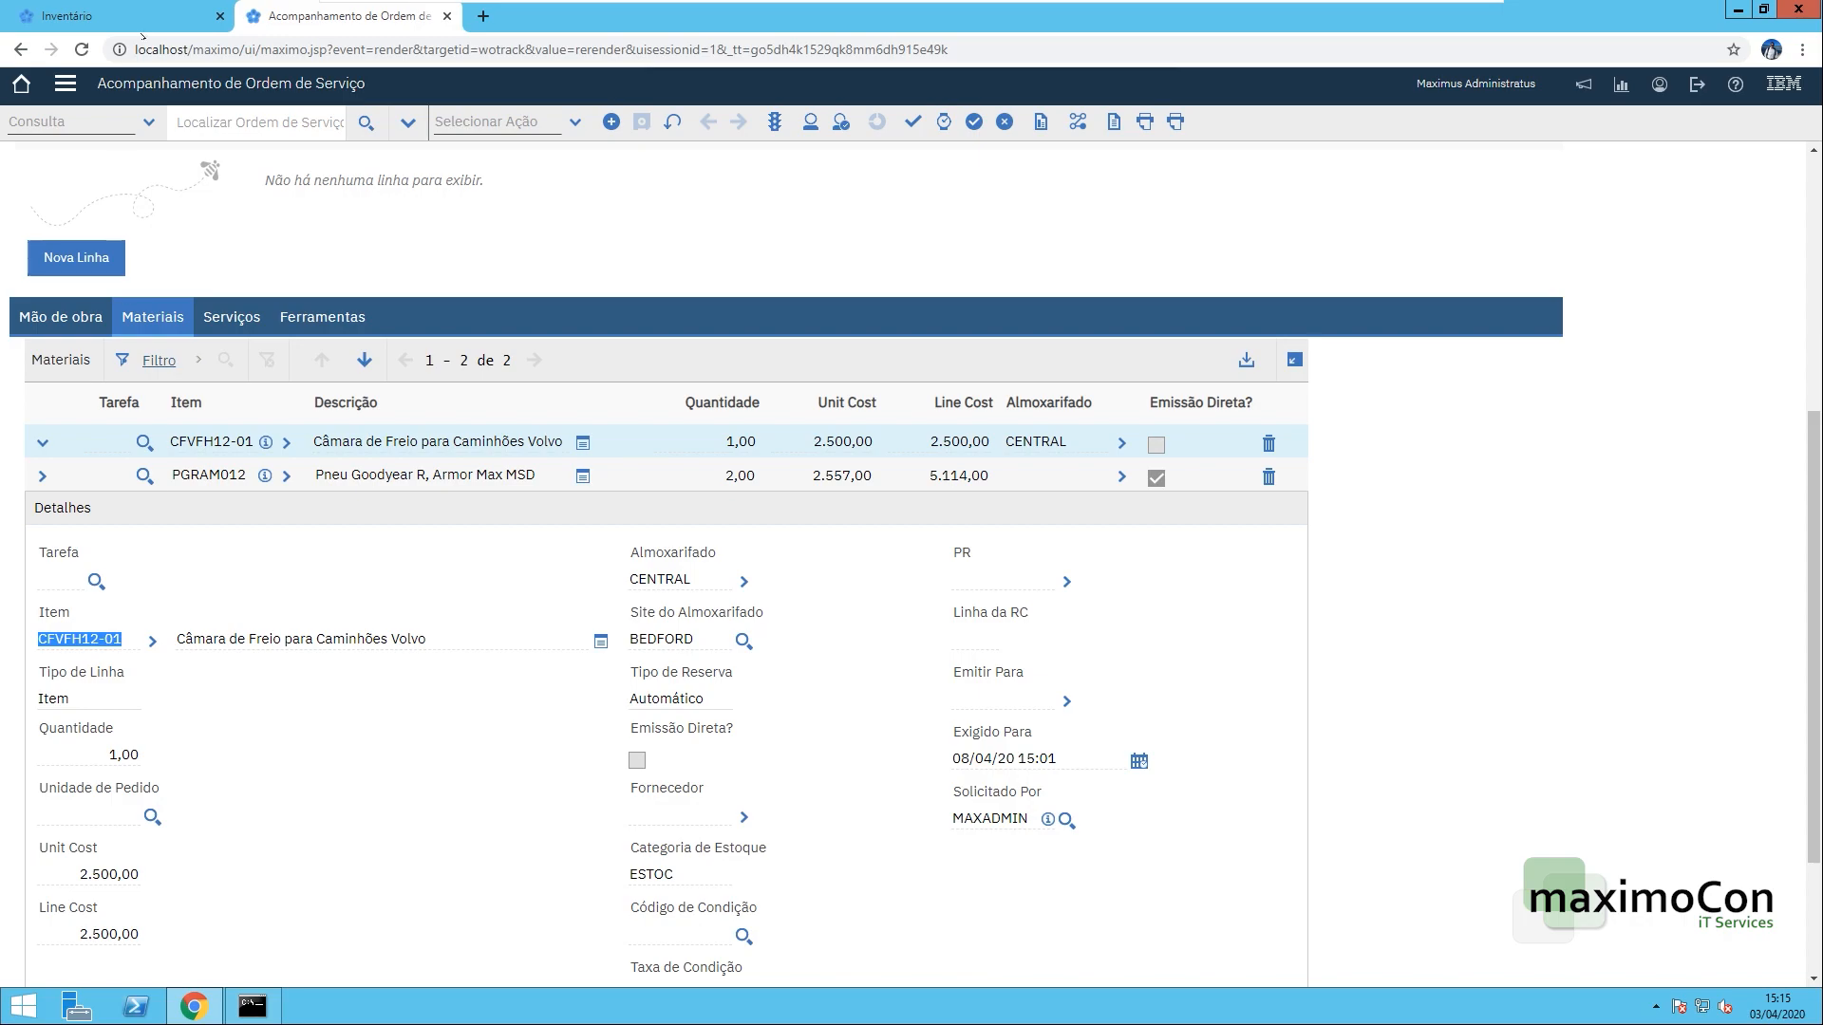
pyautogui.click(112, 13)
pyautogui.hotkey('ctrl', 'v')
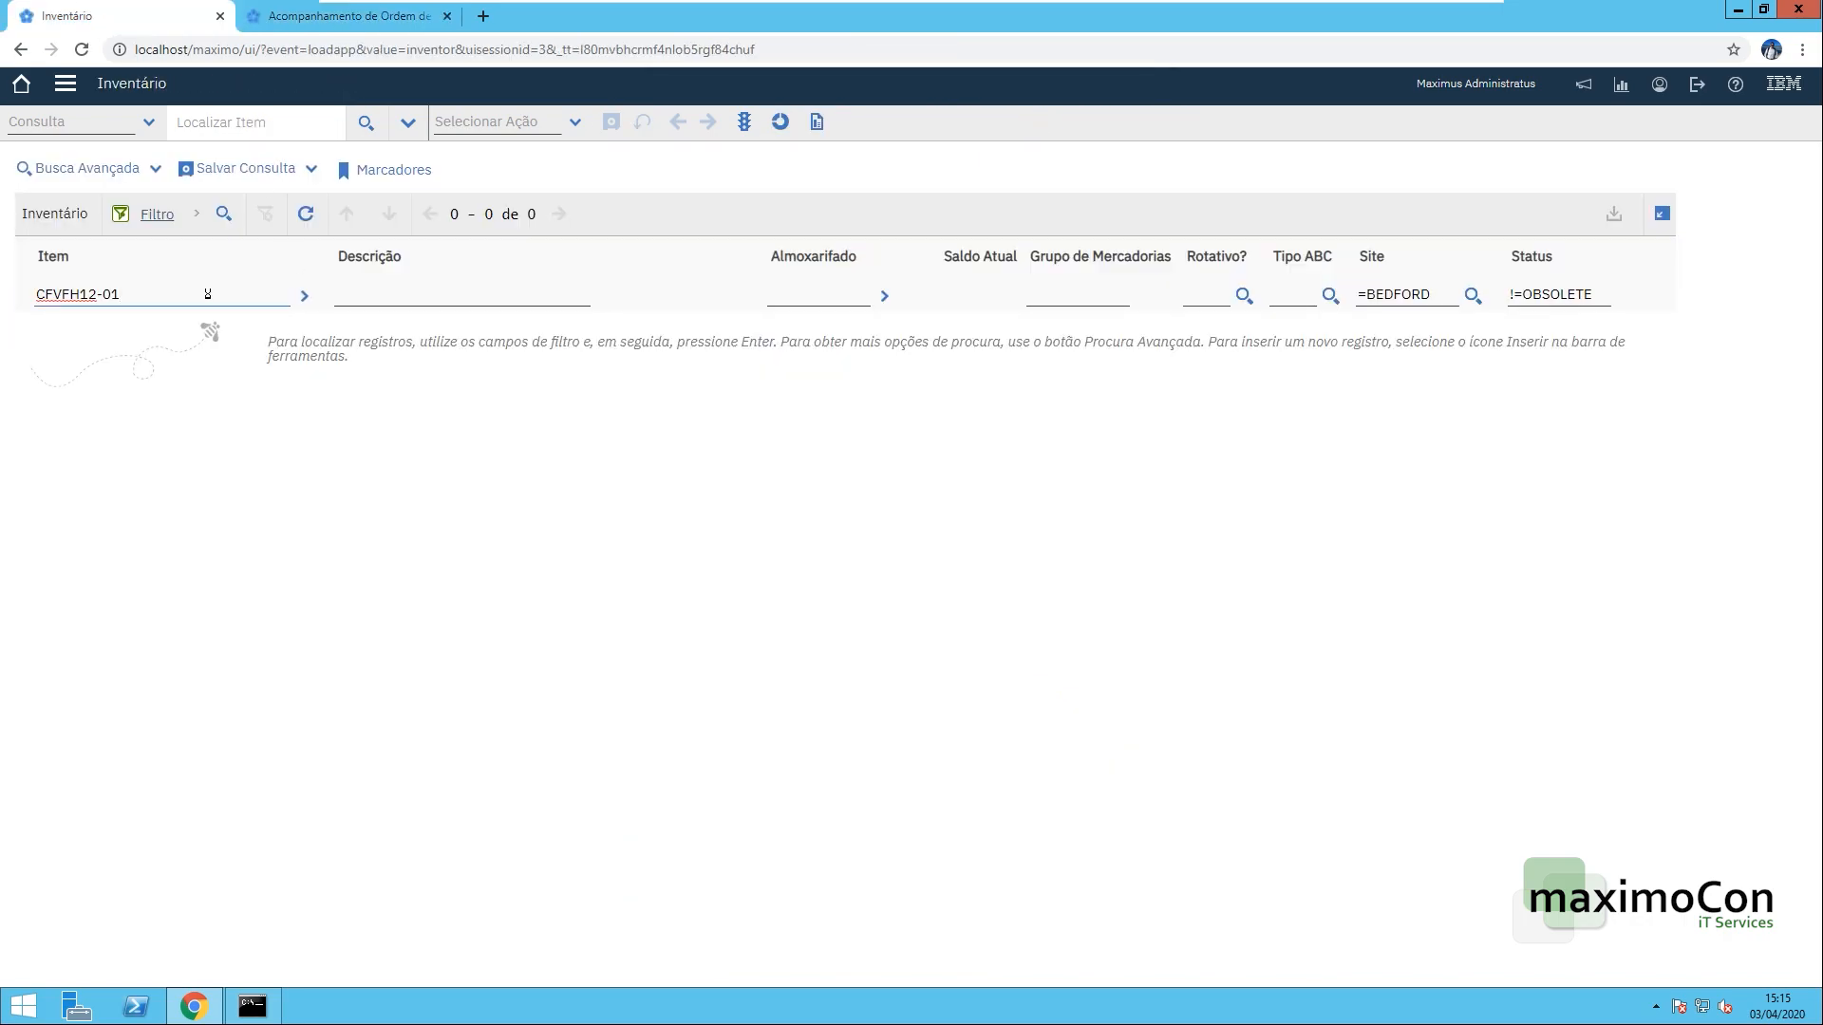
pyautogui.press('Return')
pyautogui.click(103, 329)
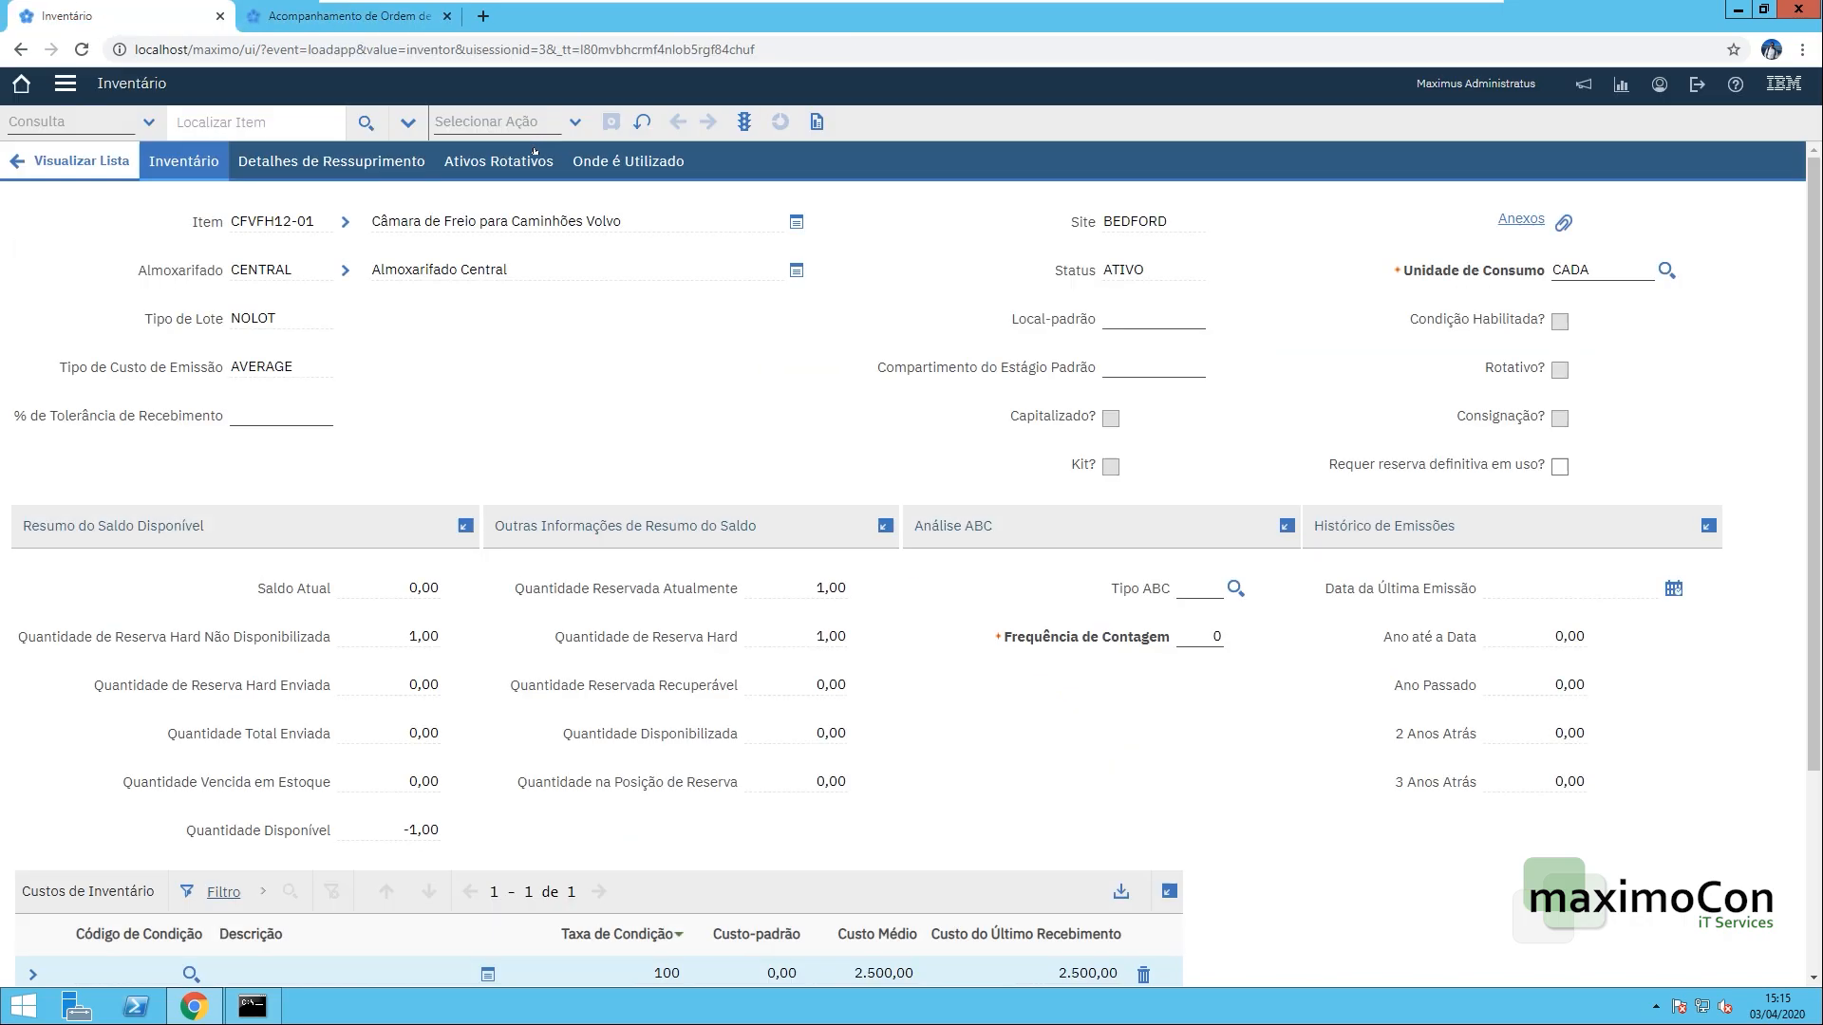
# - Check the purchase orders and requisitions in CFVFH12-01's item availability and close the view
pyautogui.click(535, 121)
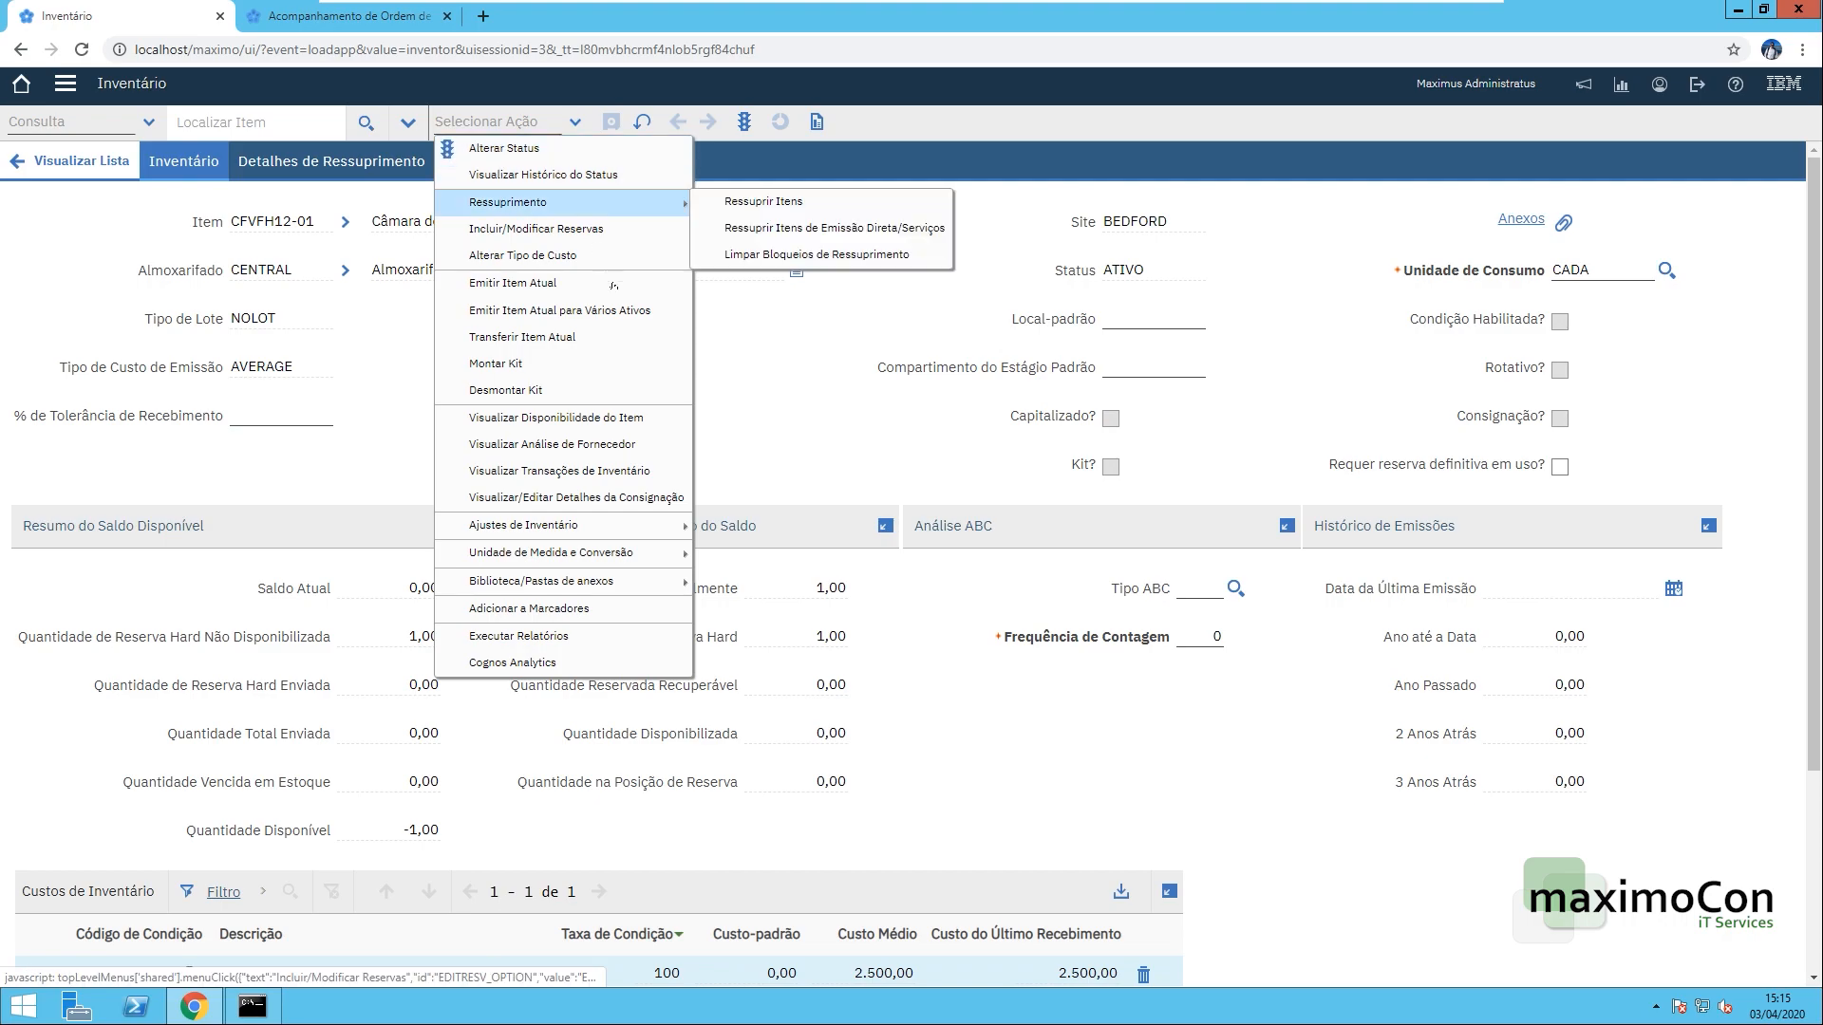
pyautogui.click(592, 419)
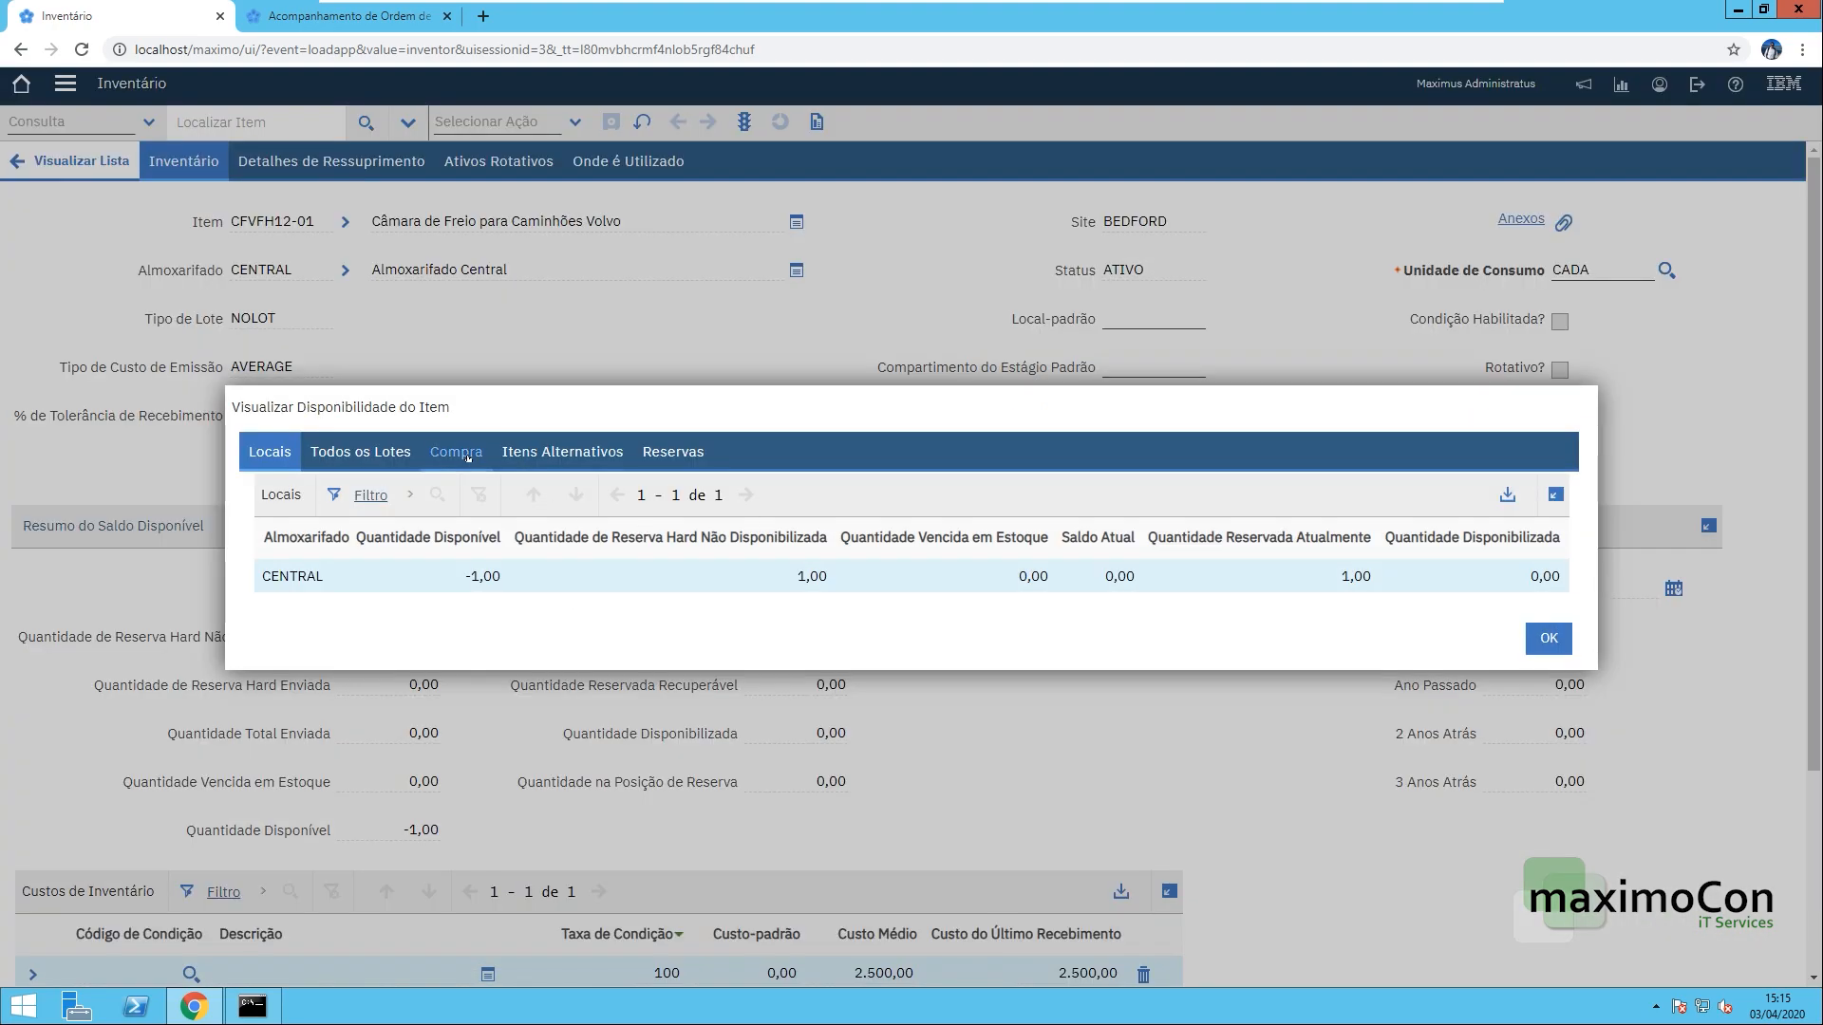
pyautogui.click(759, 273)
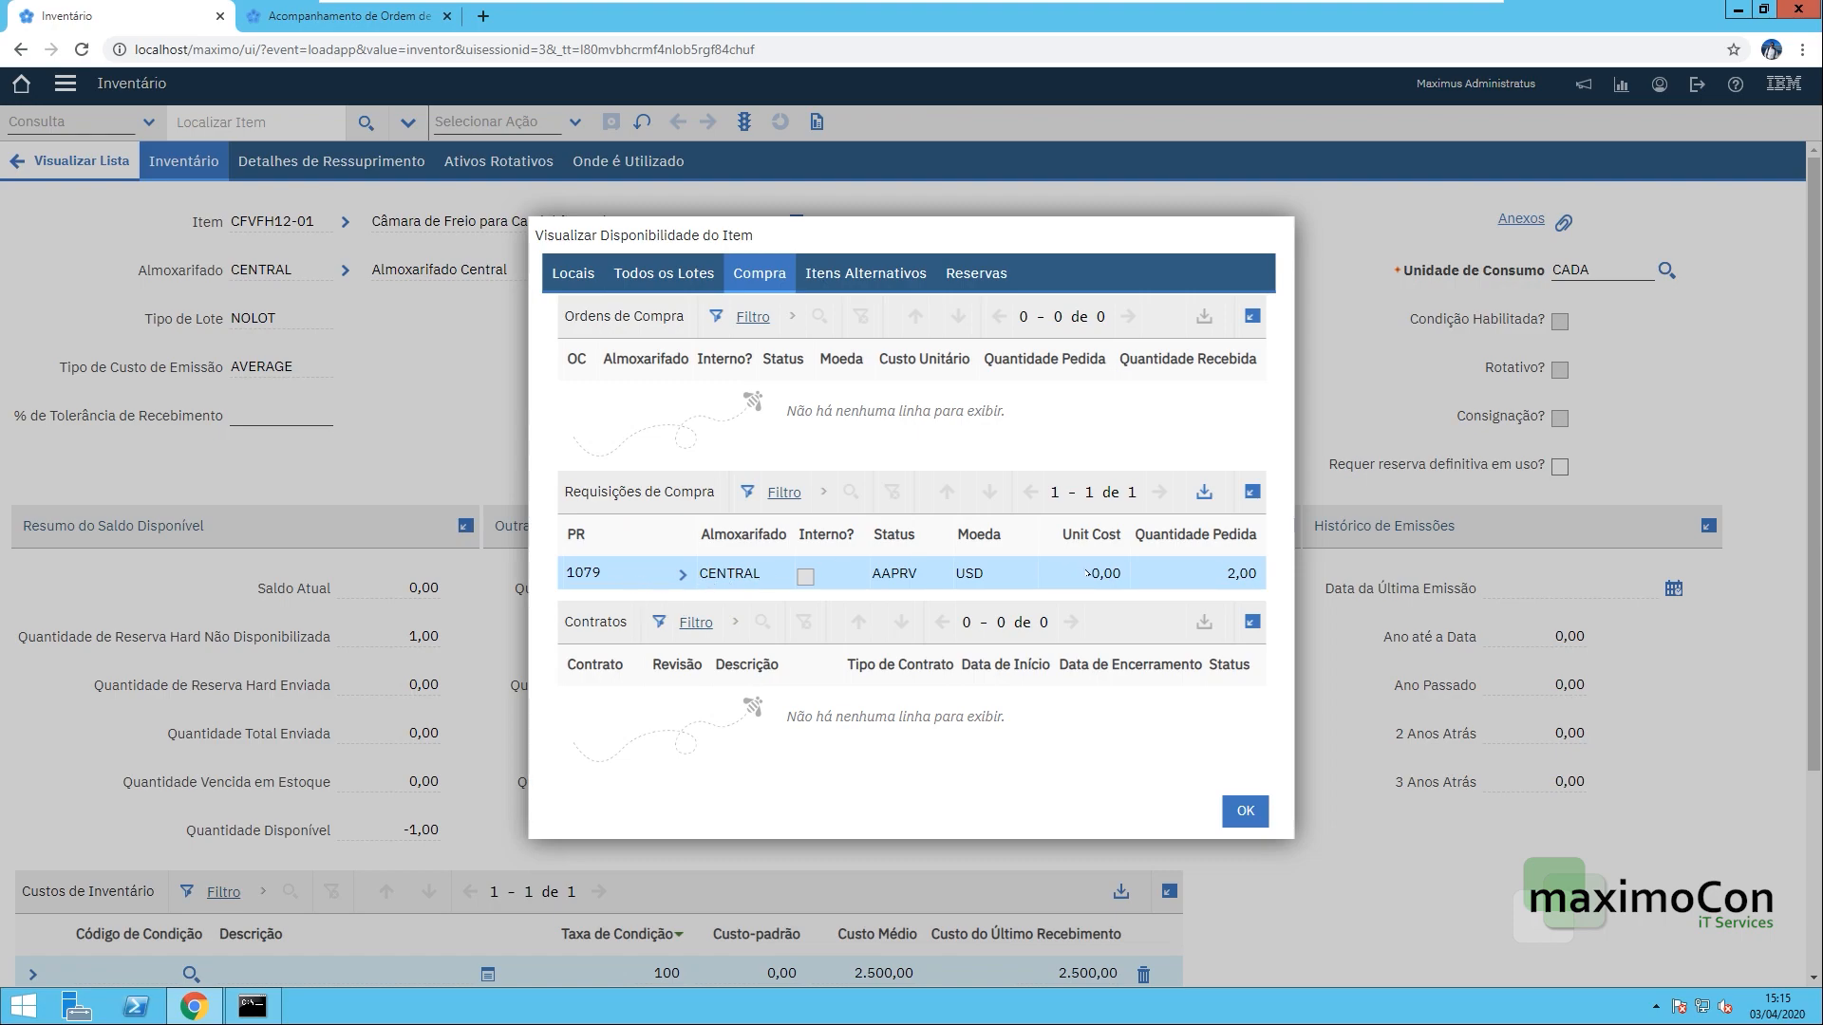
pyautogui.click(1245, 811)
# - Review CFVFH12-01's restocking details and compare them with the quantity ordered on its purchase requisition
pyautogui.click(332, 161)
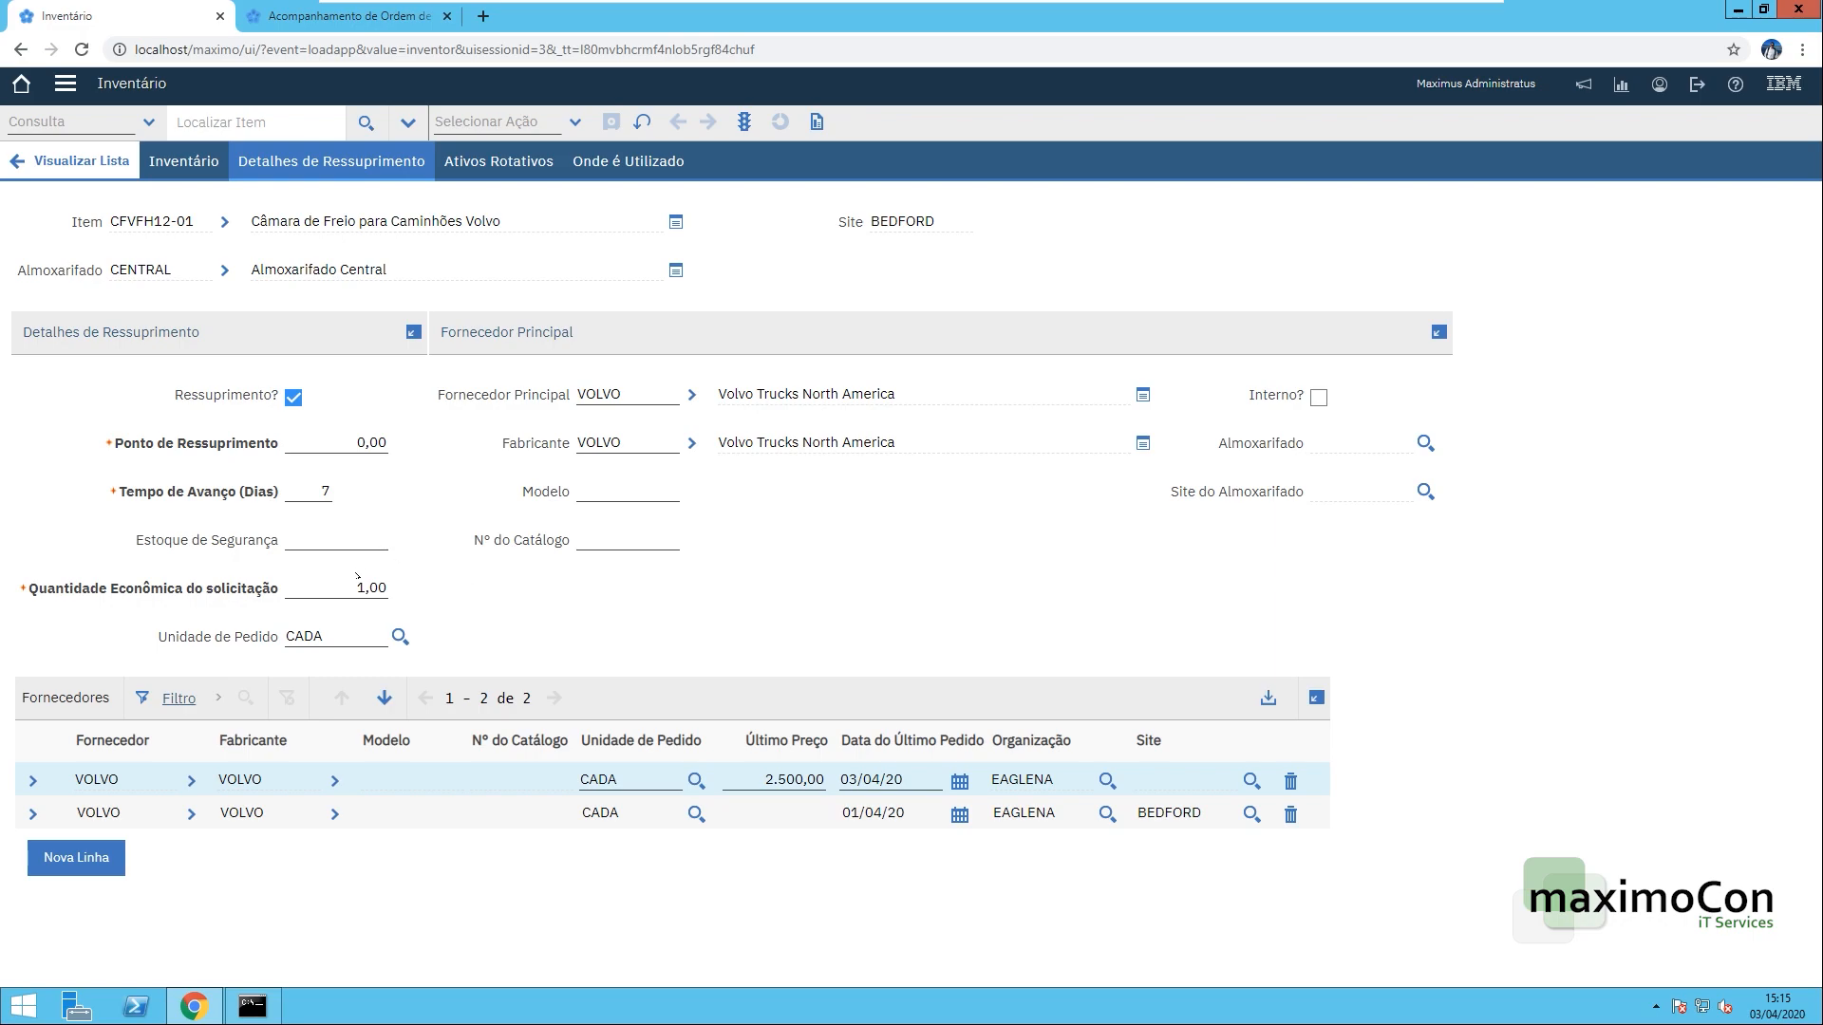
pyautogui.click(545, 124)
pyautogui.click(550, 410)
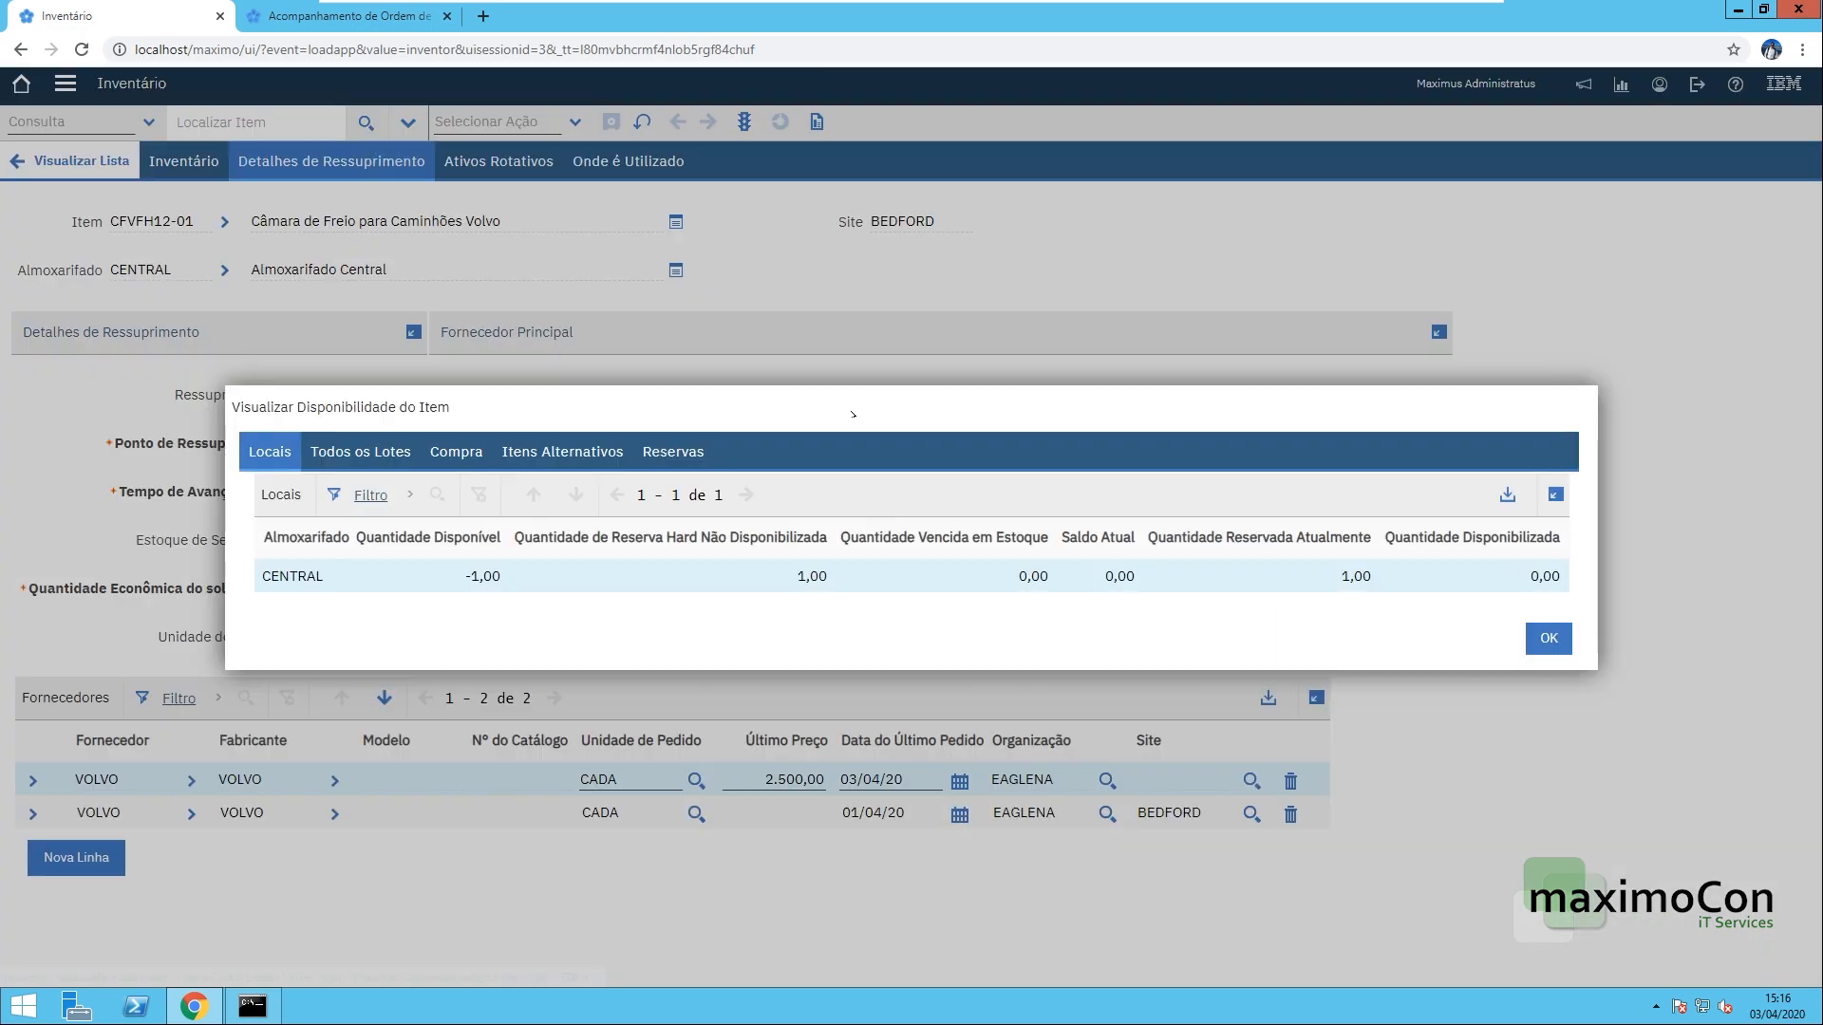
pyautogui.click(456, 452)
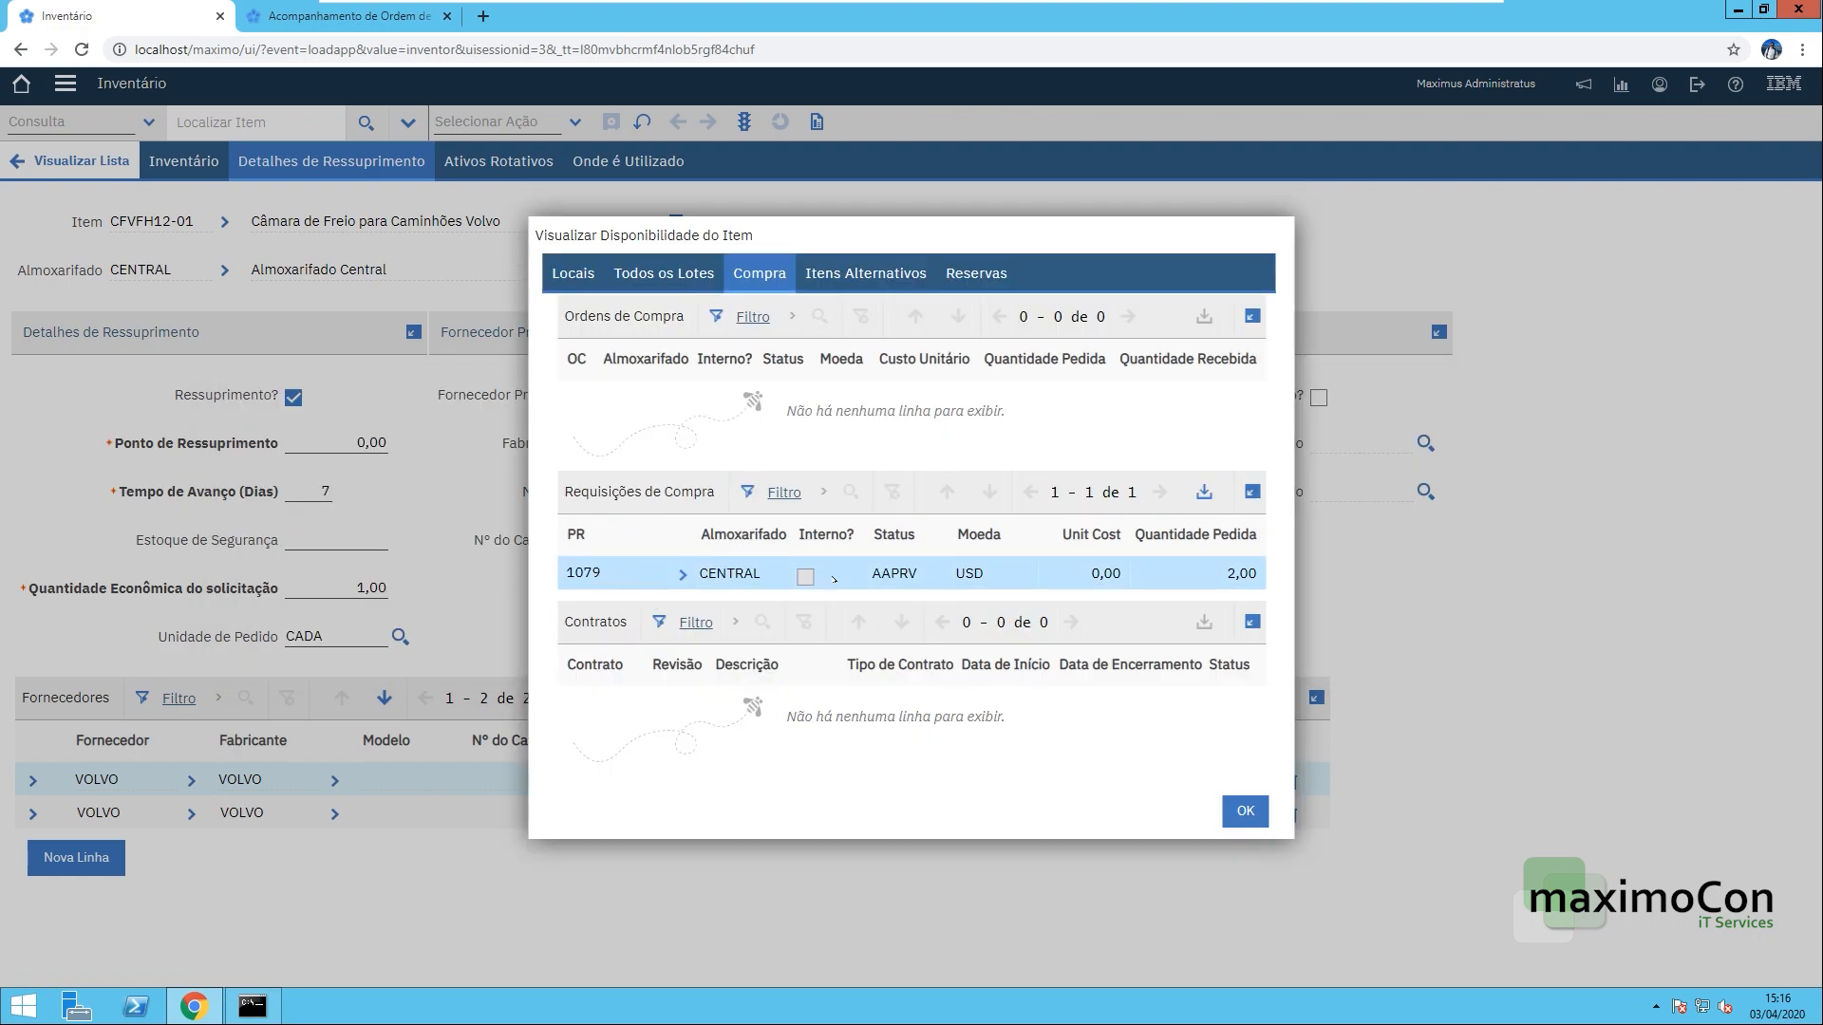
pyautogui.press('Escape')
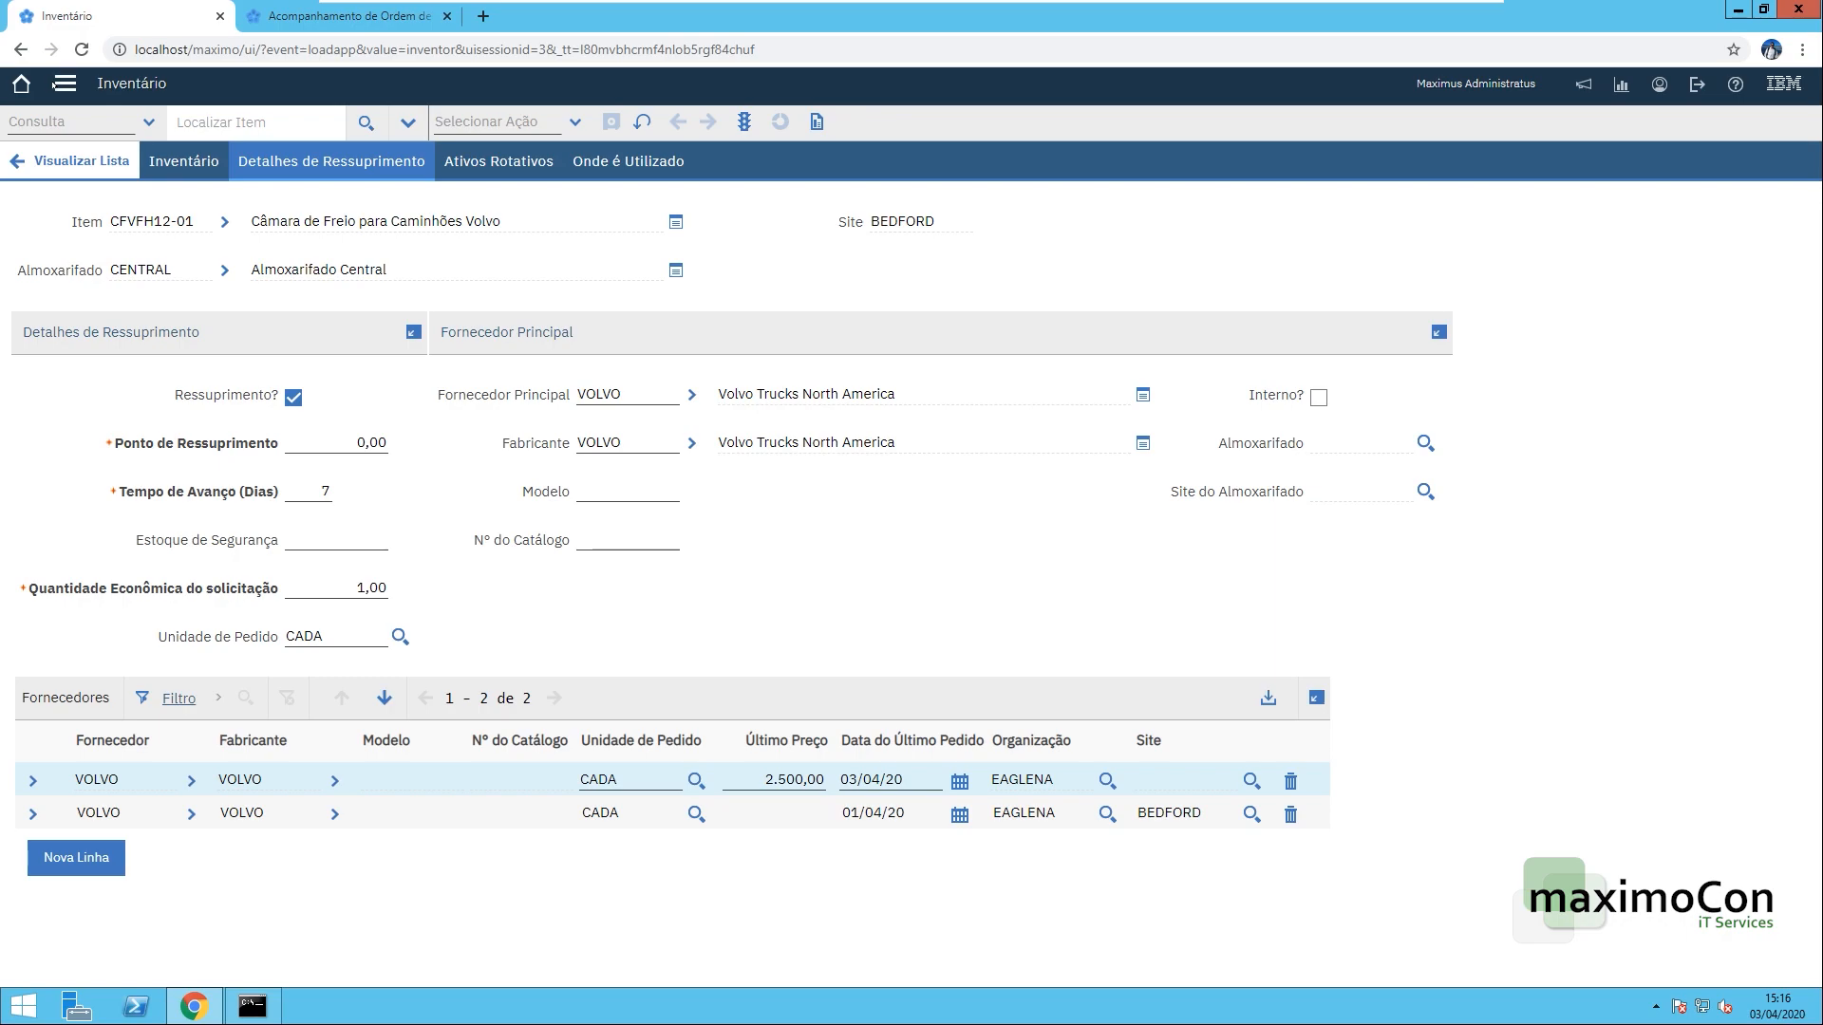
# - Return to the Organizações application and open the EAGLENA organization record
pyautogui.click(65, 84)
pyautogui.moveTo(81, 163)
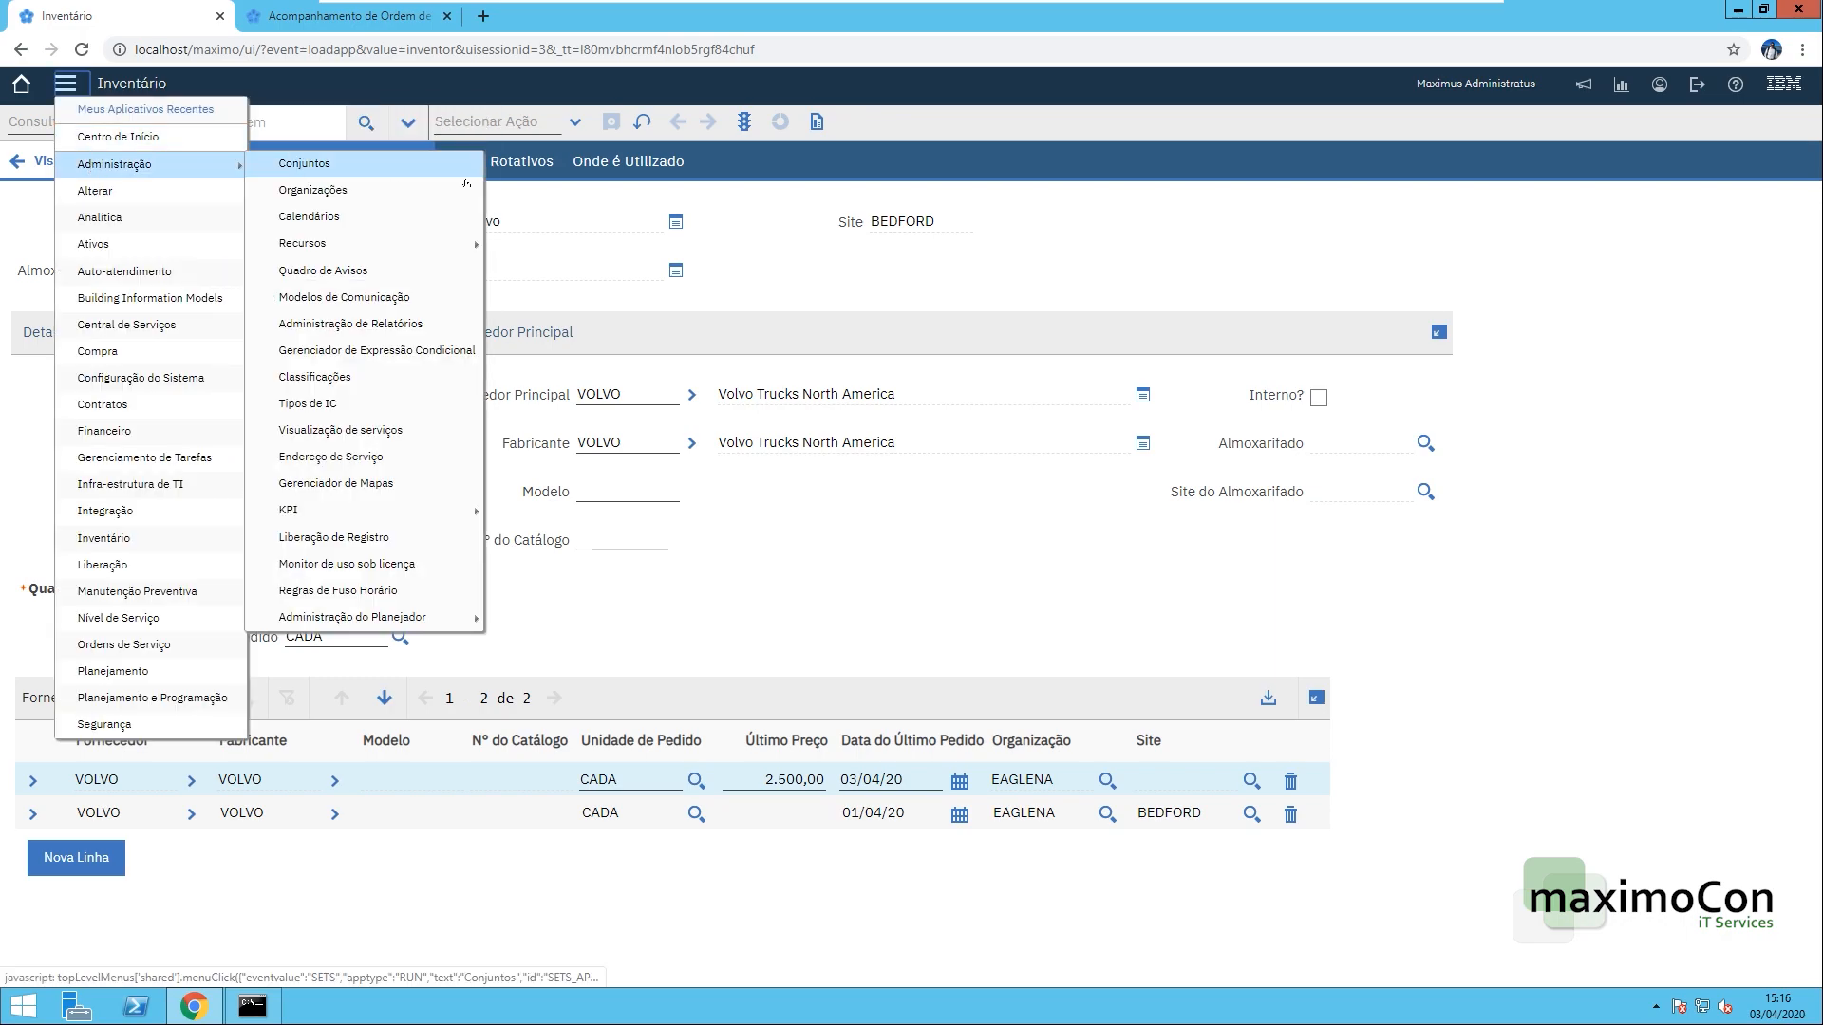
pyautogui.click(411, 193)
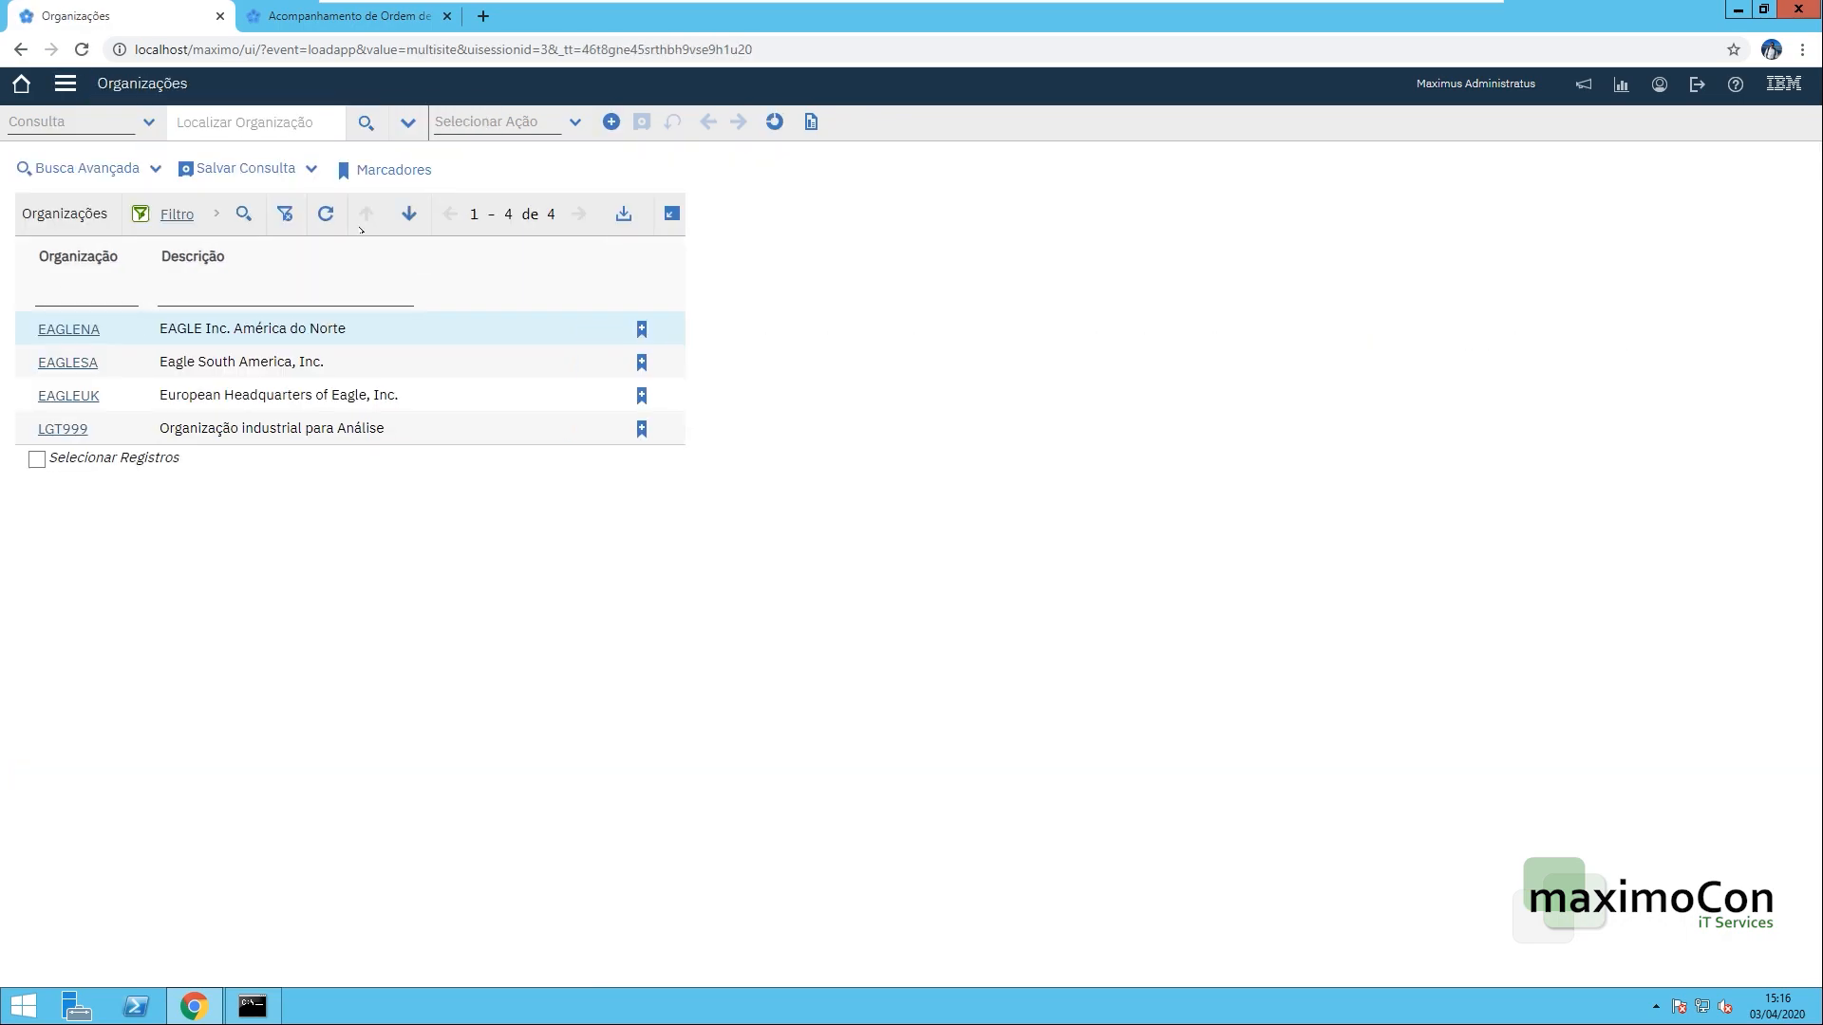
pyautogui.click(76, 328)
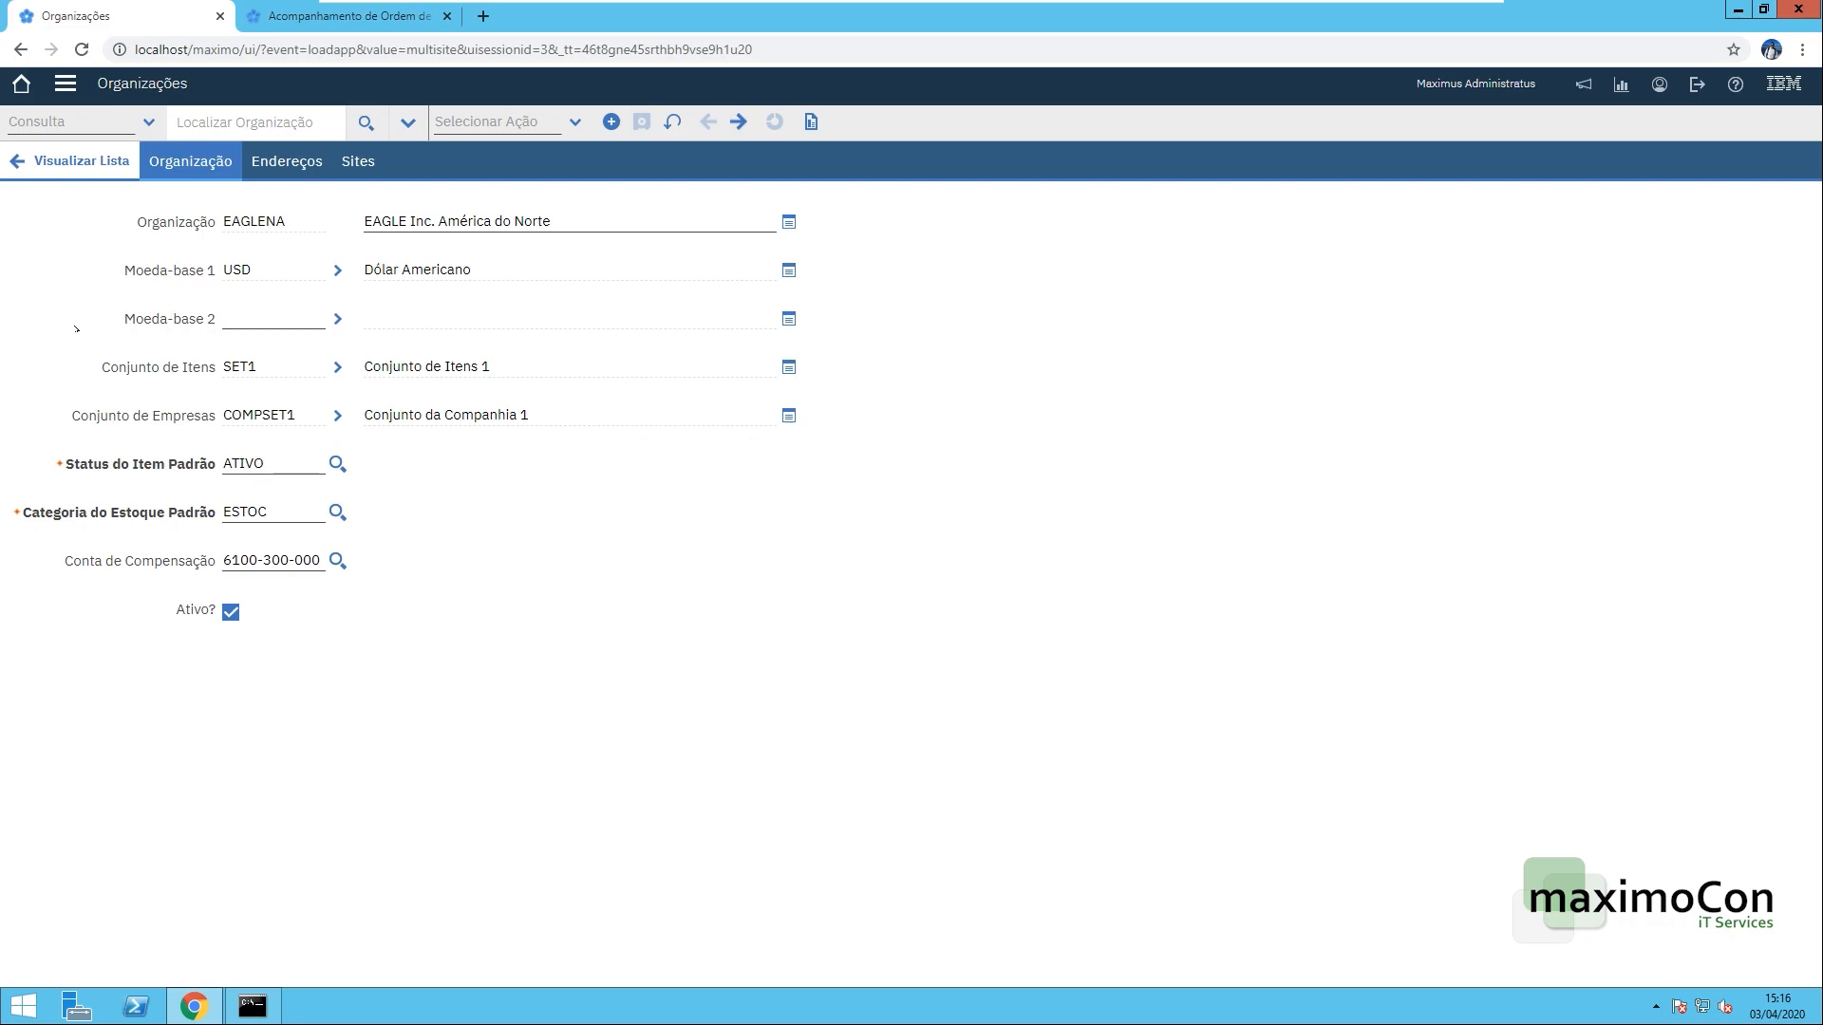
# - Examine how EAGLENA's restocking options create external and internal requests, check the lead time buffer, and cancel
pyautogui.click(493, 128)
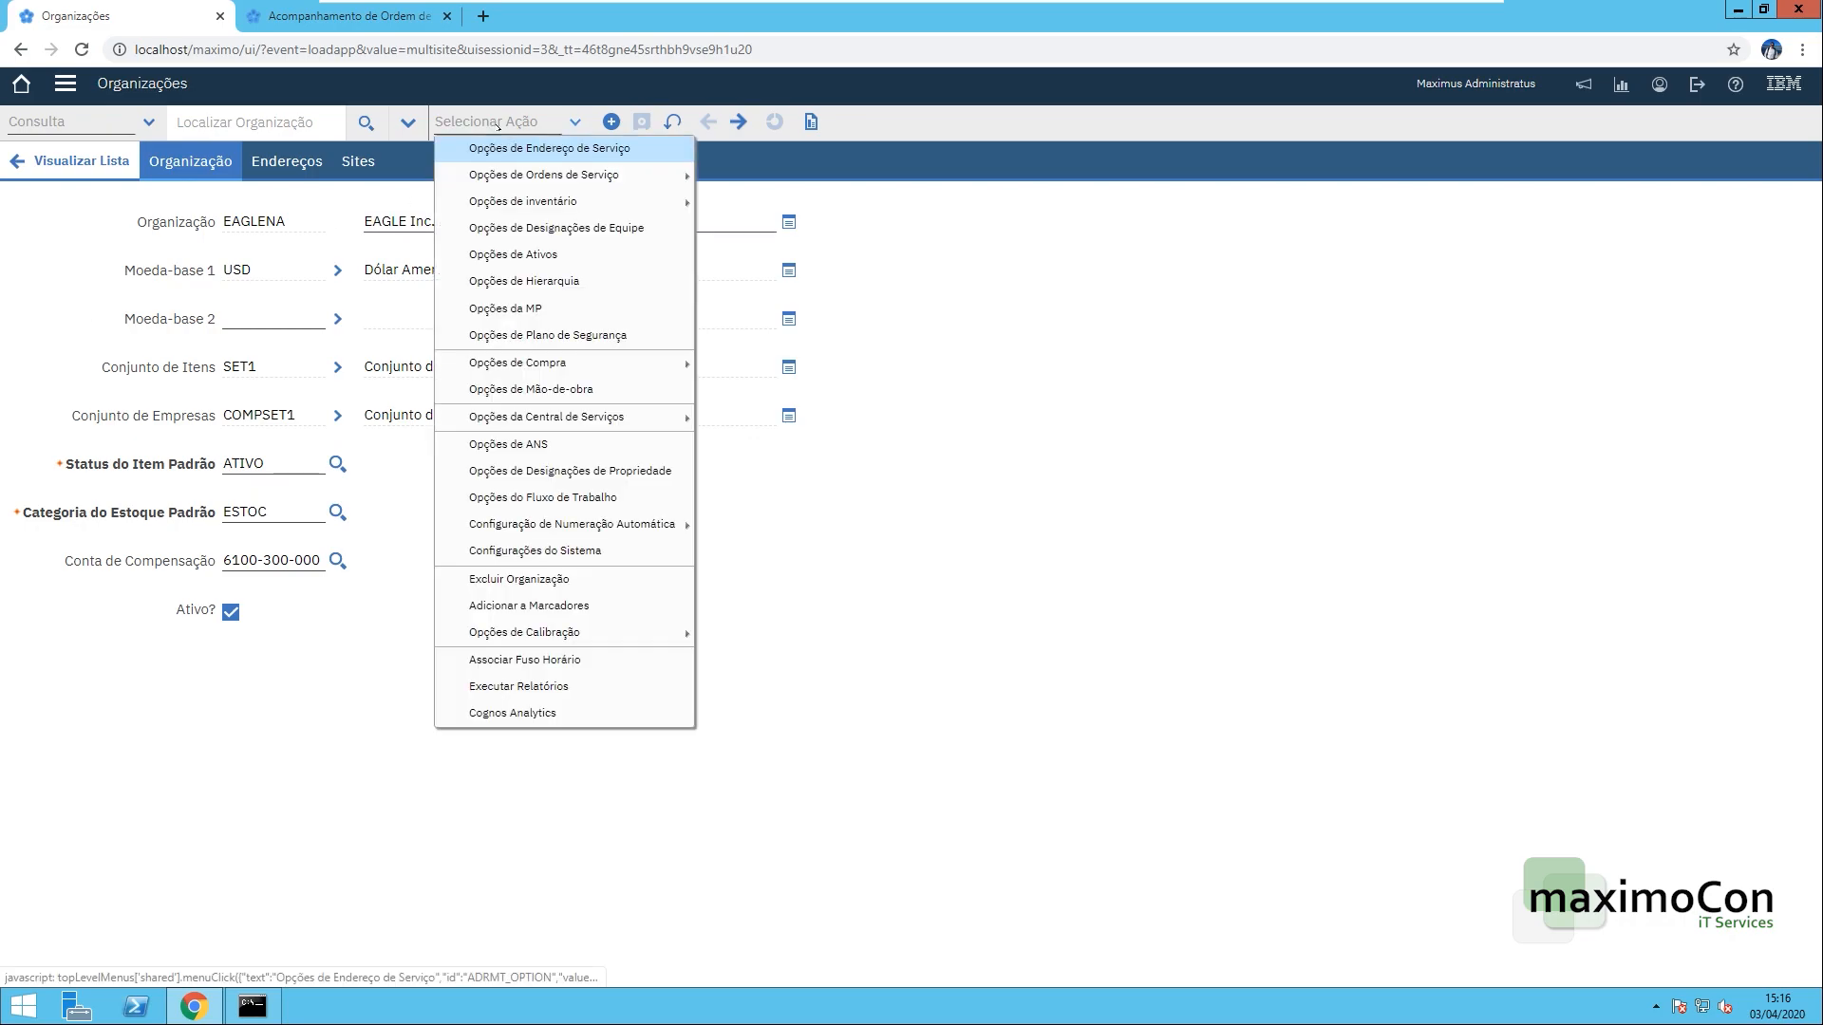
pyautogui.moveTo(524, 179)
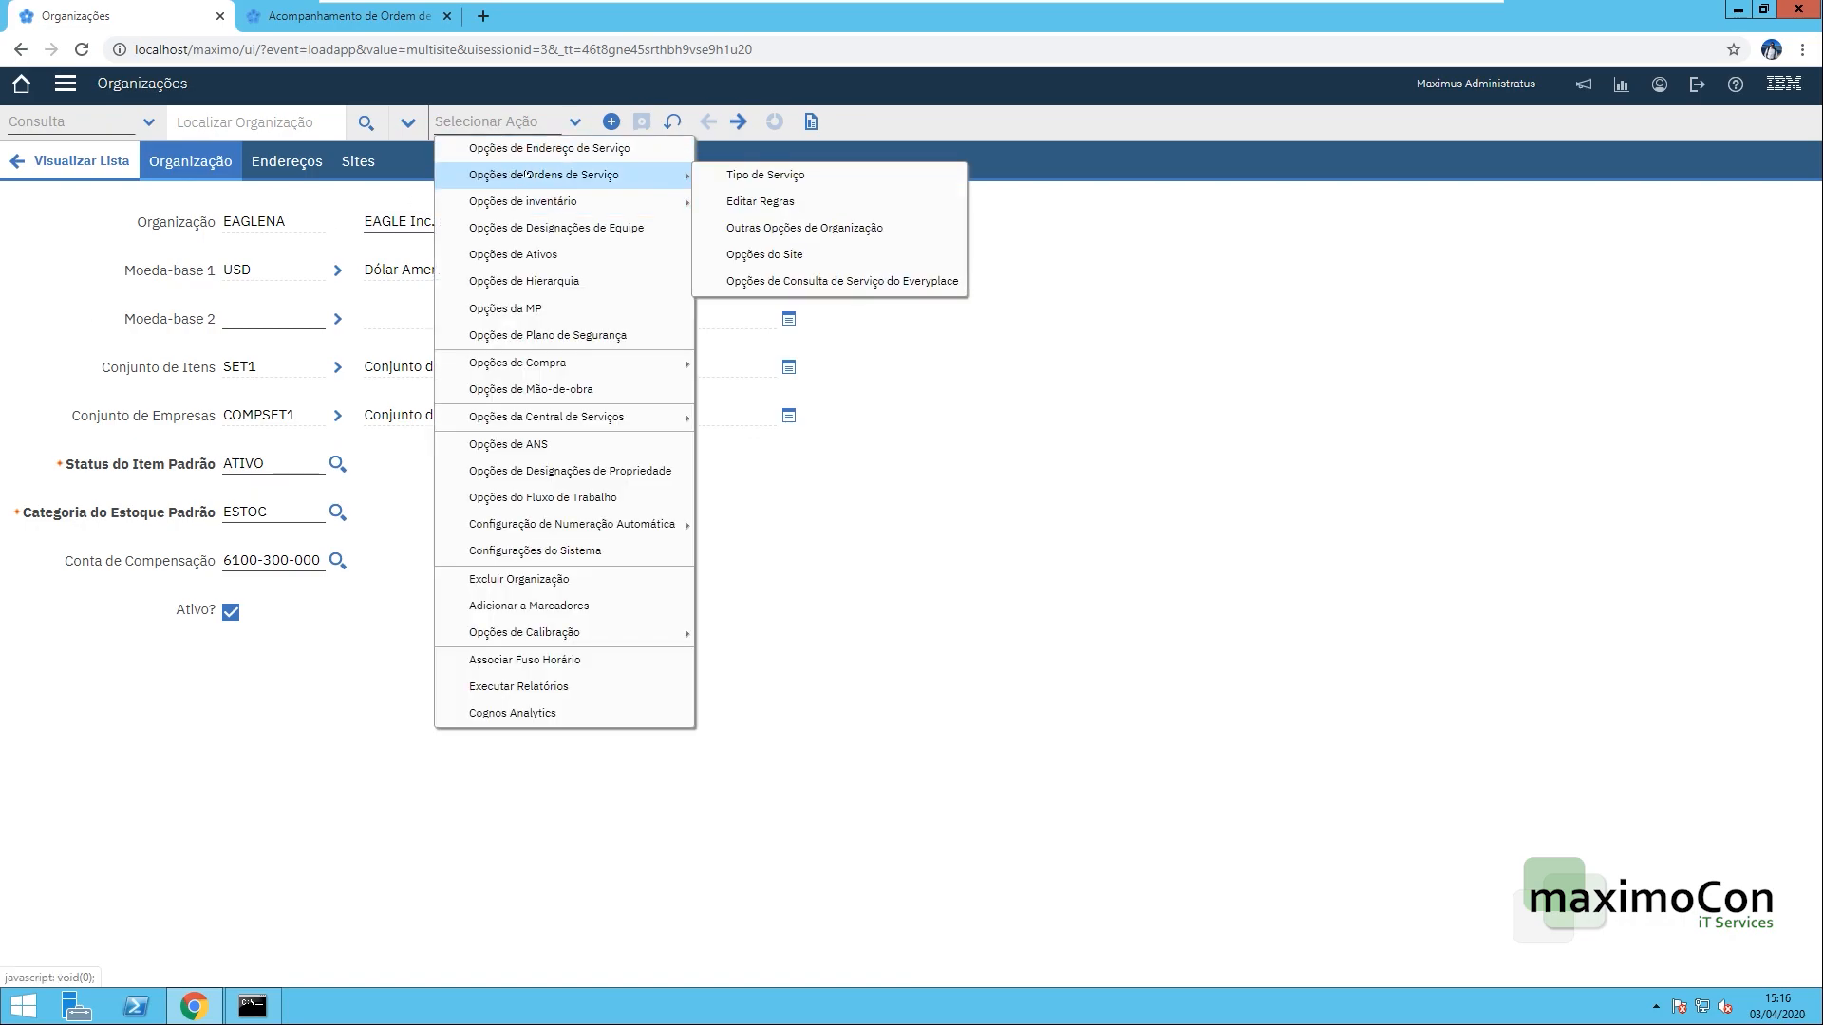
pyautogui.click(794, 225)
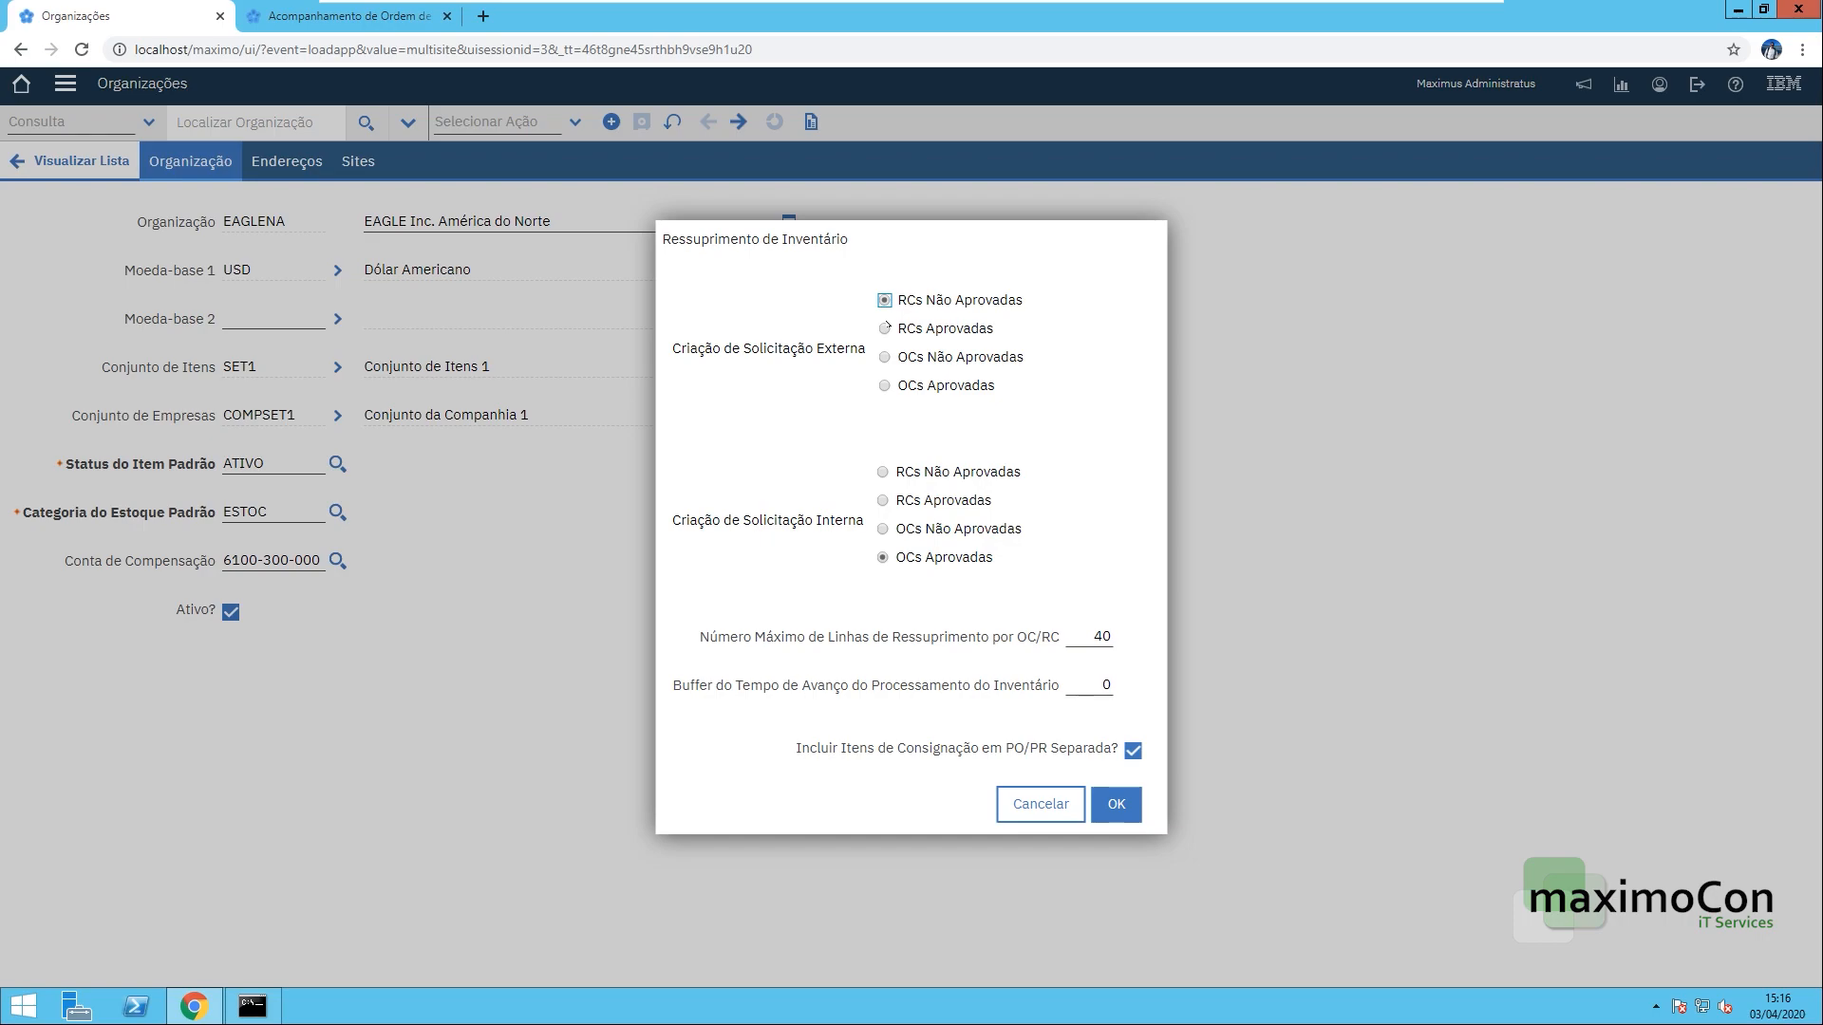
pyautogui.click(1104, 696)
pyautogui.click(1063, 801)
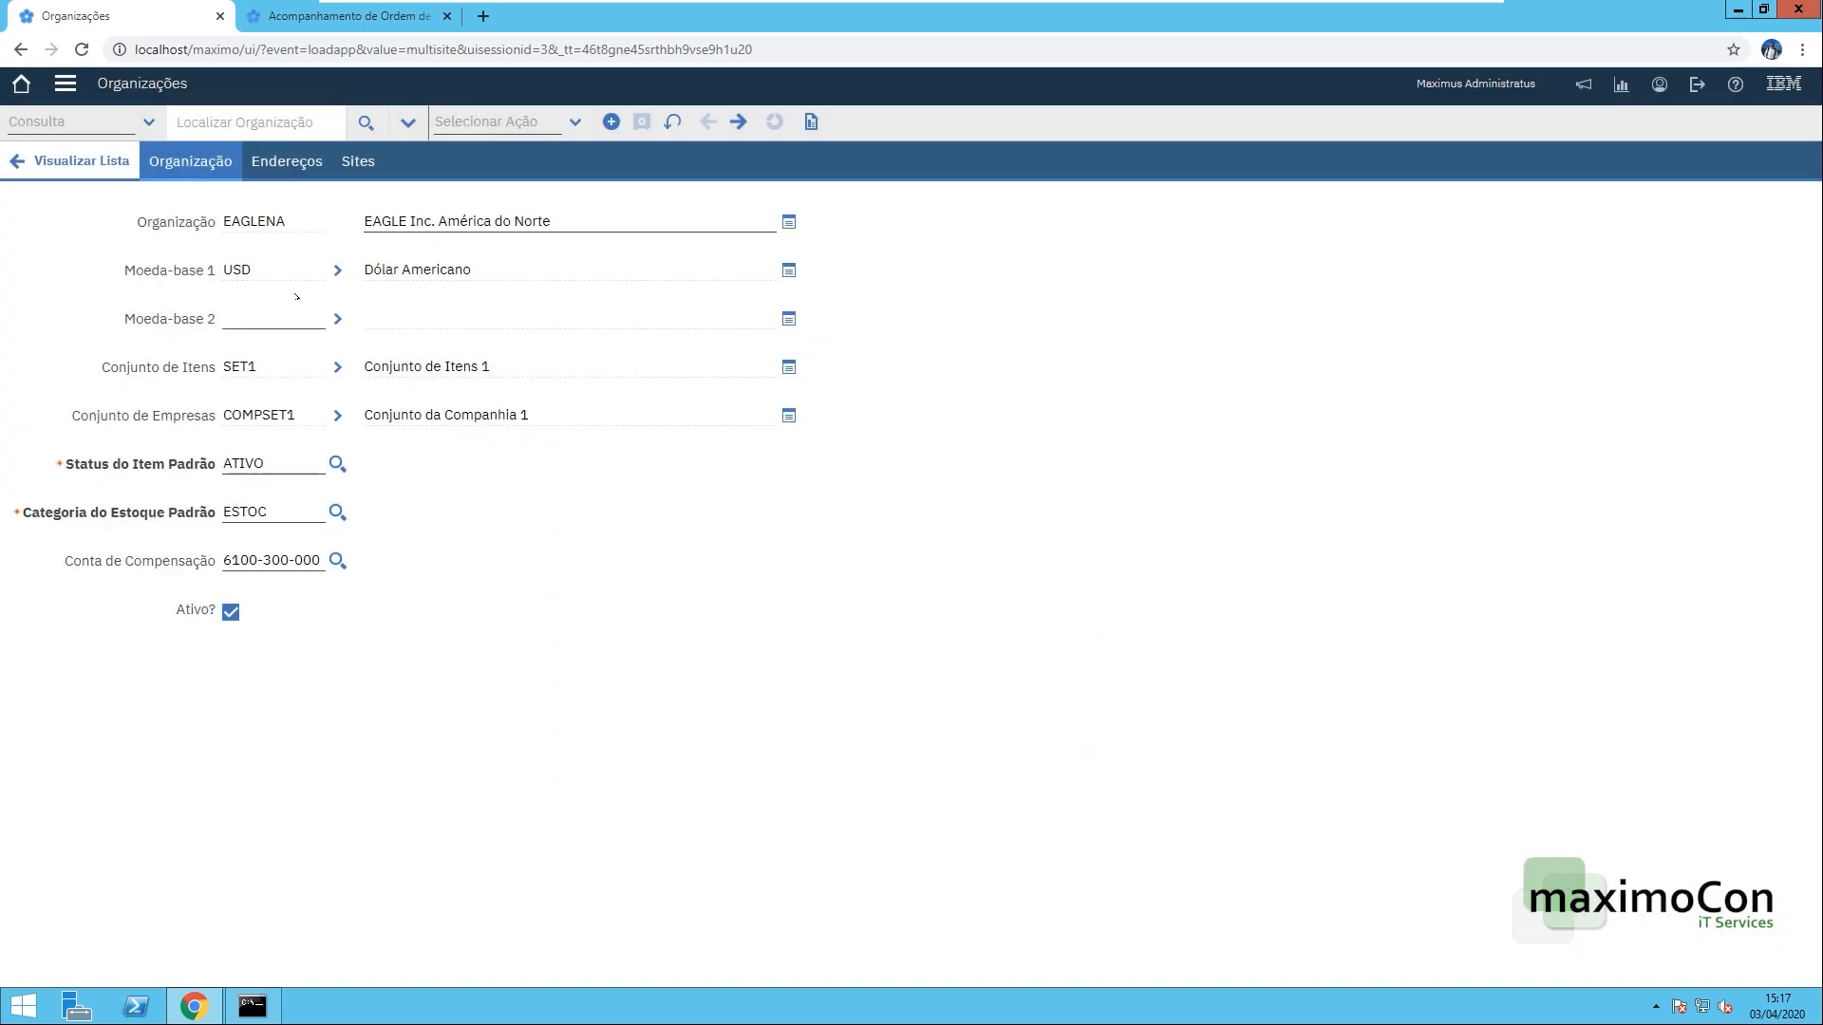
# - Switch from Organizações to the Requisições de Compra application
pyautogui.click(65, 84)
pyautogui.moveTo(185, 353)
pyautogui.moveTo(166, 406)
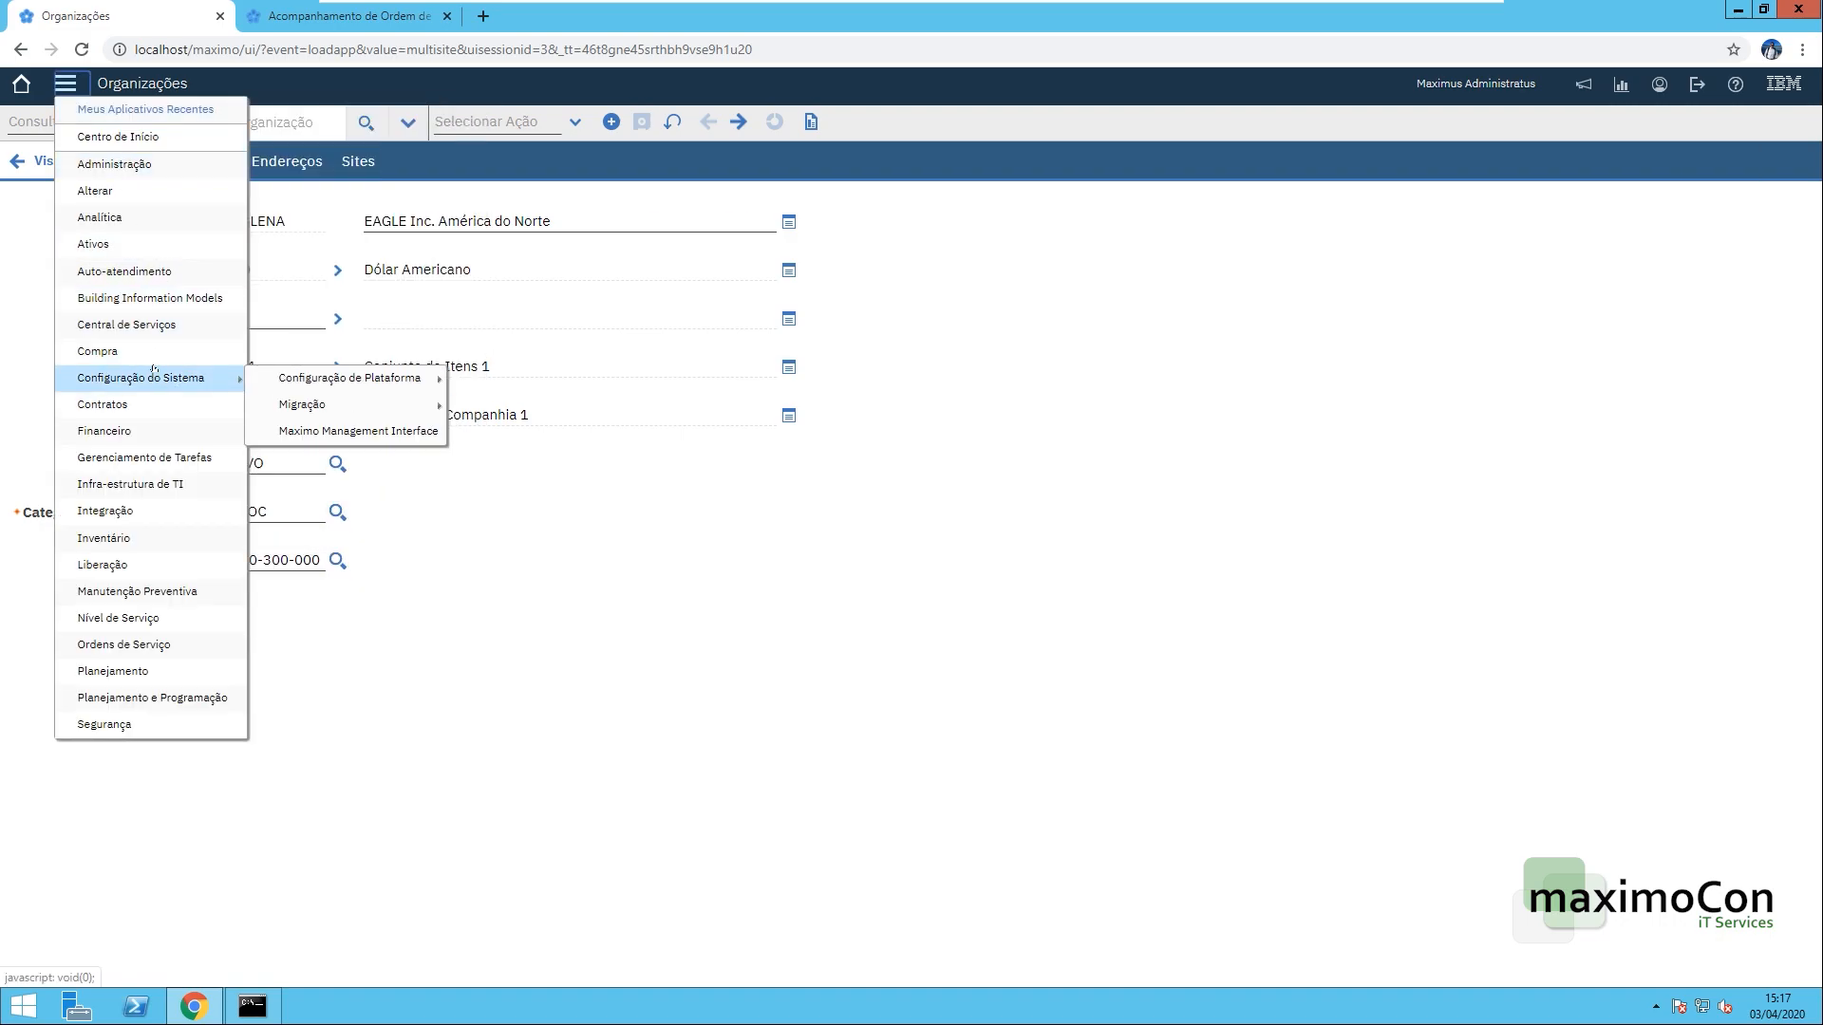
pyautogui.click(286, 352)
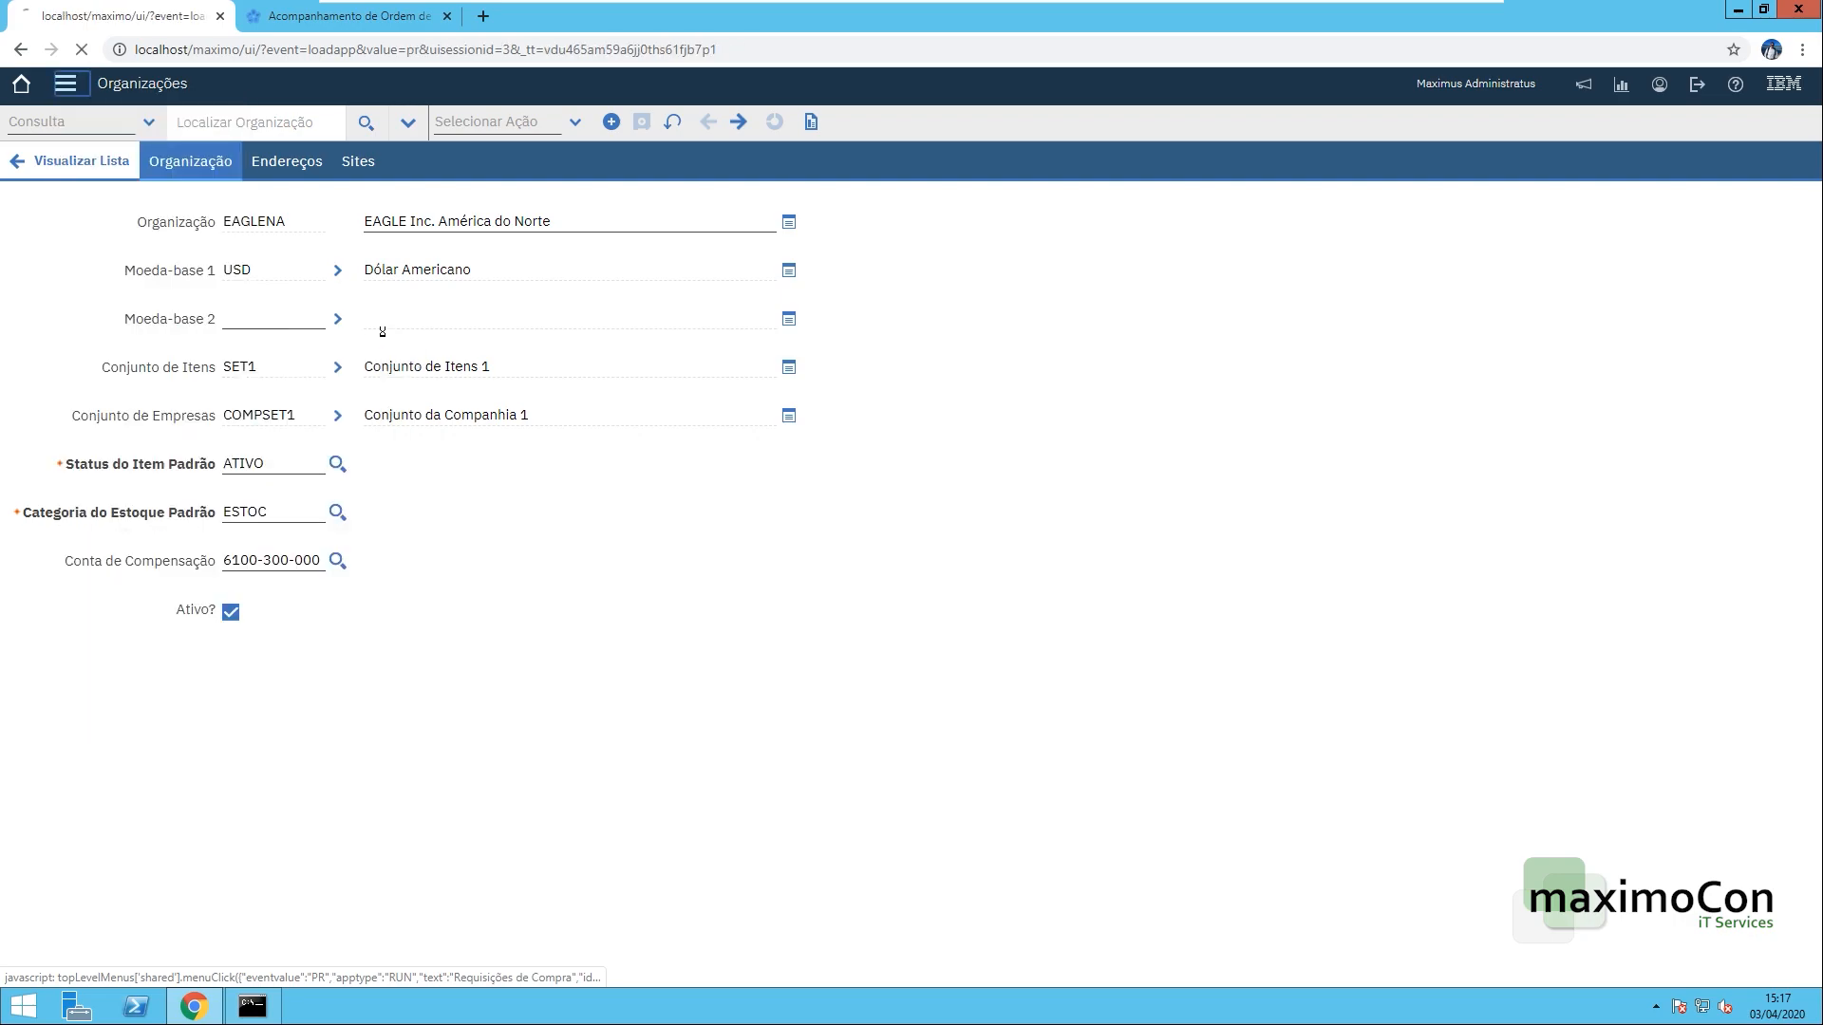
# - Look up the purchase requisition number for CFVFH12-01 through its item availability in the work order's materials
pyautogui.click(385, 19)
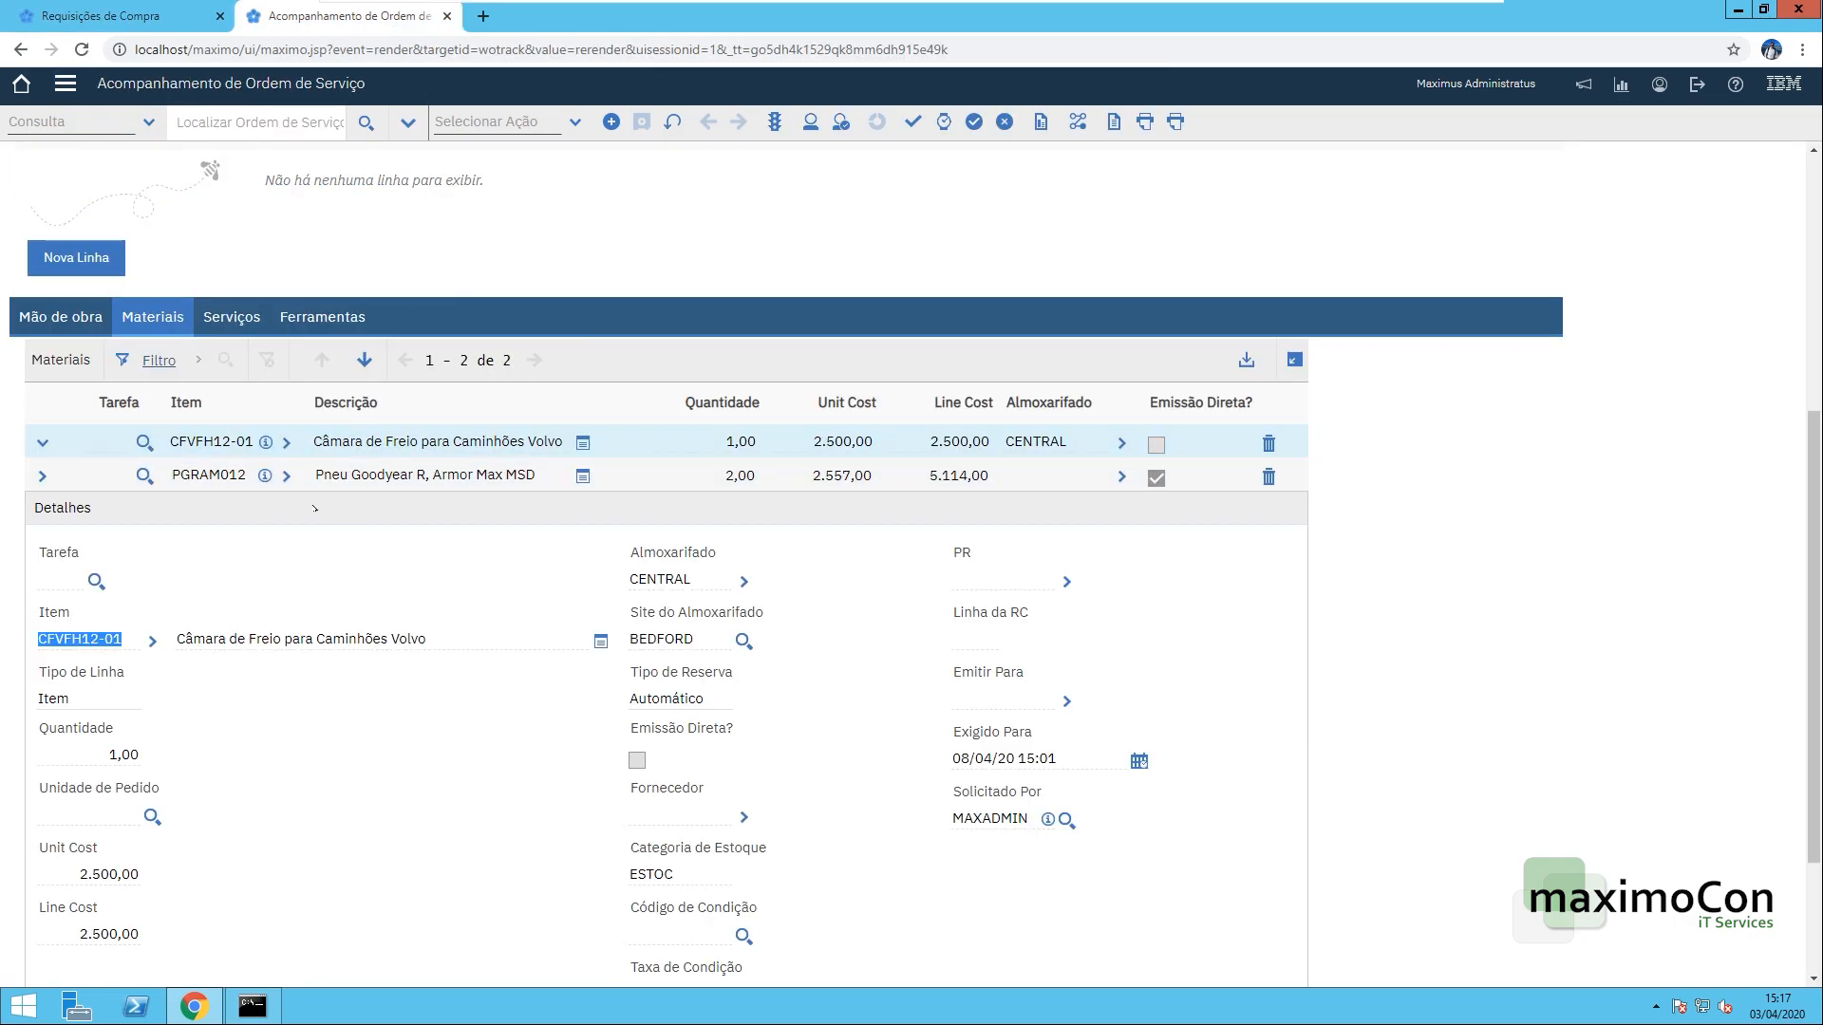
pyautogui.click(285, 443)
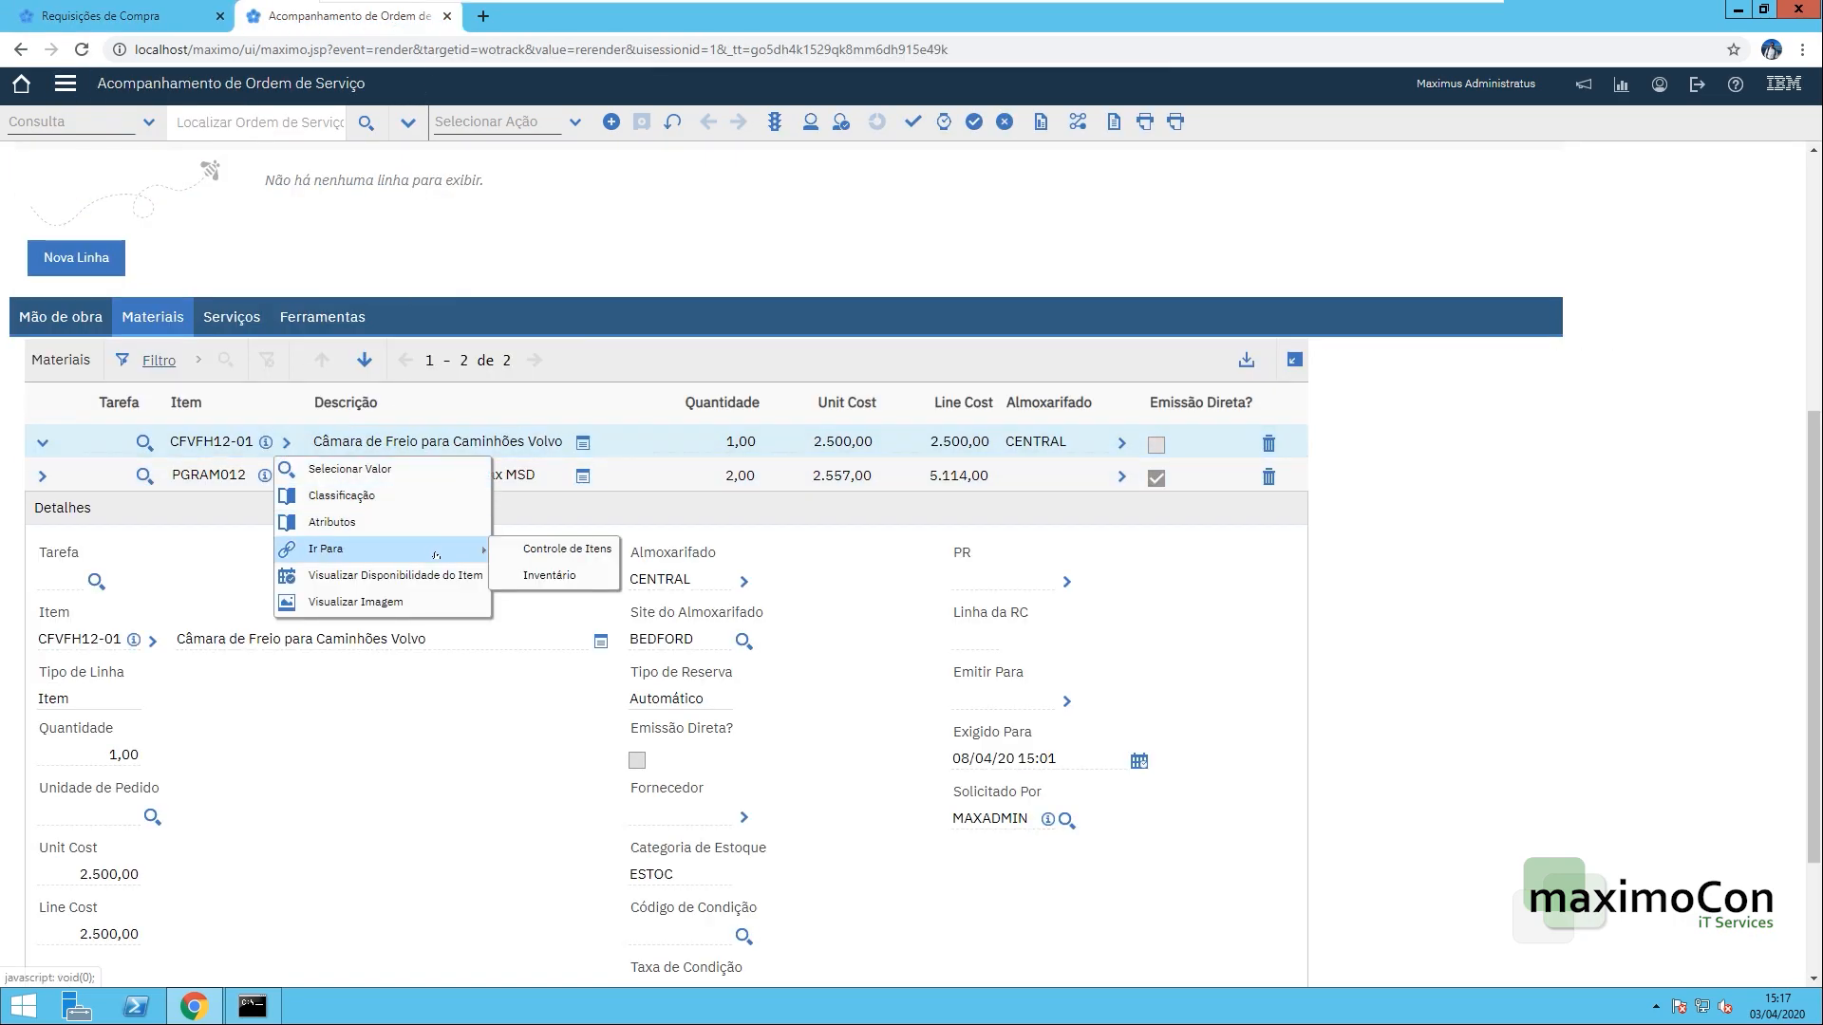
pyautogui.click(390, 575)
pyautogui.click(456, 452)
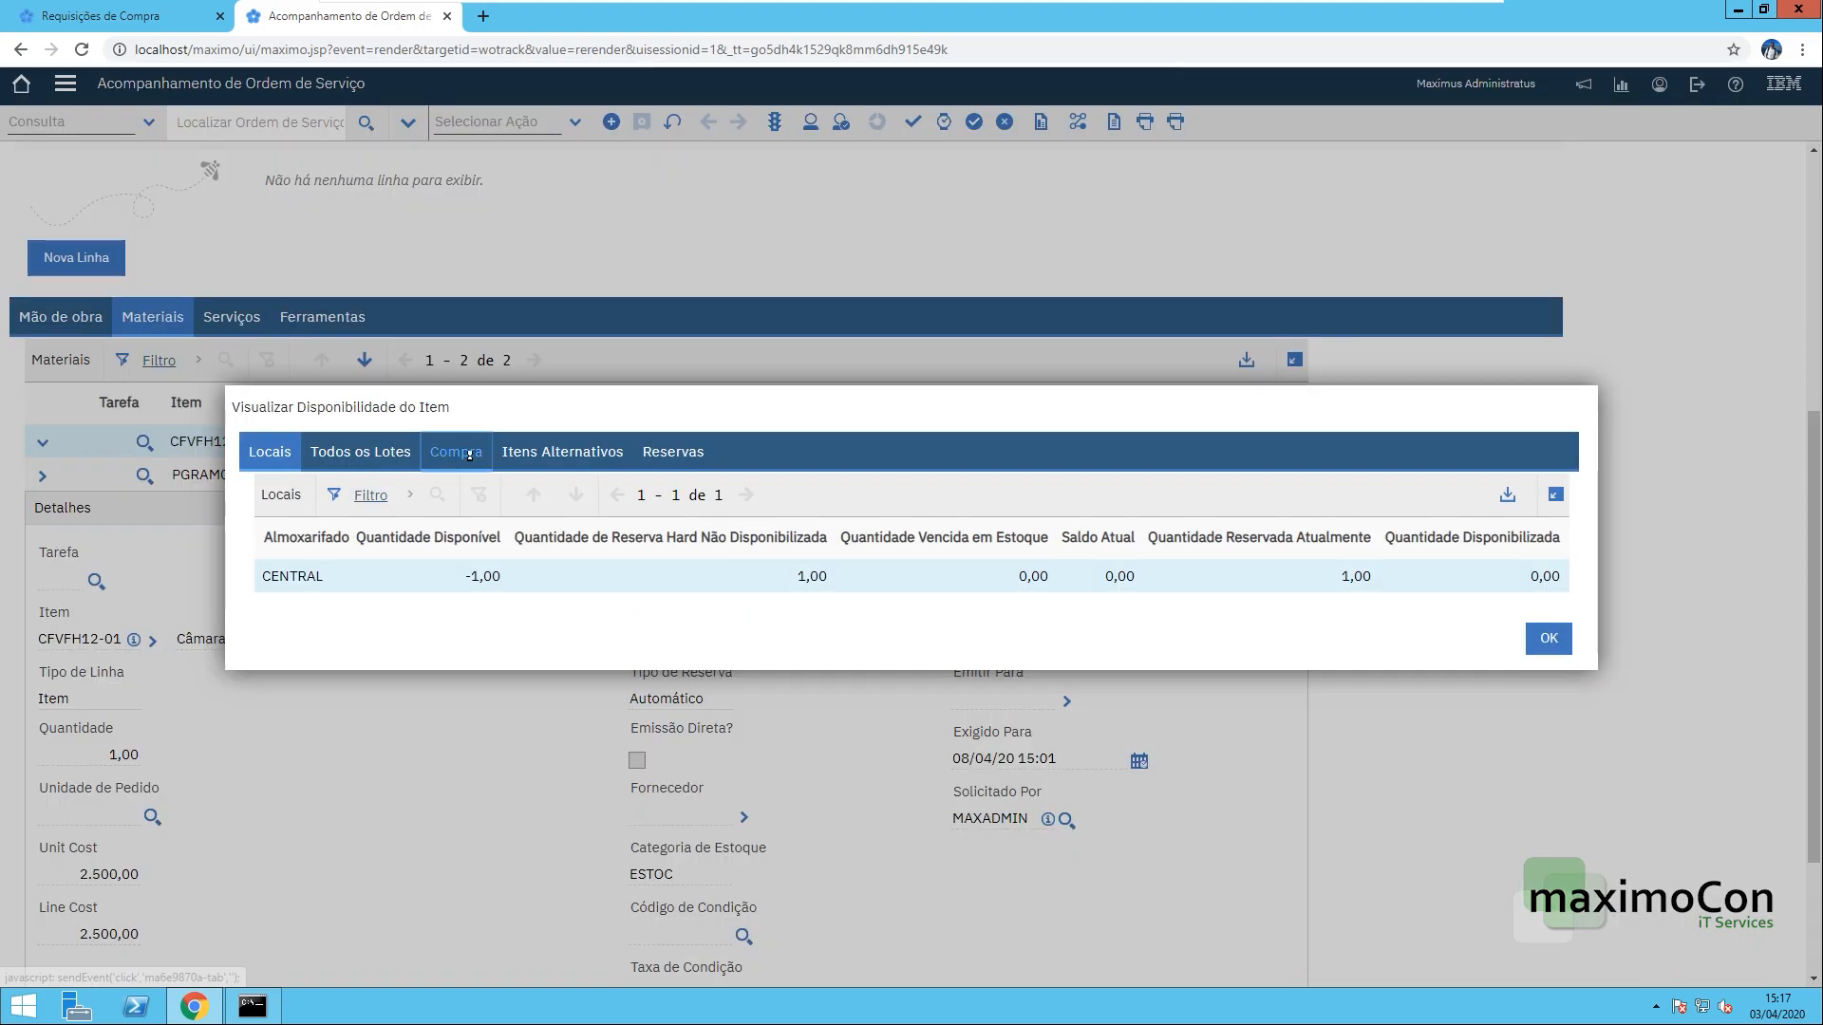
pyautogui.click(598, 574)
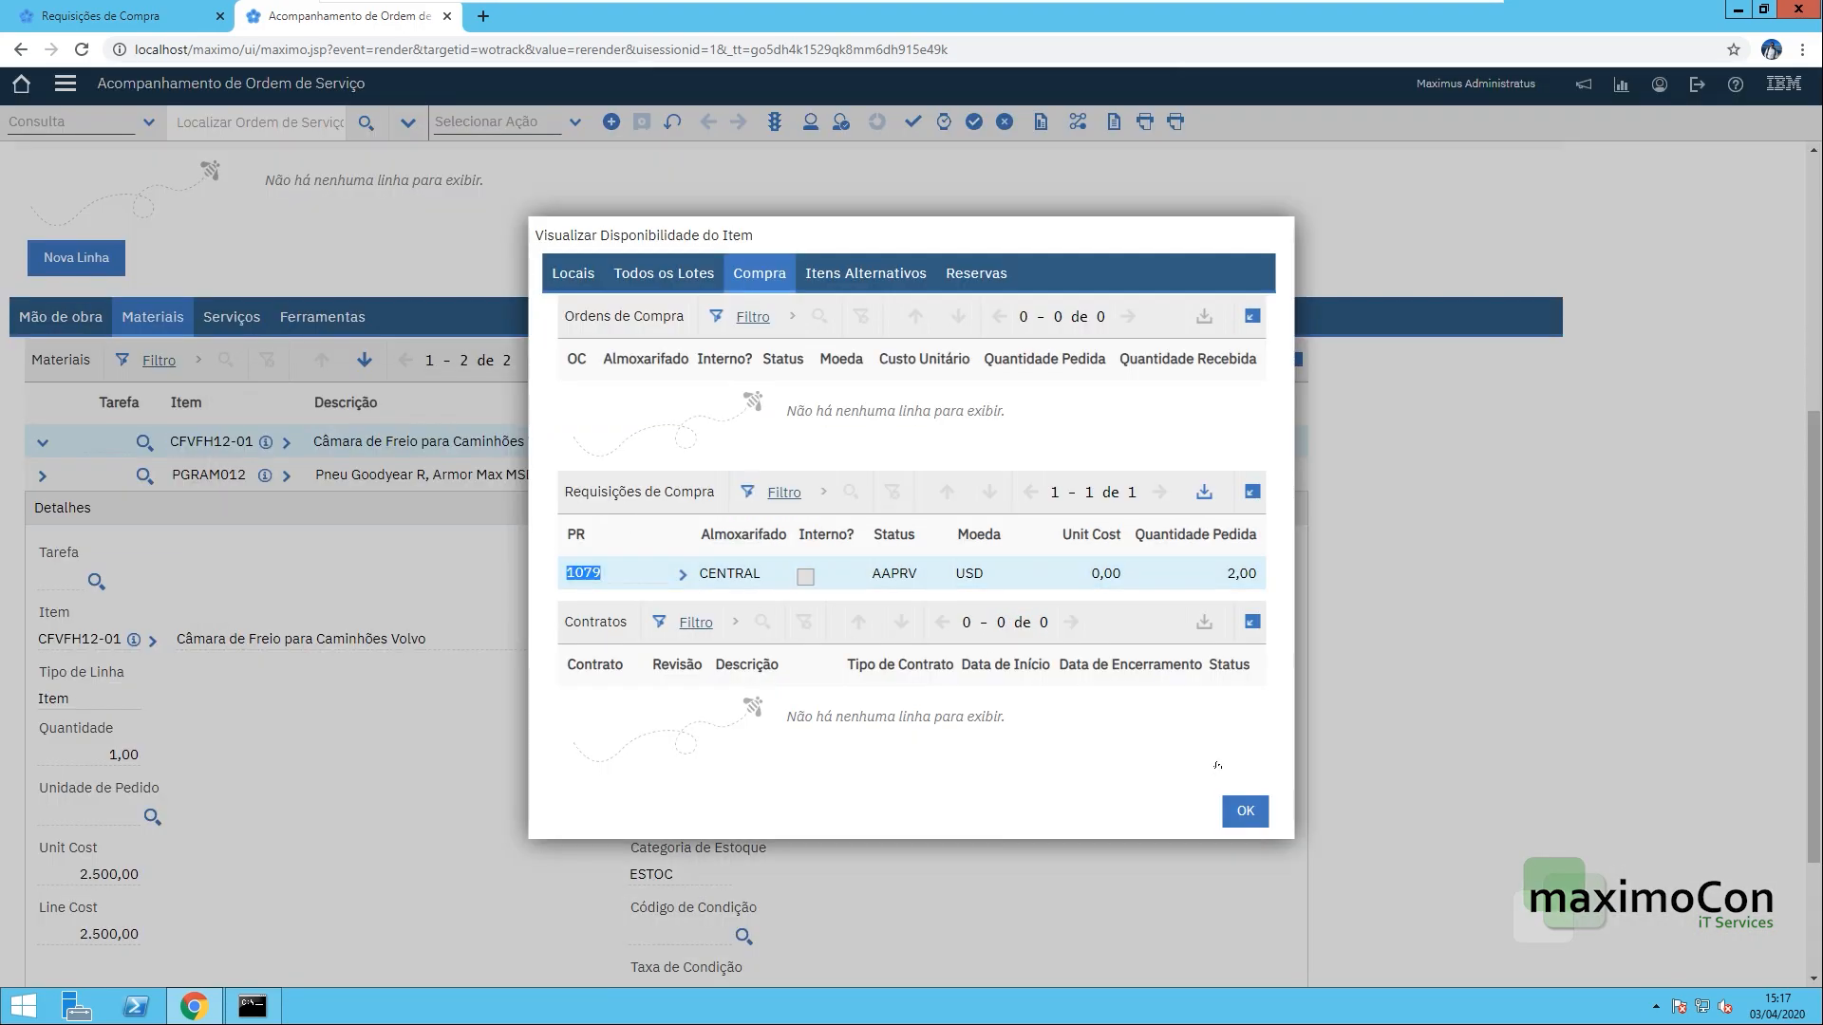
pyautogui.click(1244, 811)
# - Look up the purchase requisition number for PGRAM012 through its item availability in the work order's materials
pyautogui.click(287, 476)
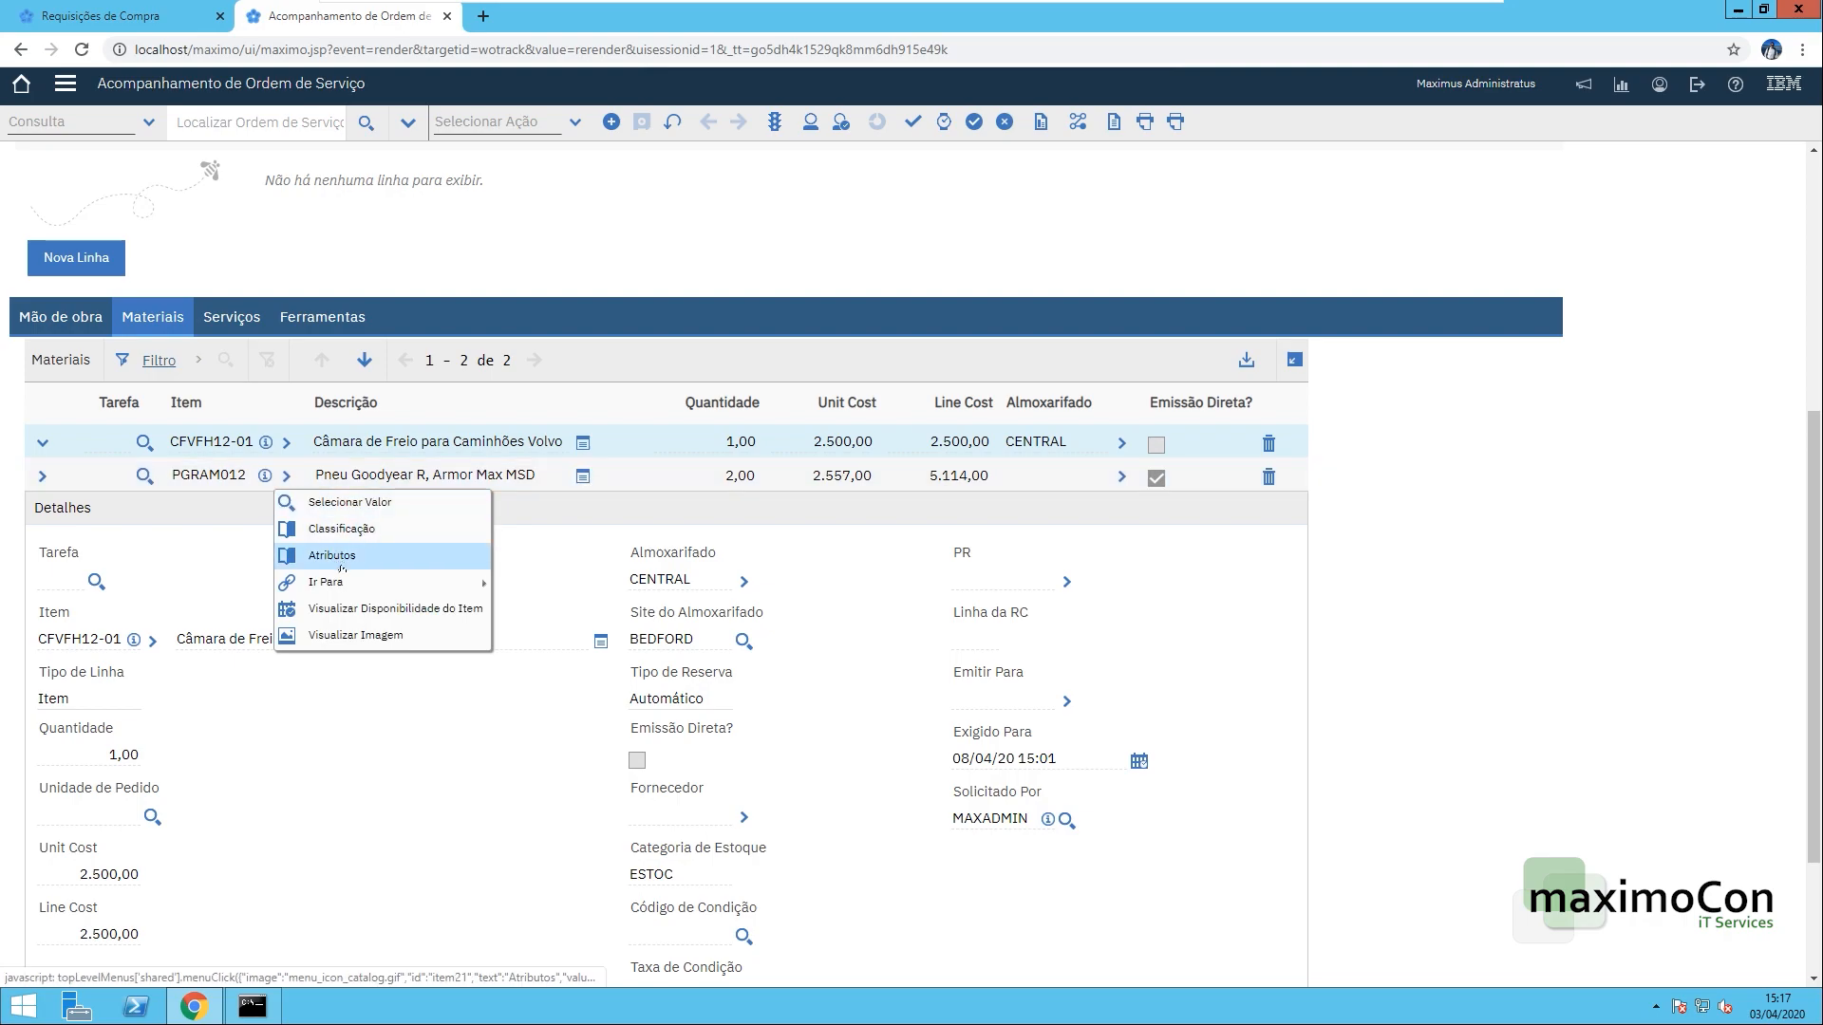
pyautogui.click(357, 609)
pyautogui.click(453, 427)
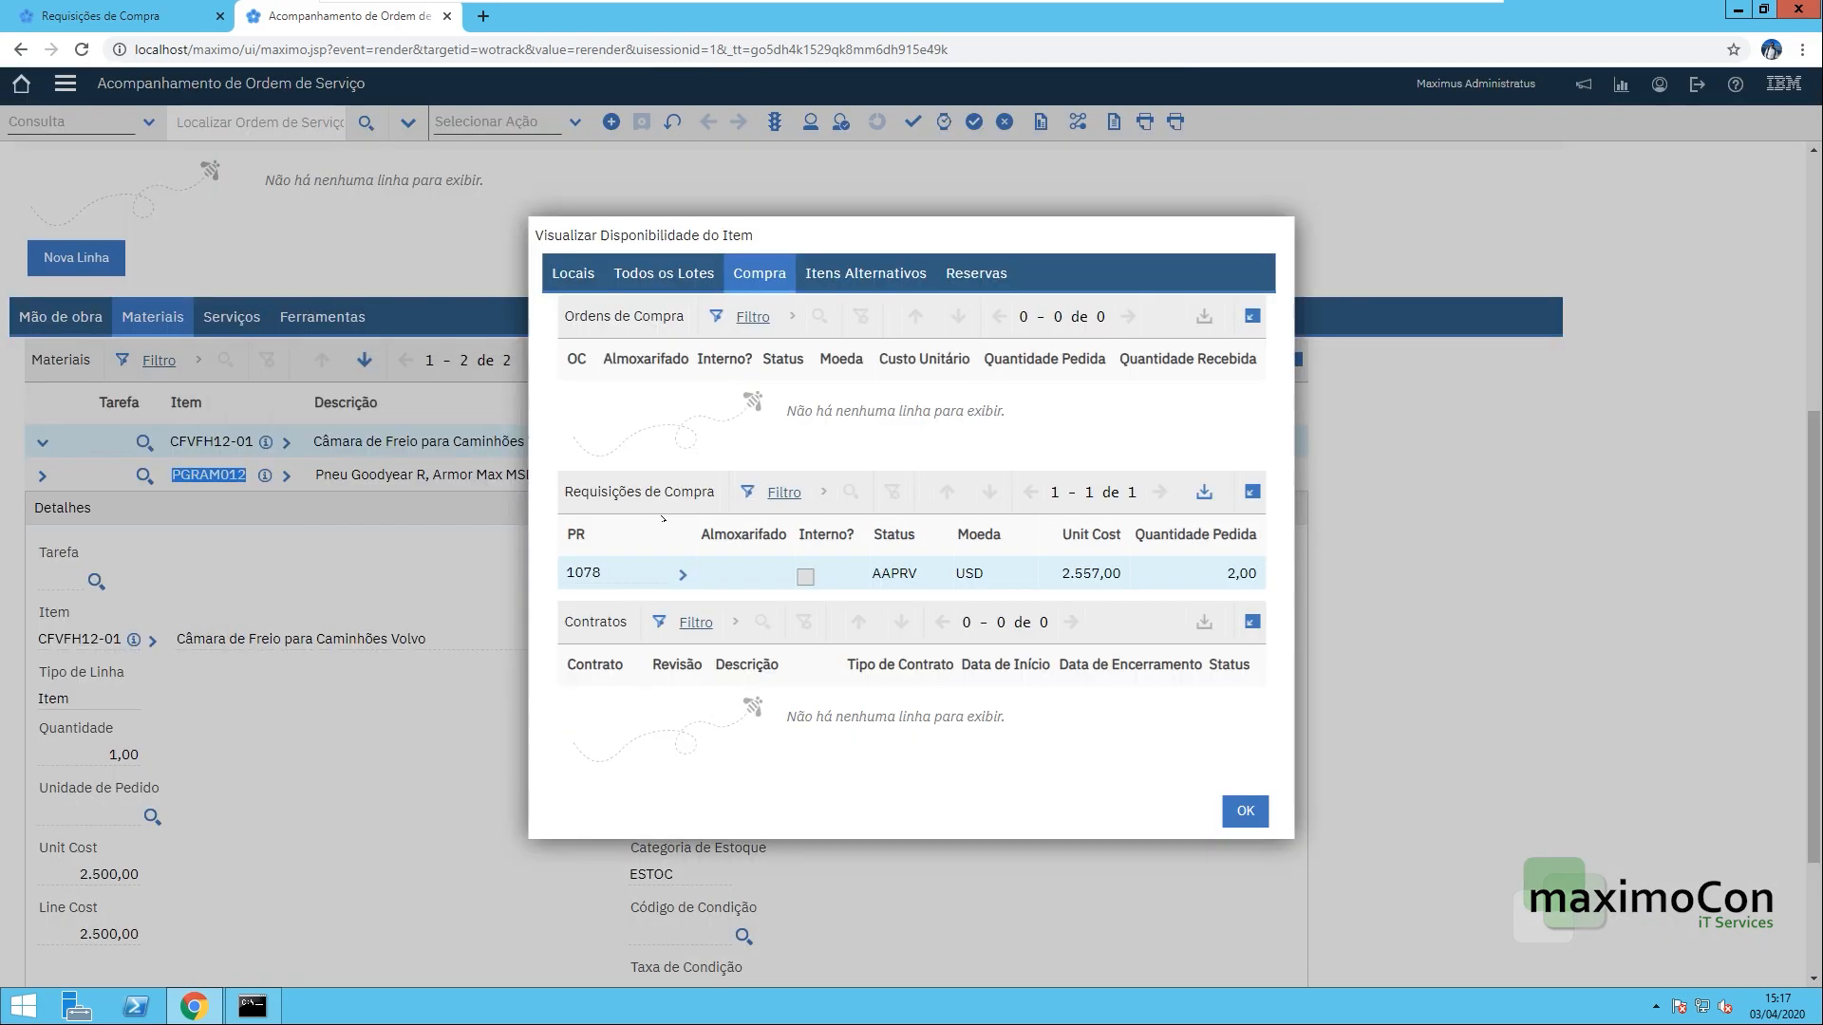
pyautogui.click(1245, 811)
# - Filter the purchase requisitions list by PR numbers 1078 and 1079
pyautogui.click(119, 17)
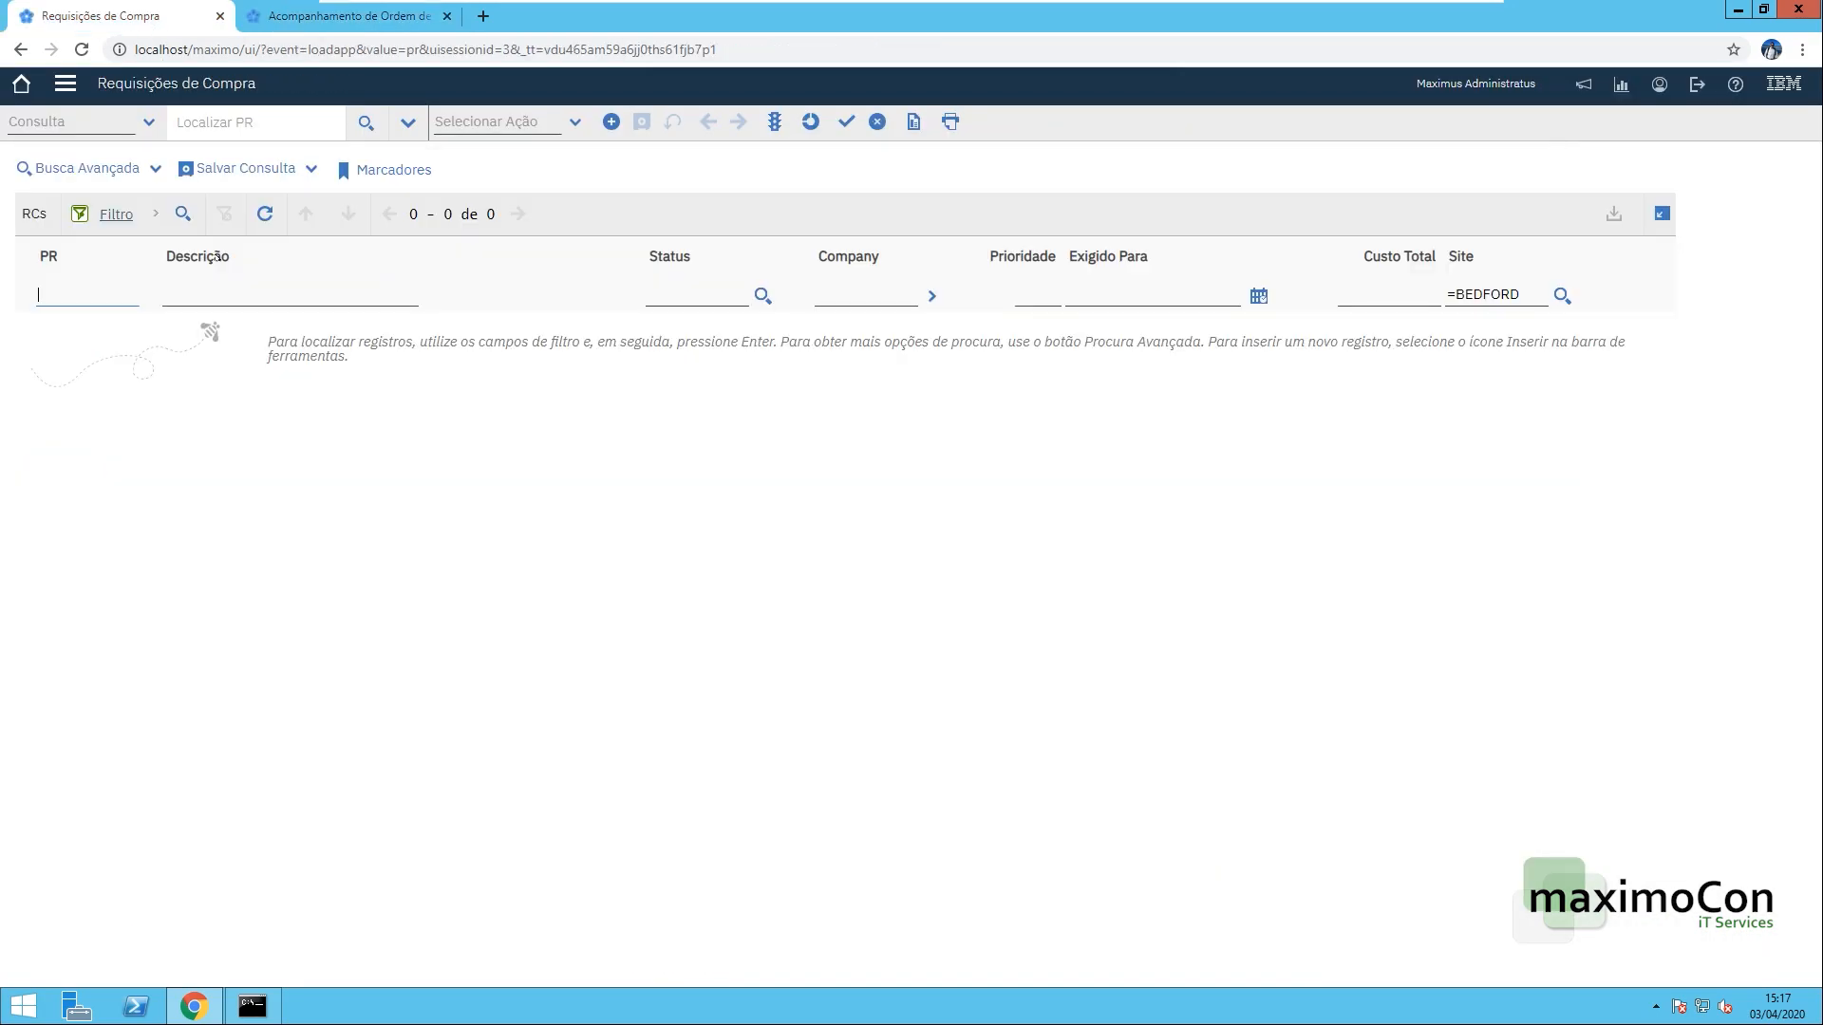
pyautogui.write('1078,1079')
pyautogui.press('Return')
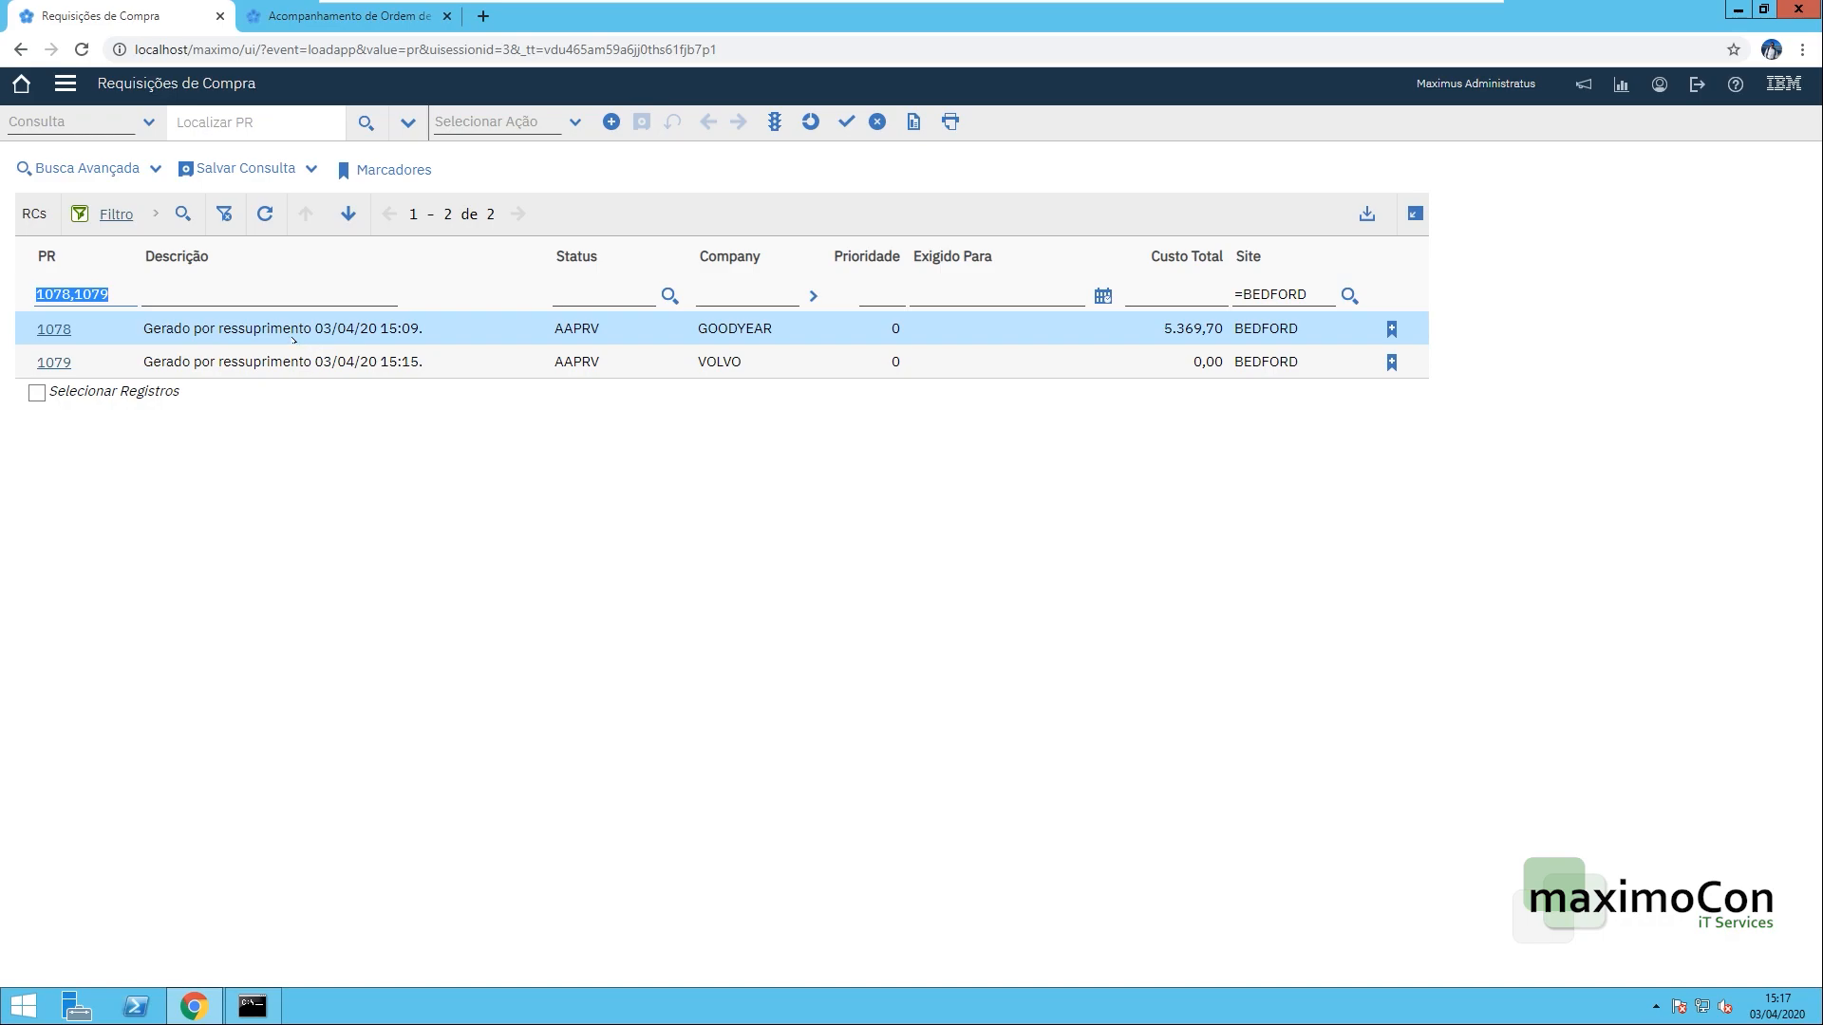
# - Open purchase requisition 1078 and review its PGRAM012 line details, comparing the charged work order with the work order's materials
pyautogui.click(54, 330)
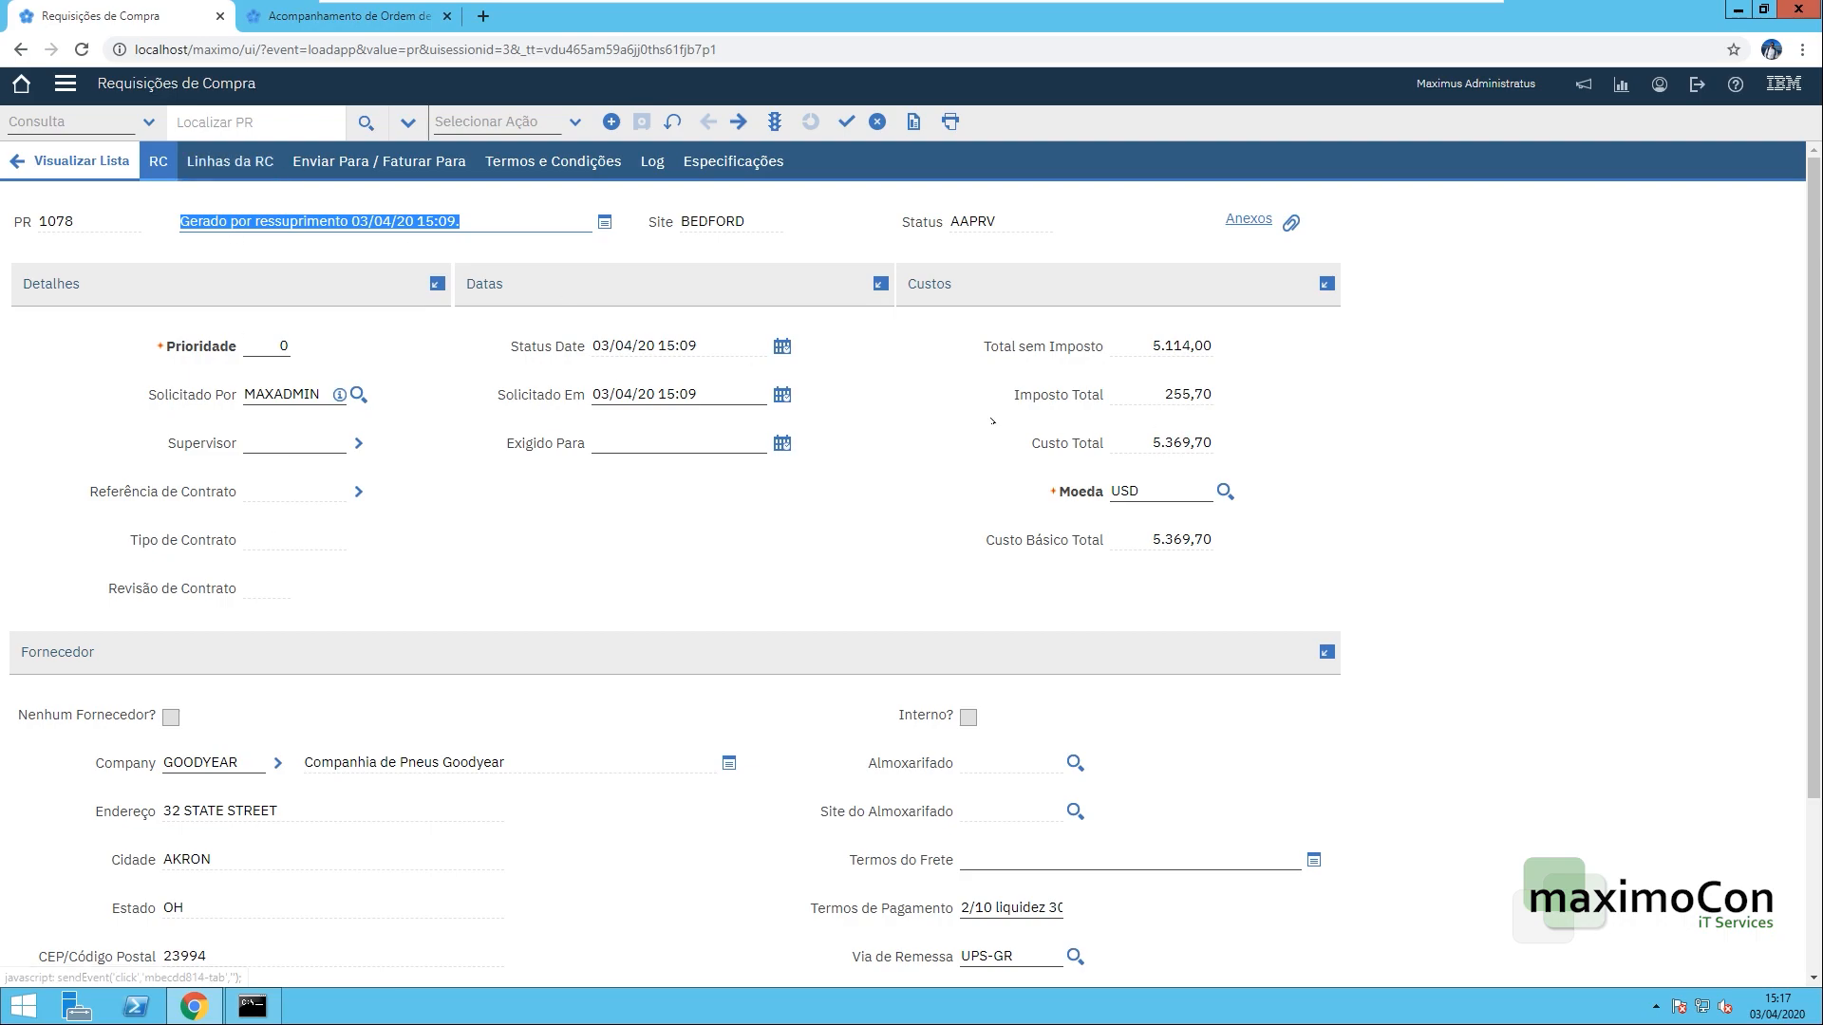
pyautogui.click(233, 162)
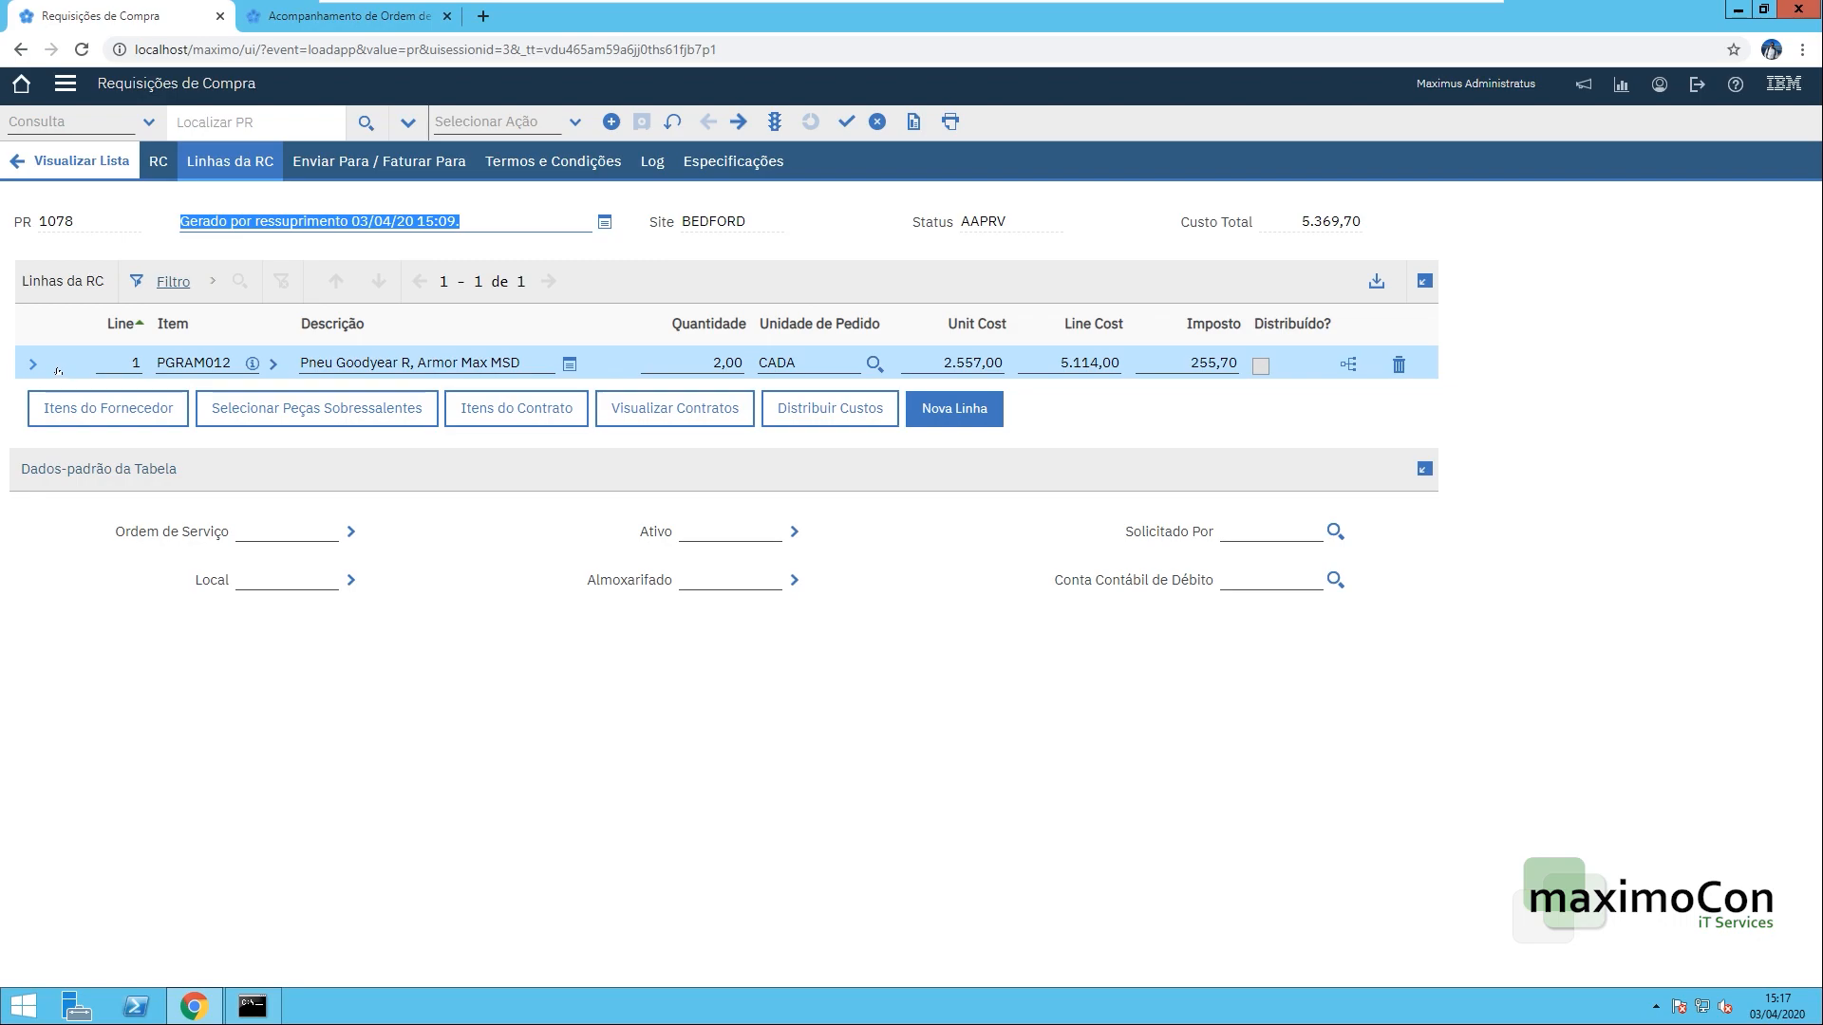
pyautogui.click(682, 358)
pyautogui.scroll(-3, 616, 539)
pyautogui.scroll(-5, 616, 539)
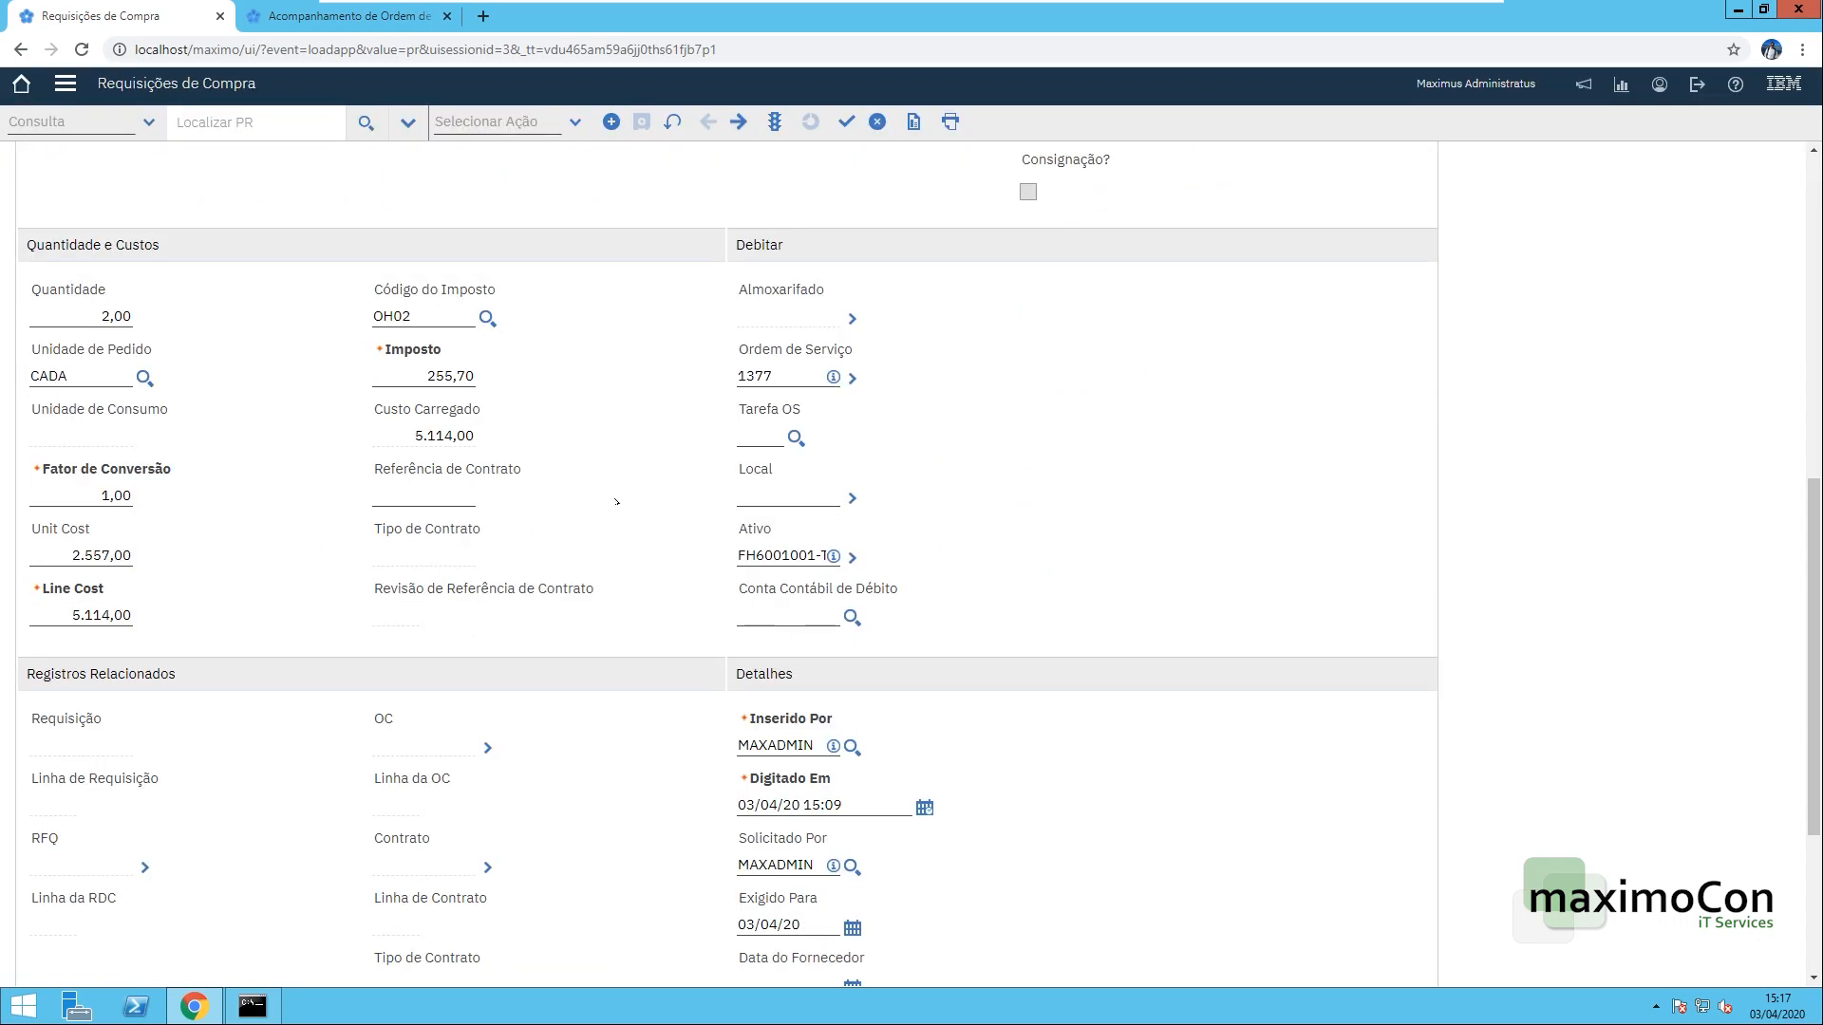
pyautogui.scroll(-1, 534, 549)
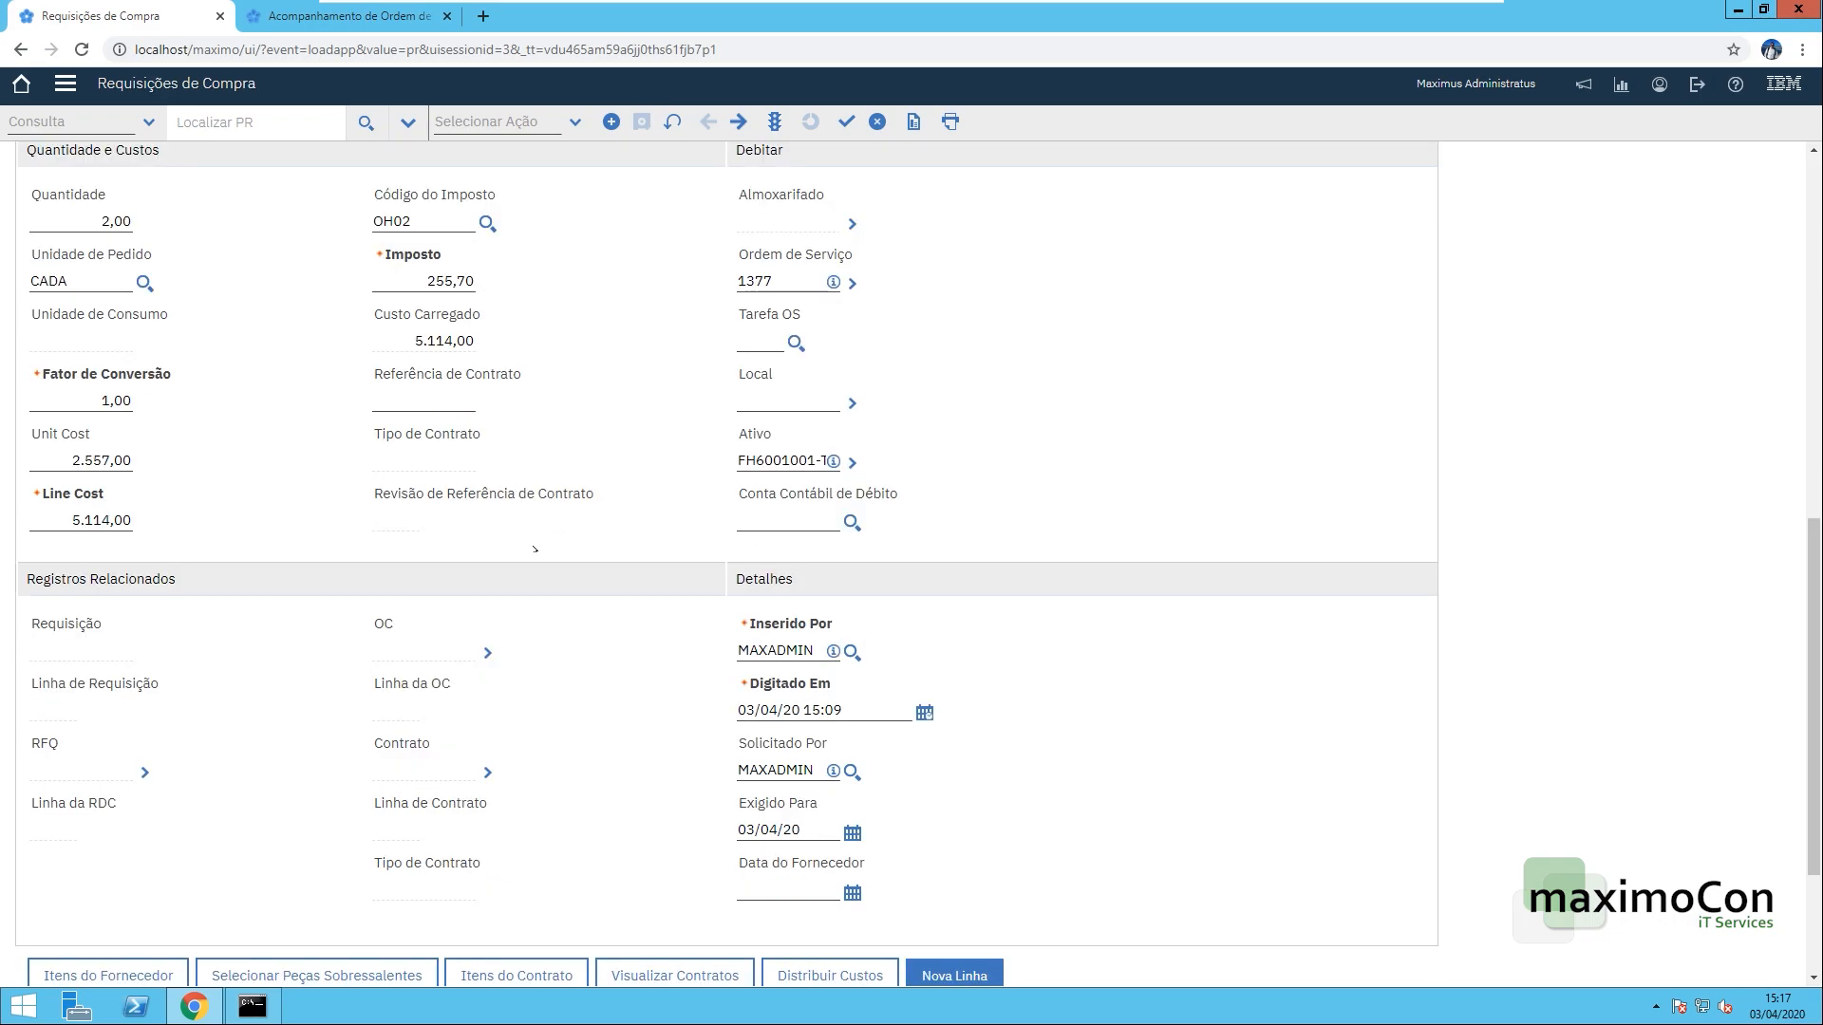
pyautogui.click(779, 282)
pyautogui.scroll(2, 1064, 498)
pyautogui.click(397, 17)
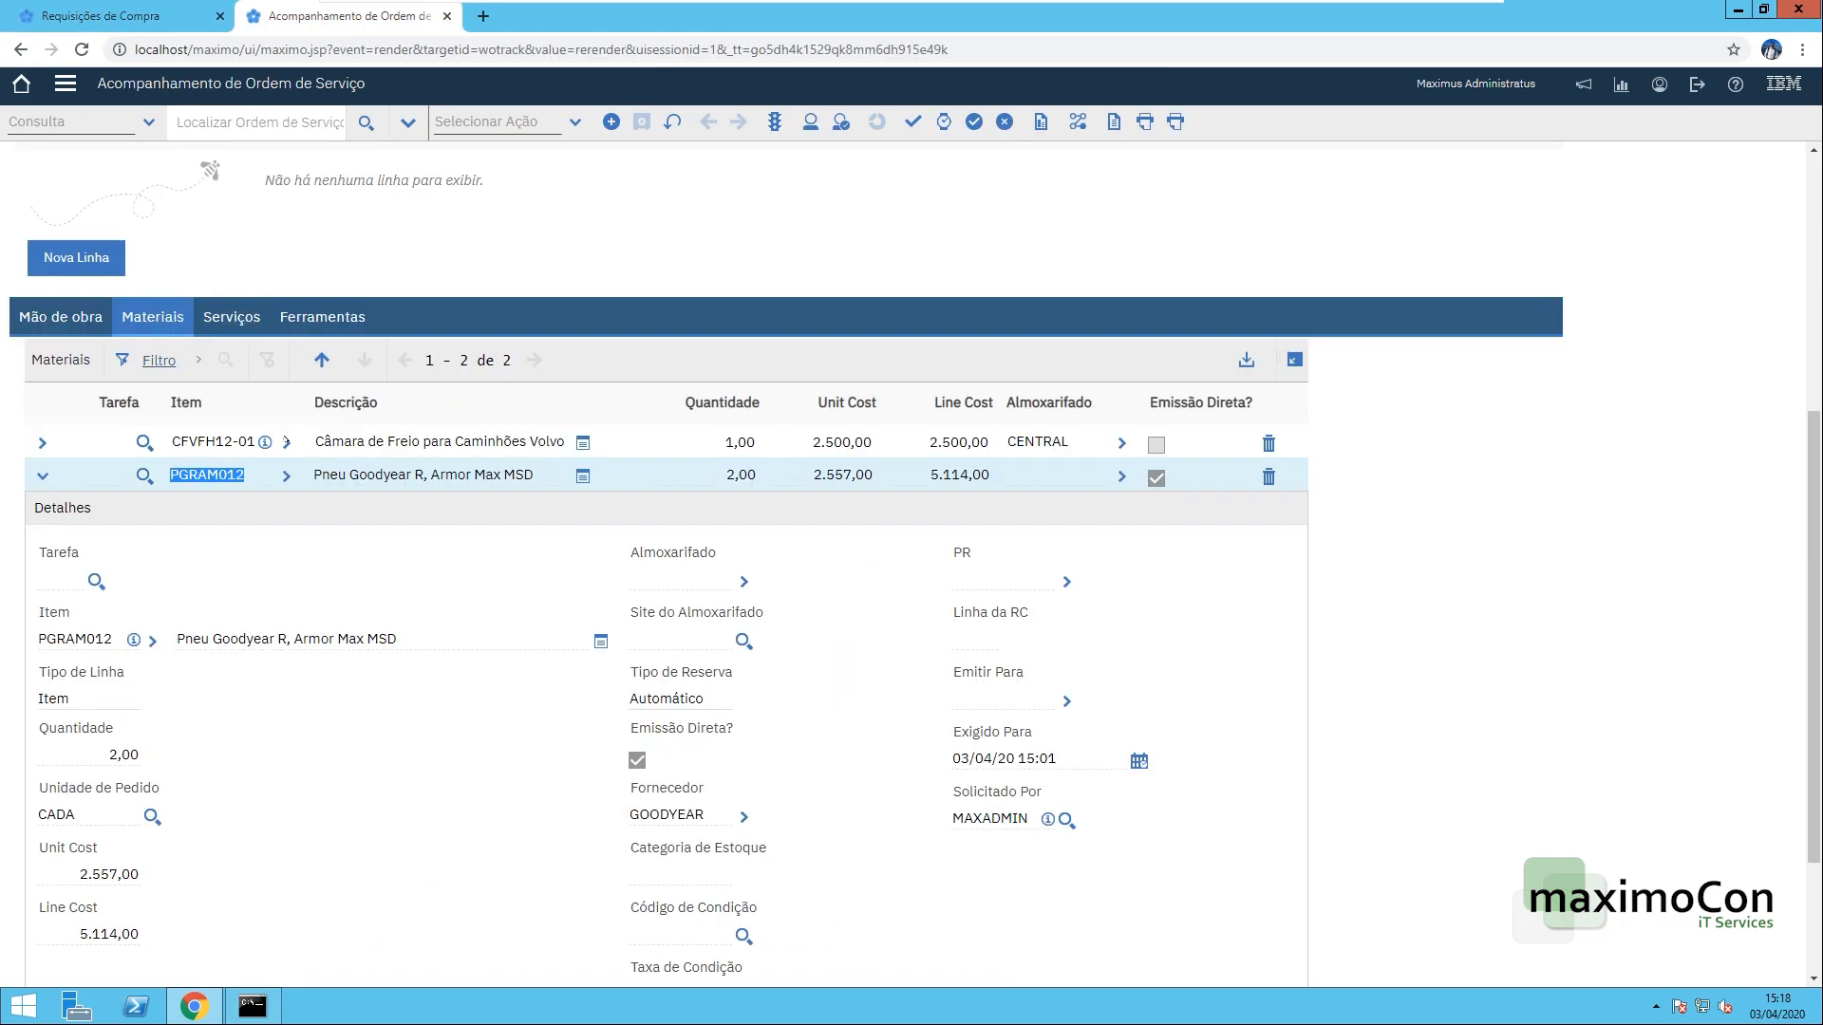
pyautogui.click(133, 23)
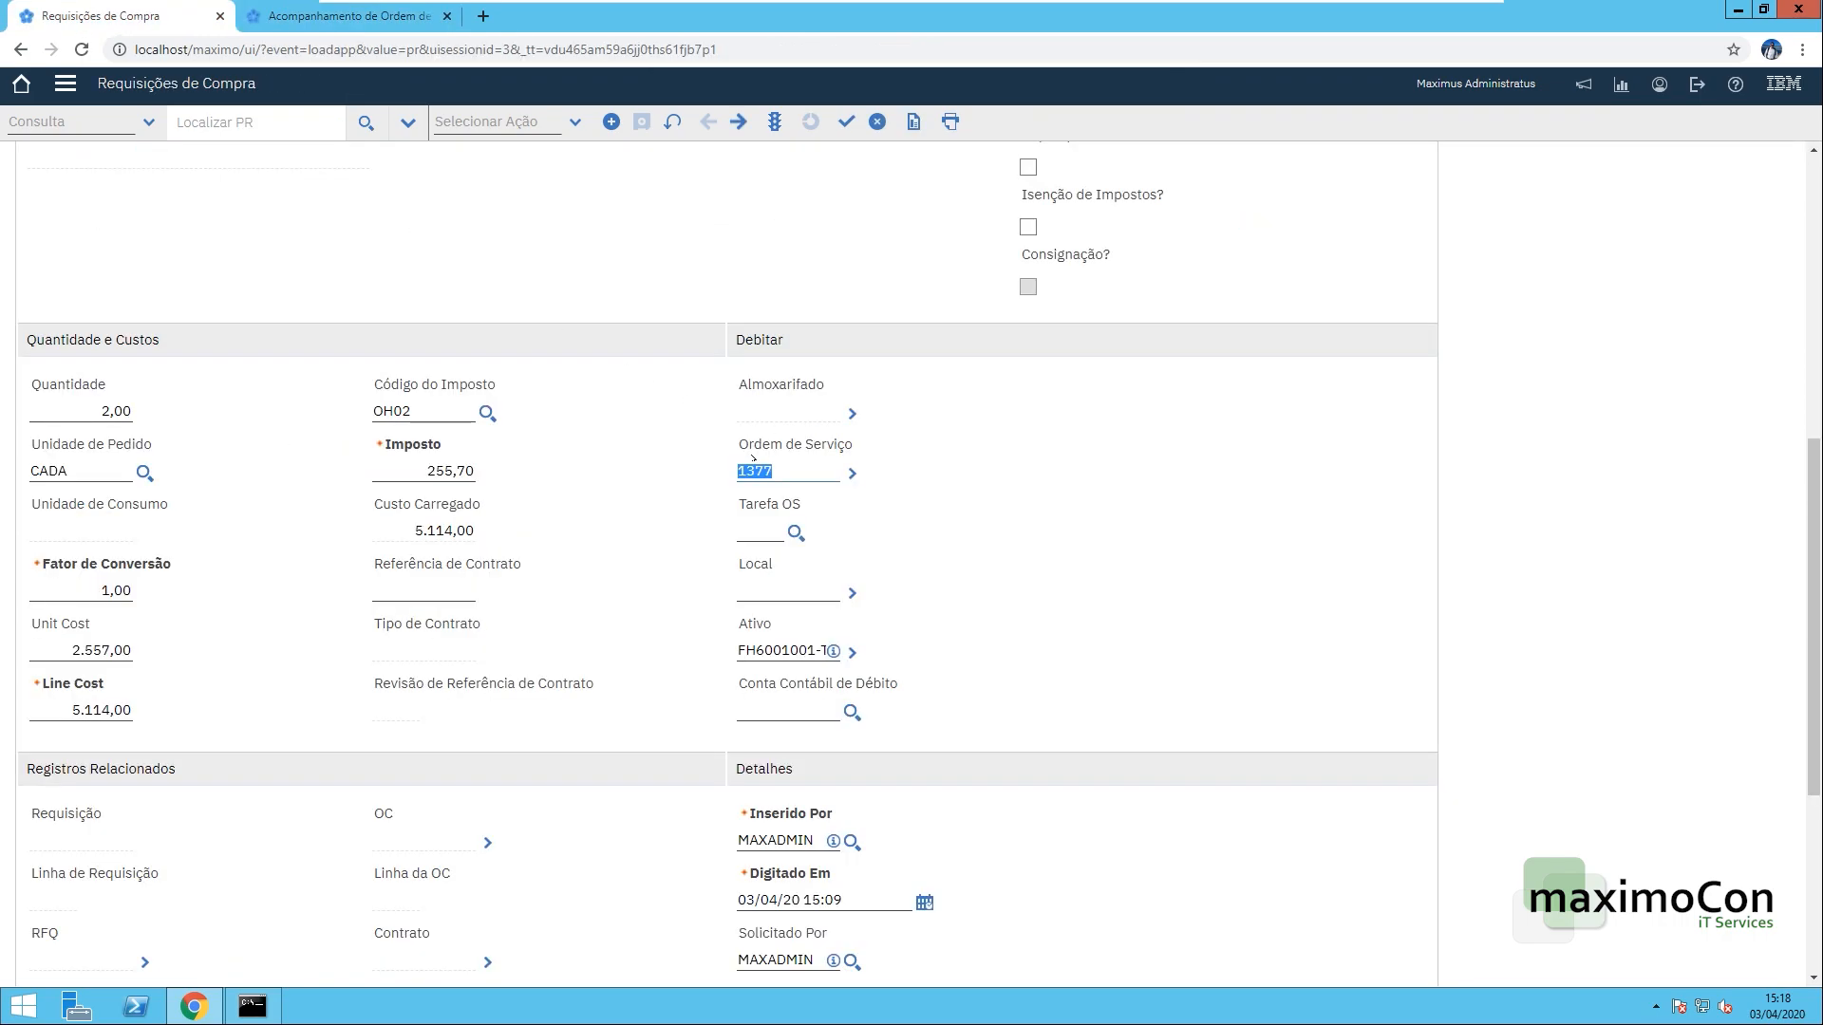
# - Change the status of purchase requisition 1078 to Aprovado
pyautogui.scroll(5, 742, 495)
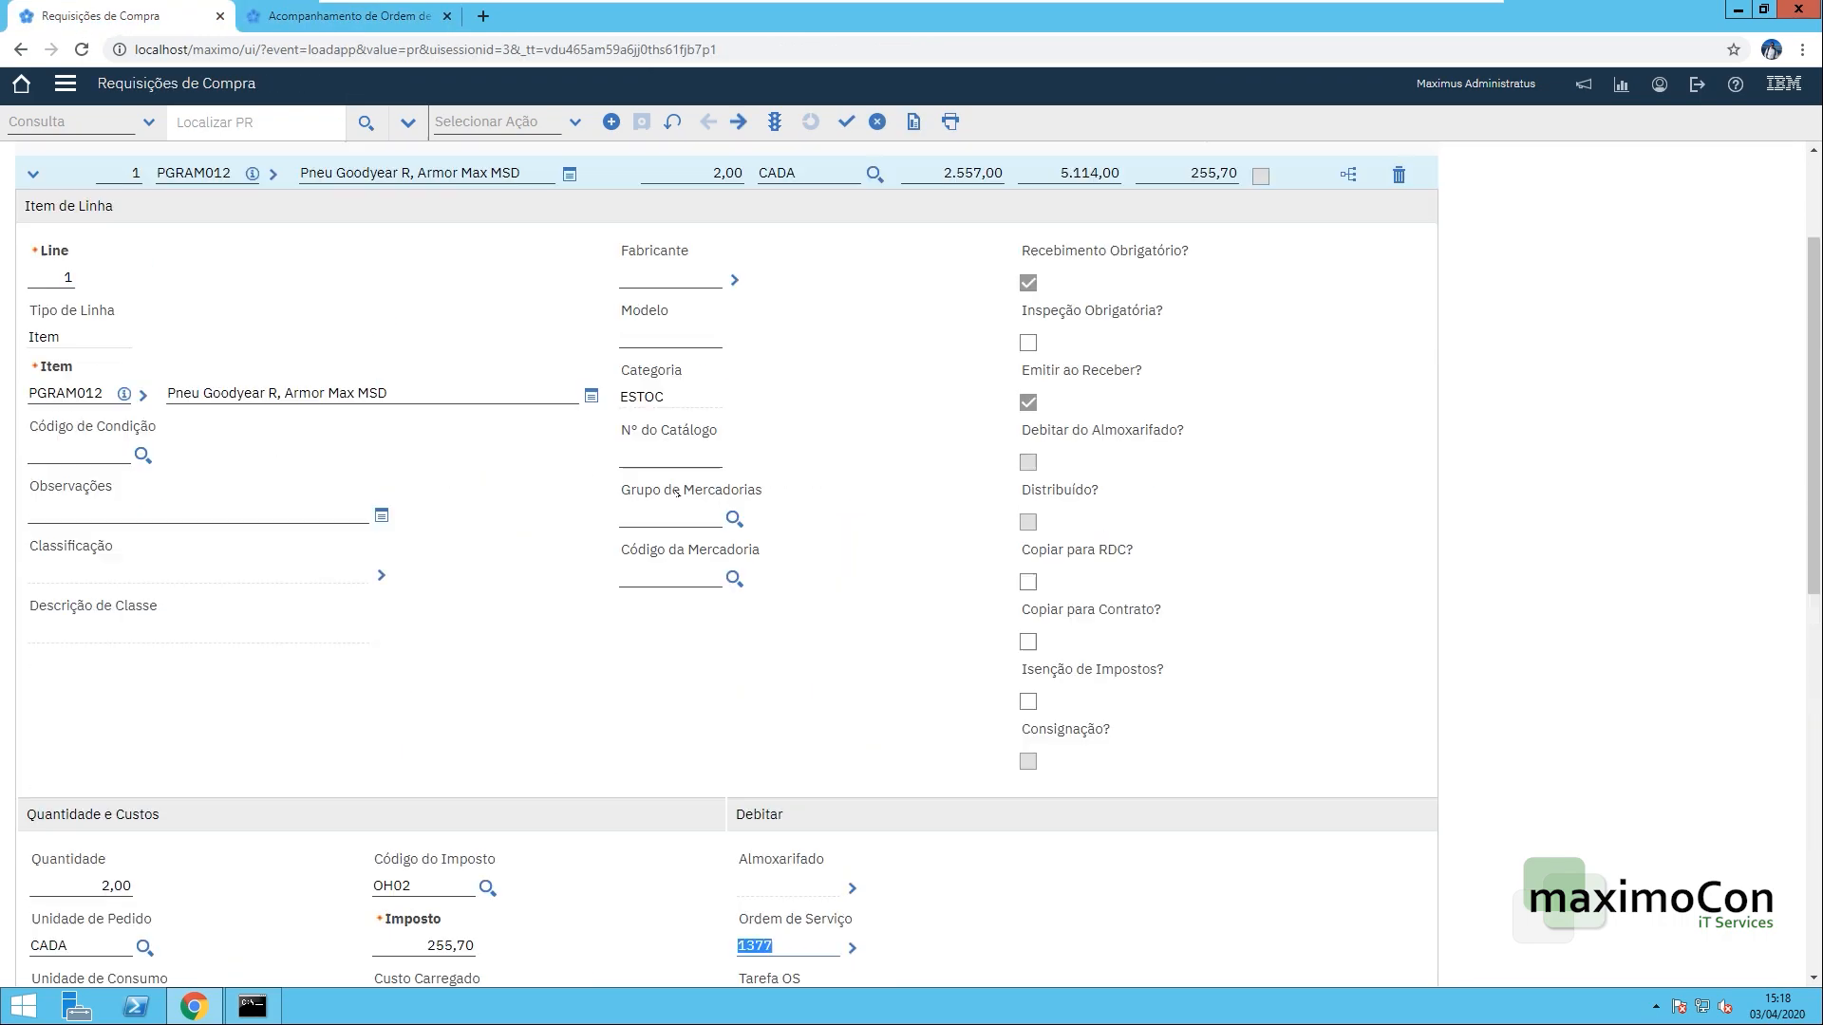
pyautogui.click(775, 122)
pyautogui.click(804, 529)
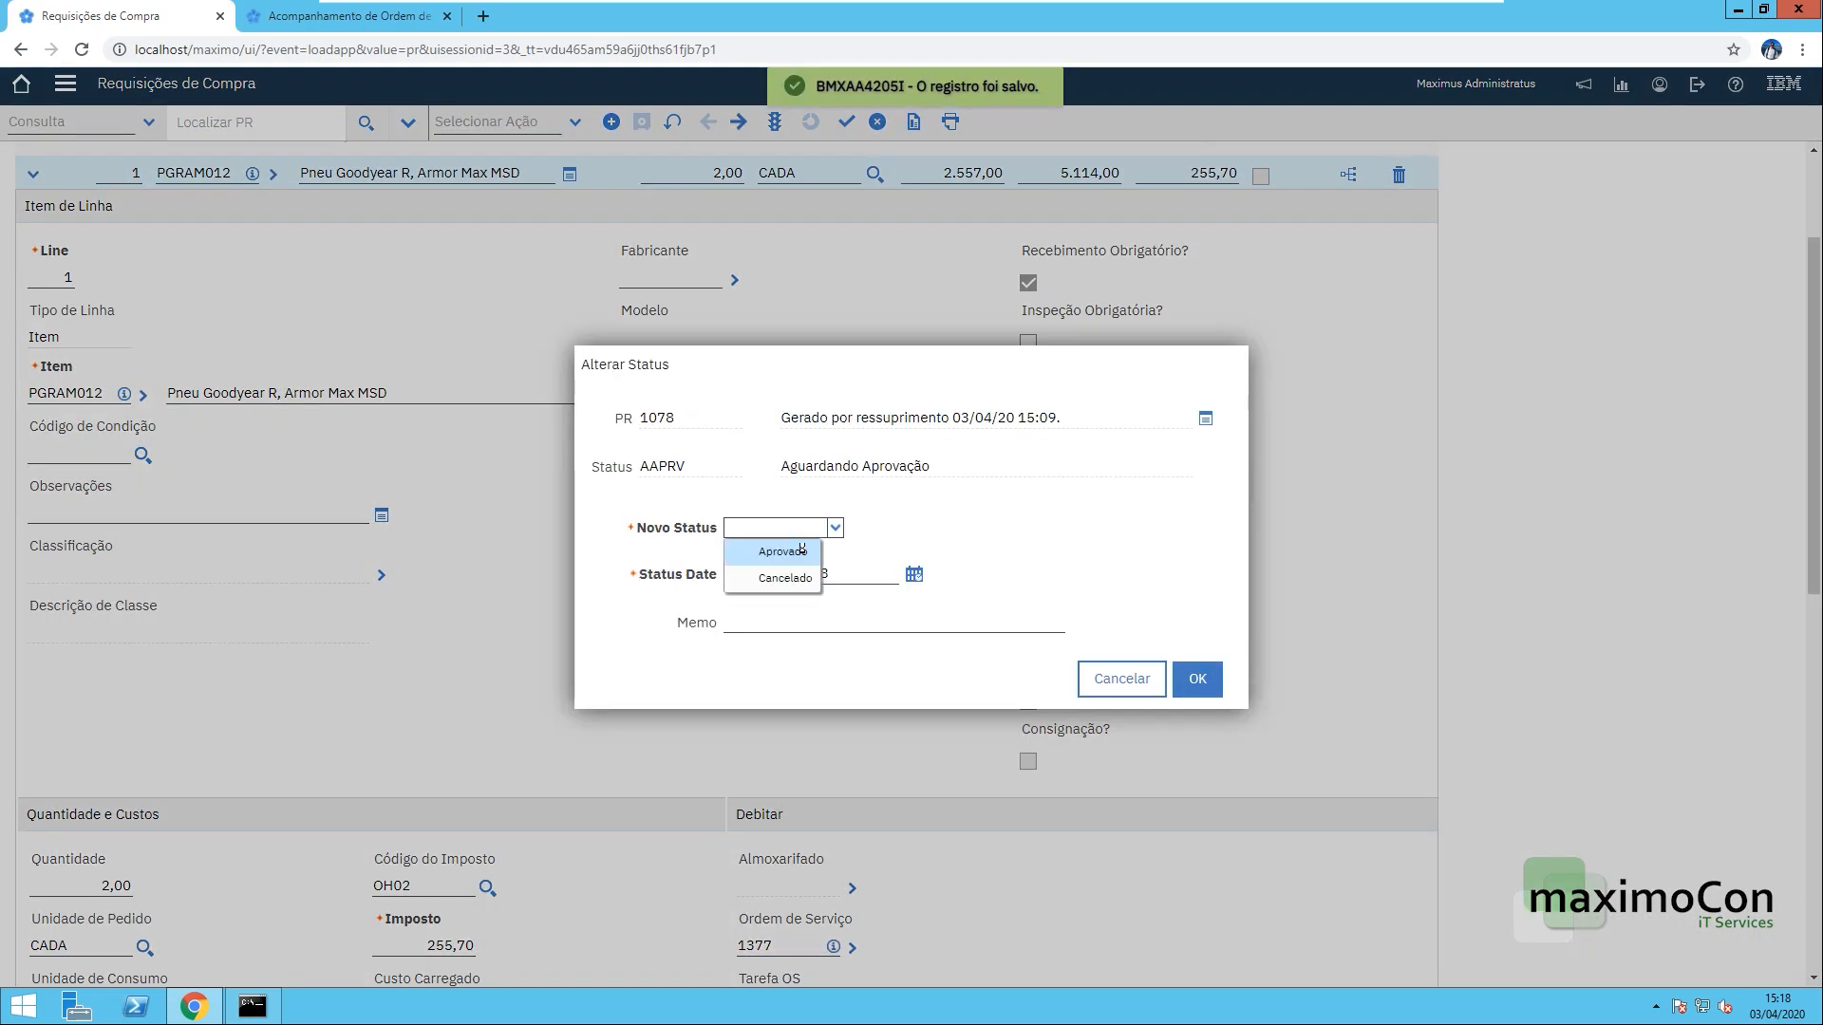
pyautogui.click(785, 545)
pyautogui.click(1197, 679)
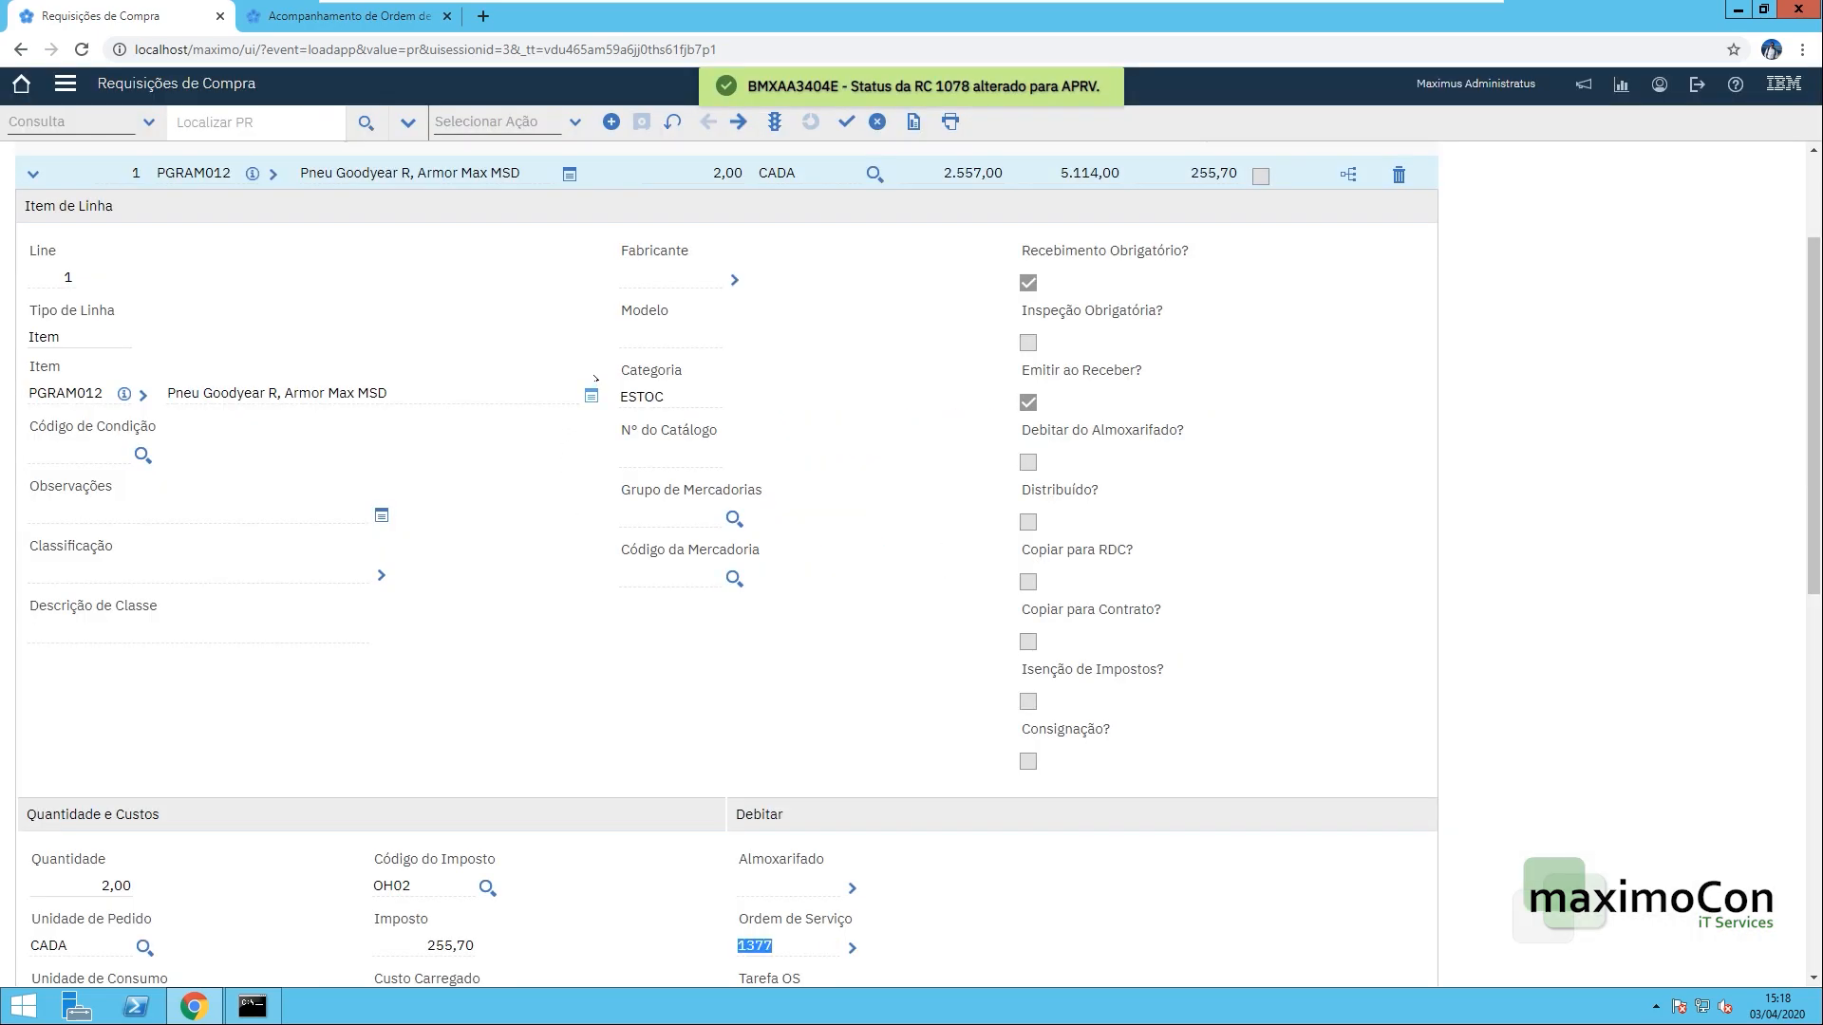
# - Create a purchase order from requisition 1078 using automatic numbering and the default description
pyautogui.scroll(2, 572, 274)
pyautogui.click(575, 122)
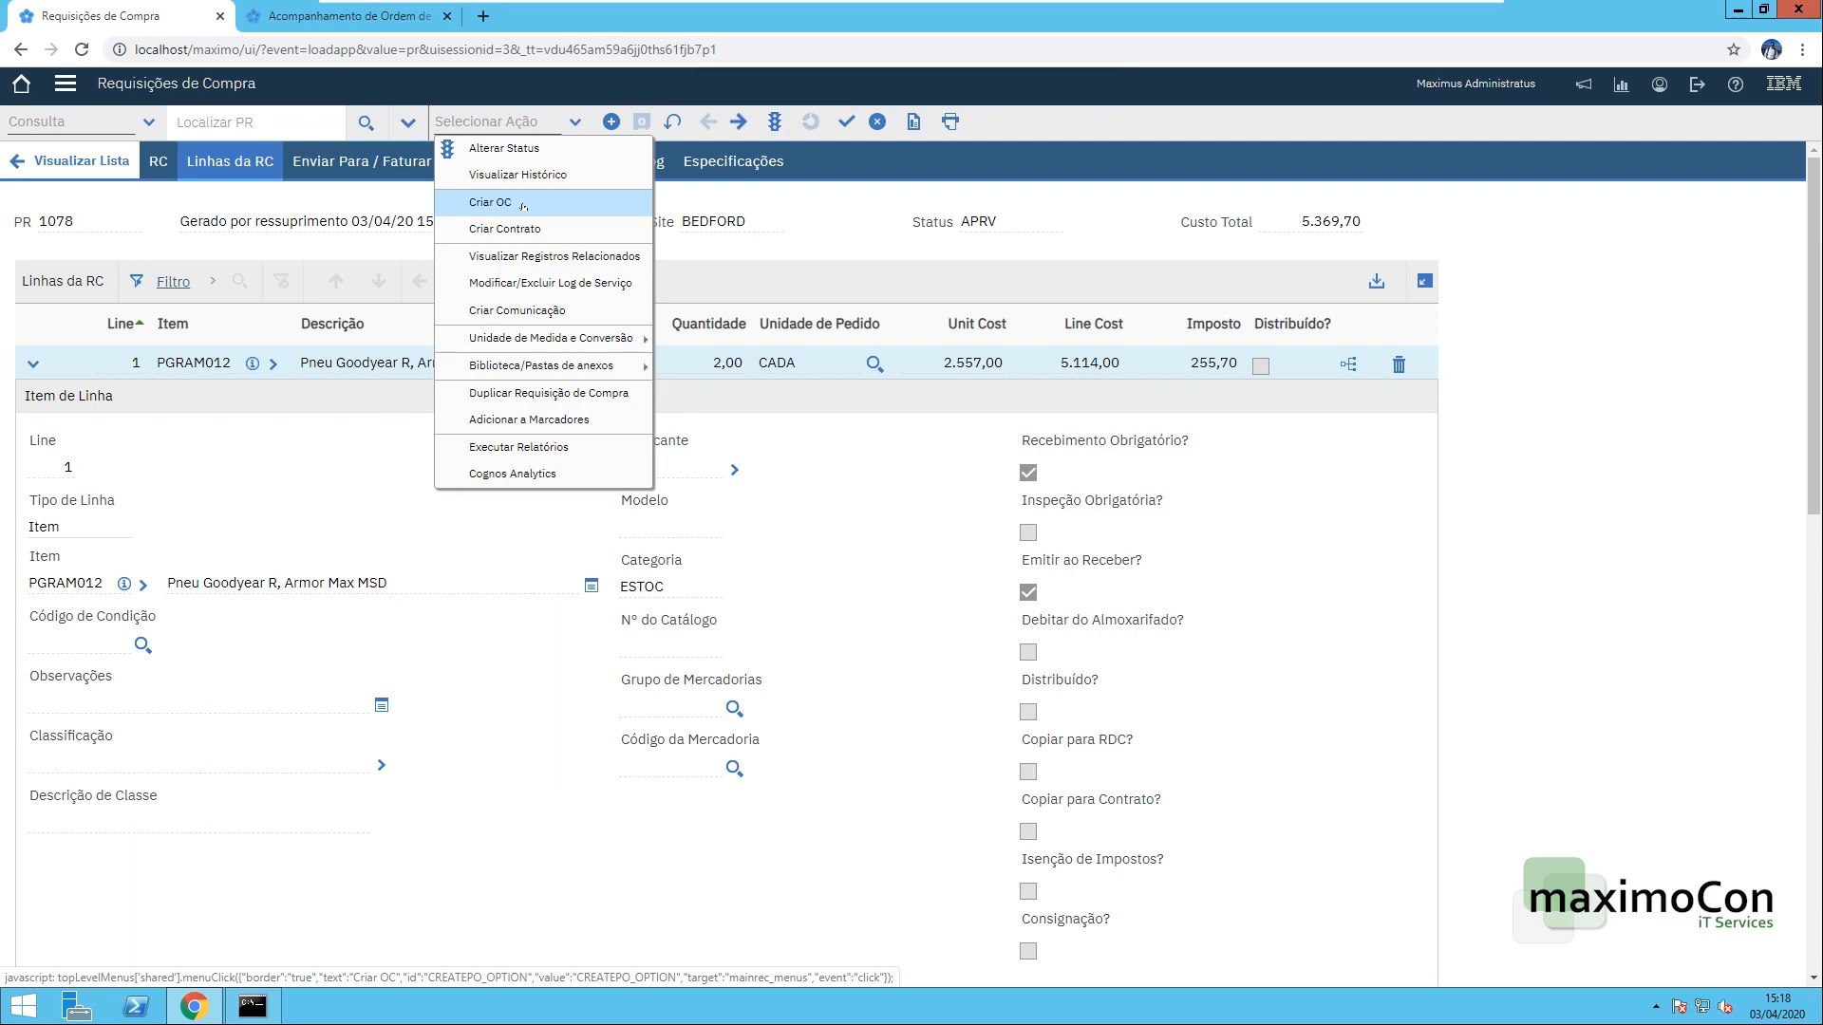
pyautogui.click(523, 204)
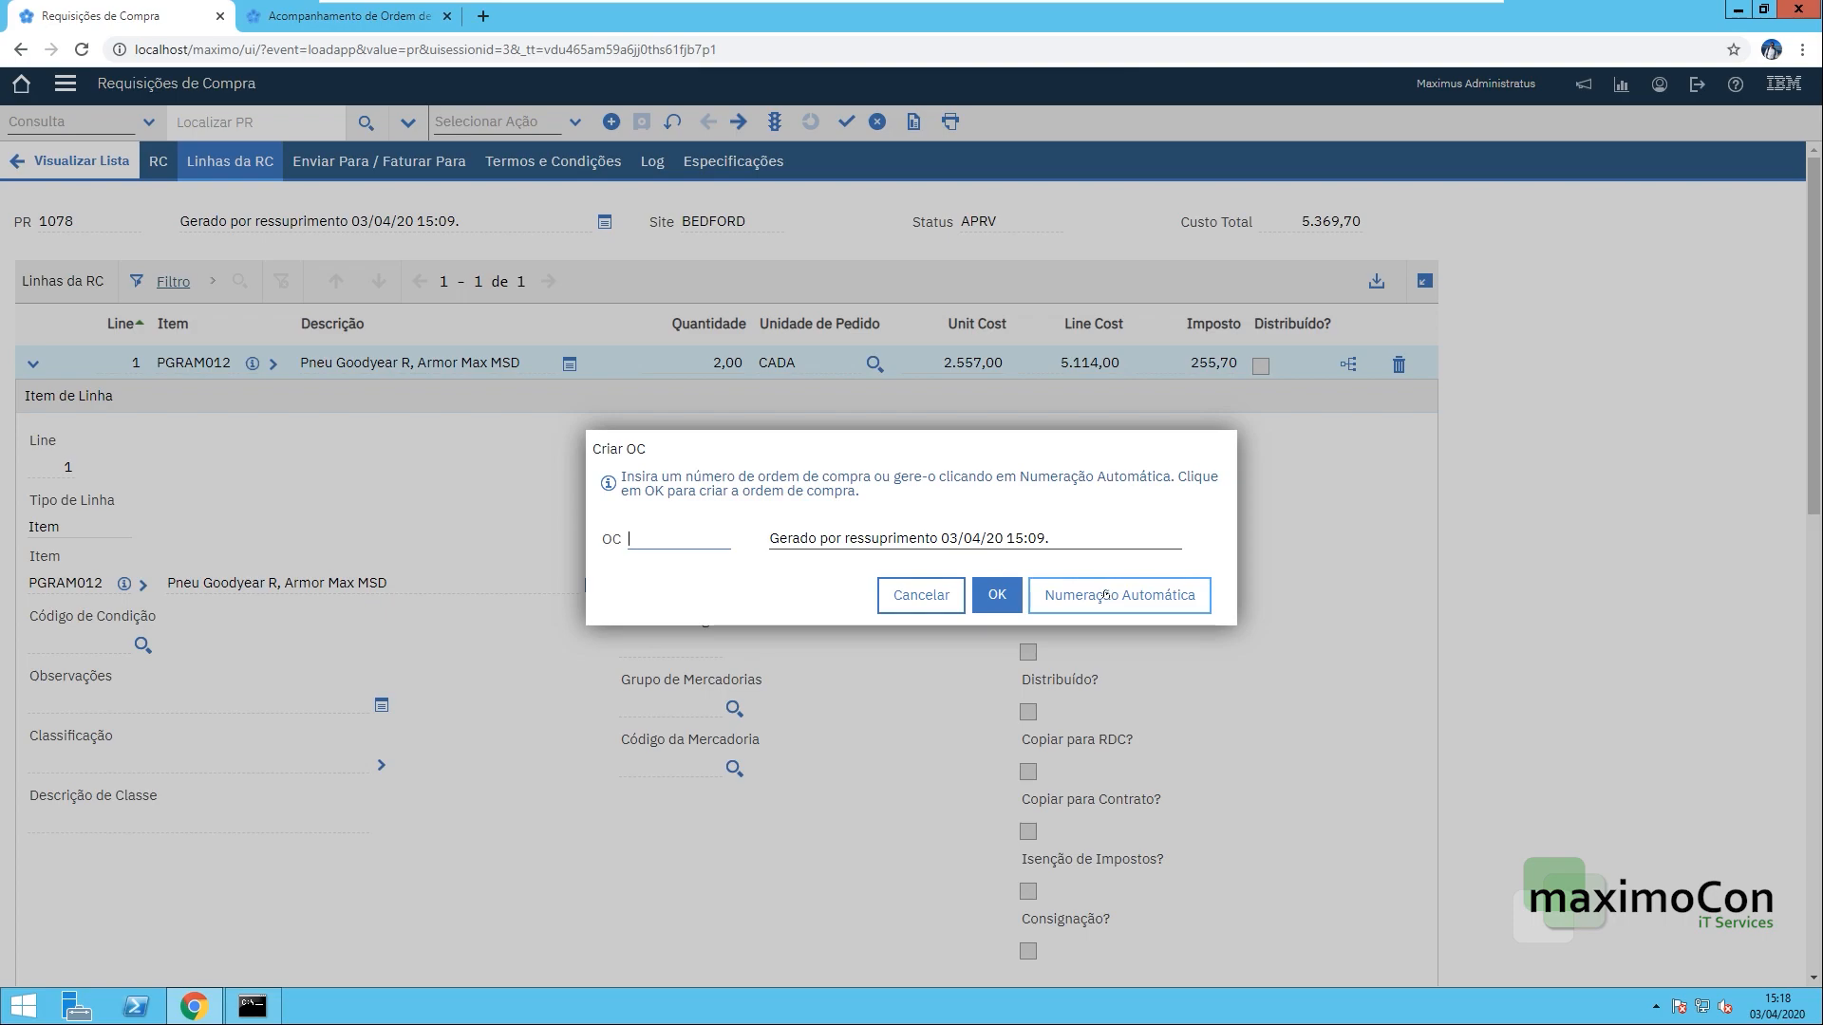
pyautogui.click(1107, 595)
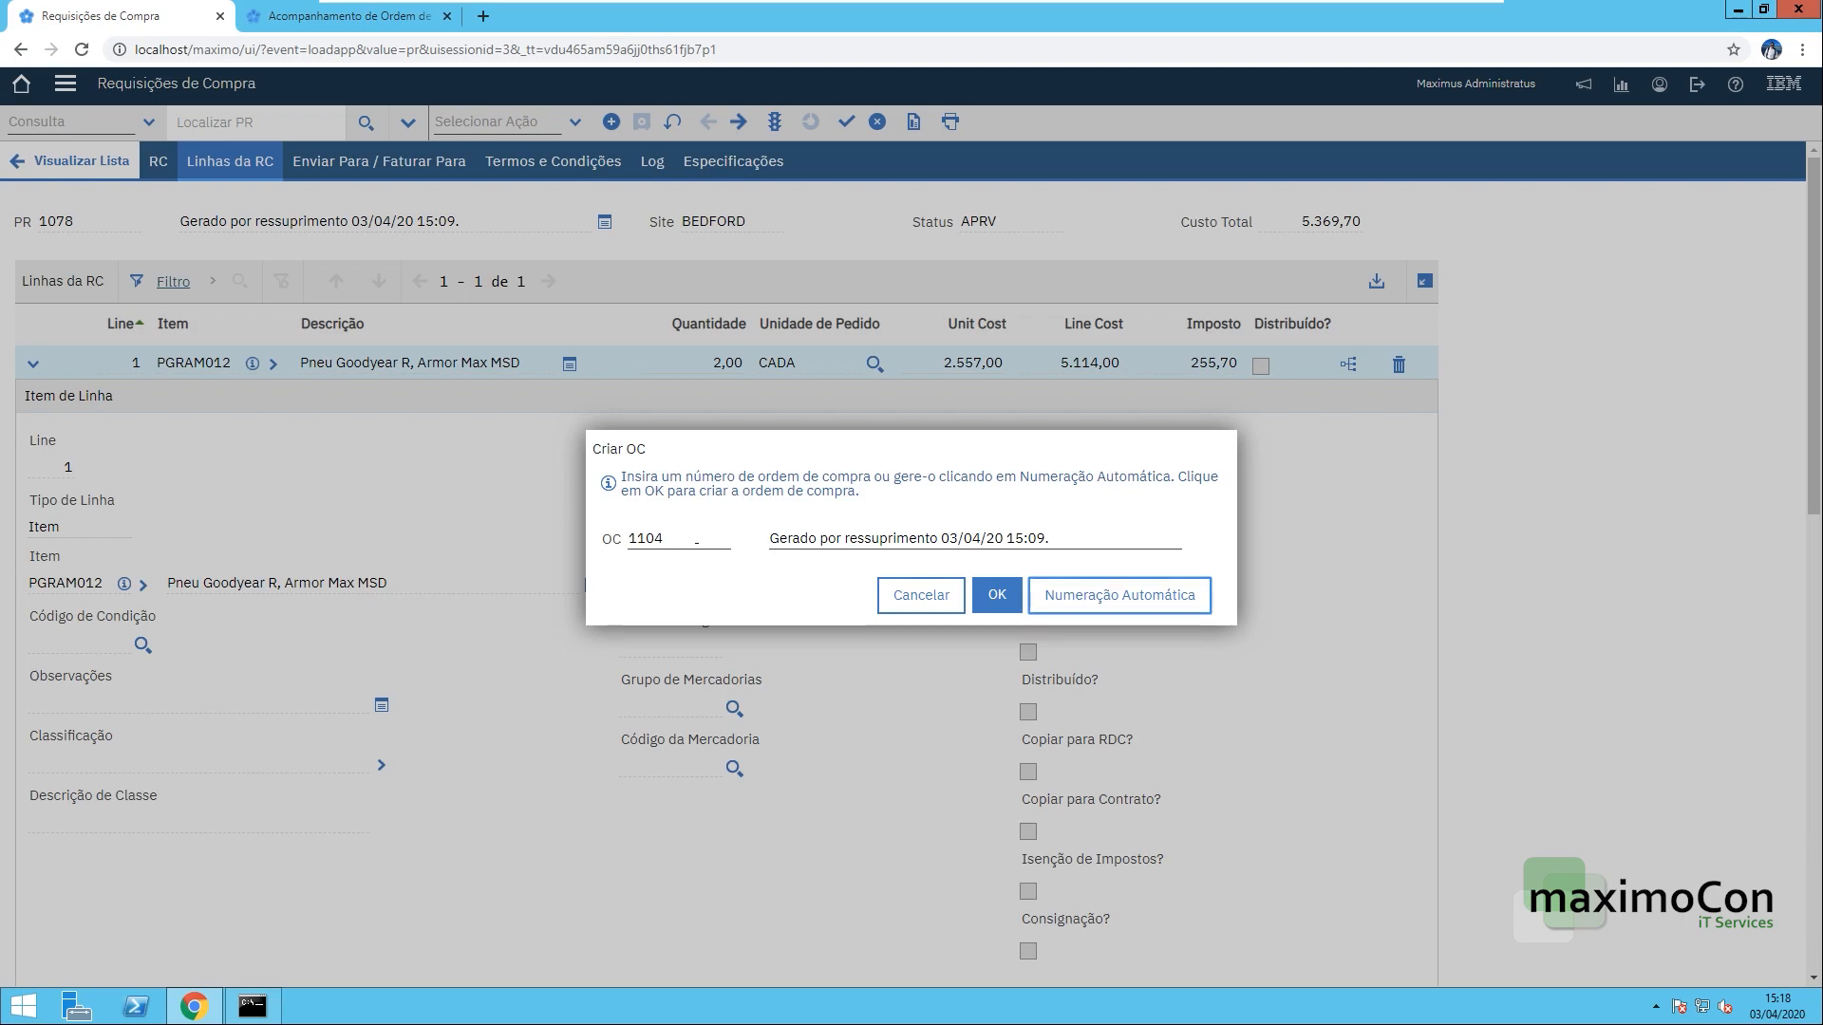
pyautogui.doubleClick(680, 542)
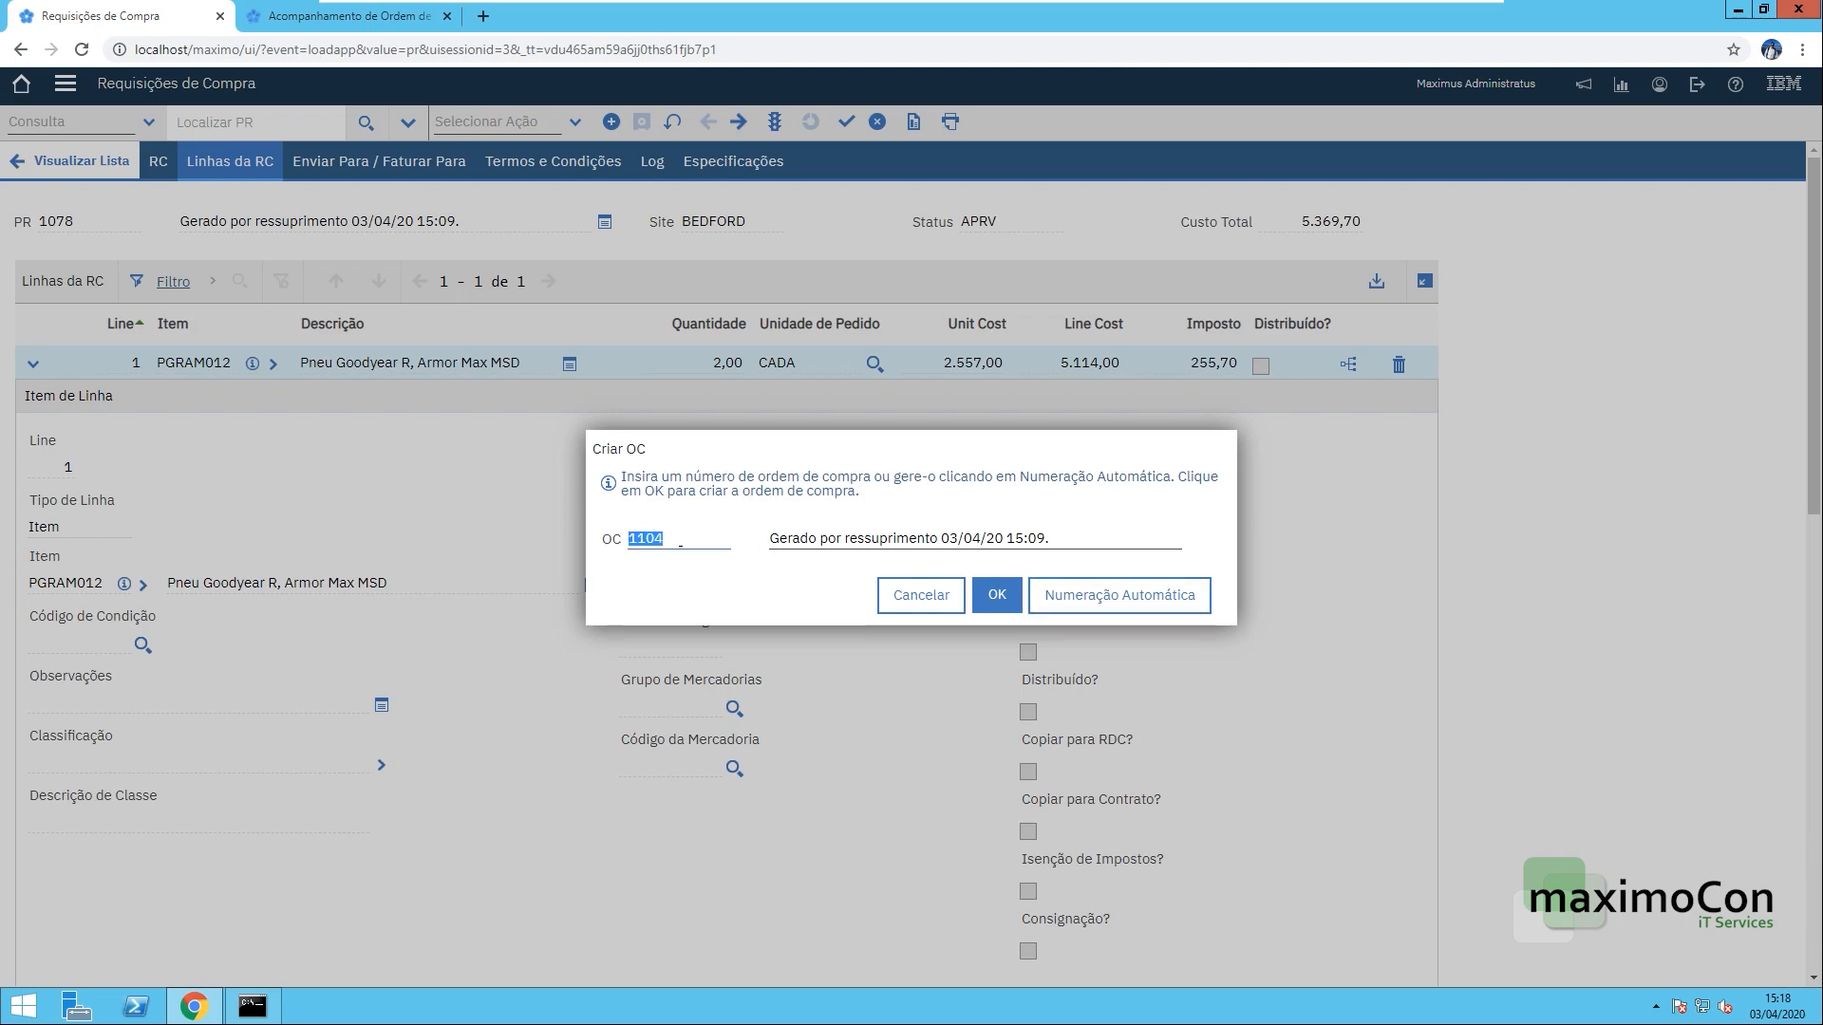
pyautogui.click(997, 594)
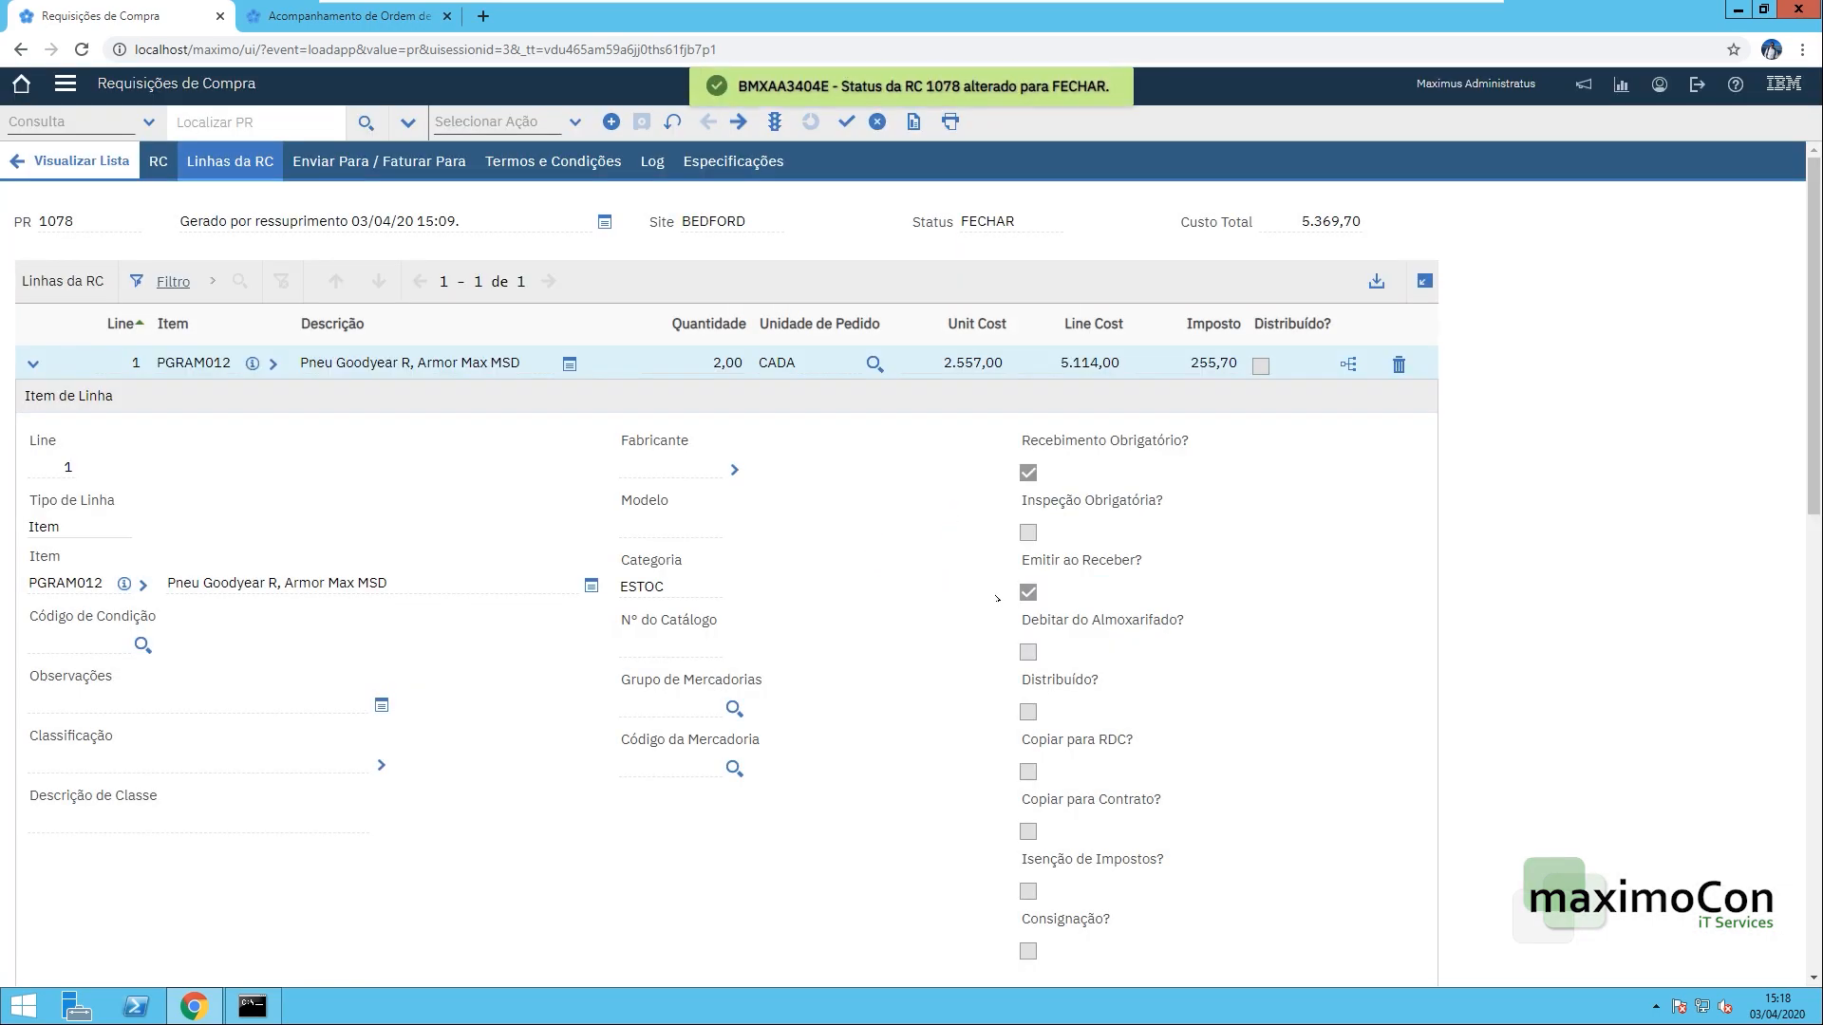
# - Check the purchase order number and purchase order line under the related records of requisition 1078's line
pyautogui.scroll(-10, 997, 598)
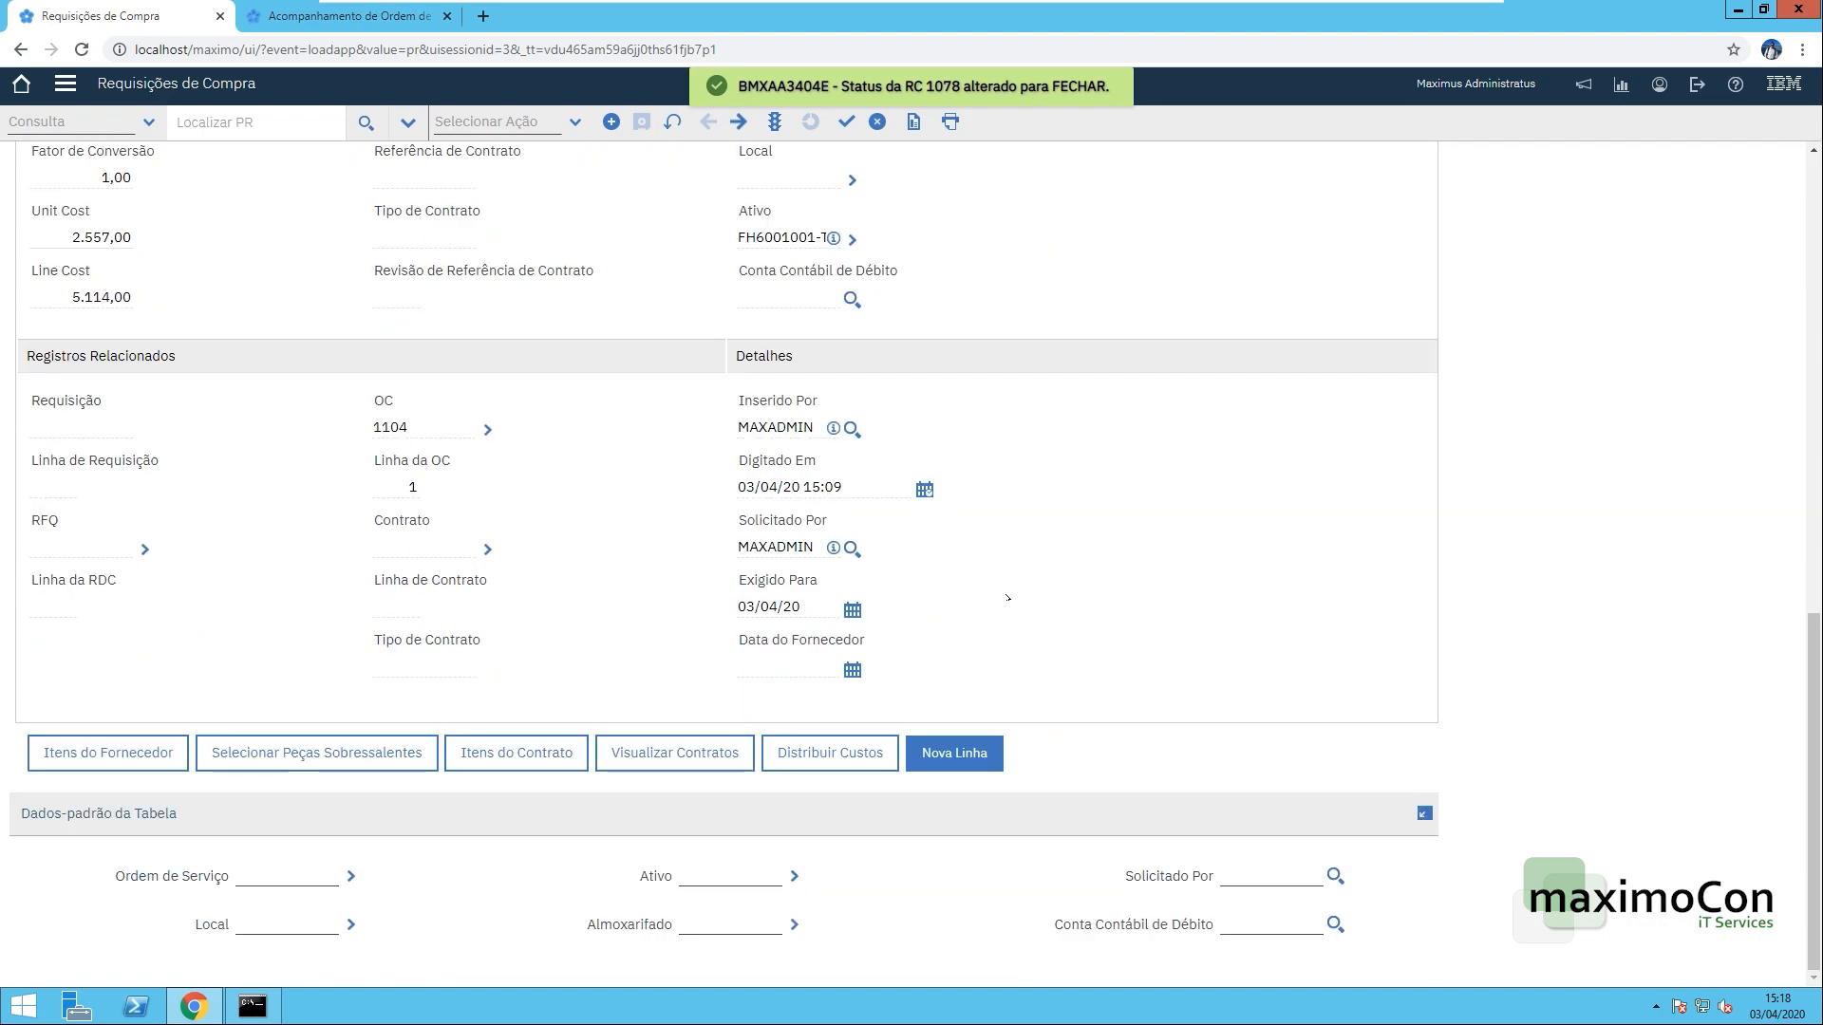
pyautogui.doubleClick(399, 432)
pyautogui.doubleClick(410, 491)
pyautogui.scroll(11, 517, 493)
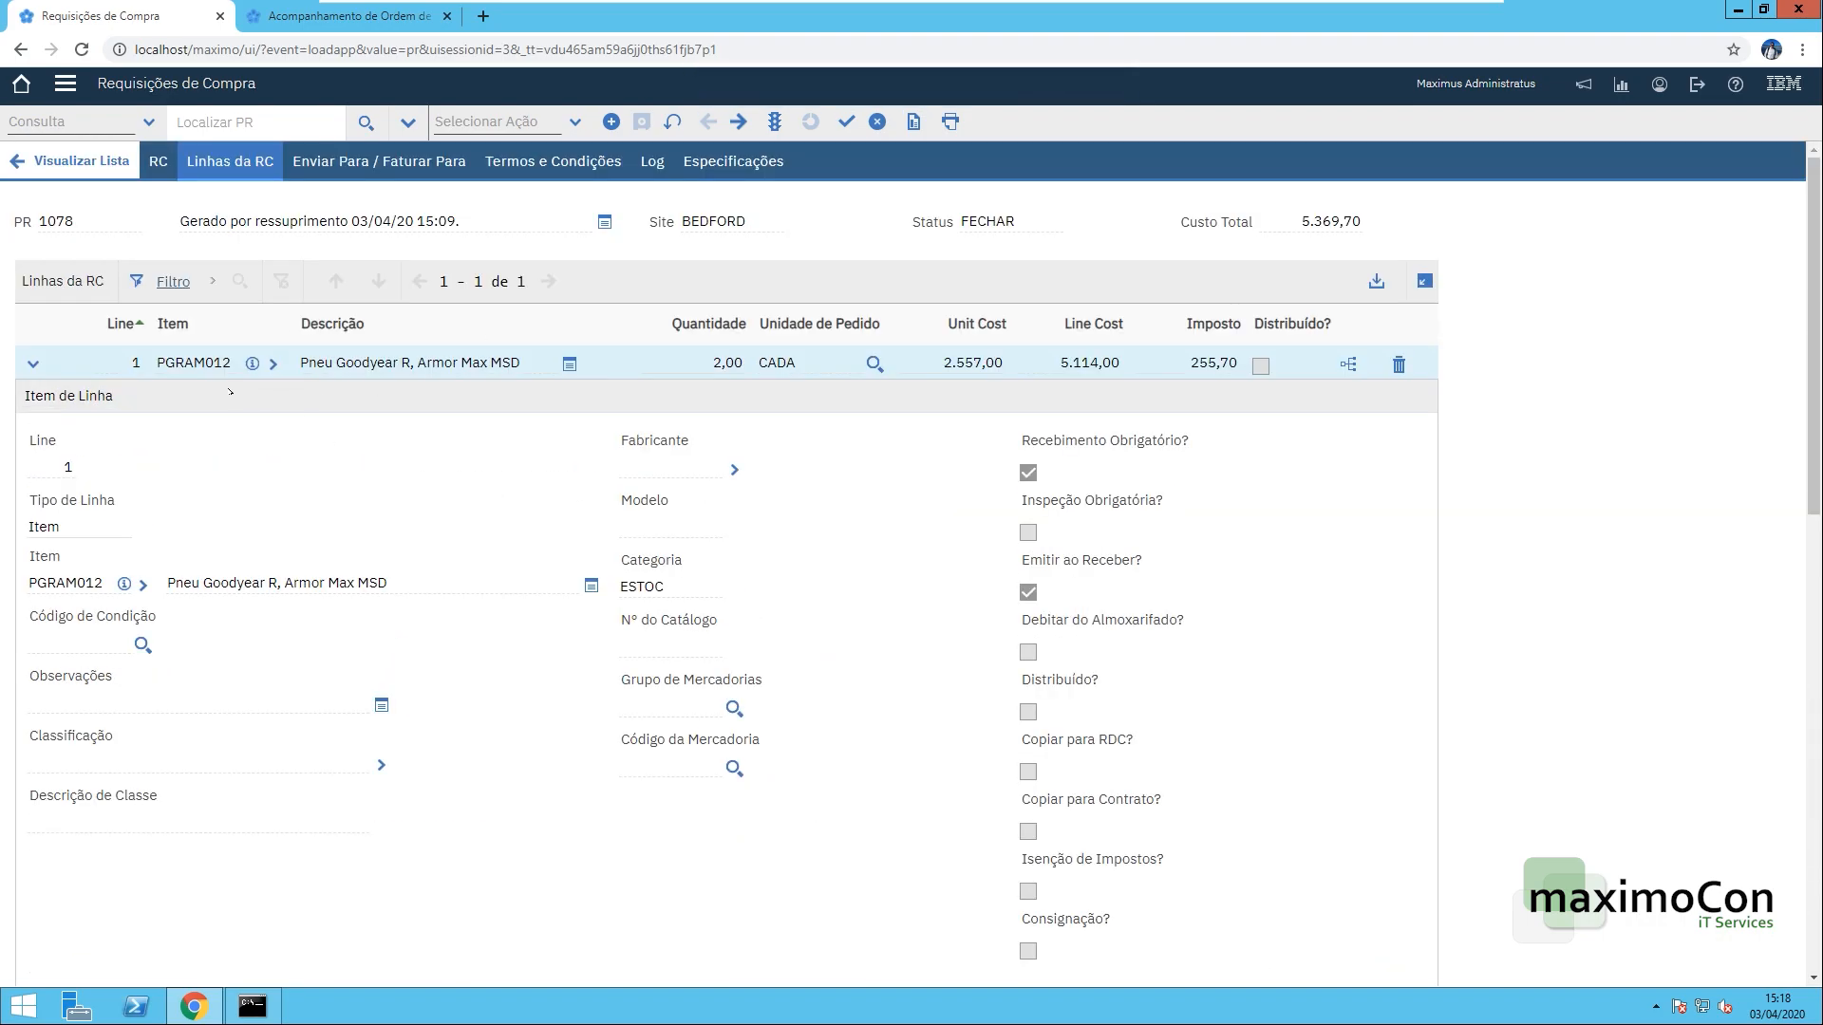
# - Go to purchase requisition 1079, set the unit cost of its CFVFH12-01 line to 2.500,00 and save the record
pyautogui.click(738, 122)
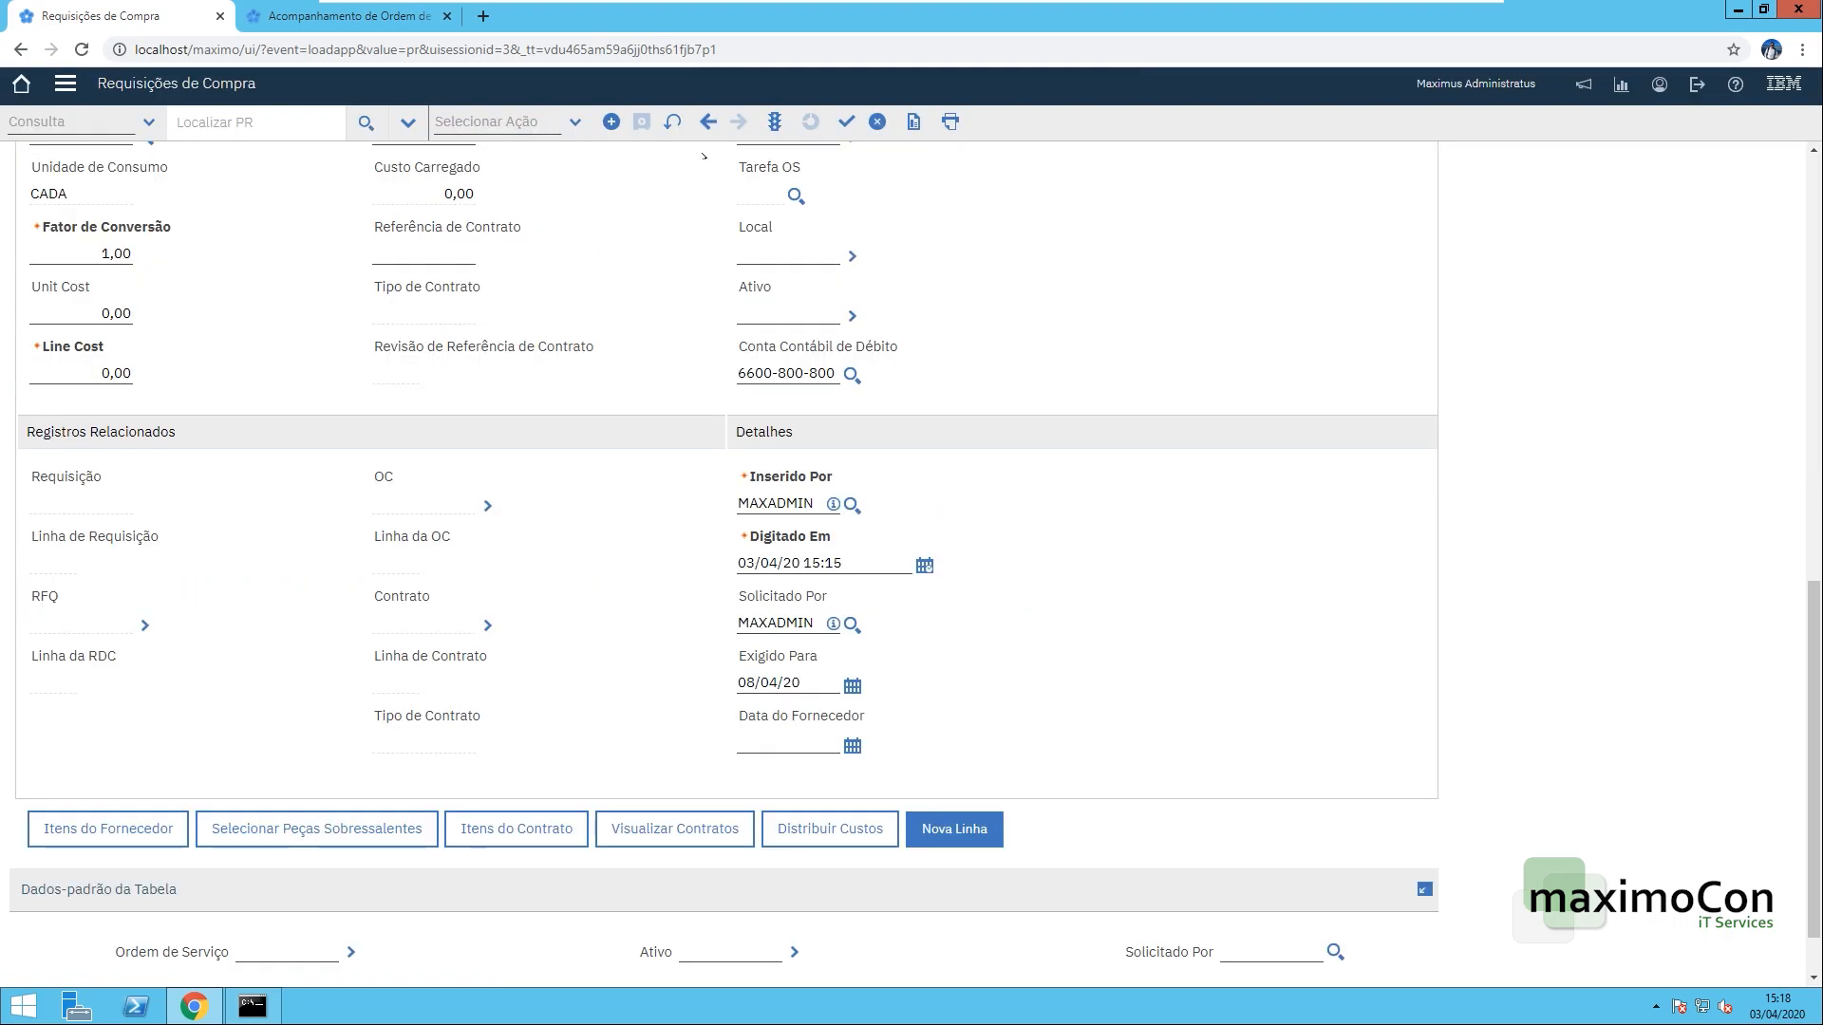
pyautogui.scroll(10, 224, 469)
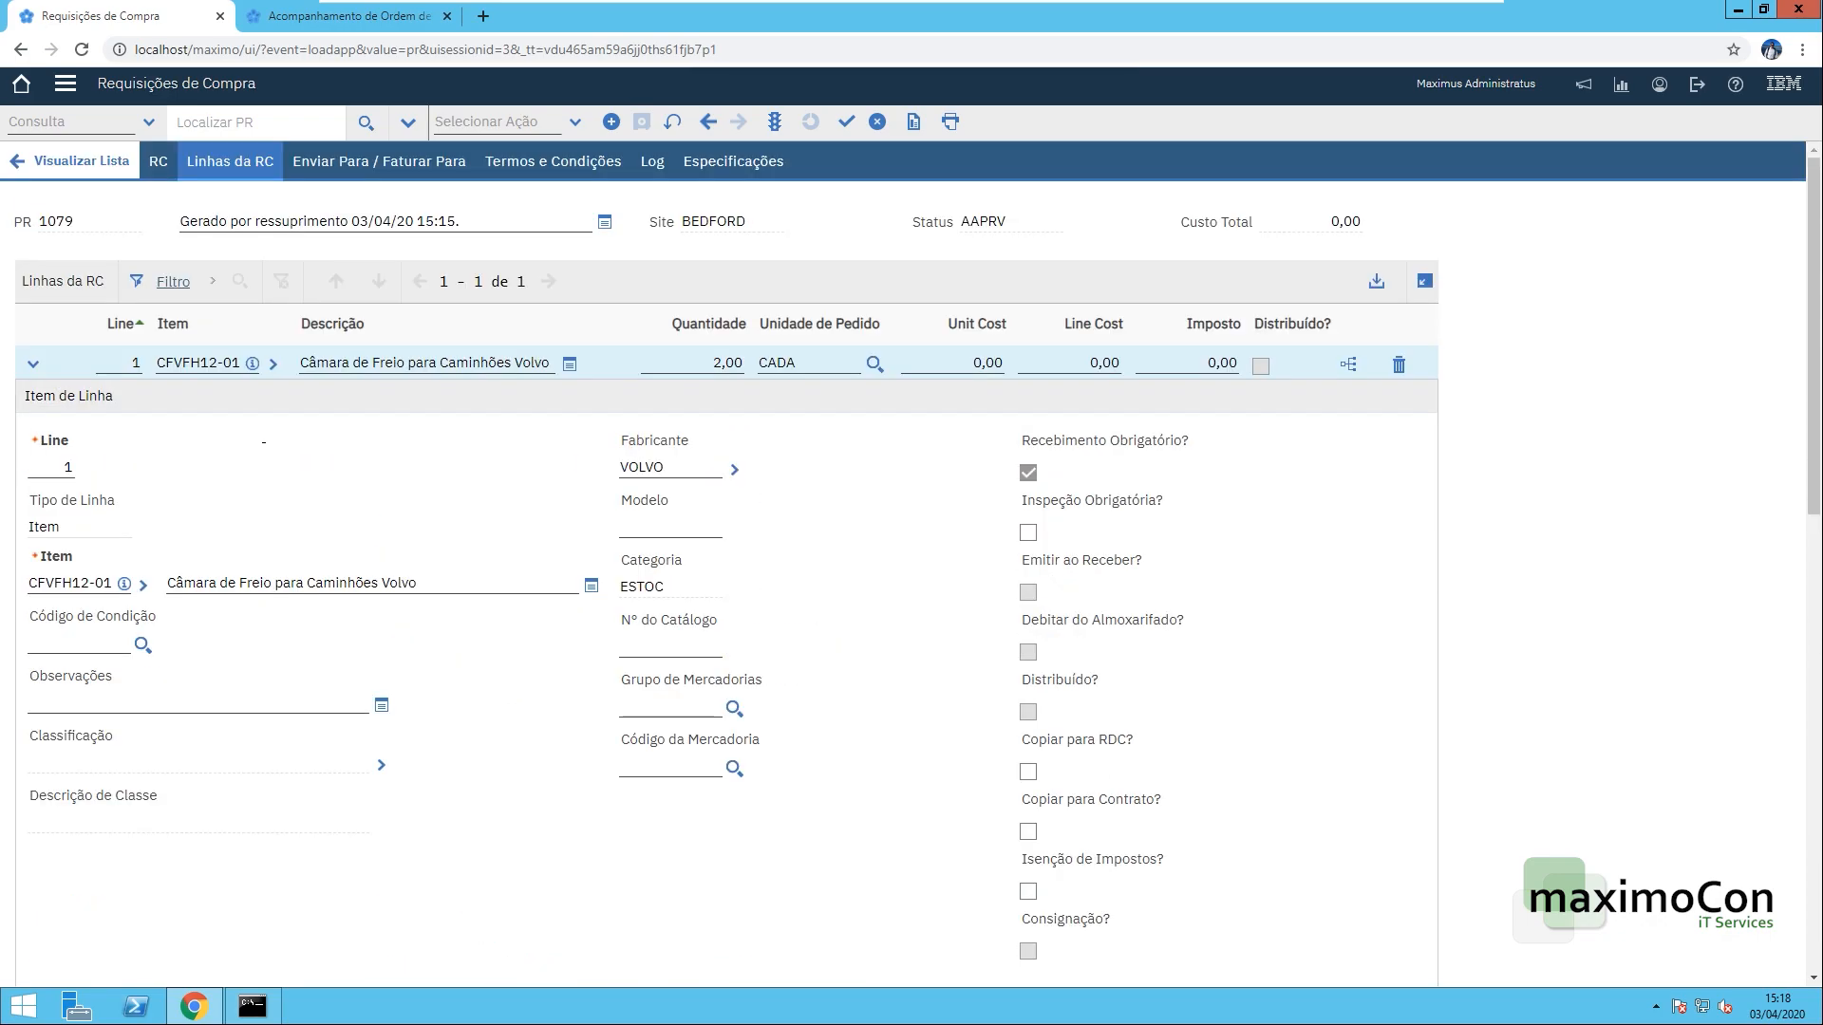
pyautogui.scroll(-8, 266, 440)
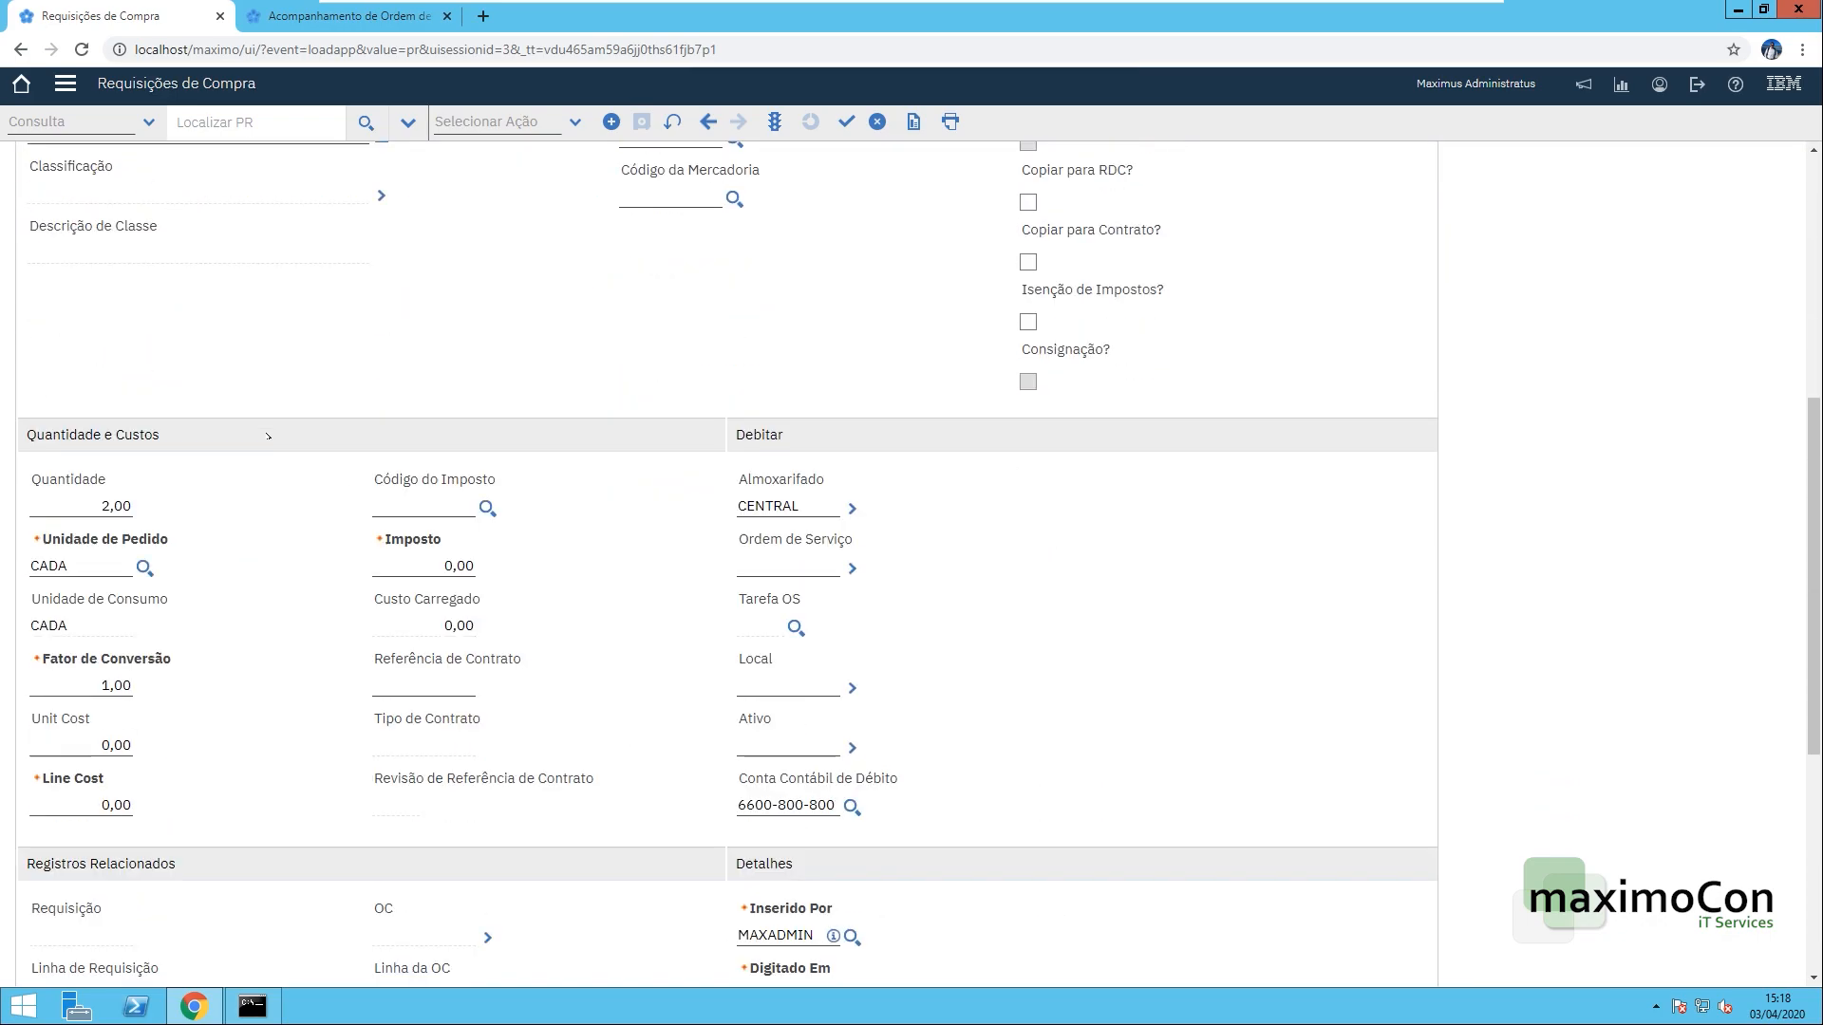
pyautogui.click(116, 557)
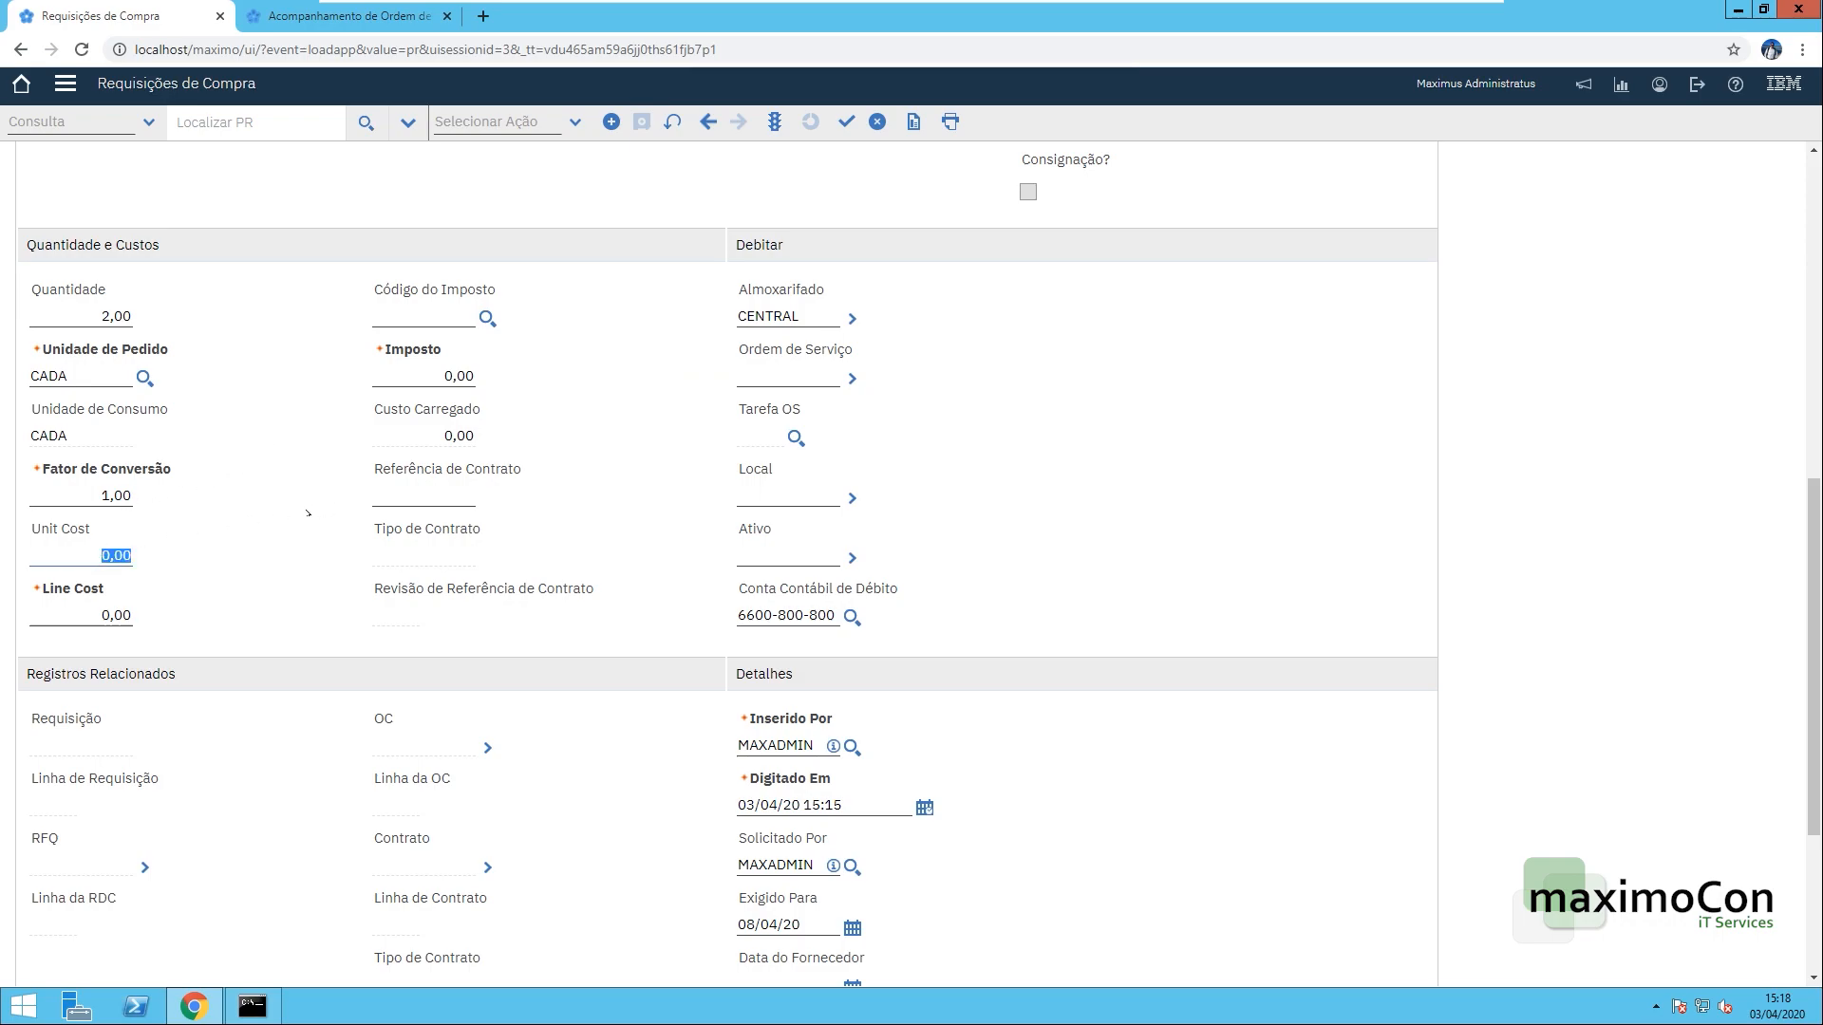
pyautogui.scroll(8, 275, 511)
pyautogui.scroll(-8, 272, 511)
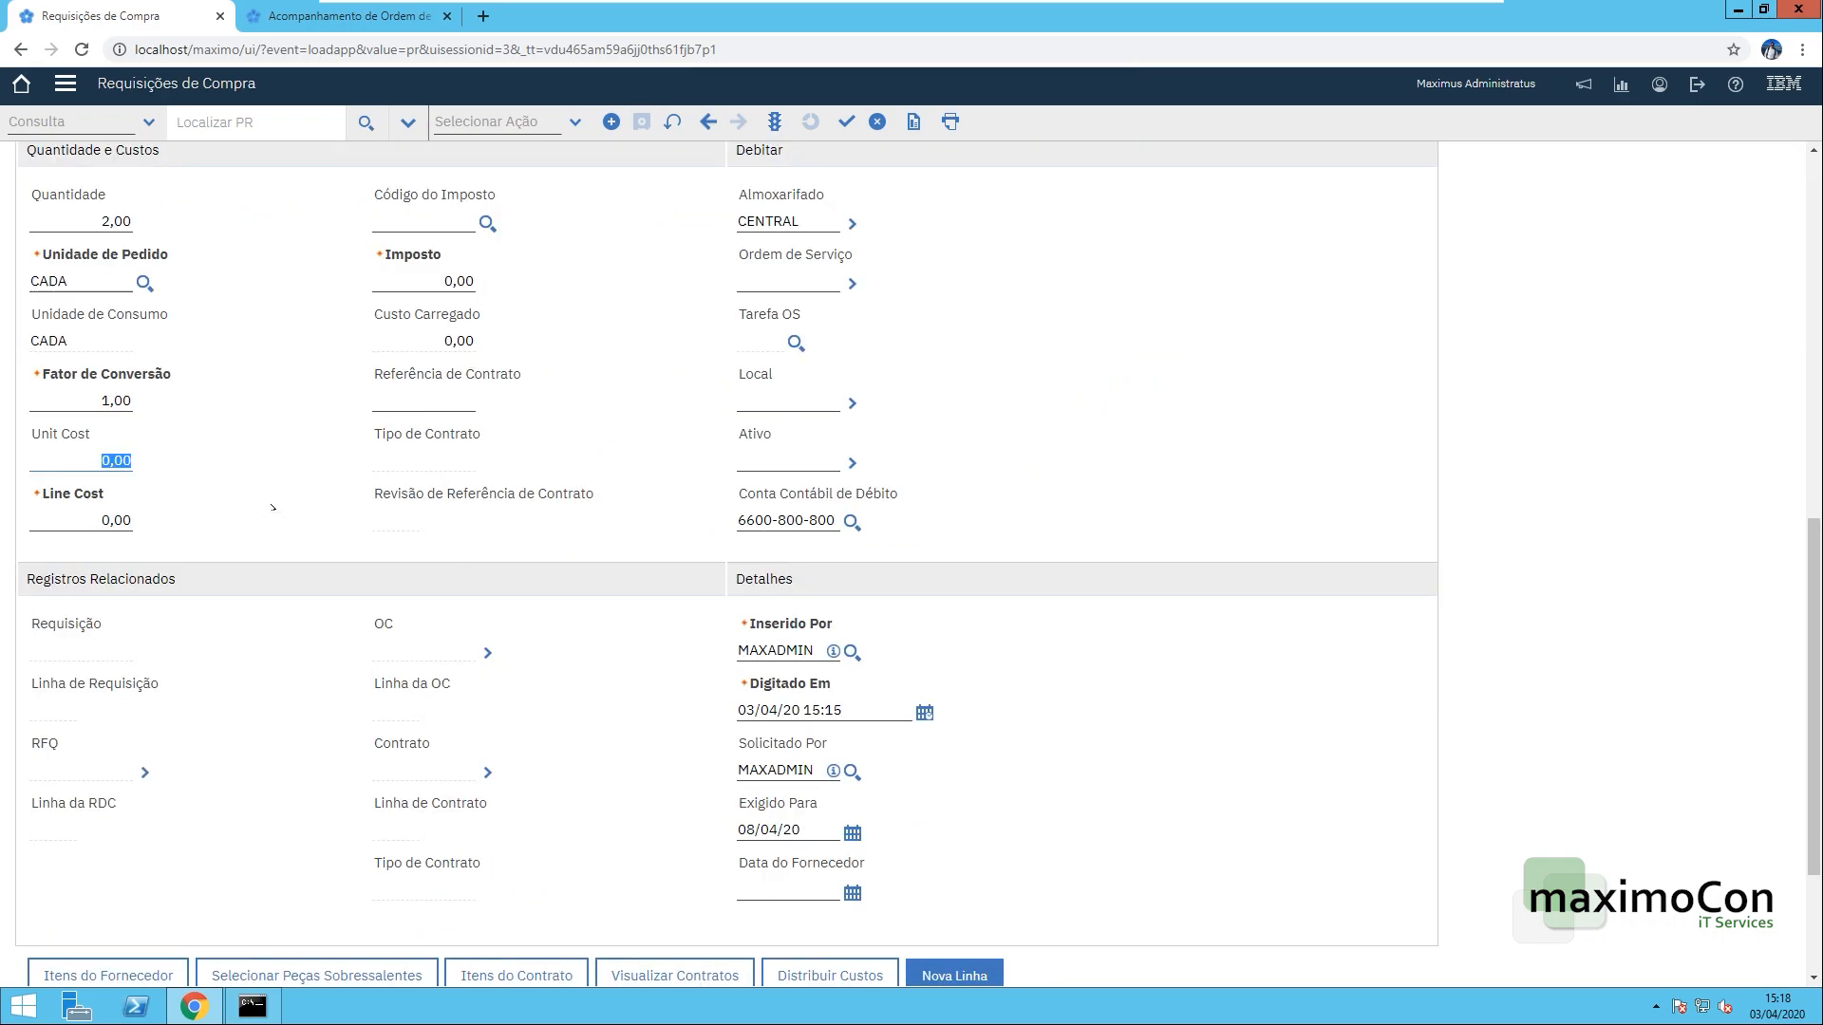
pyautogui.write('2500')
pyautogui.press('Tab')
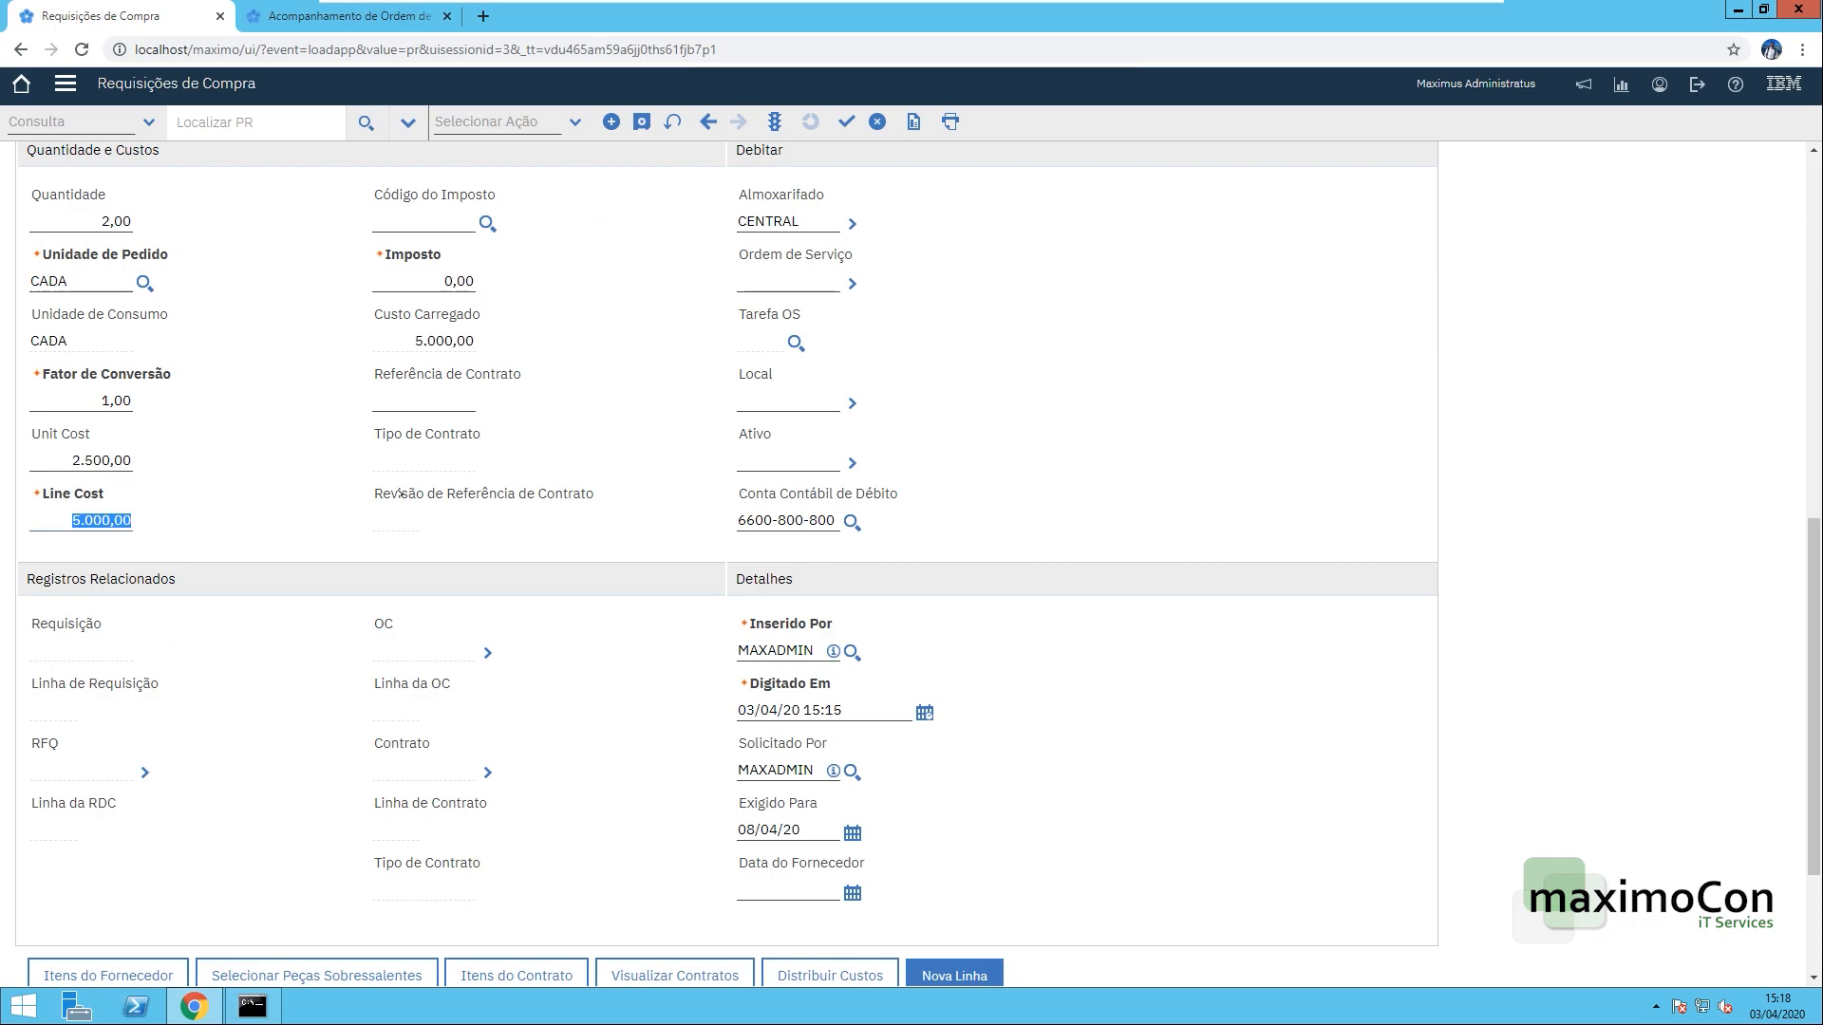
pyautogui.click(642, 120)
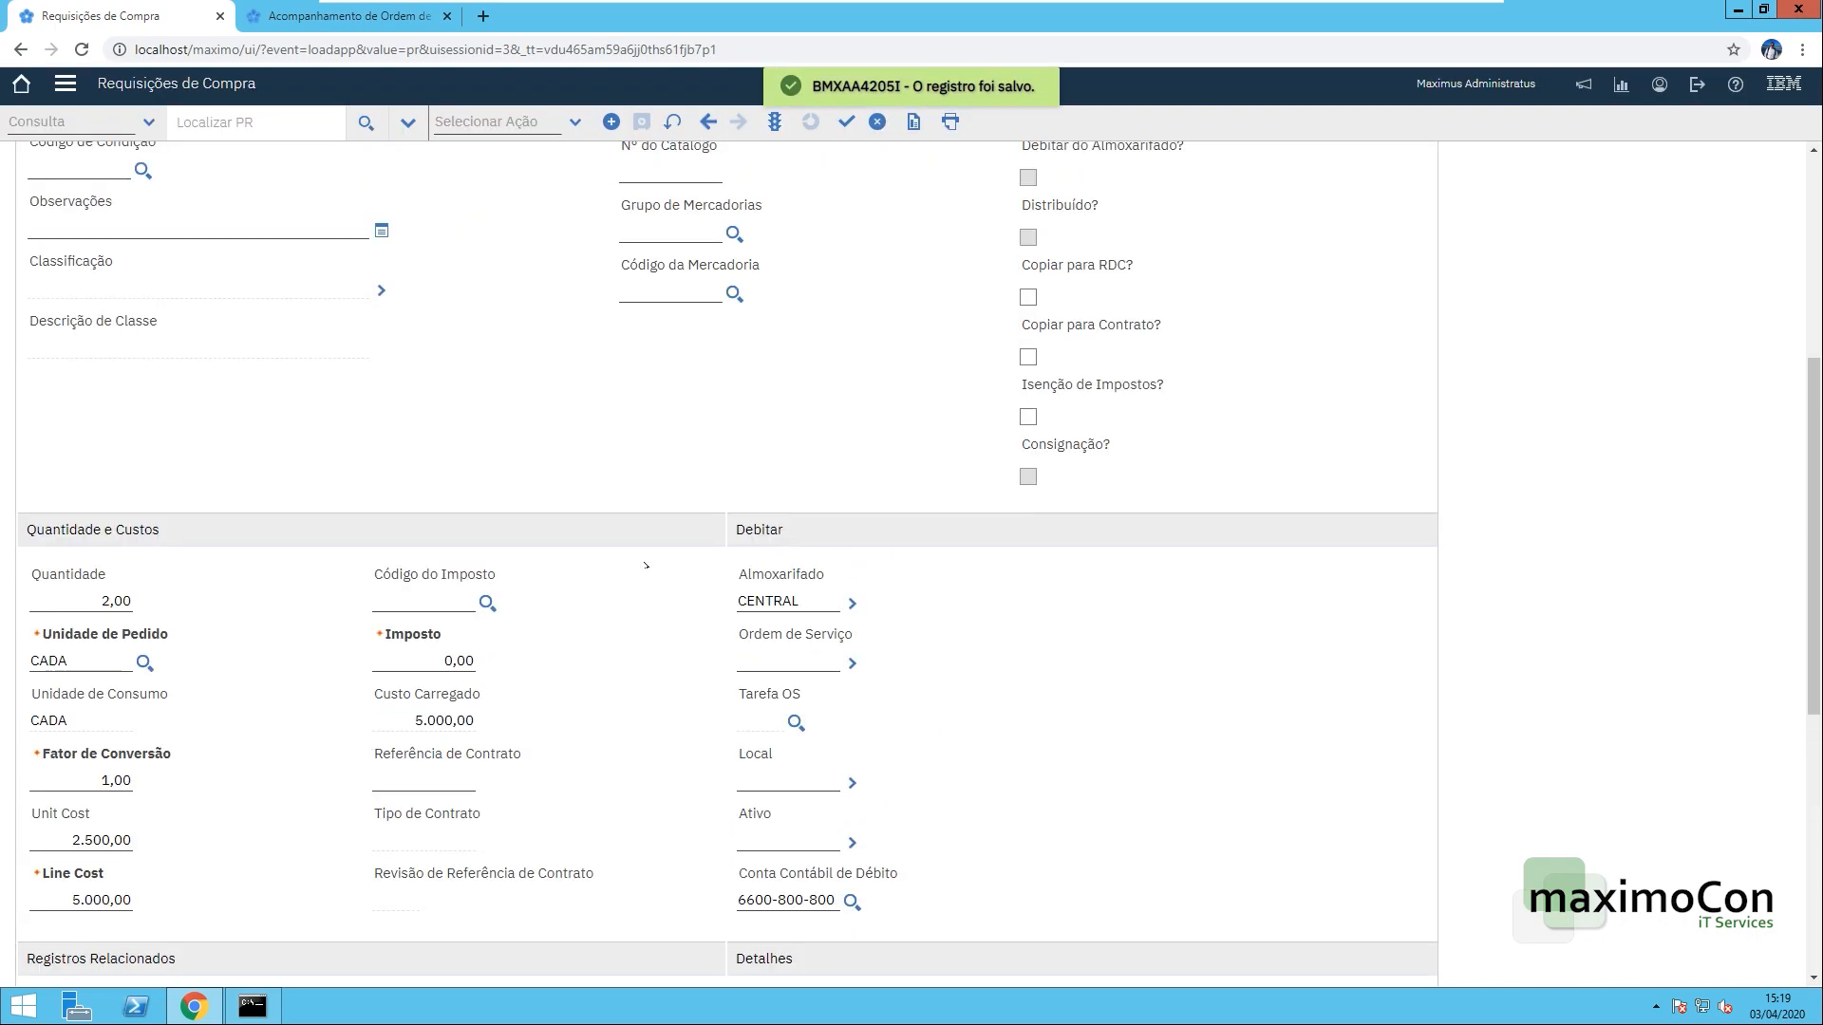
# - Check the storeroom on requisition 1079's line and change the requisition's status to Aprovado
pyautogui.scroll(4, 646, 565)
pyautogui.scroll(-3, 693, 522)
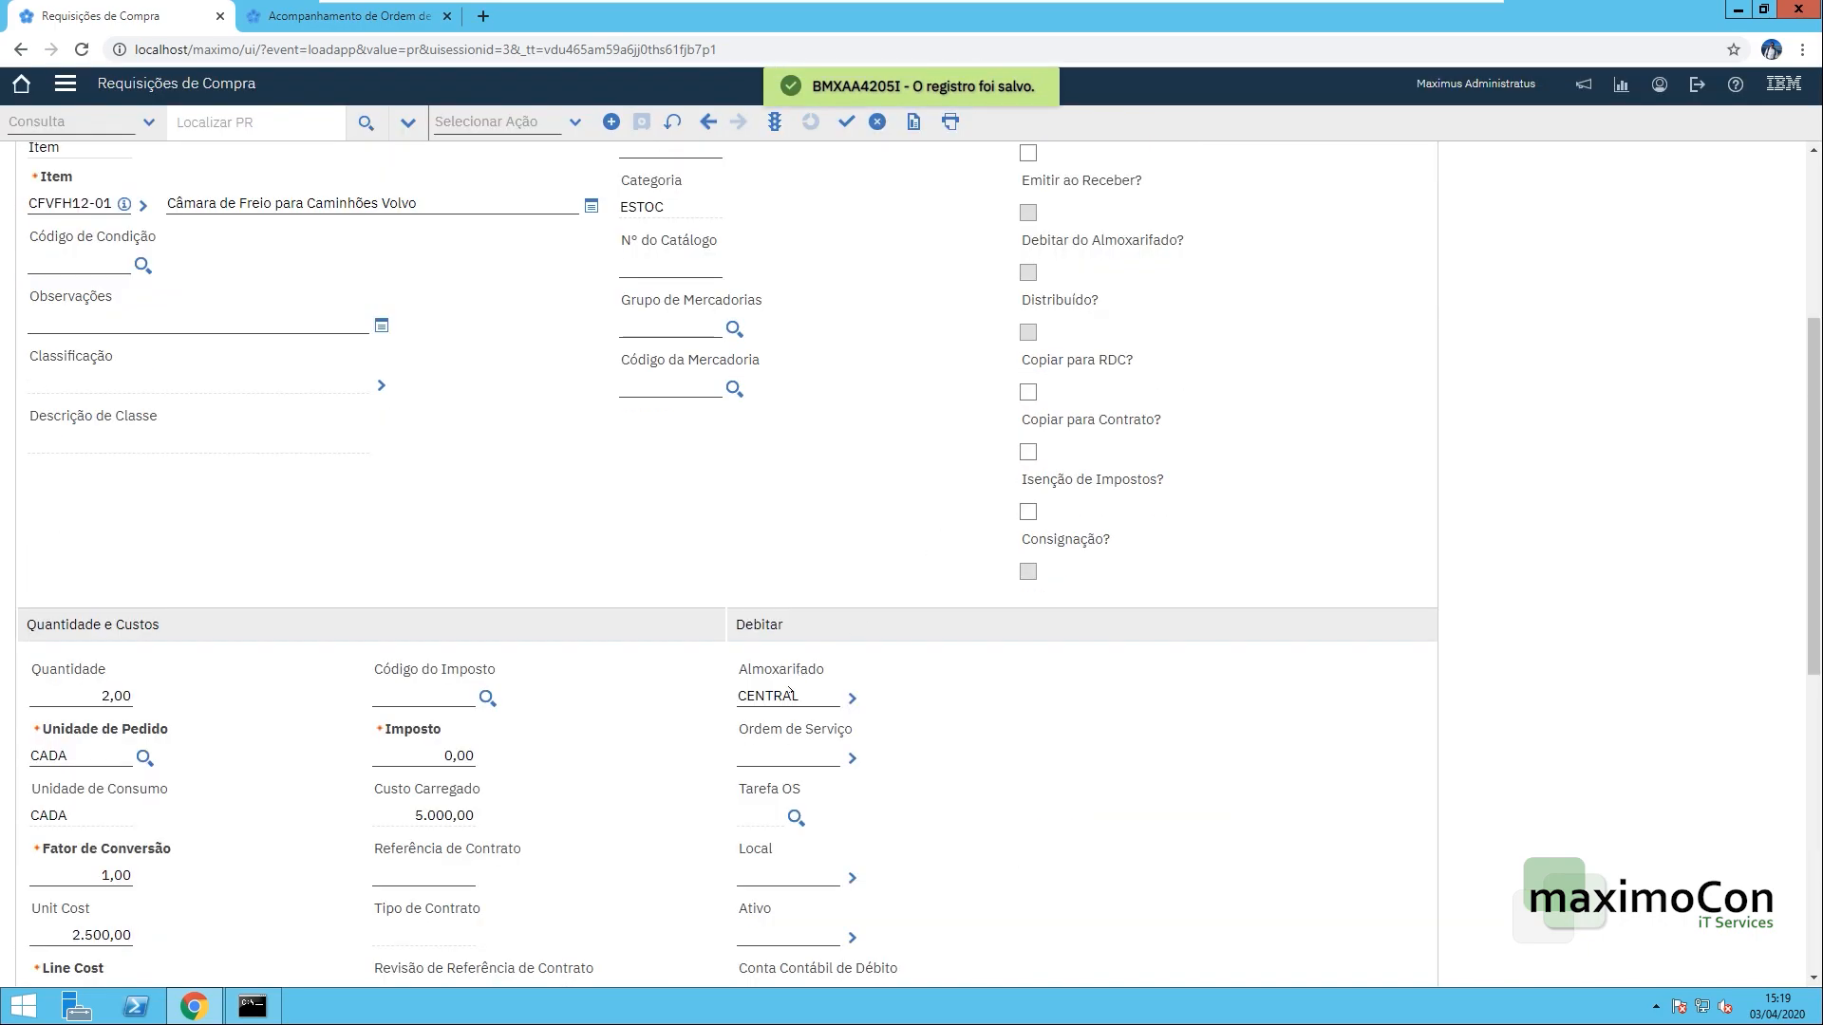
pyautogui.scroll(4, 807, 703)
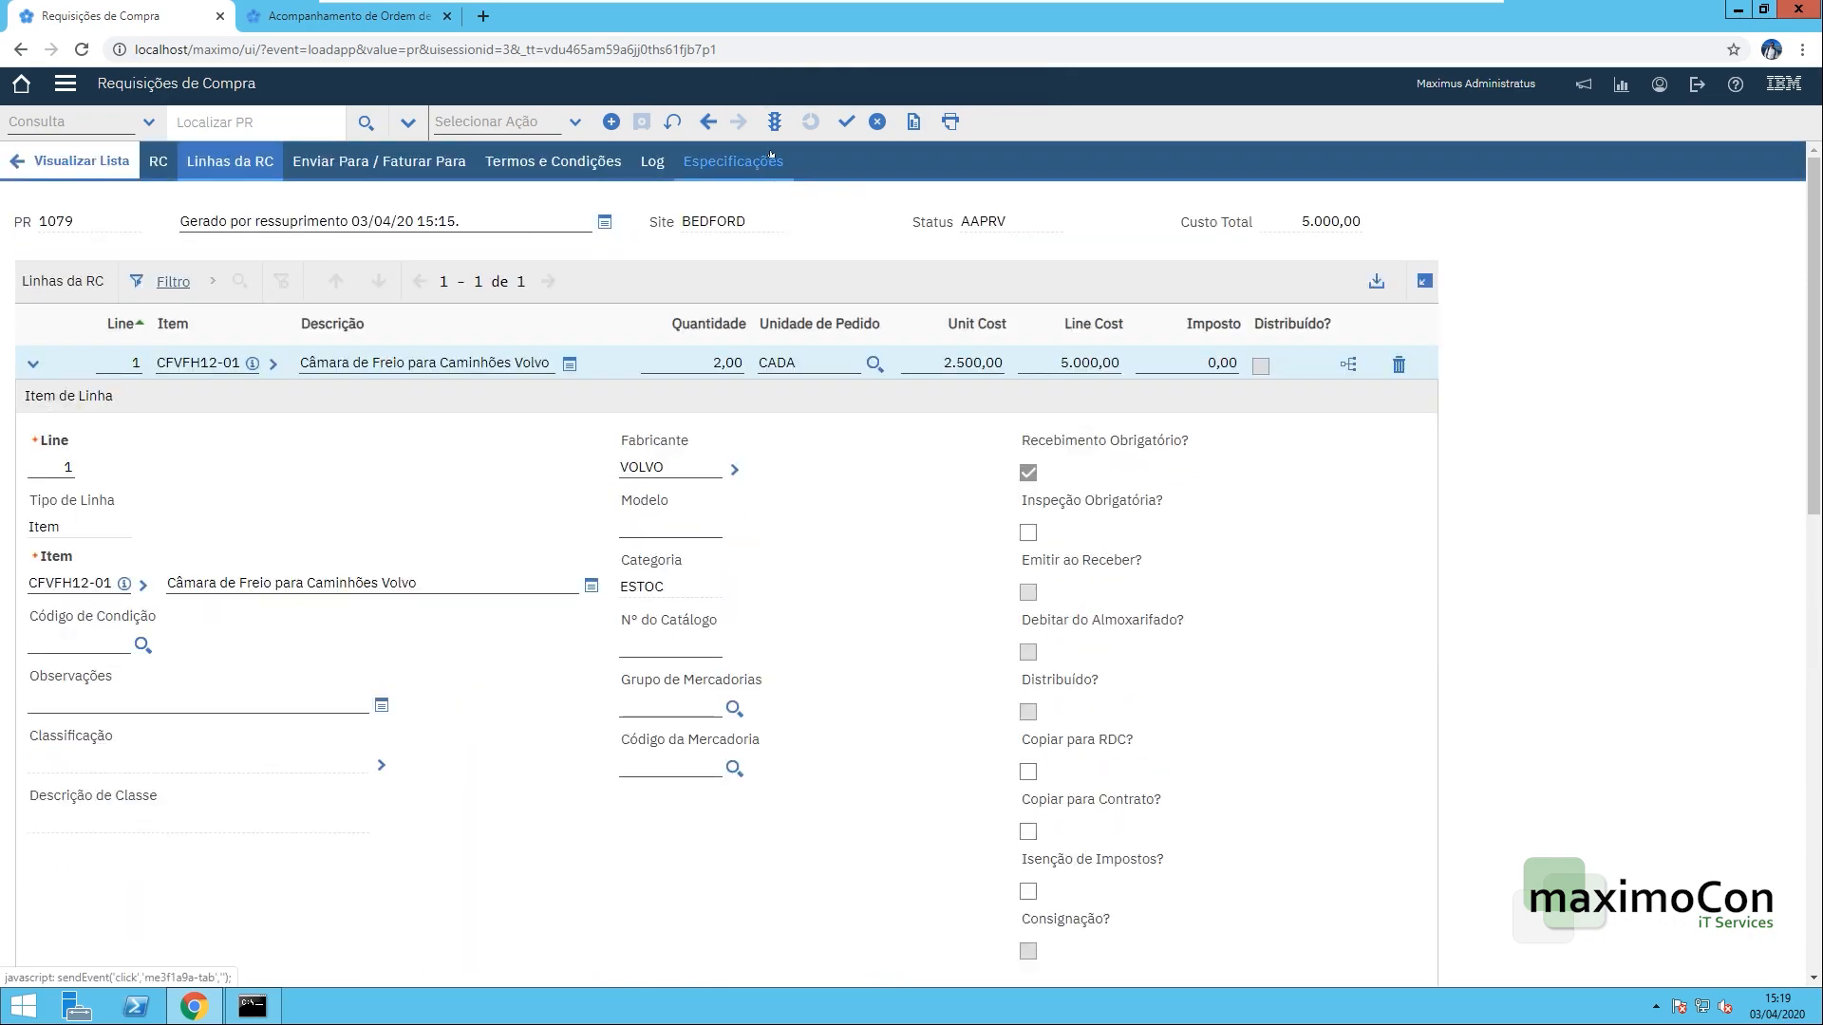
pyautogui.click(774, 121)
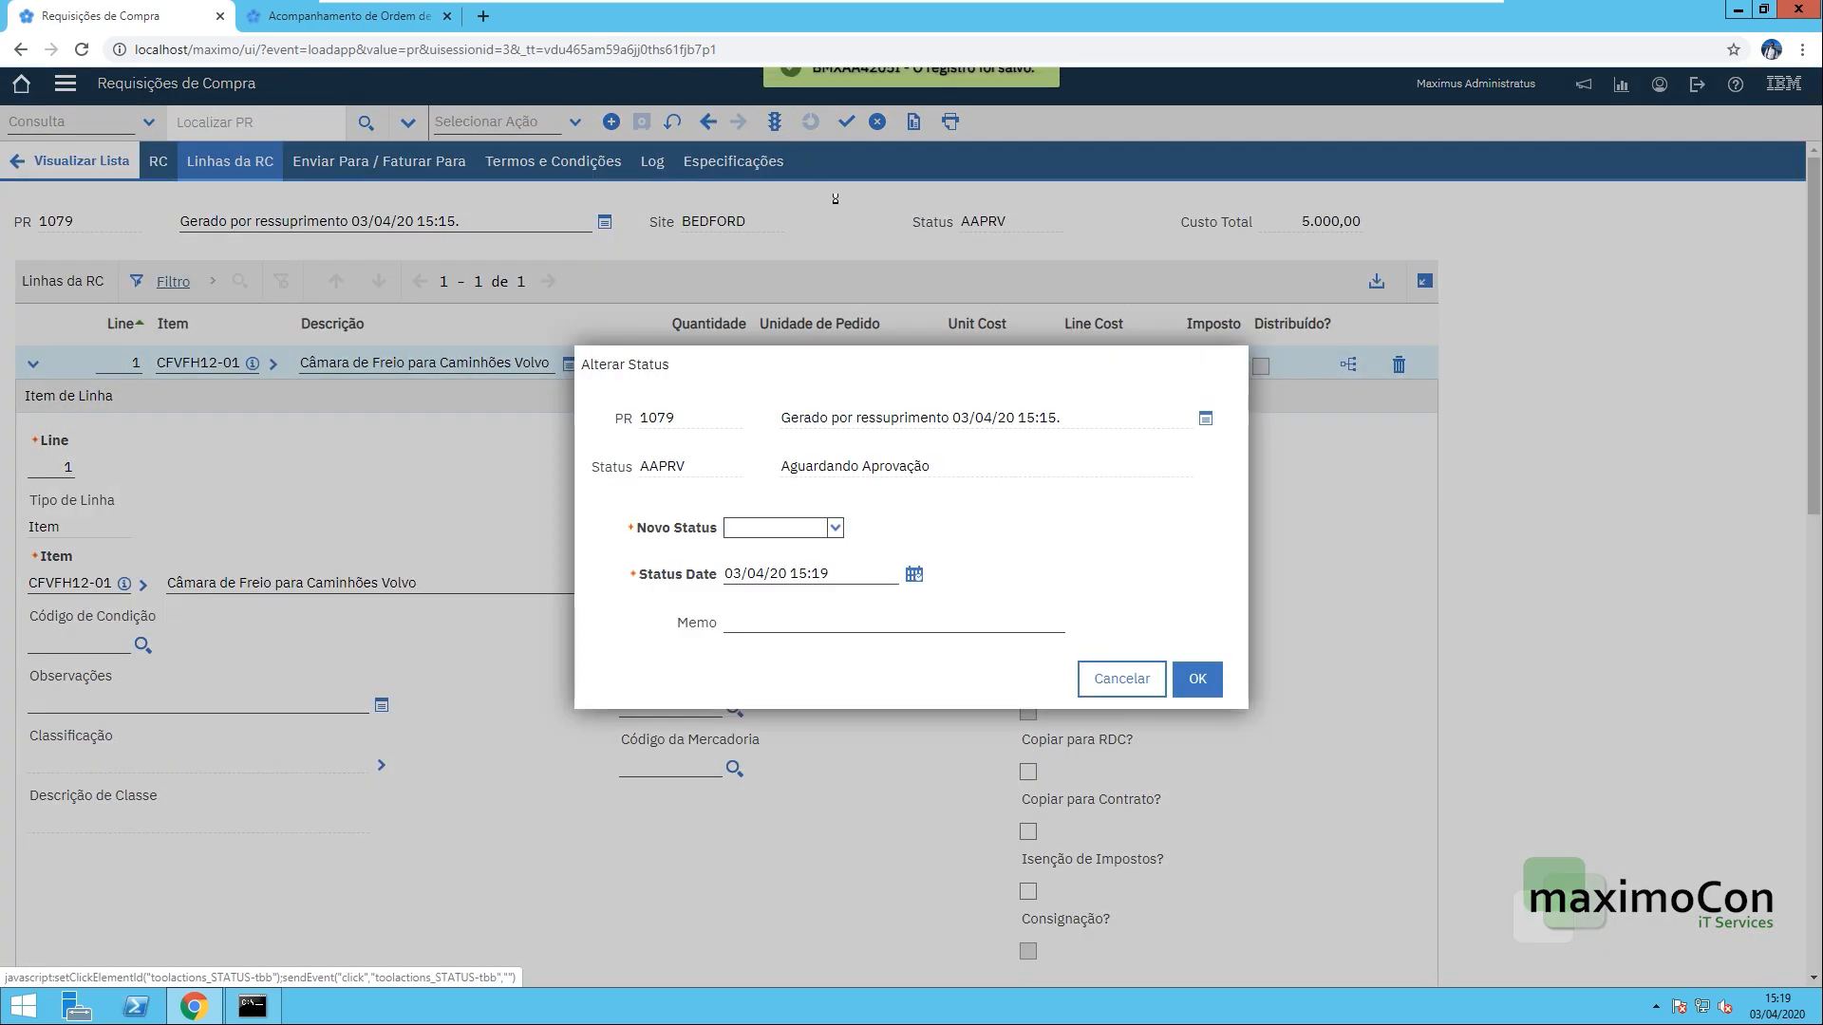
pyautogui.click(820, 530)
pyautogui.click(777, 551)
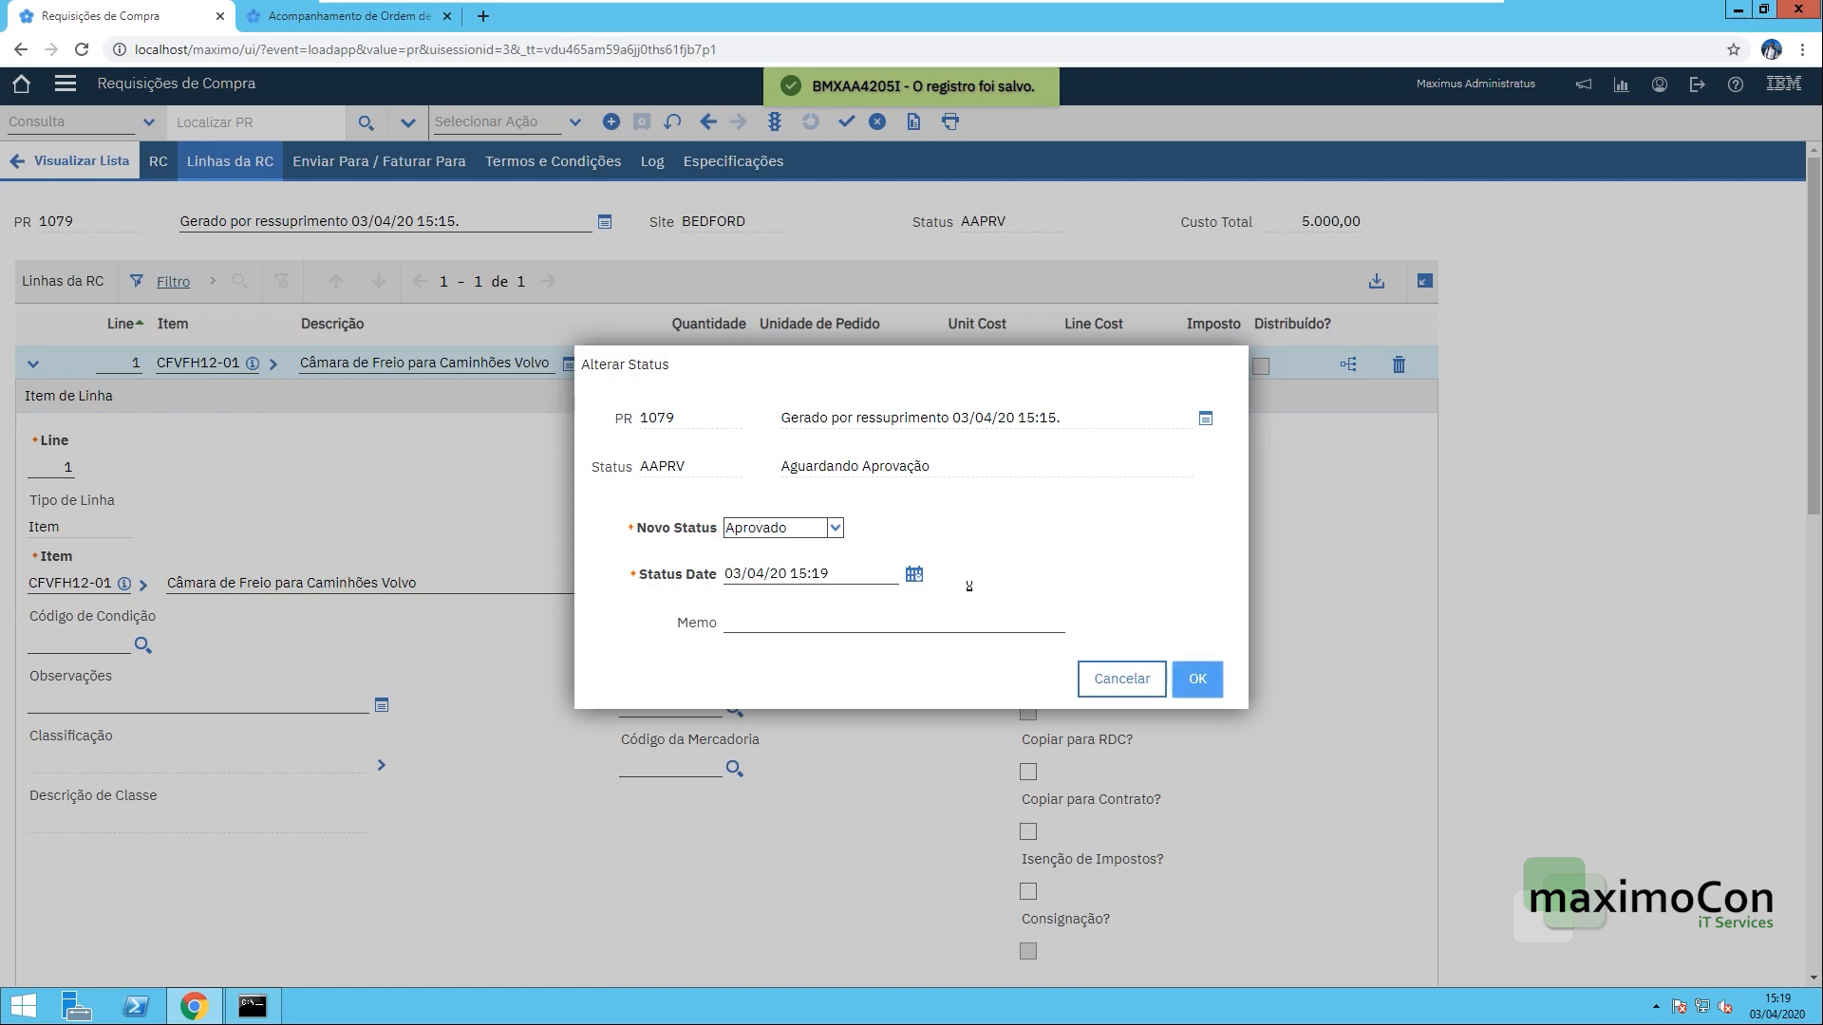
pyautogui.click(1197, 679)
# - Create purchase order 1105 from requisition 1079, keeping the default description
pyautogui.click(572, 121)
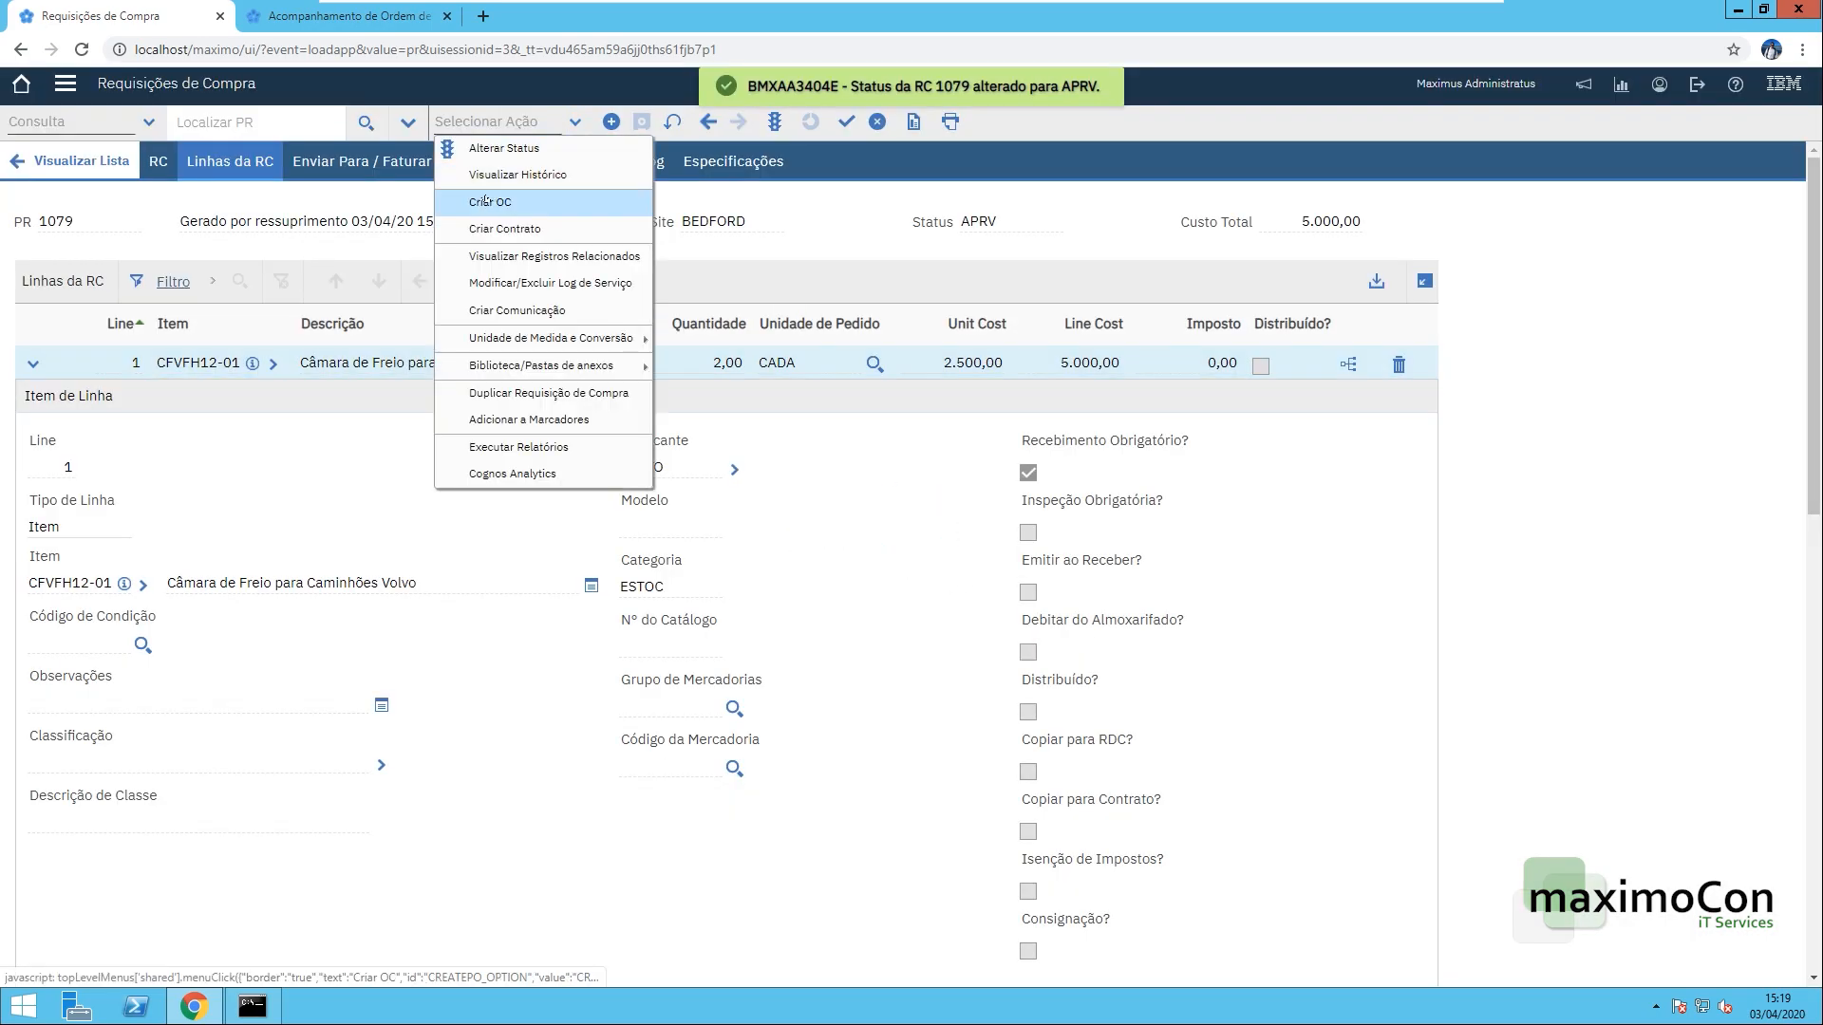
pyautogui.click(512, 203)
pyautogui.write('1105')
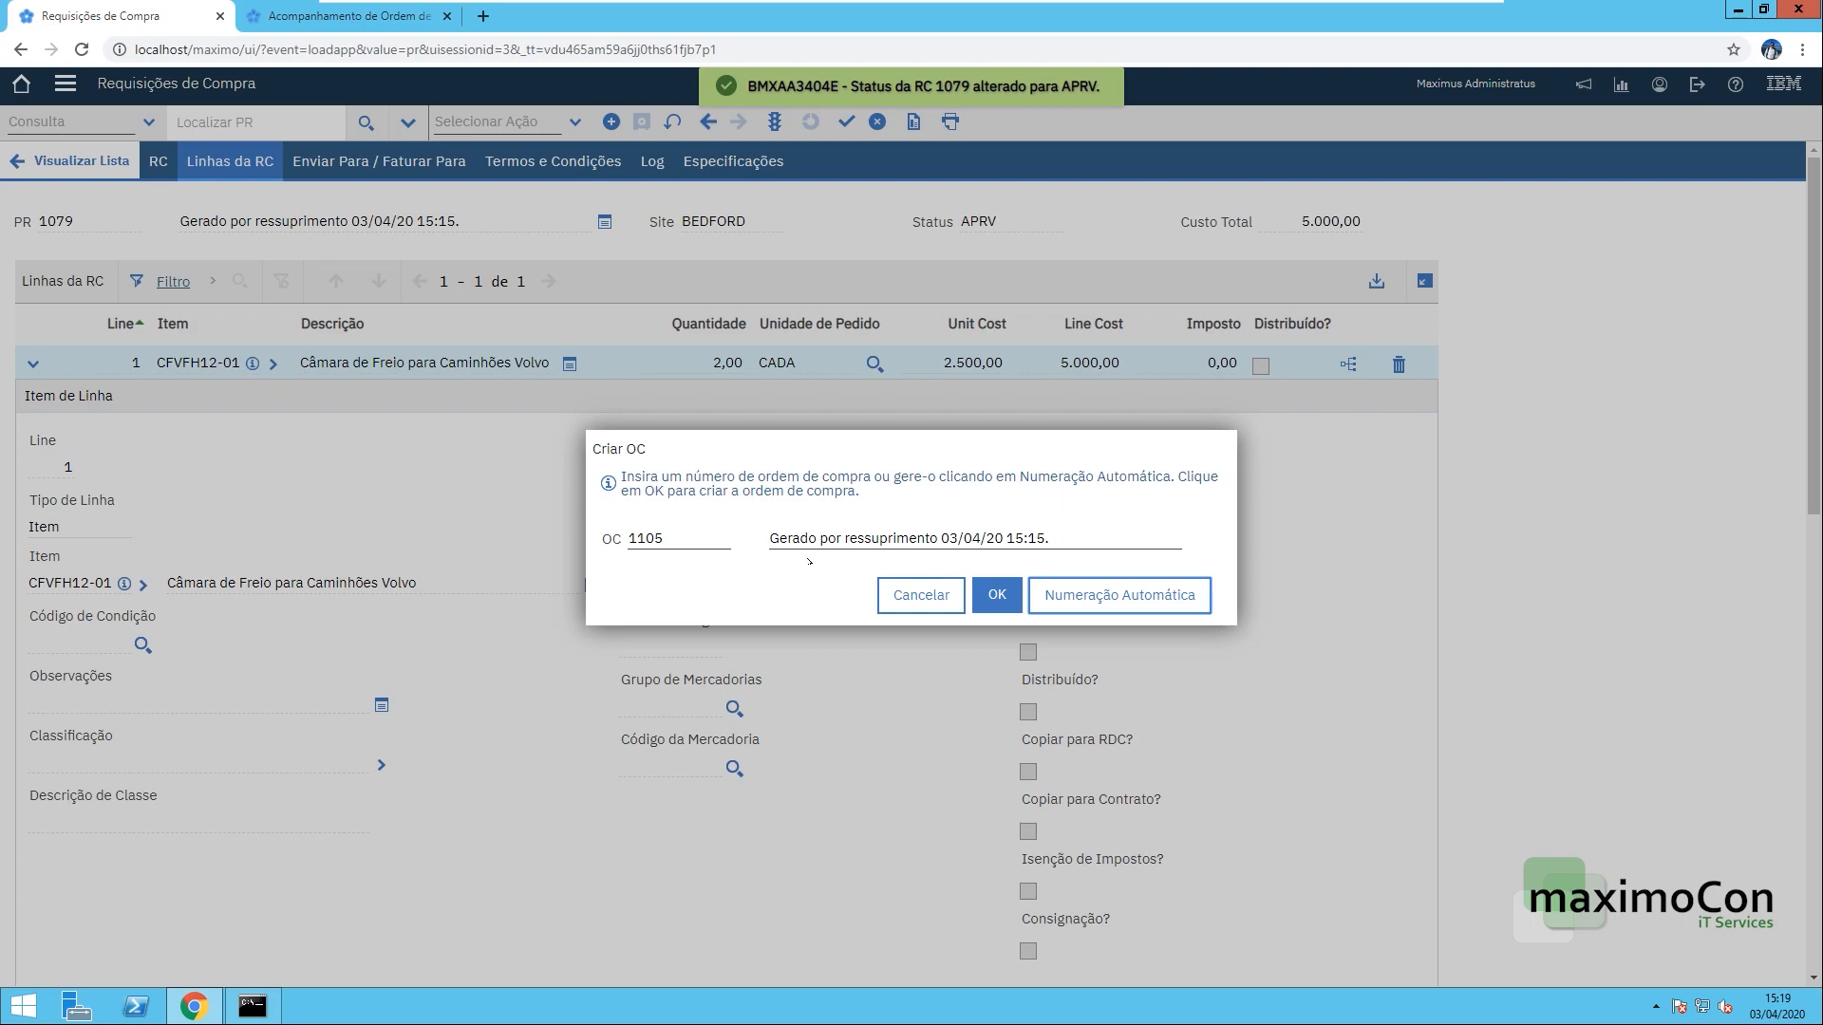
pyautogui.doubleClick(658, 544)
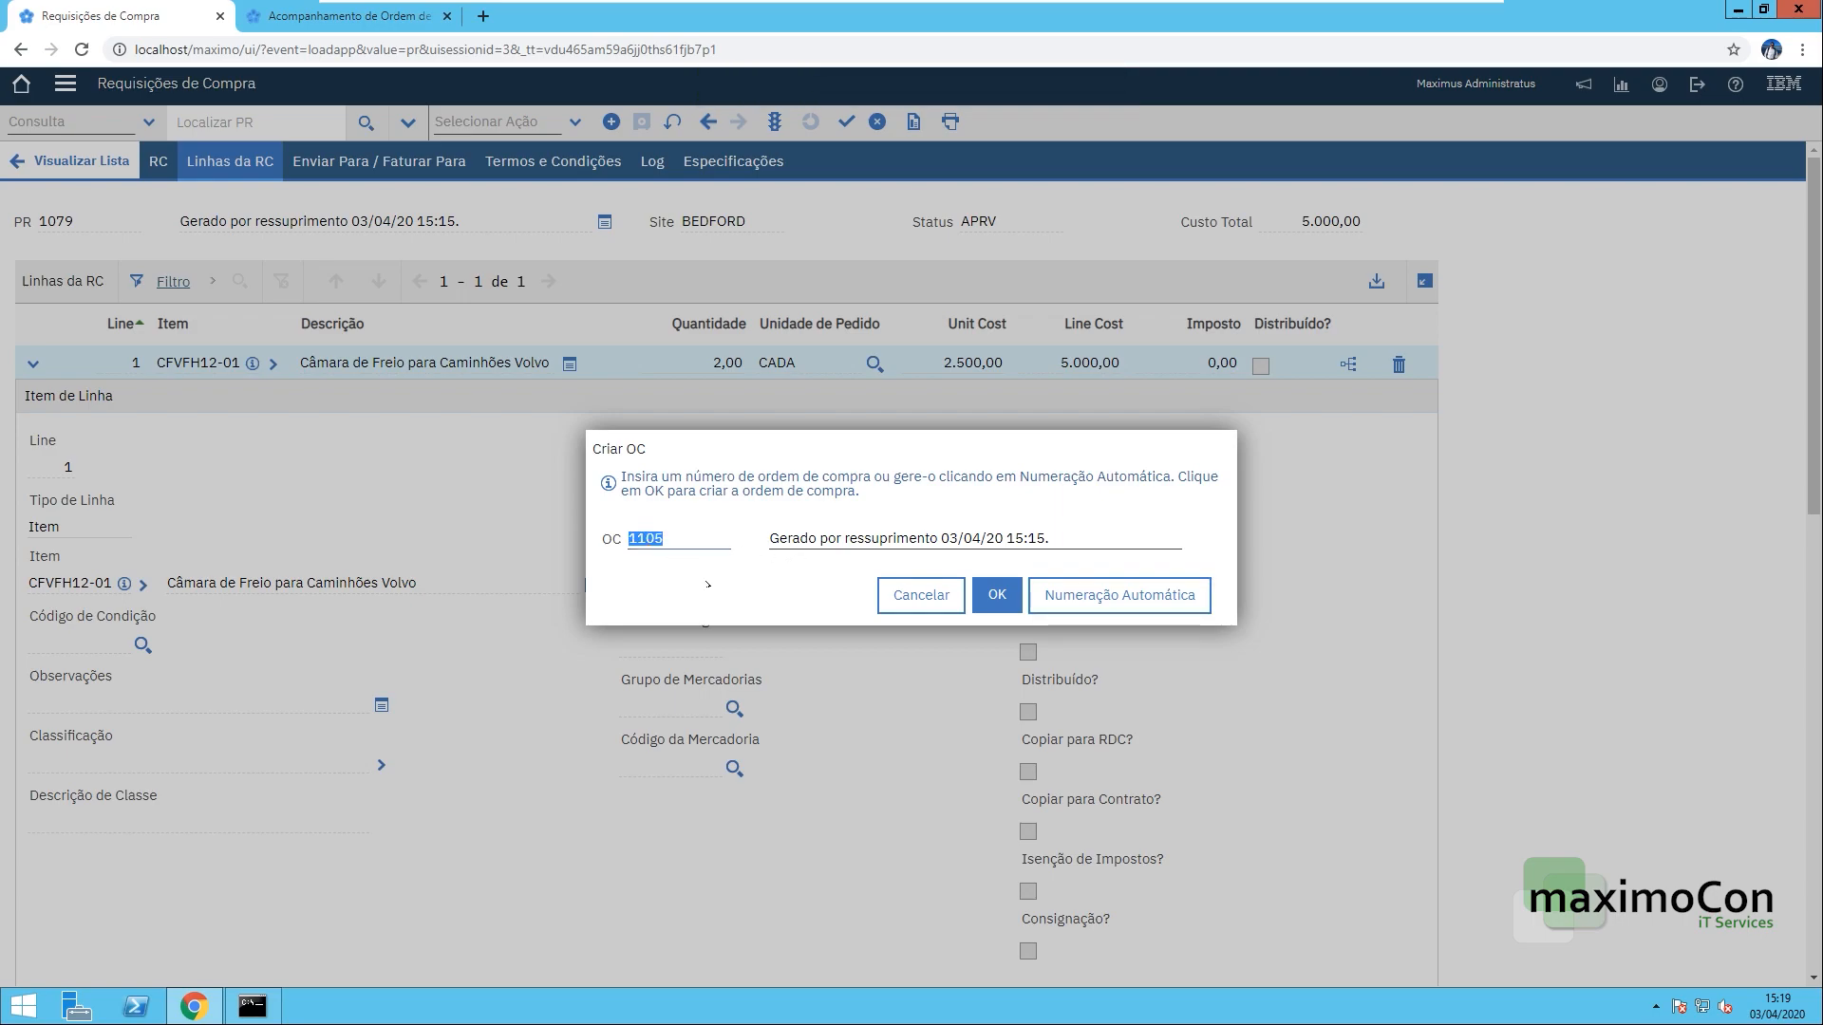
pyautogui.click(997, 595)
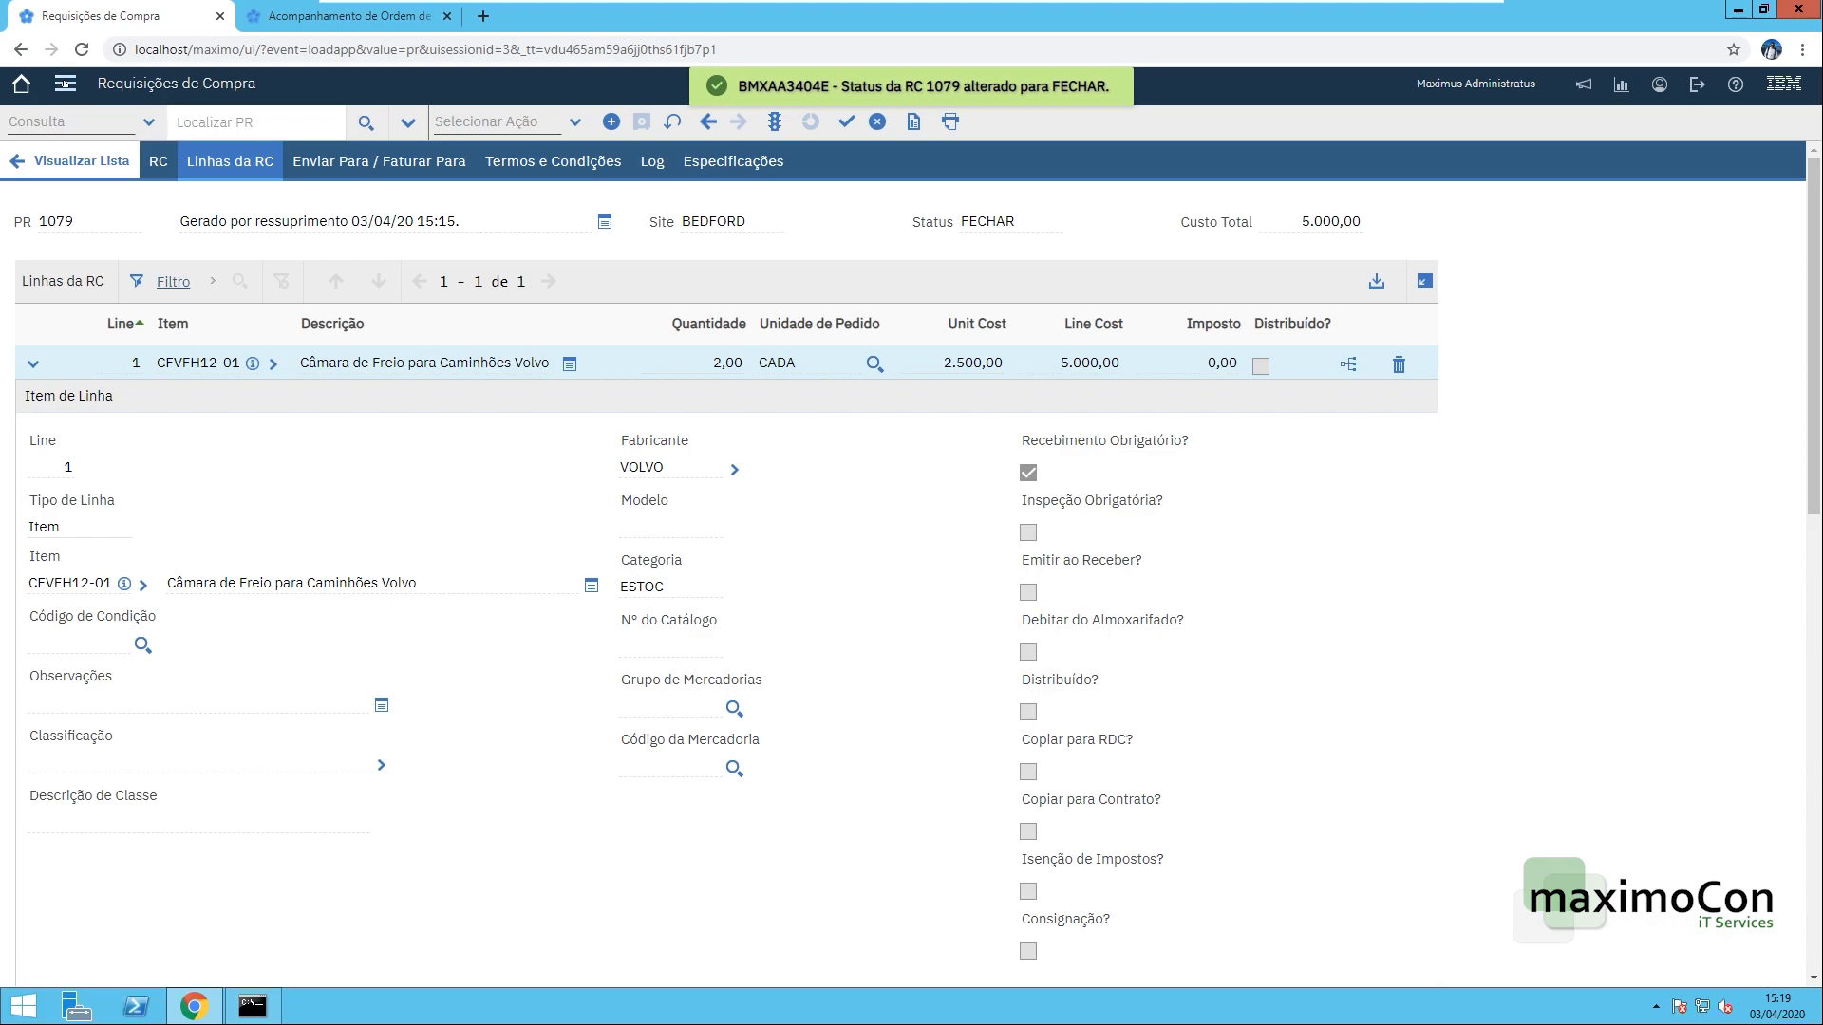
# - Filter the Ordens de Compra application by purchase orders 1104 and 1105, and open order 1104
pyautogui.click(64, 83)
pyautogui.moveTo(107, 353)
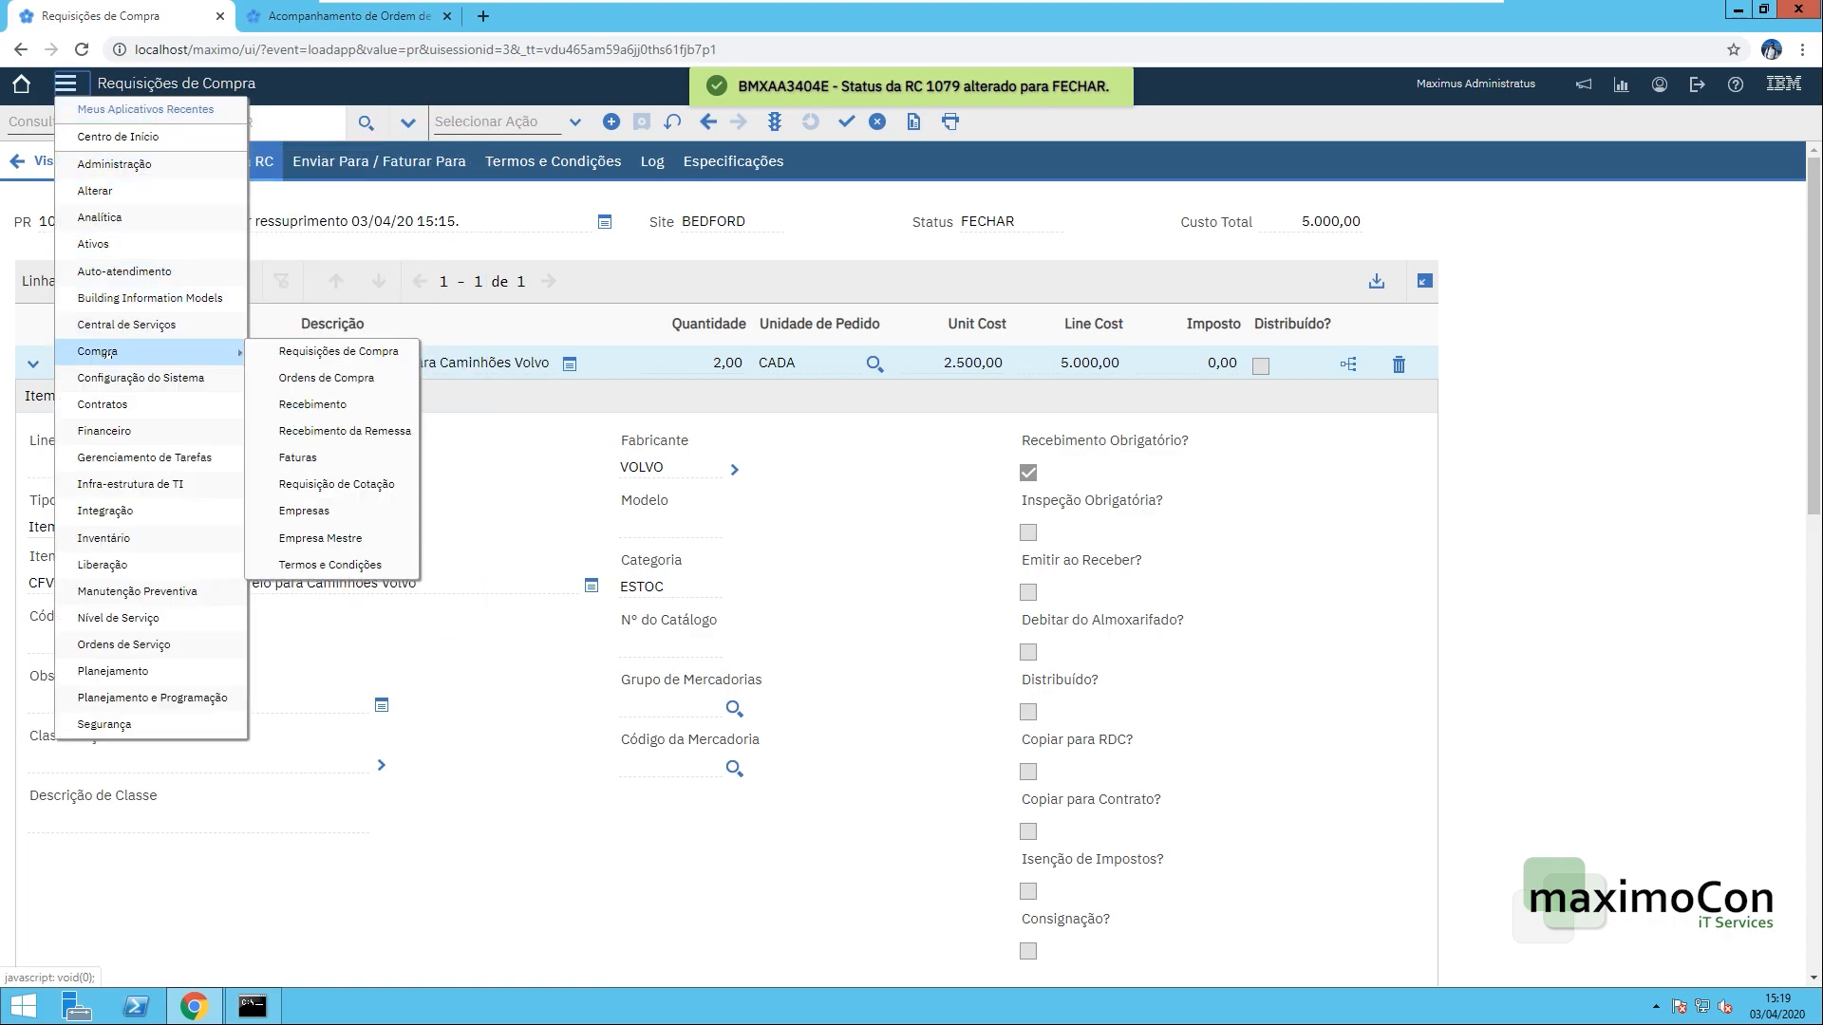
pyautogui.click(326, 378)
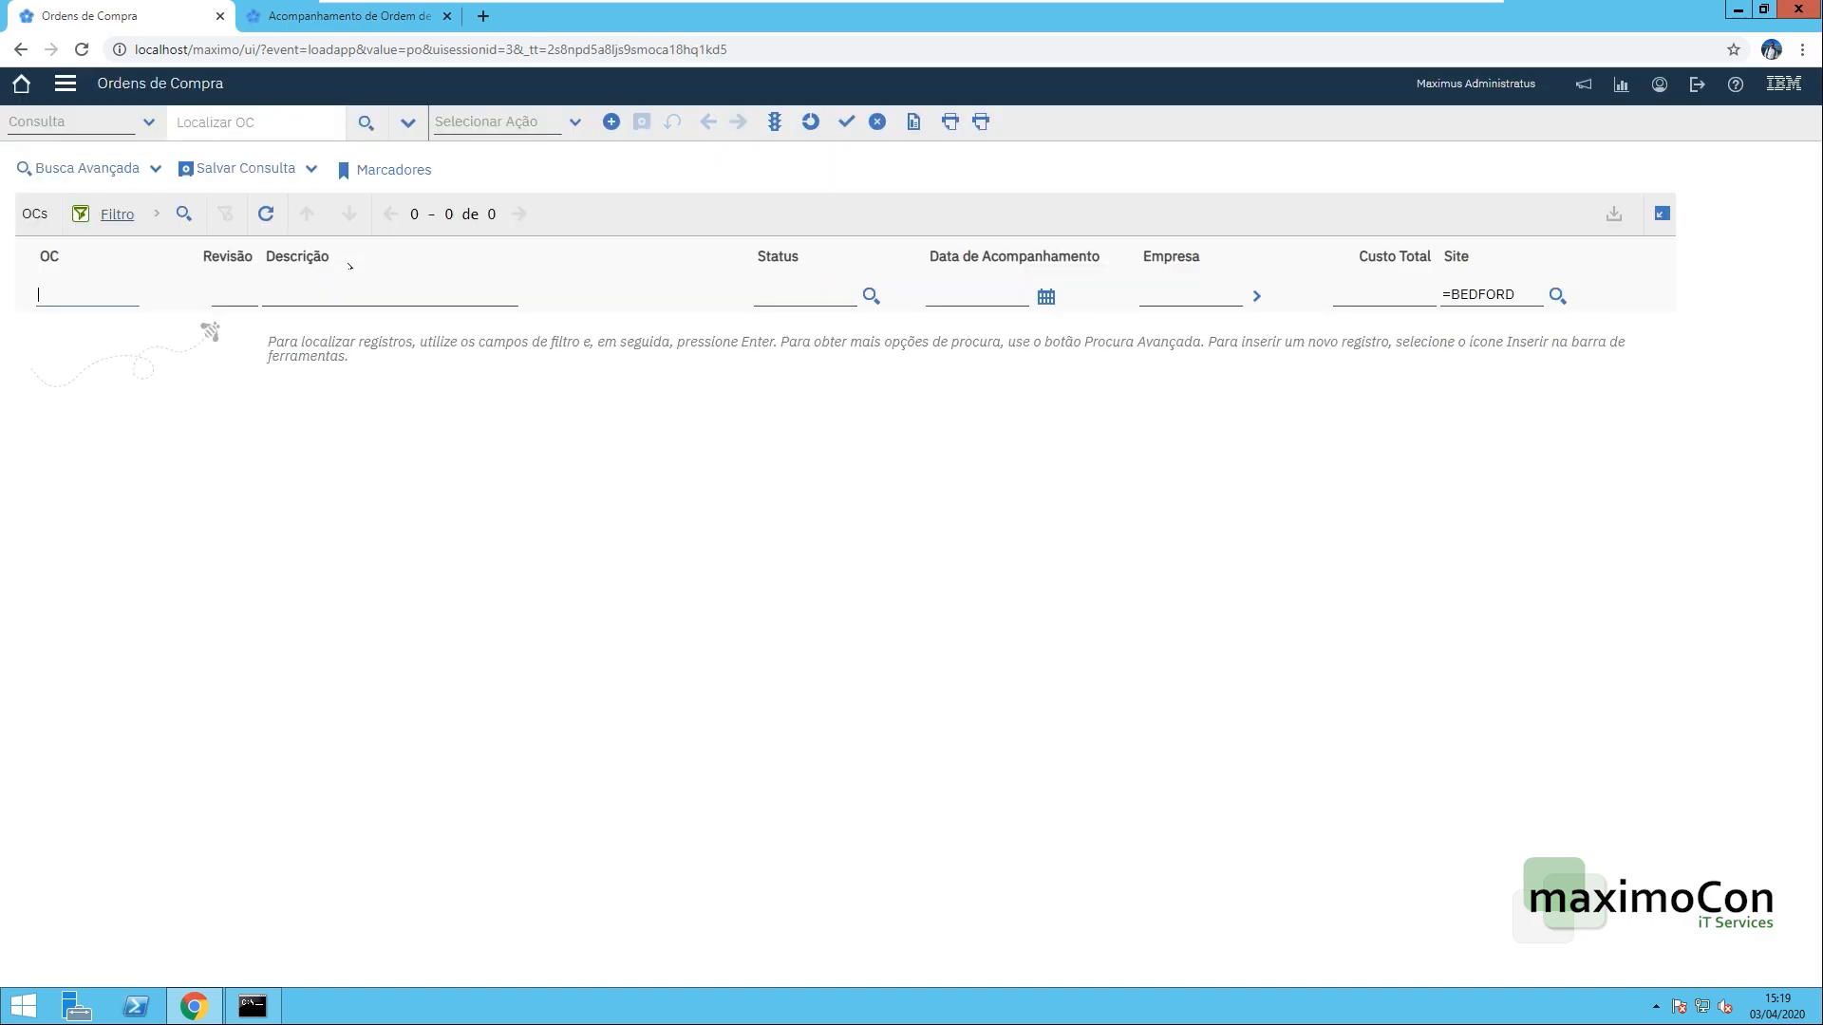
pyautogui.write('1104,1105')
pyautogui.press('Return')
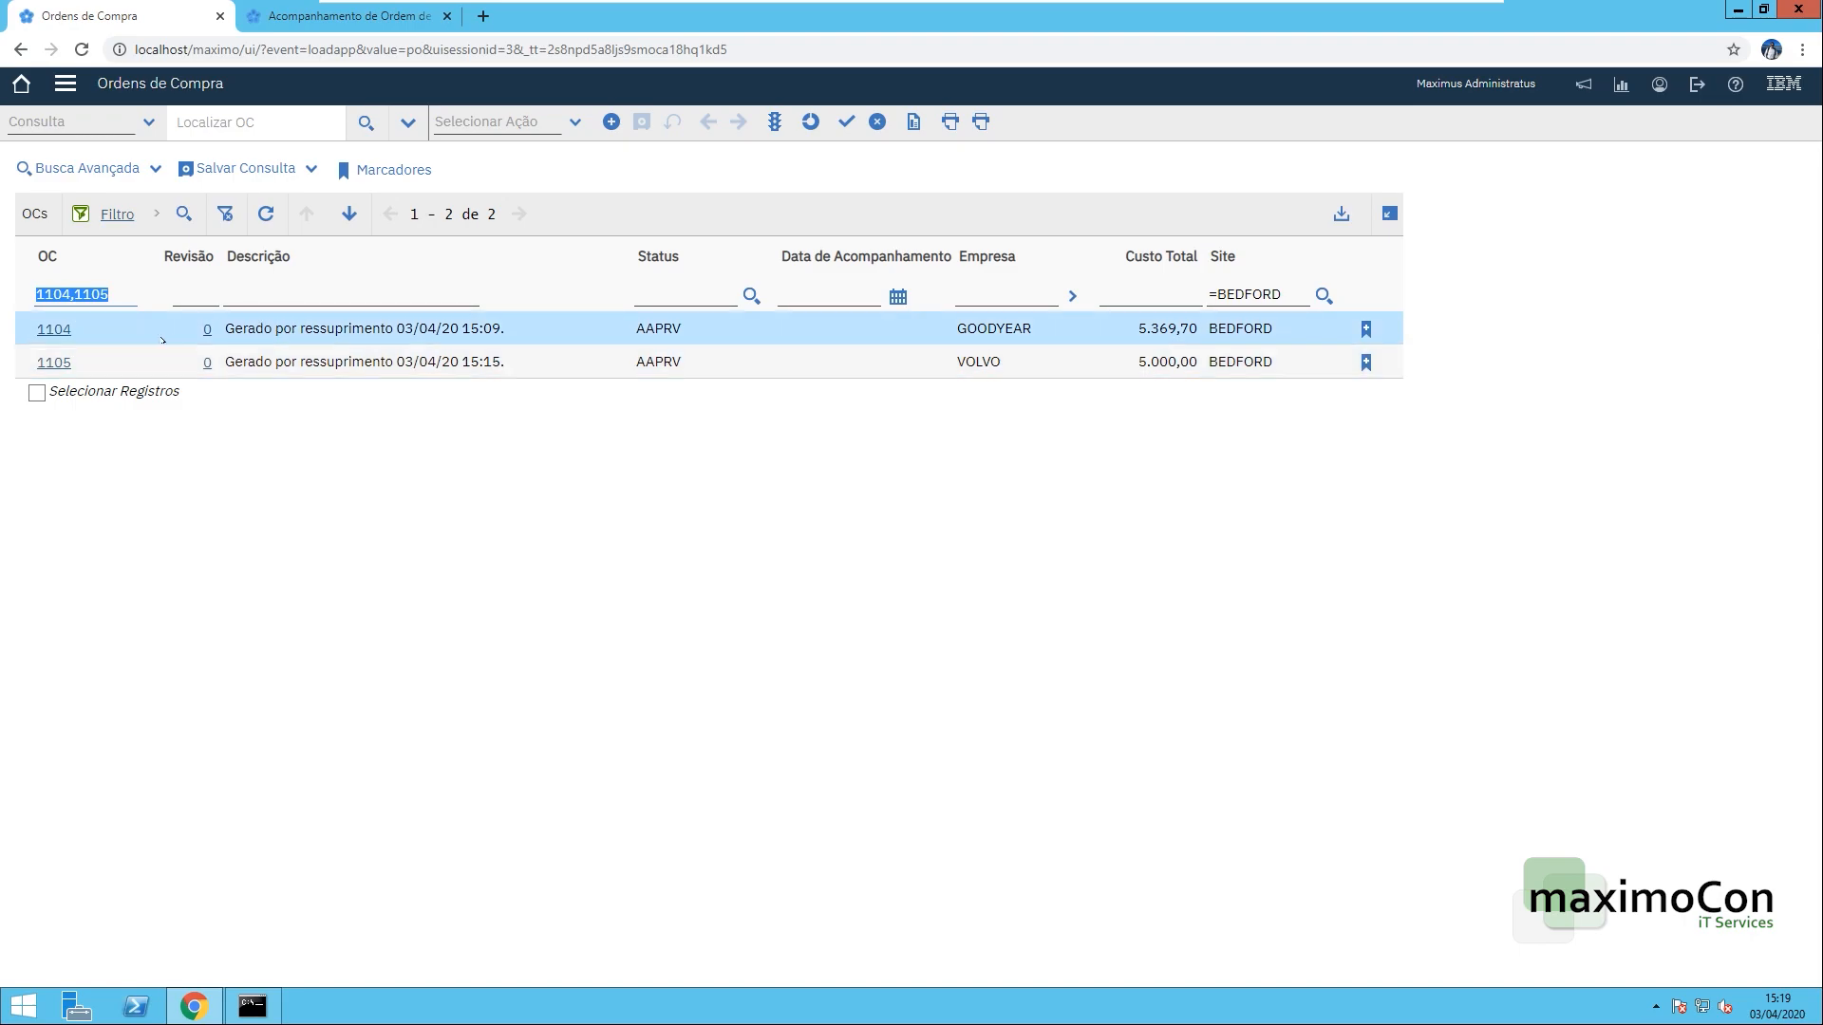
pyautogui.click(59, 329)
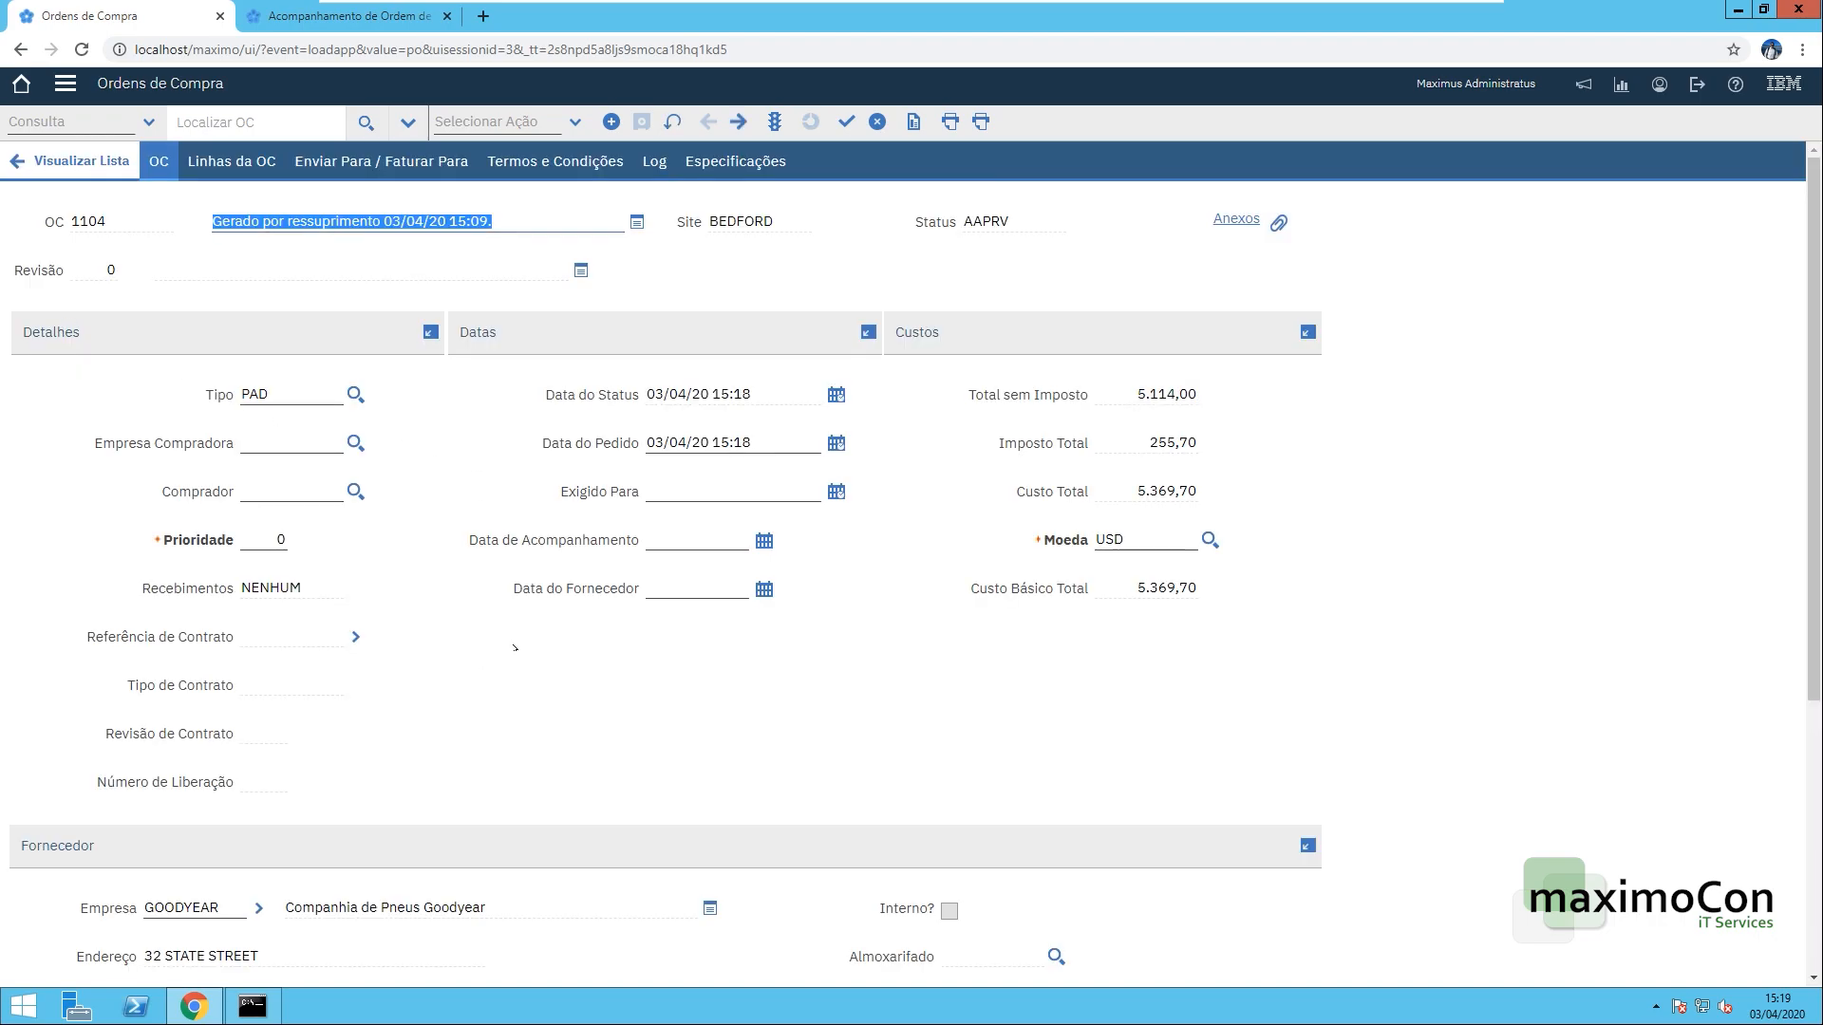
# - Examine purchase order 1104's vendor details and its PGRAM012 line, including costs, charge-to work order and related requisition
pyautogui.scroll(-5, 529, 652)
pyautogui.scroll(5, 531, 655)
pyautogui.scroll(-3, 537, 657)
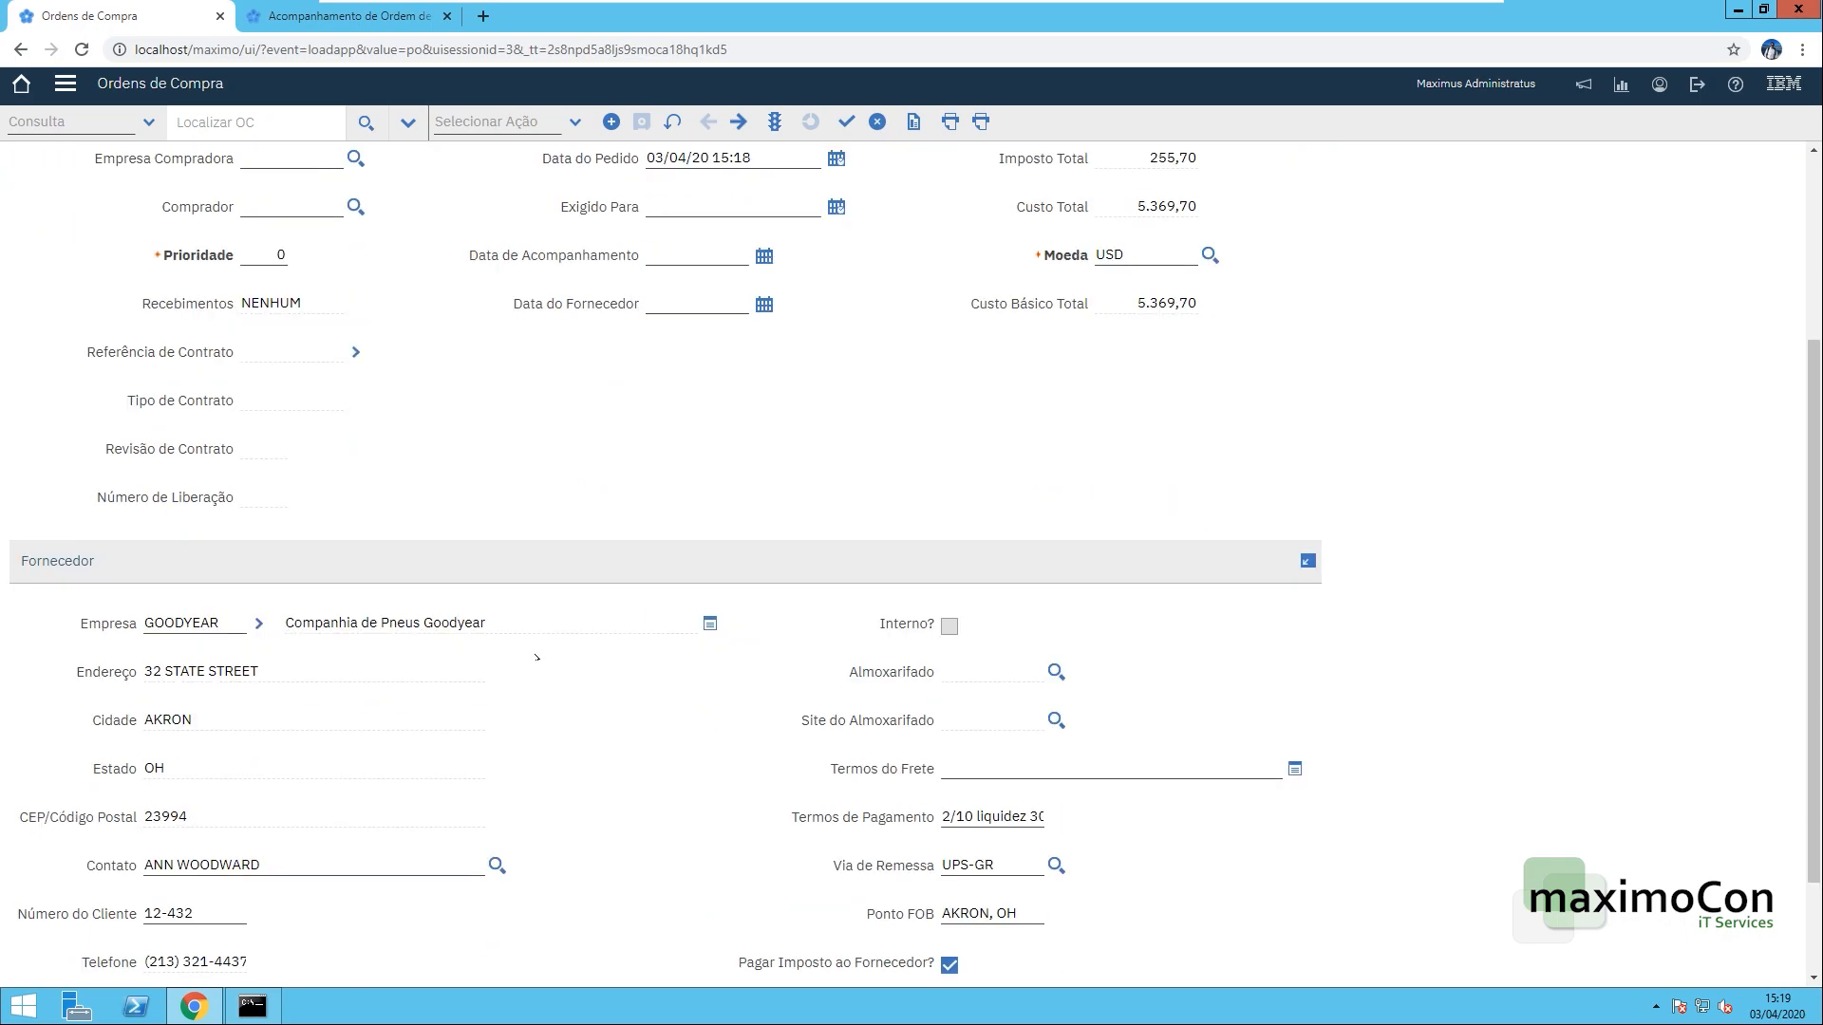
pyautogui.doubleClick(179, 624)
pyautogui.scroll(3, 287, 544)
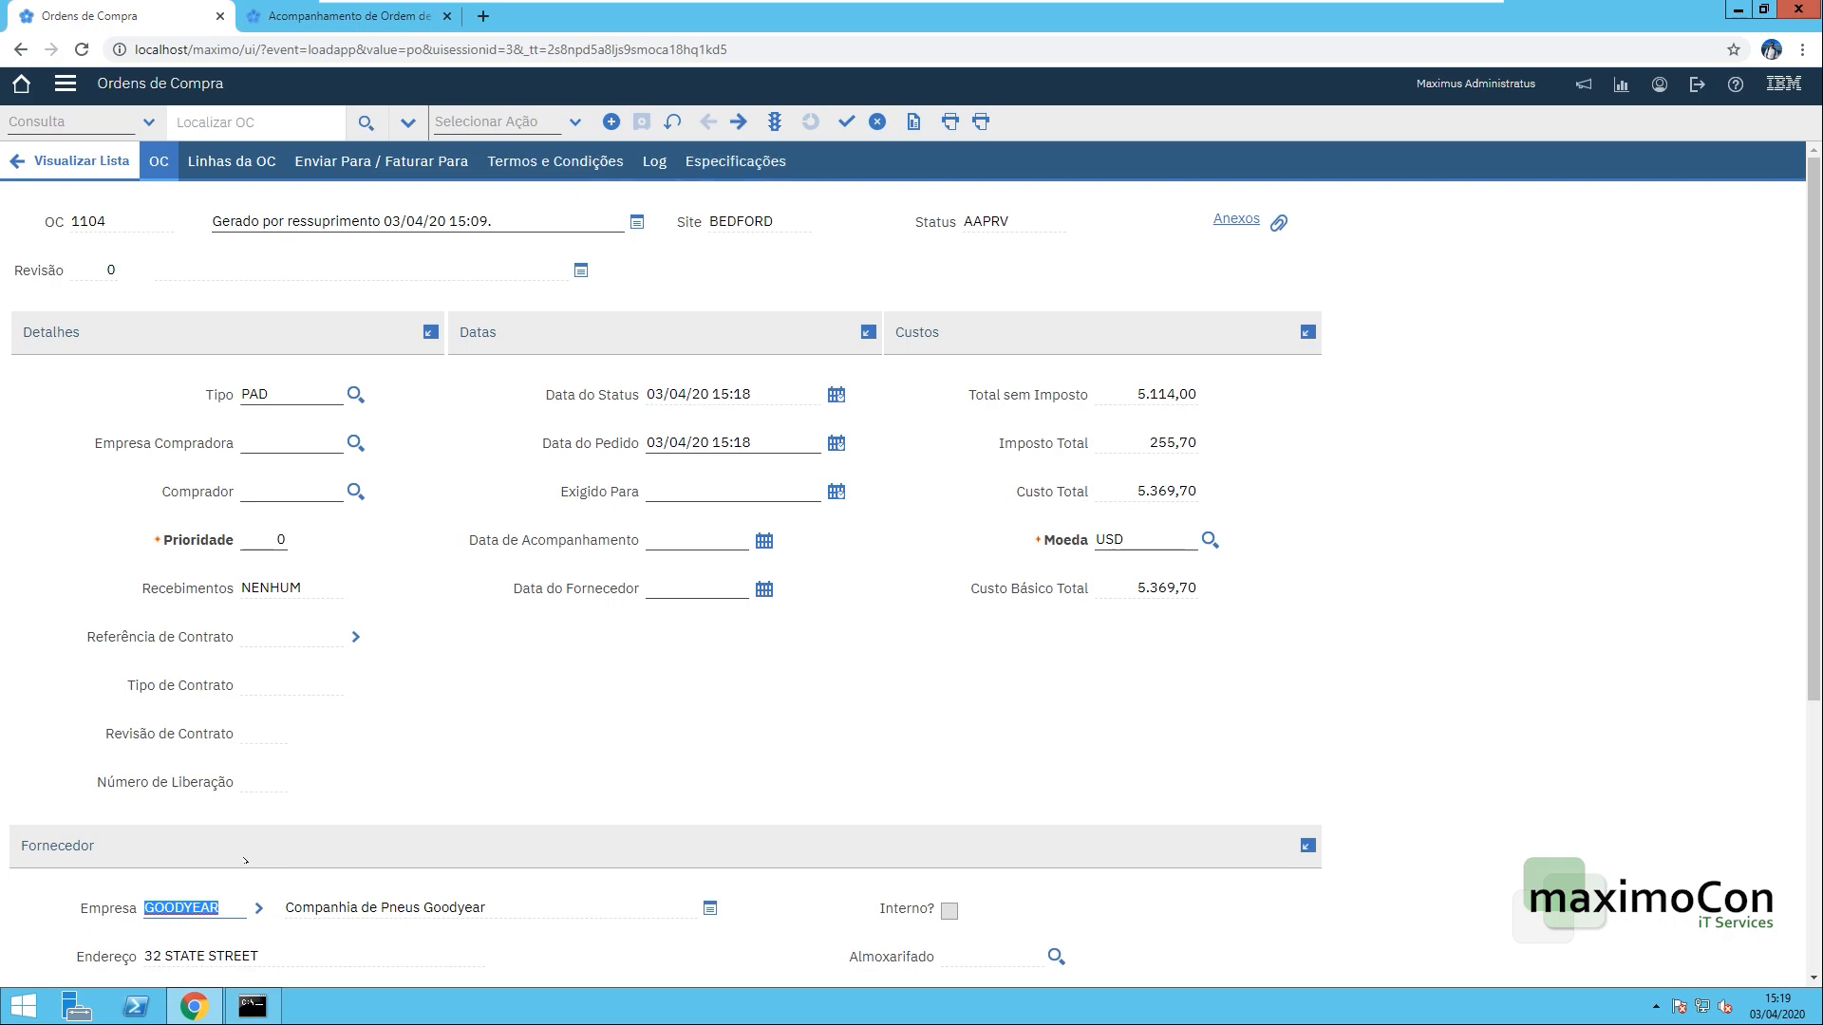
pyautogui.click(232, 162)
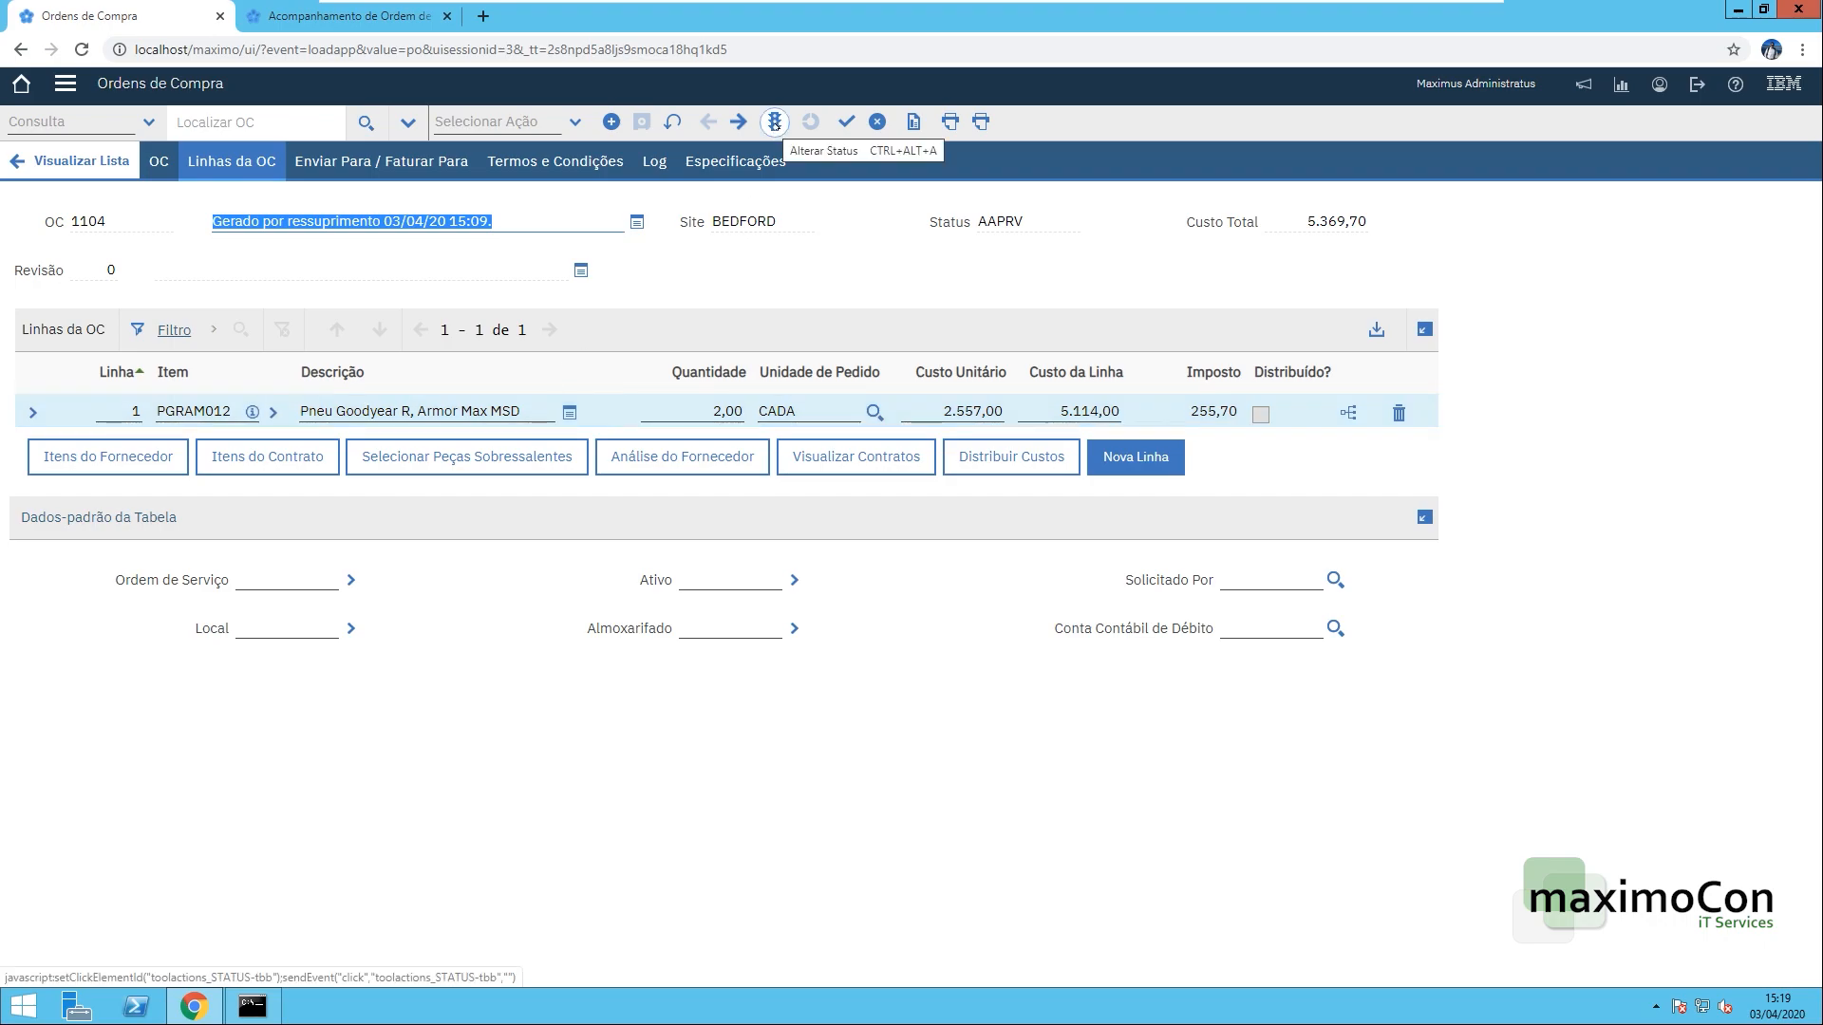
pyautogui.click(33, 413)
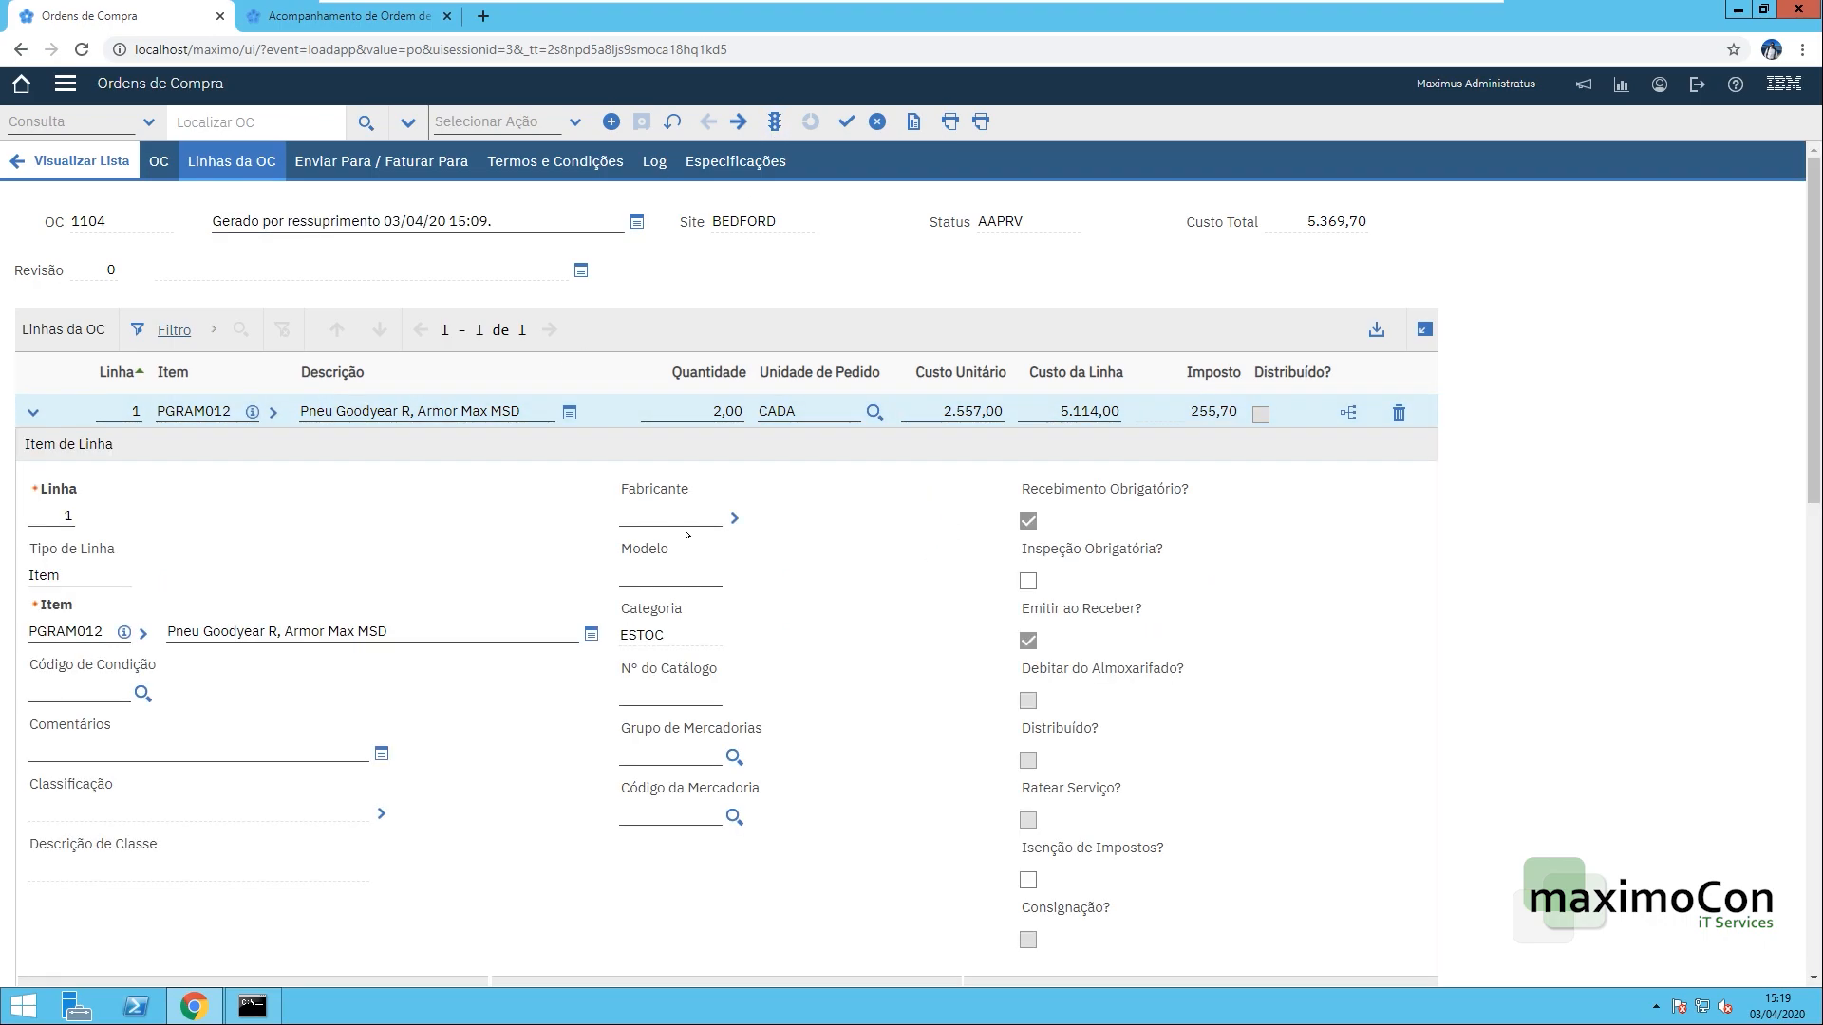
pyautogui.scroll(-4, 700, 573)
pyautogui.scroll(-11, 700, 573)
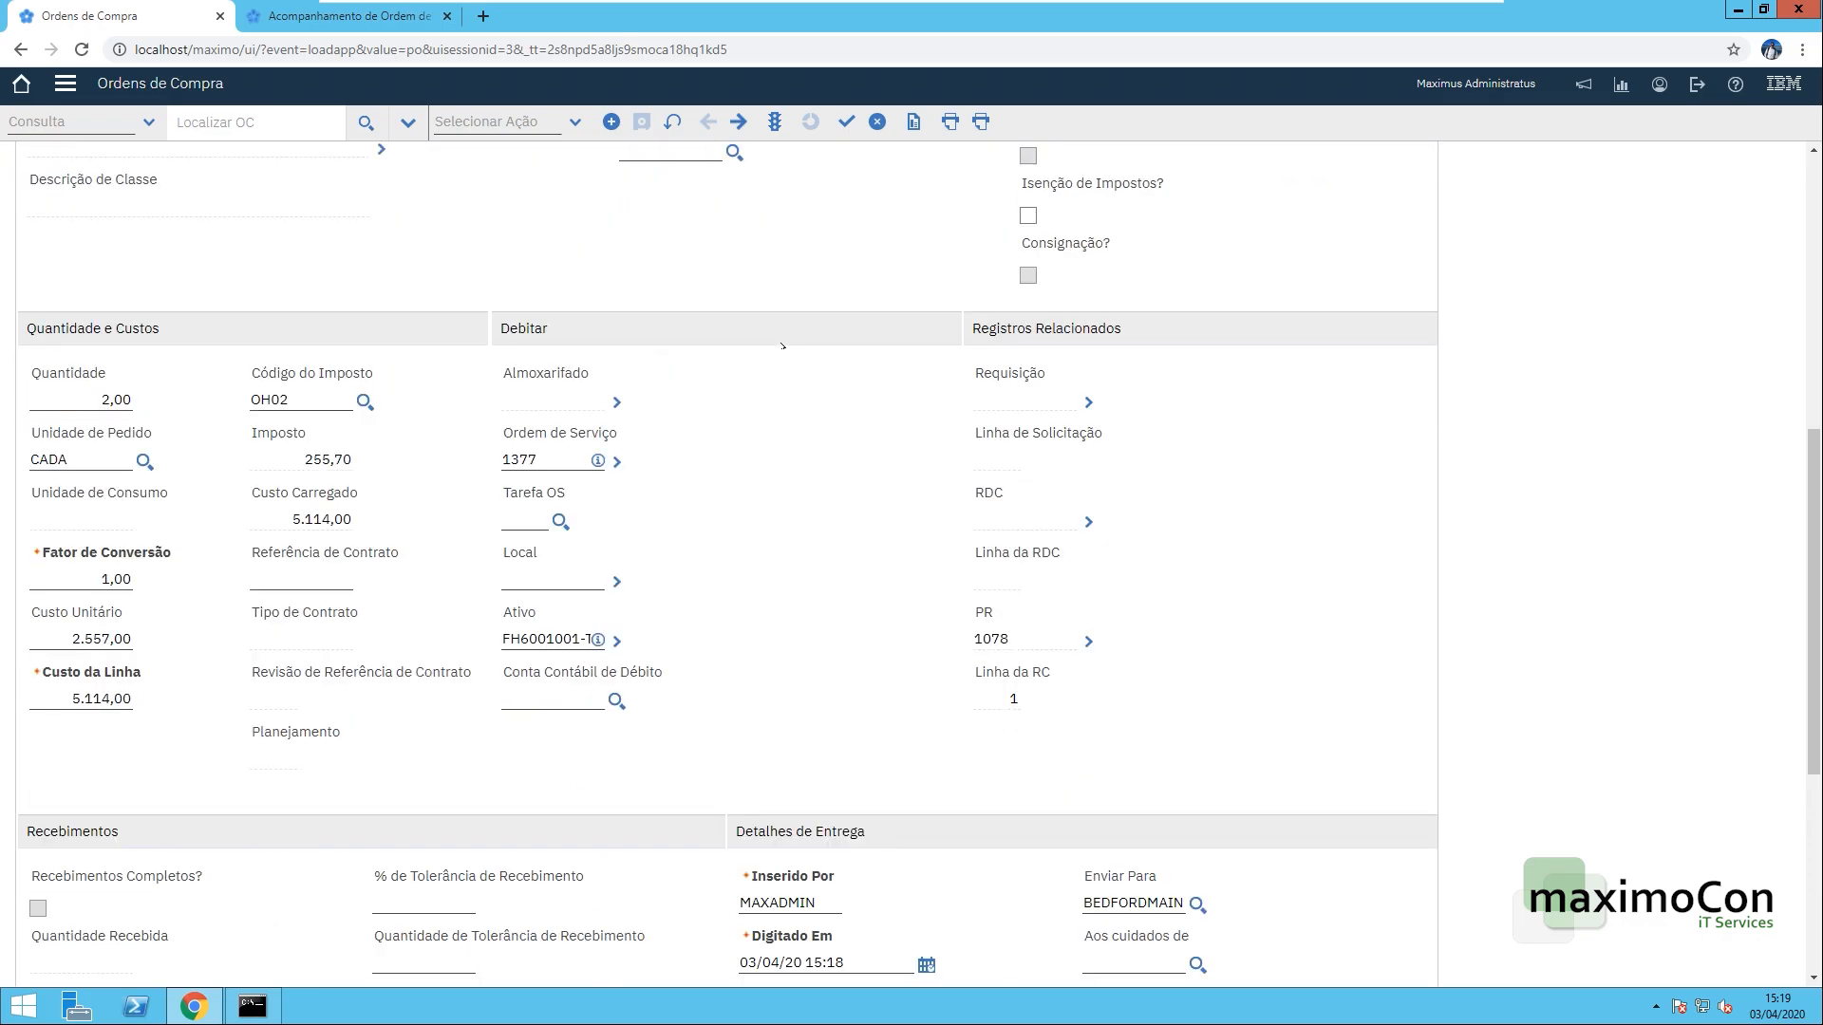
pyautogui.scroll(15, 777, 353)
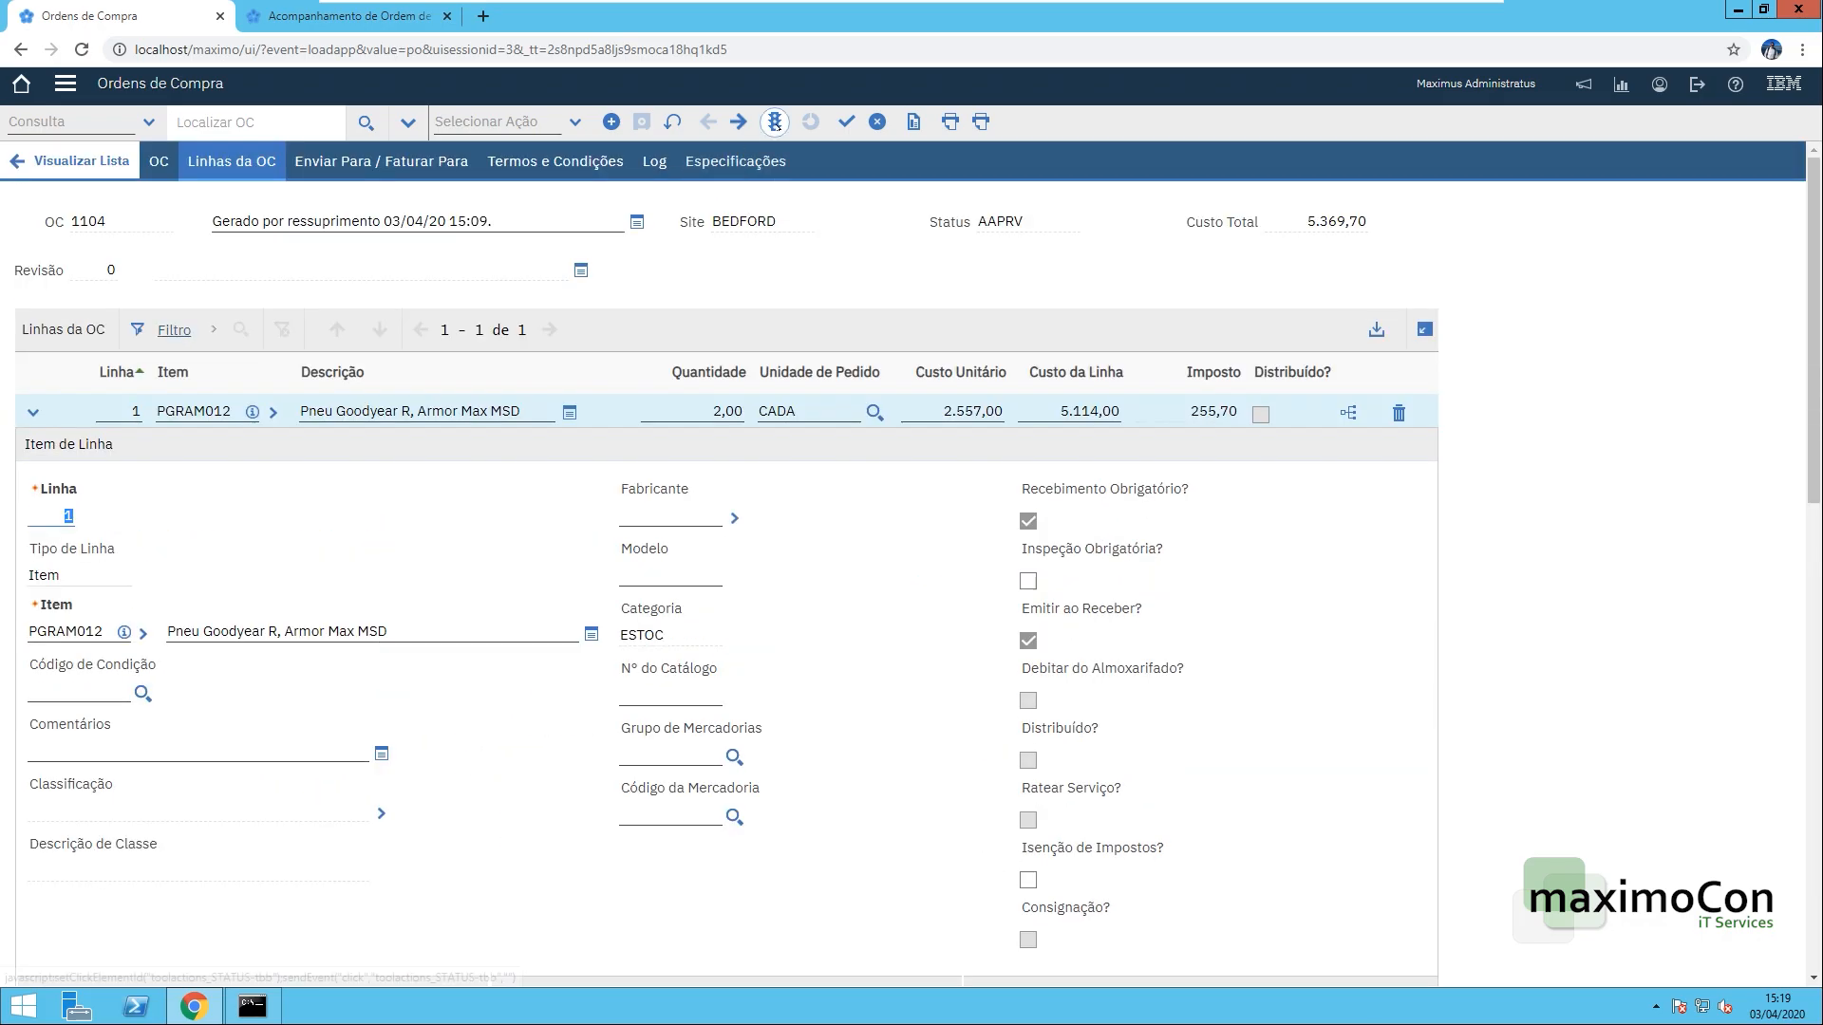
# - Change the status of purchase order 1104 to Aprovado
pyautogui.click(775, 121)
pyautogui.click(851, 552)
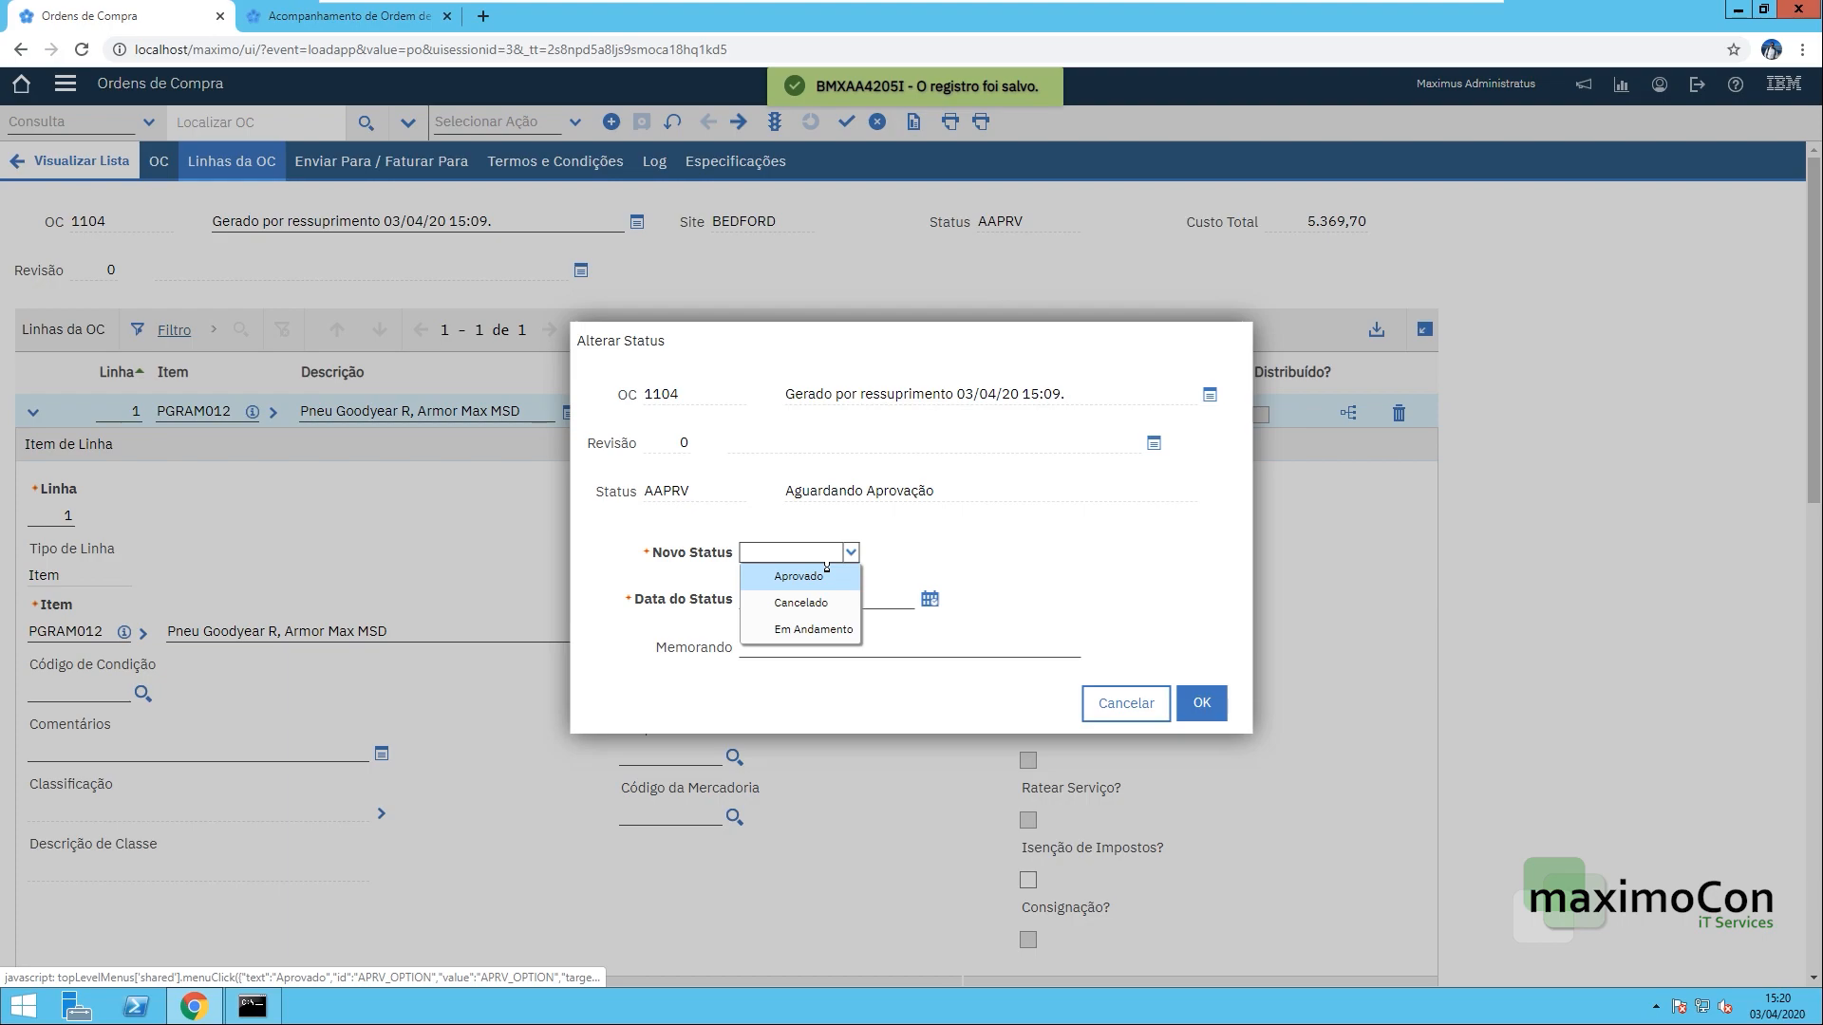
pyautogui.click(828, 573)
pyautogui.click(1200, 703)
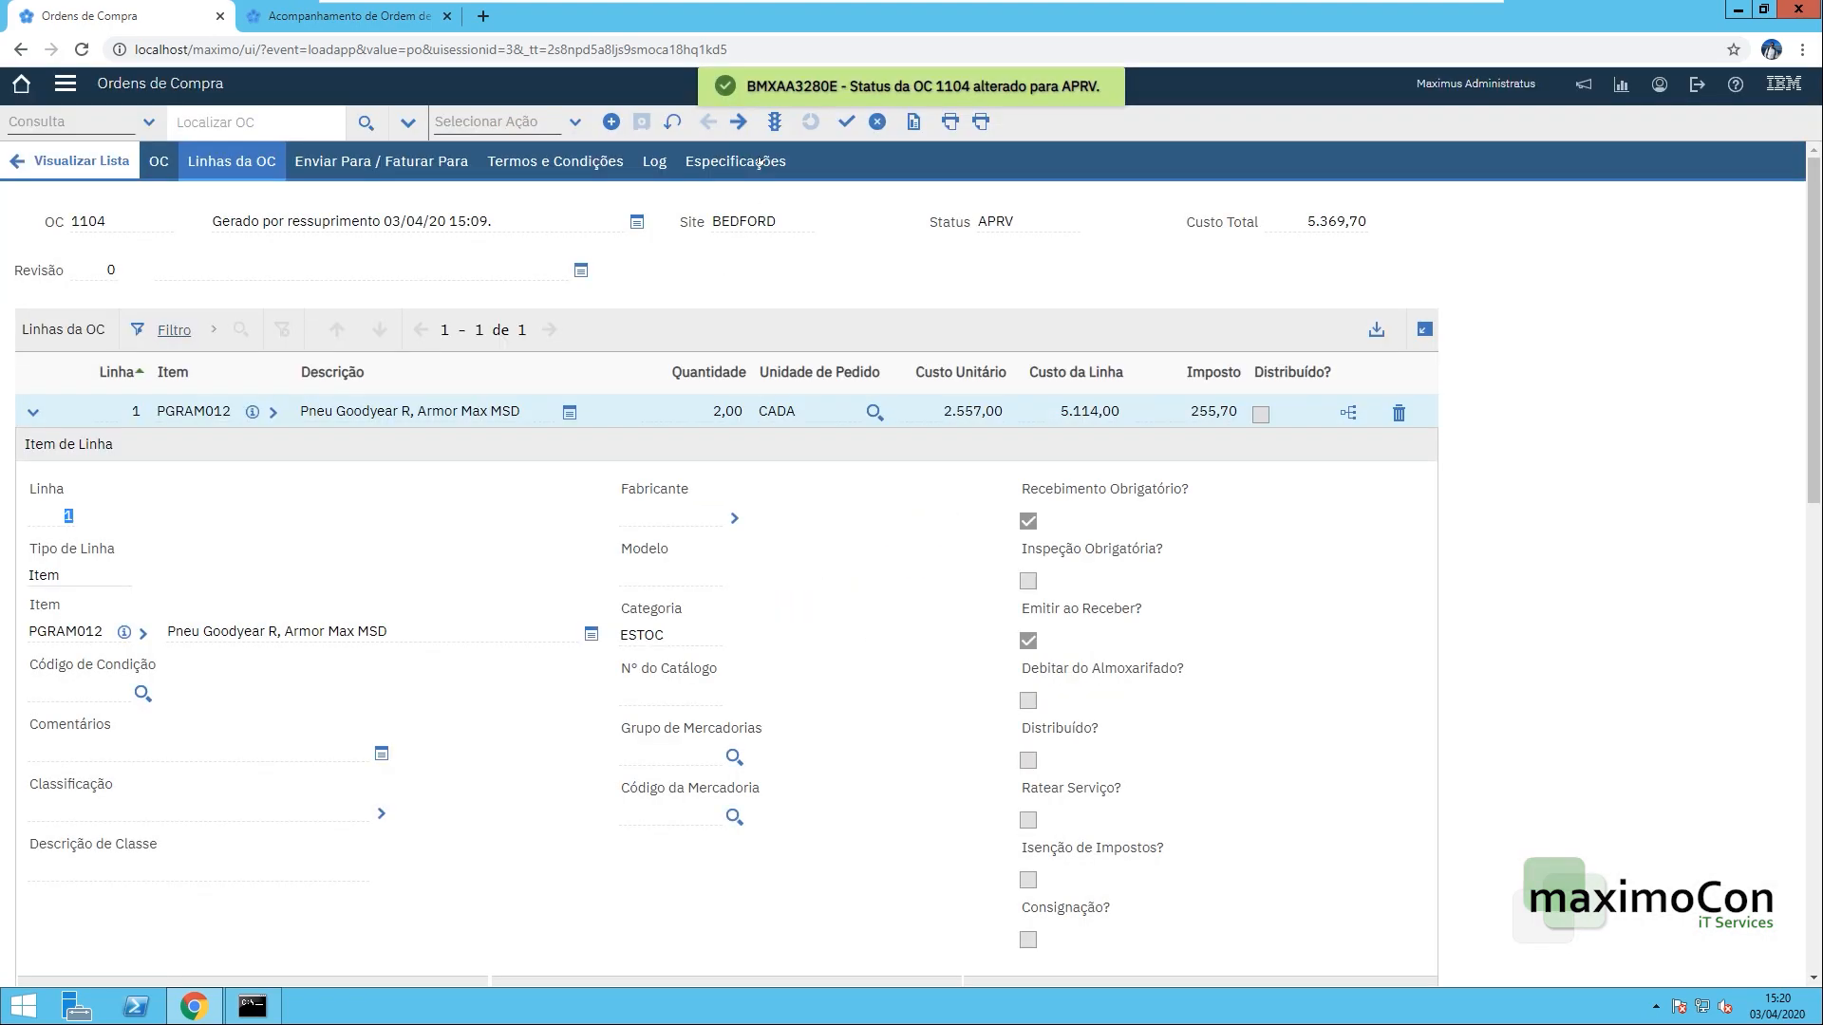
# - Go to purchase order 1105 and change its status to Aprovado
pyautogui.click(740, 122)
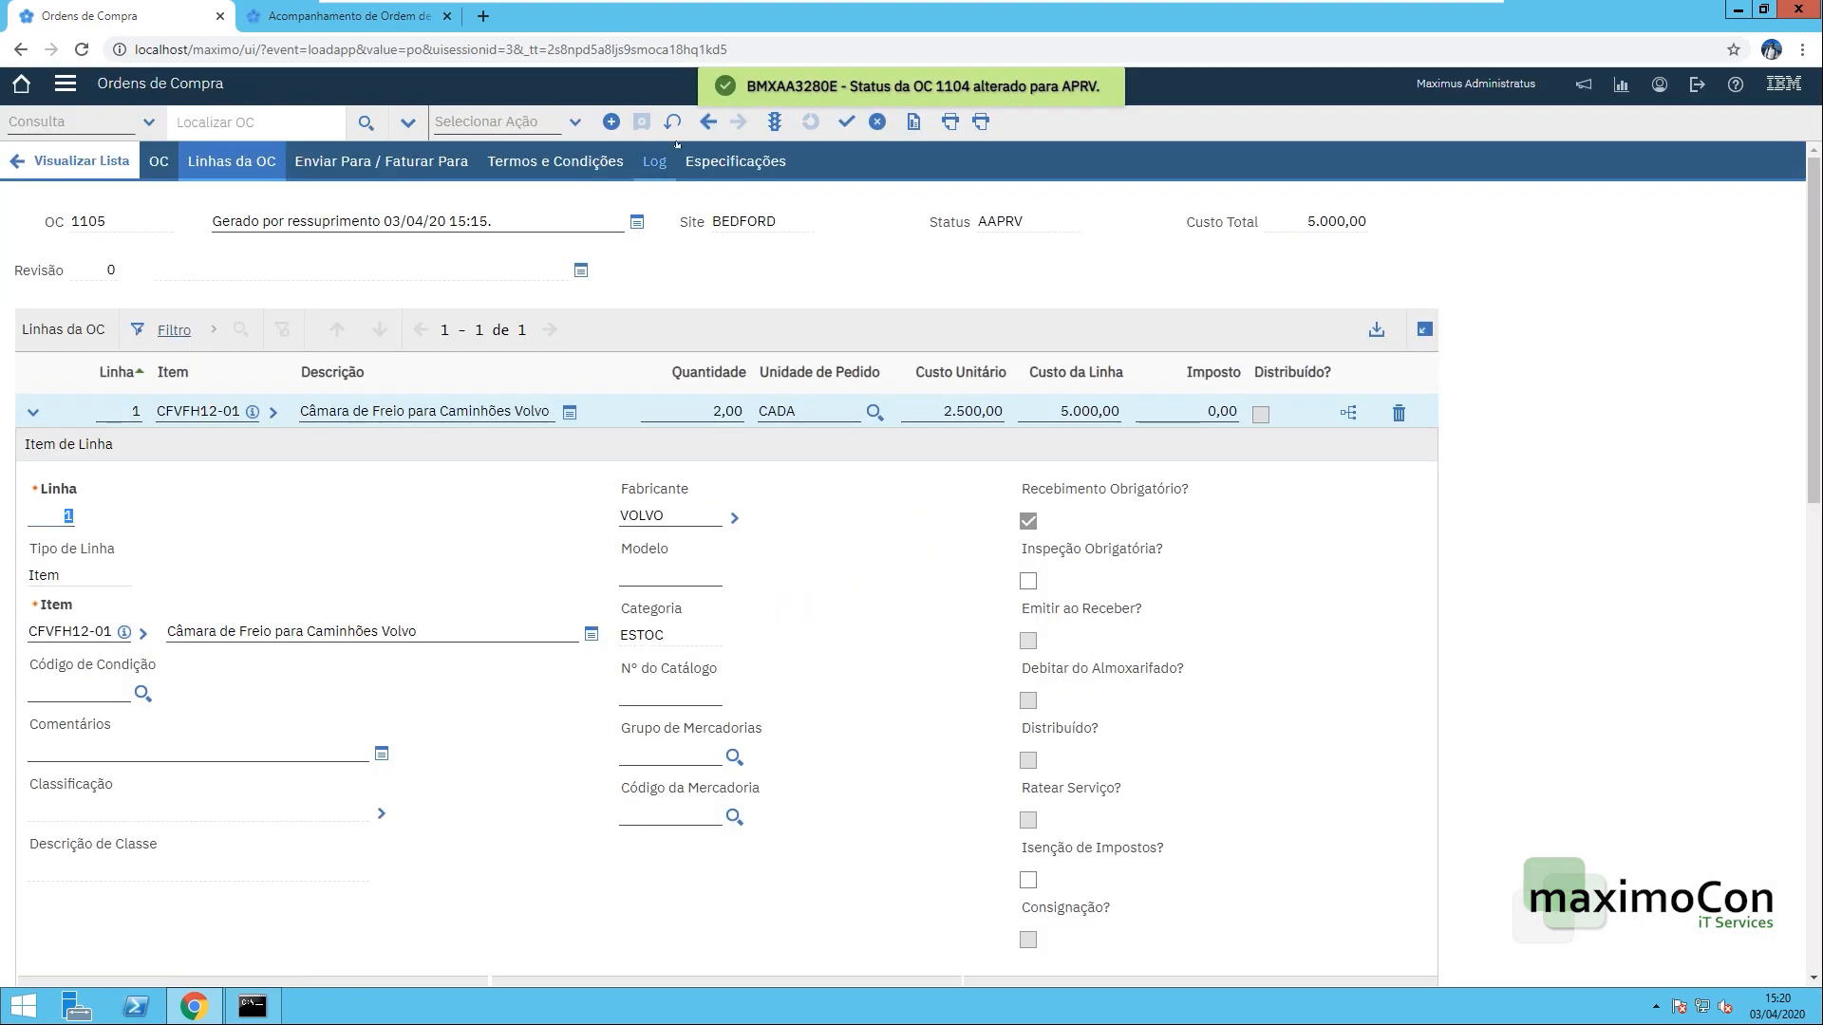
pyautogui.click(775, 122)
pyautogui.click(841, 551)
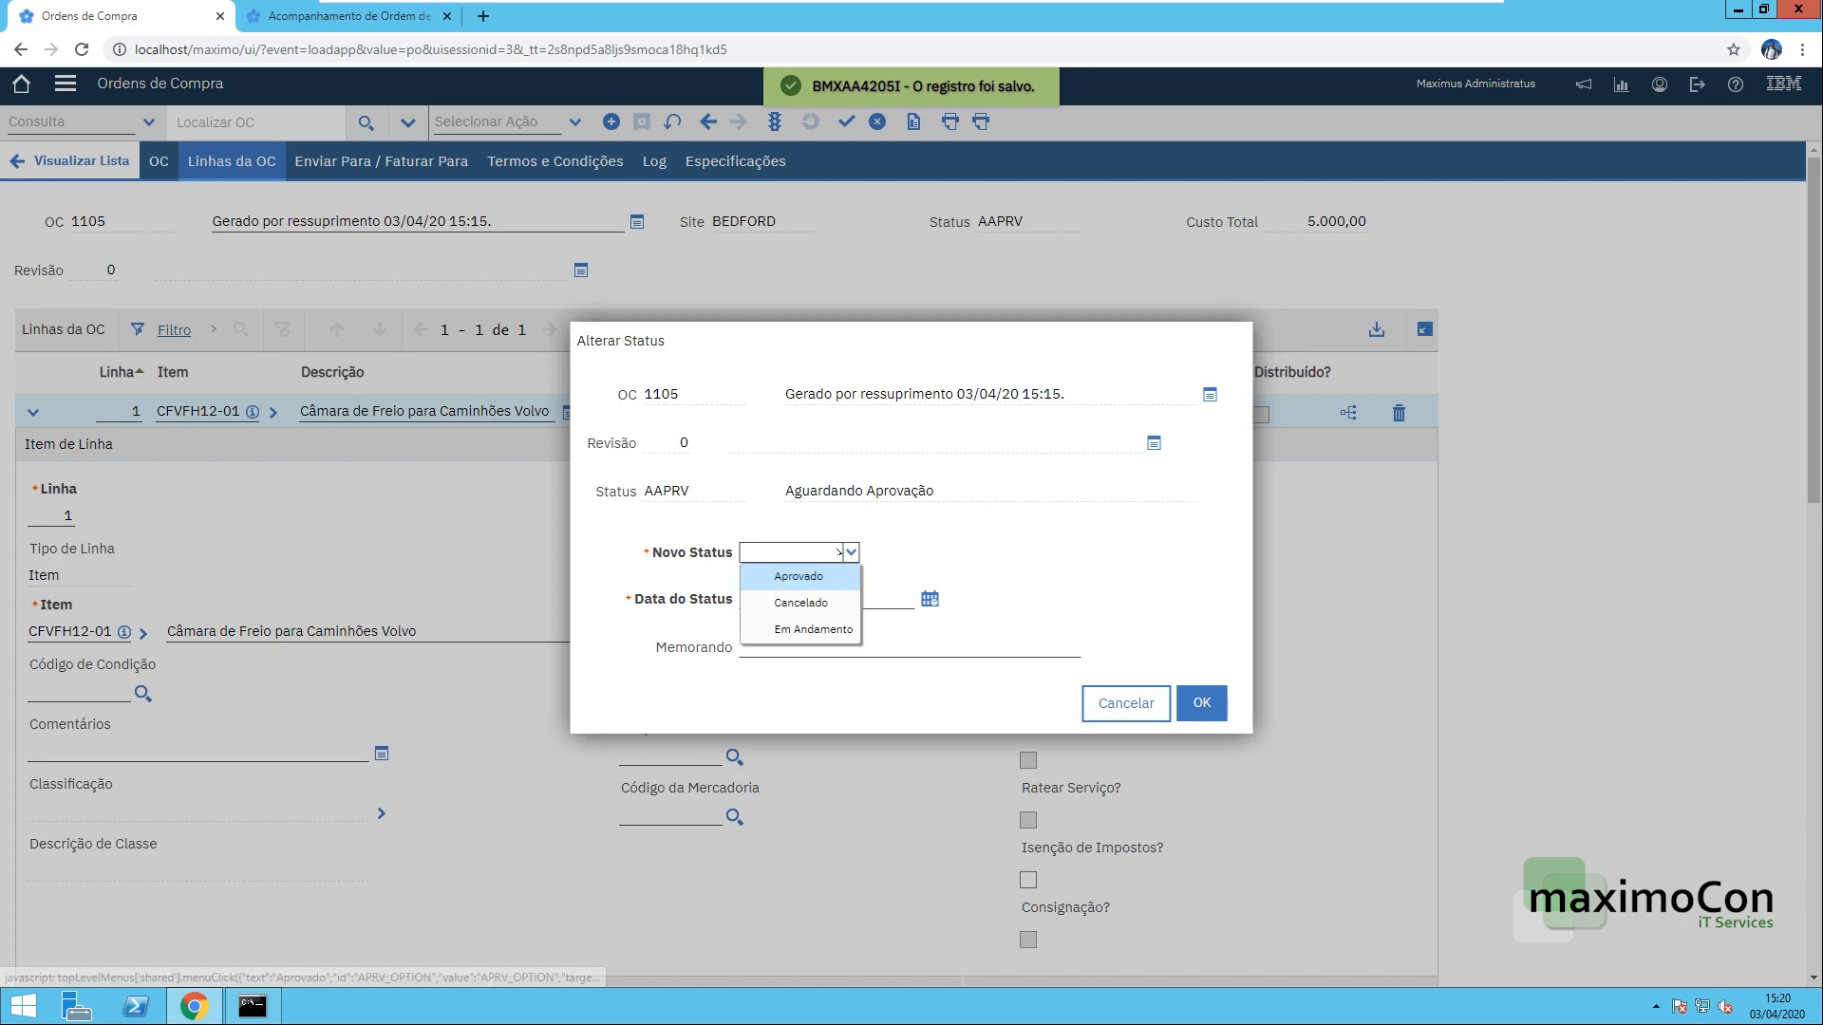
pyautogui.click(794, 575)
pyautogui.click(1194, 700)
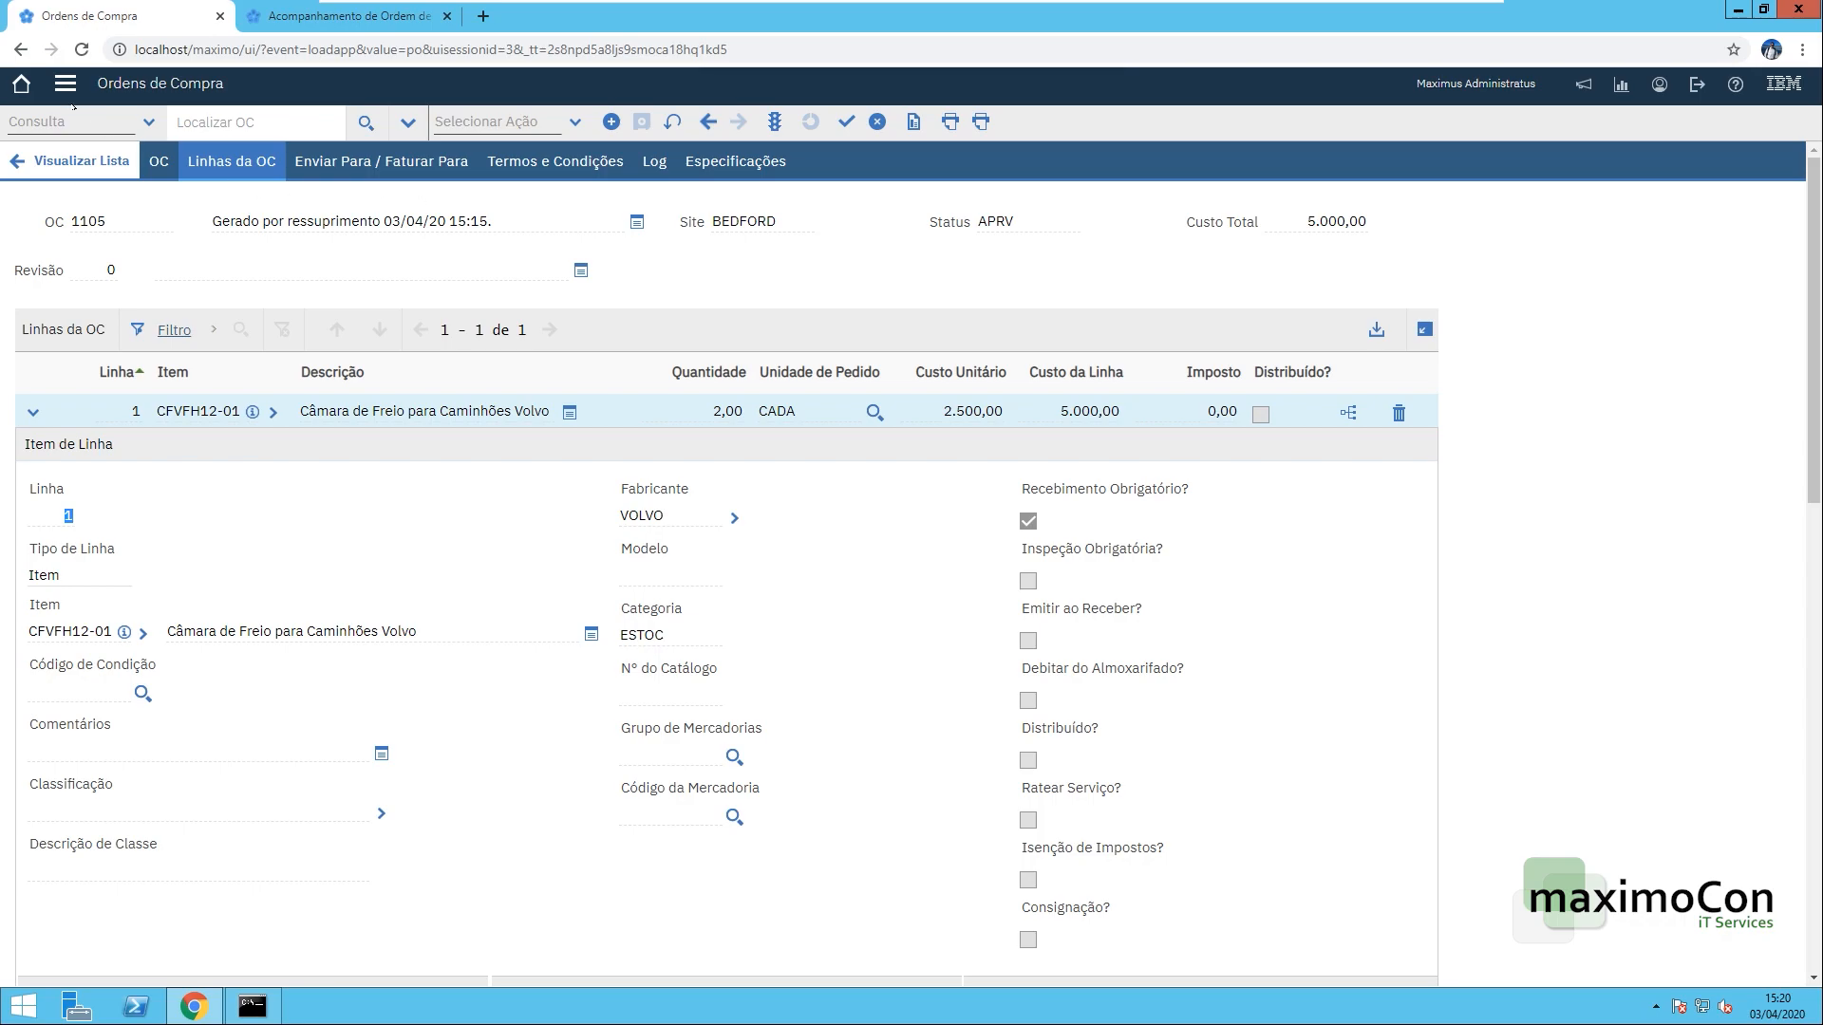
# - Filter the Recebimento application by purchase orders 1104 and 1105, and open order 1104
pyautogui.click(64, 86)
pyautogui.moveTo(109, 377)
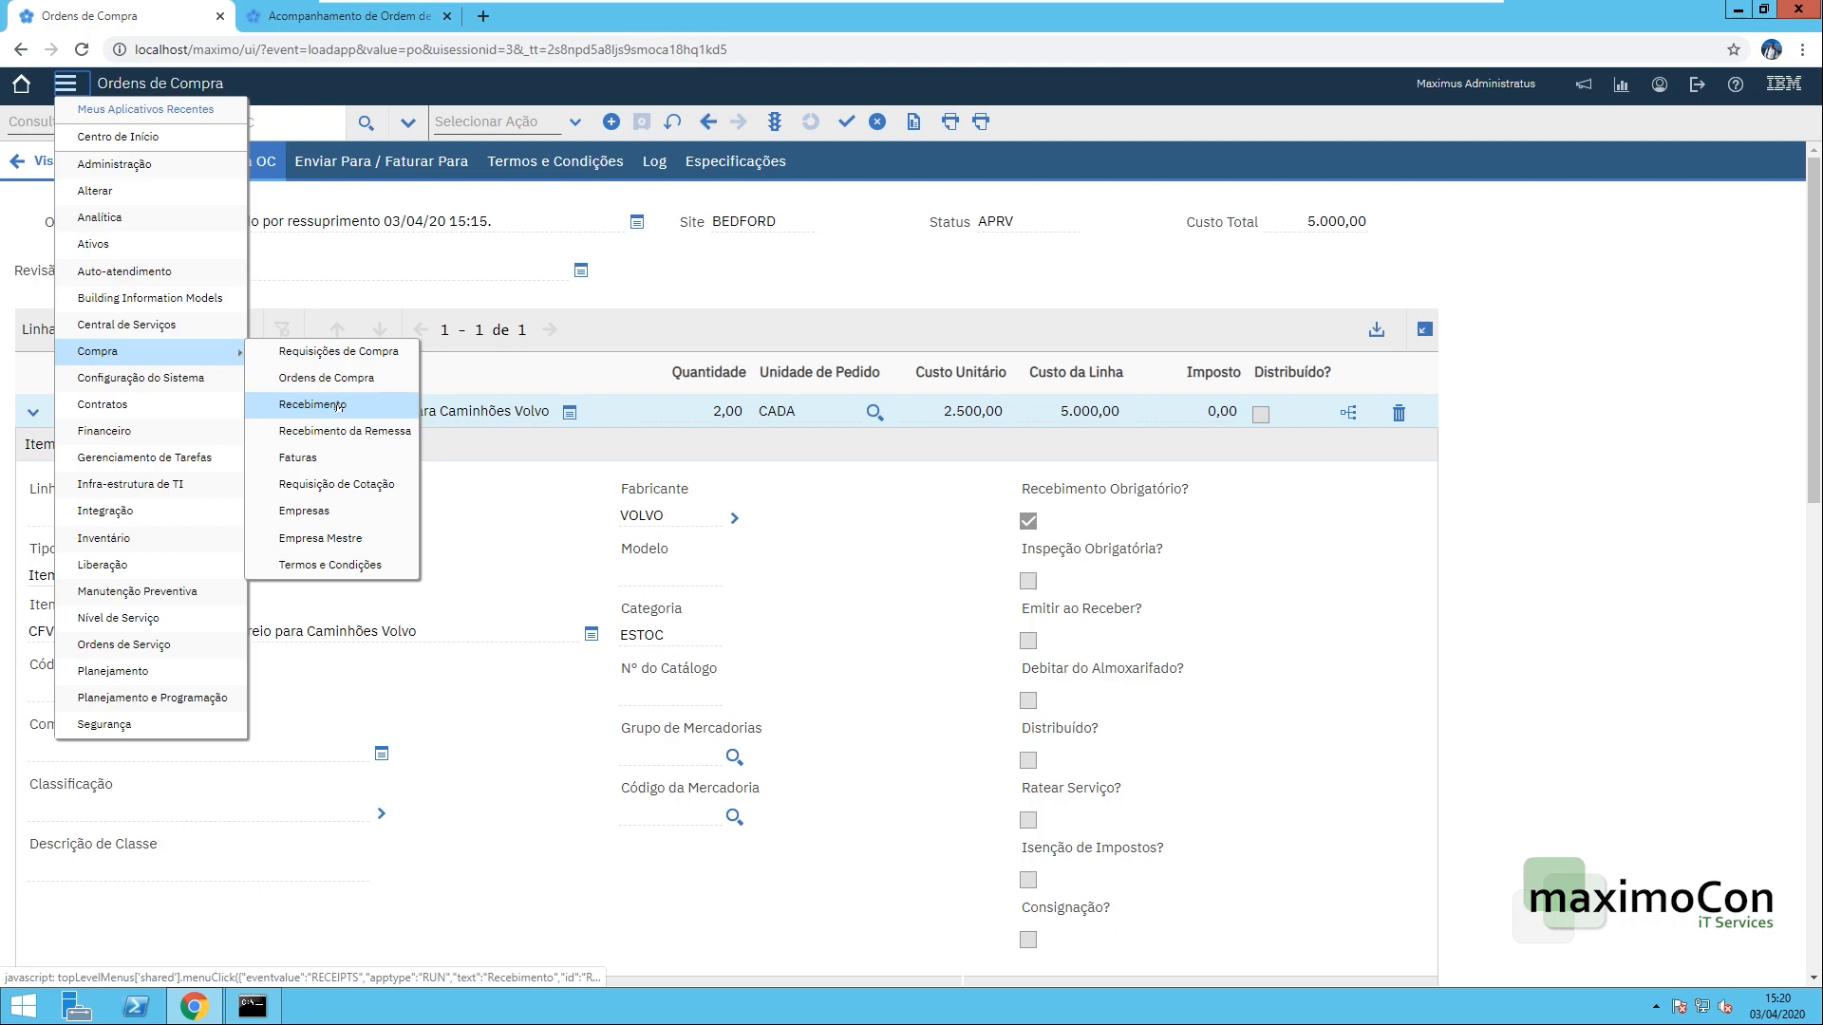
pyautogui.click(339, 406)
pyautogui.write('1104')
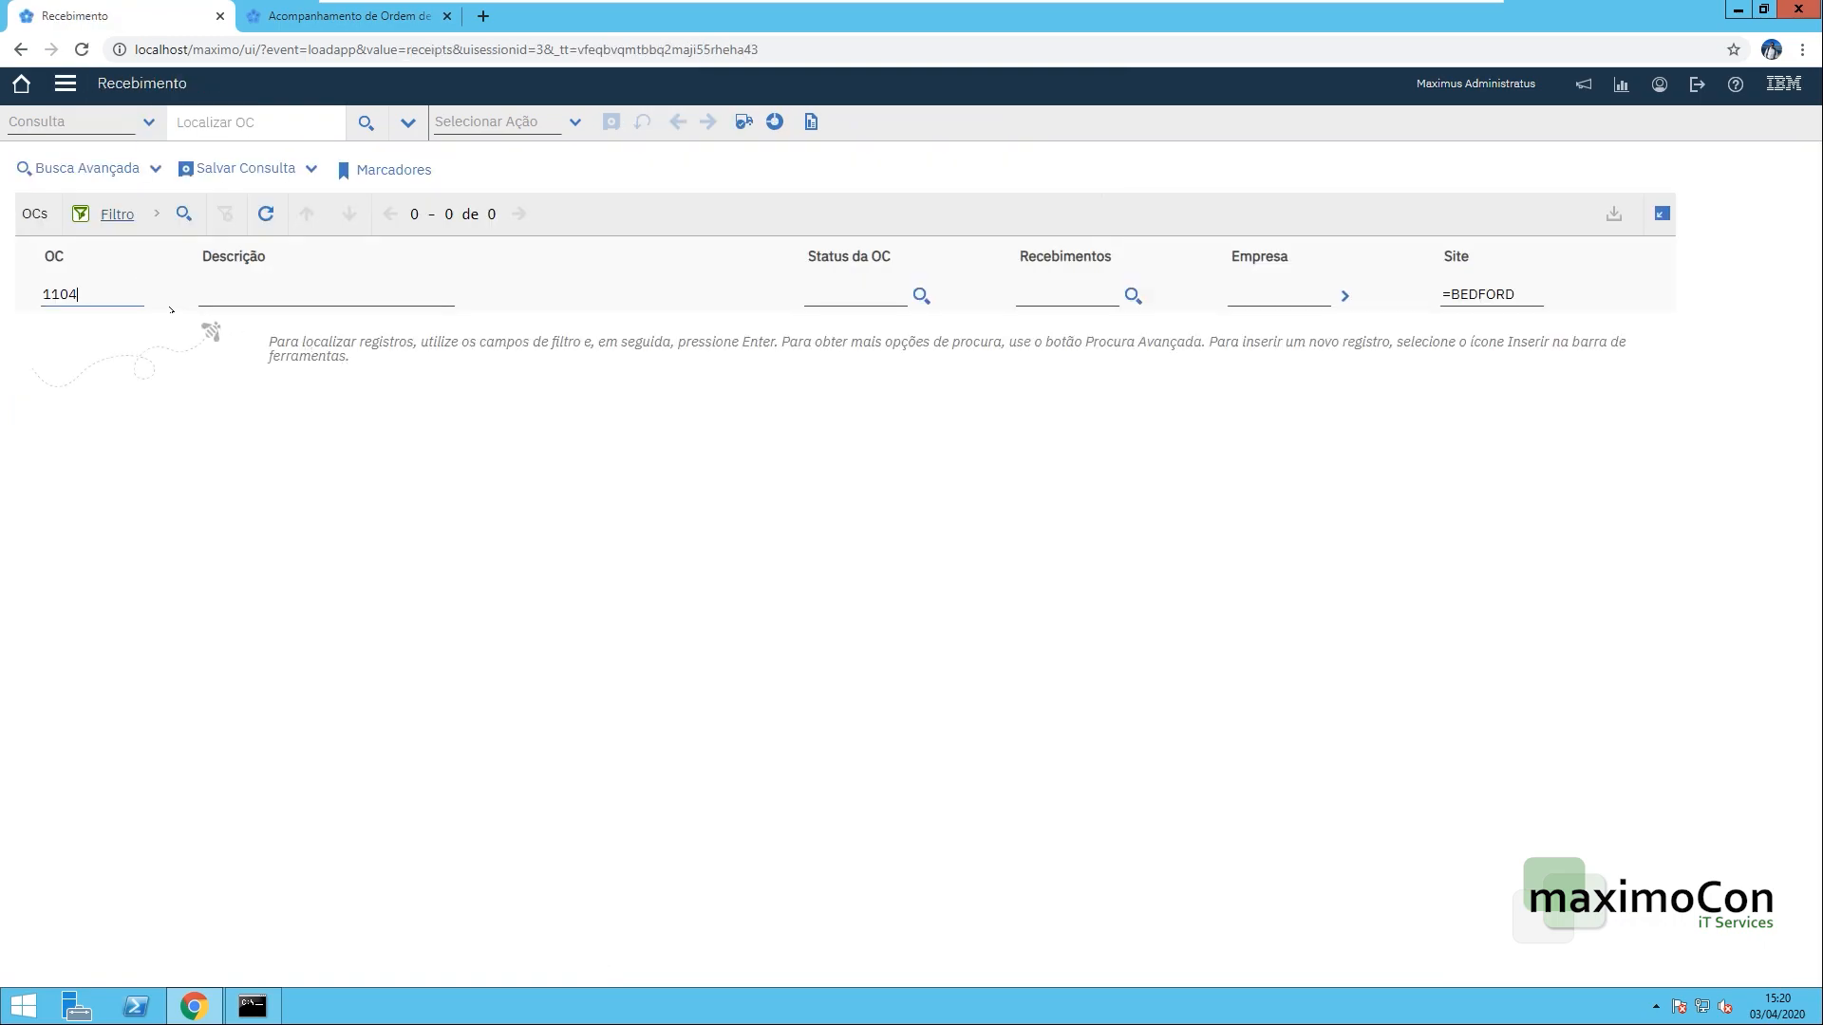
pyautogui.write(',1105')
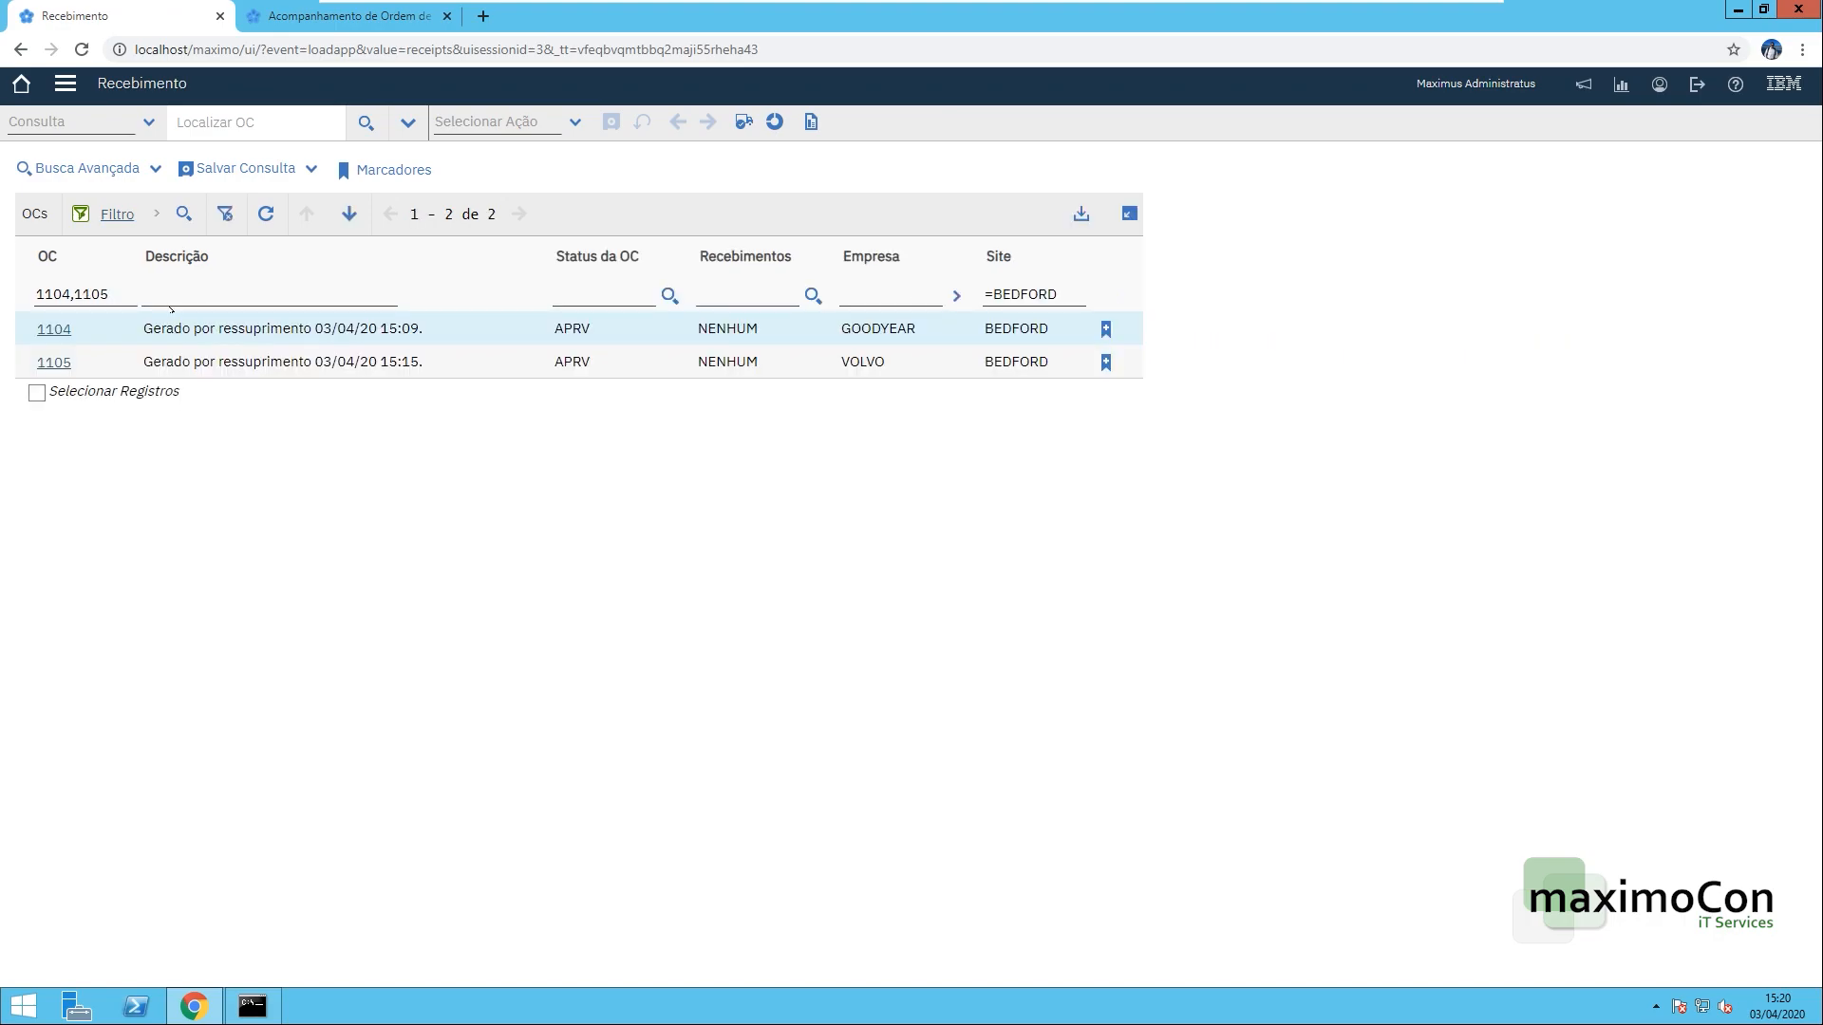
pyautogui.press('Return')
pyautogui.click(53, 329)
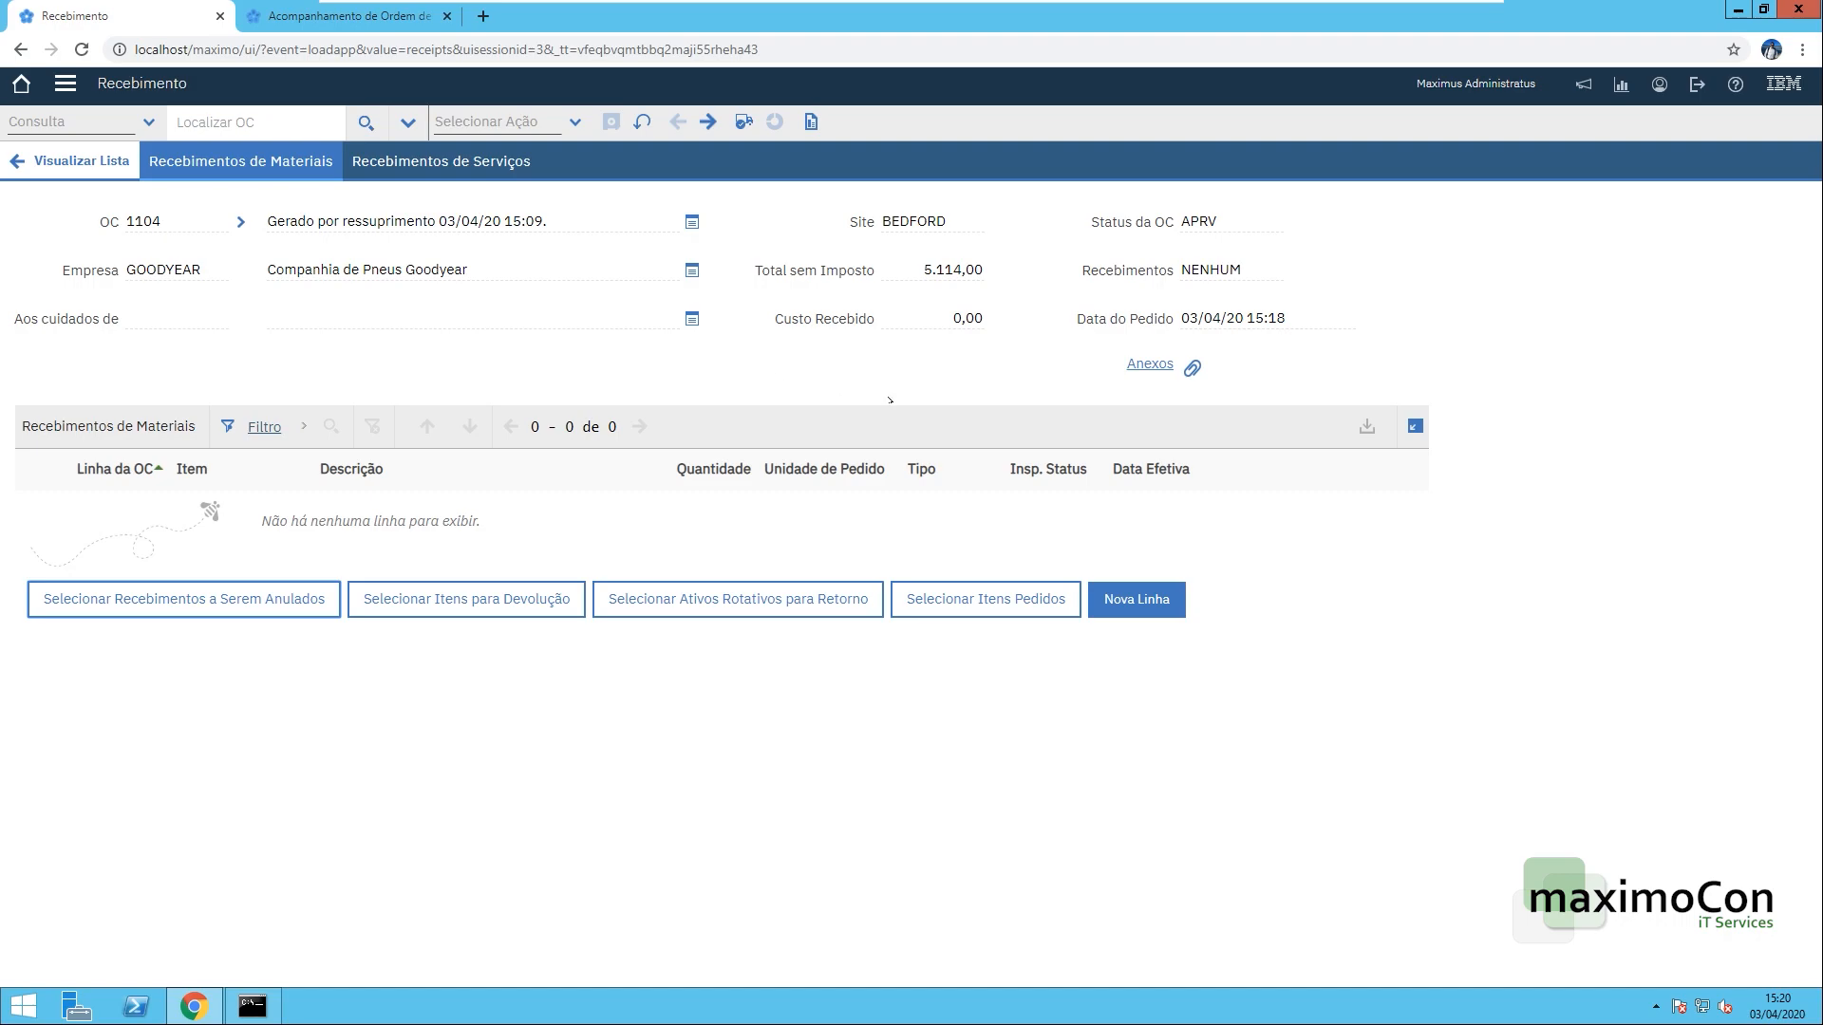
# - Receive the full 2,00 quantity of ordered item PGRAM012 on purchase order 1104 and save the receipt
pyautogui.click(973, 589)
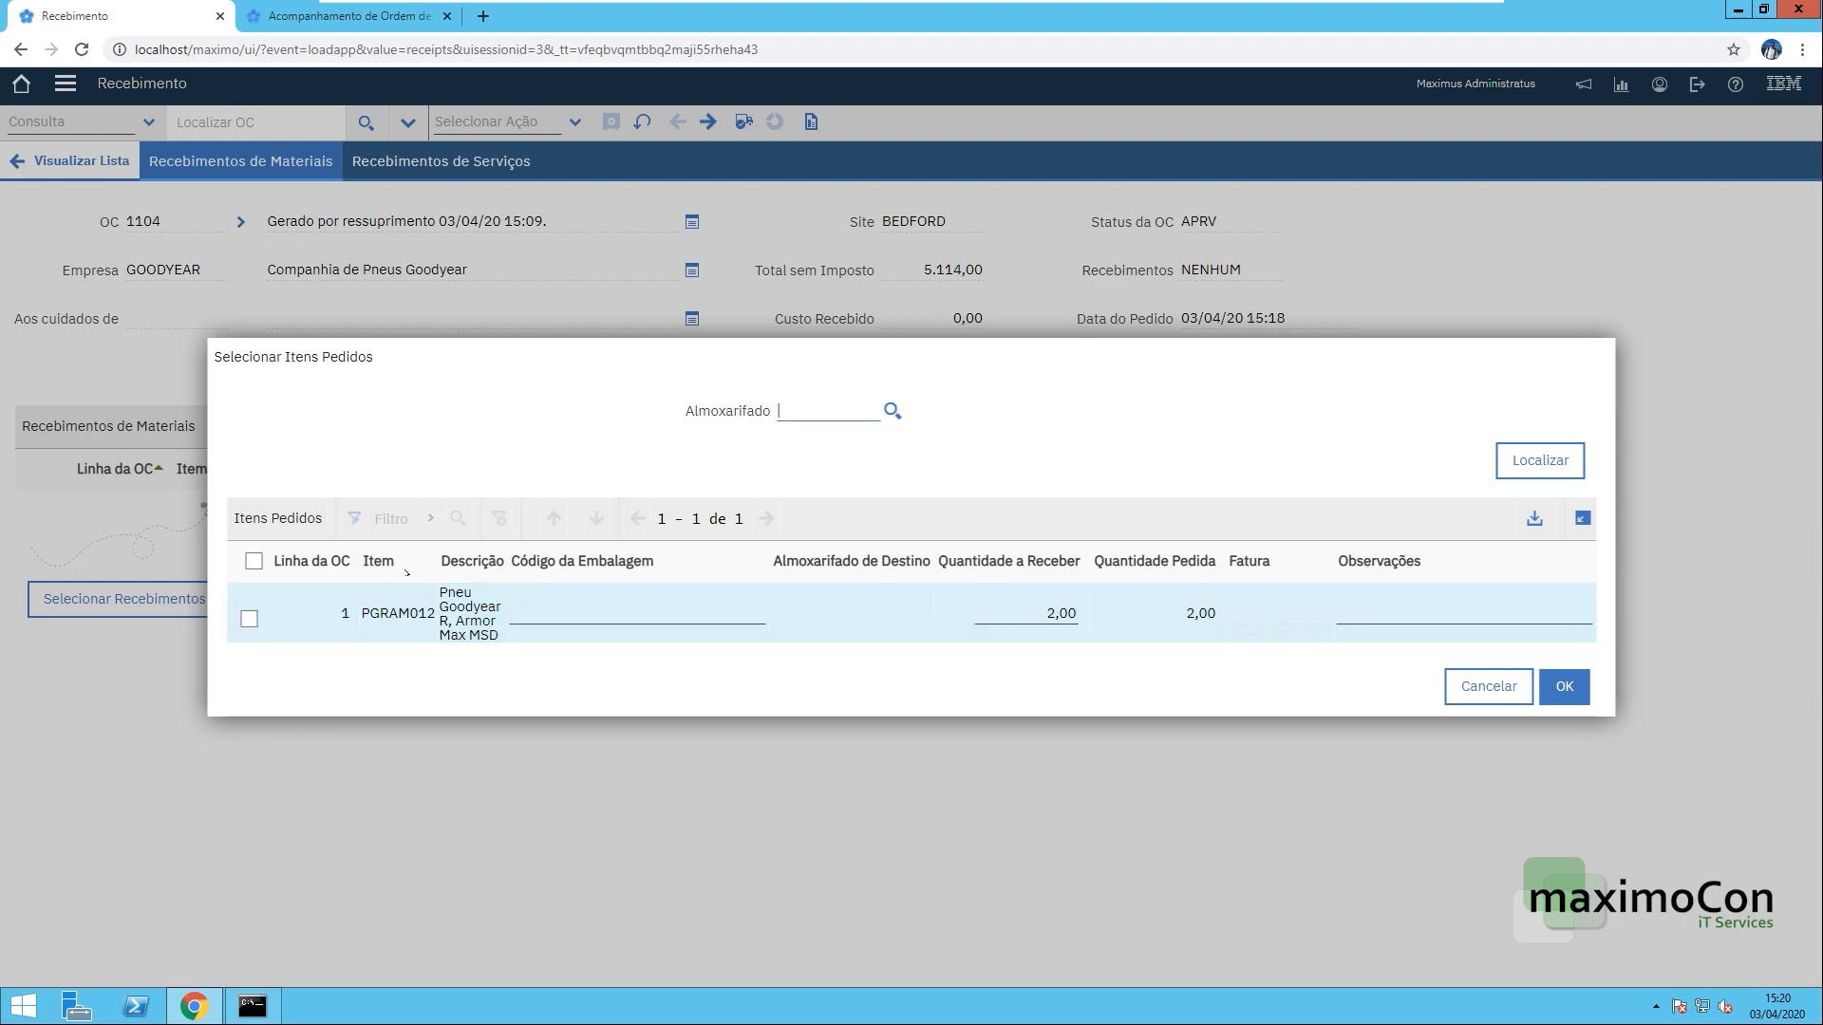
pyautogui.click(249, 618)
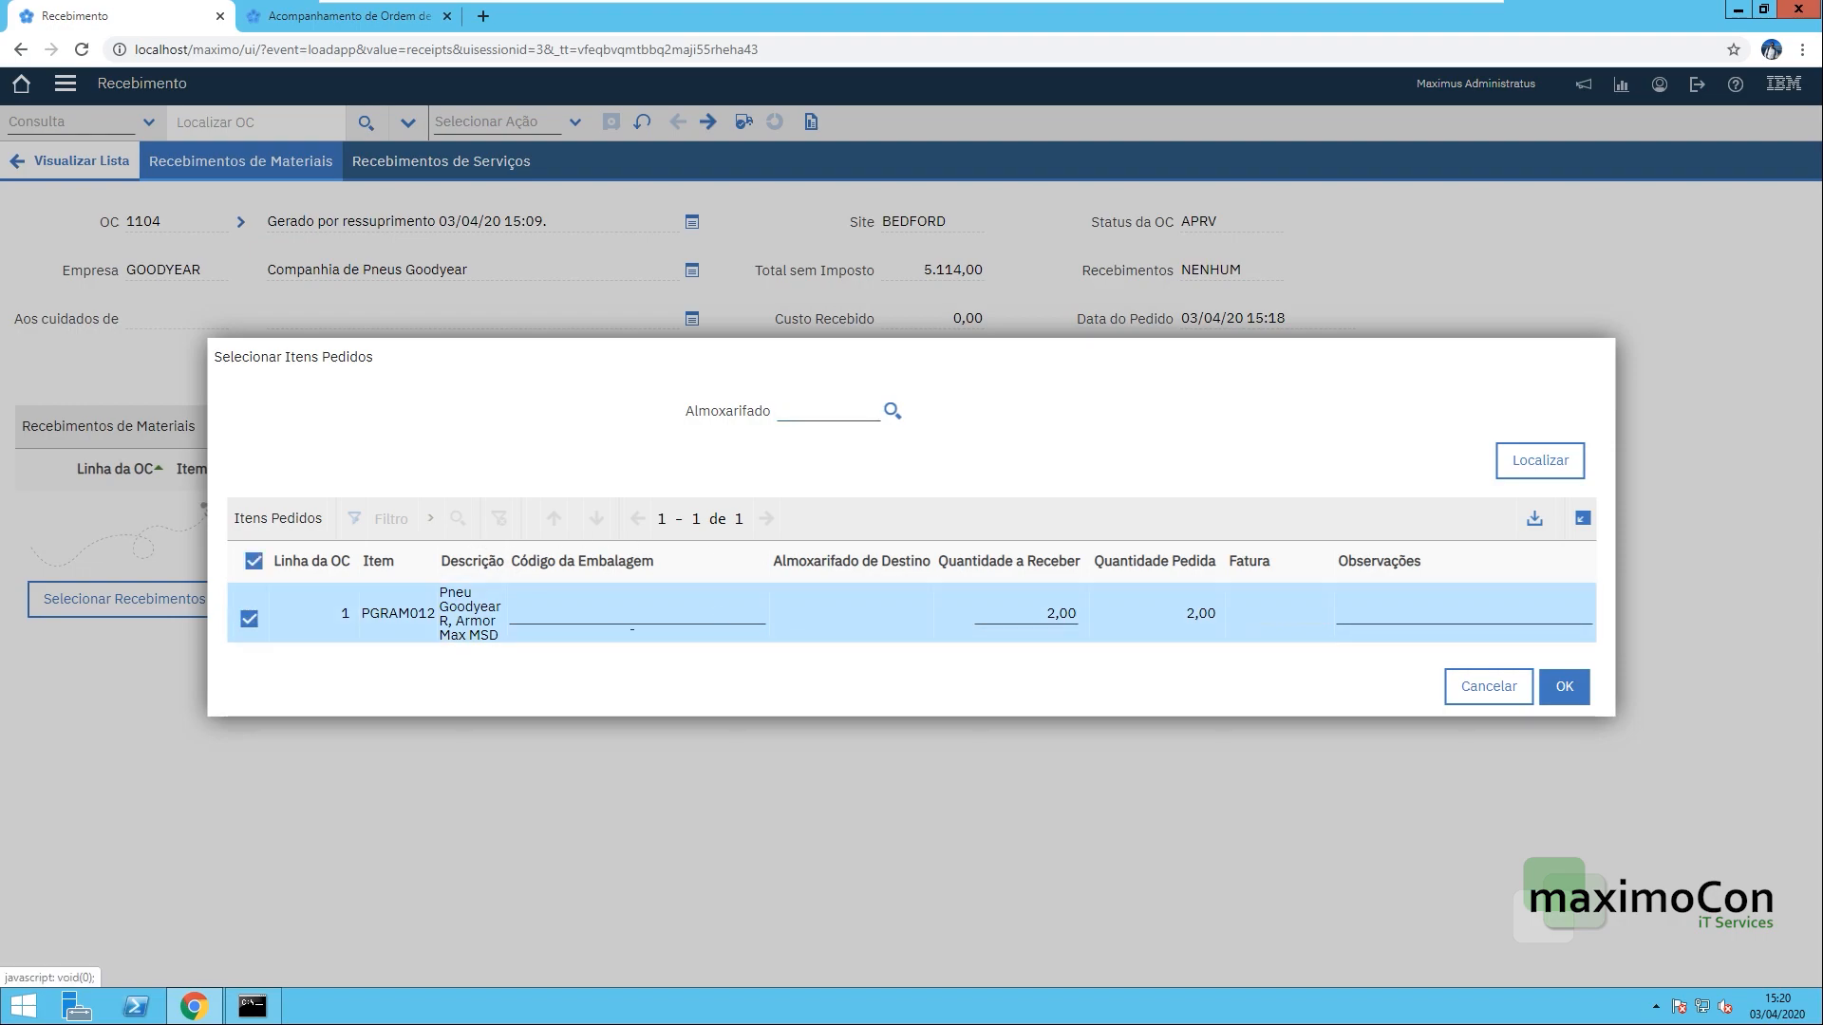
pyautogui.click(976, 618)
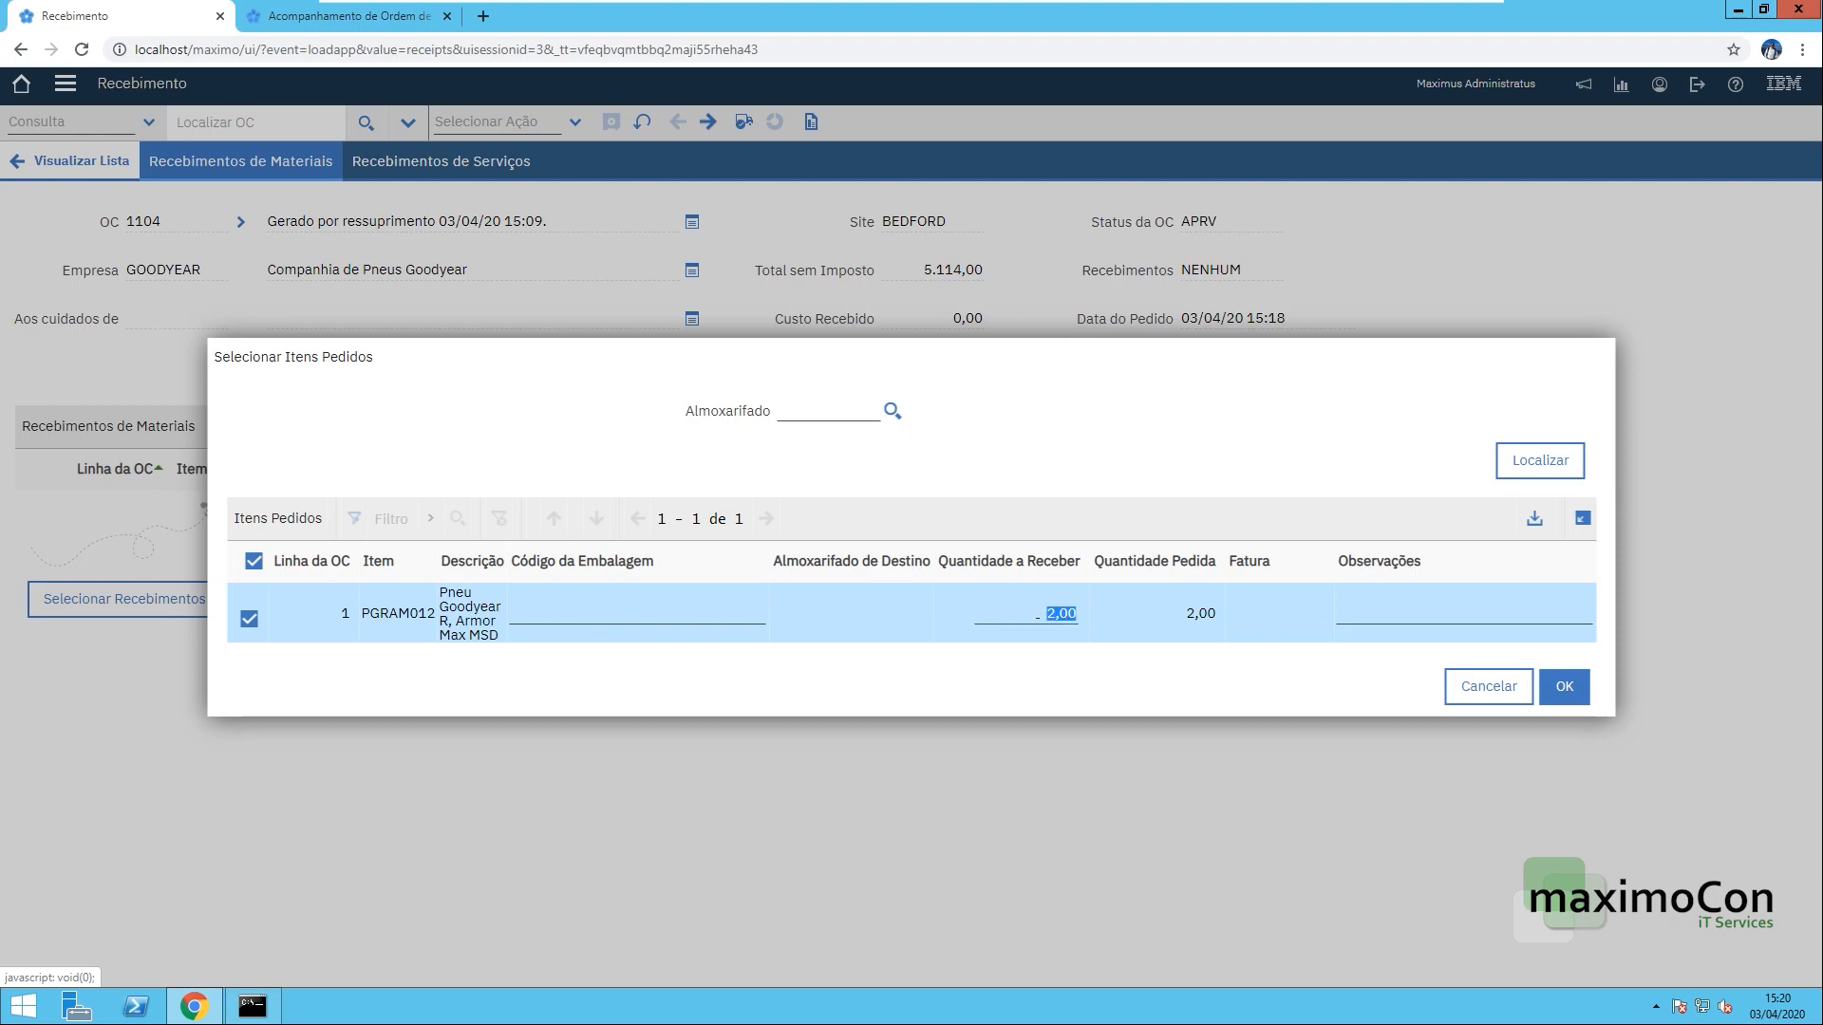
pyautogui.click(1565, 686)
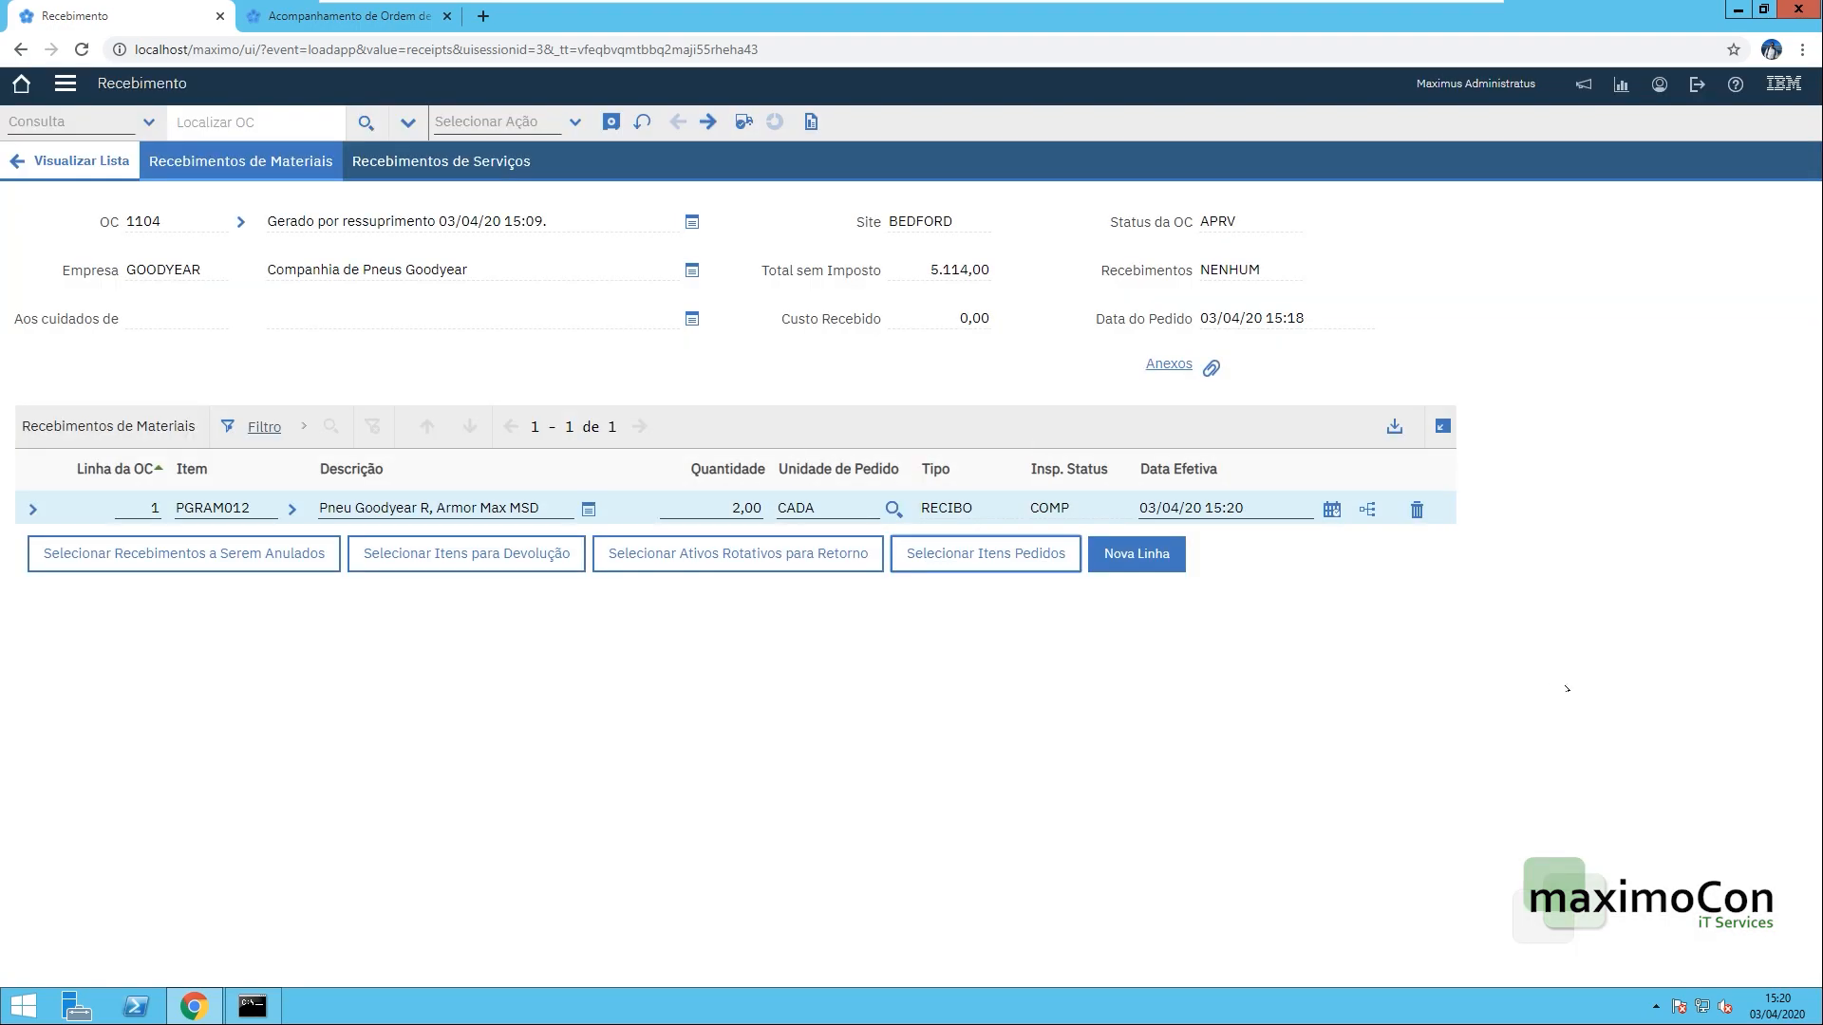
pyautogui.click(611, 121)
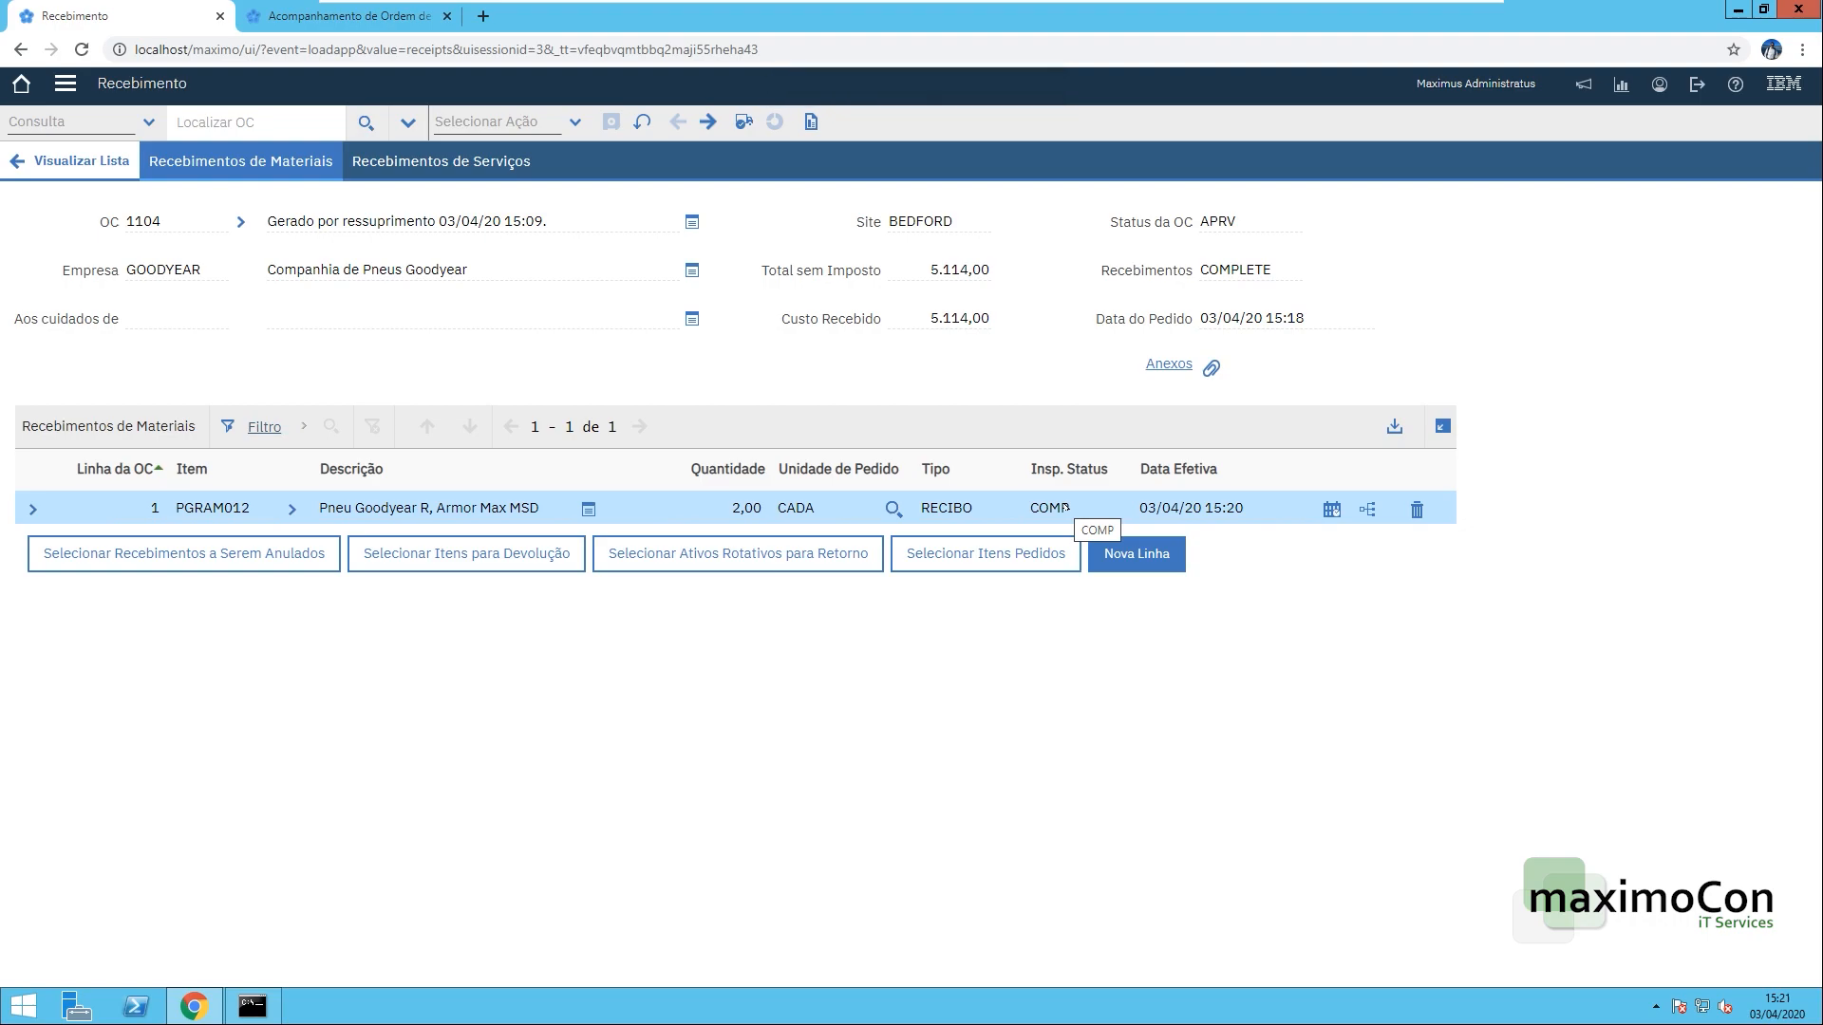
# - Go to purchase order 1105, receive the full 2,00 quantity of ordered item CFVFH12-01 and save the receipt
pyautogui.click(707, 124)
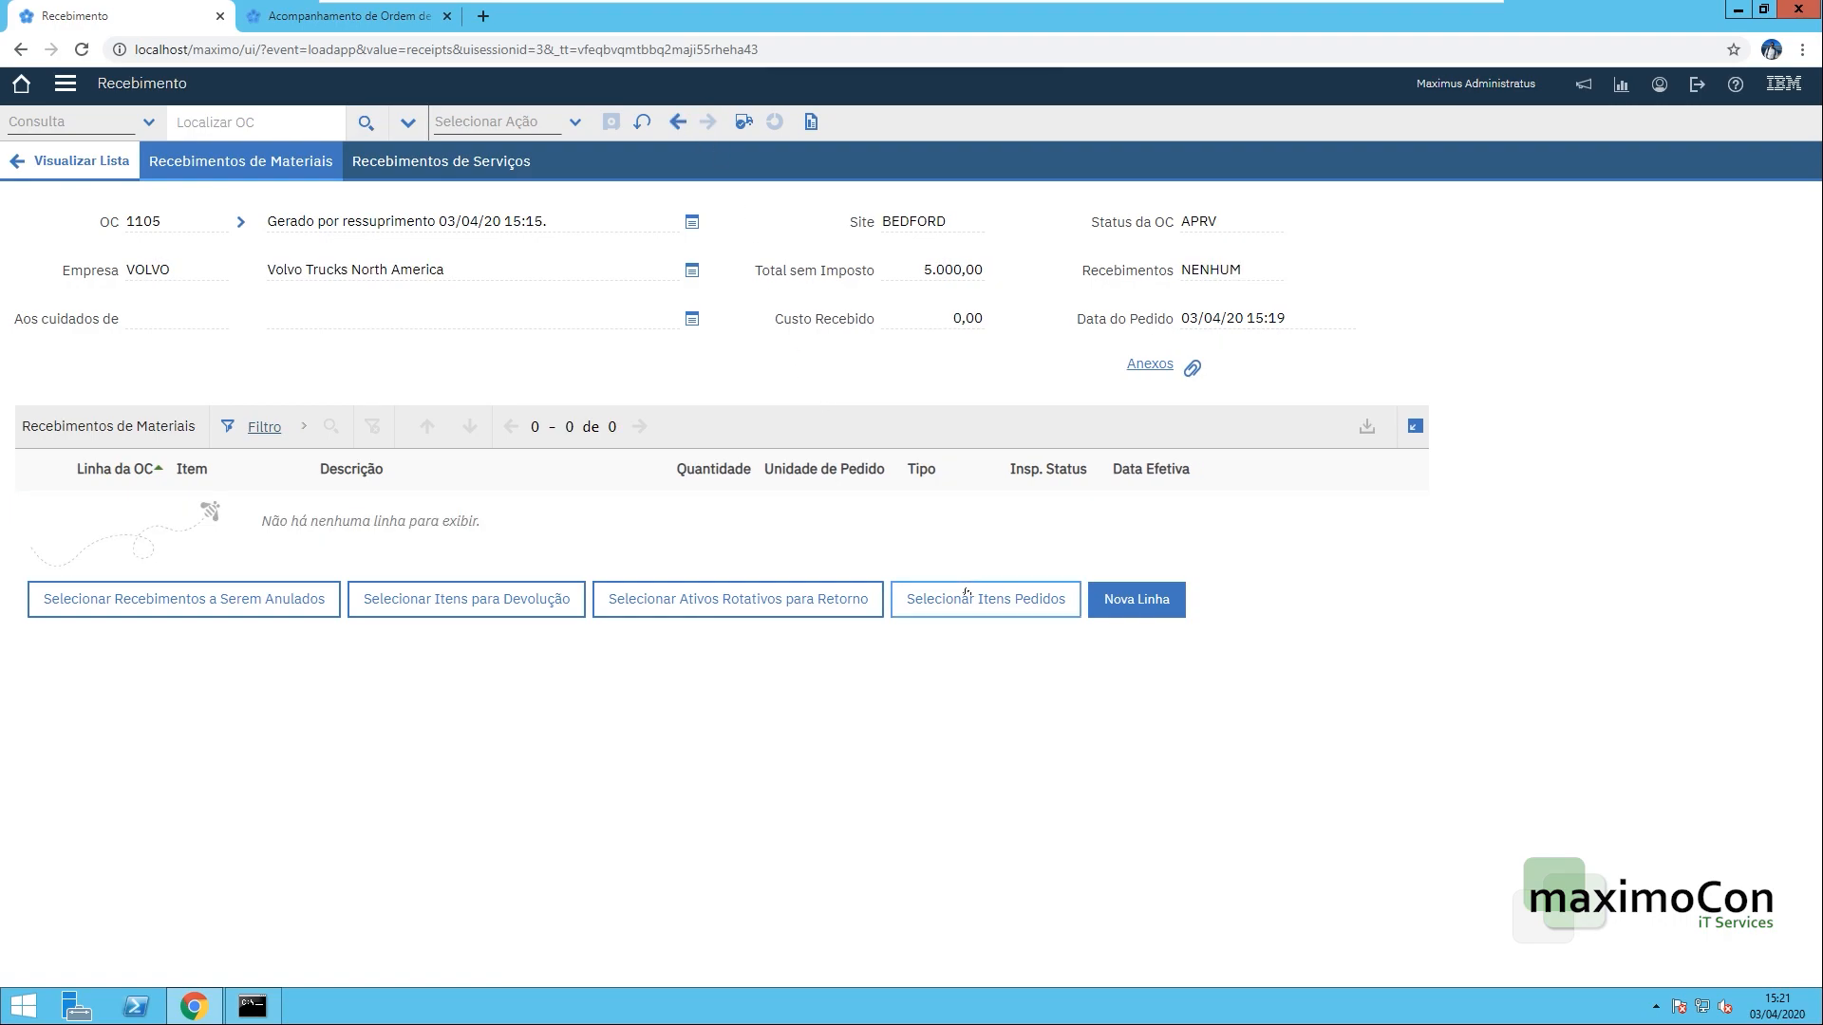
pyautogui.click(966, 598)
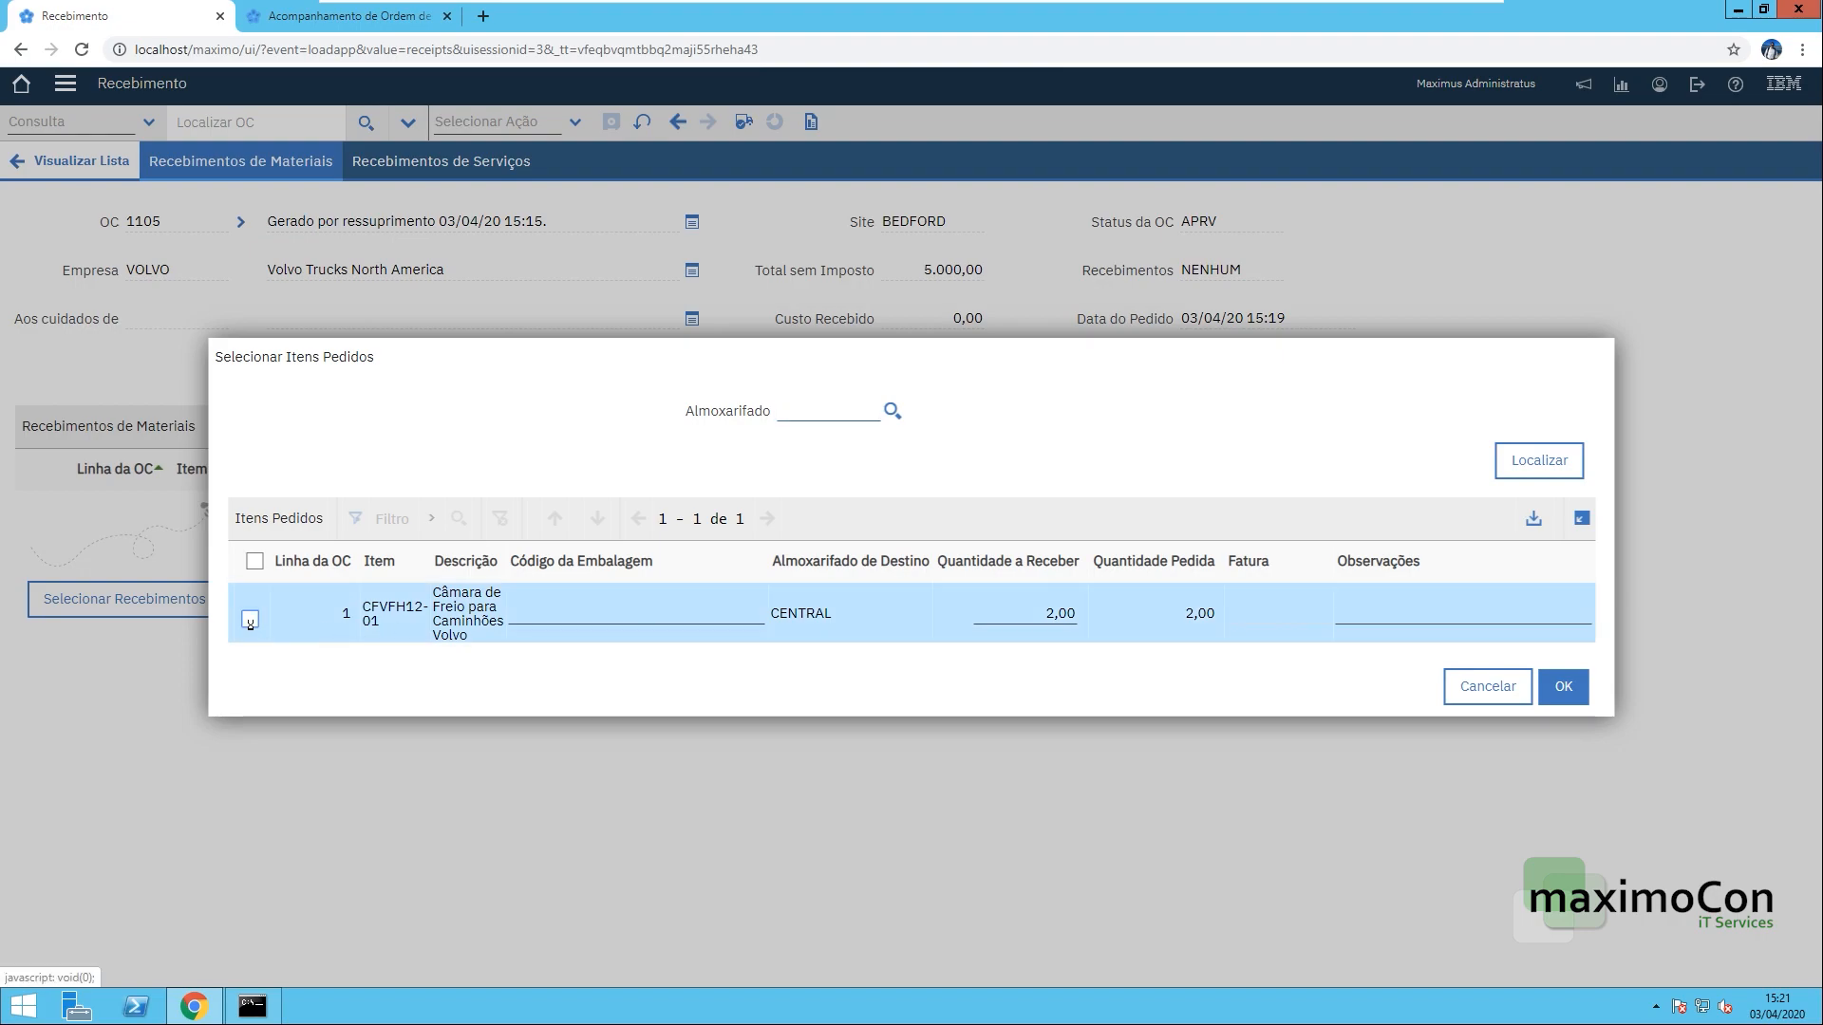
pyautogui.click(250, 621)
pyautogui.doubleClick(1058, 617)
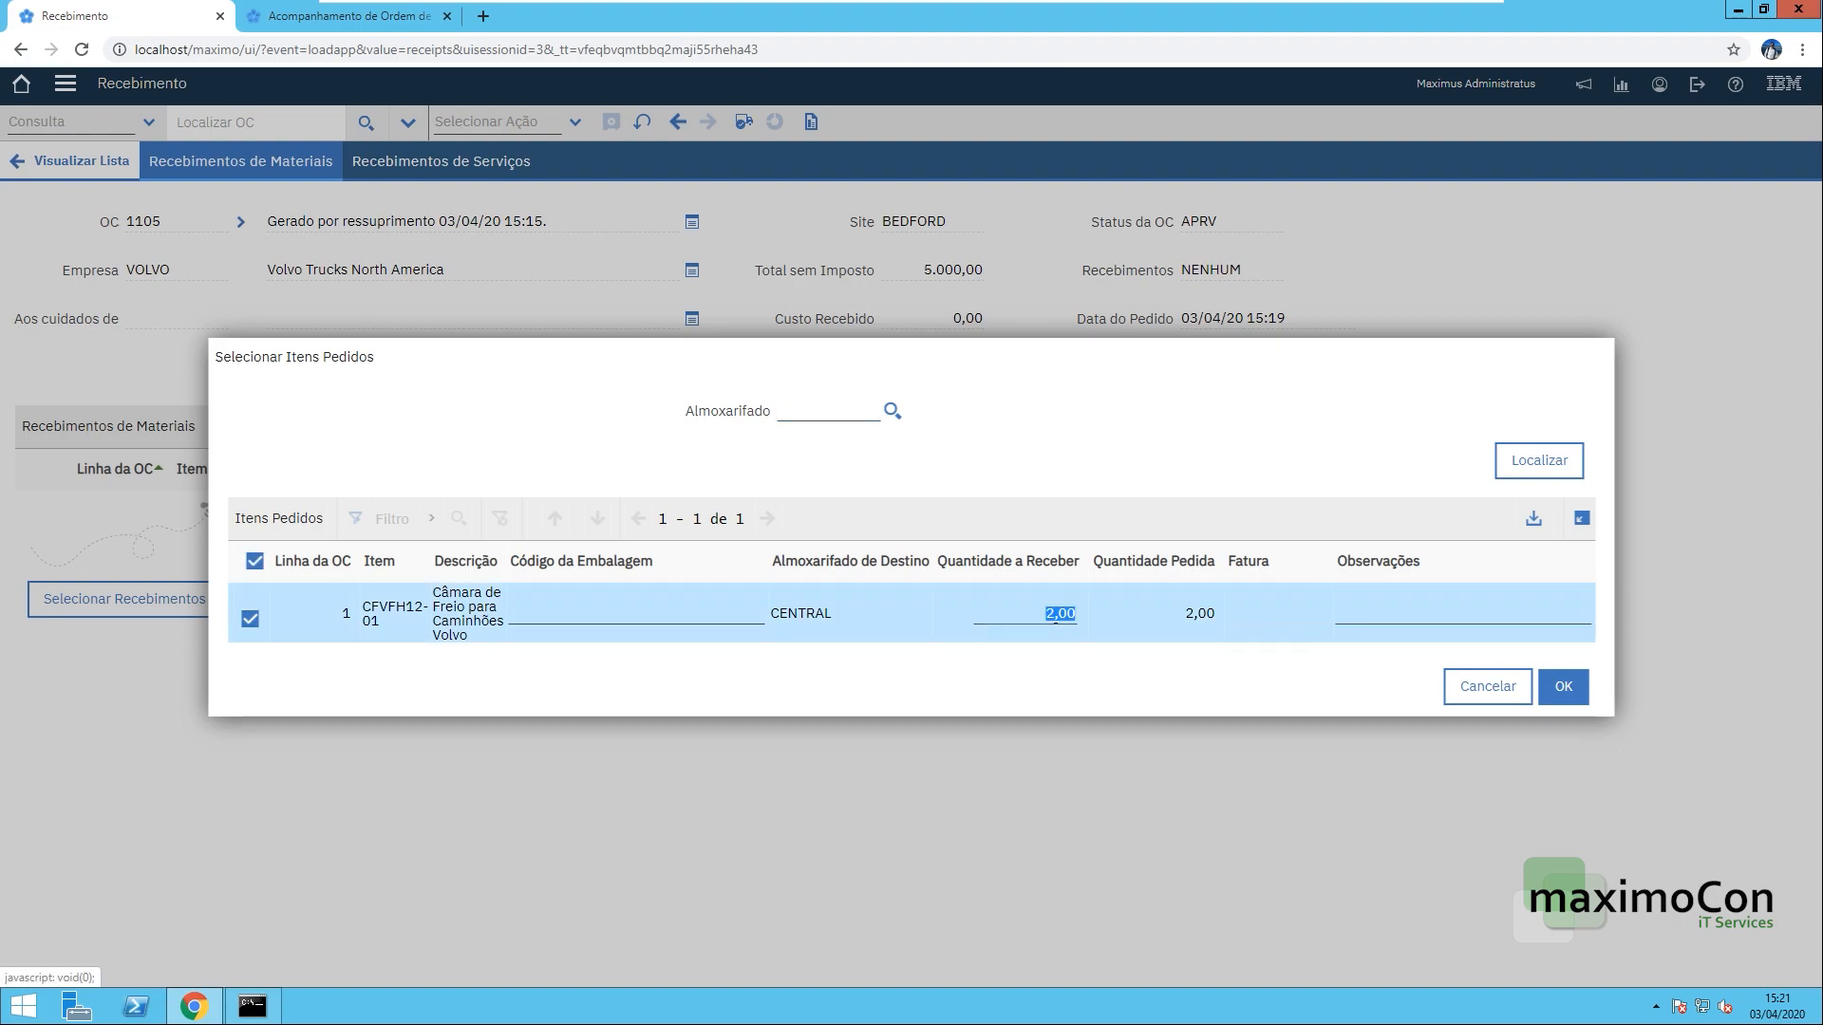
pyautogui.click(1563, 686)
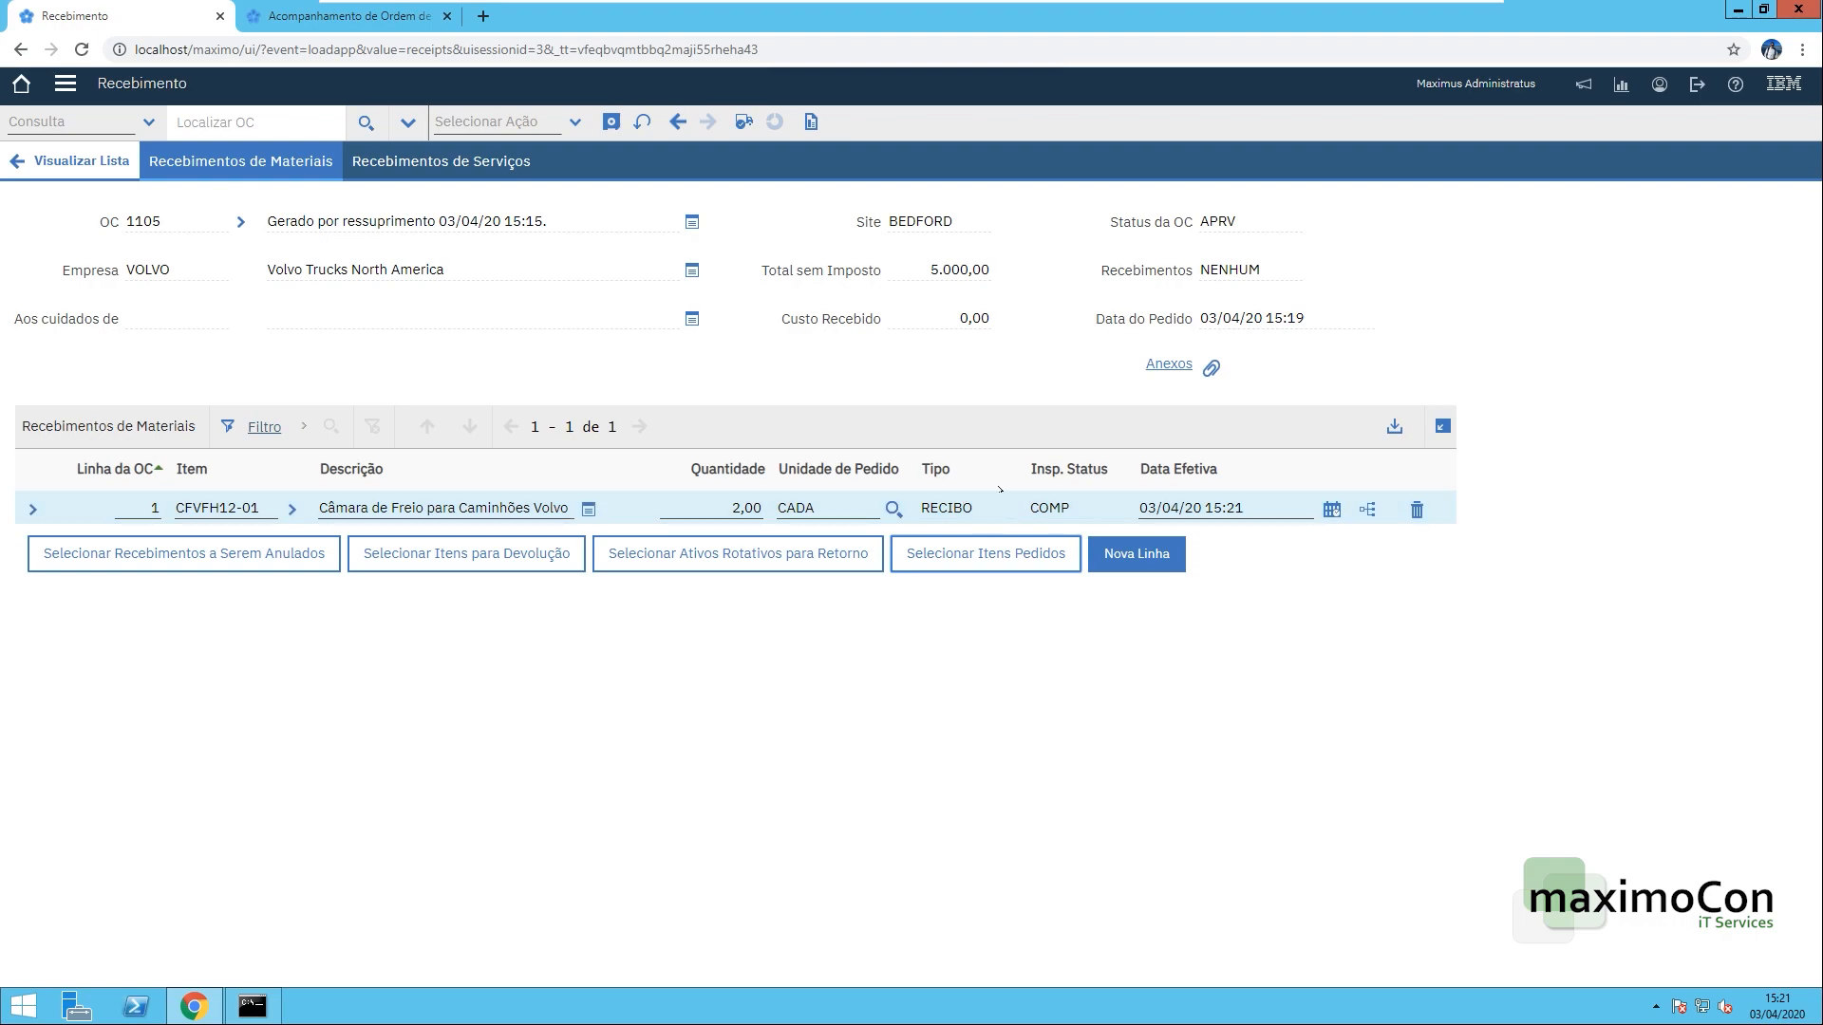
pyautogui.click(611, 122)
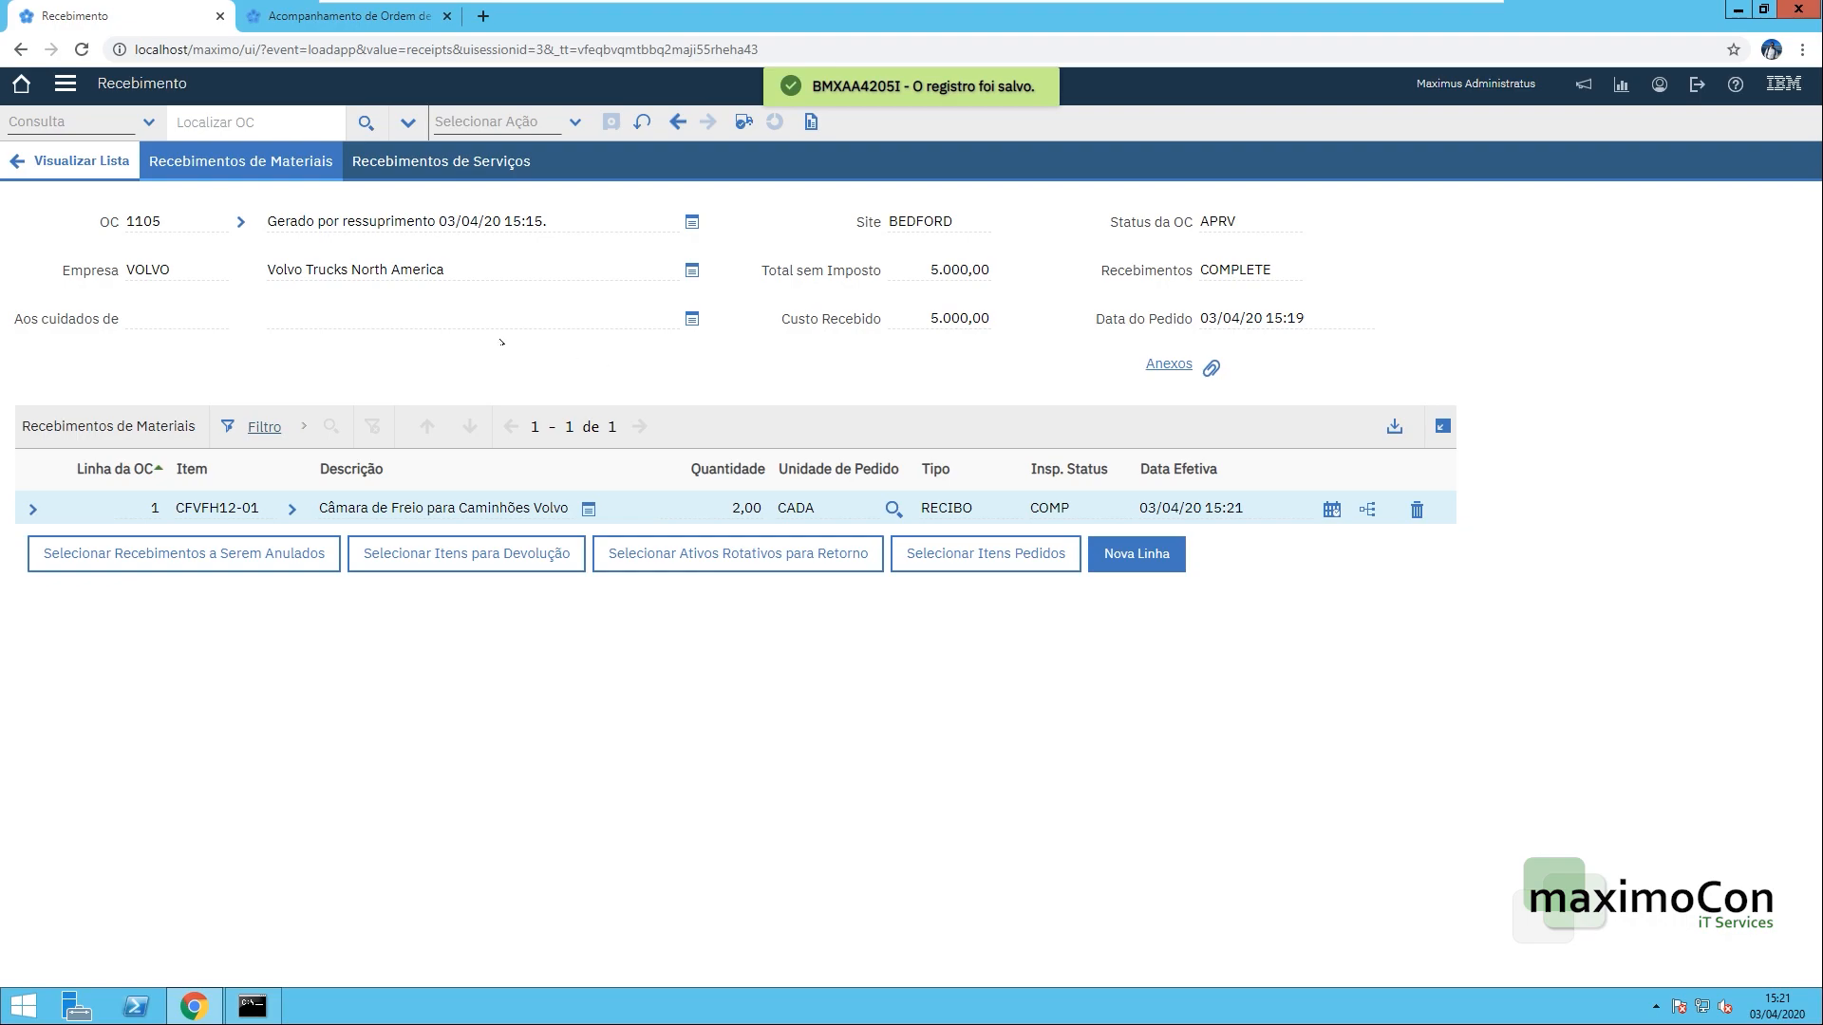
pyautogui.click(64, 83)
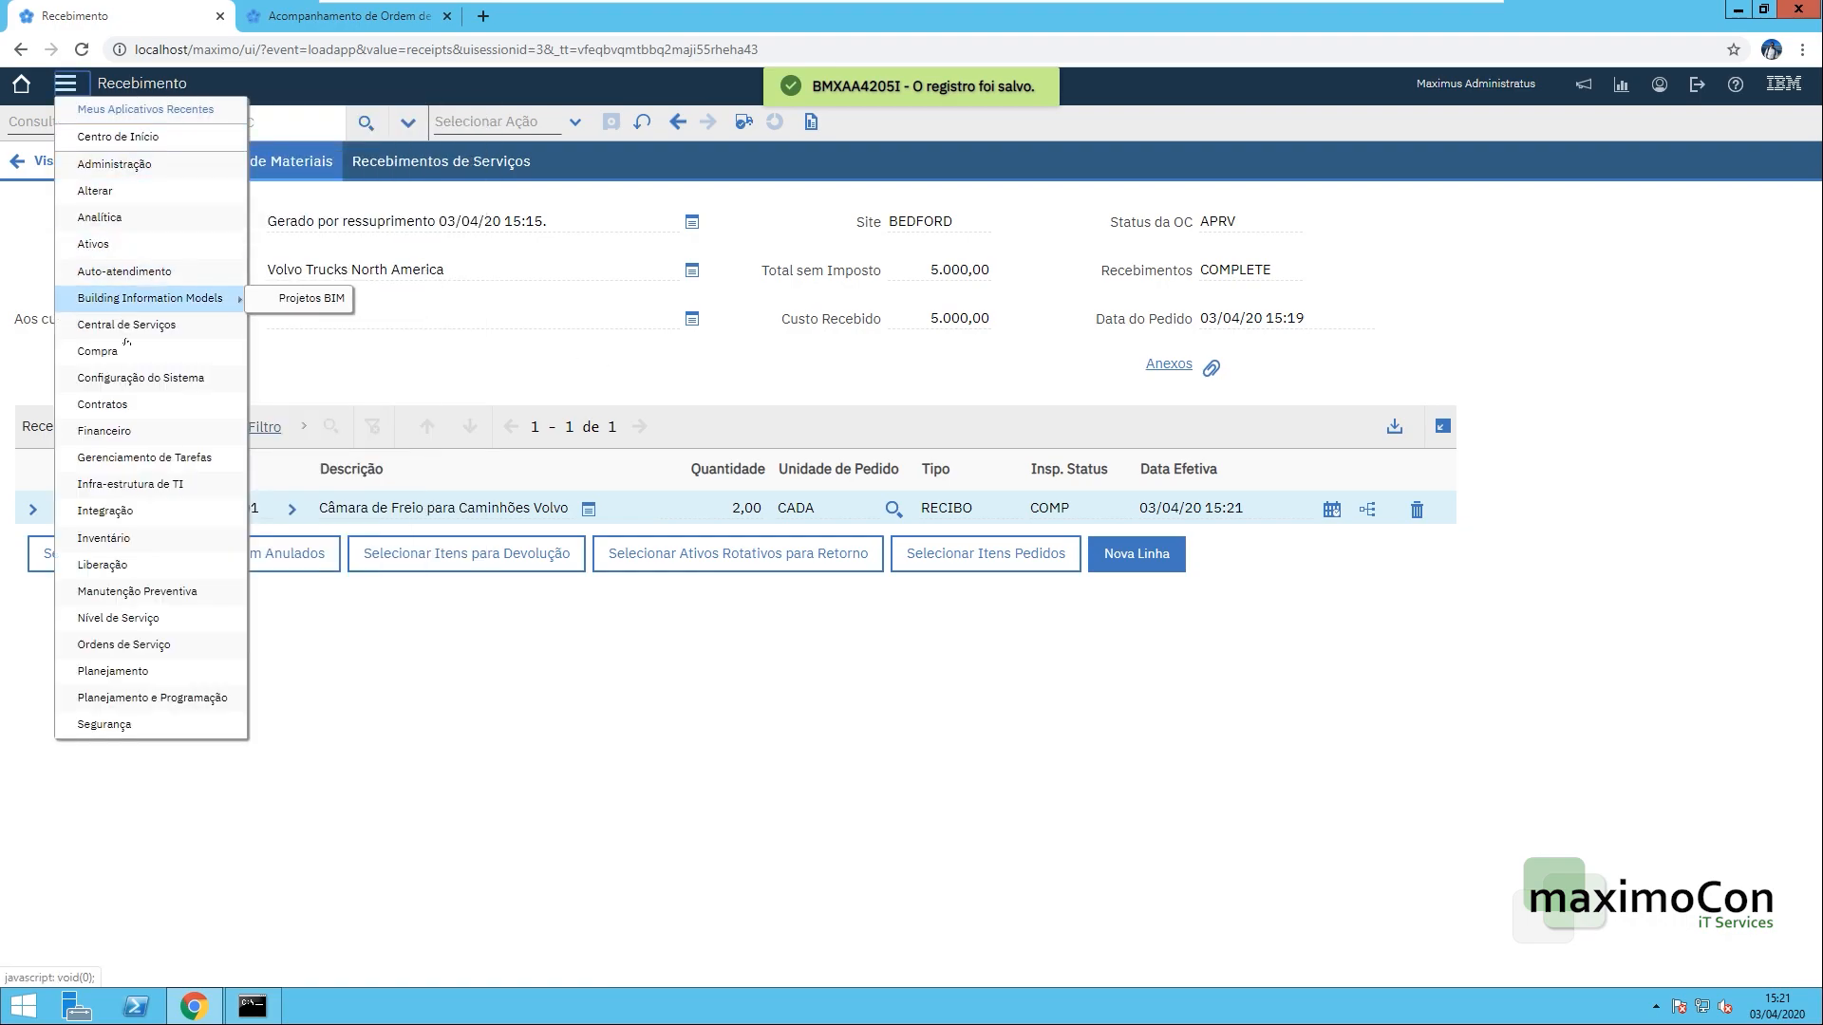
pyautogui.moveTo(142, 378)
pyautogui.click(484, 294)
# - Copy item code CFVFH12-01 from the receipt line and use it to find and open the item's record in Inventário
pyautogui.moveTo(261, 509); pyautogui.dragTo(175, 508)
pyautogui.hotkey('ctrl', 'c')
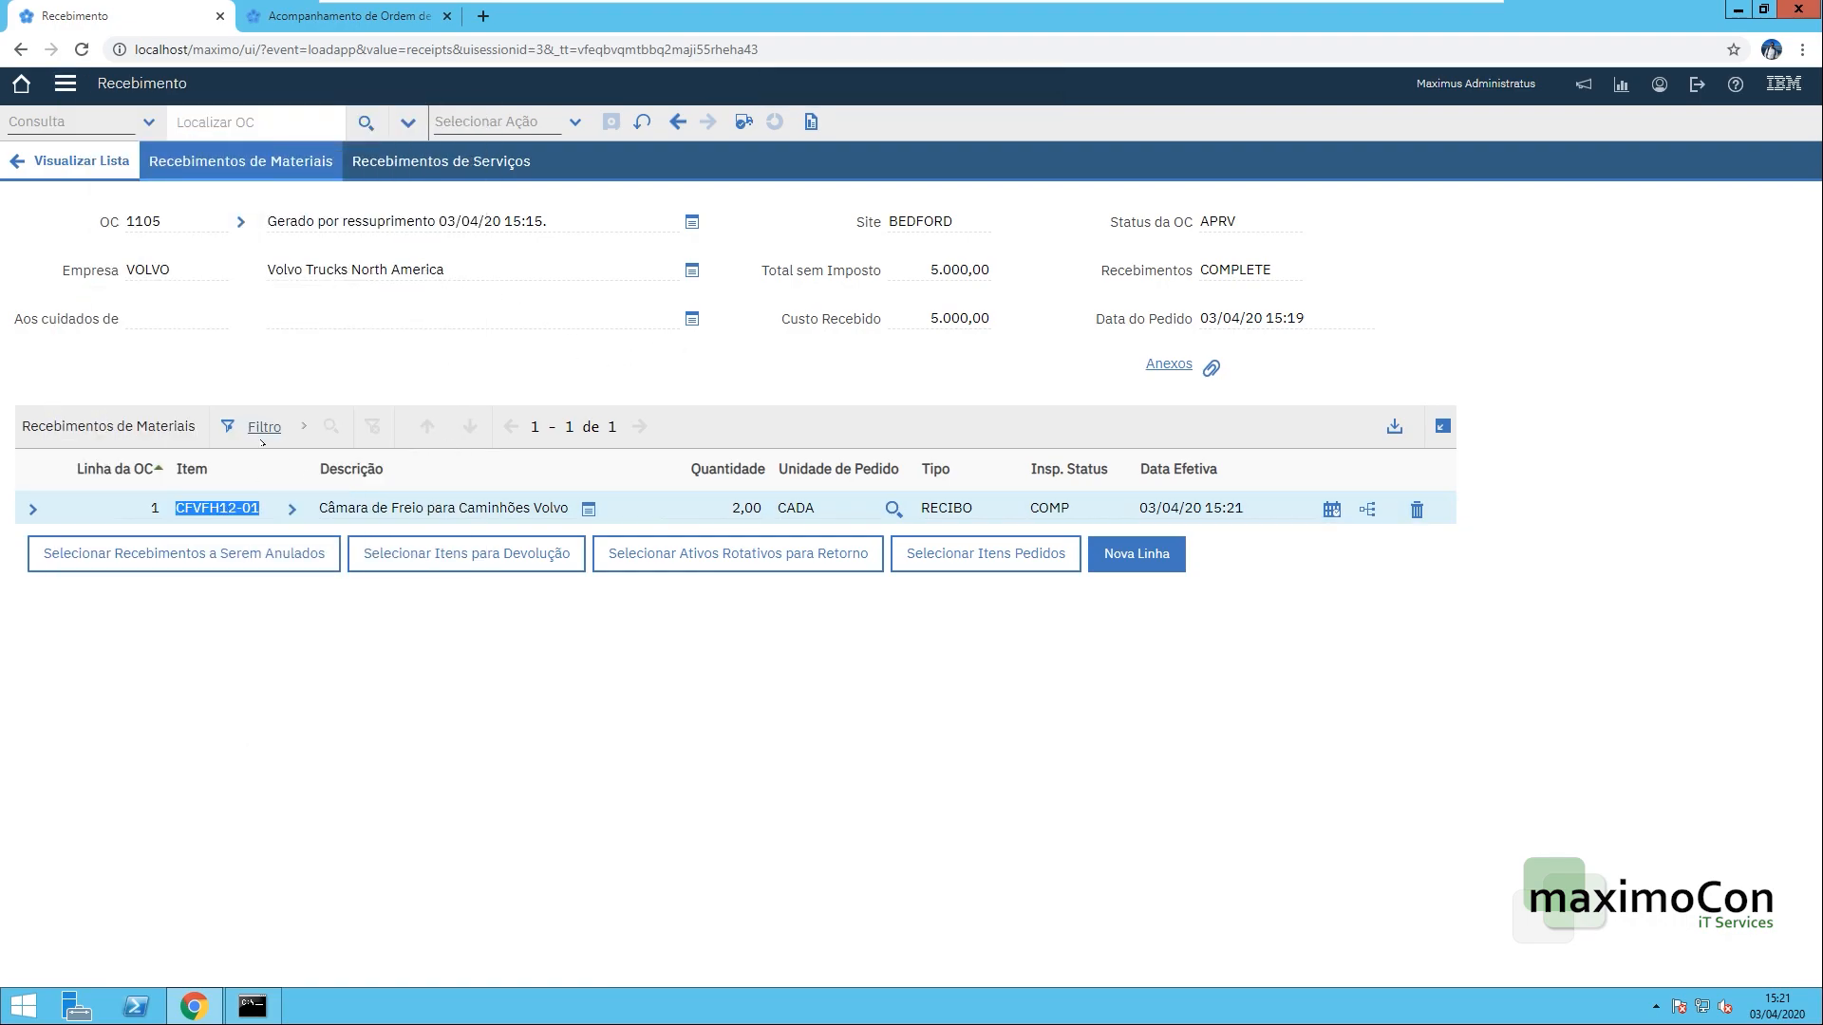
pyautogui.click(65, 83)
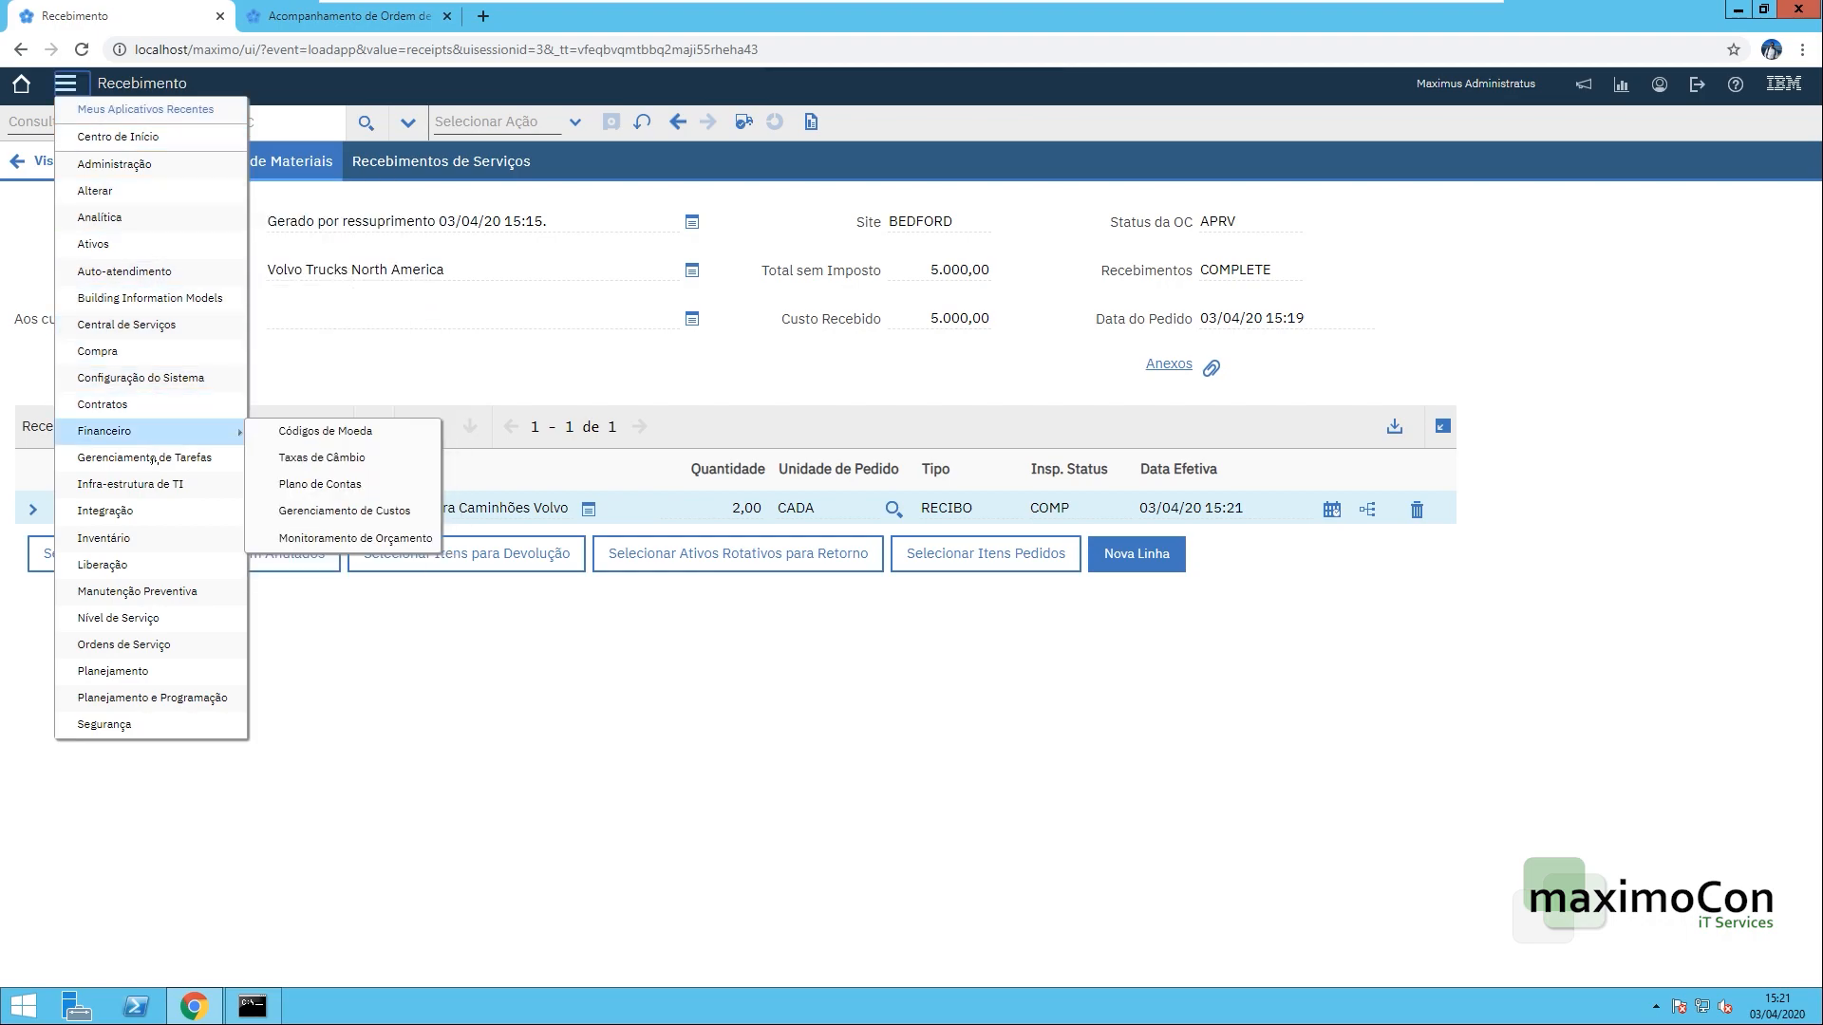
pyautogui.moveTo(127, 538)
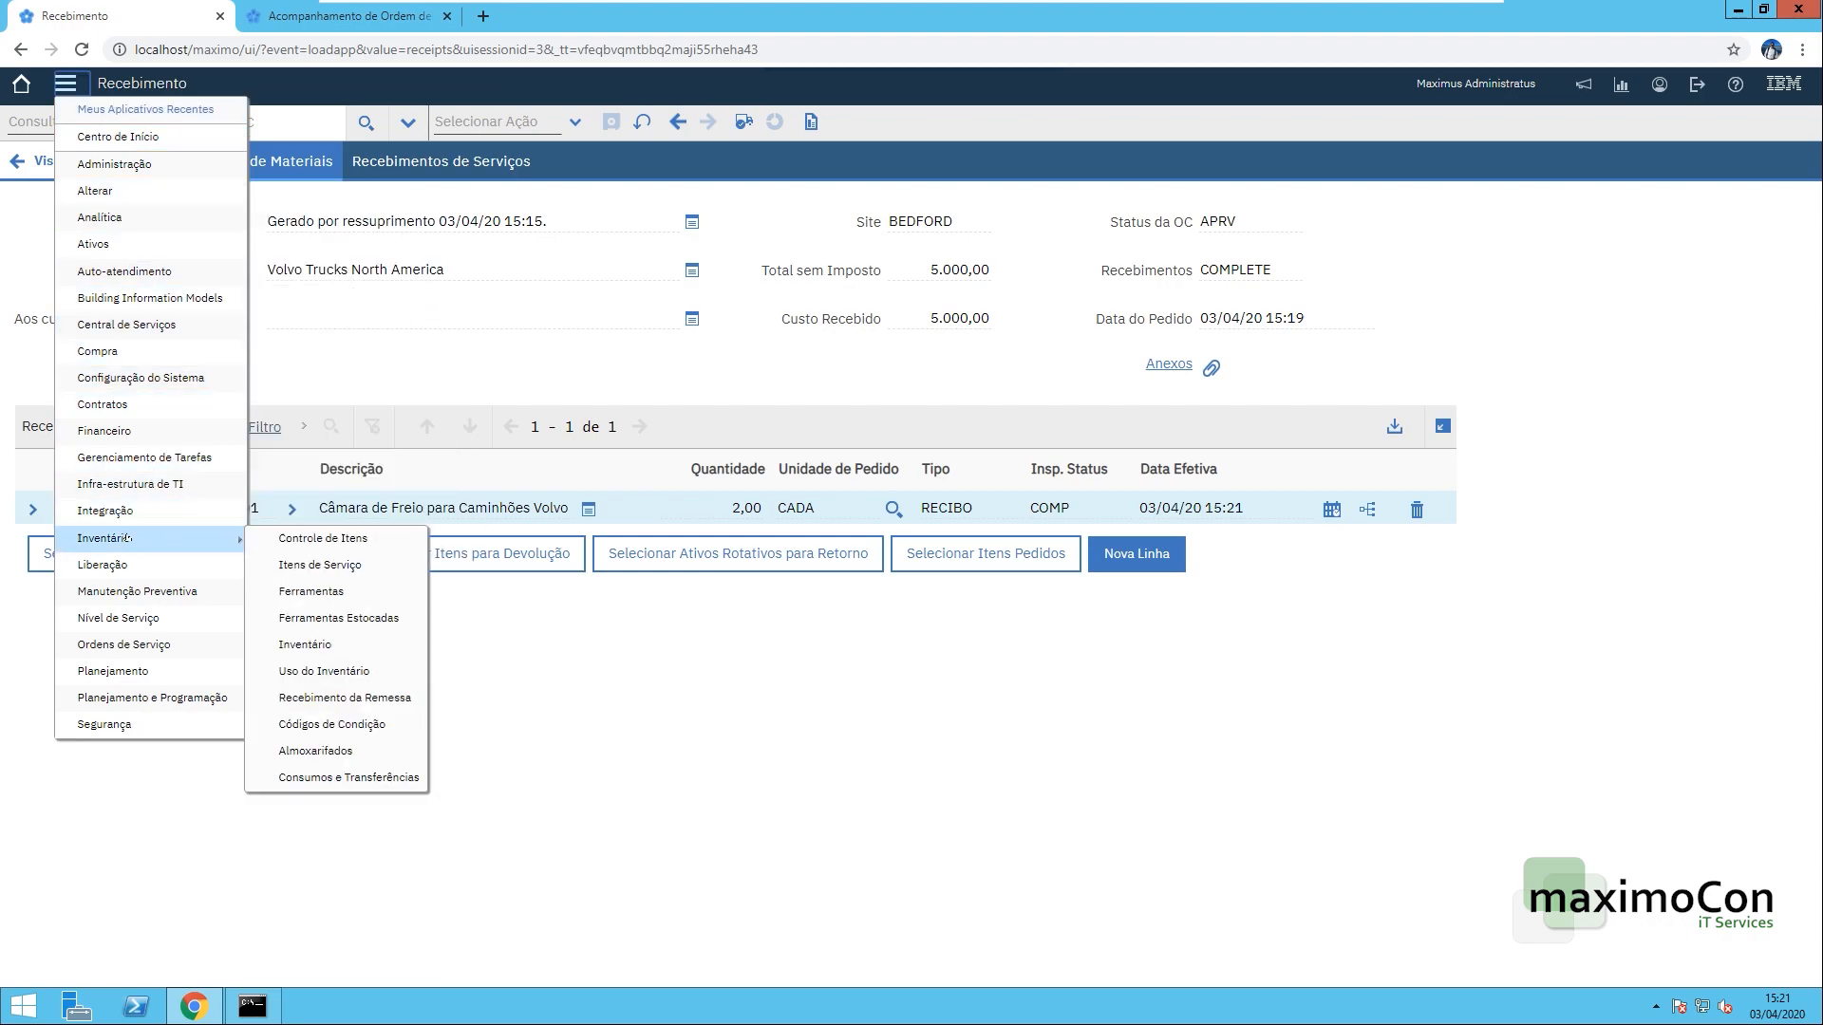
pyautogui.click(327, 645)
pyautogui.hotkey('ctrl', 'v')
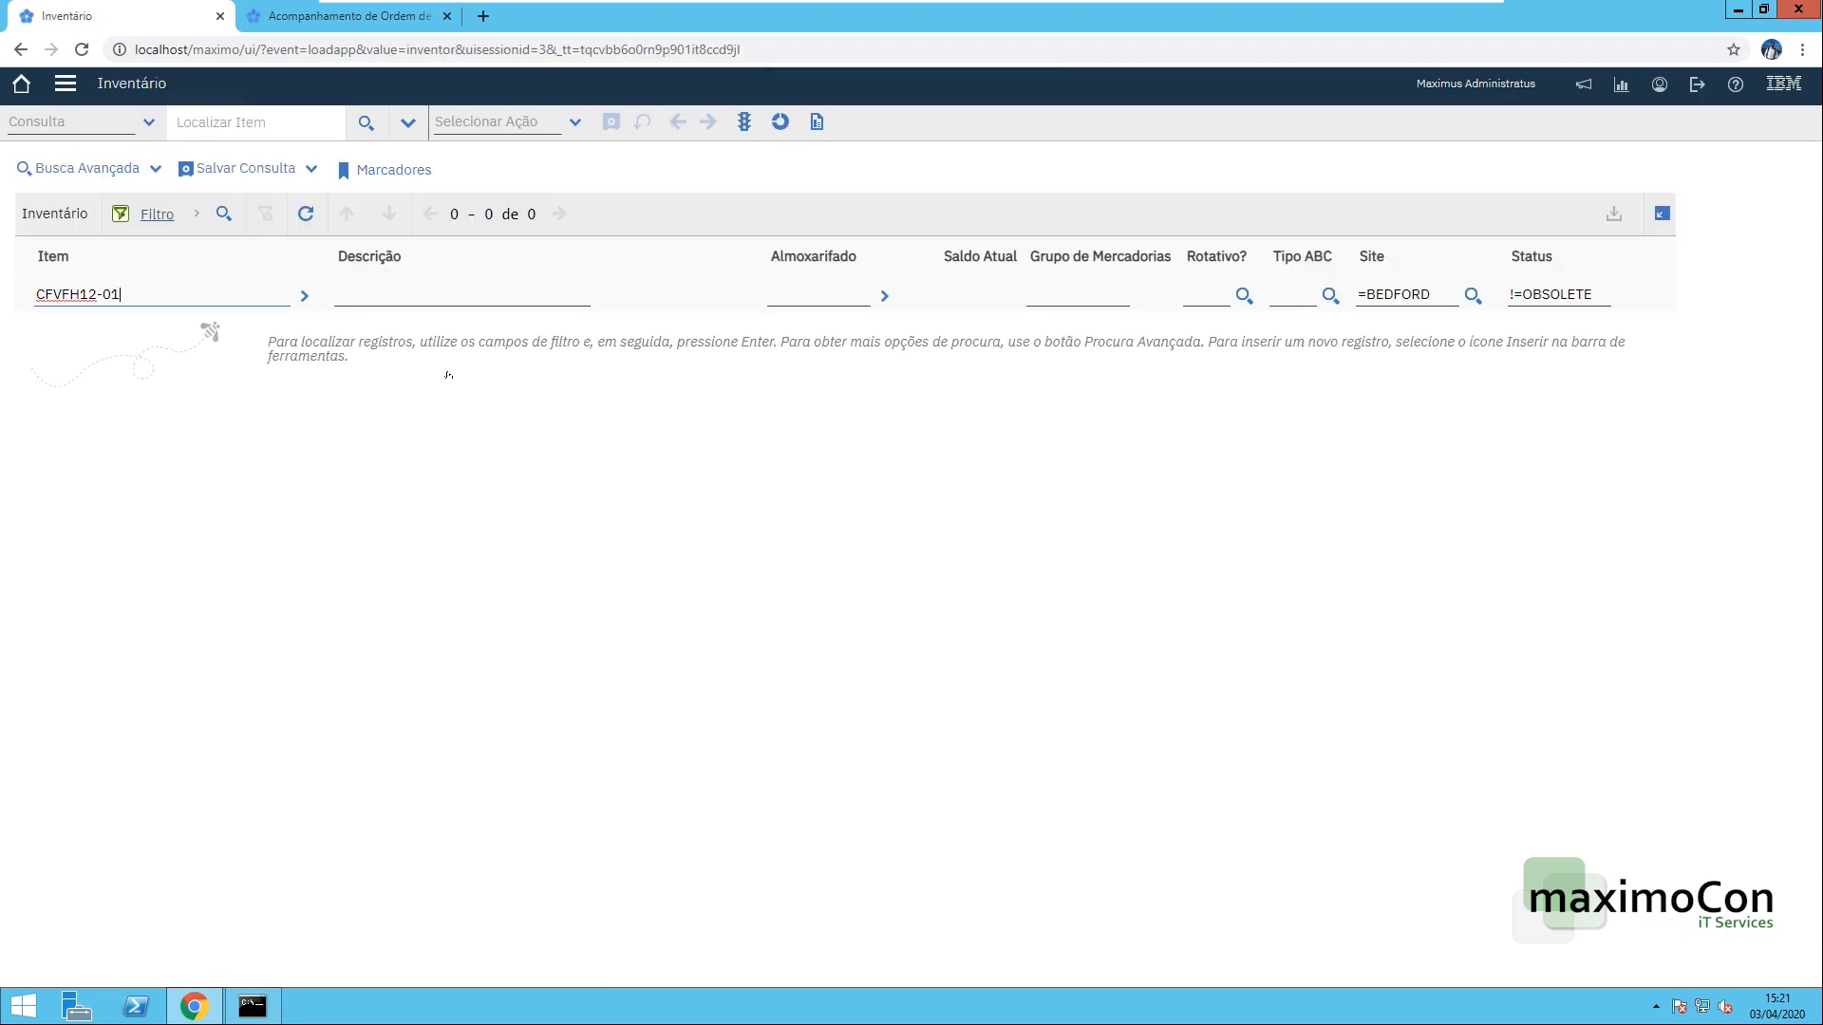
pyautogui.press('Return')
pyautogui.press('Tab')
pyautogui.press('Return')
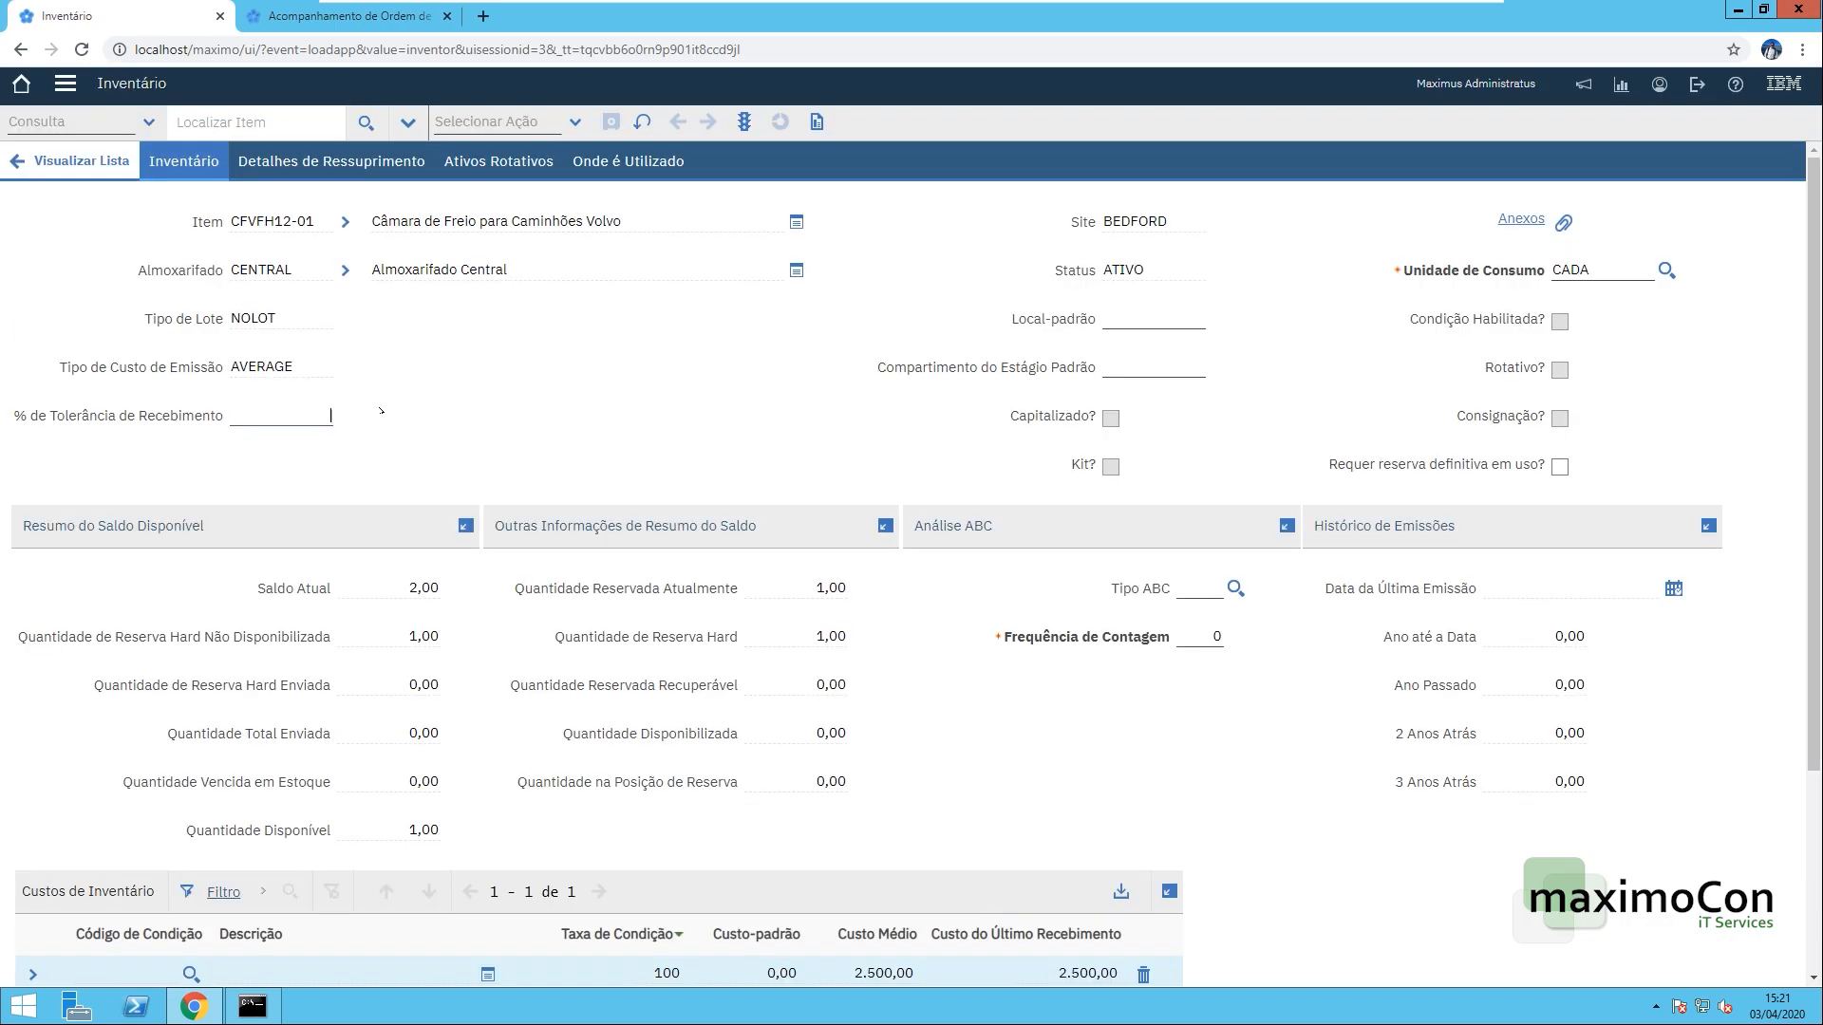
# - Examine item CFVFH12-01's current, reserved and available balances, plus its inventory costs and balance lines in the CENTRAL storeroom
pyautogui.doubleClick(414, 588)
pyautogui.doubleClick(420, 832)
pyautogui.doubleClick(827, 639)
pyautogui.doubleClick(403, 640)
pyautogui.click(533, 385)
pyautogui.doubleClick(424, 833)
pyautogui.click(608, 430)
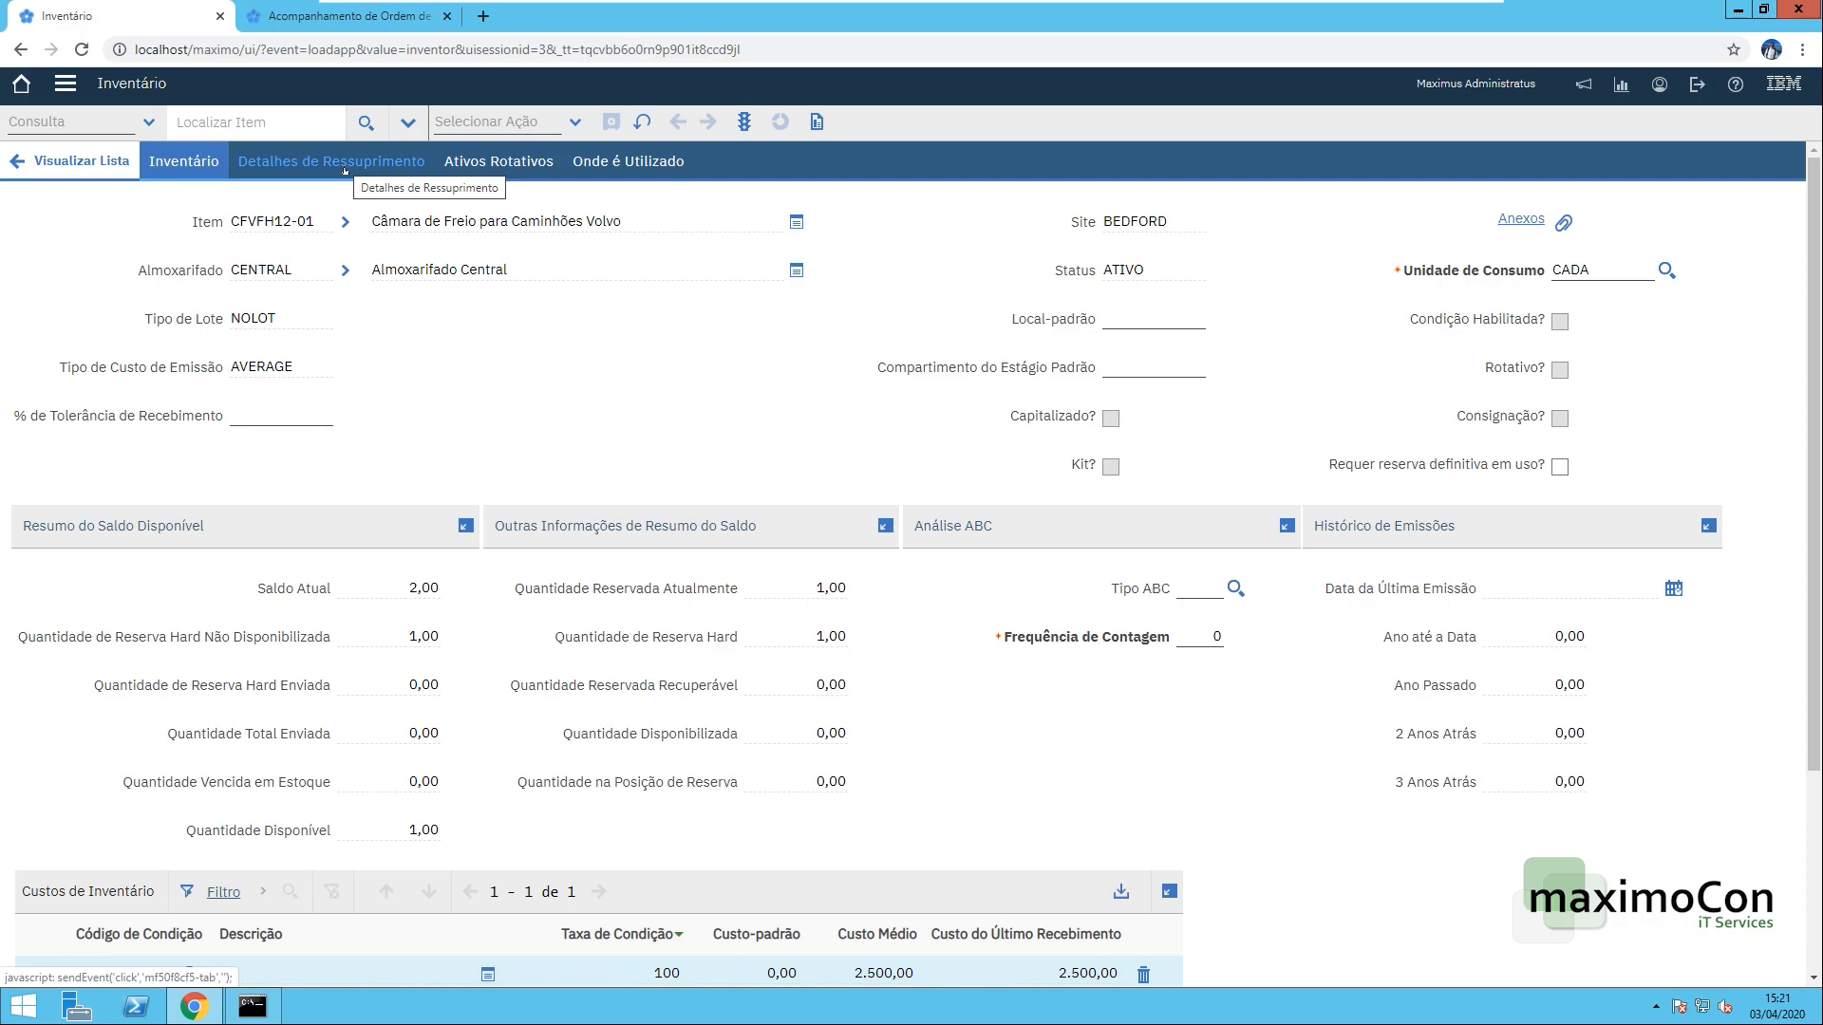
pyautogui.scroll(-3, 536, 401)
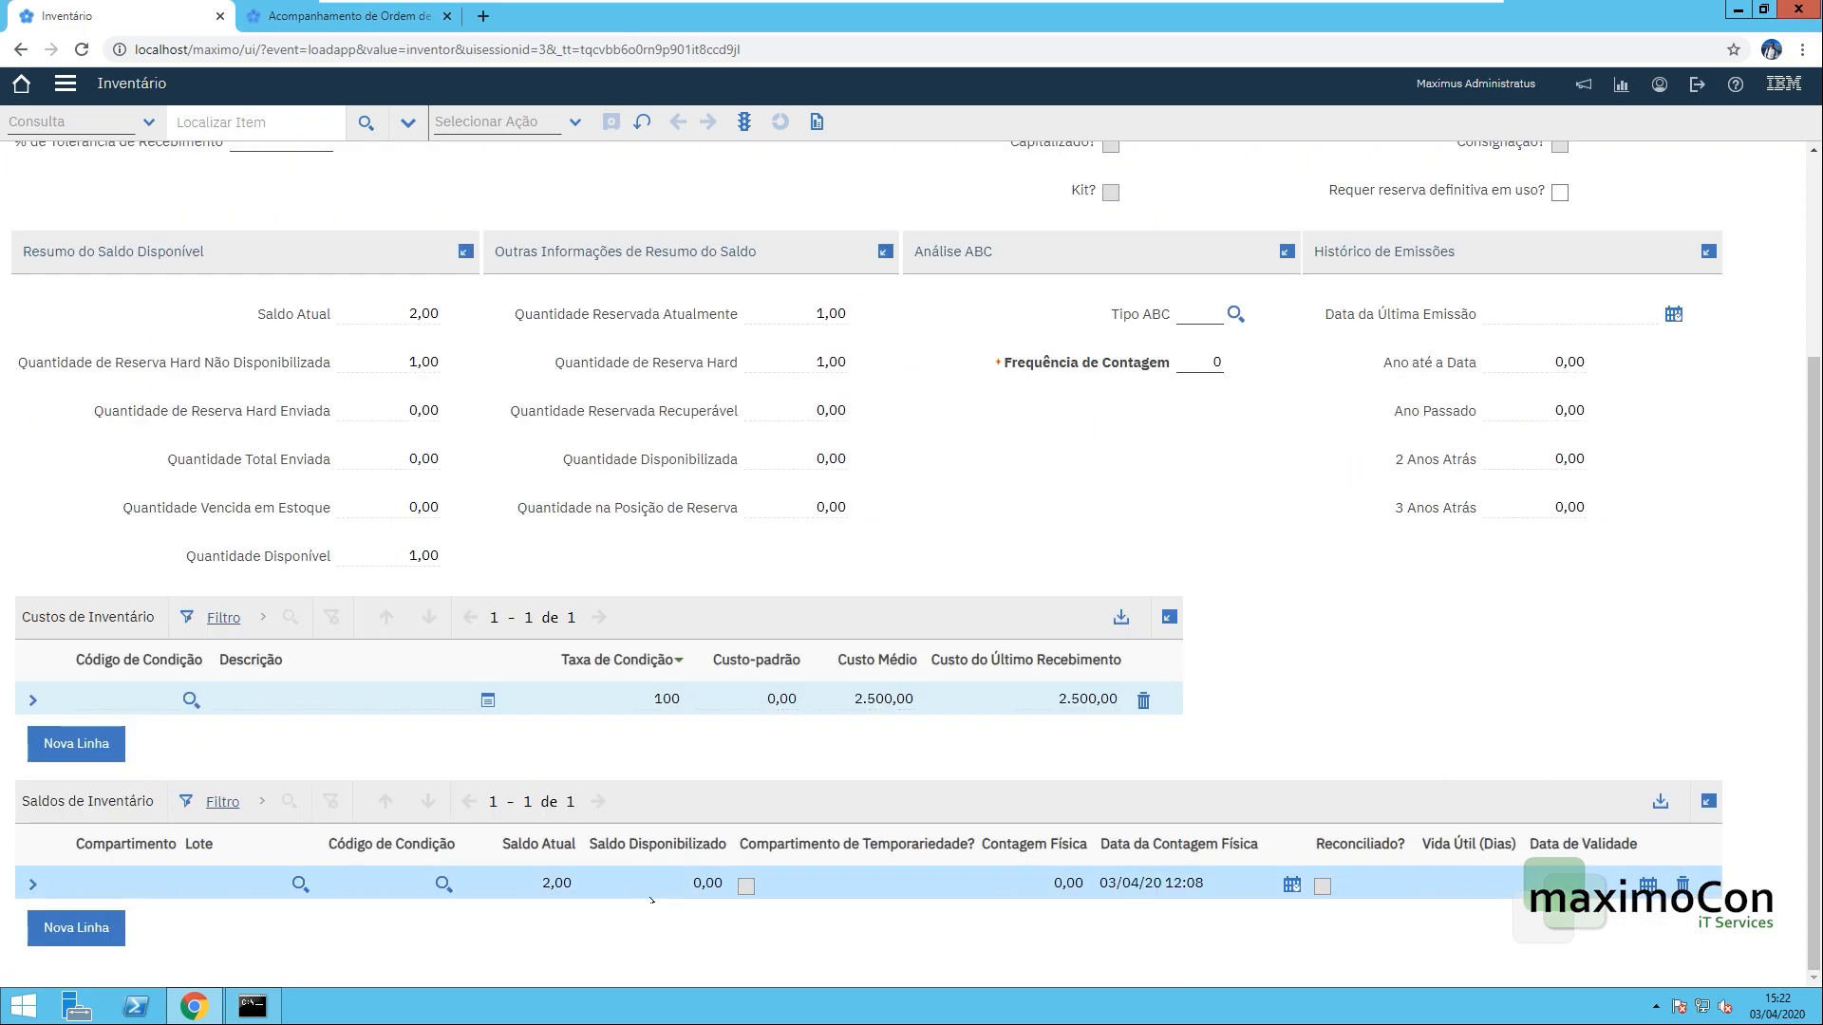
pyautogui.scroll(3, 637, 419)
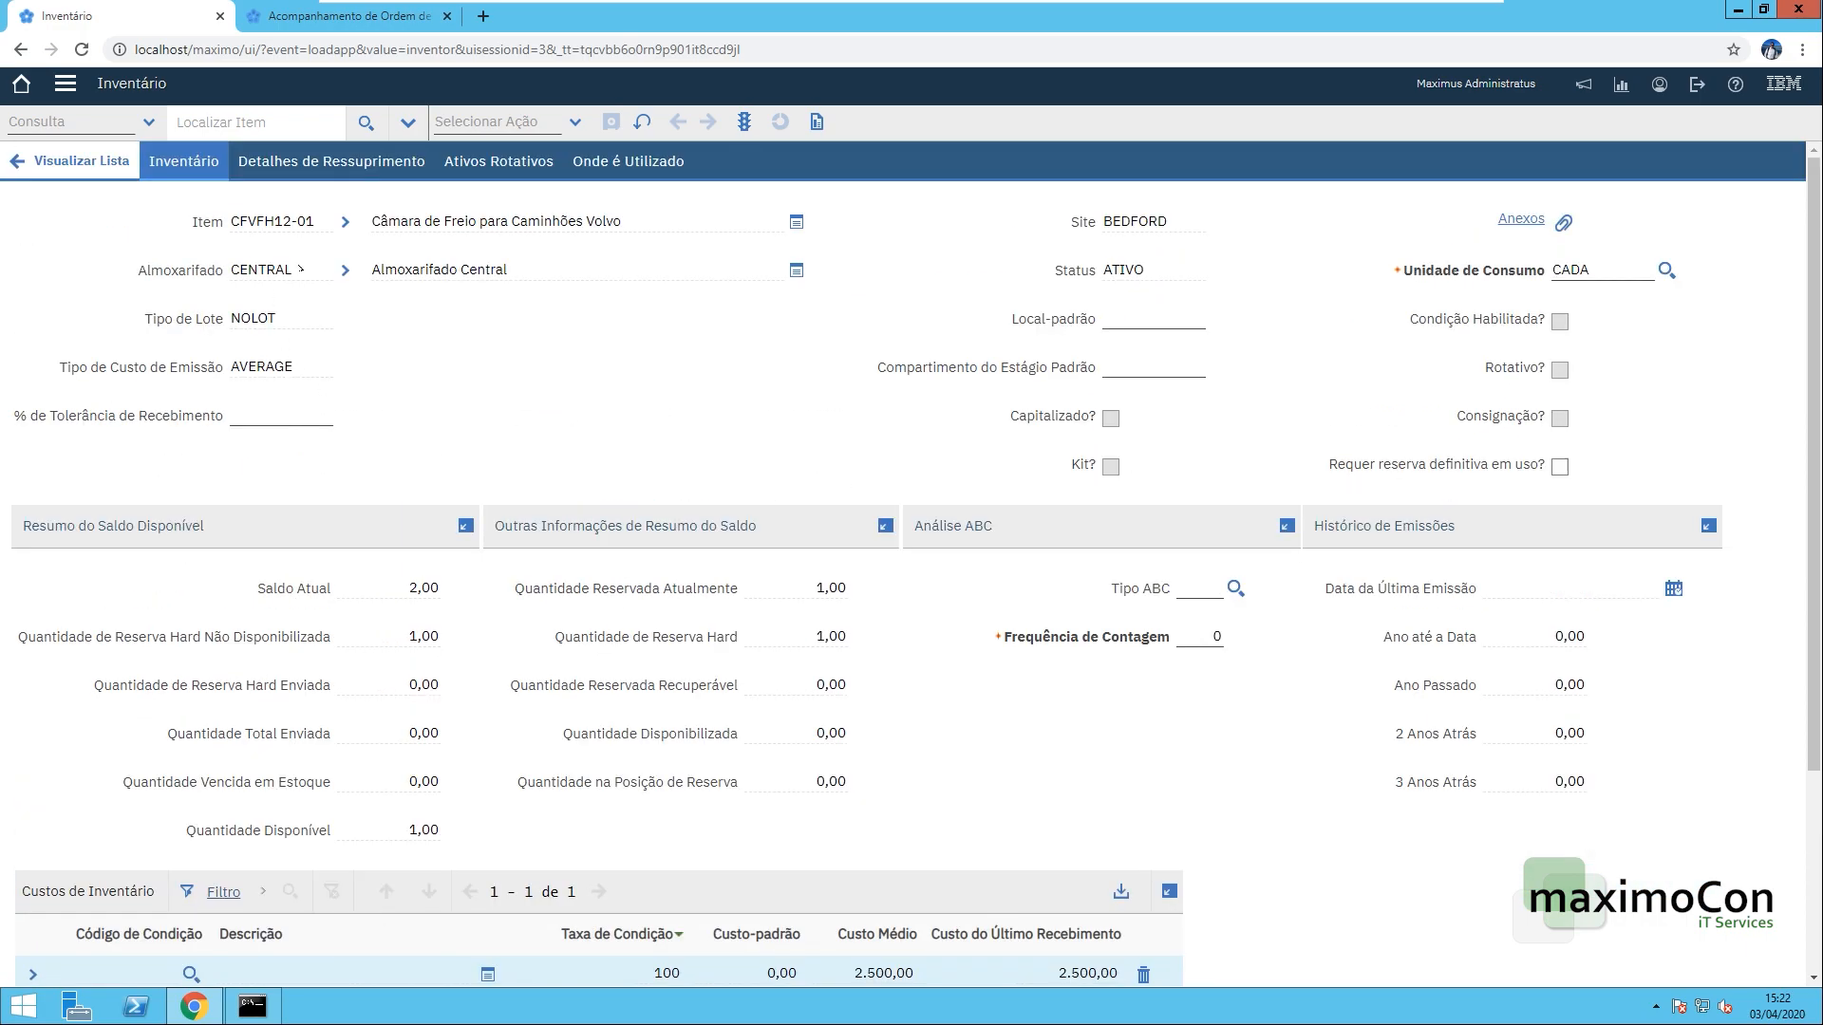
# - Switch to the work order record and reload order 1377 by searching for its copied number
pyautogui.click(327, 17)
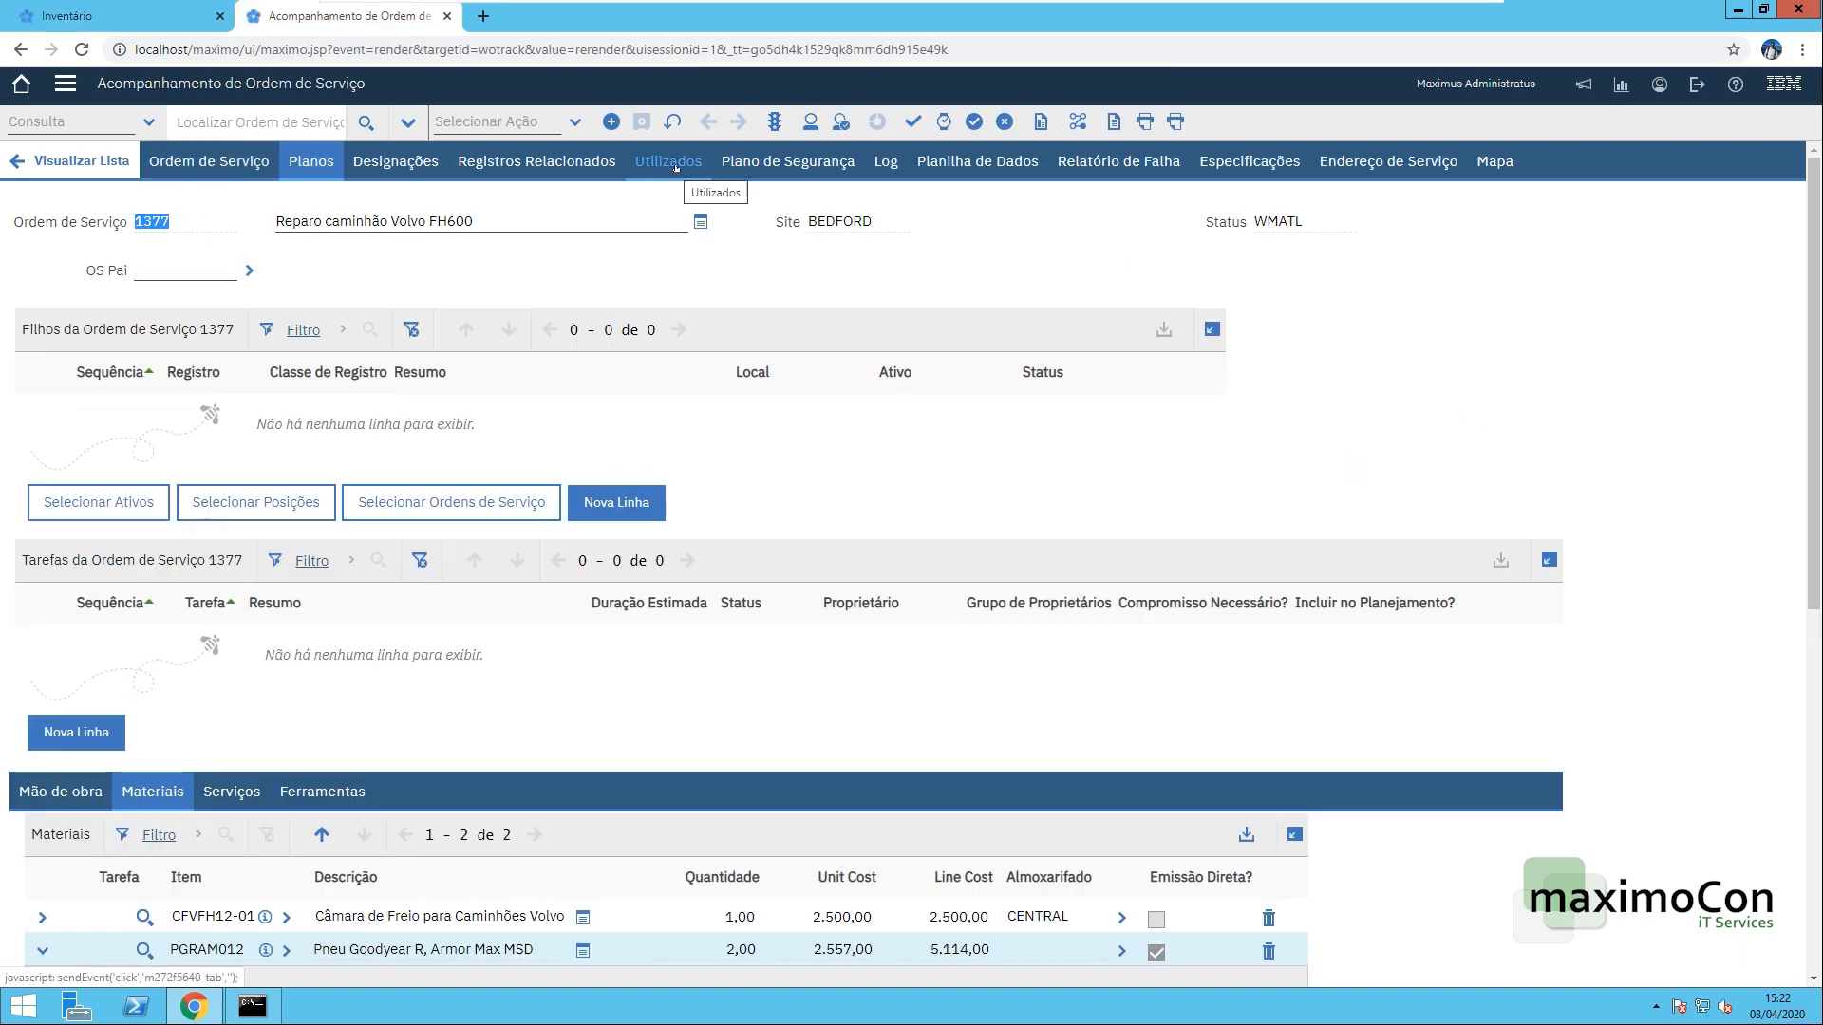
pyautogui.click(263, 124)
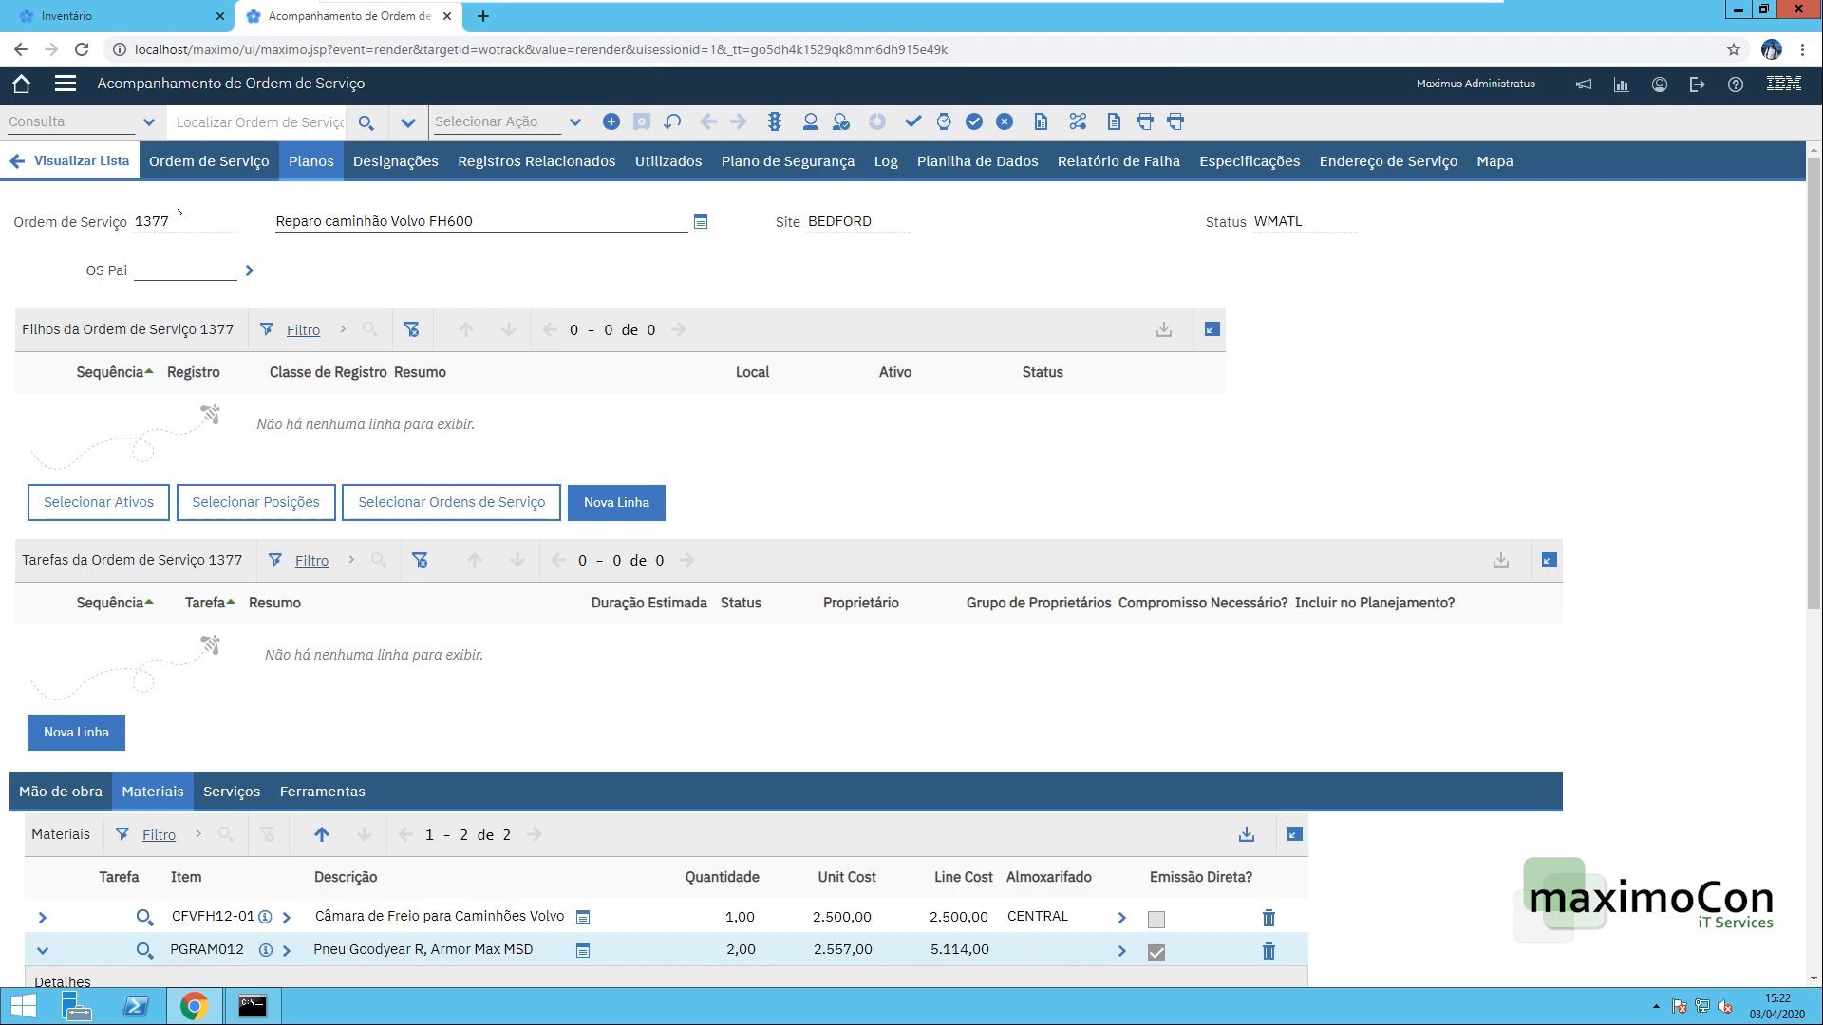
pyautogui.doubleClick(163, 221)
pyautogui.hotkey('ctrl', 'c')
pyautogui.click(213, 124)
pyautogui.hotkey('ctrl', 'v')
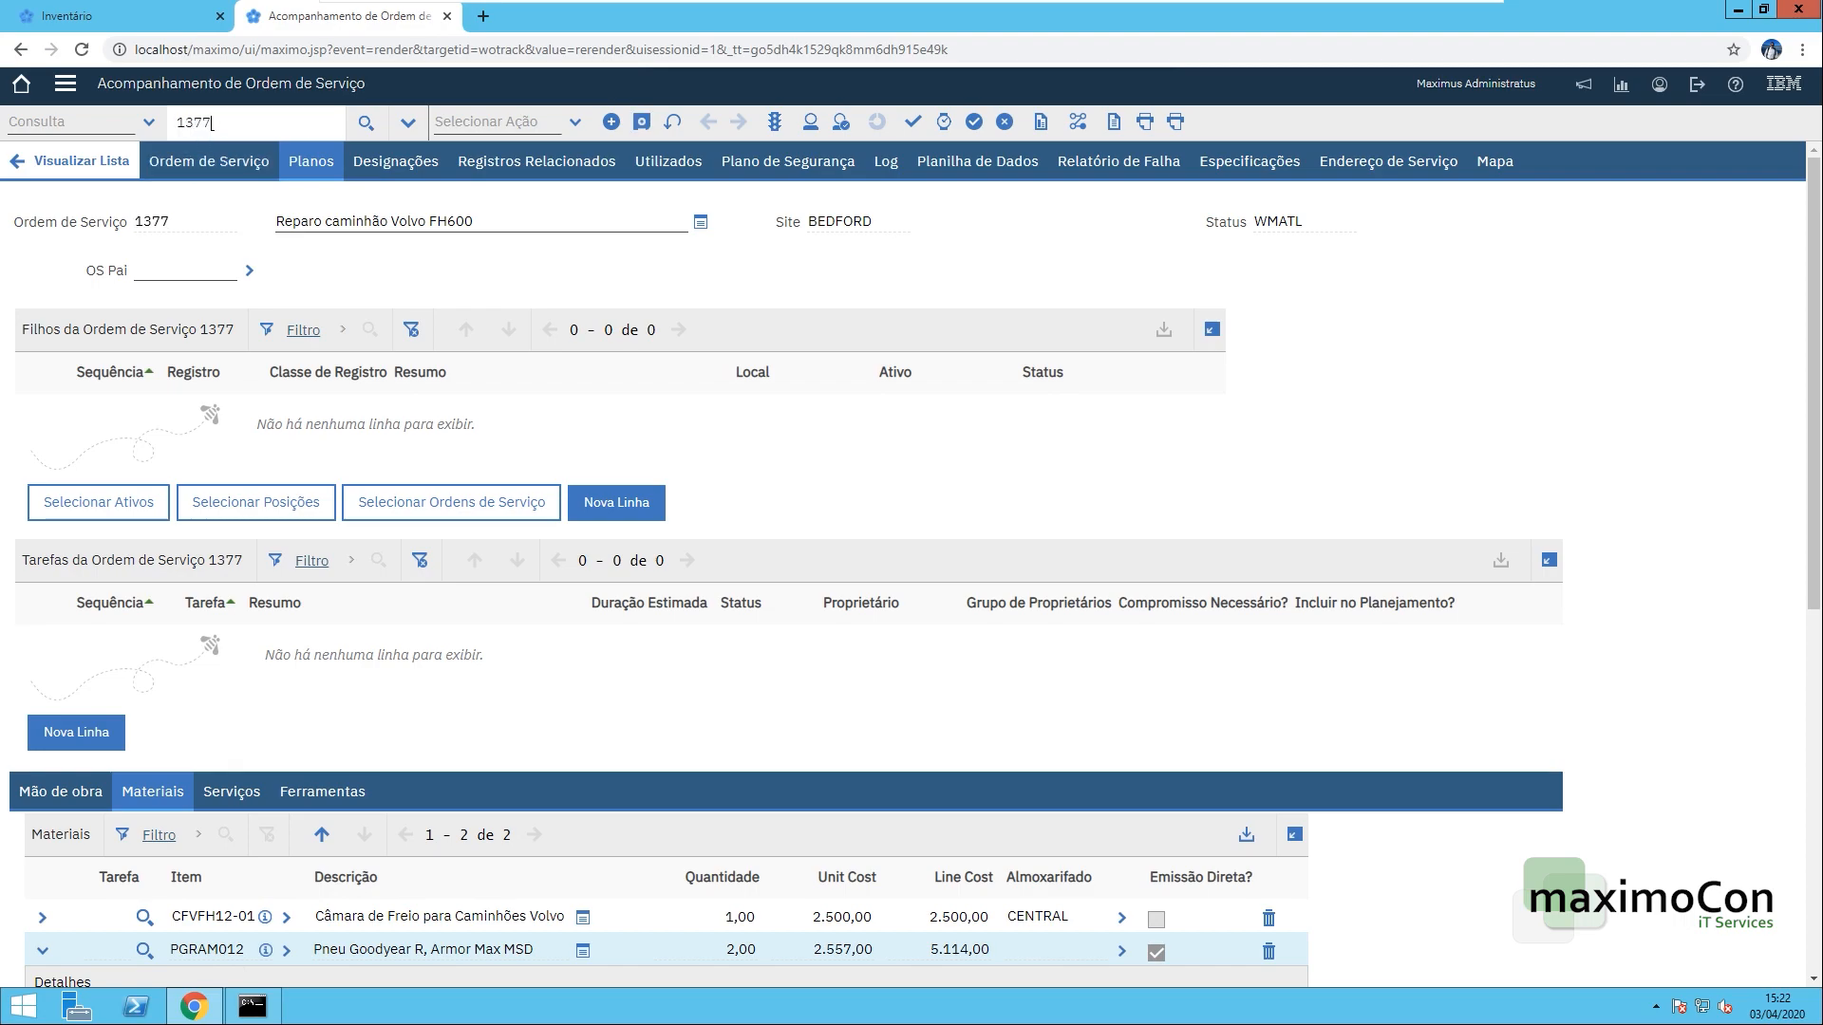
pyautogui.press('Return')
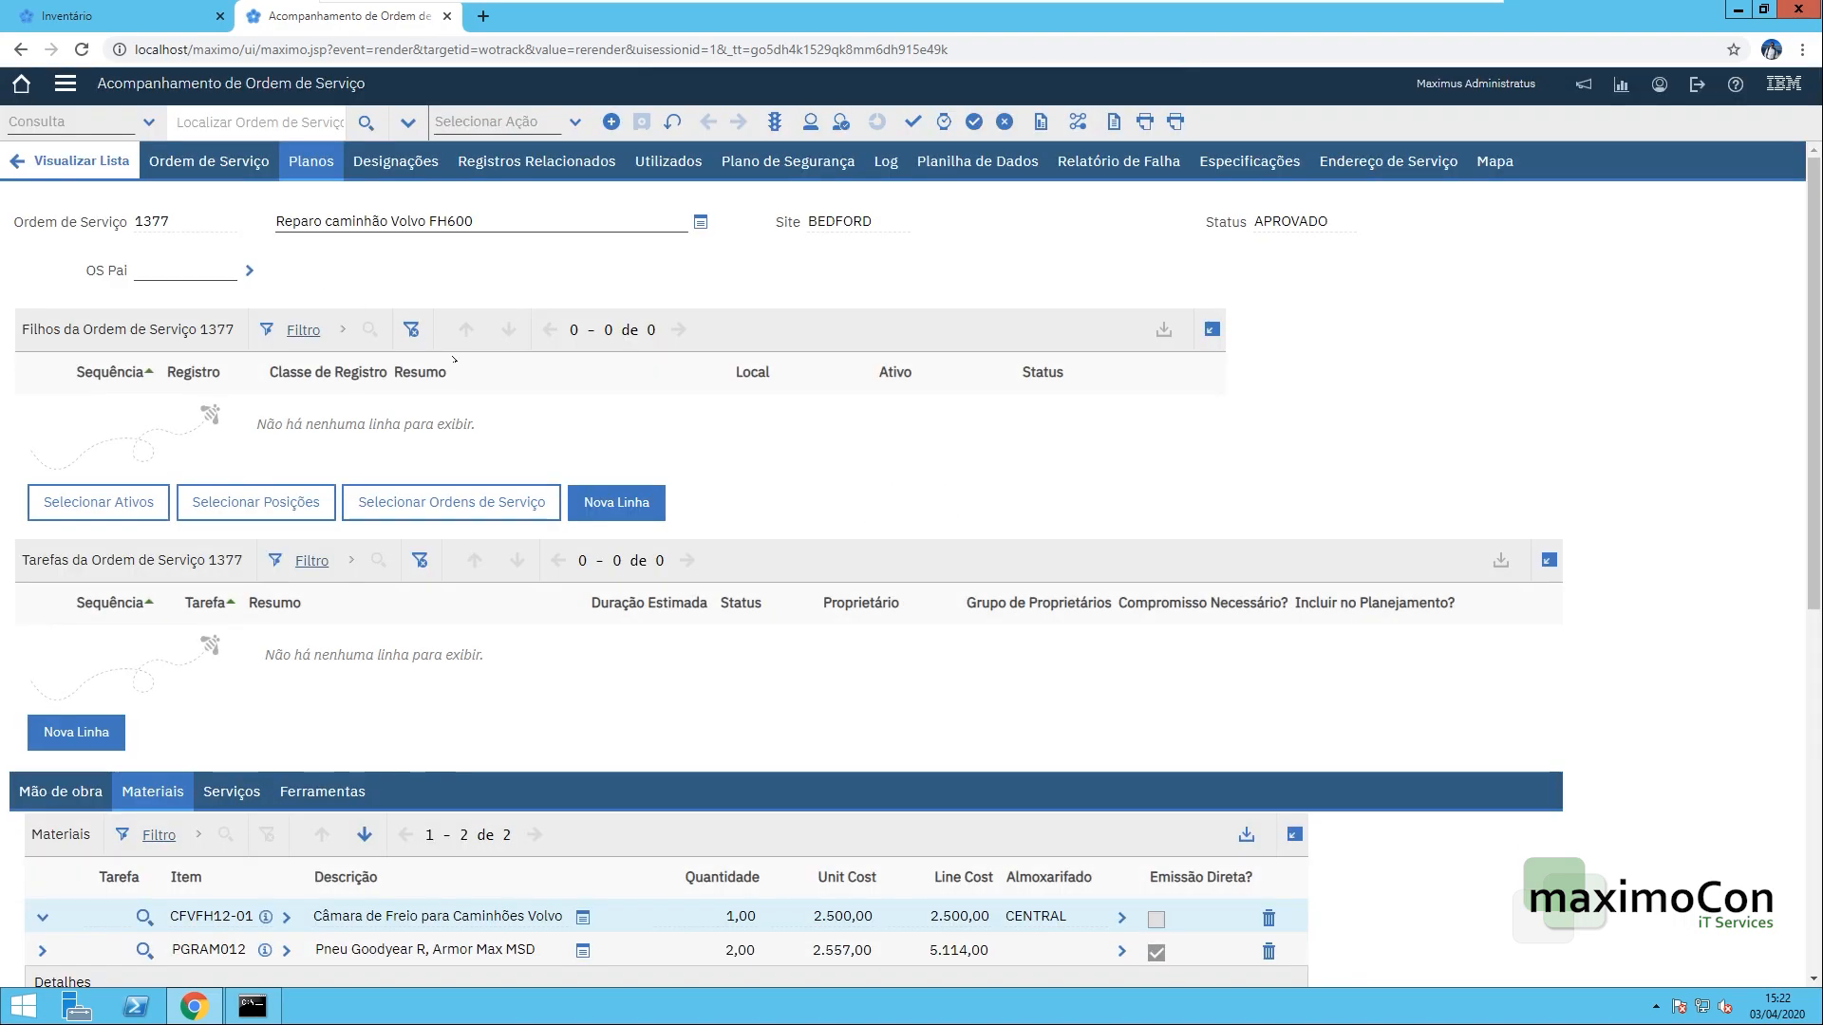
# - Check item PGRAM012 in the work order's actual materials, and compare it with its planned material line's details
pyautogui.click(668, 163)
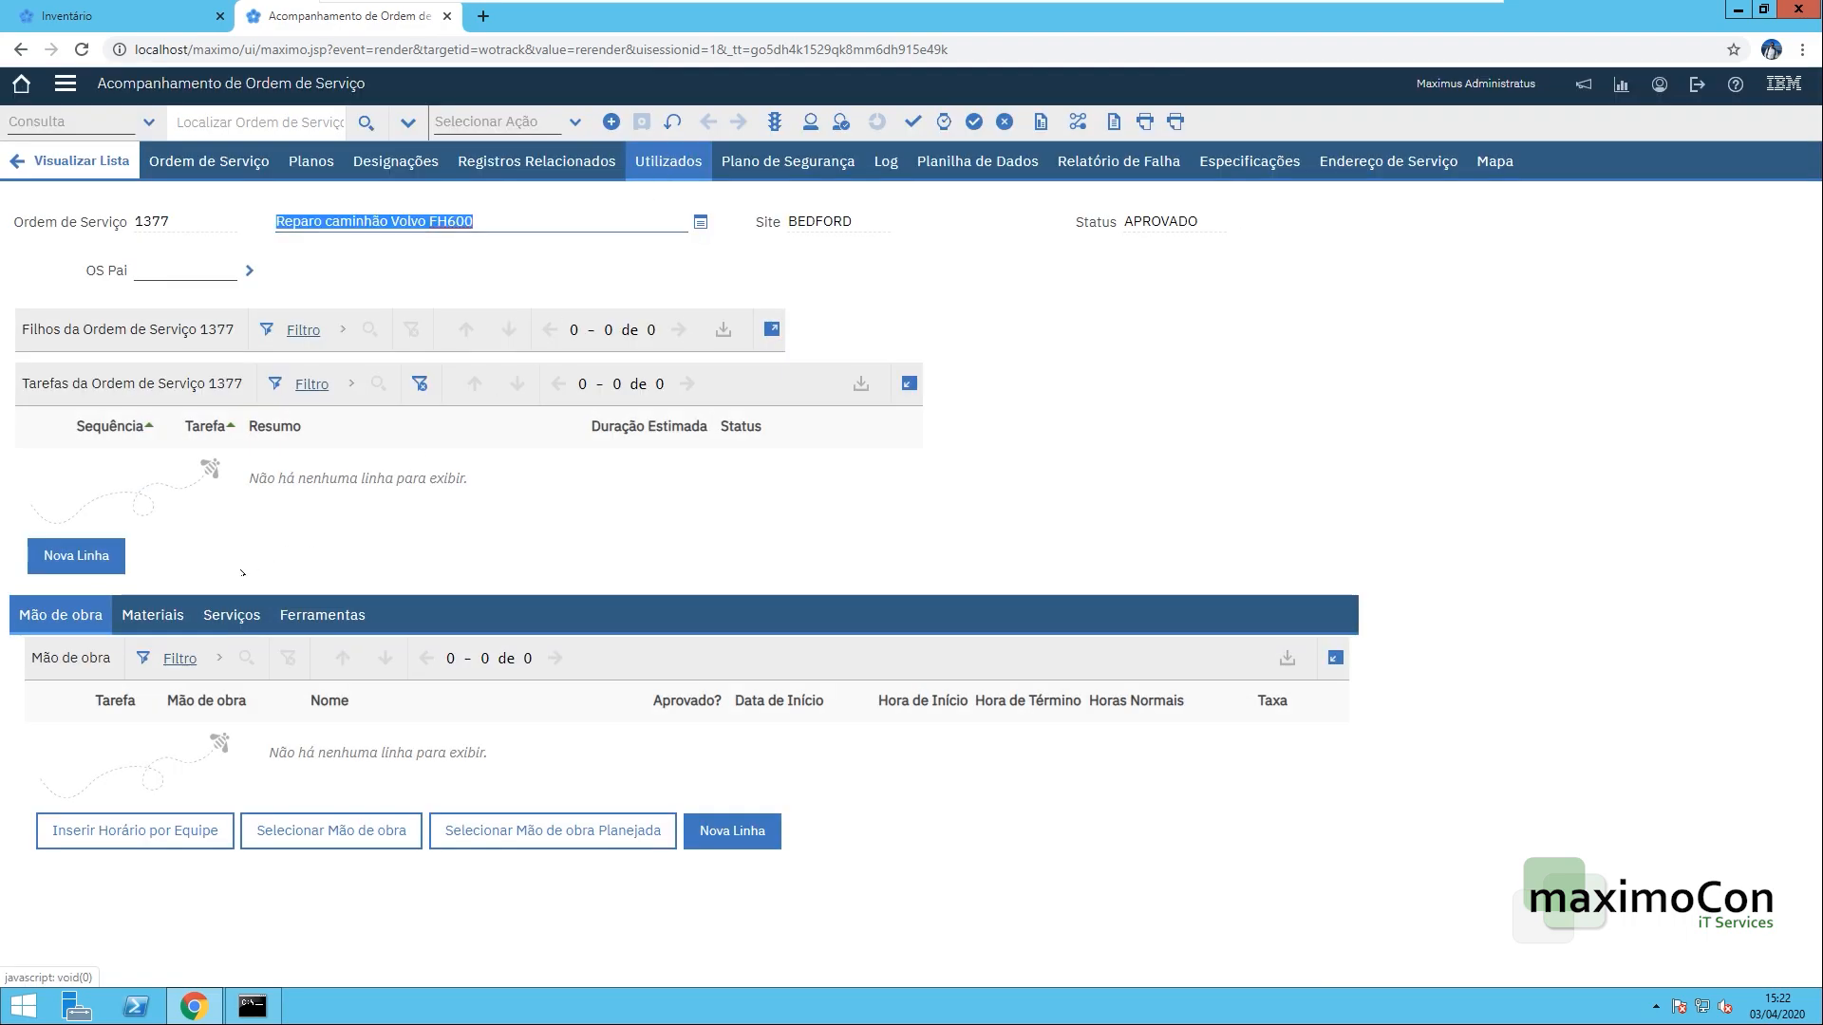
pyautogui.click(158, 617)
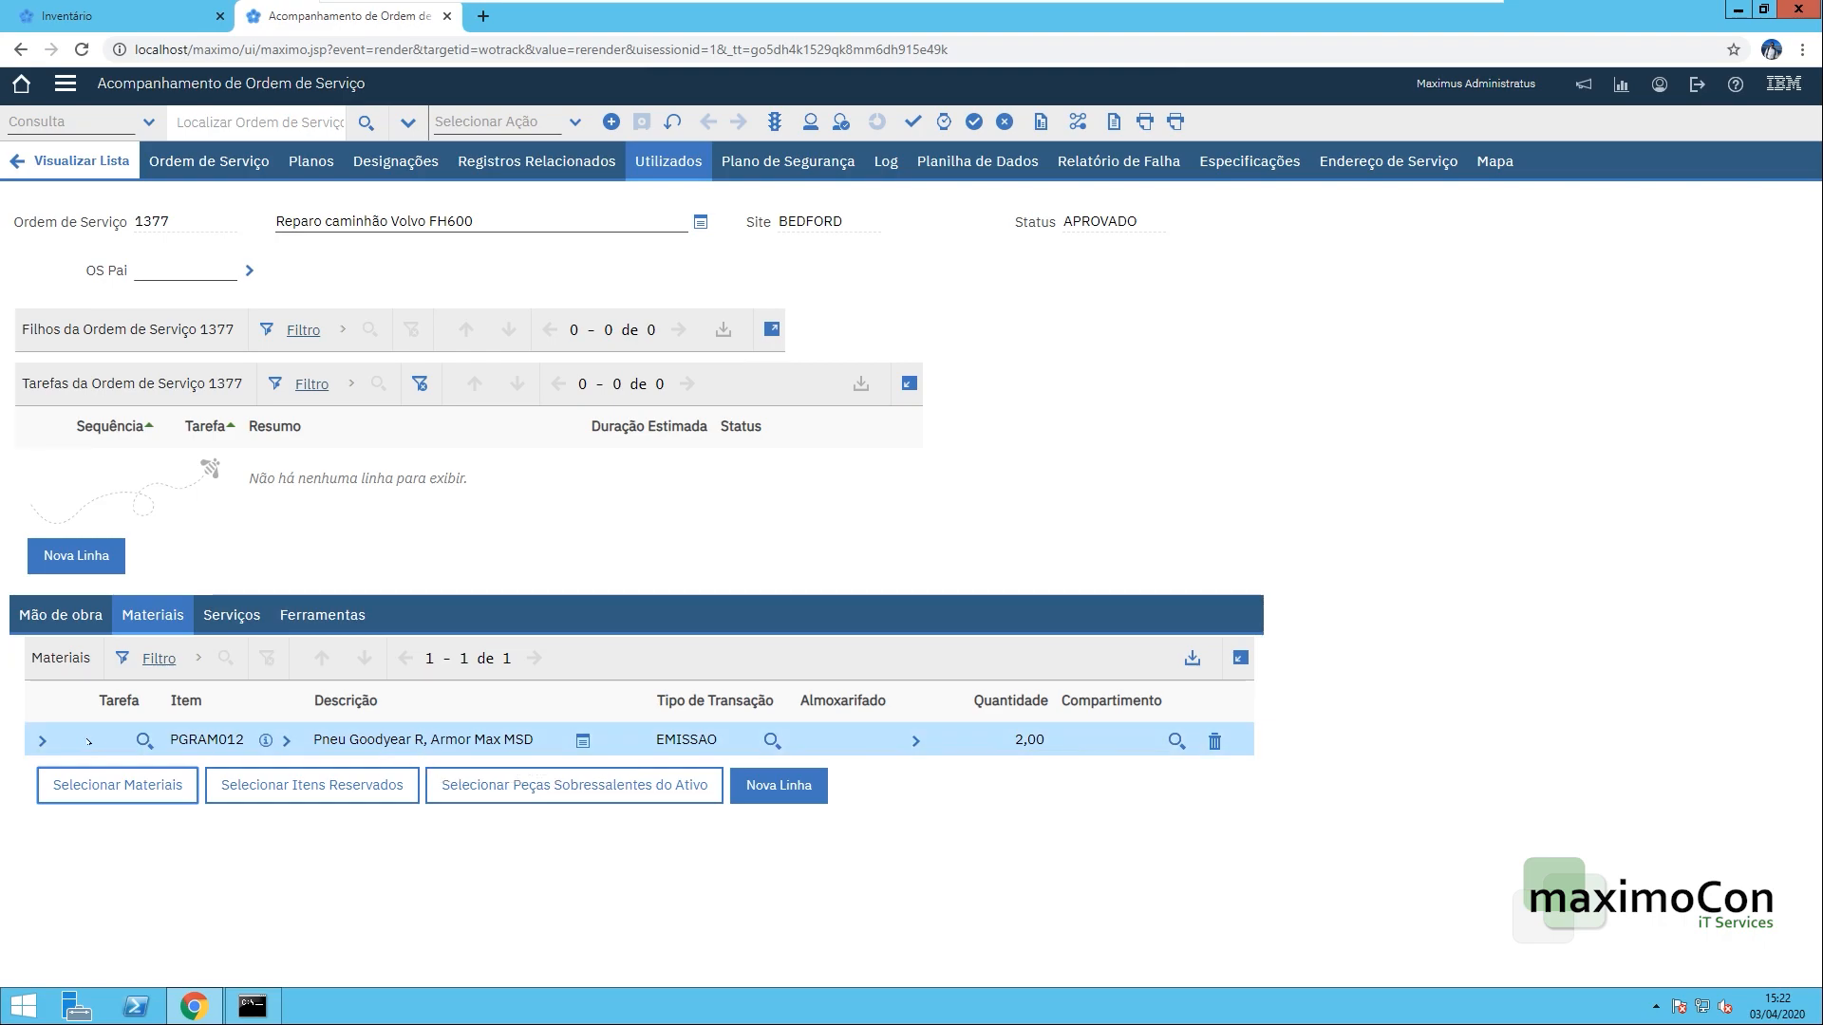
pyautogui.click(42, 741)
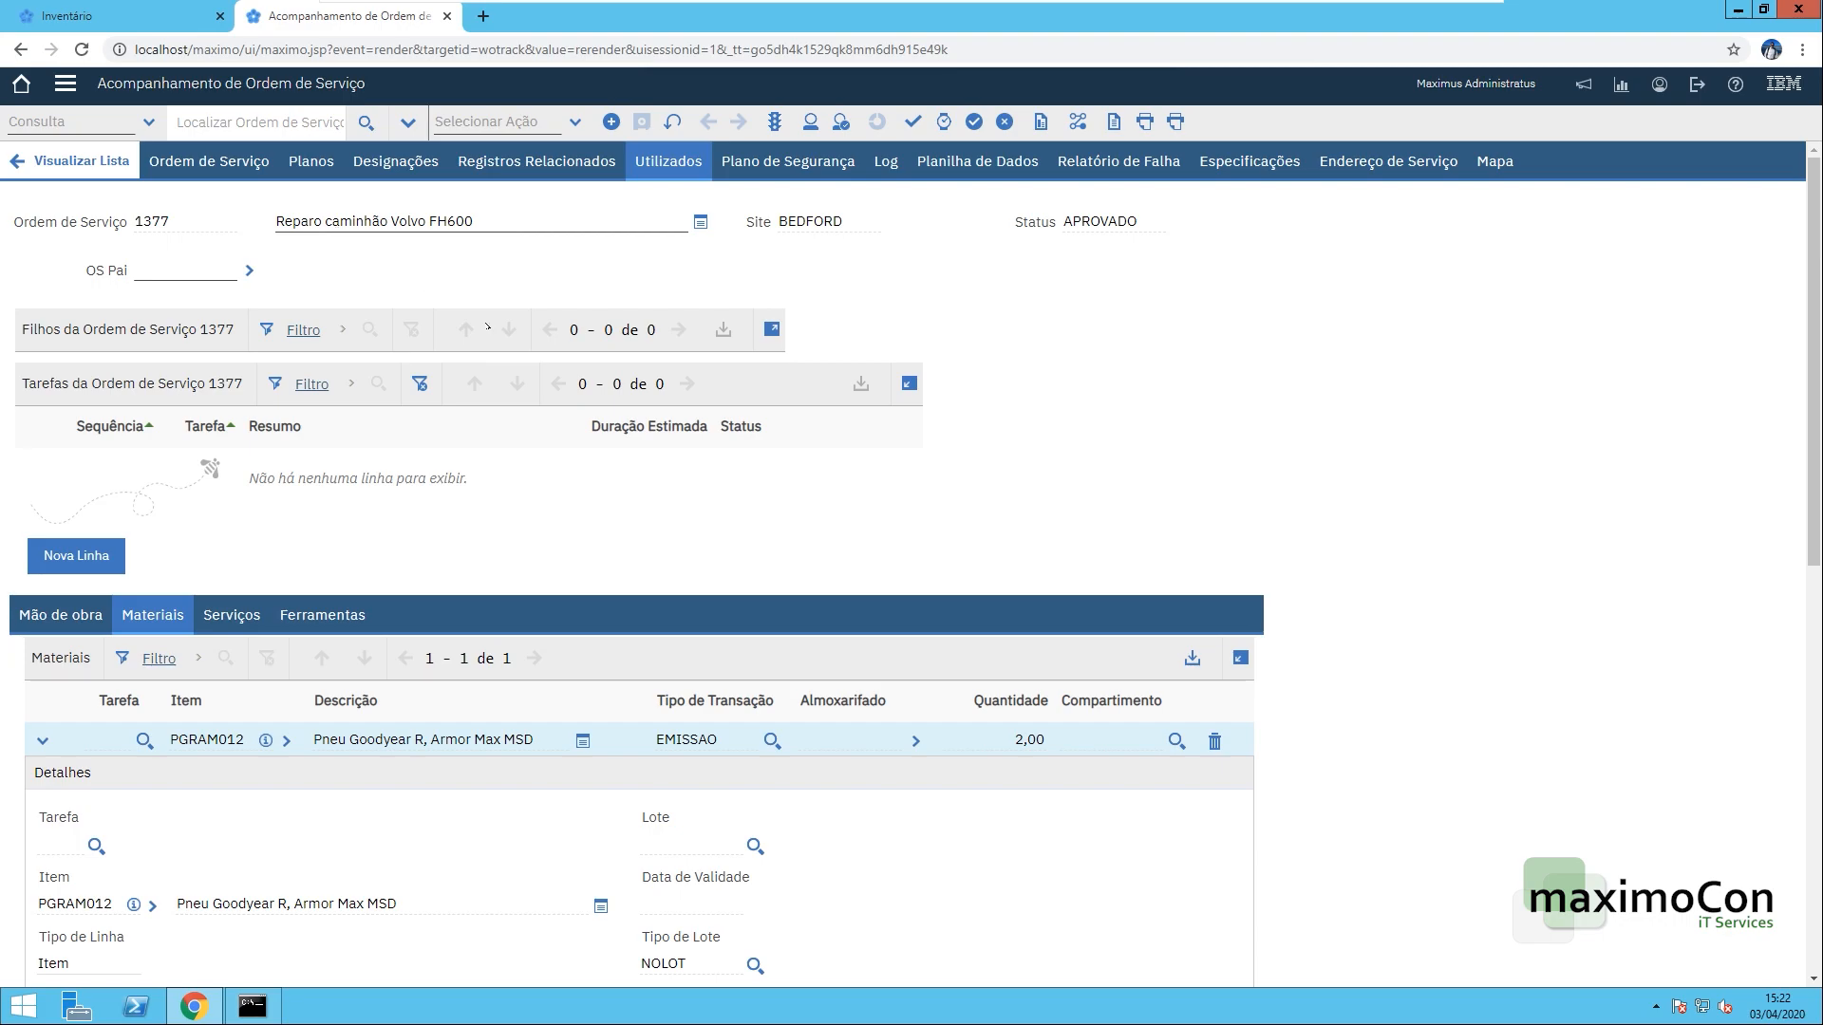
pyautogui.click(316, 169)
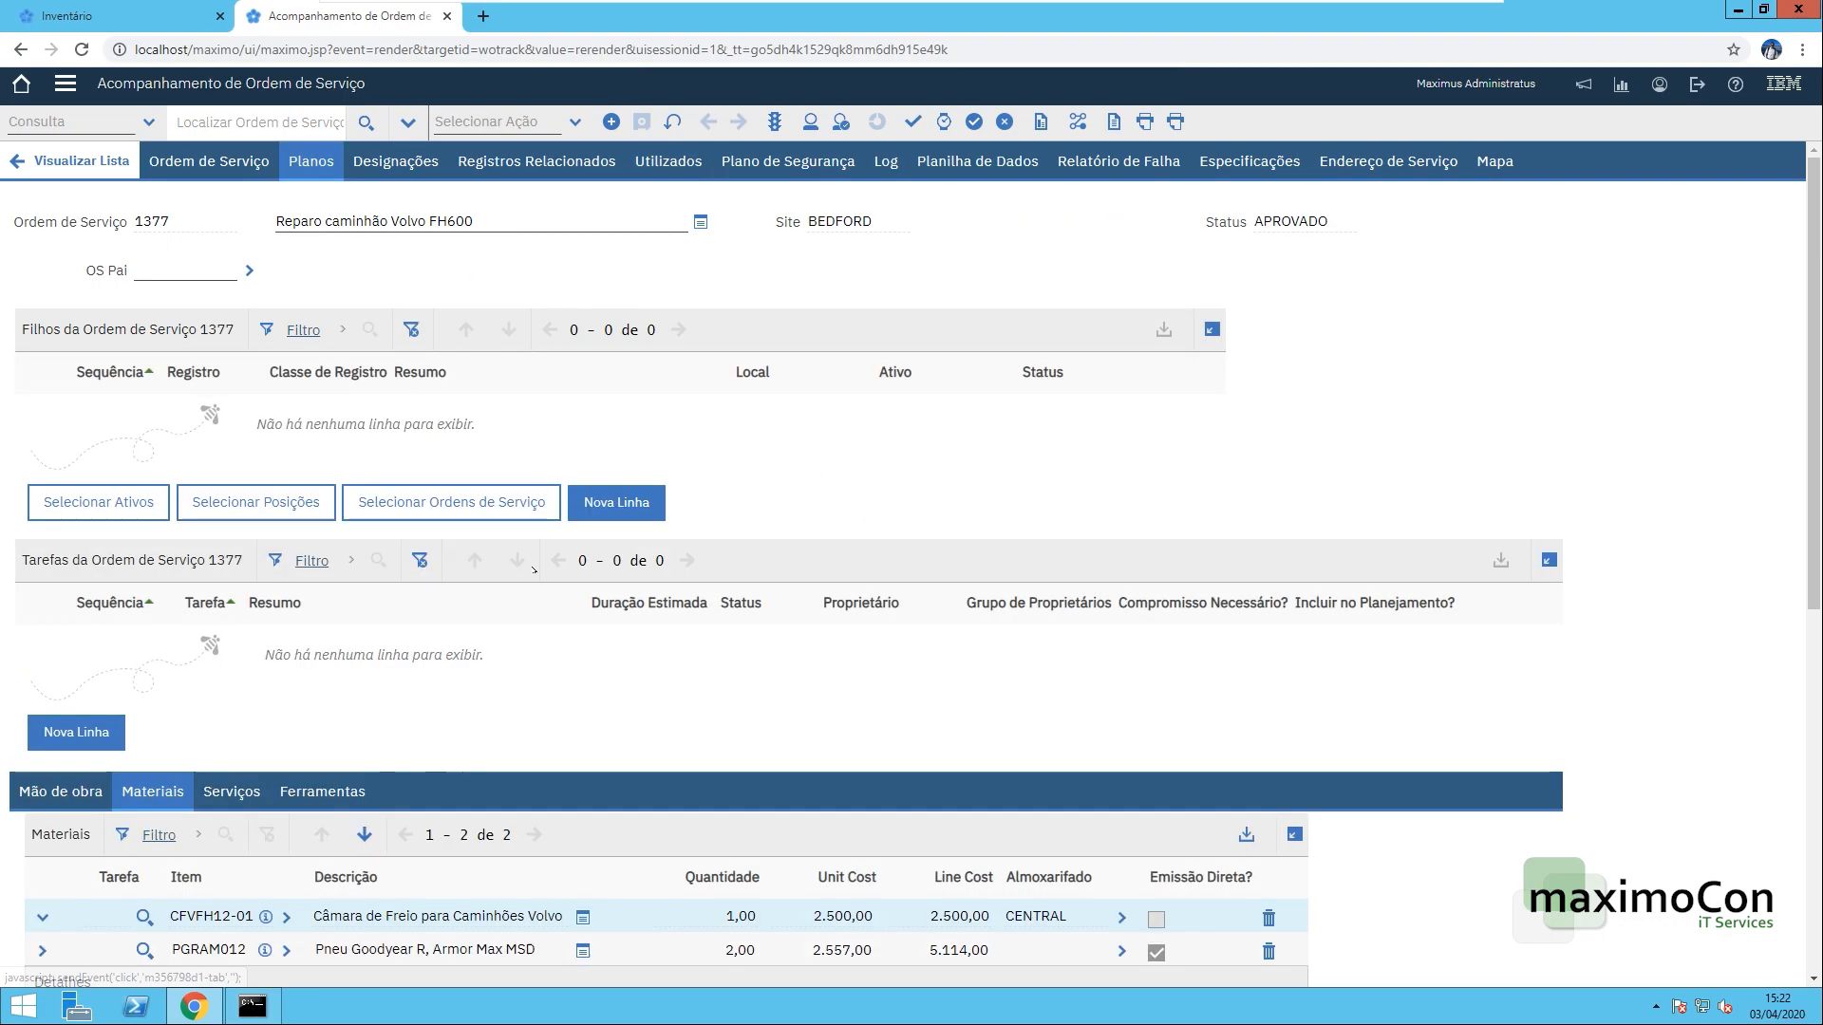
pyautogui.scroll(-3, 771, 700)
pyautogui.click(684, 664)
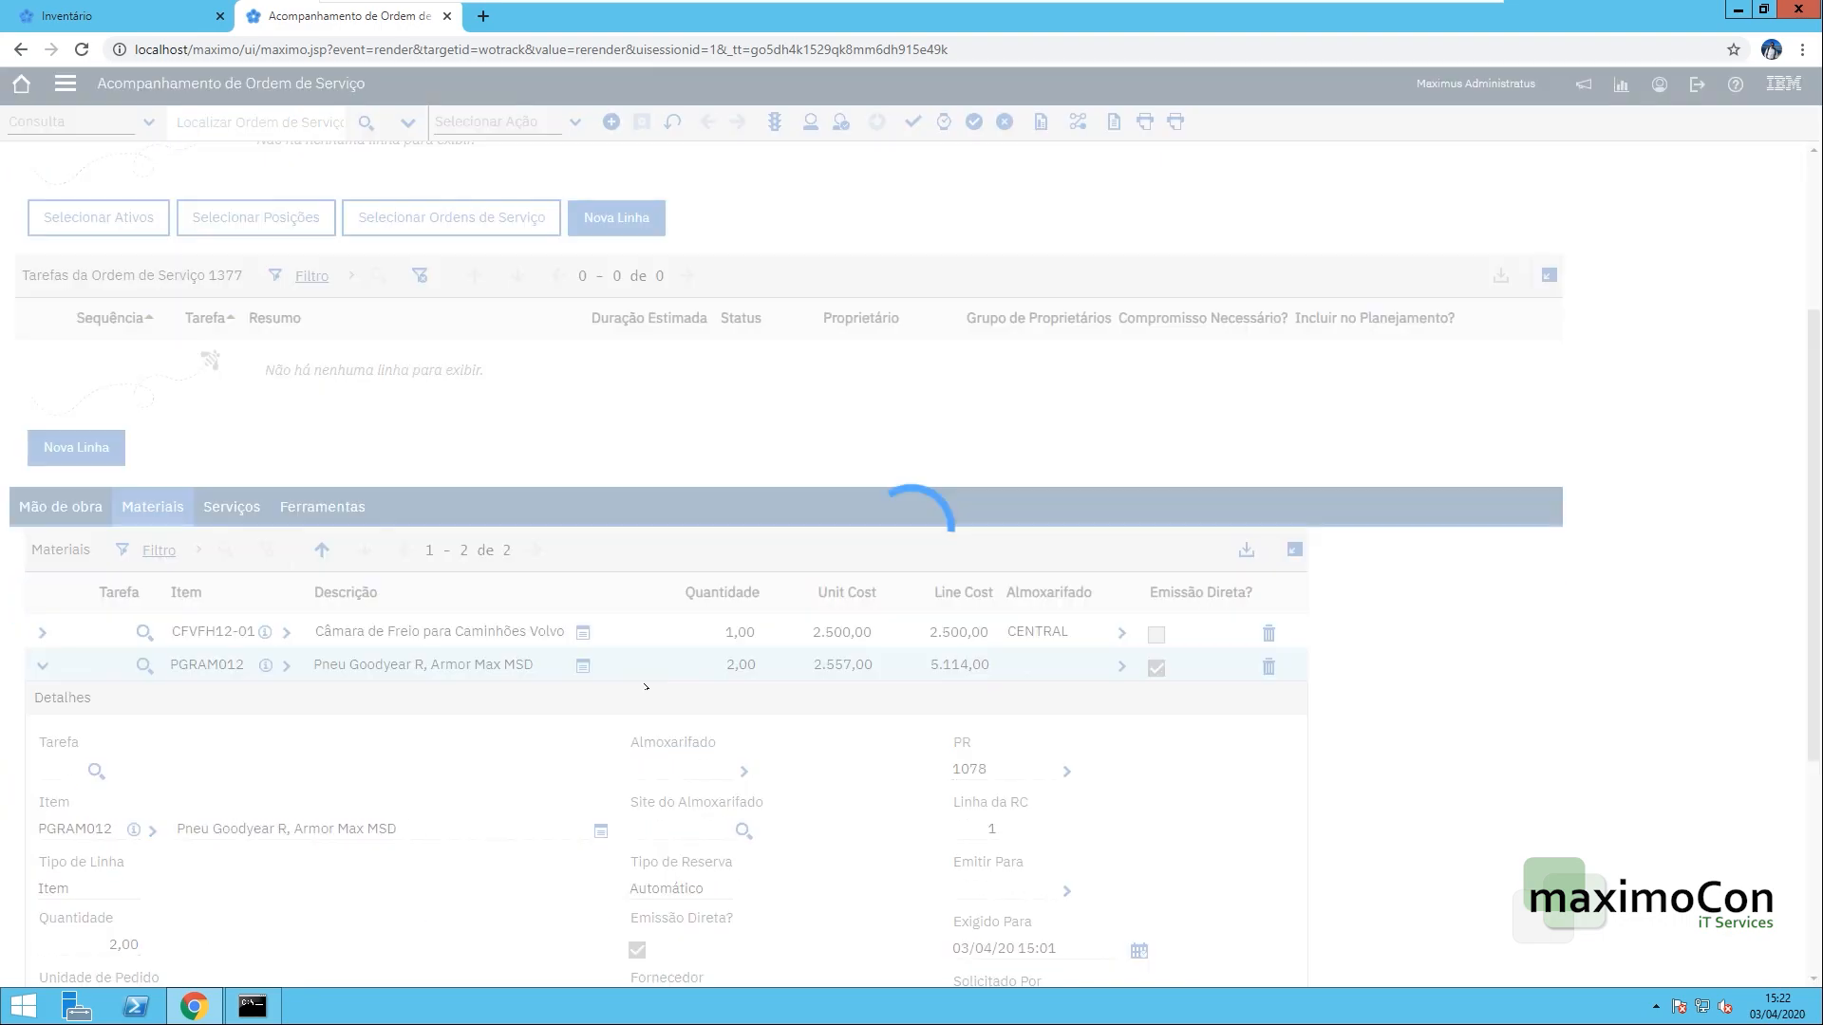
pyautogui.scroll(-2, 682, 813)
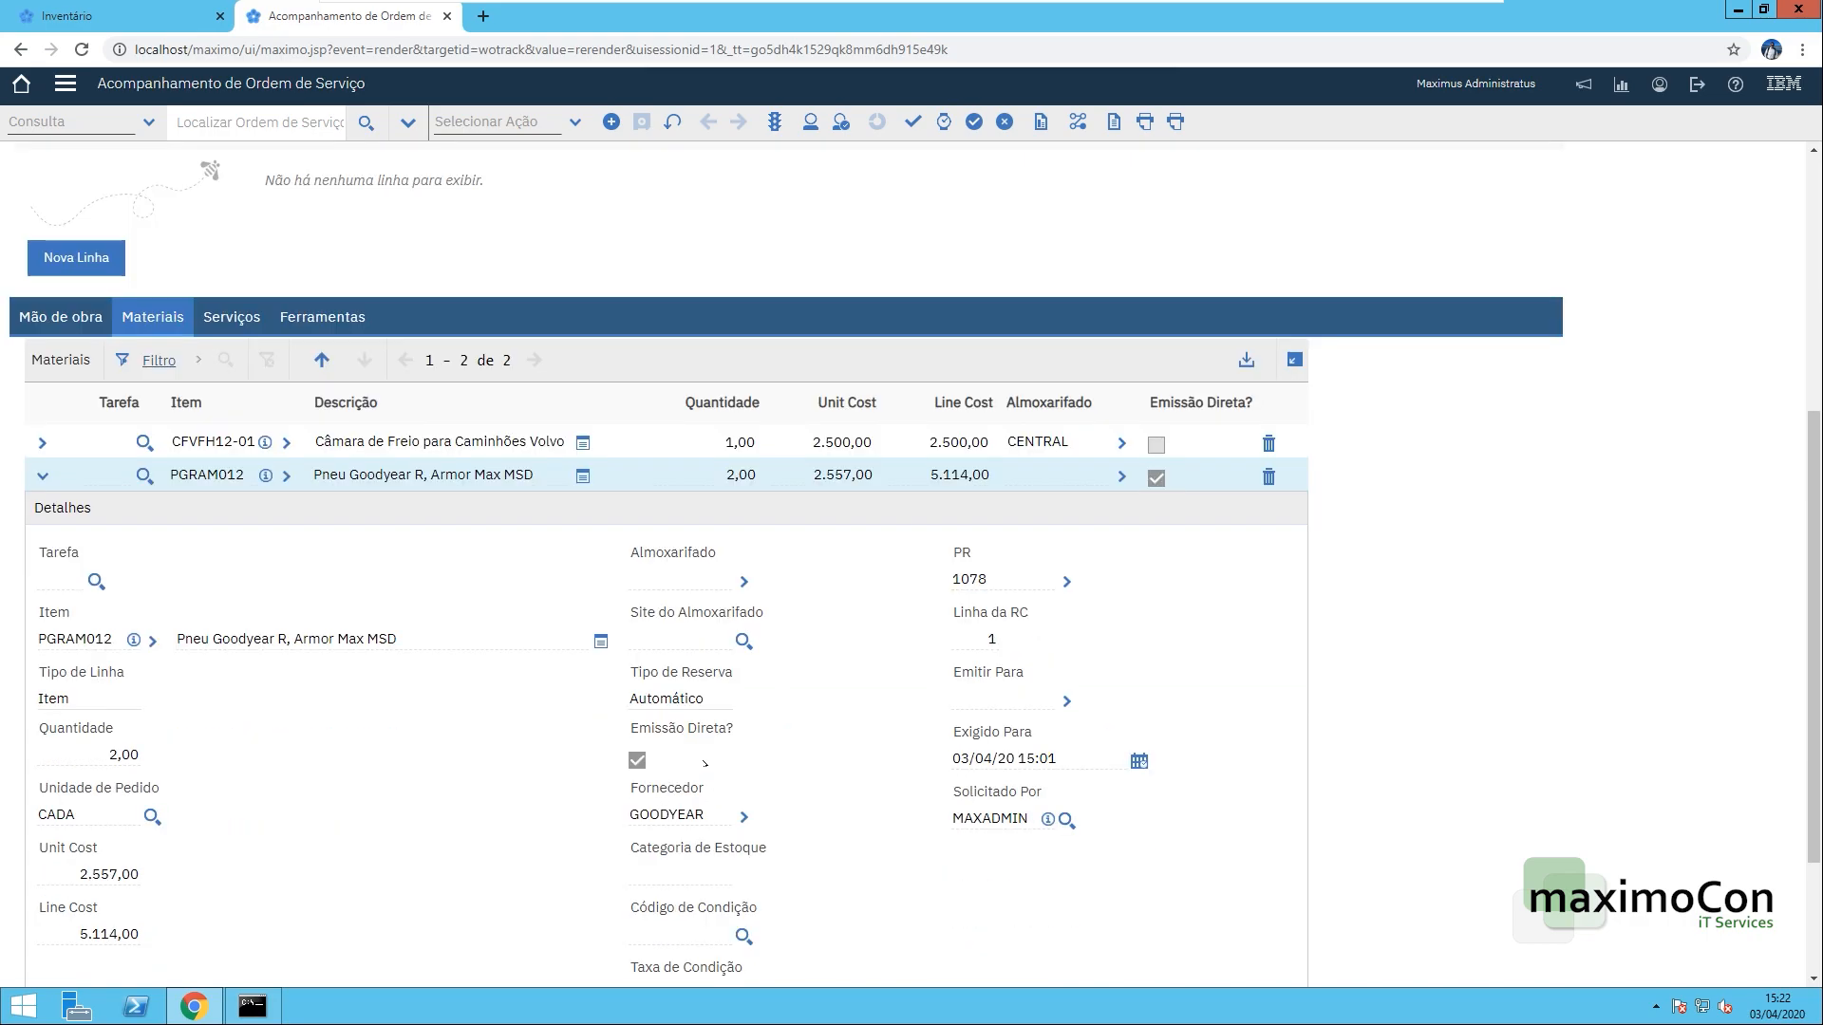
# - Return to the actual materials in Utilizados, examine the PGRAM012 issue line's cost and expense details, and collapse the line
pyautogui.scroll(5, 705, 764)
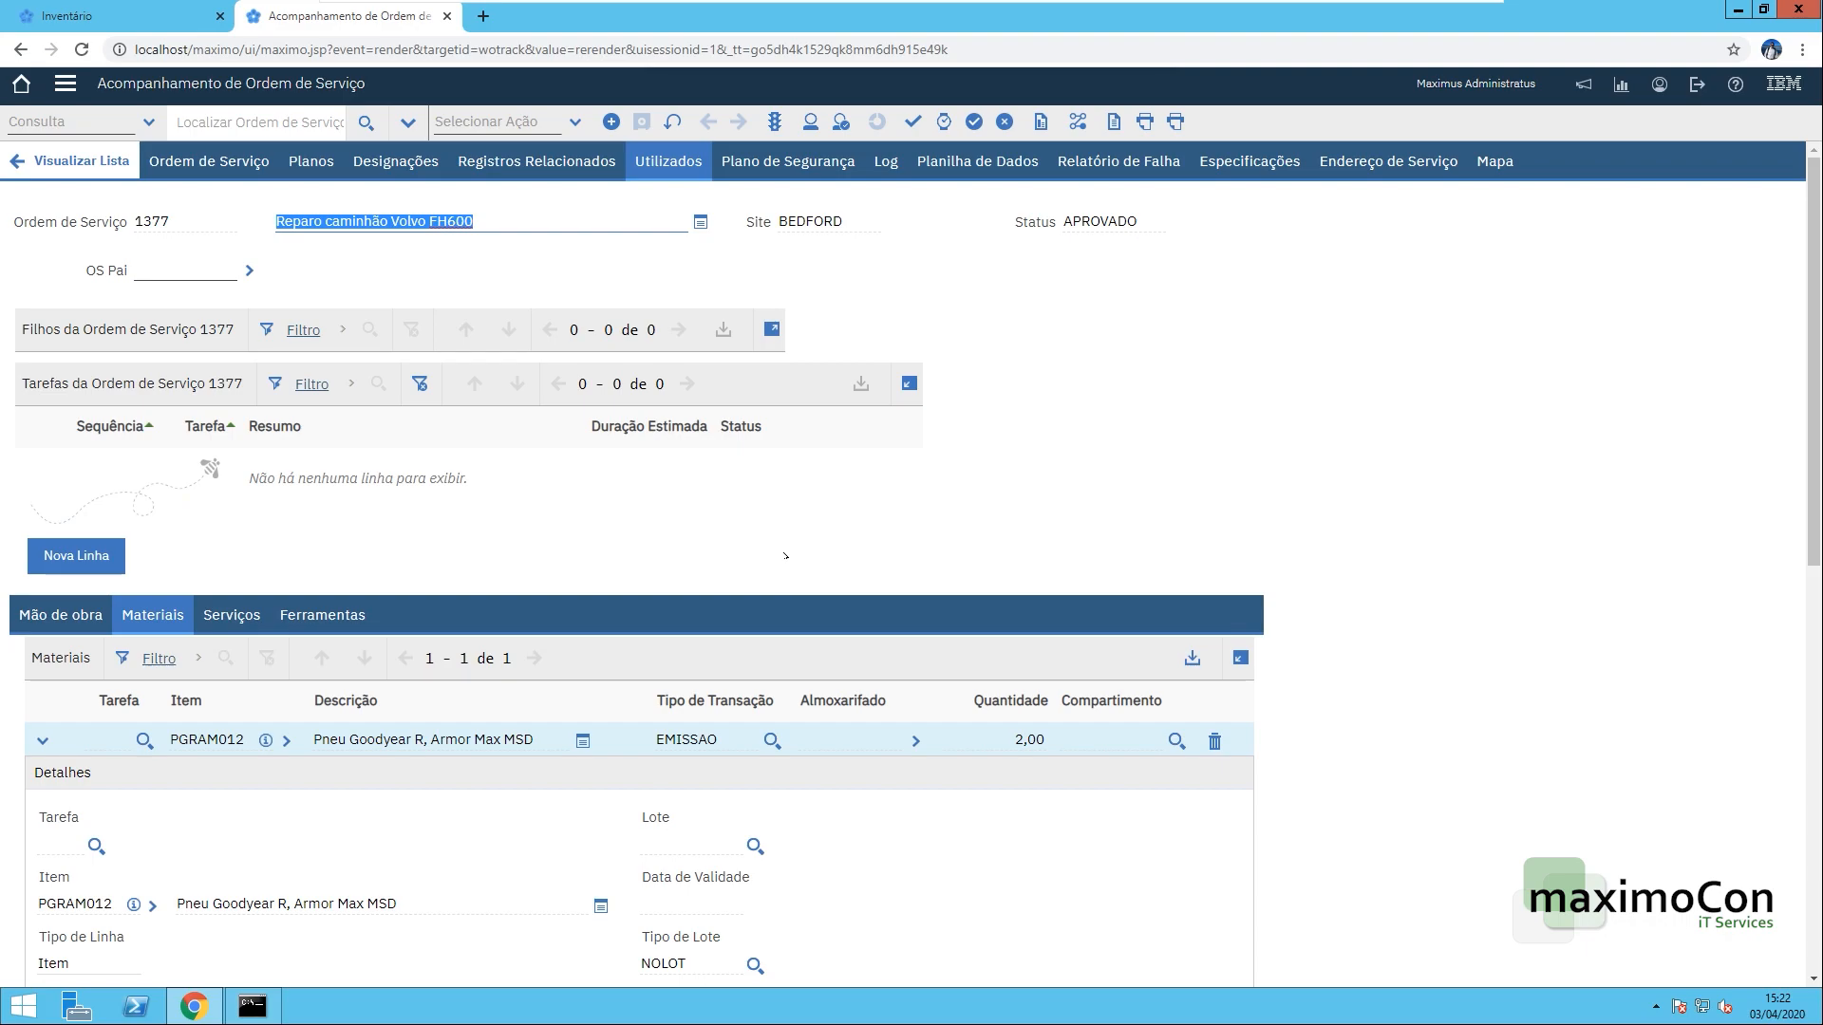
pyautogui.scroll(-5, 786, 556)
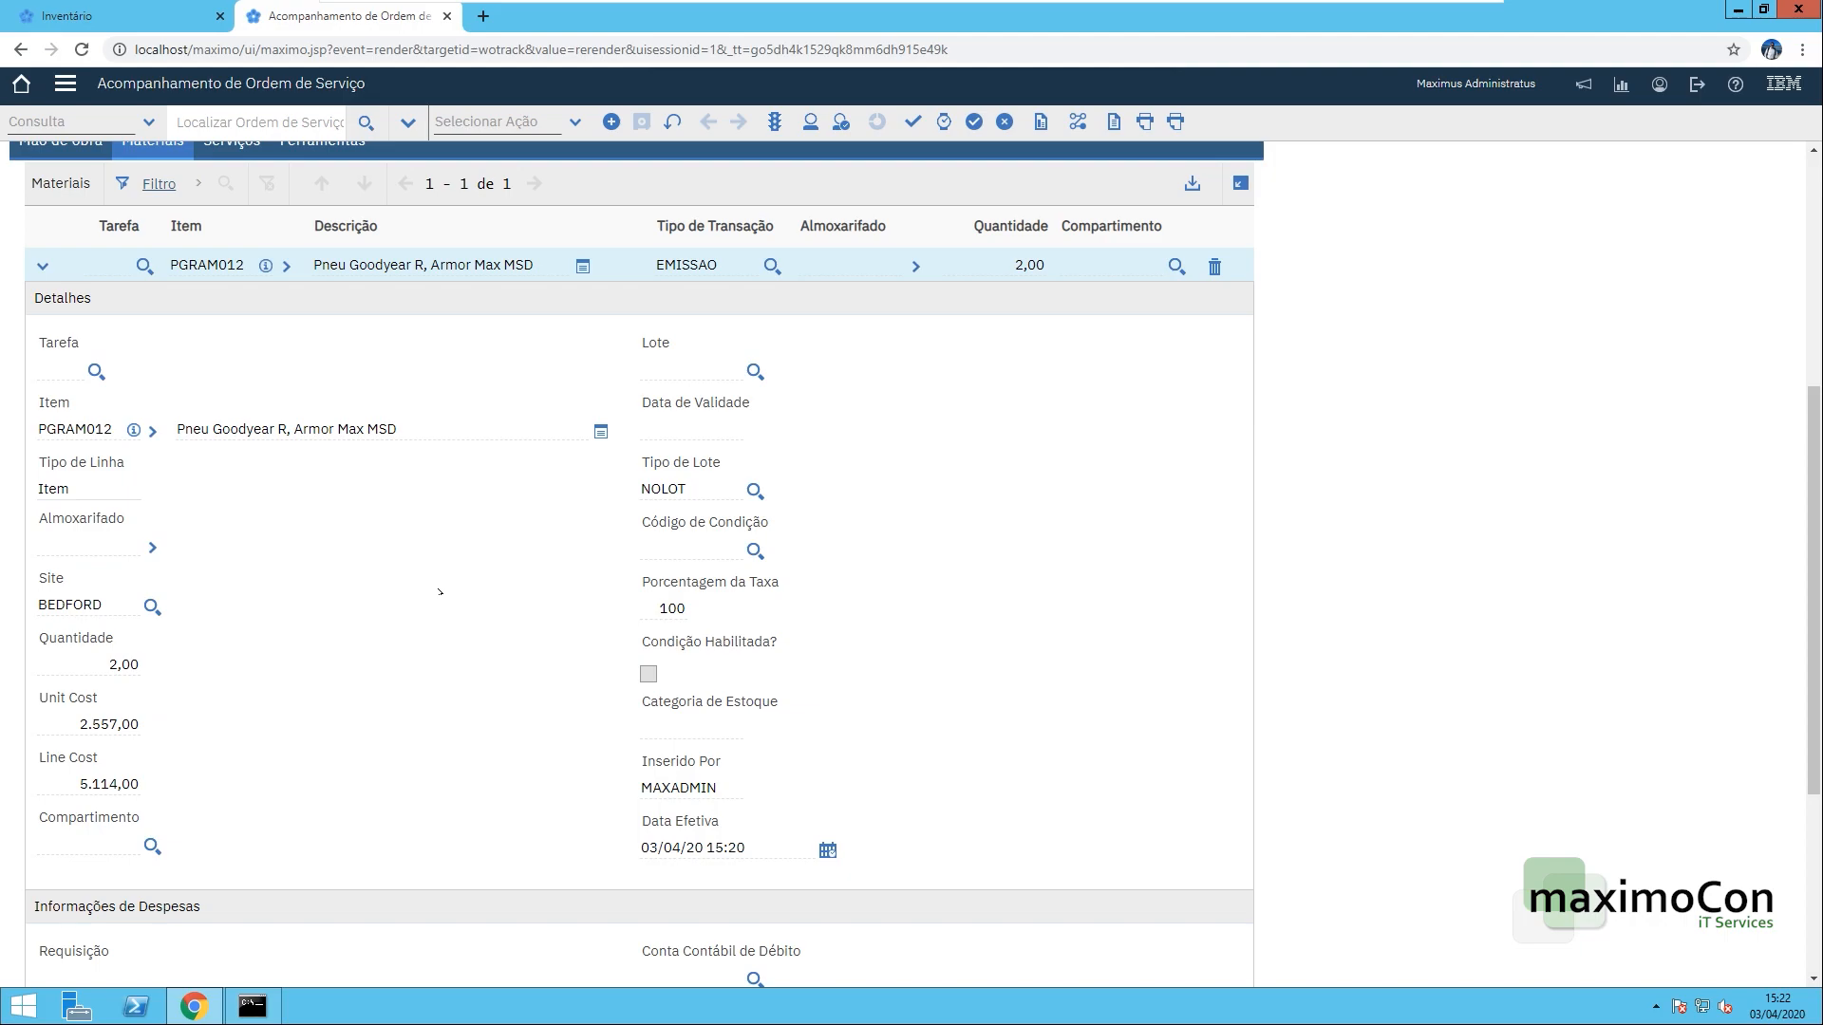
pyautogui.scroll(5, 440, 592)
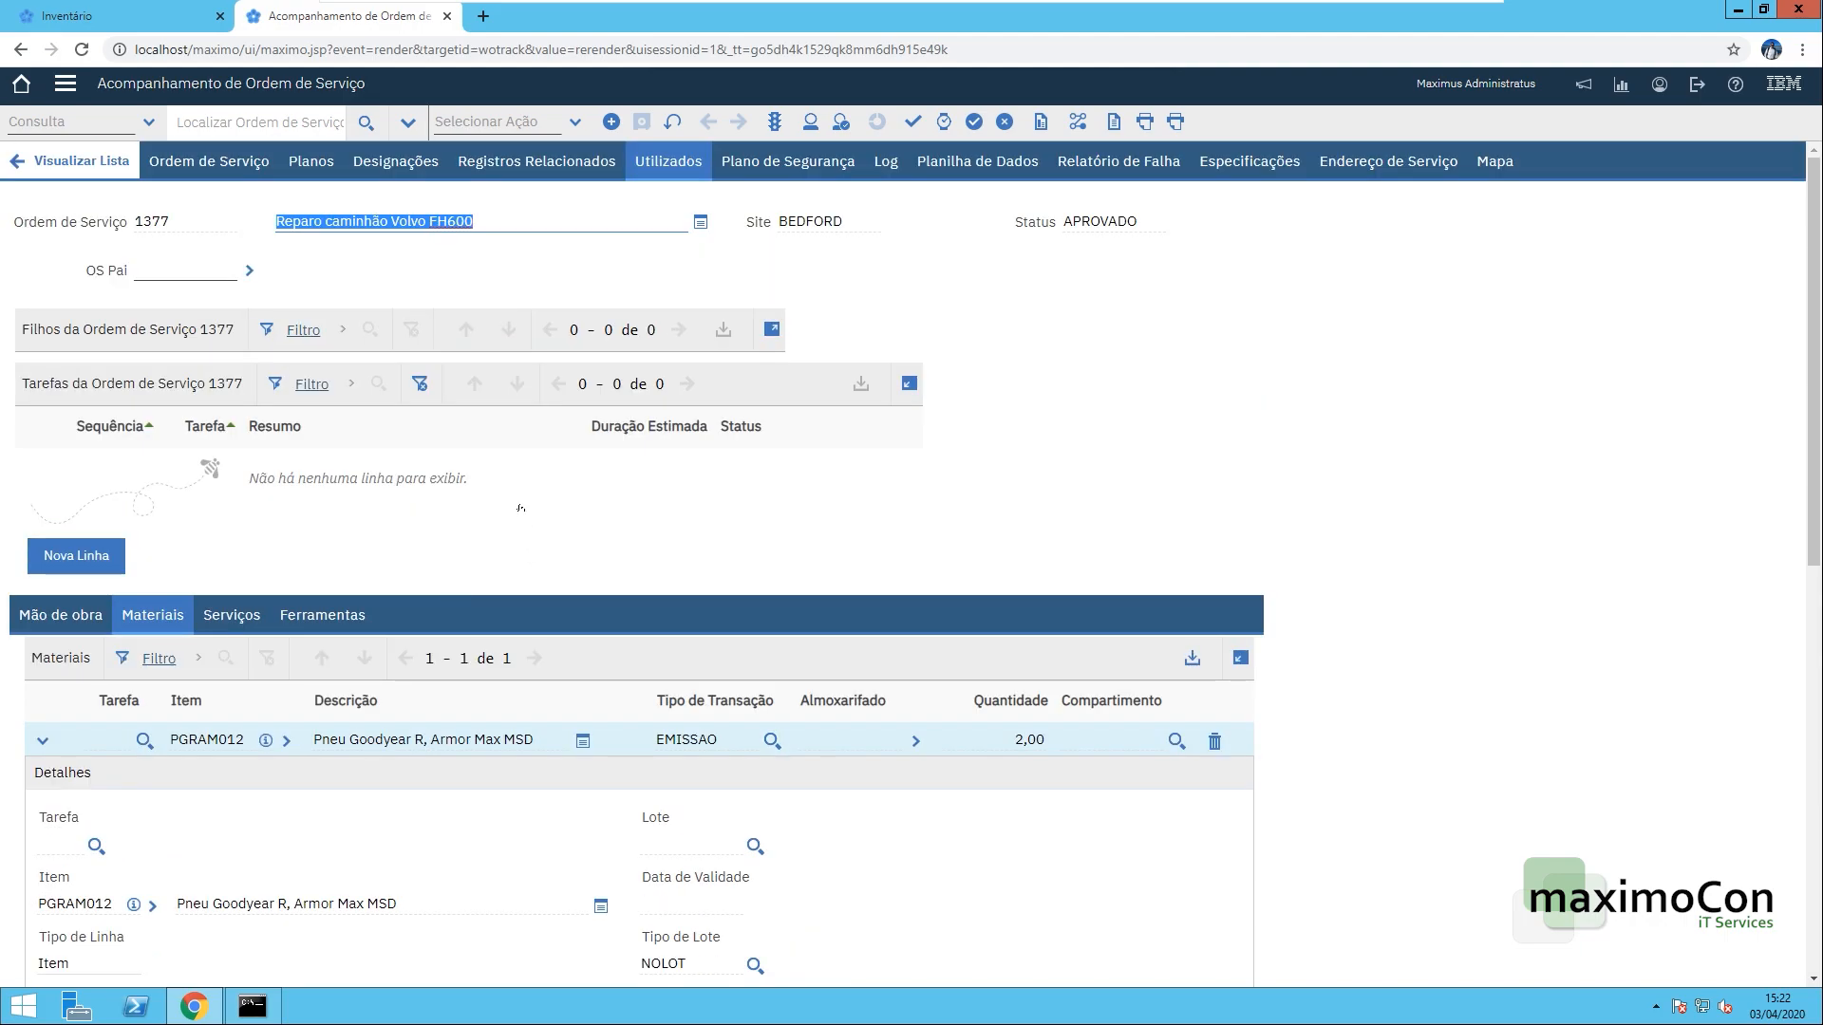
pyautogui.scroll(-4, 529, 466)
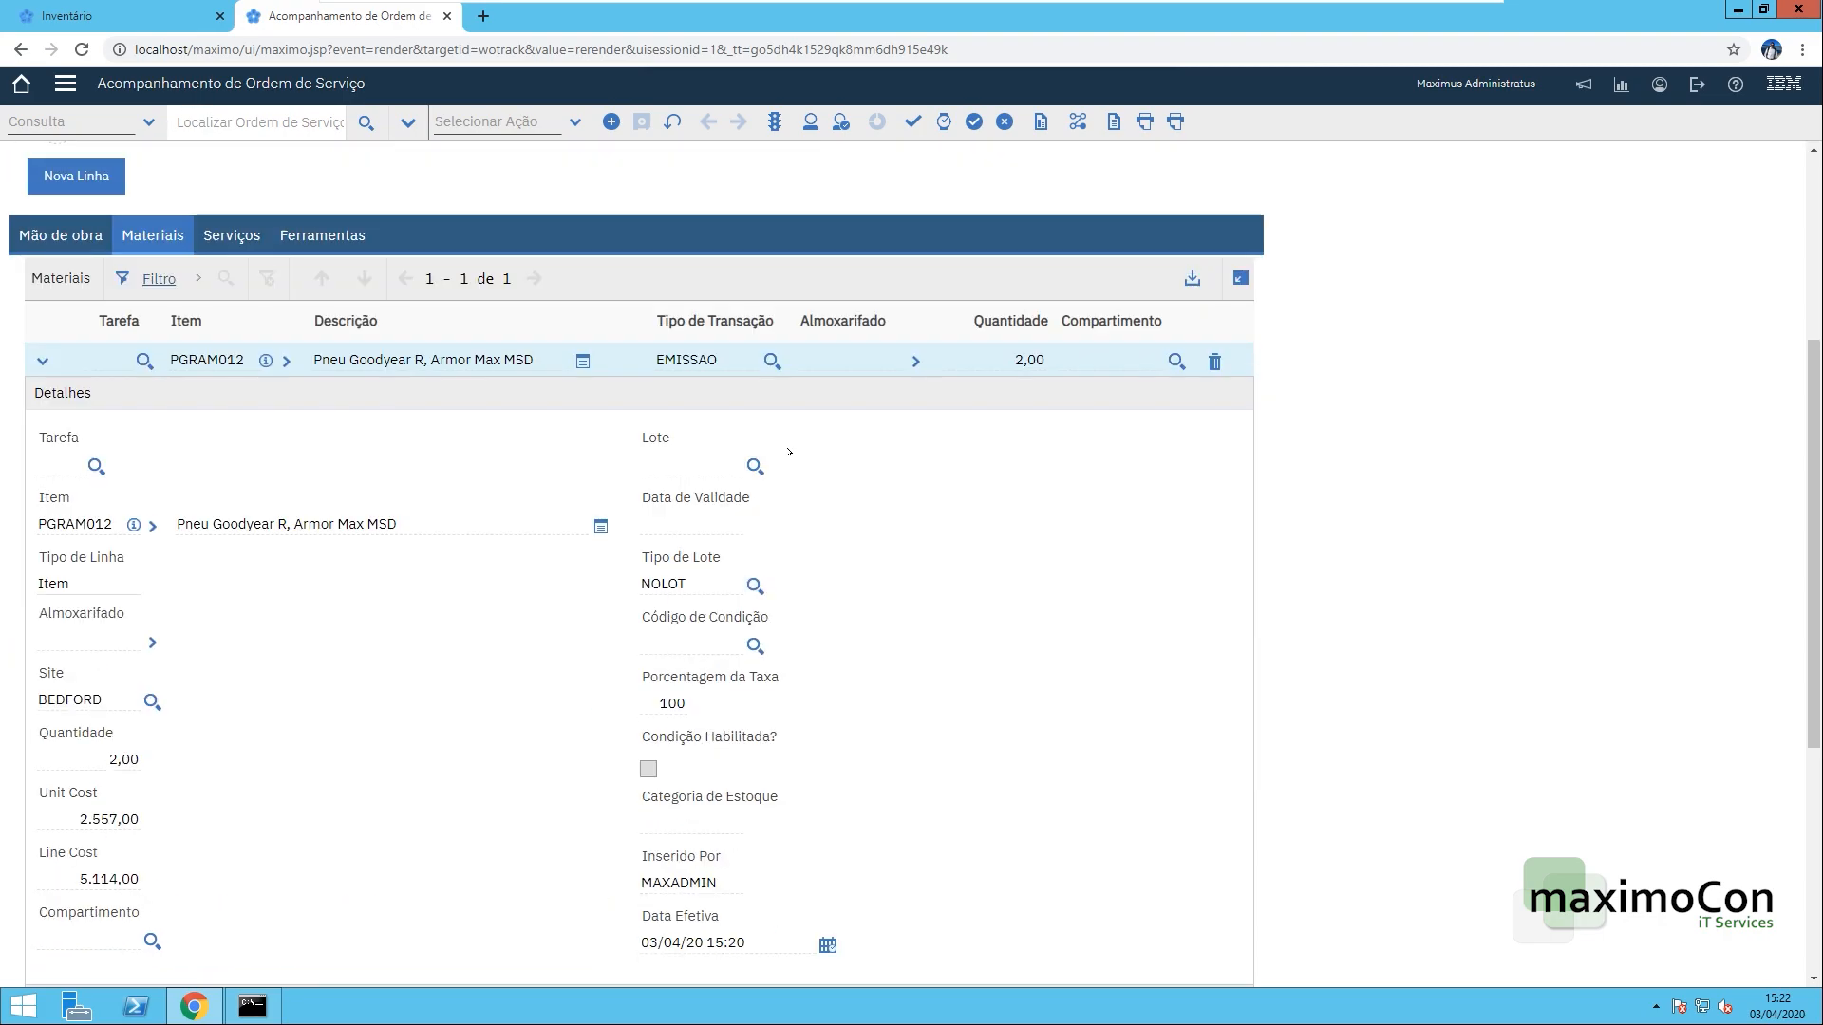
pyautogui.scroll(1, 529, 466)
pyautogui.click(45, 456)
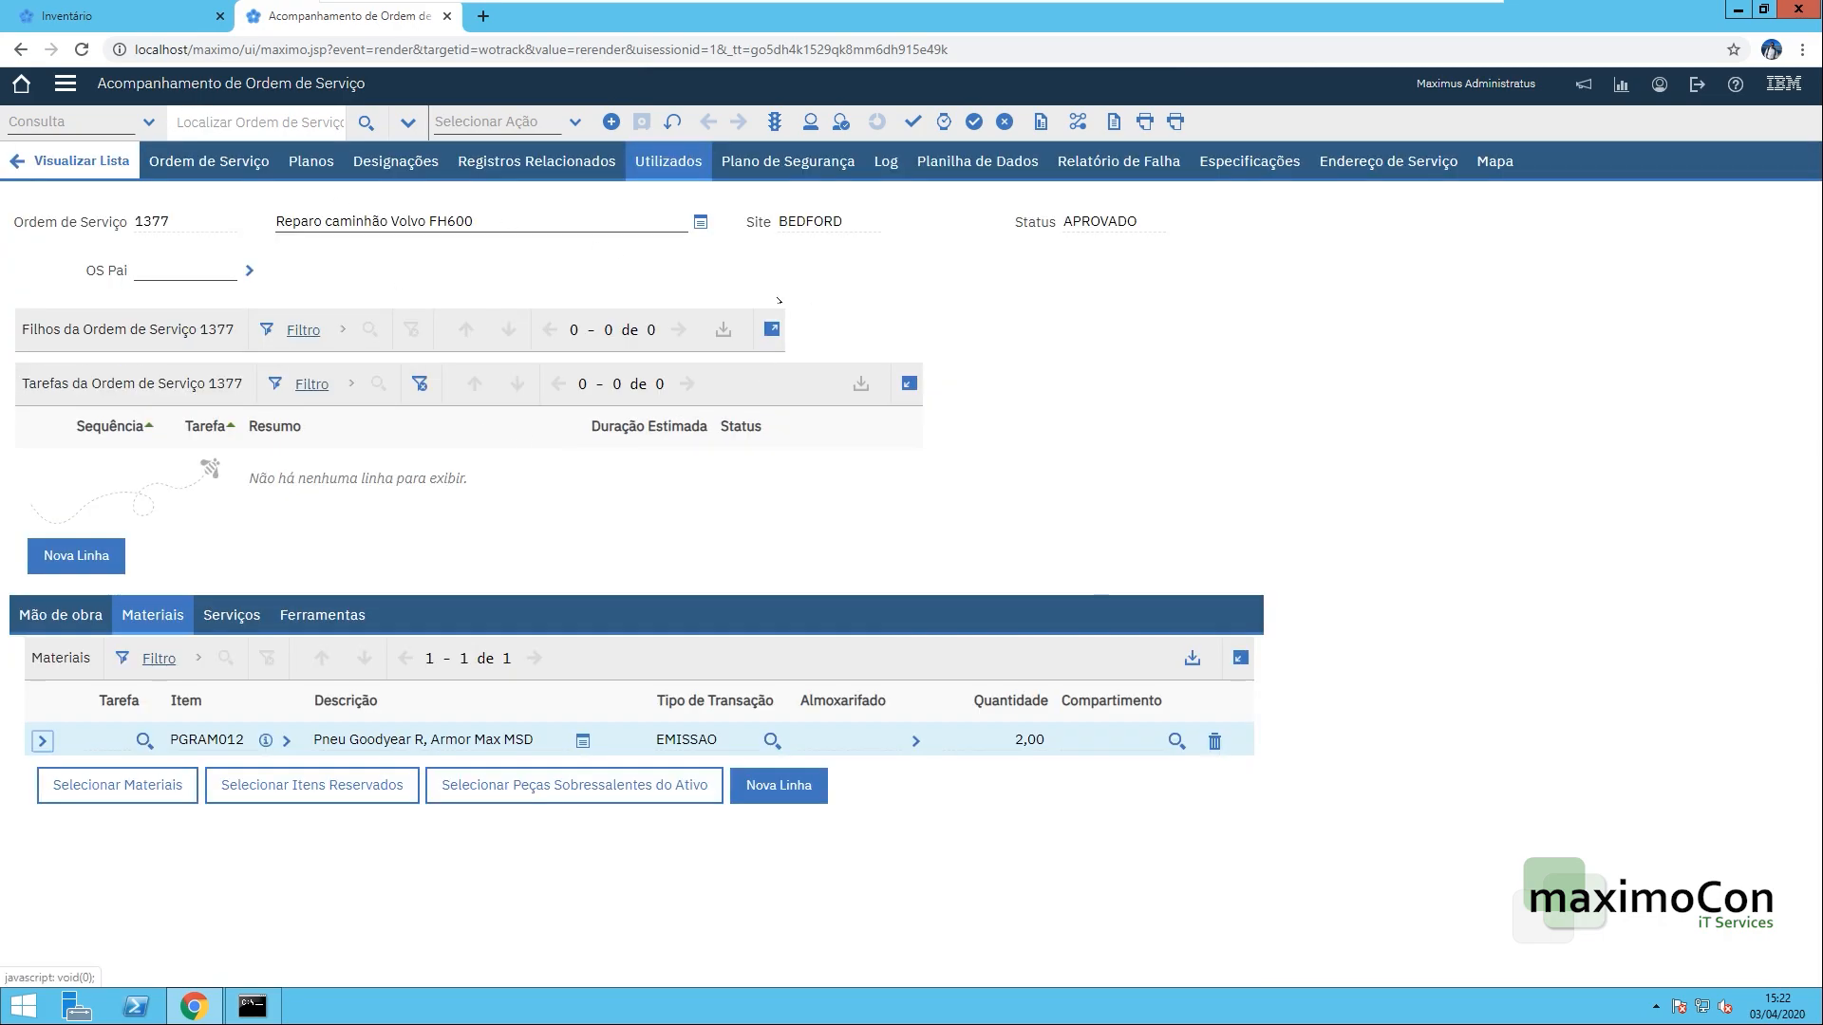
# - Change work order 1377's status to Em andamento
pyautogui.click(775, 122)
pyautogui.click(1211, 447)
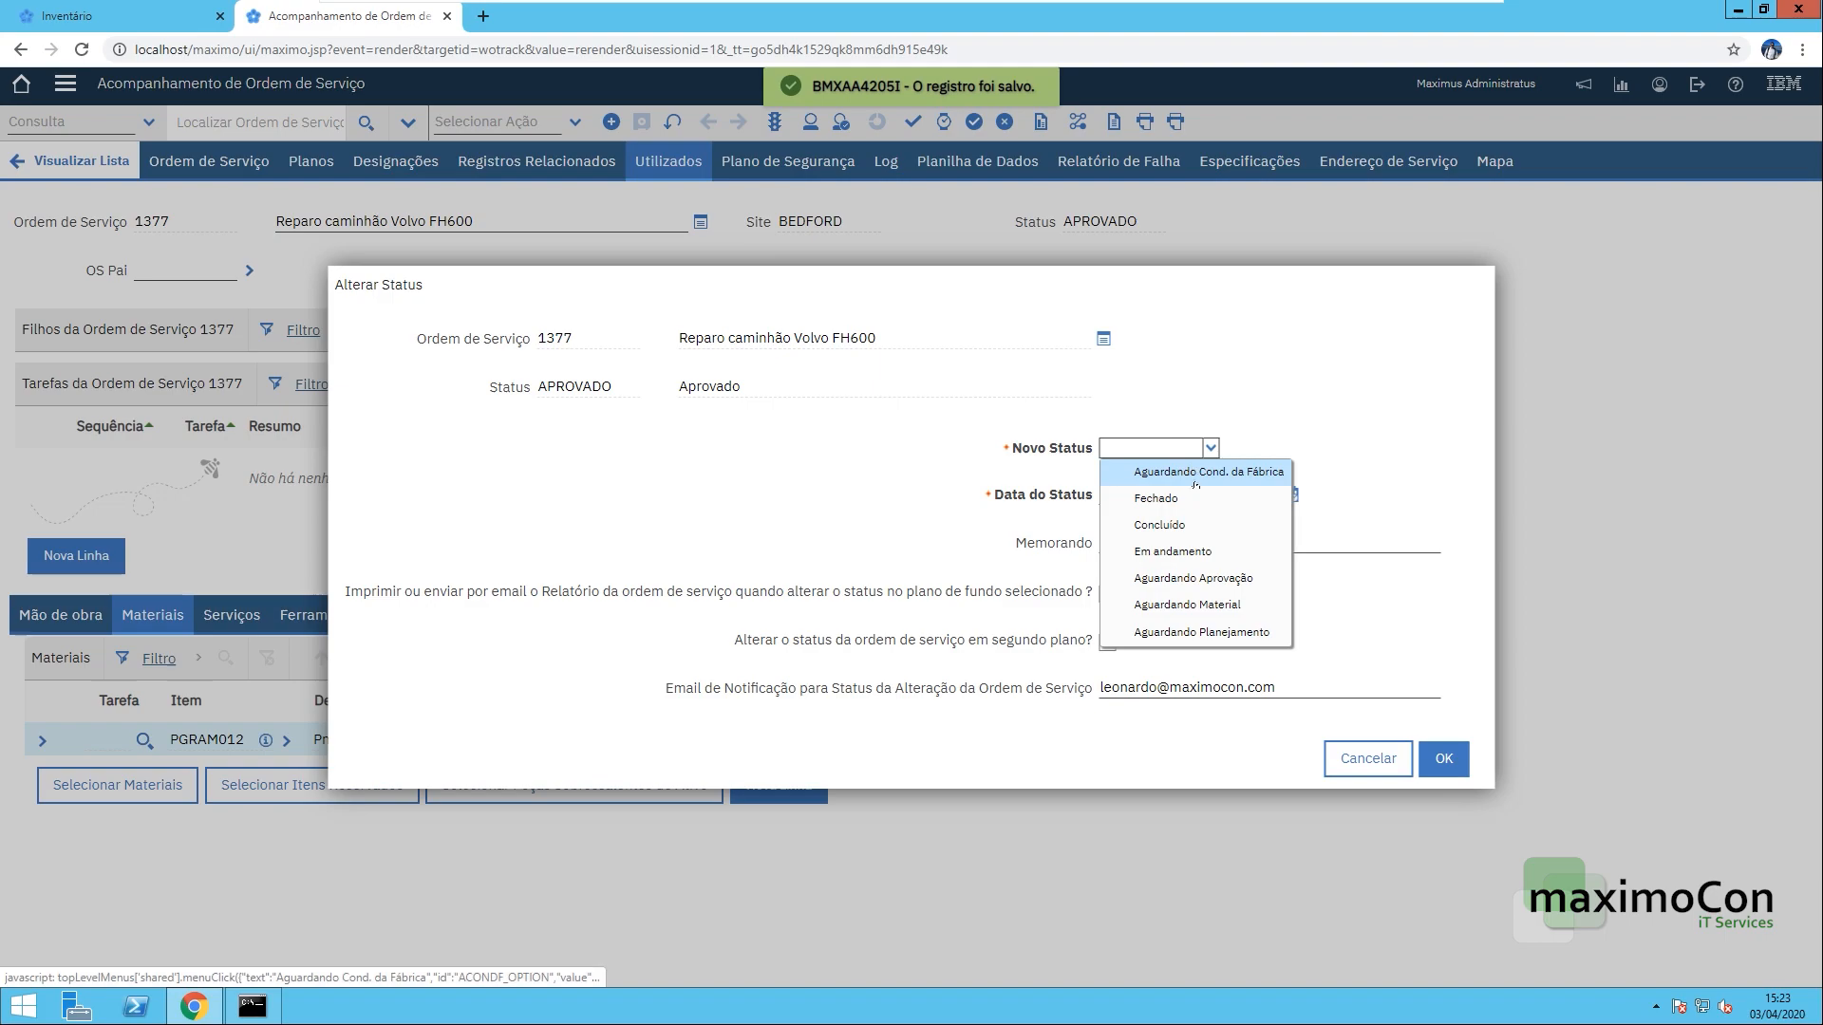
pyautogui.click(1215, 550)
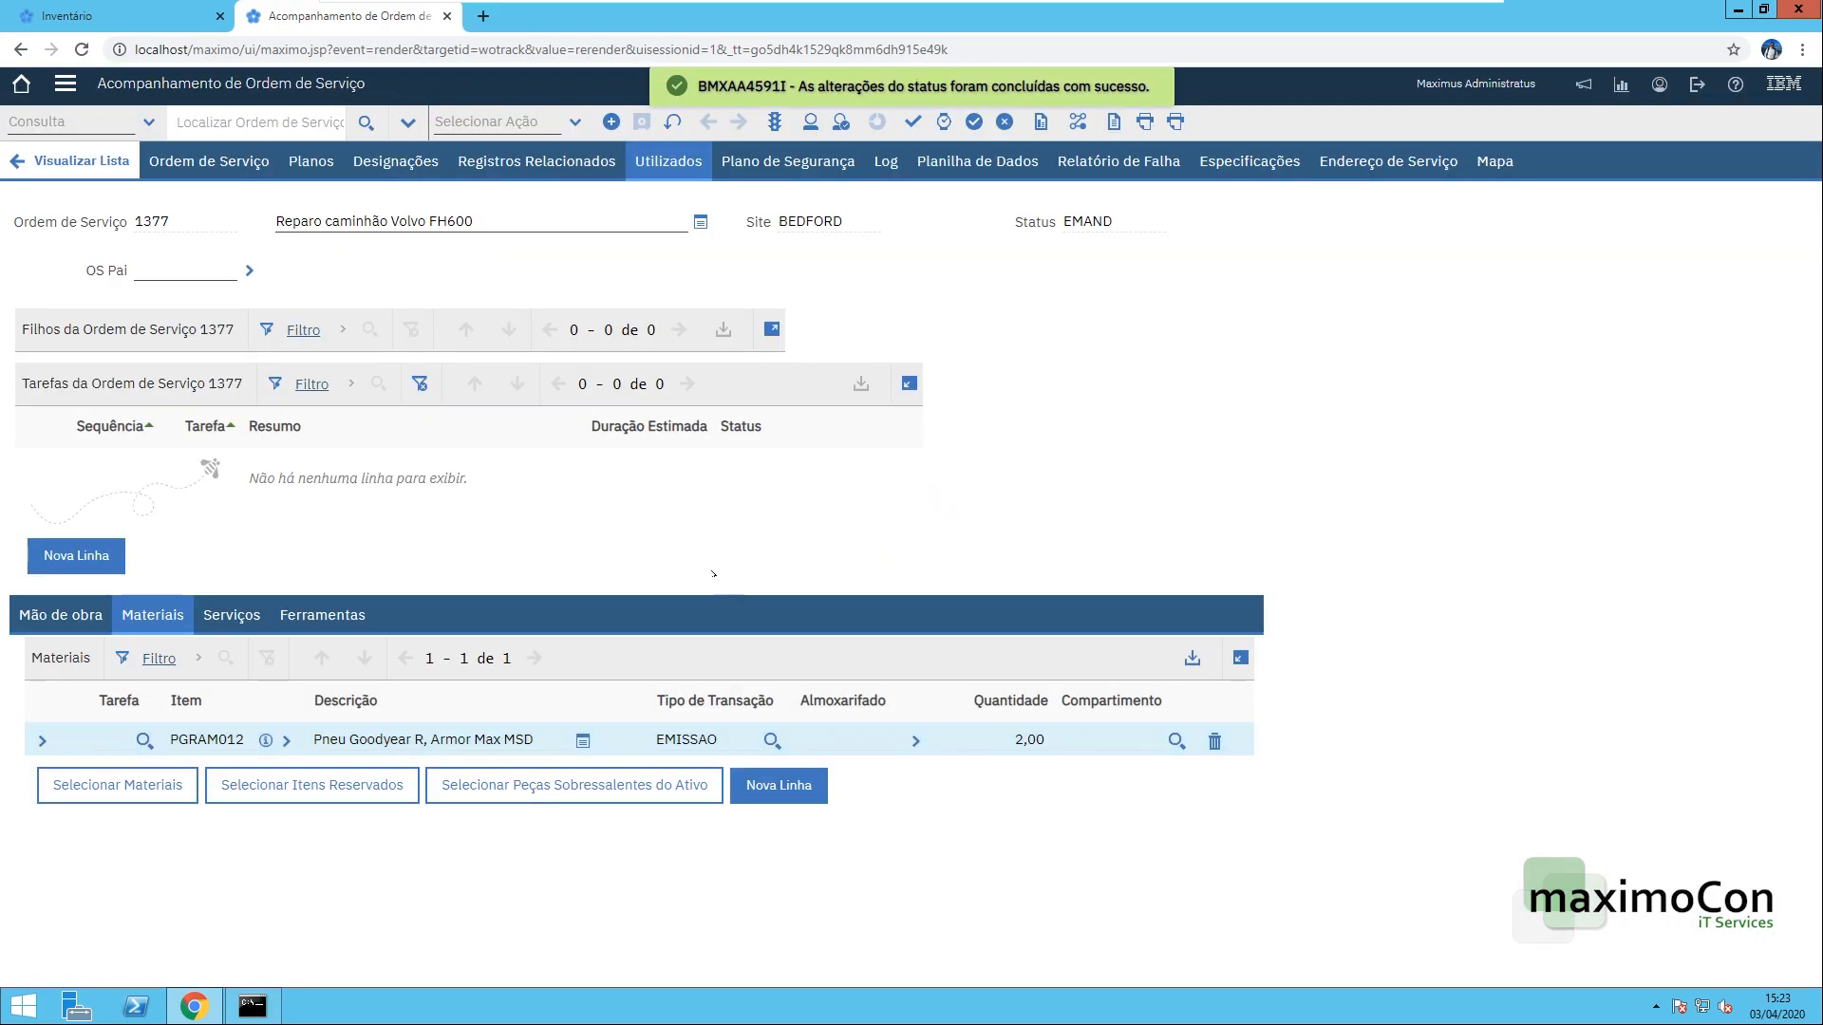
# - Discard the blank trial line and add reserved item CFVFH12-01 from the CENTRAL storeroom to the work order's actual materials
pyautogui.click(779, 785)
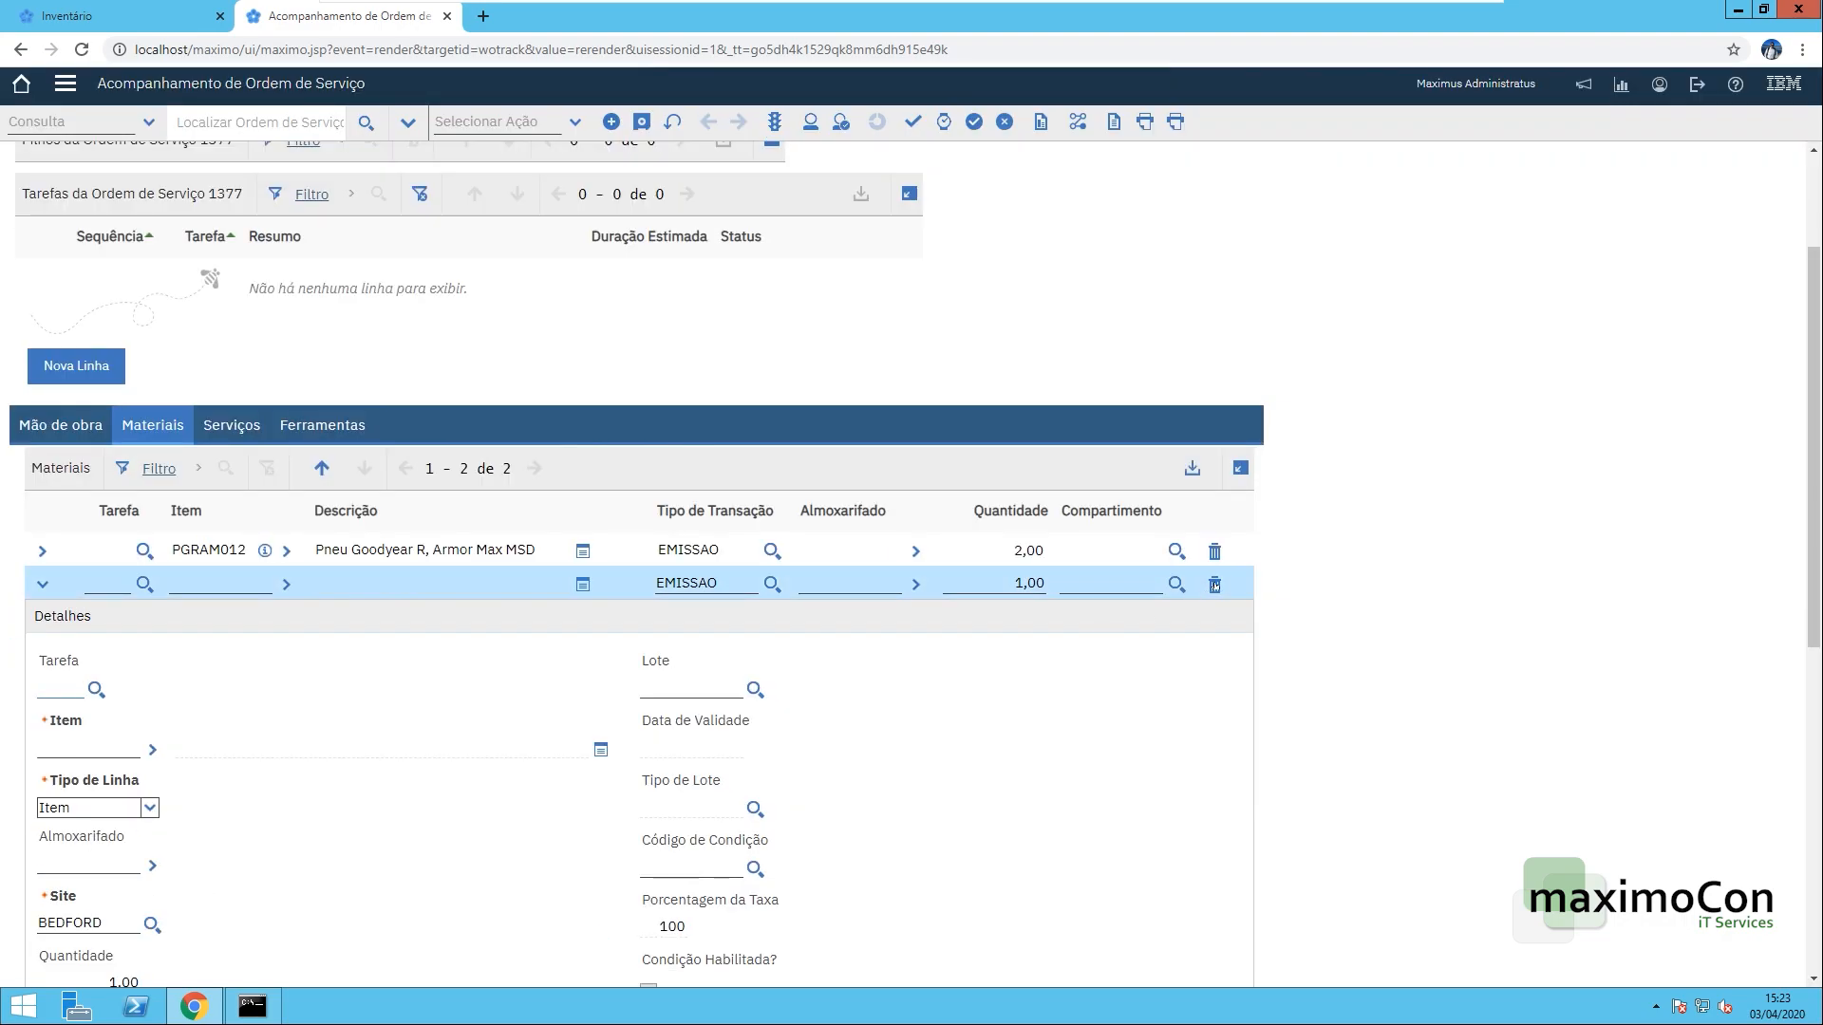
pyautogui.click(1214, 584)
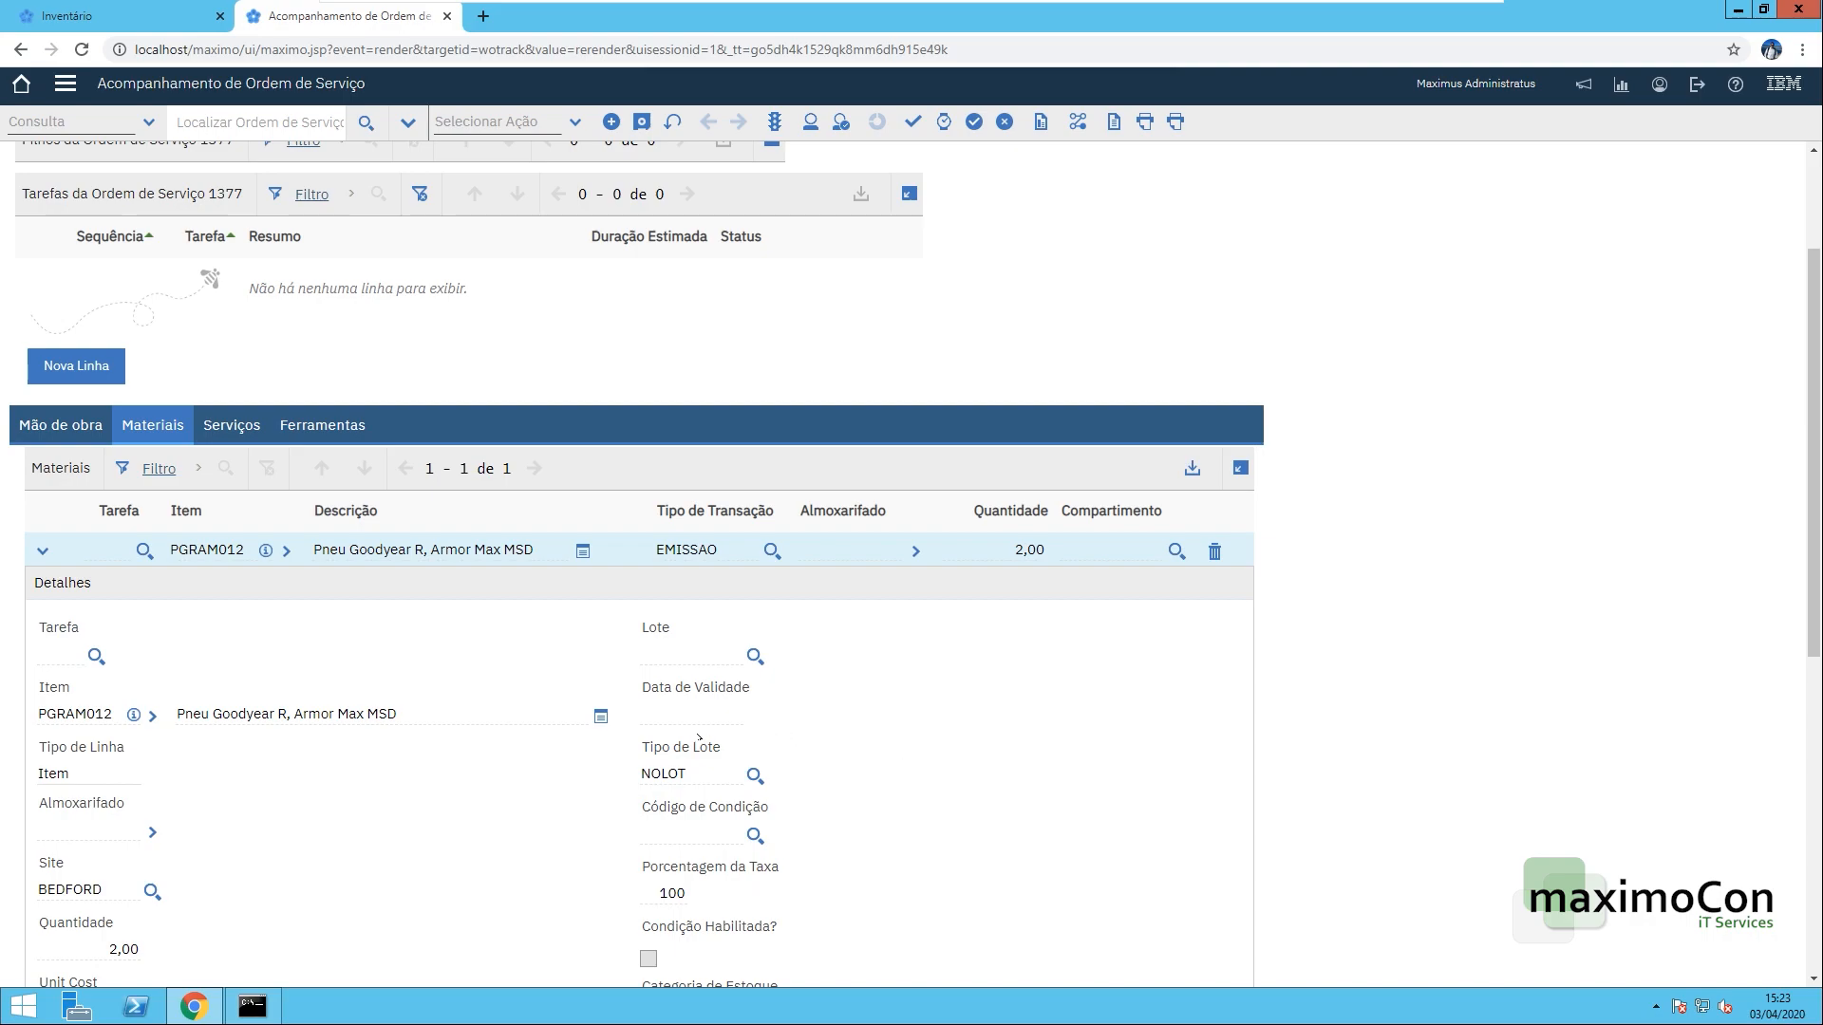
pyautogui.scroll(-7, 926, 688)
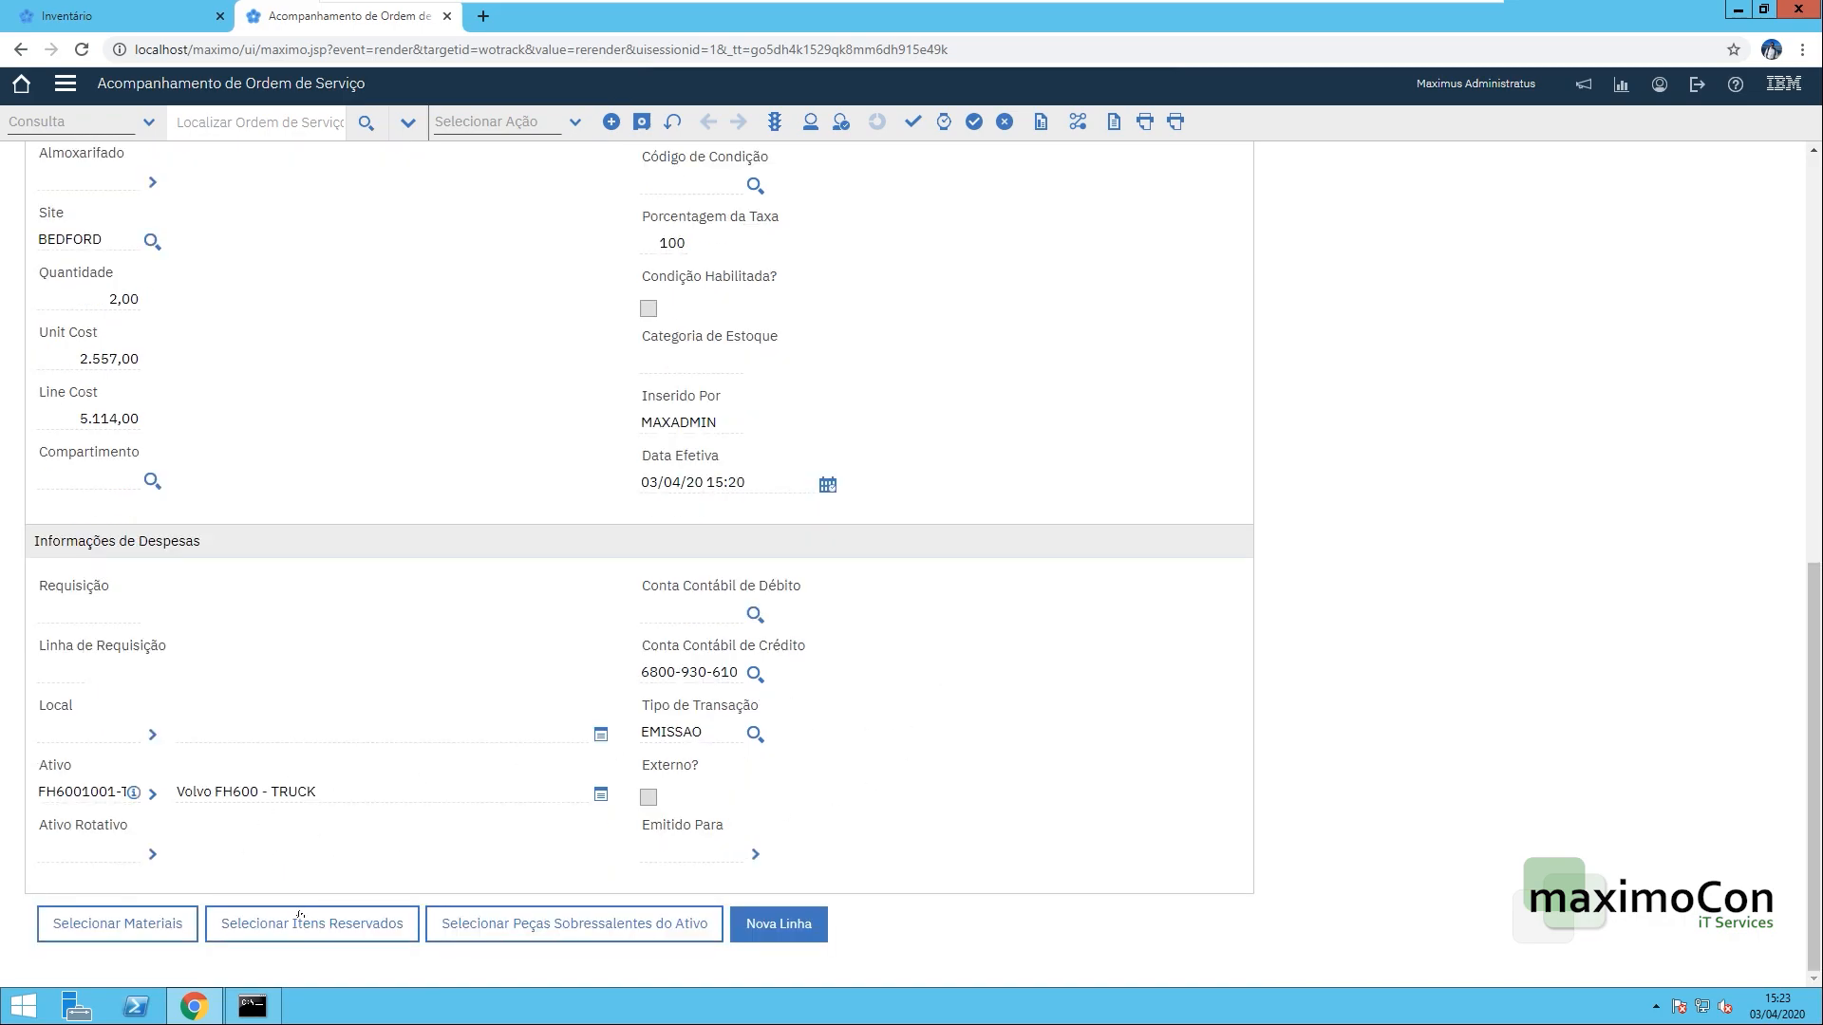
pyautogui.click(293, 924)
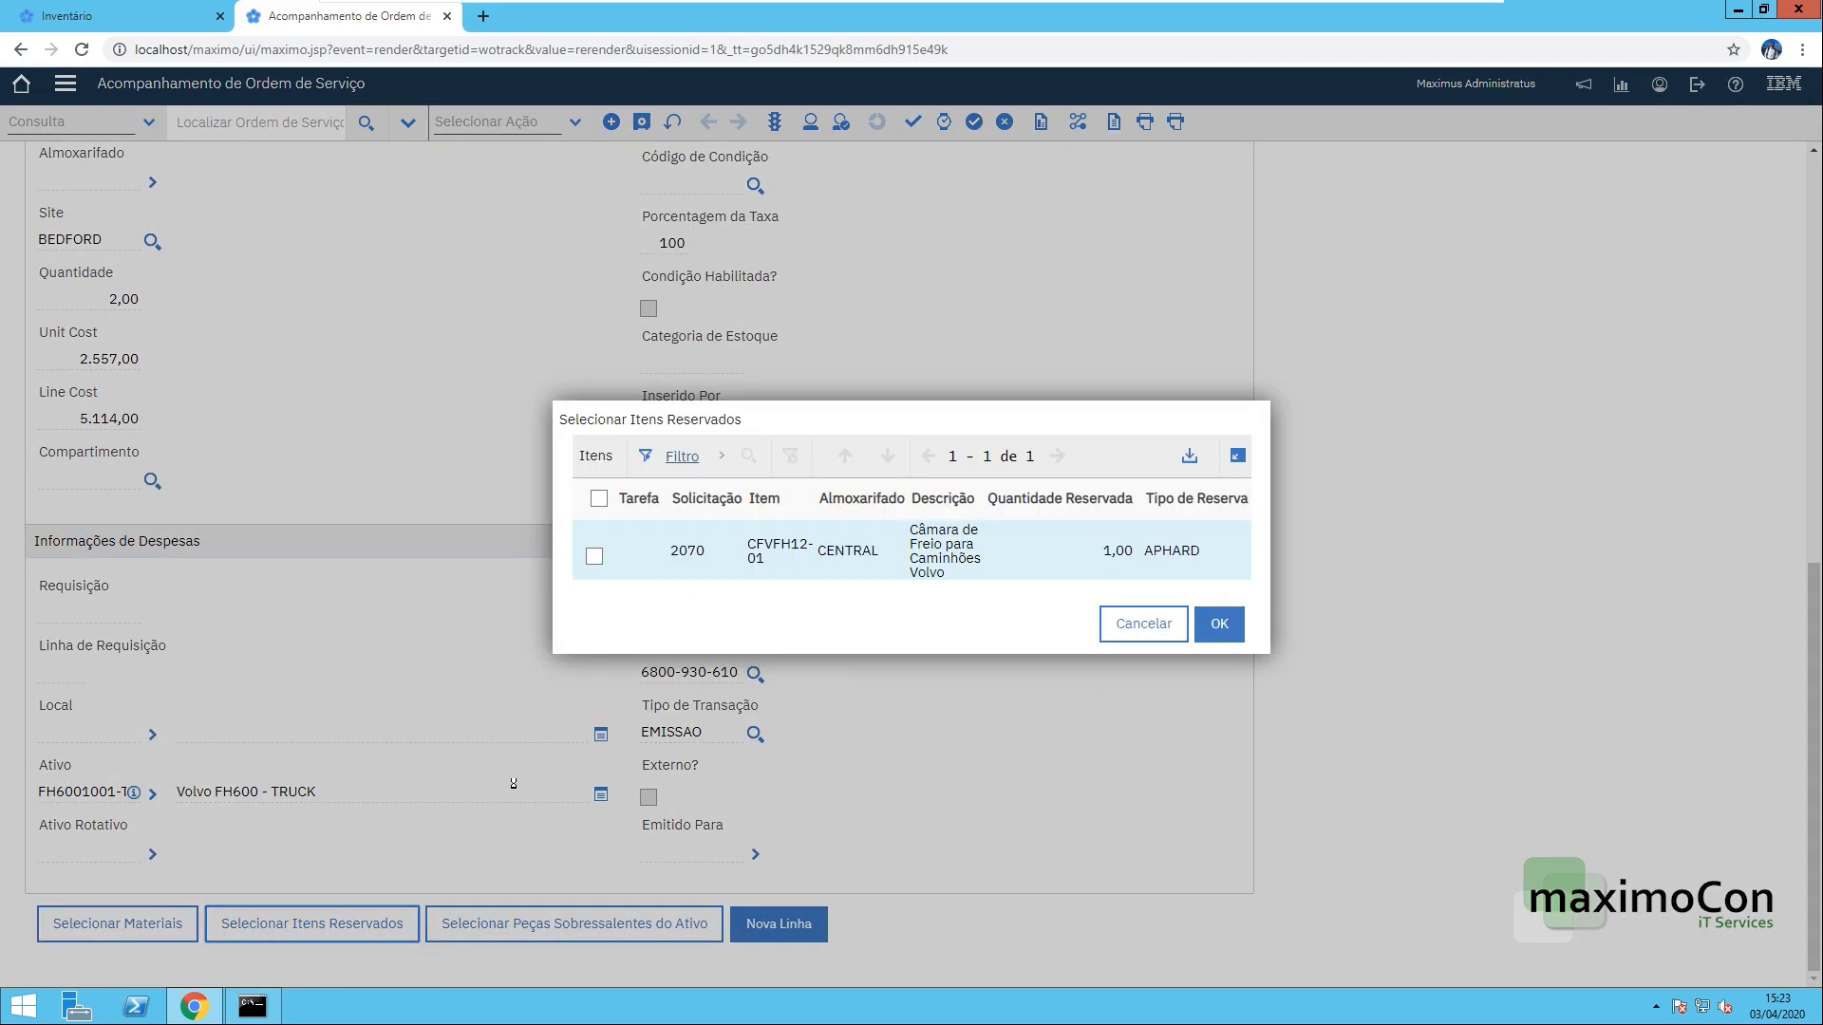
pyautogui.click(1115, 554)
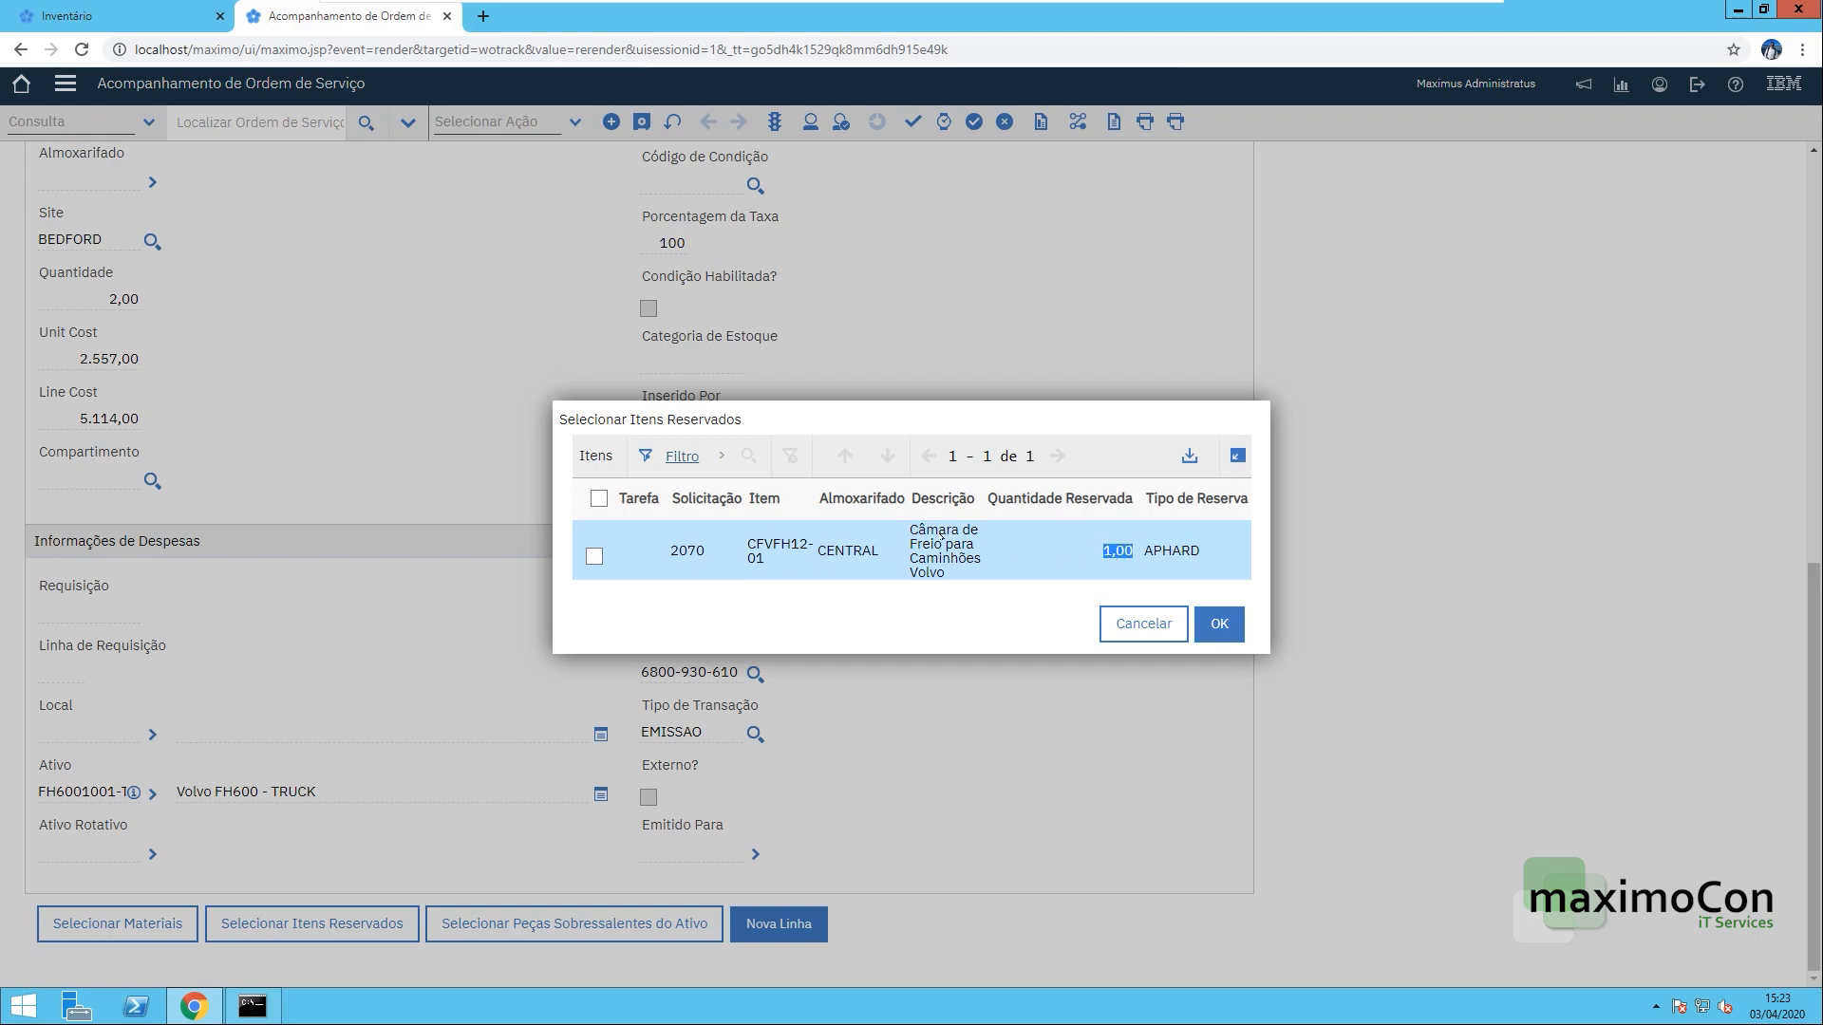
pyautogui.click(1110, 561)
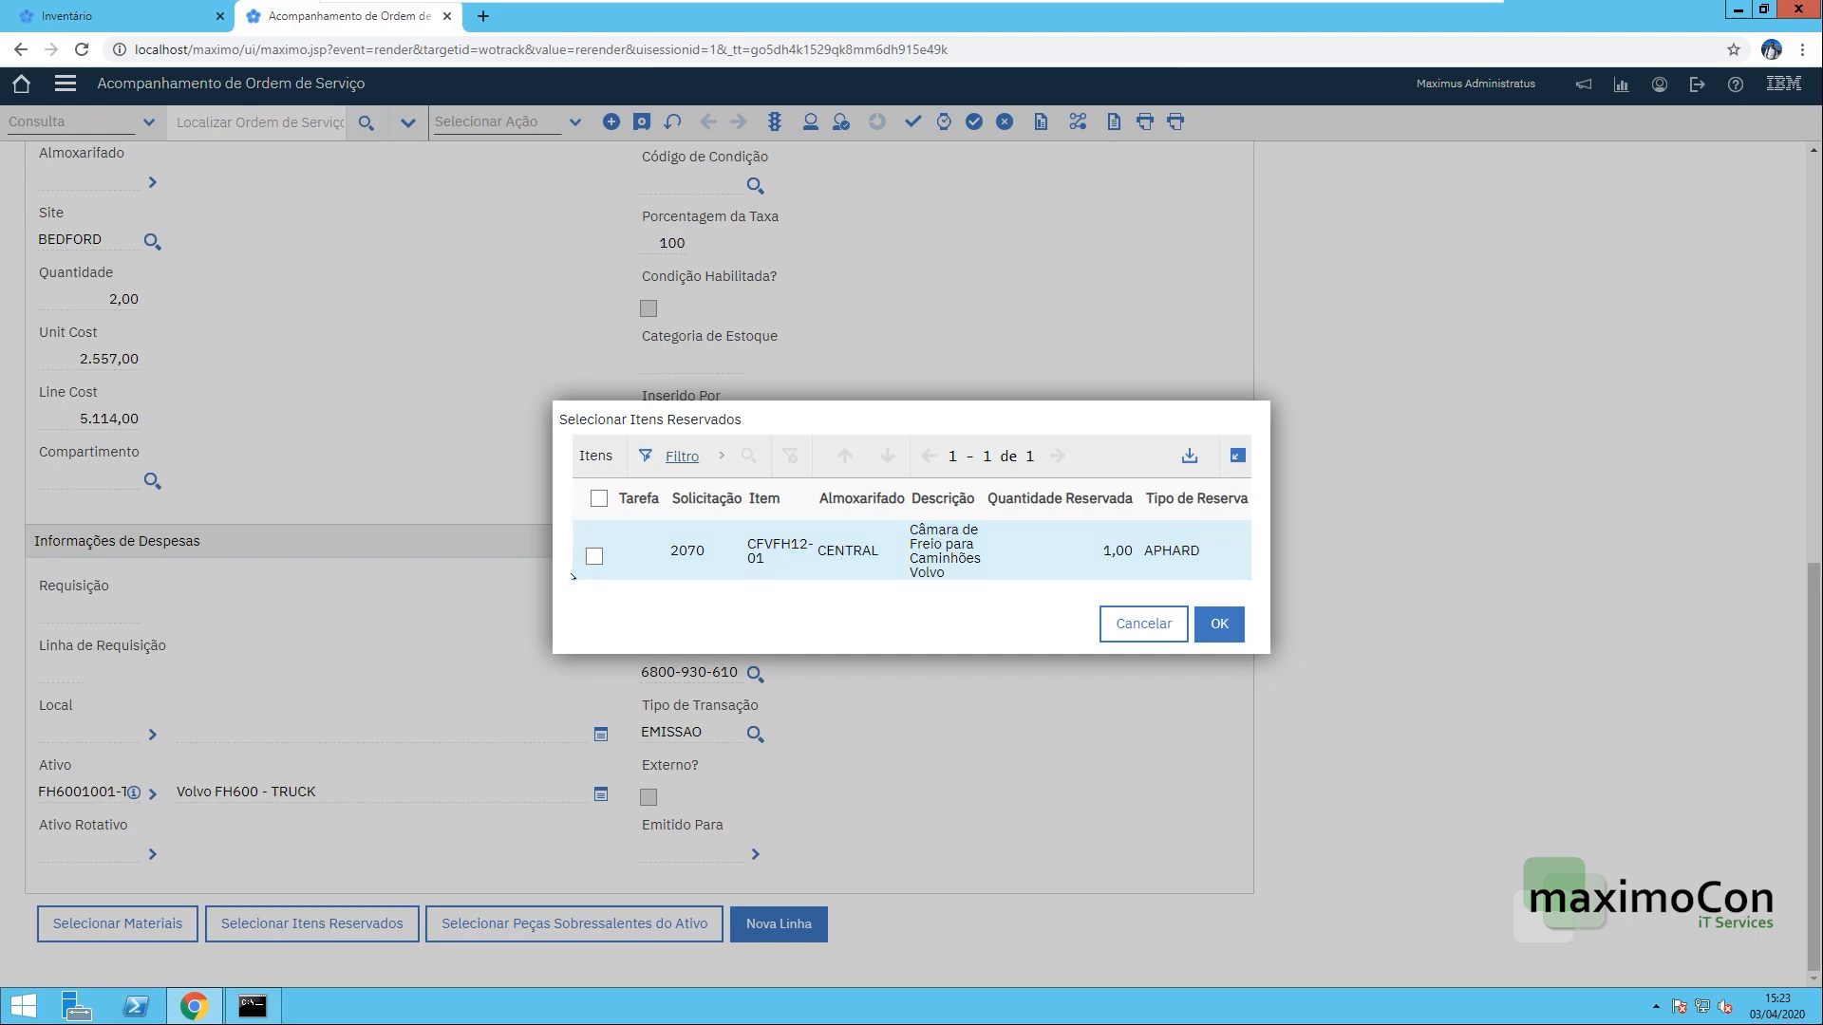
pyautogui.click(593, 556)
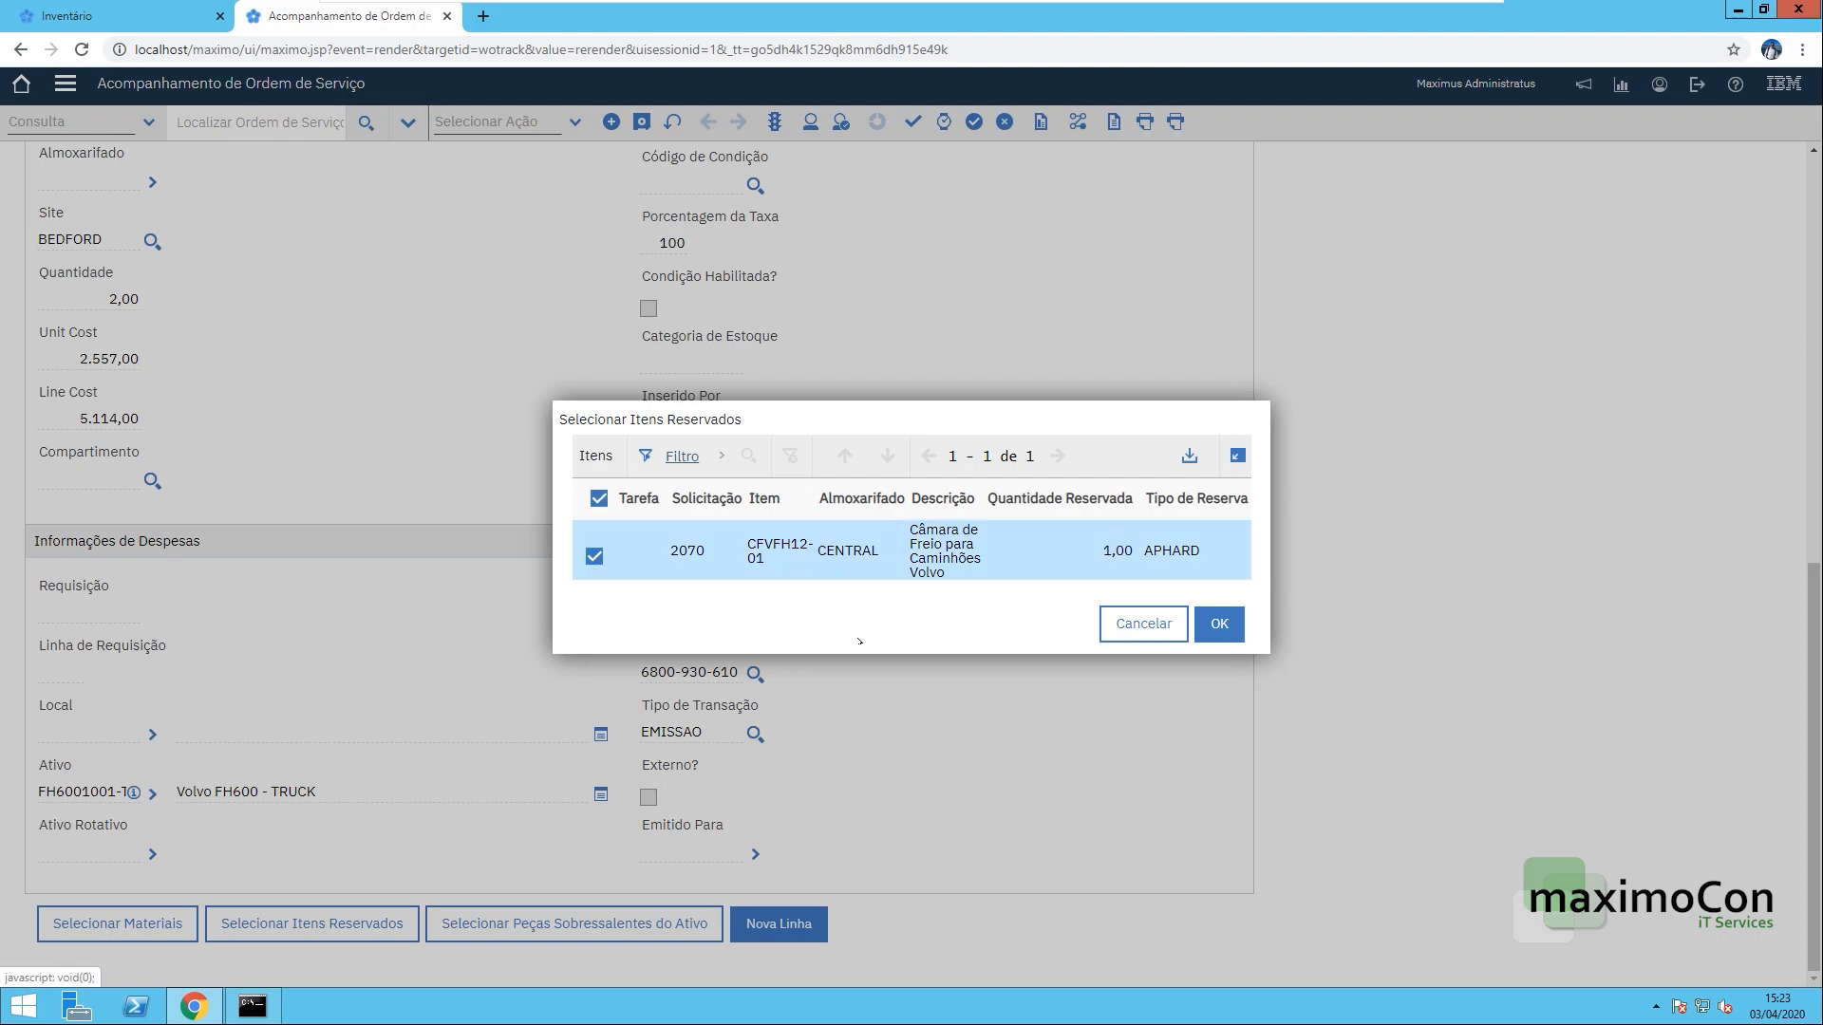
pyautogui.click(1218, 625)
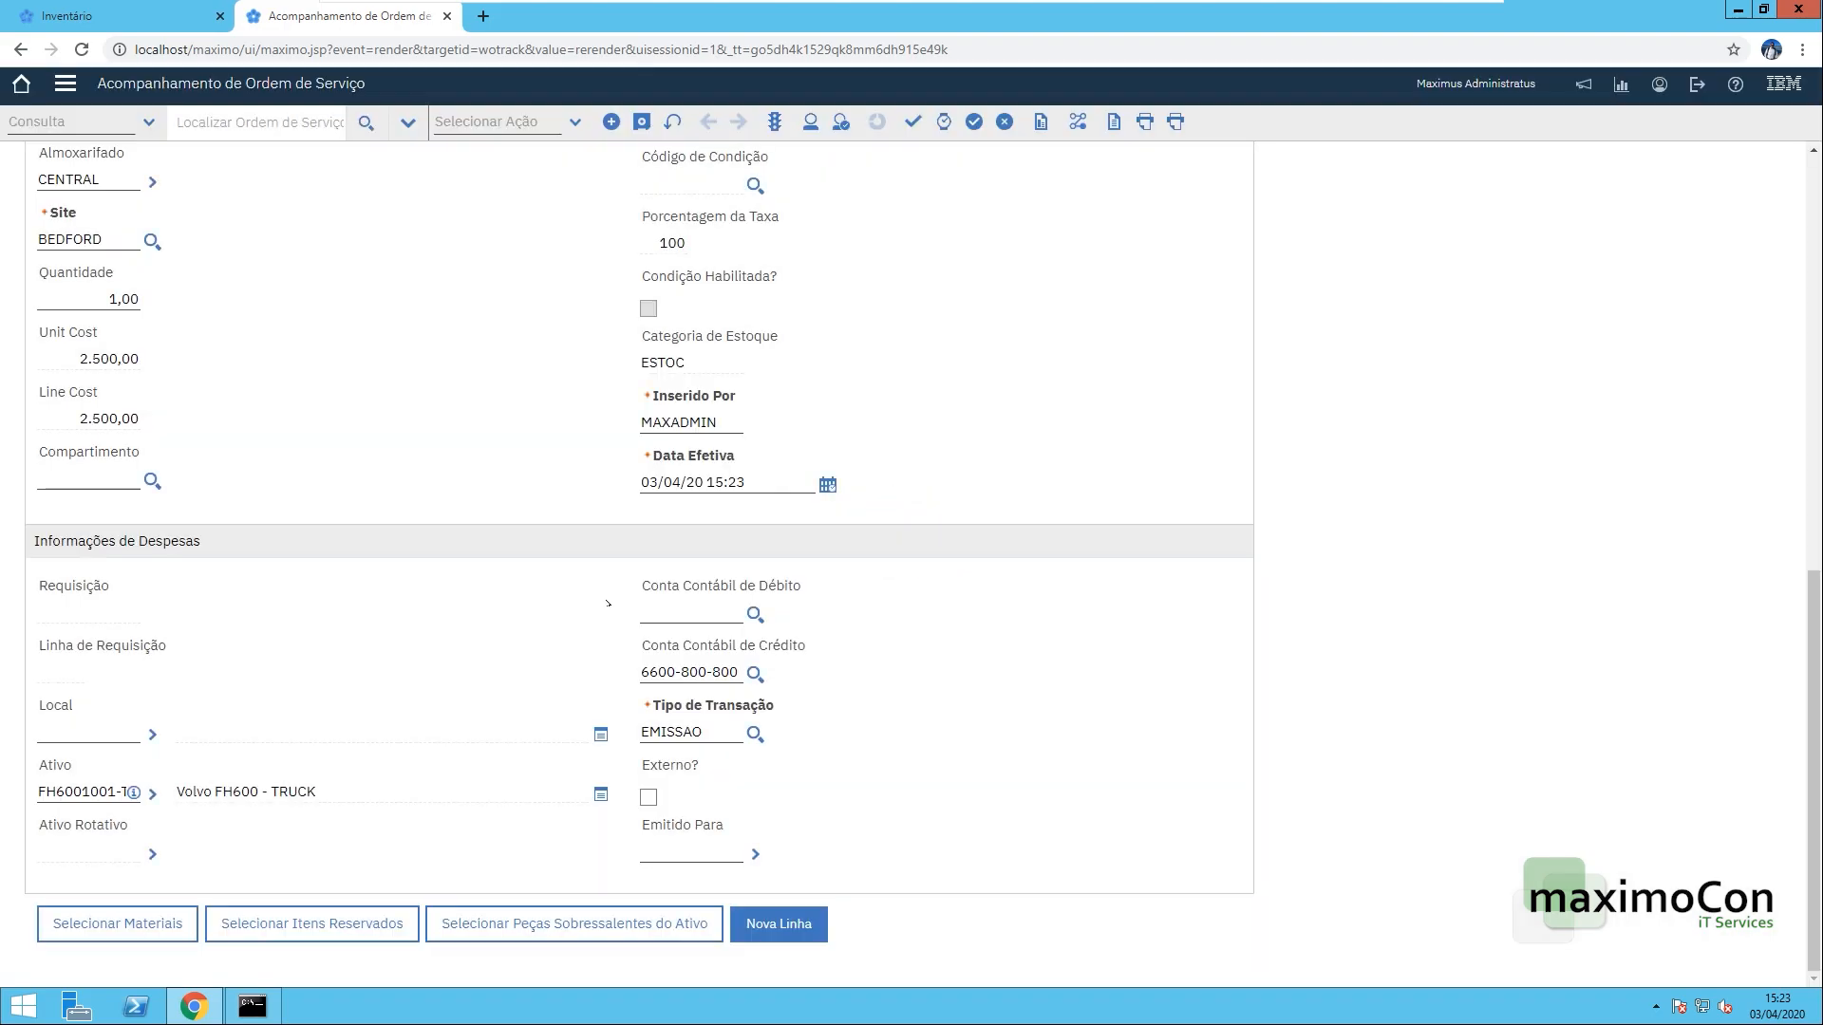
# - Check the new CFVFH12-01 issue line, plus the item's current and available balances in Inventário, and return to the work order
pyautogui.scroll(3, 481, 602)
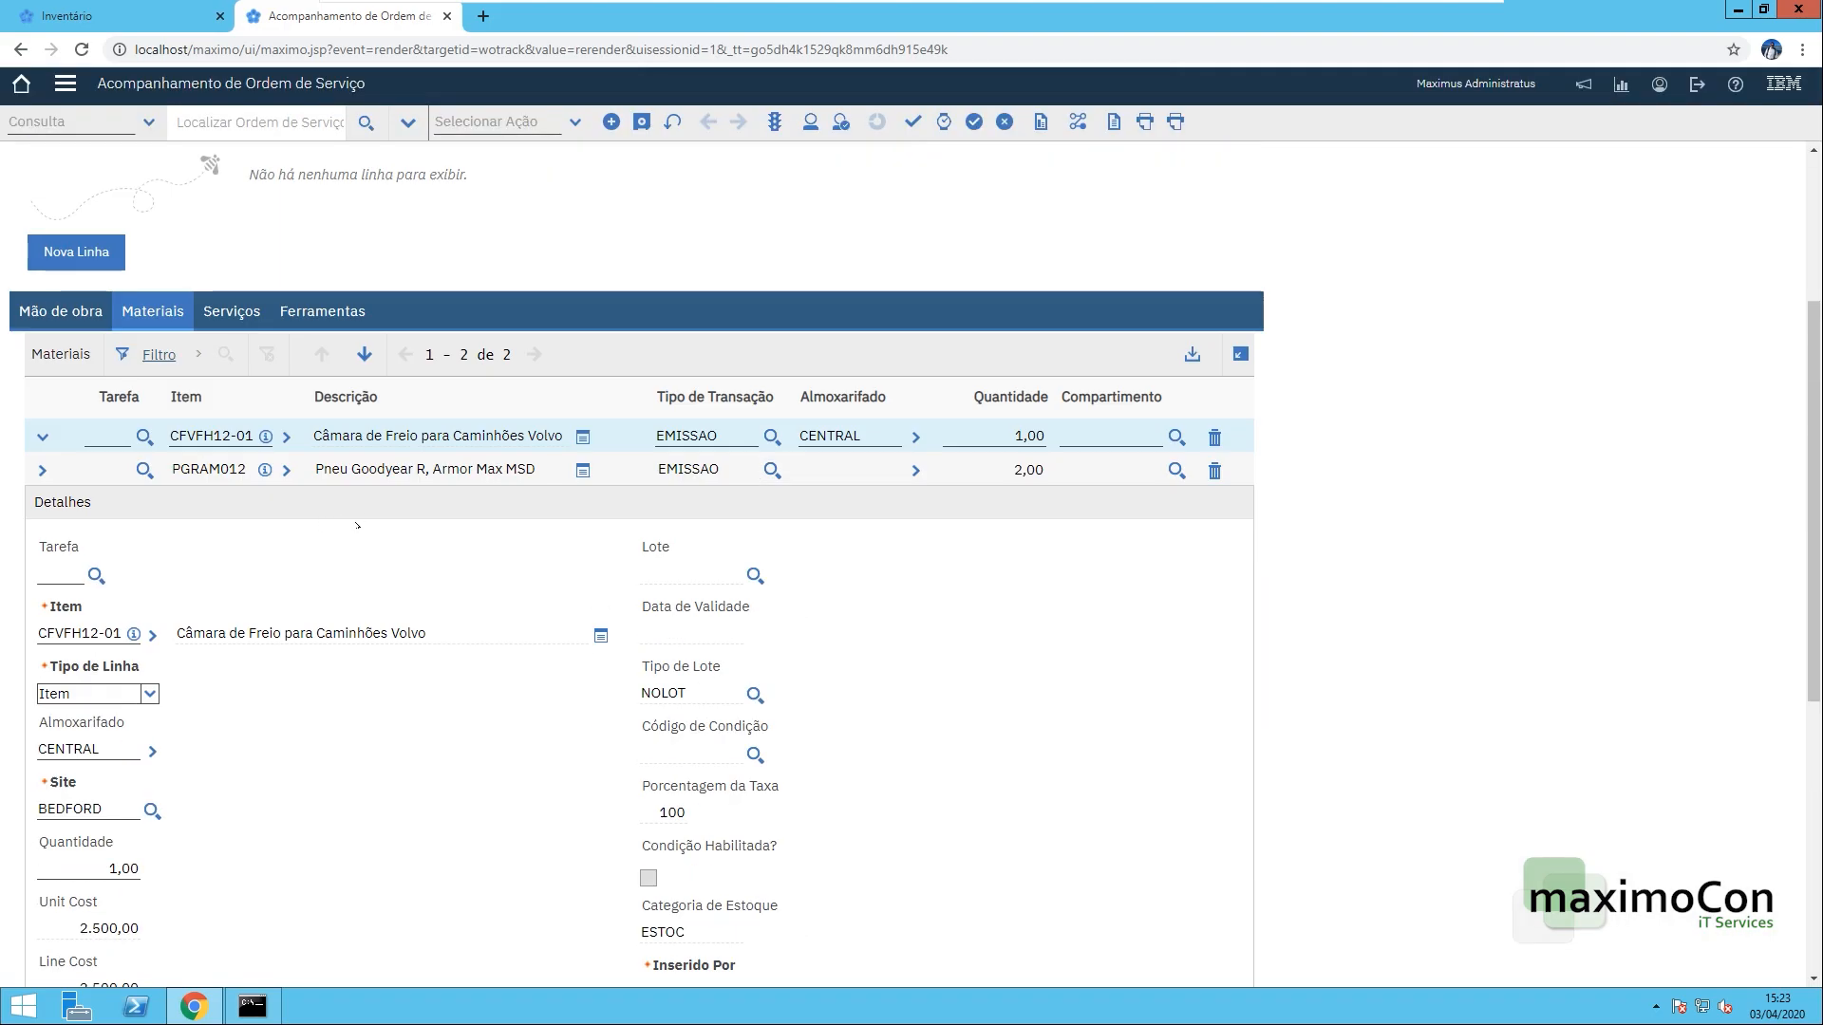
pyautogui.scroll(-2, 600, 617)
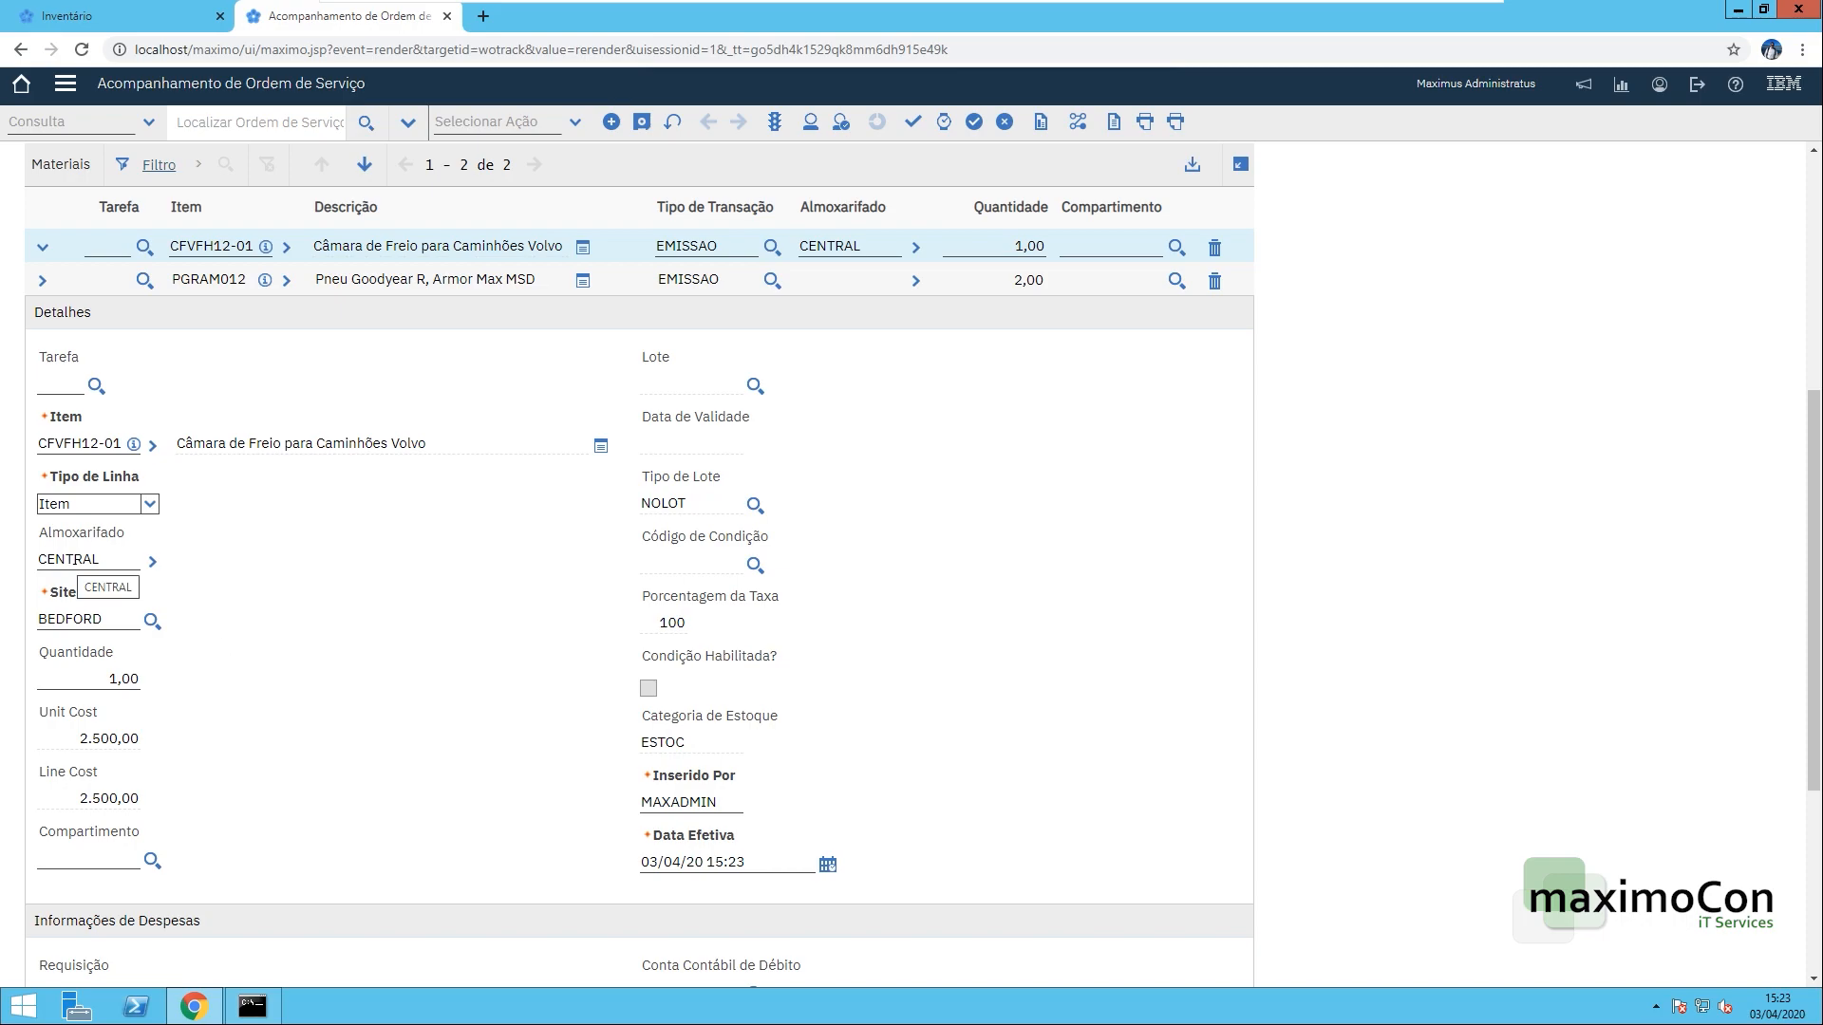
pyautogui.click(119, 5)
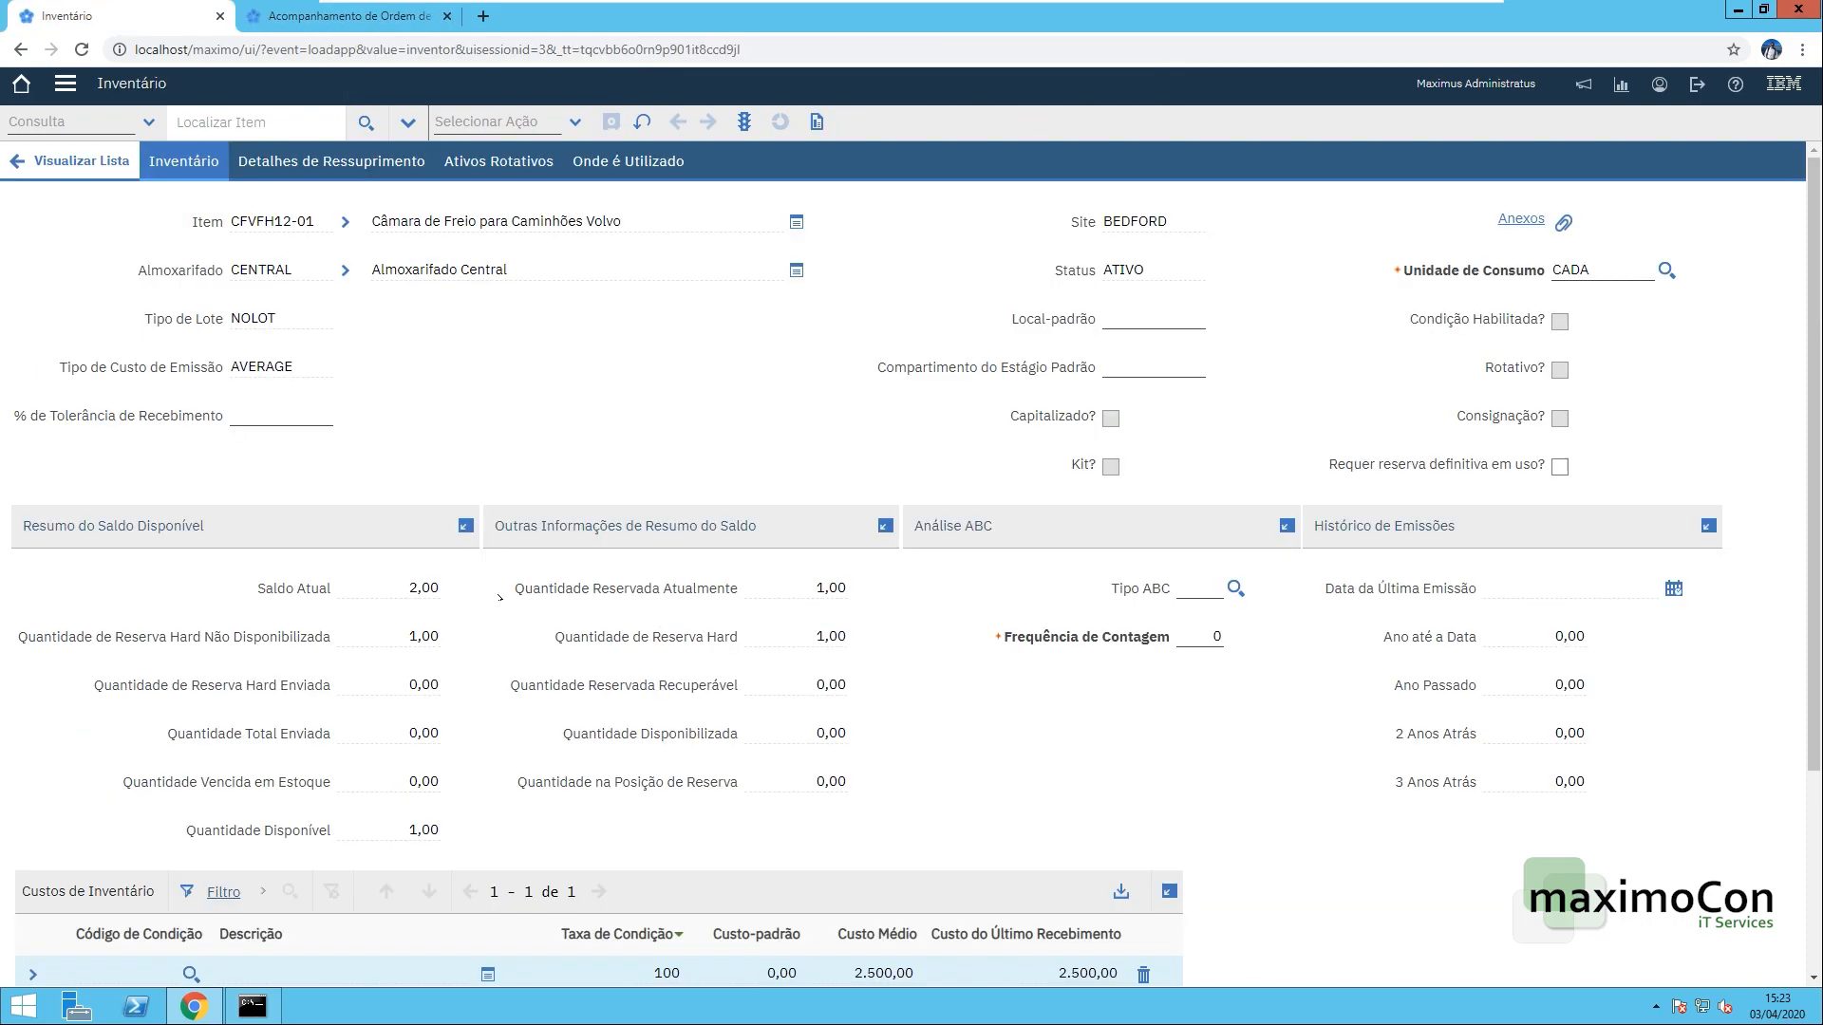
pyautogui.doubleClick(414, 589)
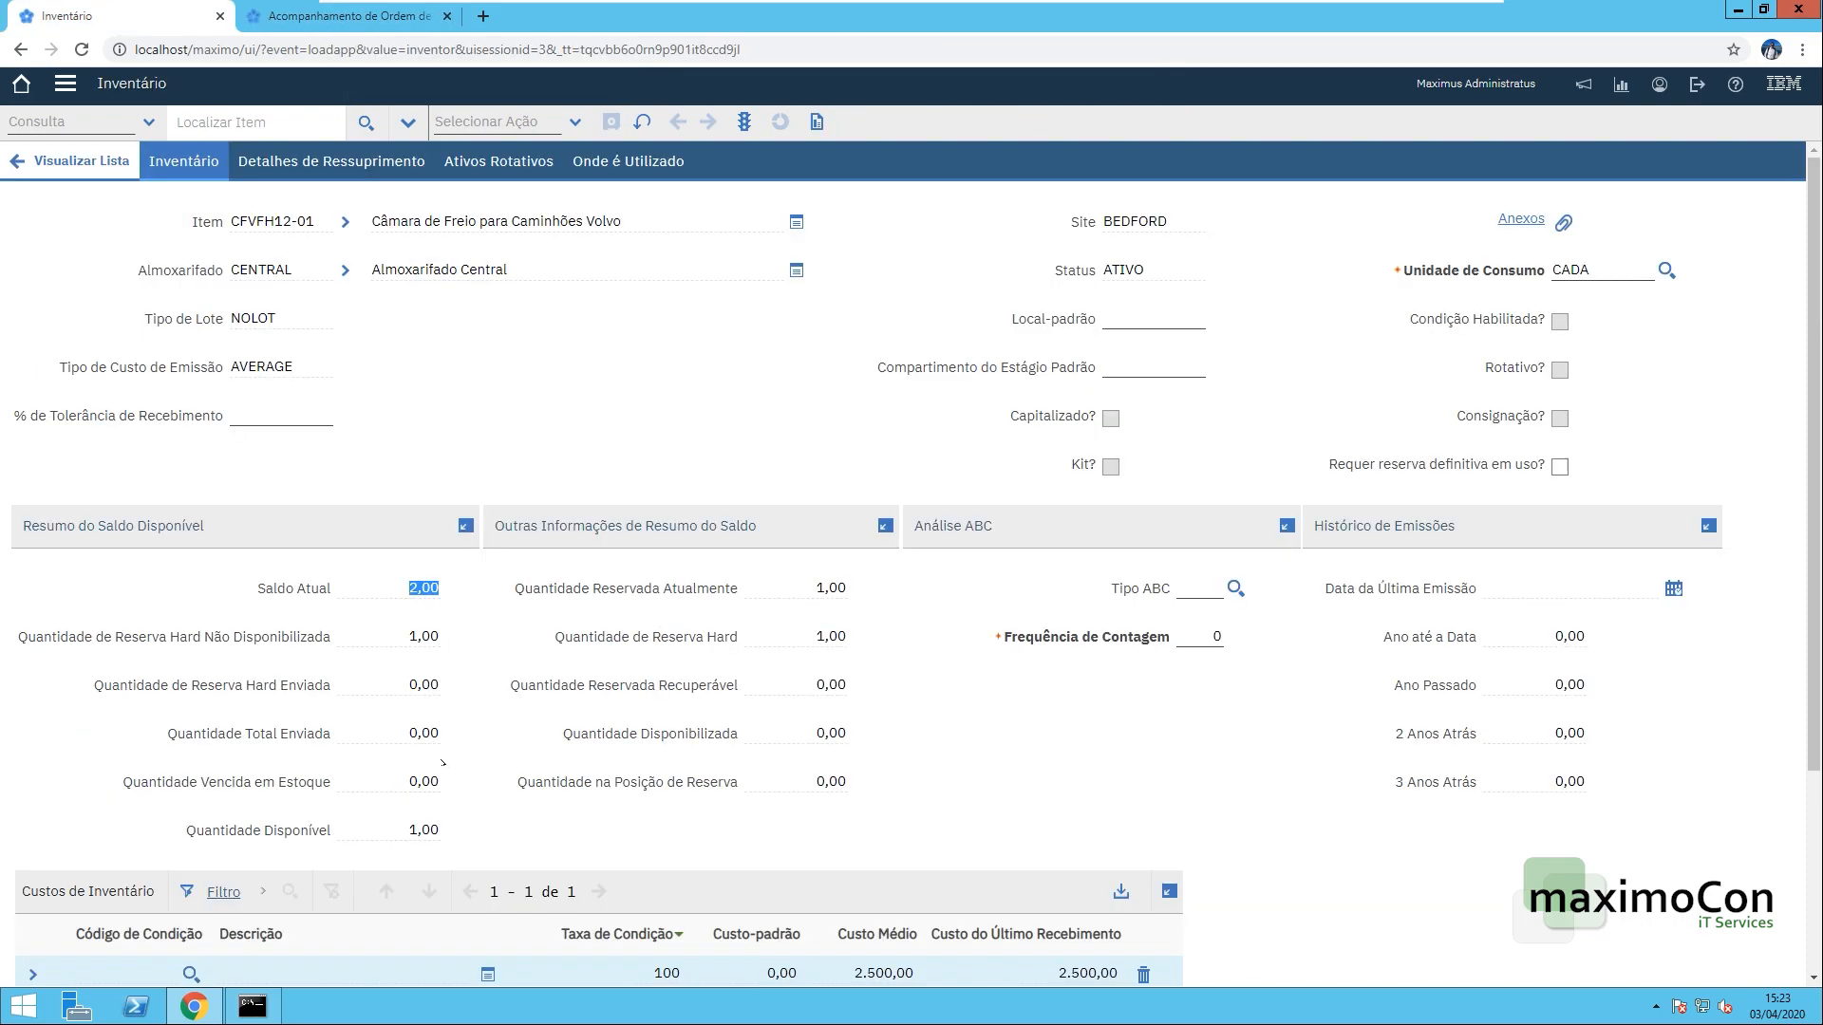
pyautogui.doubleClick(414, 831)
pyautogui.click(297, 10)
# - Copy the CFVFH12-01 line's credit GL account into its debit GL account field
pyautogui.scroll(-4, 442, 642)
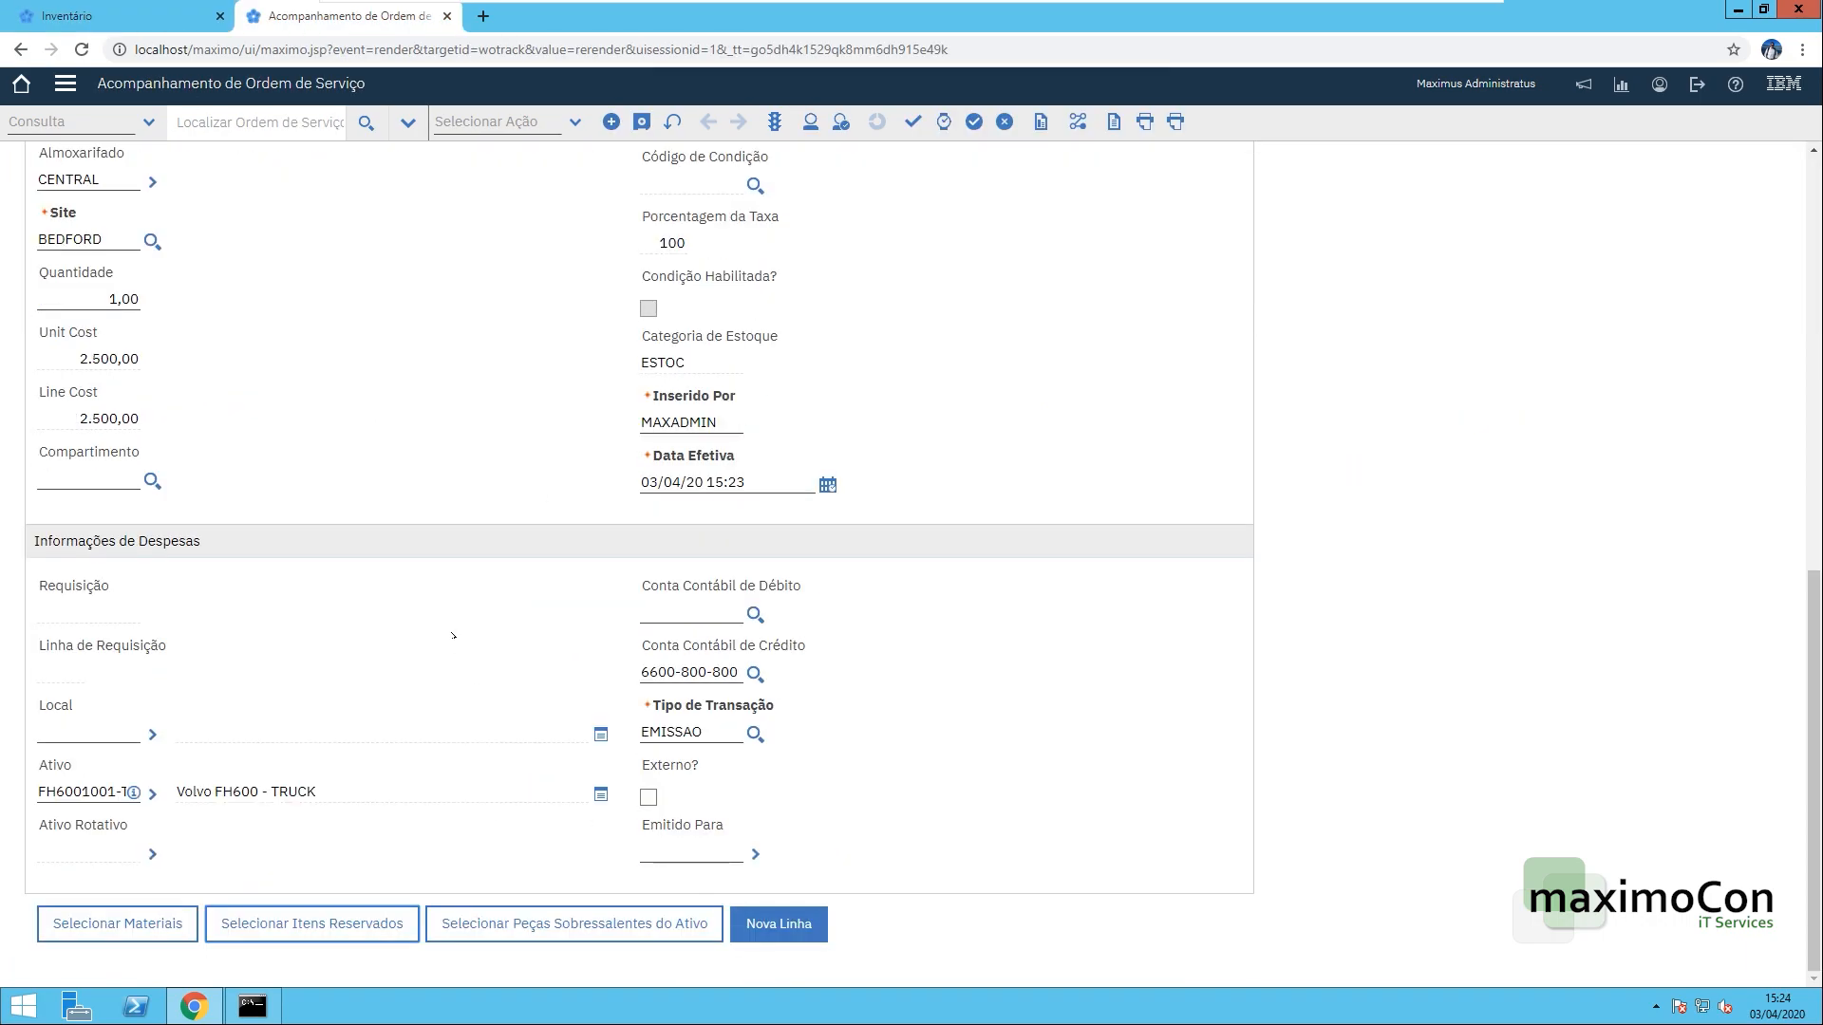
pyautogui.moveTo(641, 672); pyautogui.dragTo(738, 672)
pyautogui.hotkey('ctrl', 'c')
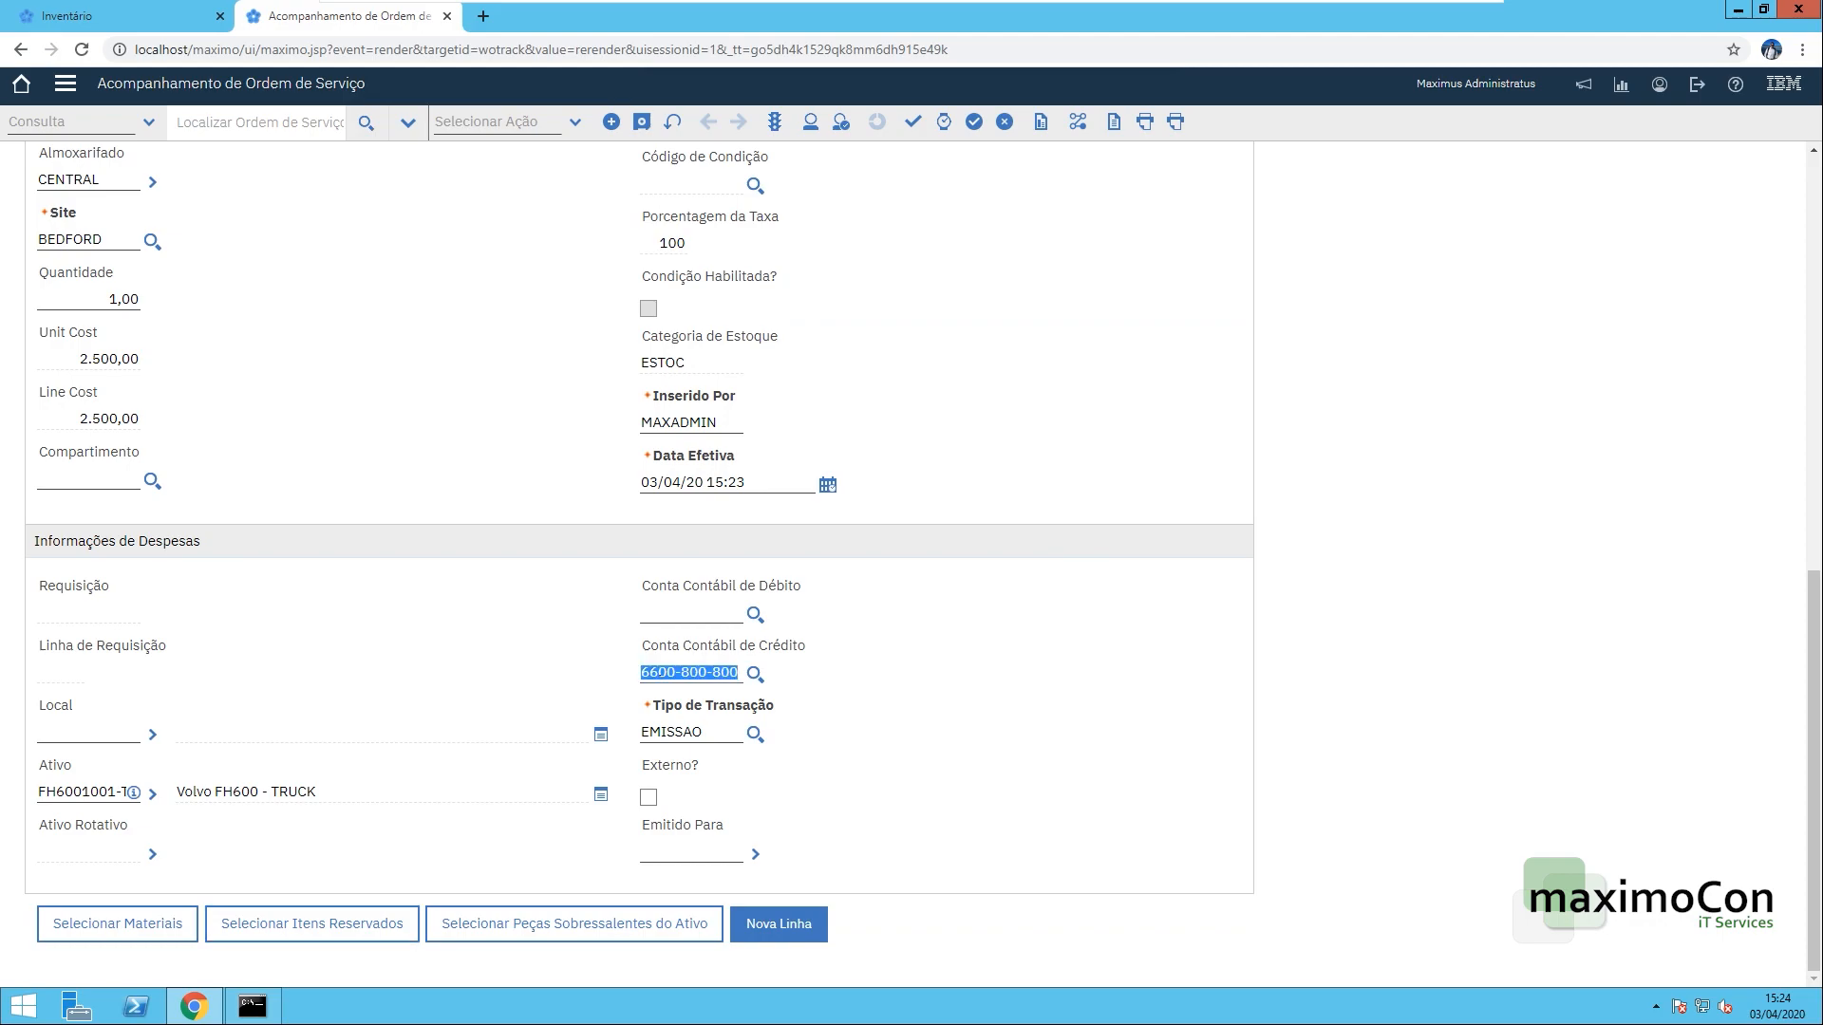
pyautogui.click(642, 613)
pyautogui.hotkey('ctrl', 'v')
pyautogui.press('Tab')
pyautogui.moveTo(740, 672); pyautogui.dragTo(640, 672)
pyautogui.moveTo(739, 613); pyautogui.dragTo(638, 615)
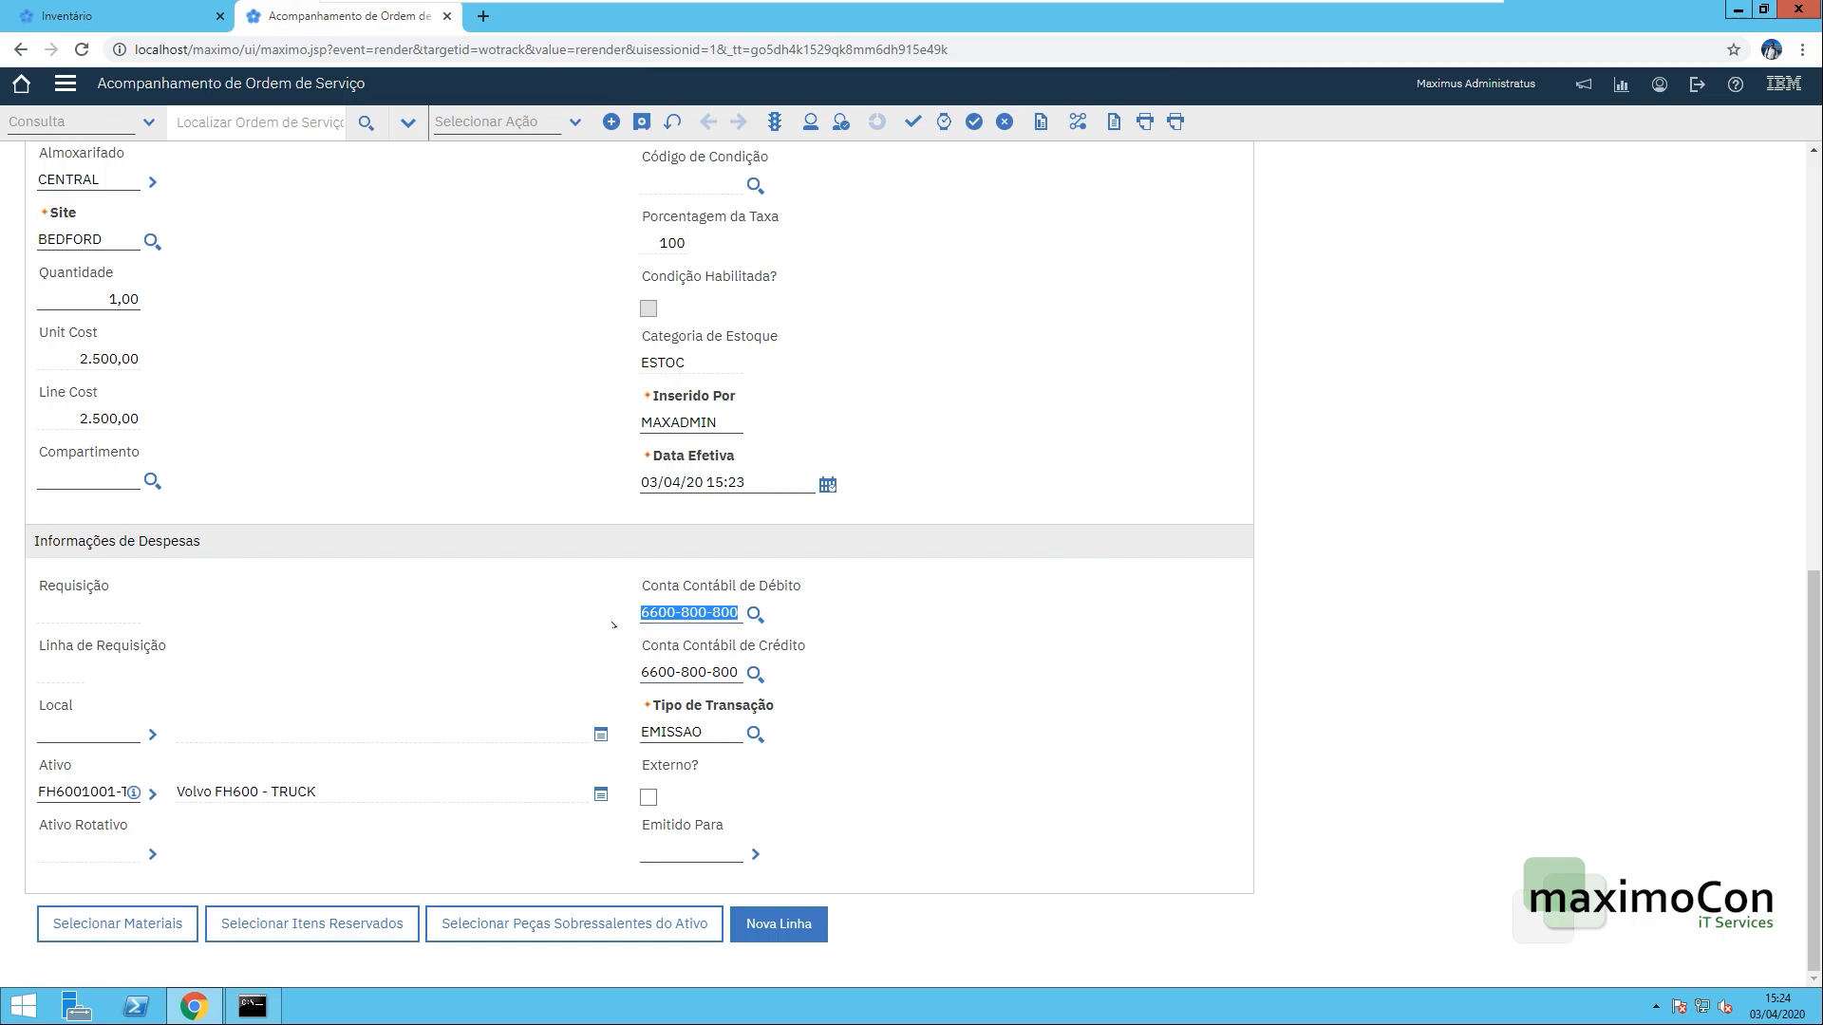
# - Review the CFVFH12-01 issue line's details and save the work order
pyautogui.click(378, 629)
pyautogui.scroll(4, 439, 646)
pyautogui.scroll(-4, 442, 646)
pyautogui.scroll(8, 444, 646)
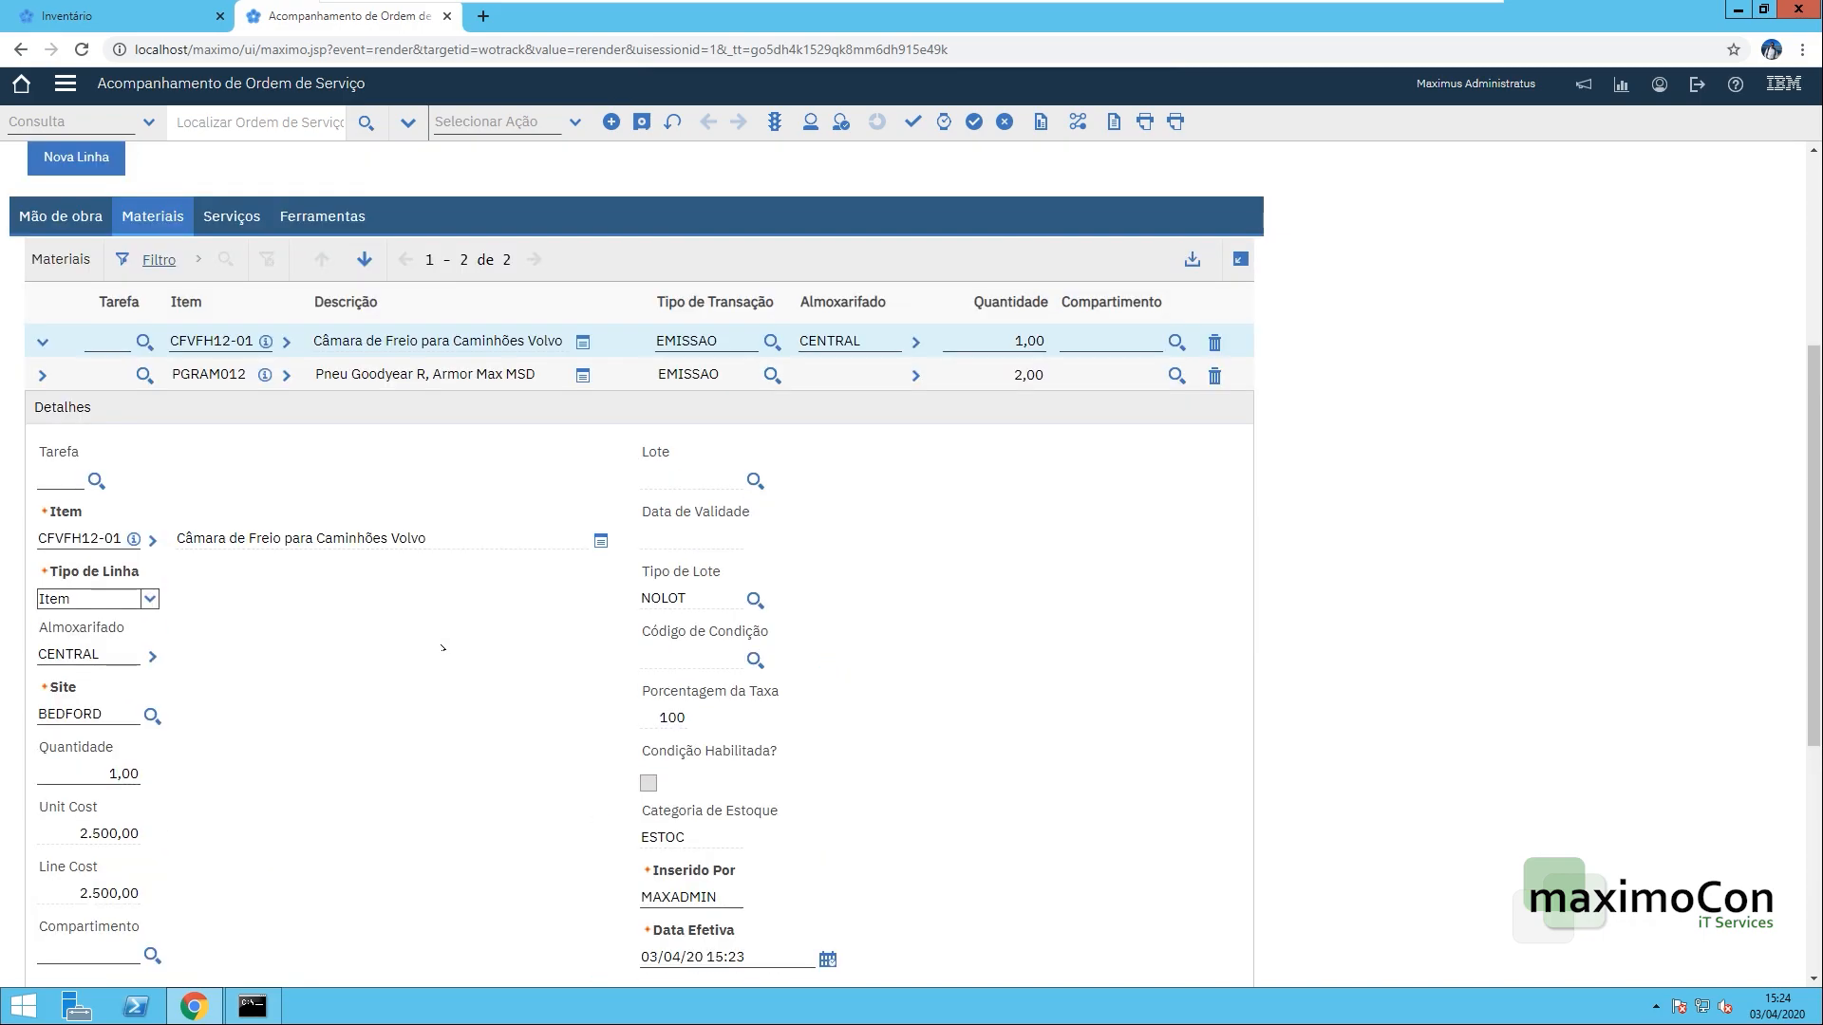
pyautogui.scroll(-8, 550, 423)
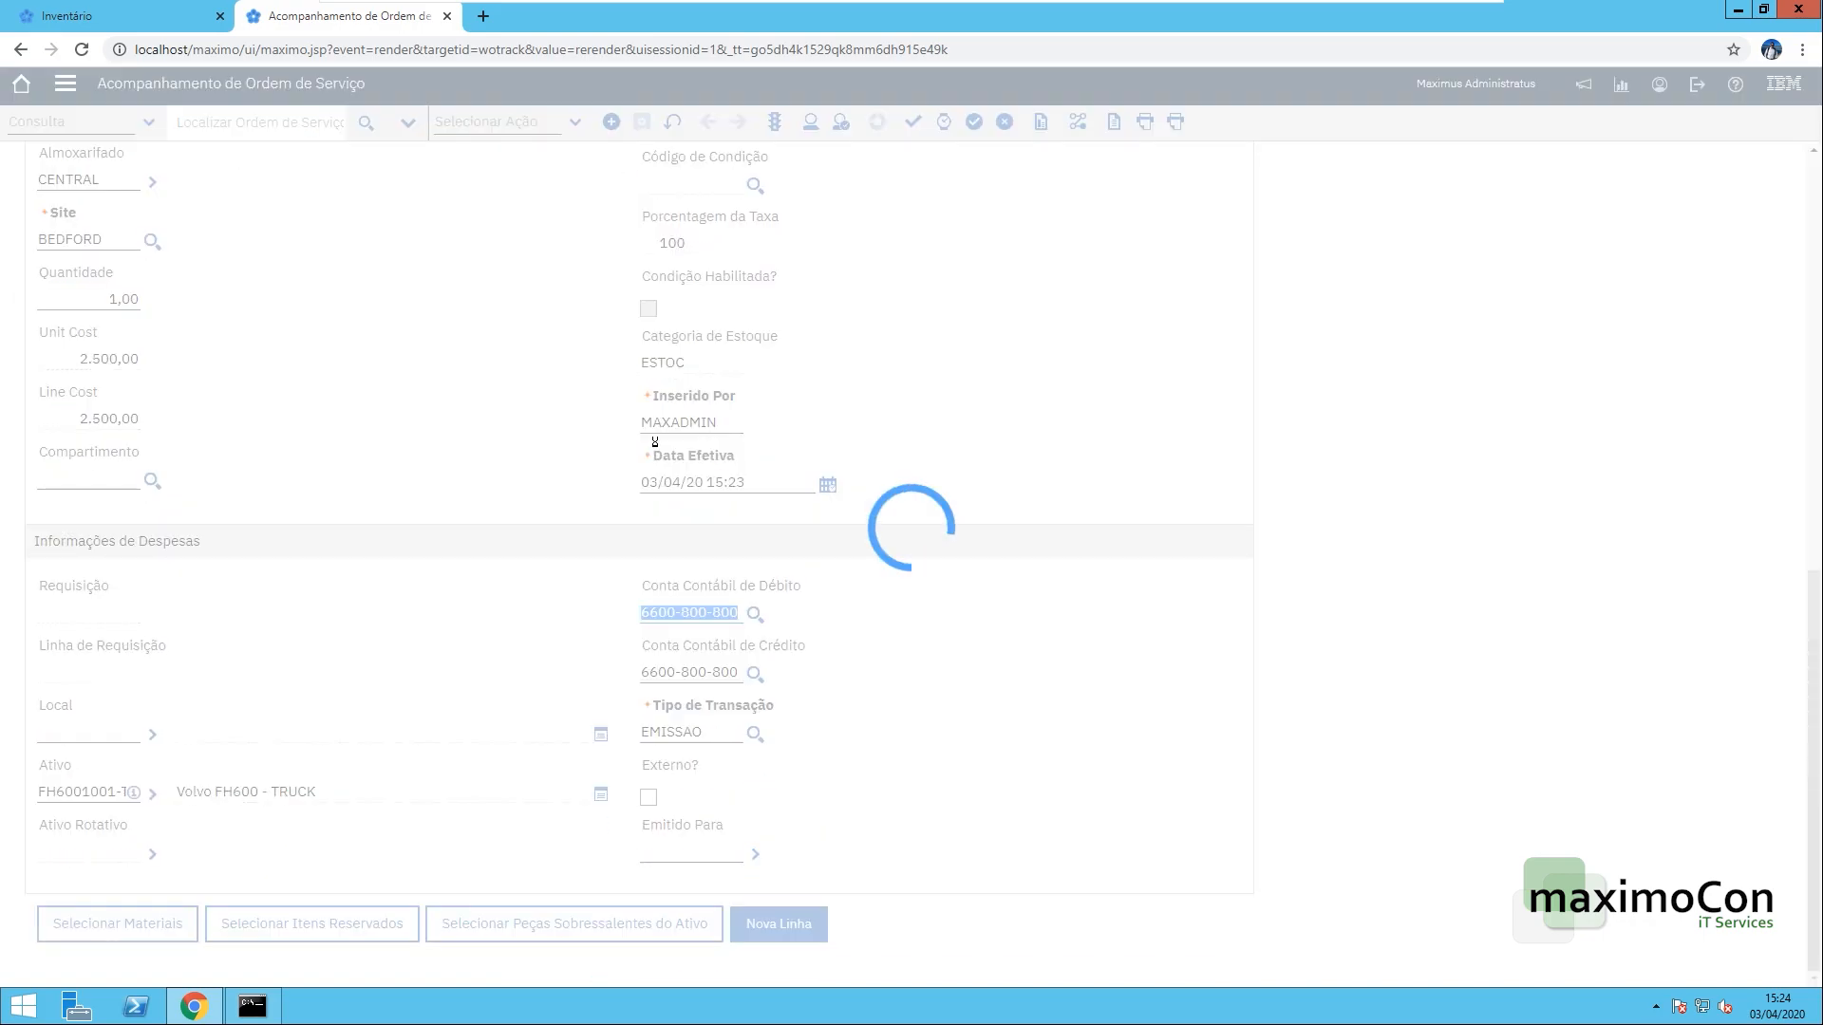
pyautogui.scroll(5, 460, 461)
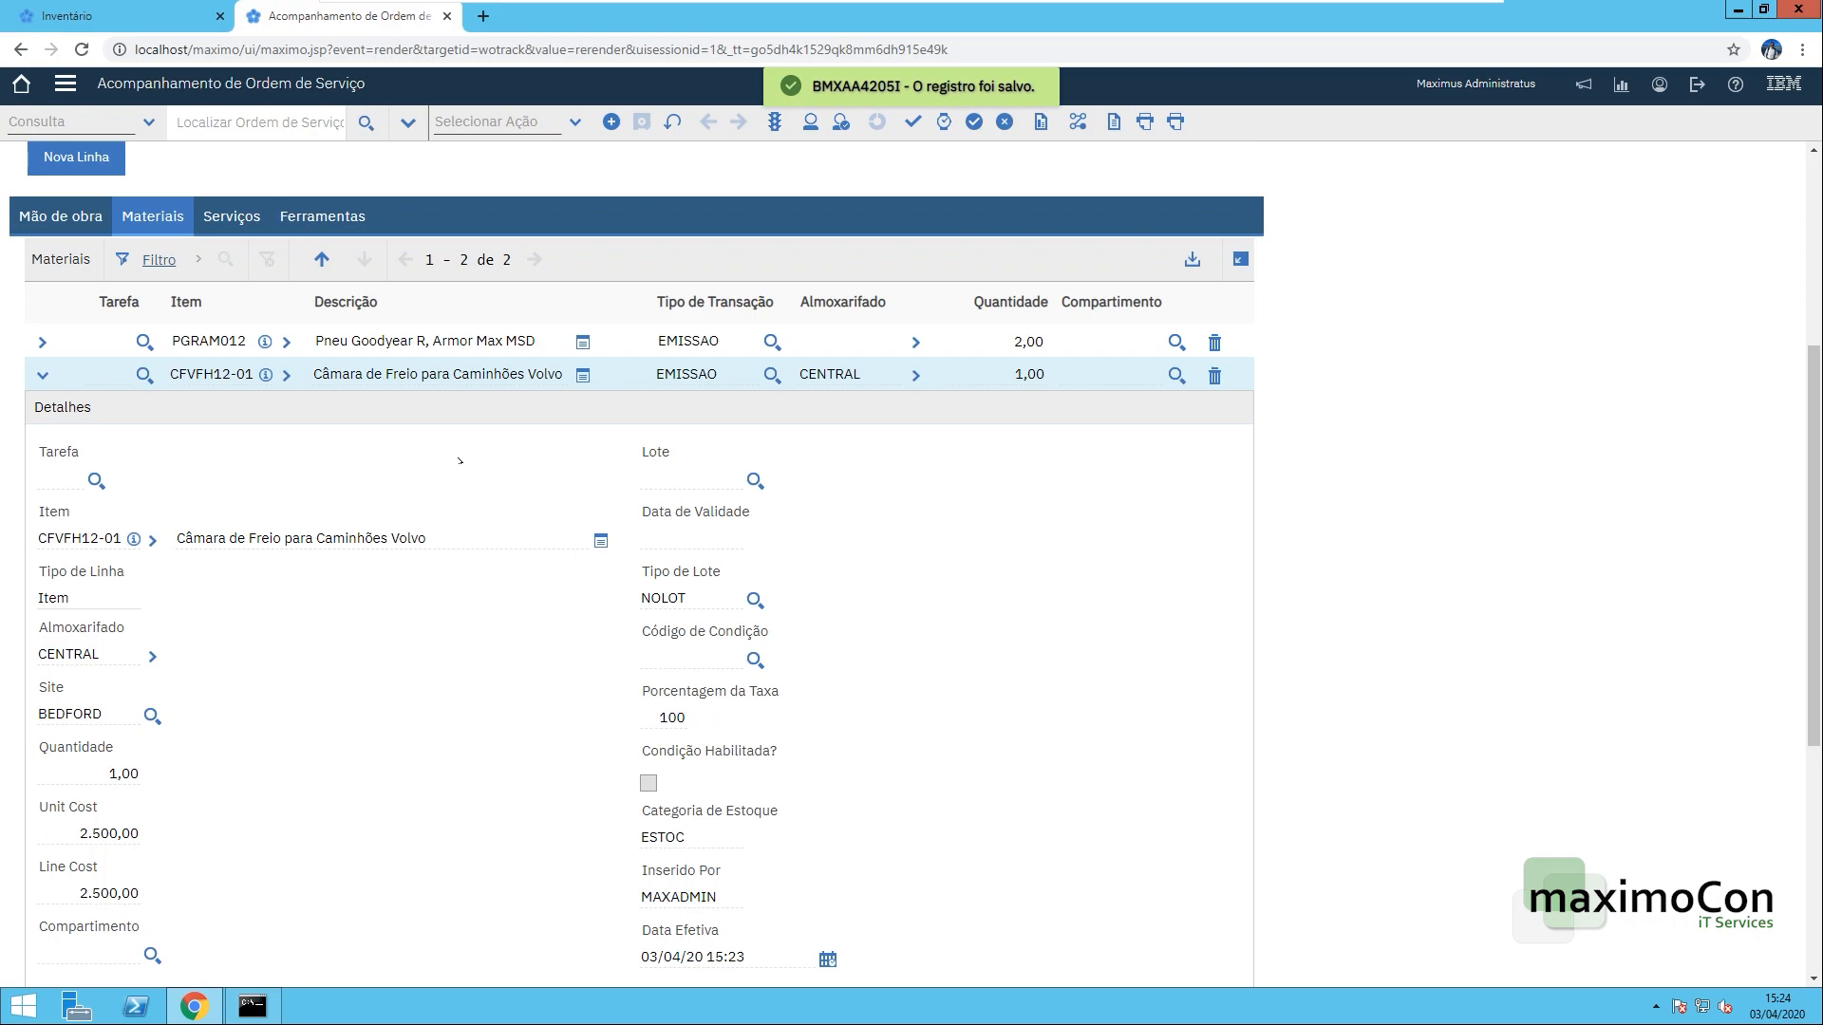
# - Collapse the CFVFH12-01 line, search for that item again in Inventário, and review its refreshed balances and costs
pyautogui.click(43, 376)
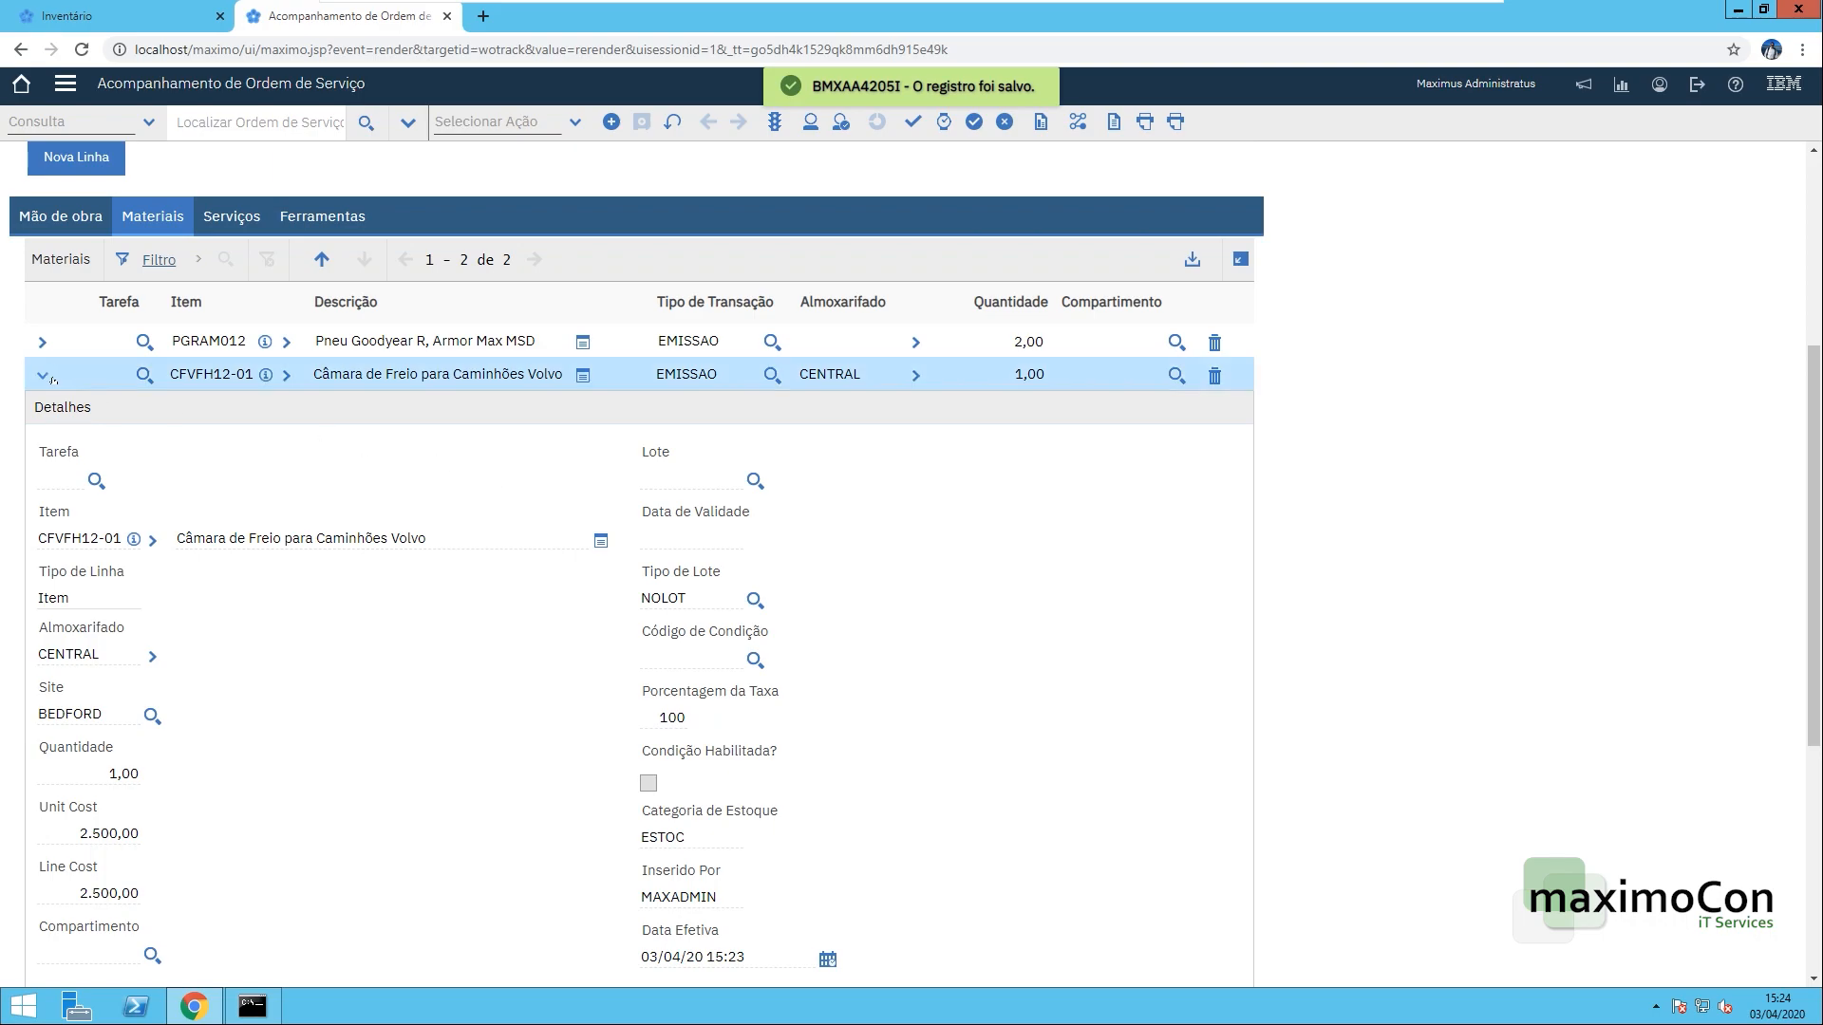
pyautogui.click(114, 17)
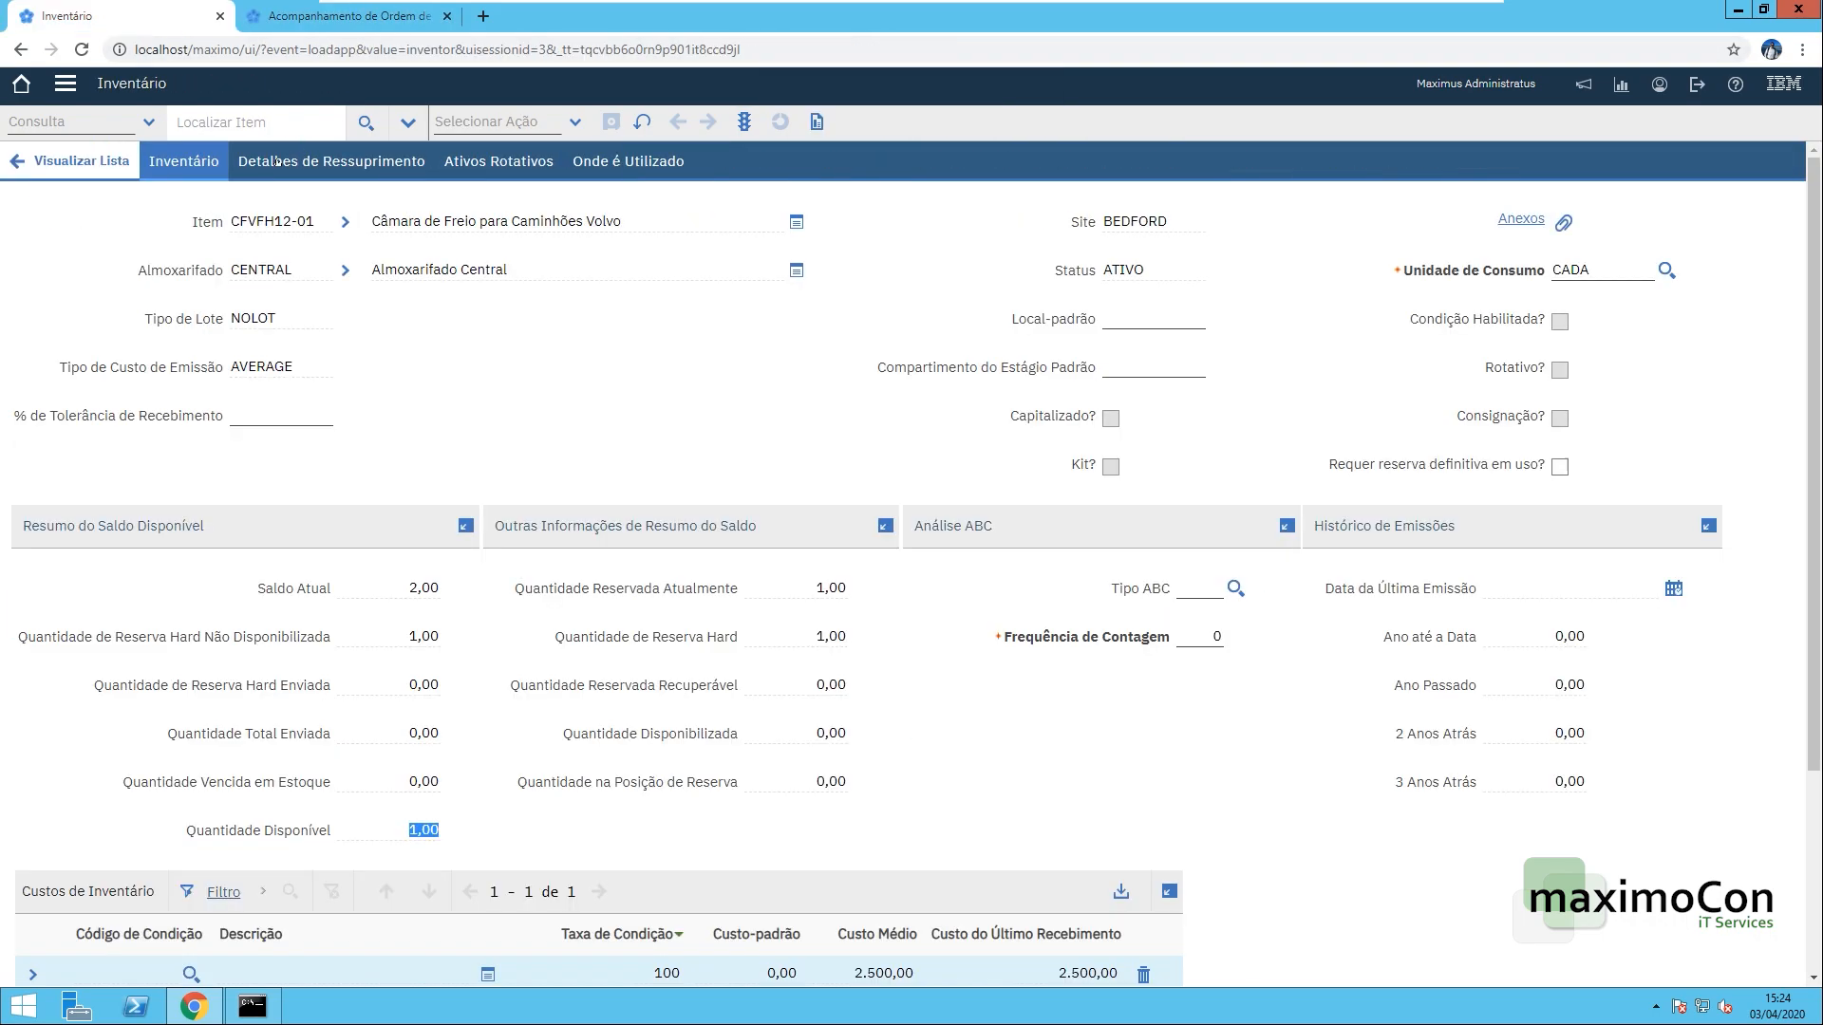
pyautogui.click(261, 224)
pyautogui.hotkey('ctrl', 'c')
pyautogui.click(242, 122)
pyautogui.hotkey('ctrl', 'v')
pyautogui.press('Return')
pyautogui.click(427, 588)
pyautogui.scroll(-2, 629, 490)
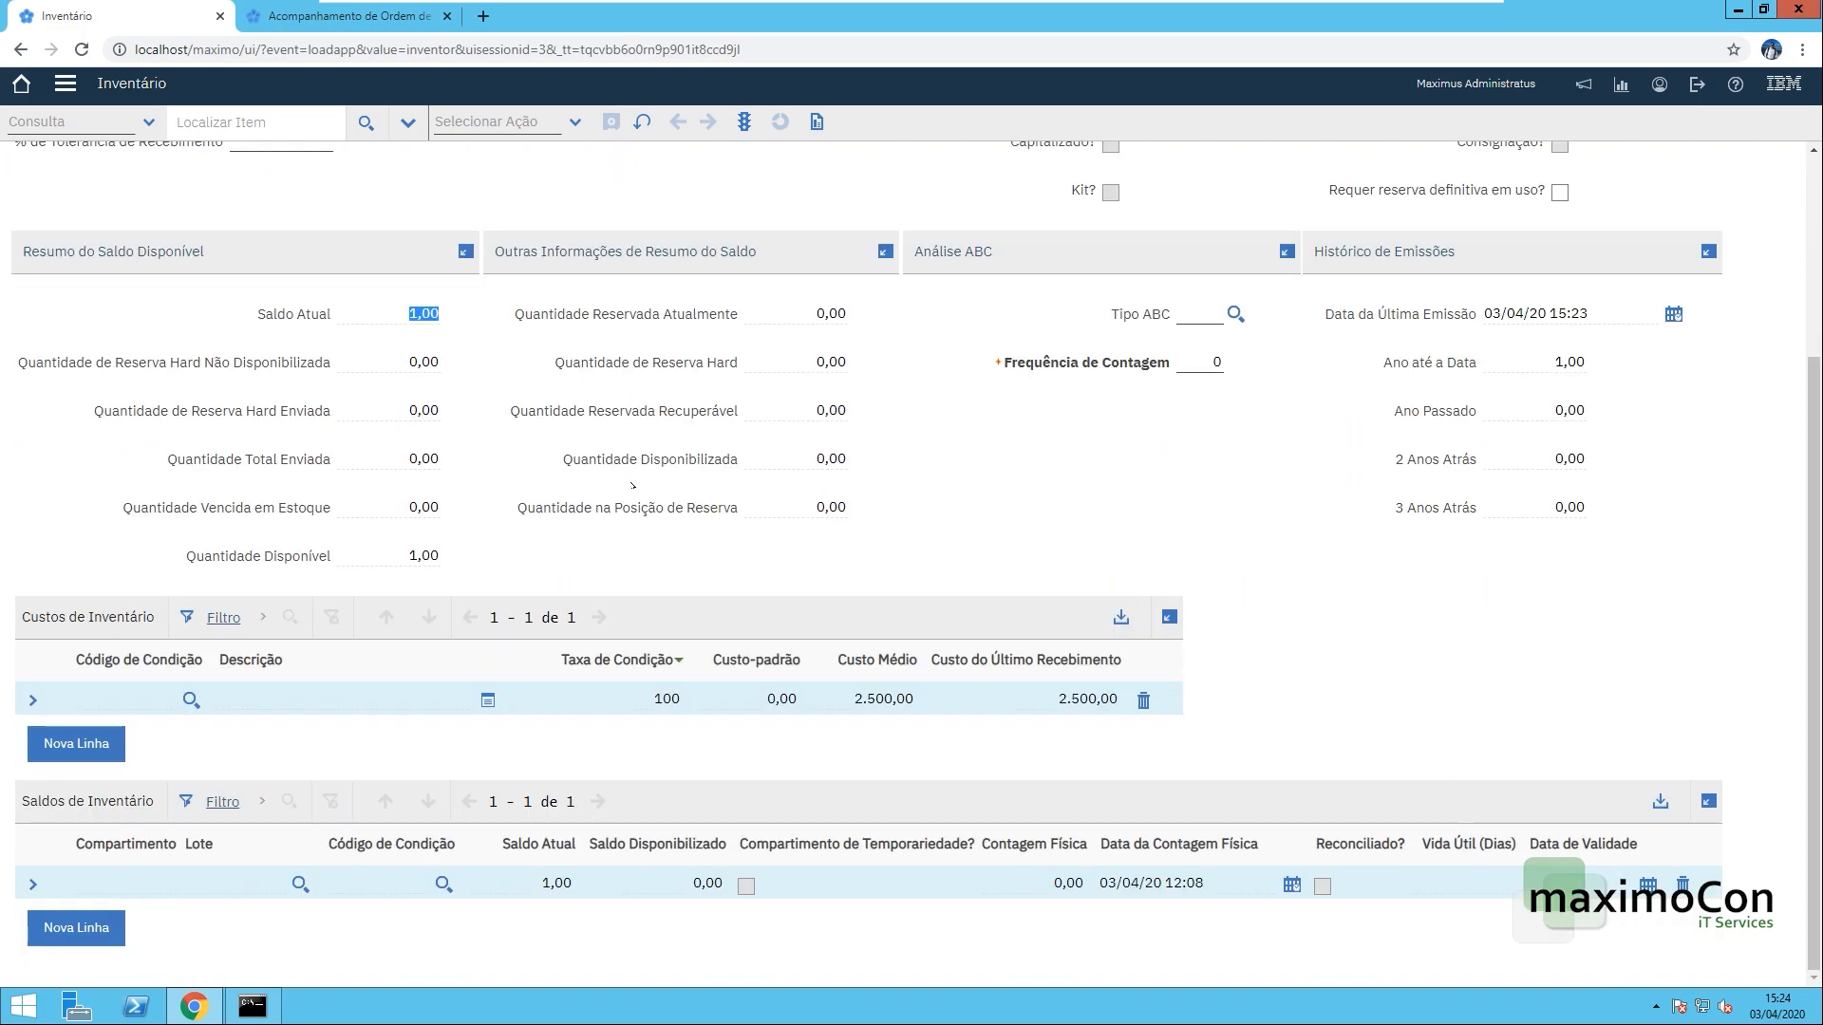
# - View CFVFH12-01's inventory transactions, examining its receipts and the details of the issue to work order 1377
pyautogui.scroll(2, 628, 490)
pyautogui.click(549, 125)
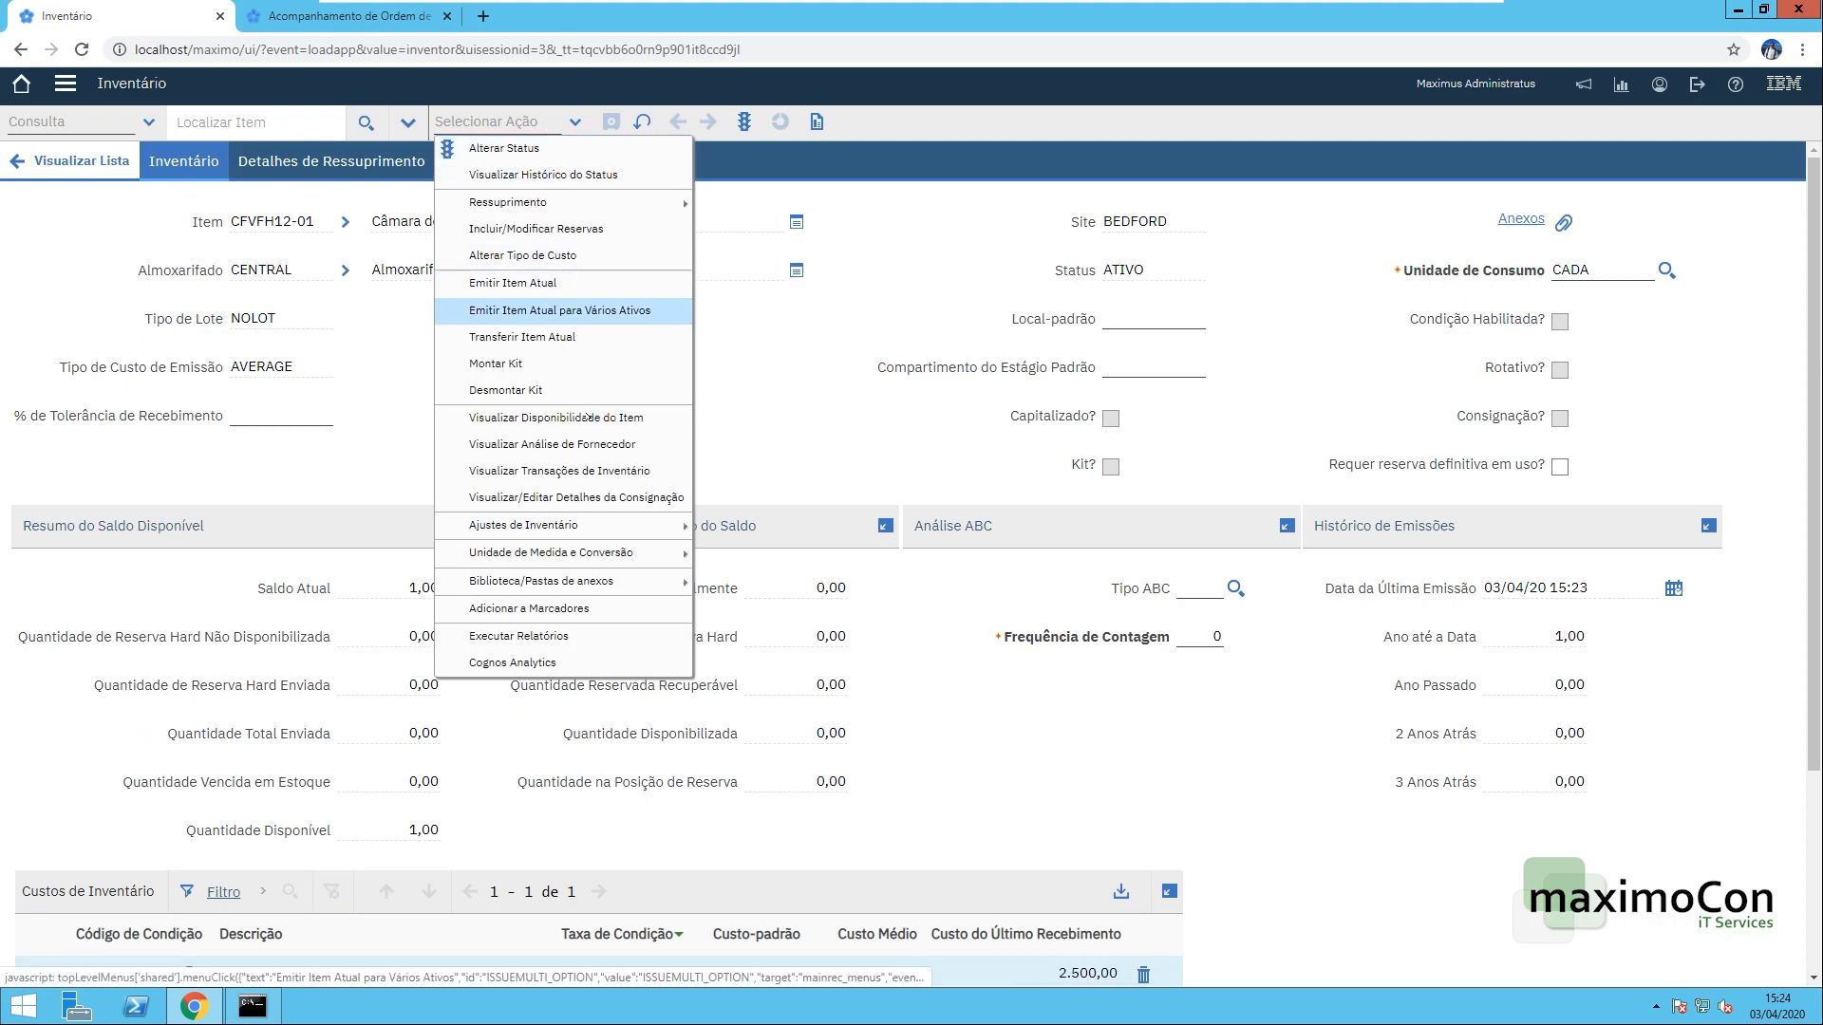
pyautogui.click(566, 471)
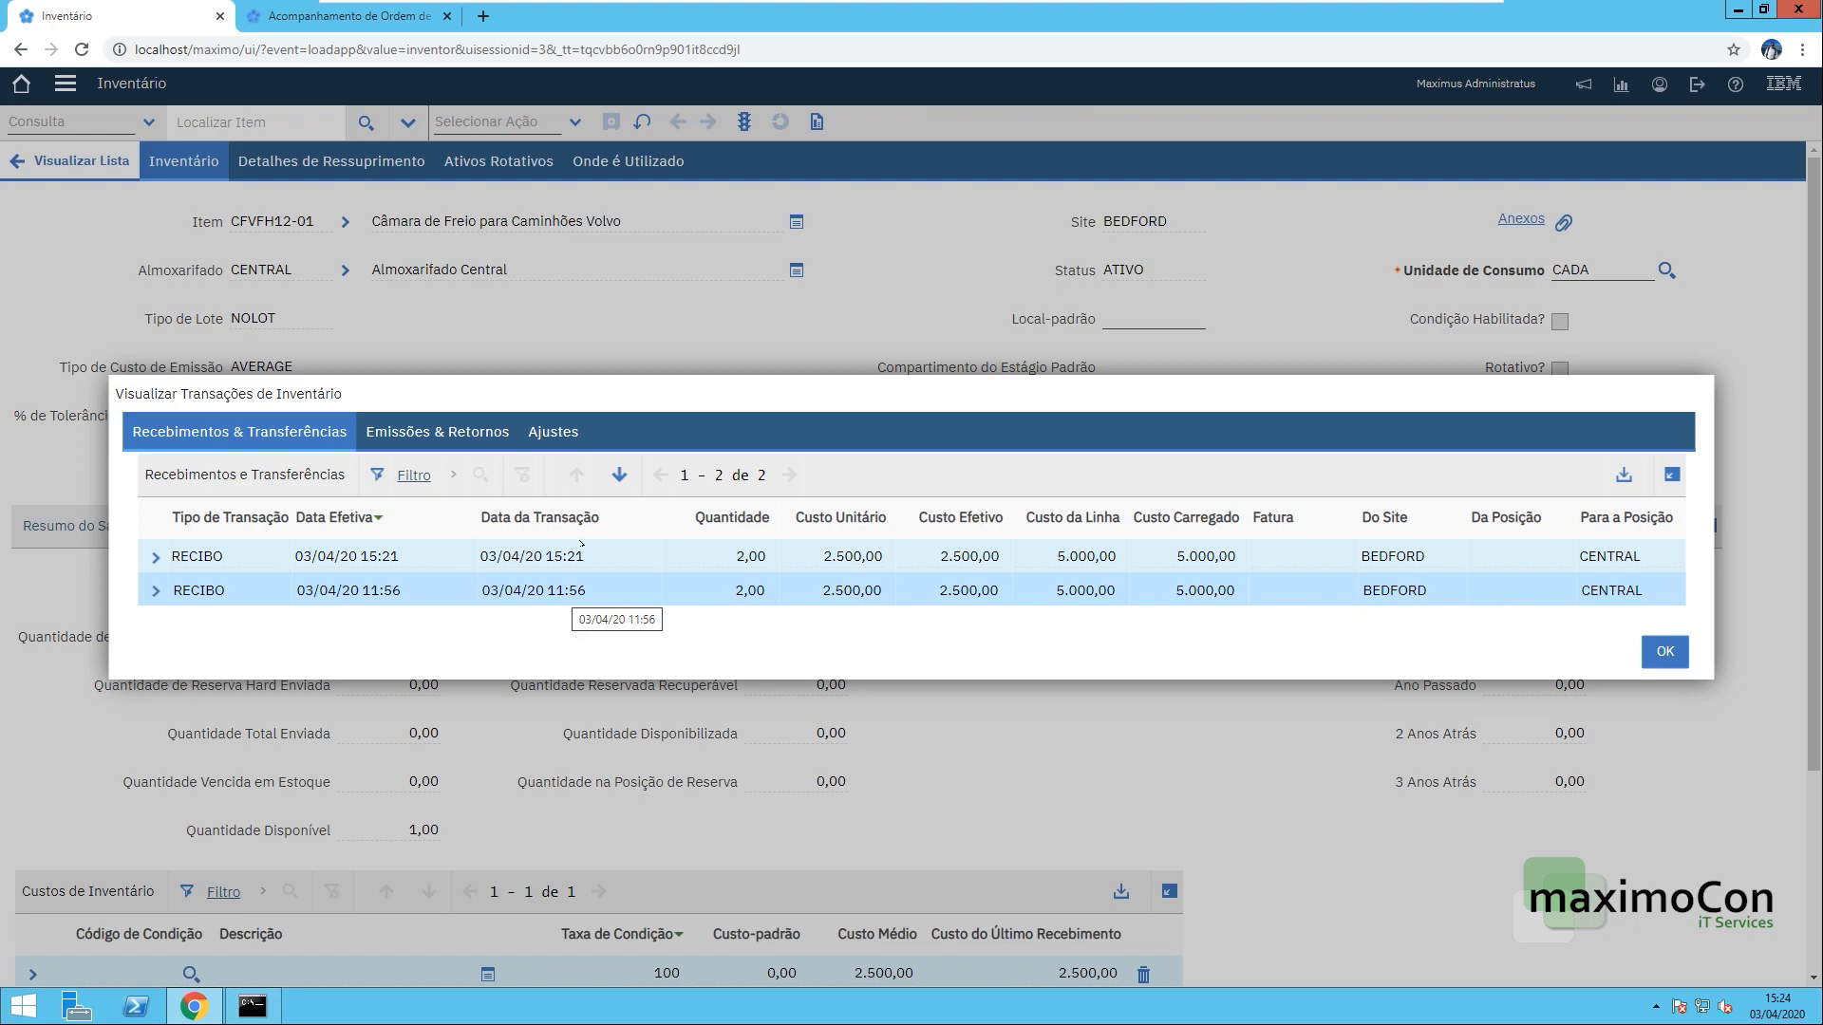
pyautogui.click(437, 432)
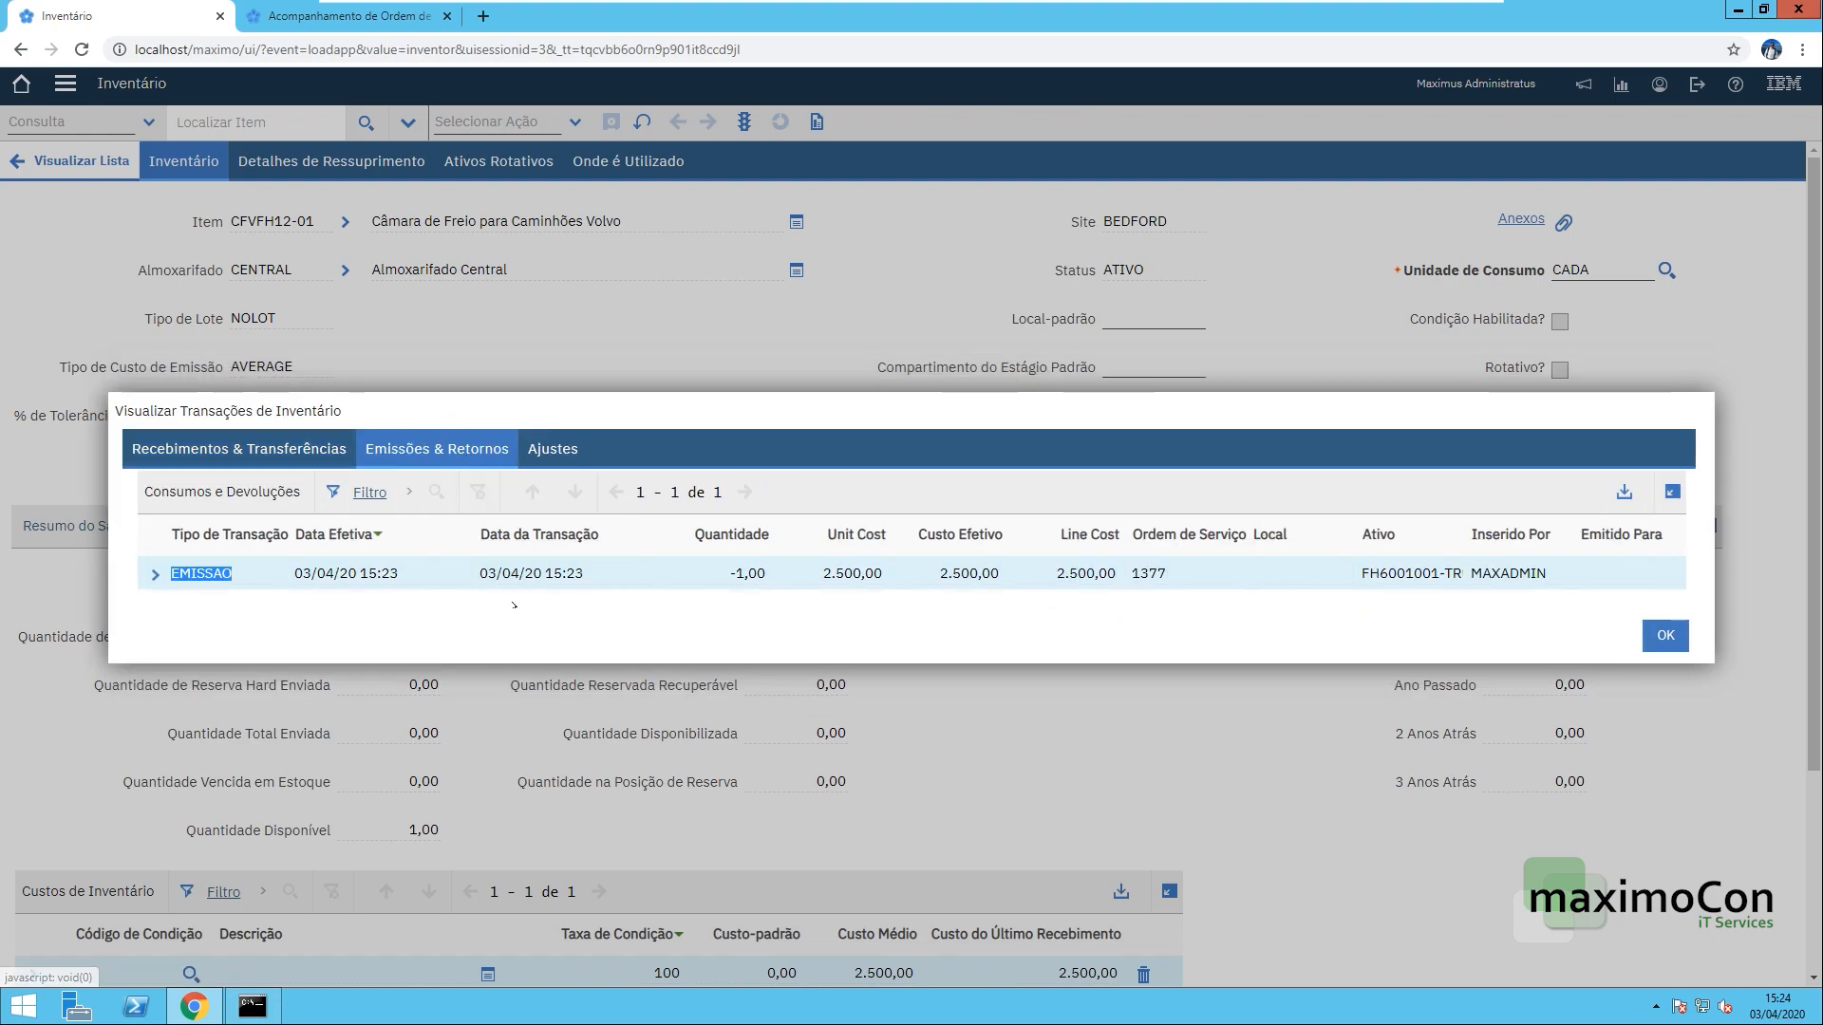
pyautogui.click(1170, 573)
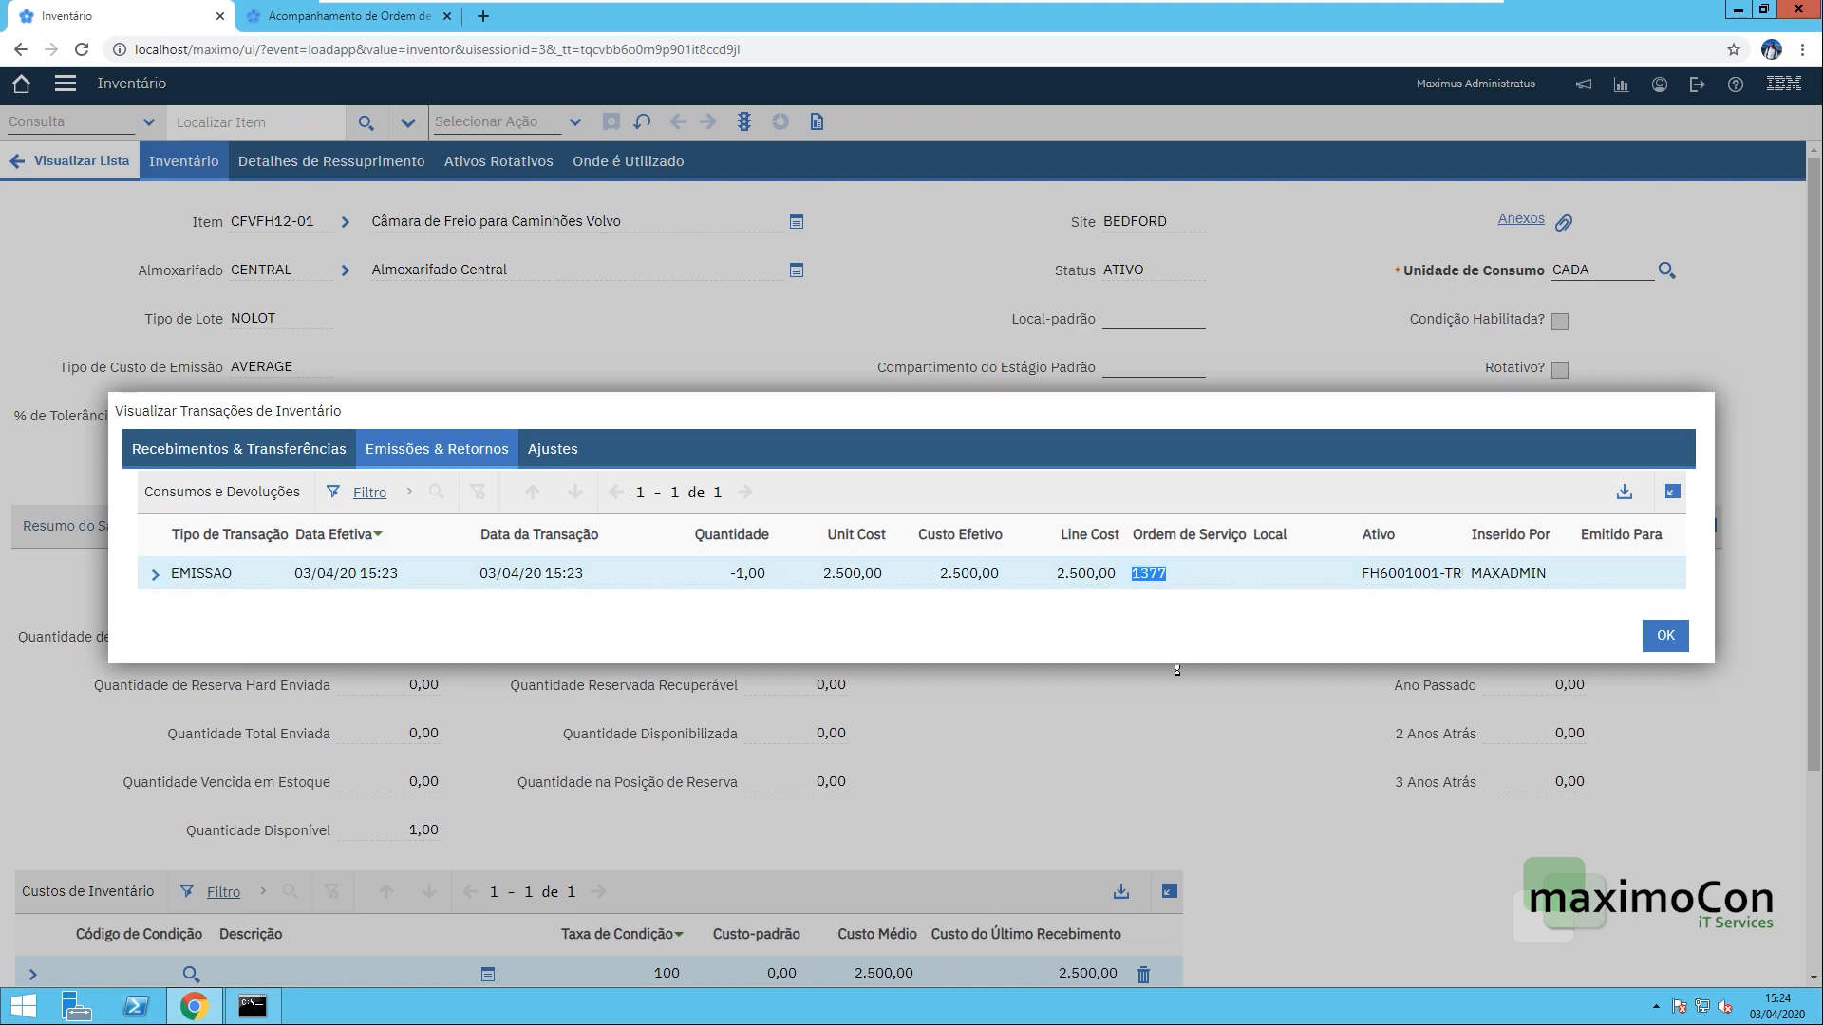
pyautogui.click(155, 574)
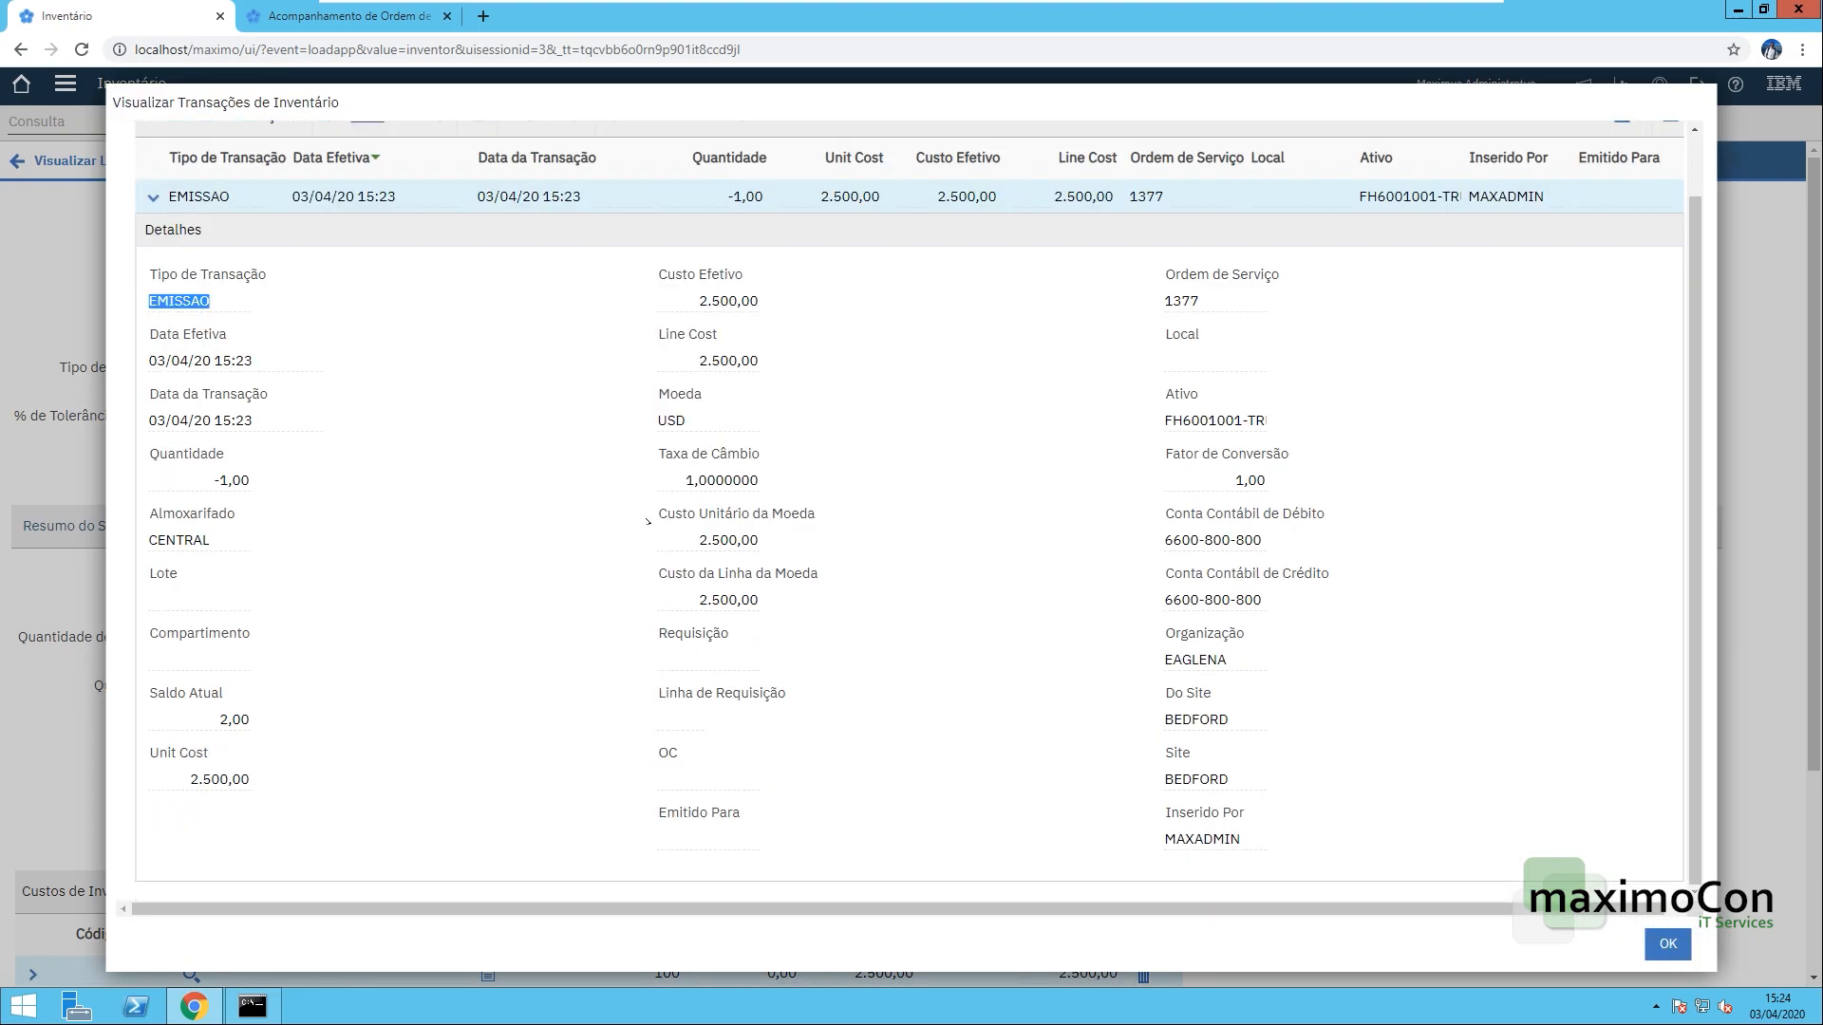
pyautogui.scroll(1, 499, 503)
pyautogui.click(154, 268)
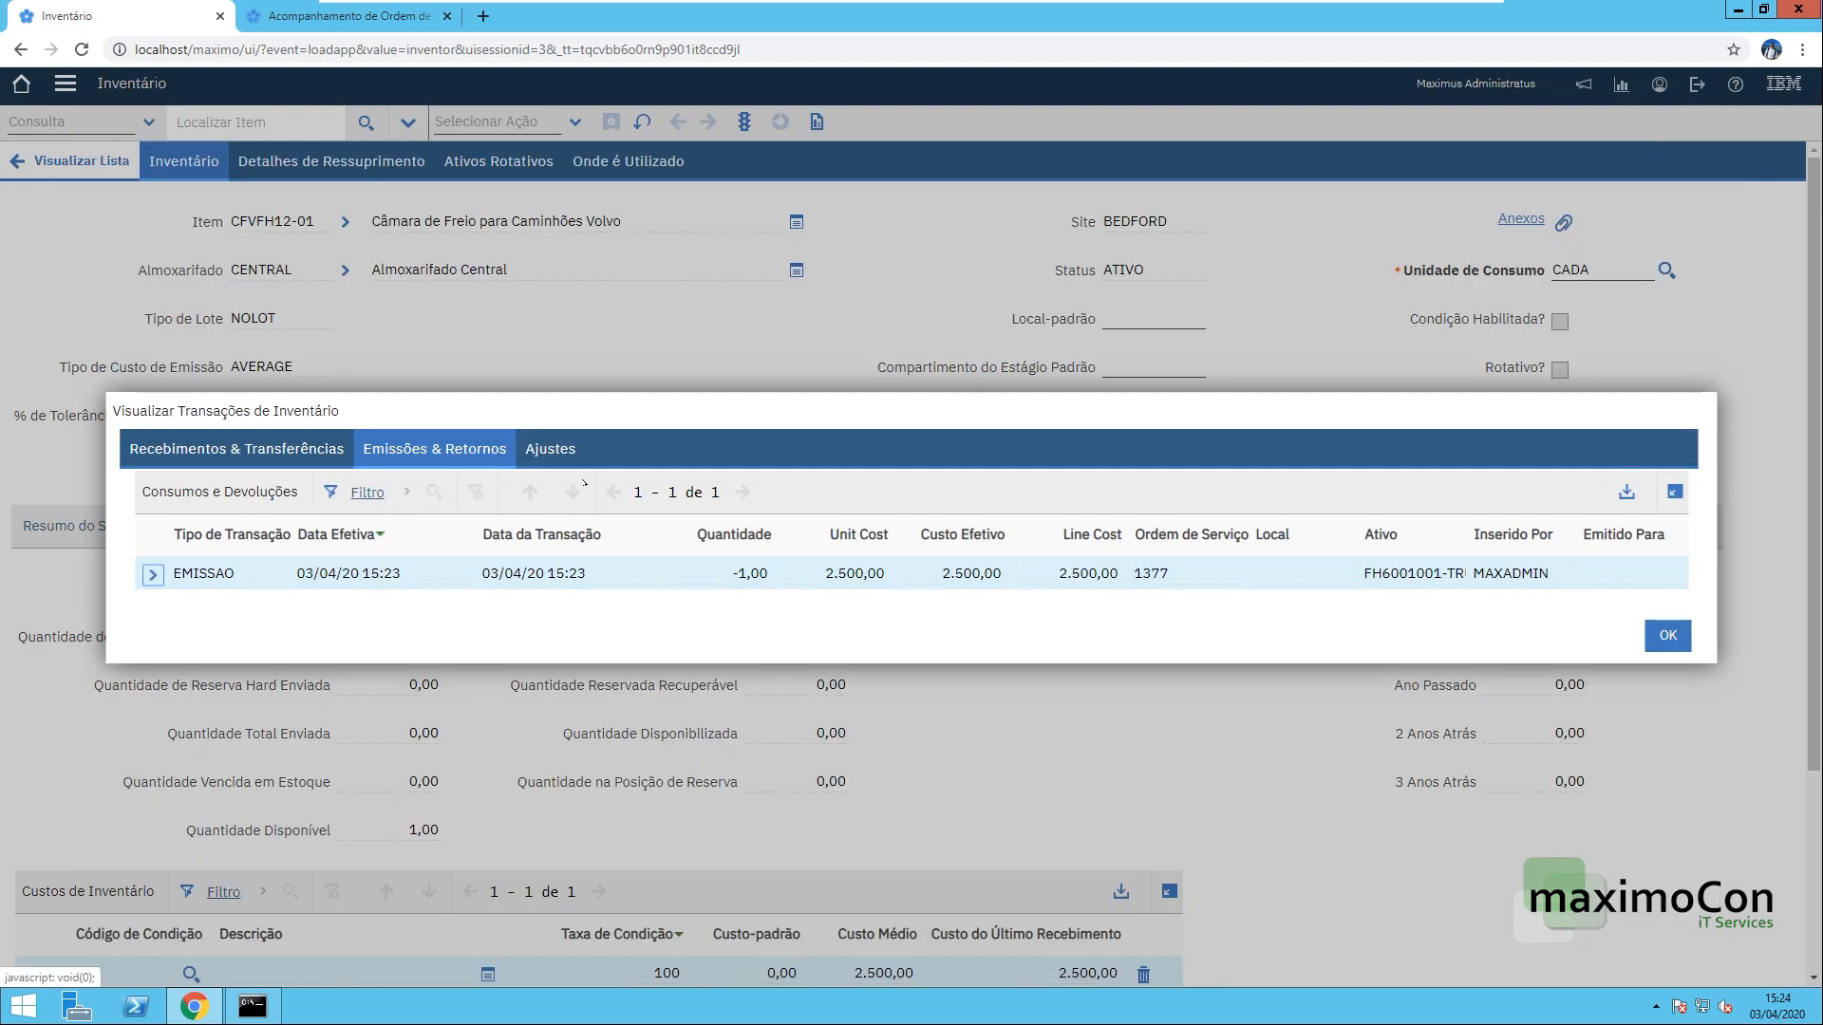
pyautogui.click(1668, 635)
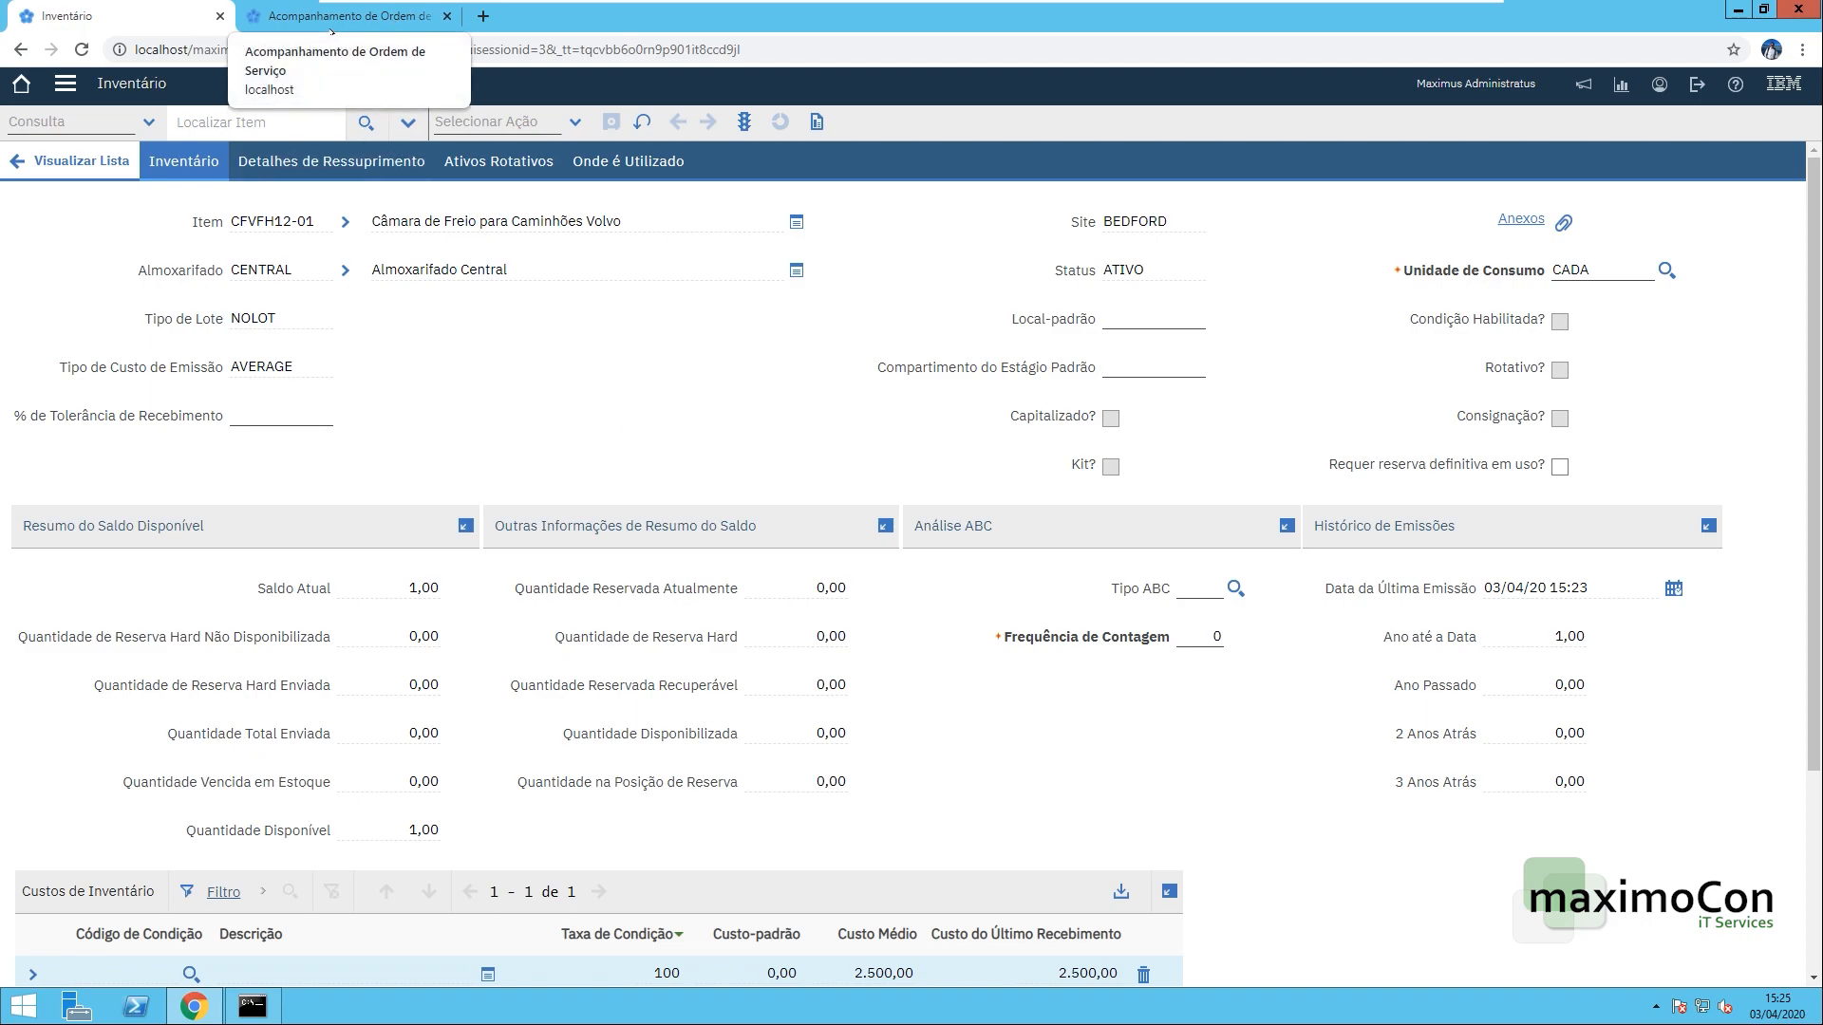
# - Return to work order 1377 and view its estimated and actual costs
pyautogui.click(370, 13)
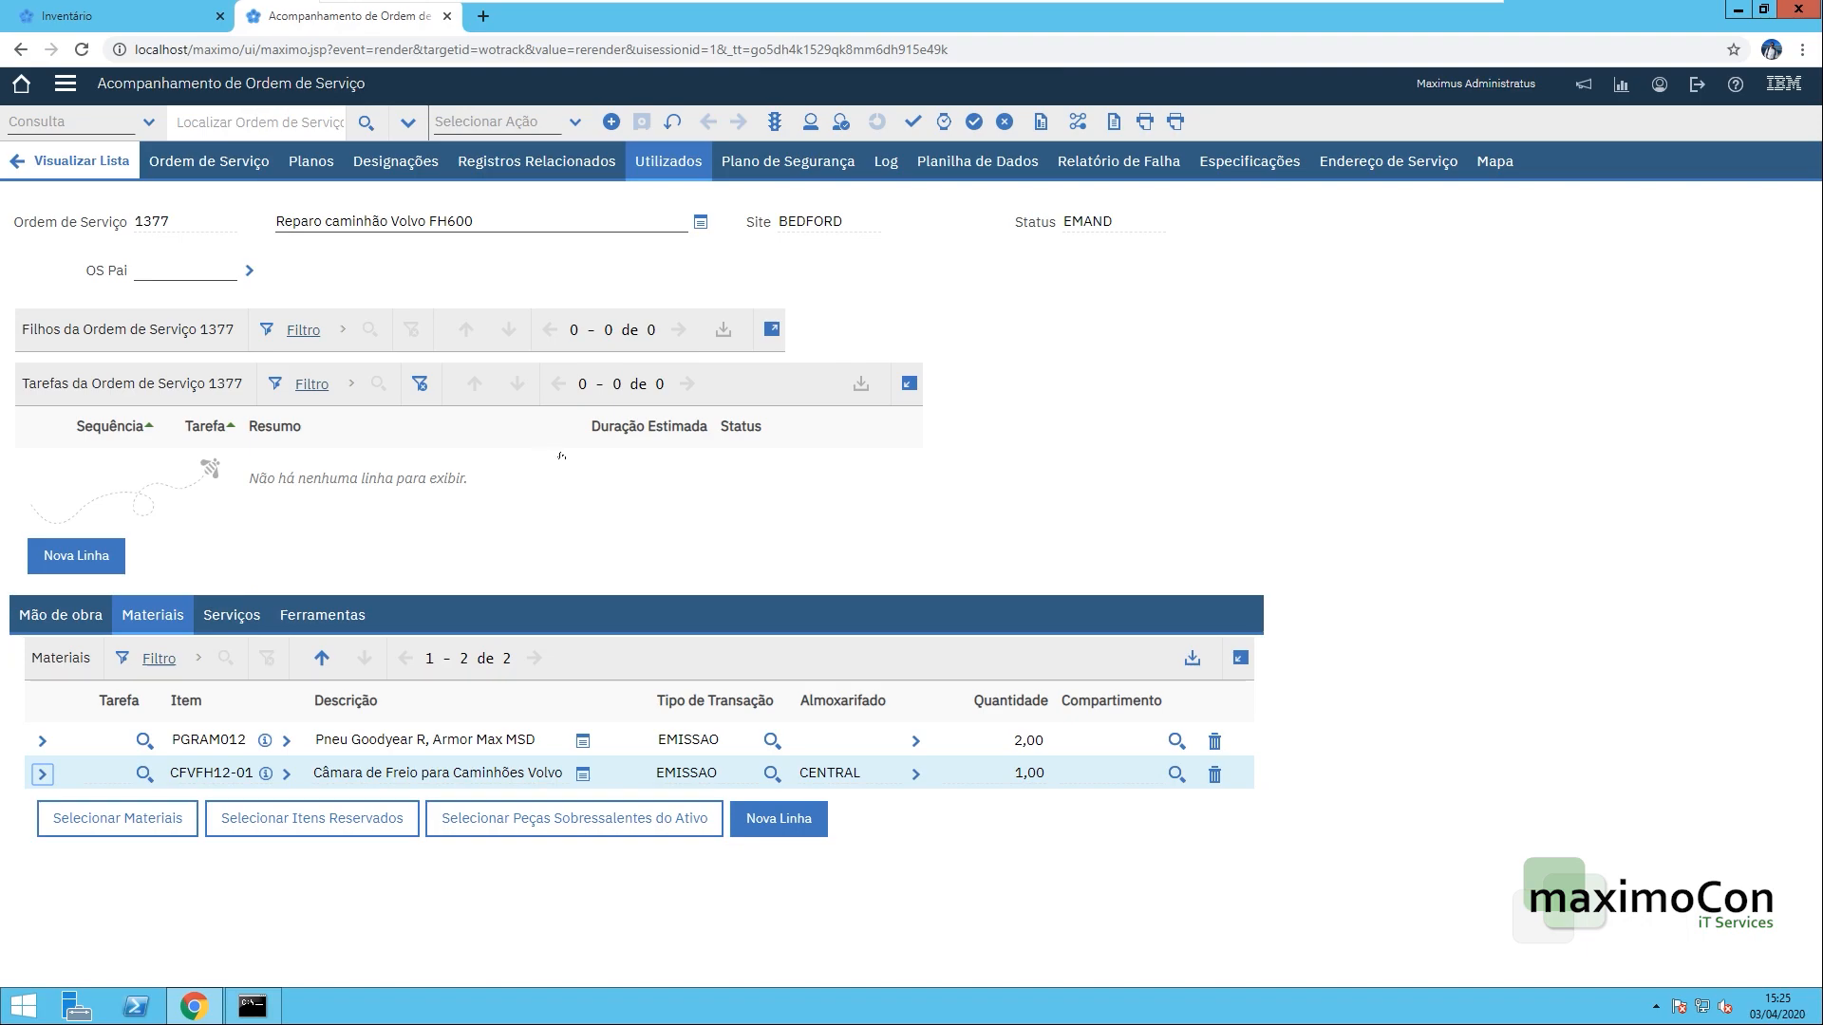
pyautogui.click(575, 122)
pyautogui.moveTo(527, 289)
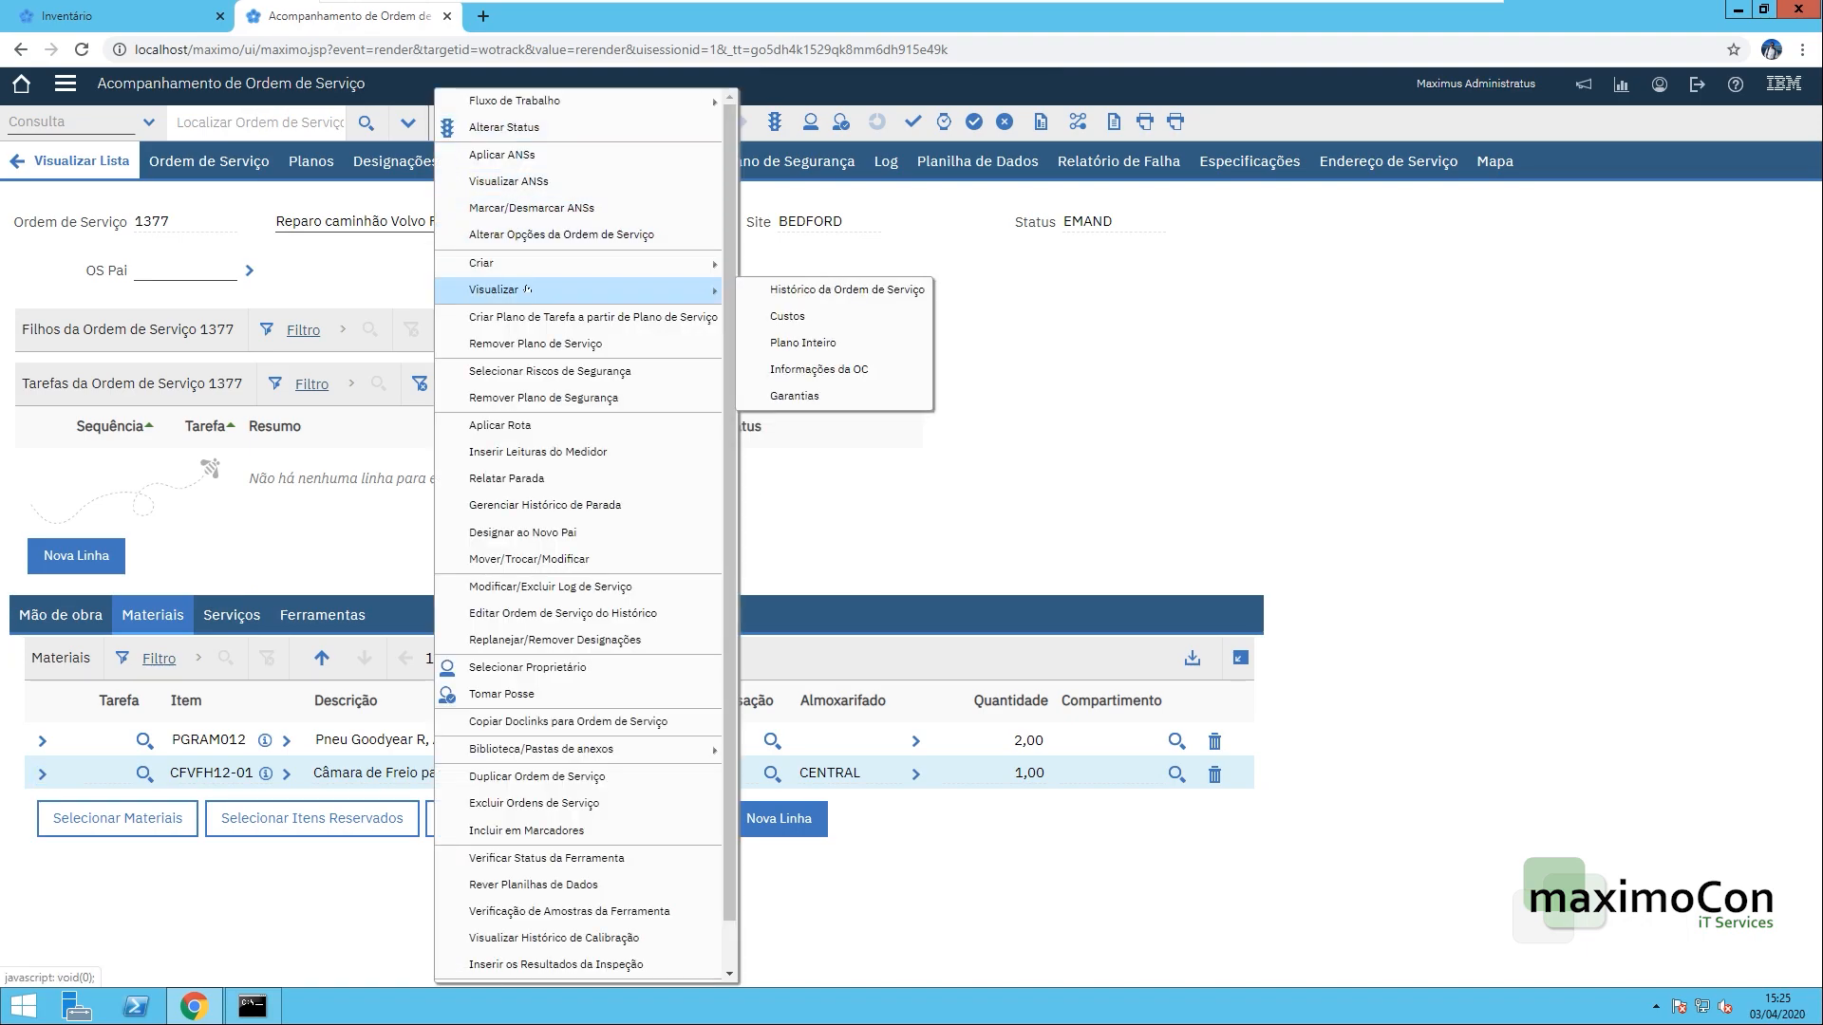
pyautogui.click(794, 317)
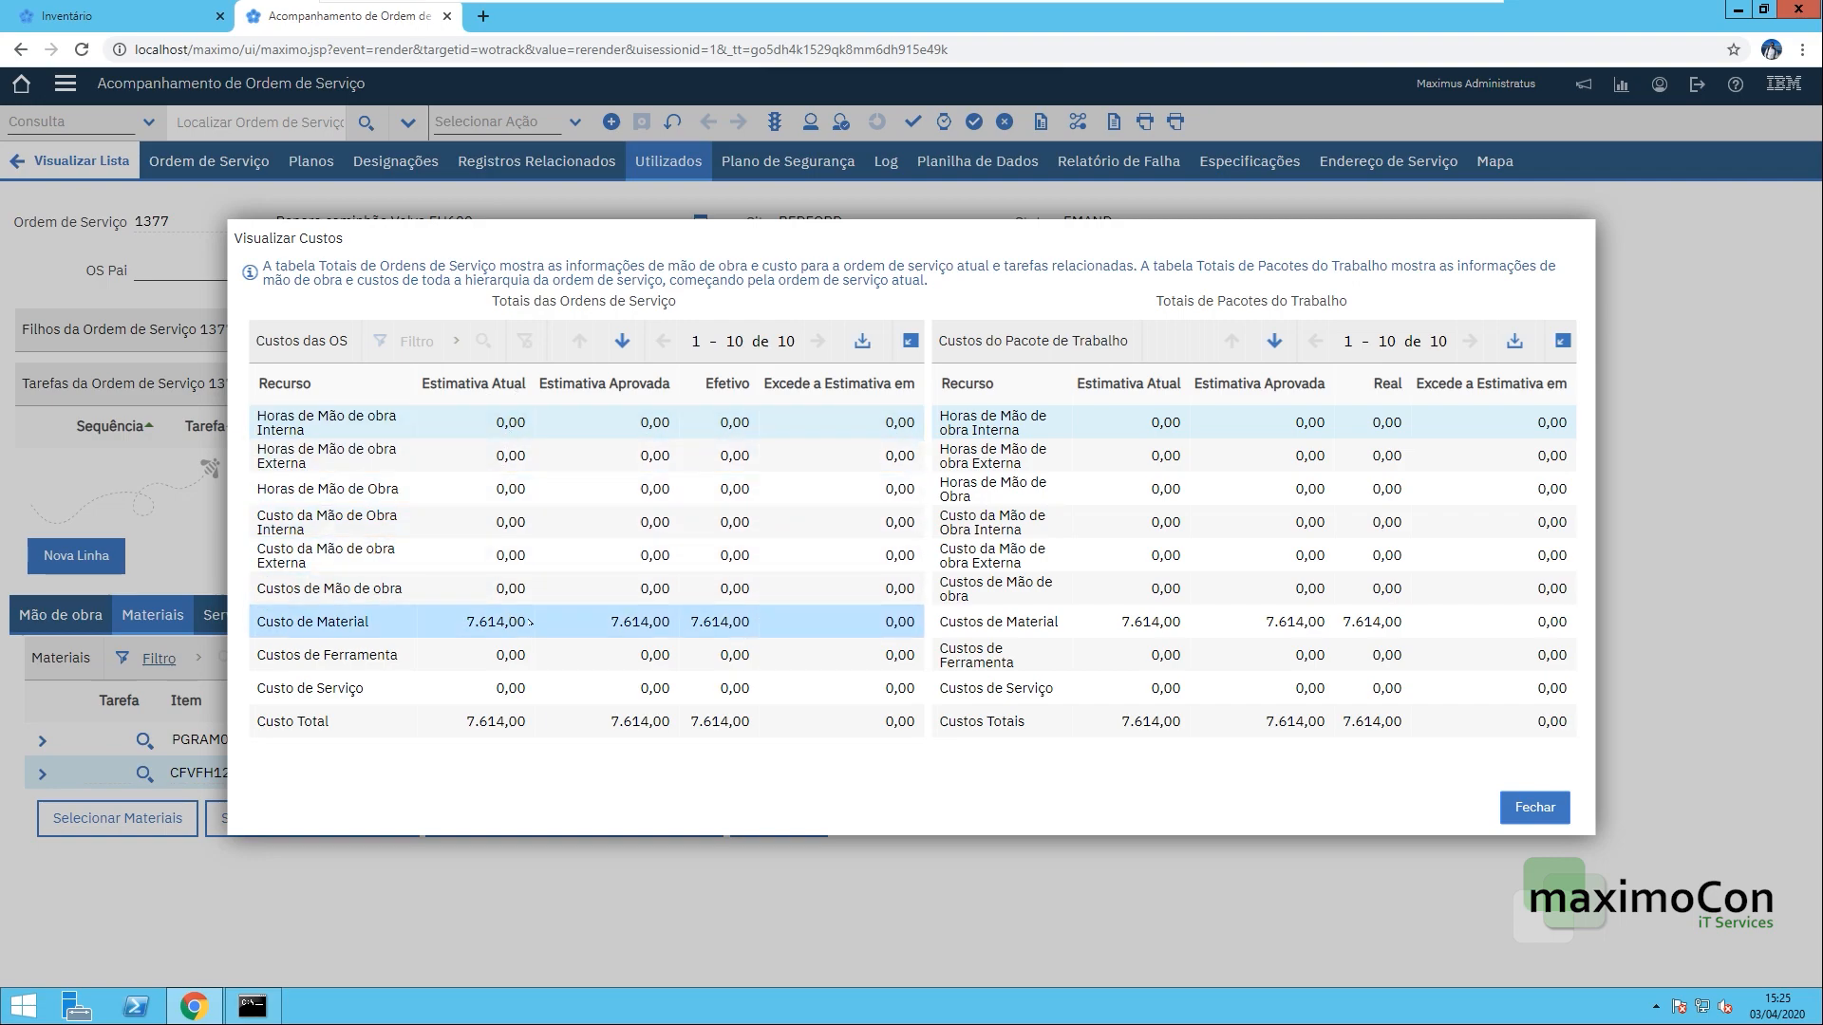
pyautogui.click(1536, 808)
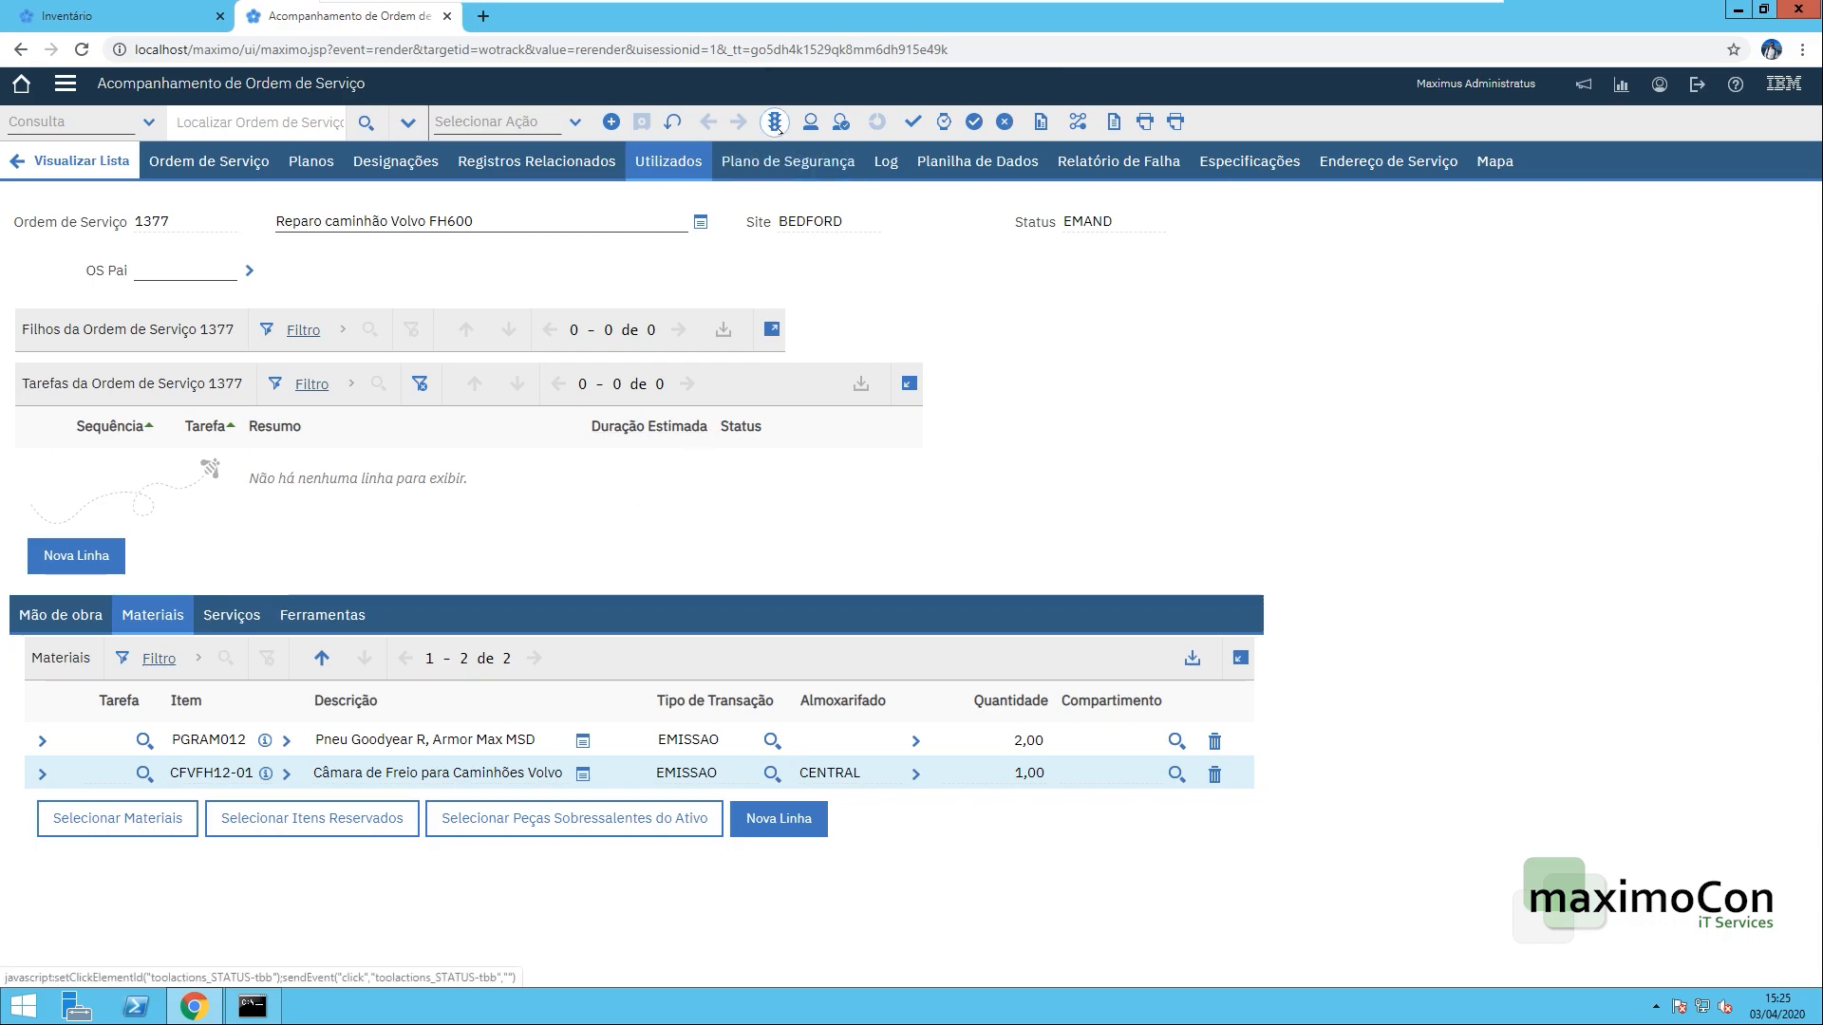
# - Check the availability and reservations of item CFVFH12-01 from its line in the work order's actual materials
pyautogui.click(287, 774)
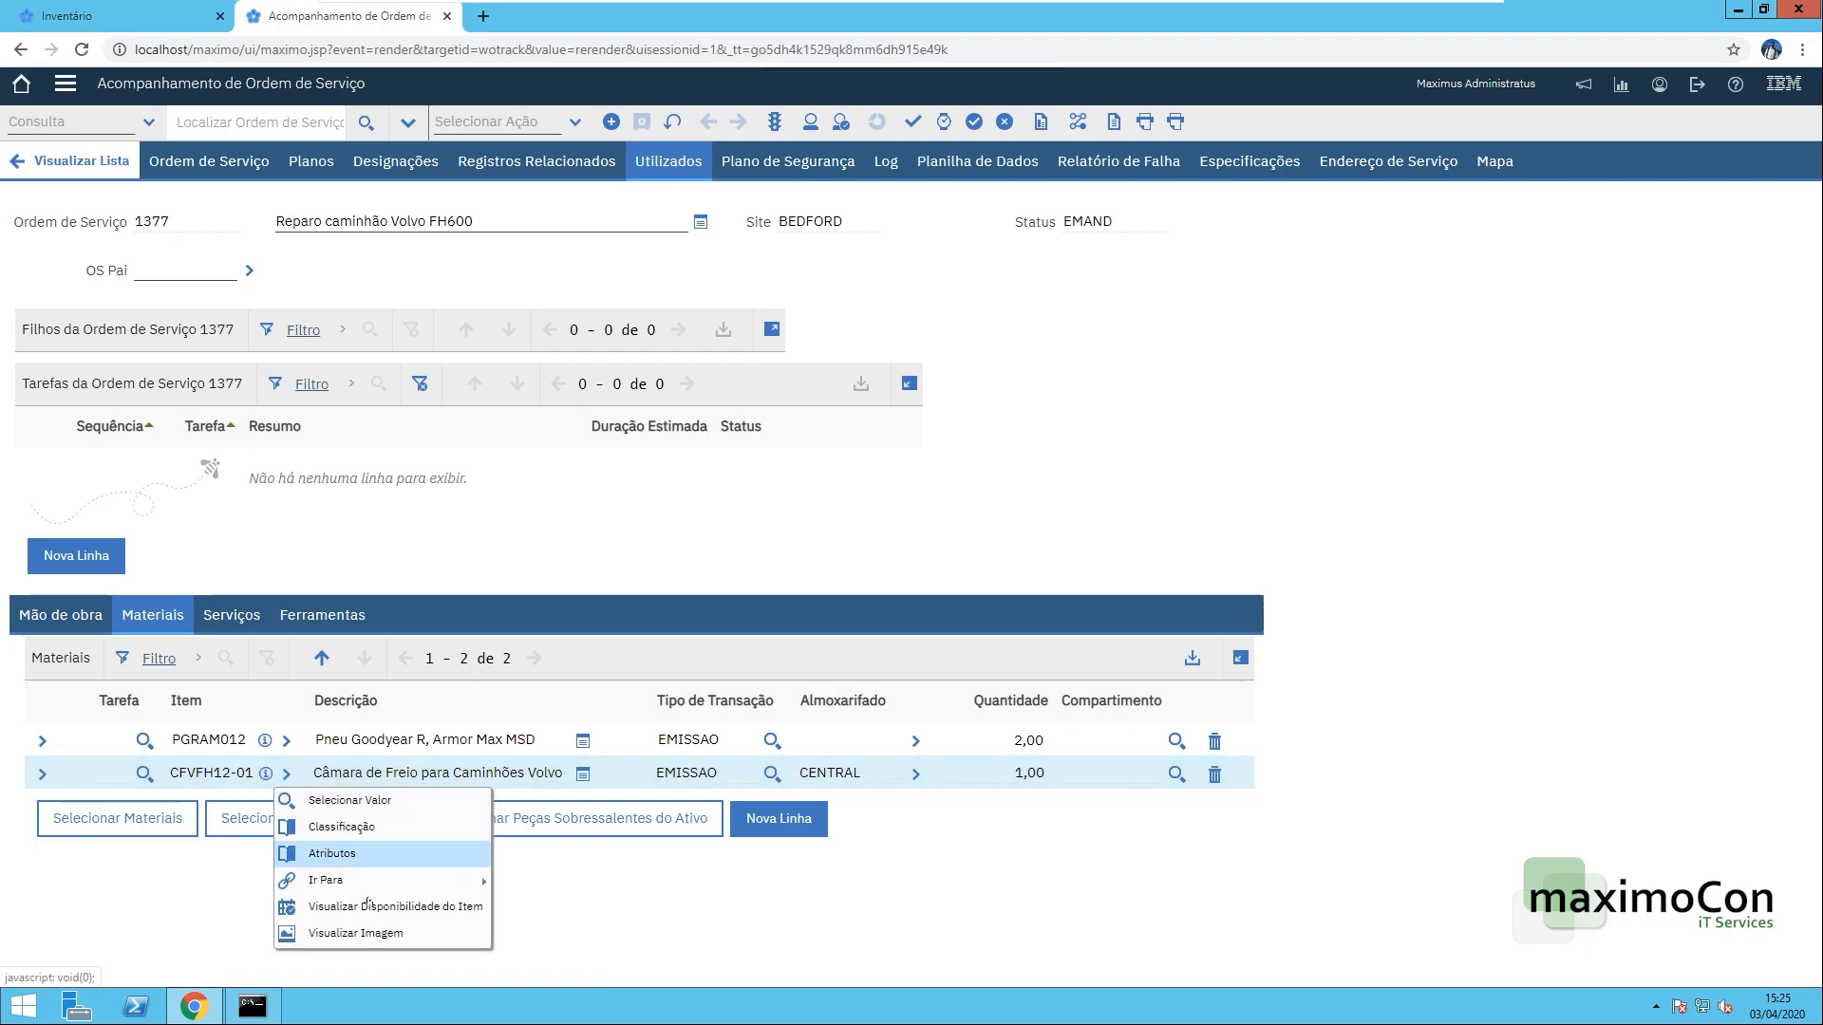
pyautogui.click(361, 909)
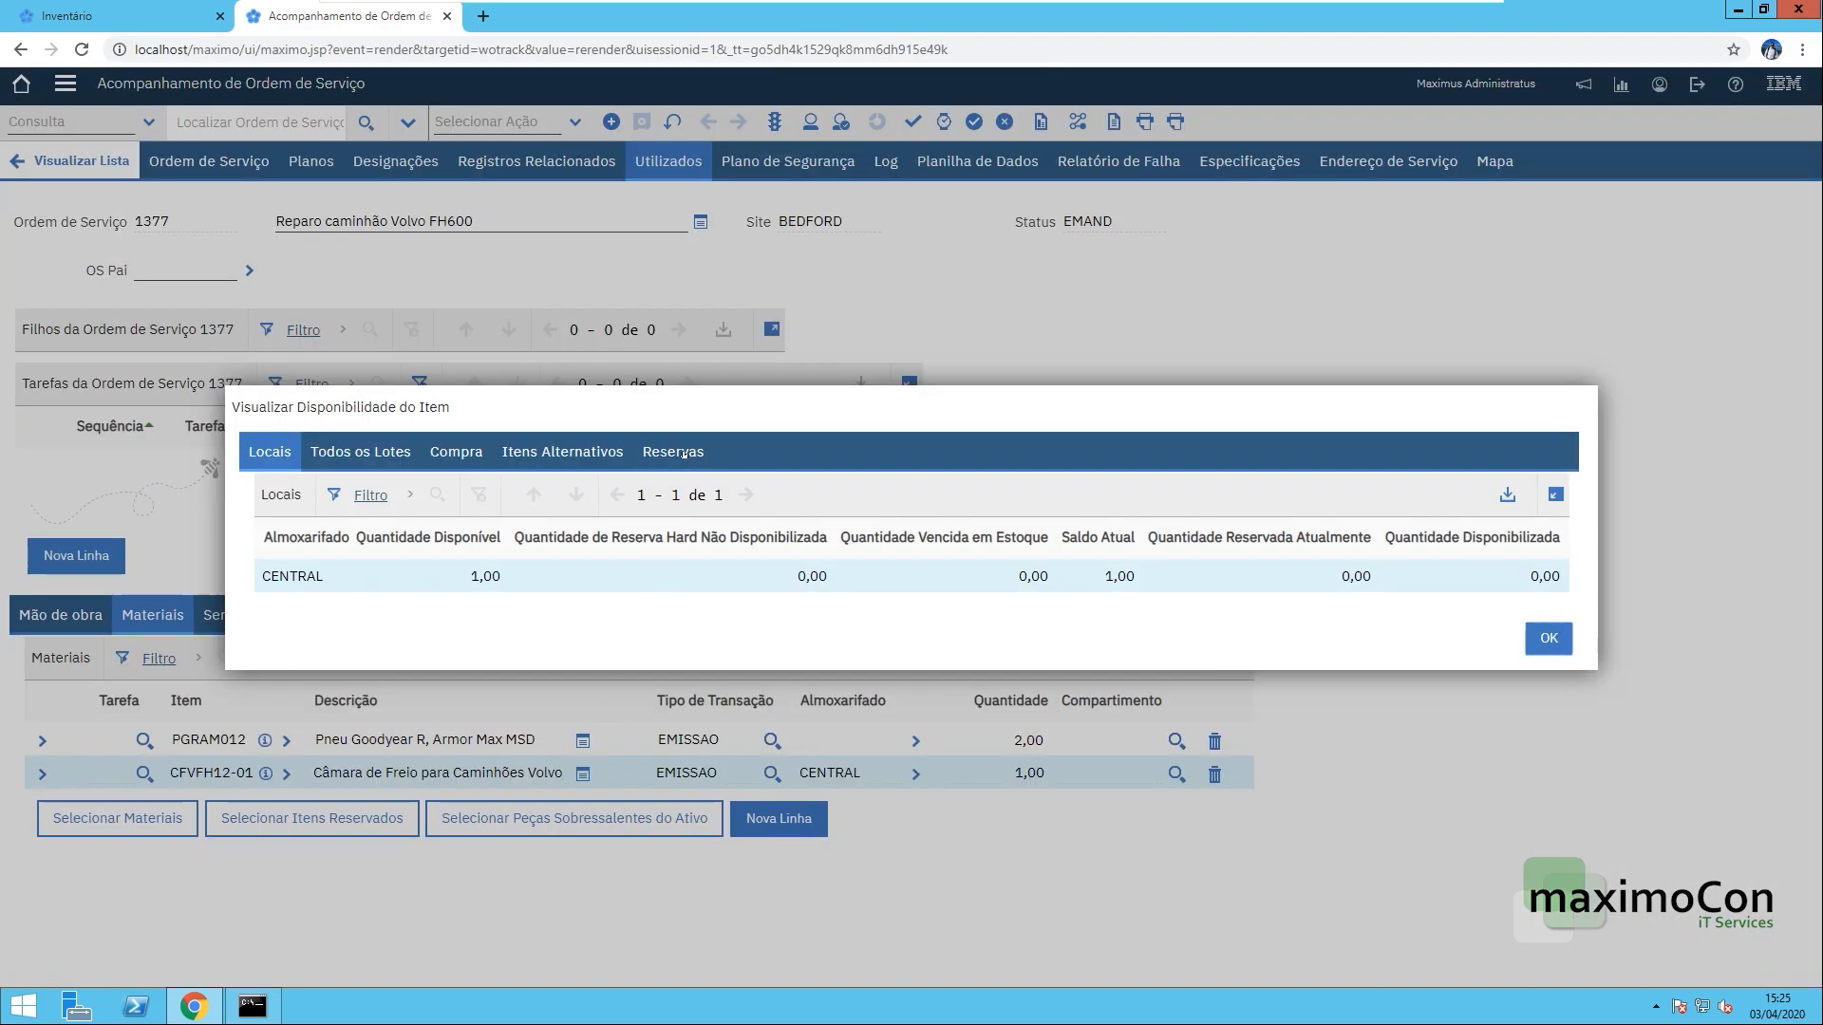
pyautogui.click(684, 453)
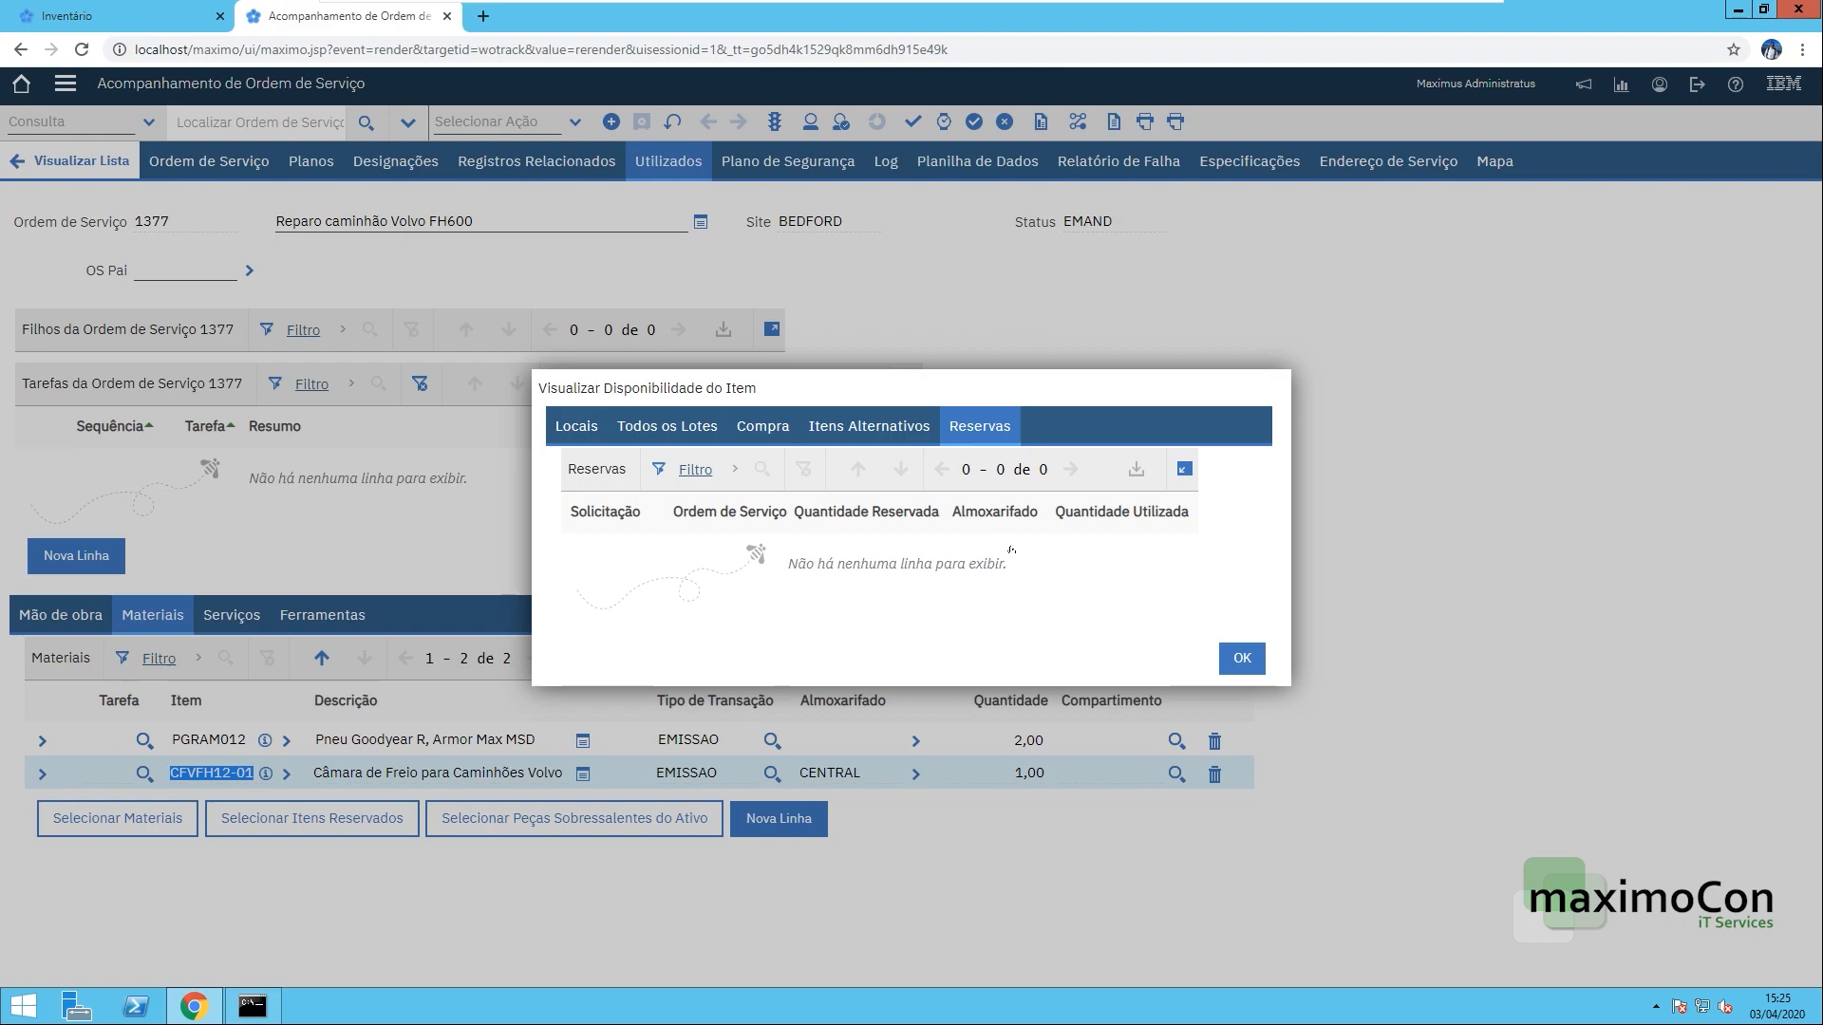
pyautogui.click(1234, 655)
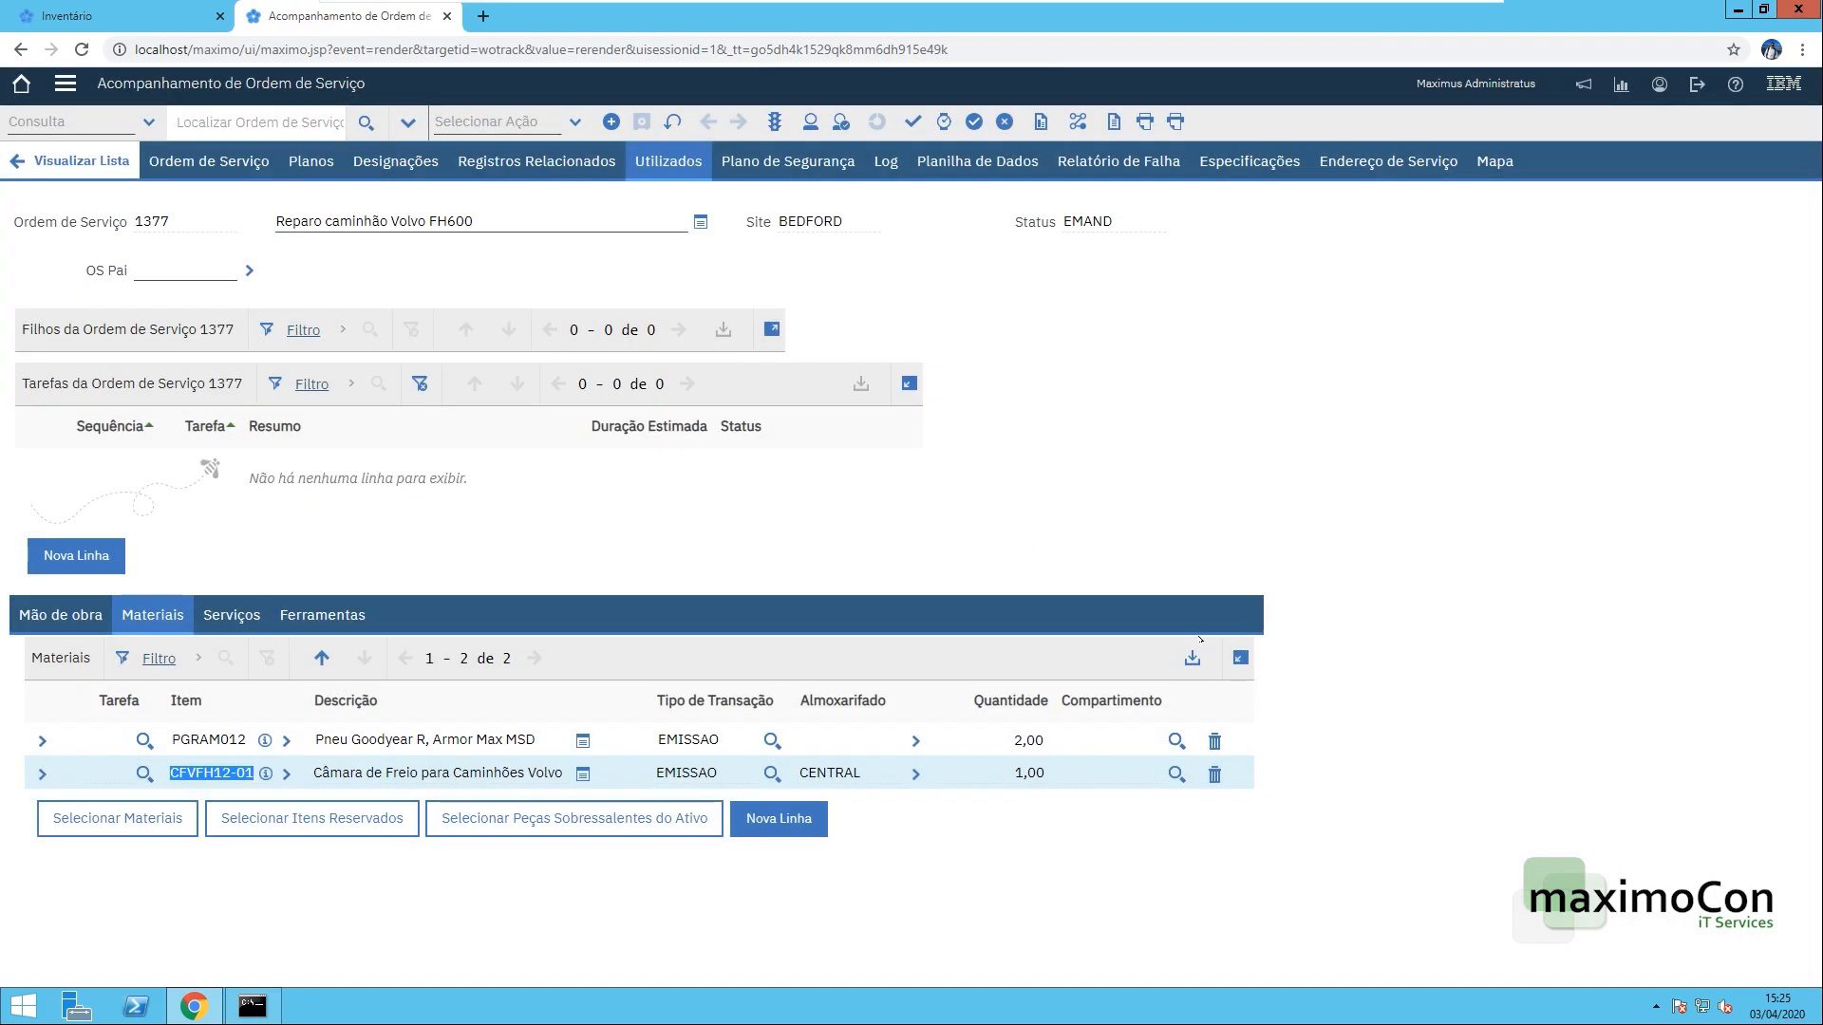
# - Change the status of work order 1377 to Concluído
pyautogui.click(776, 123)
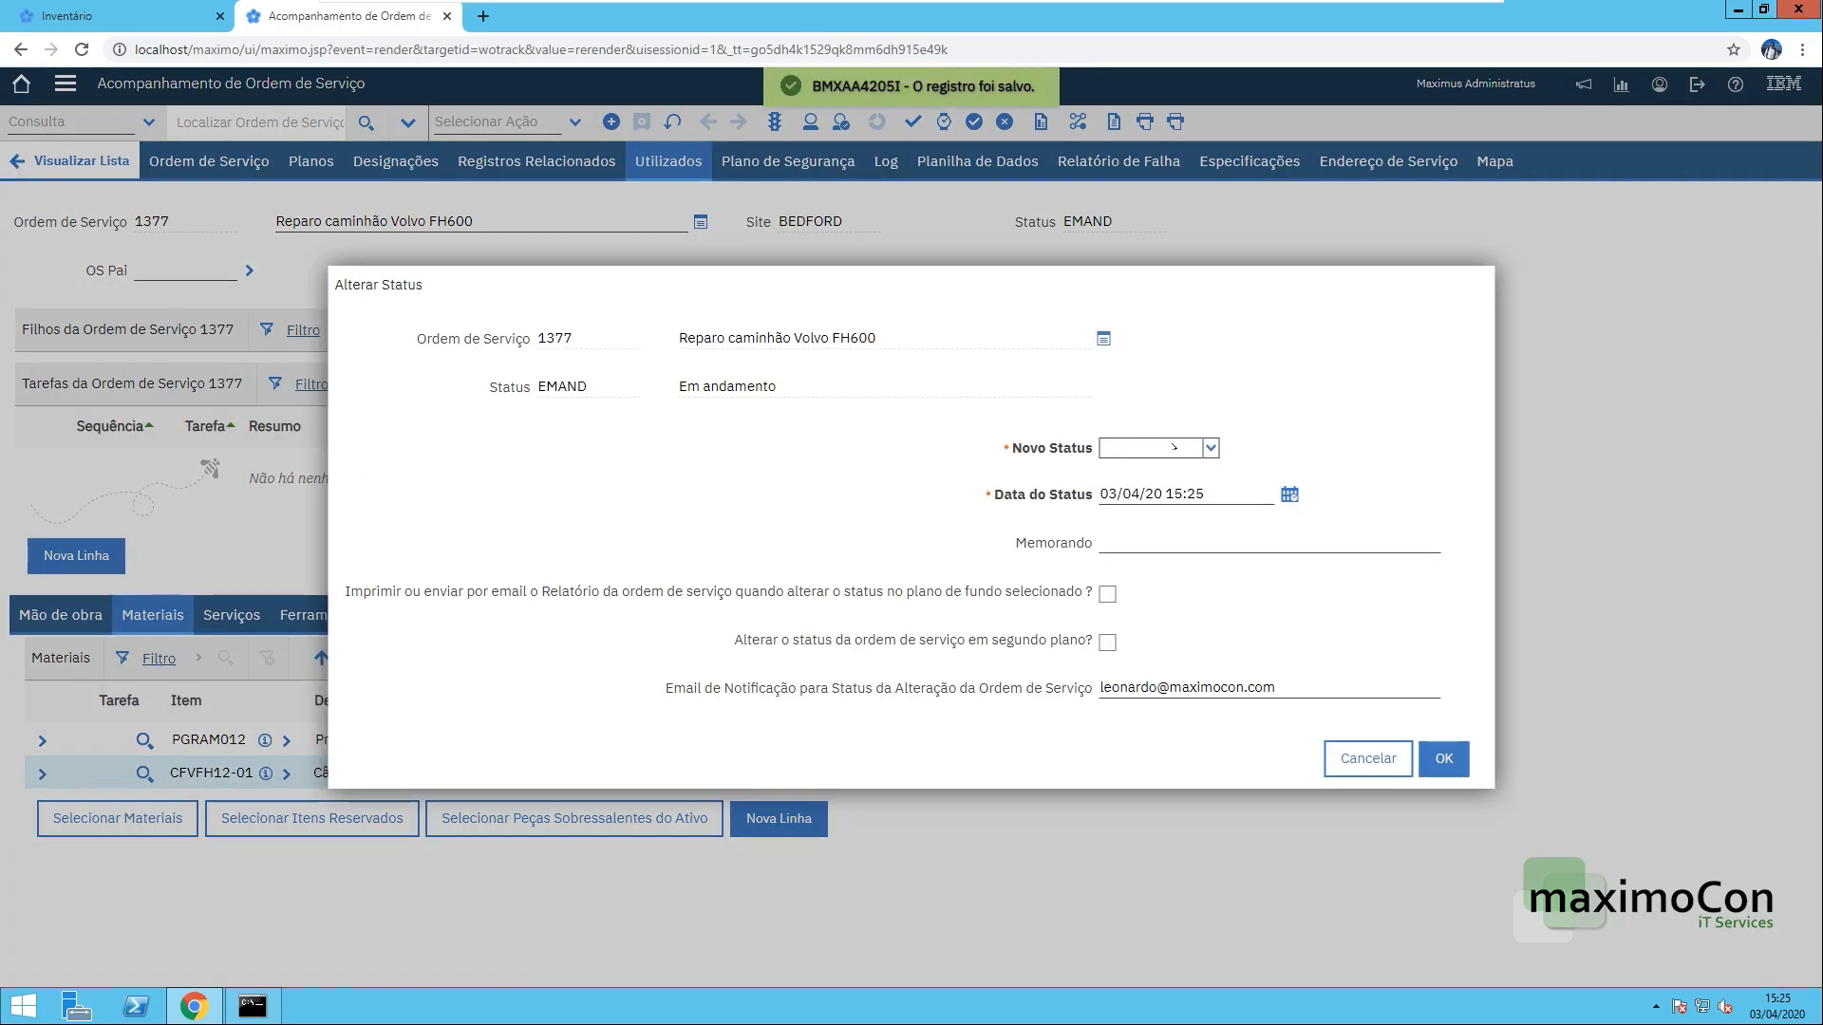
pyautogui.click(1211, 447)
pyautogui.click(1234, 493)
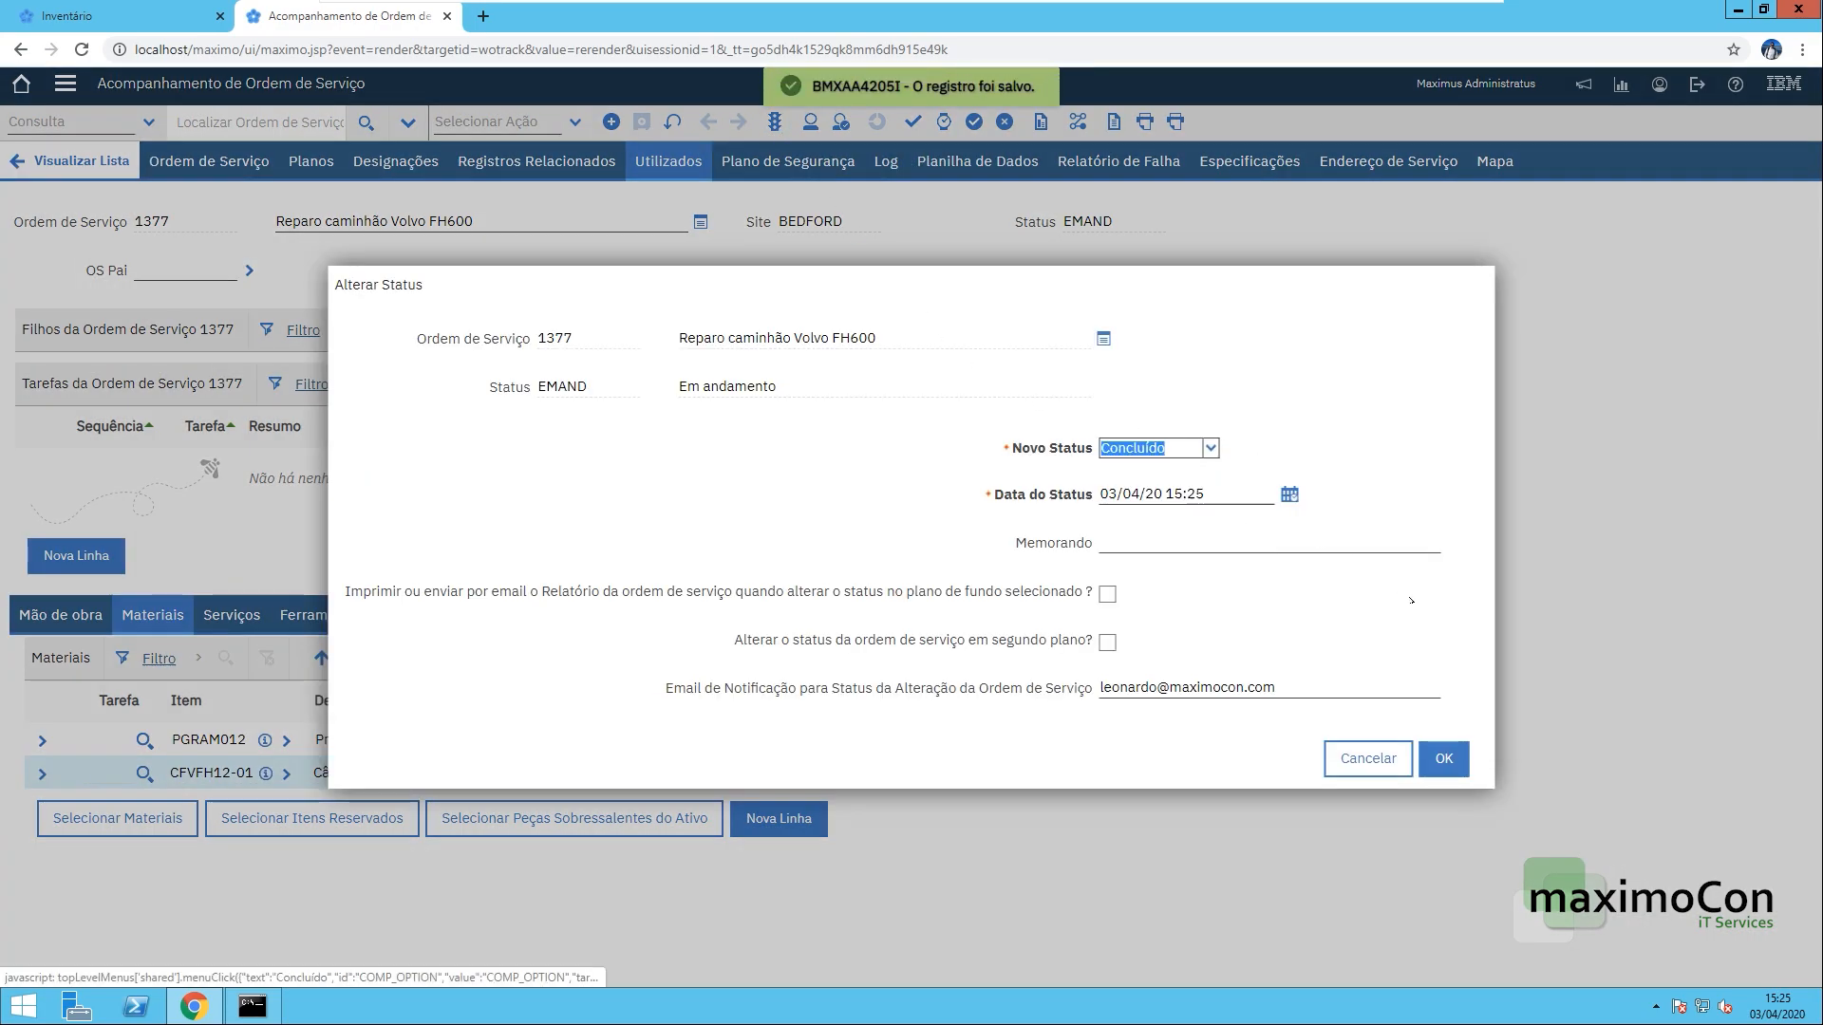
pyautogui.click(1444, 758)
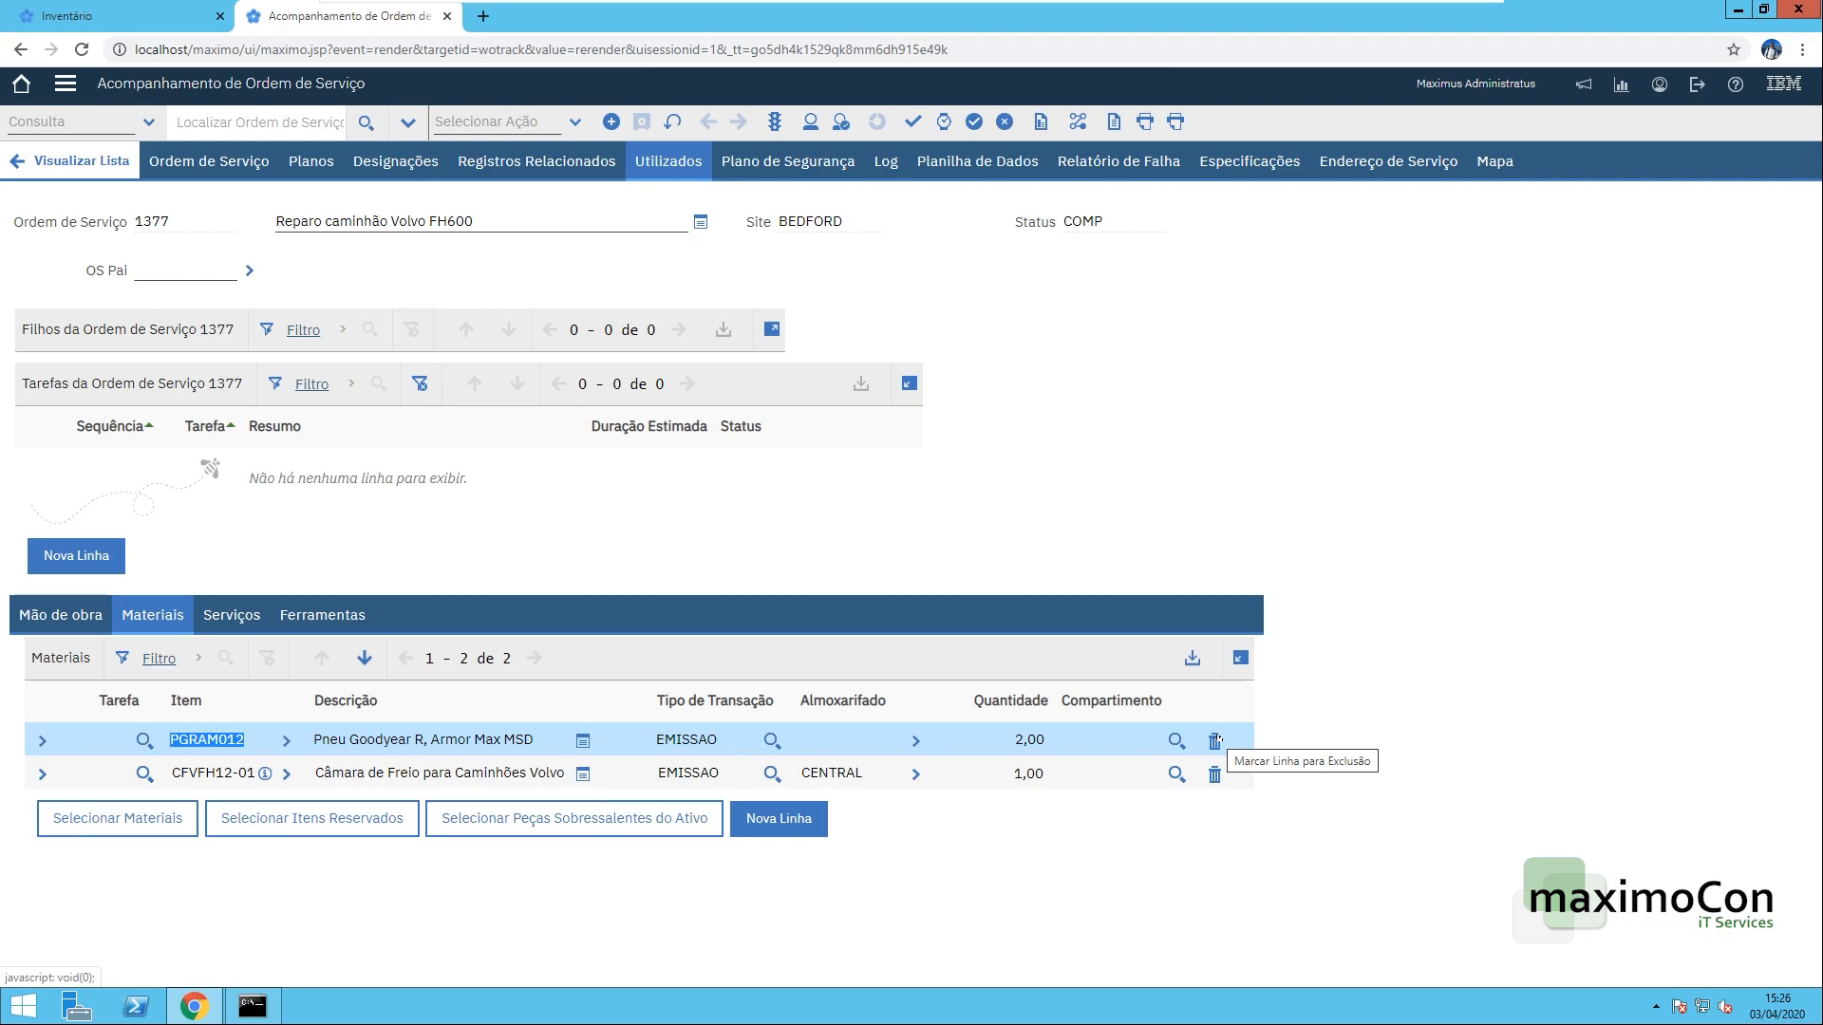
pyautogui.click(1145, 496)
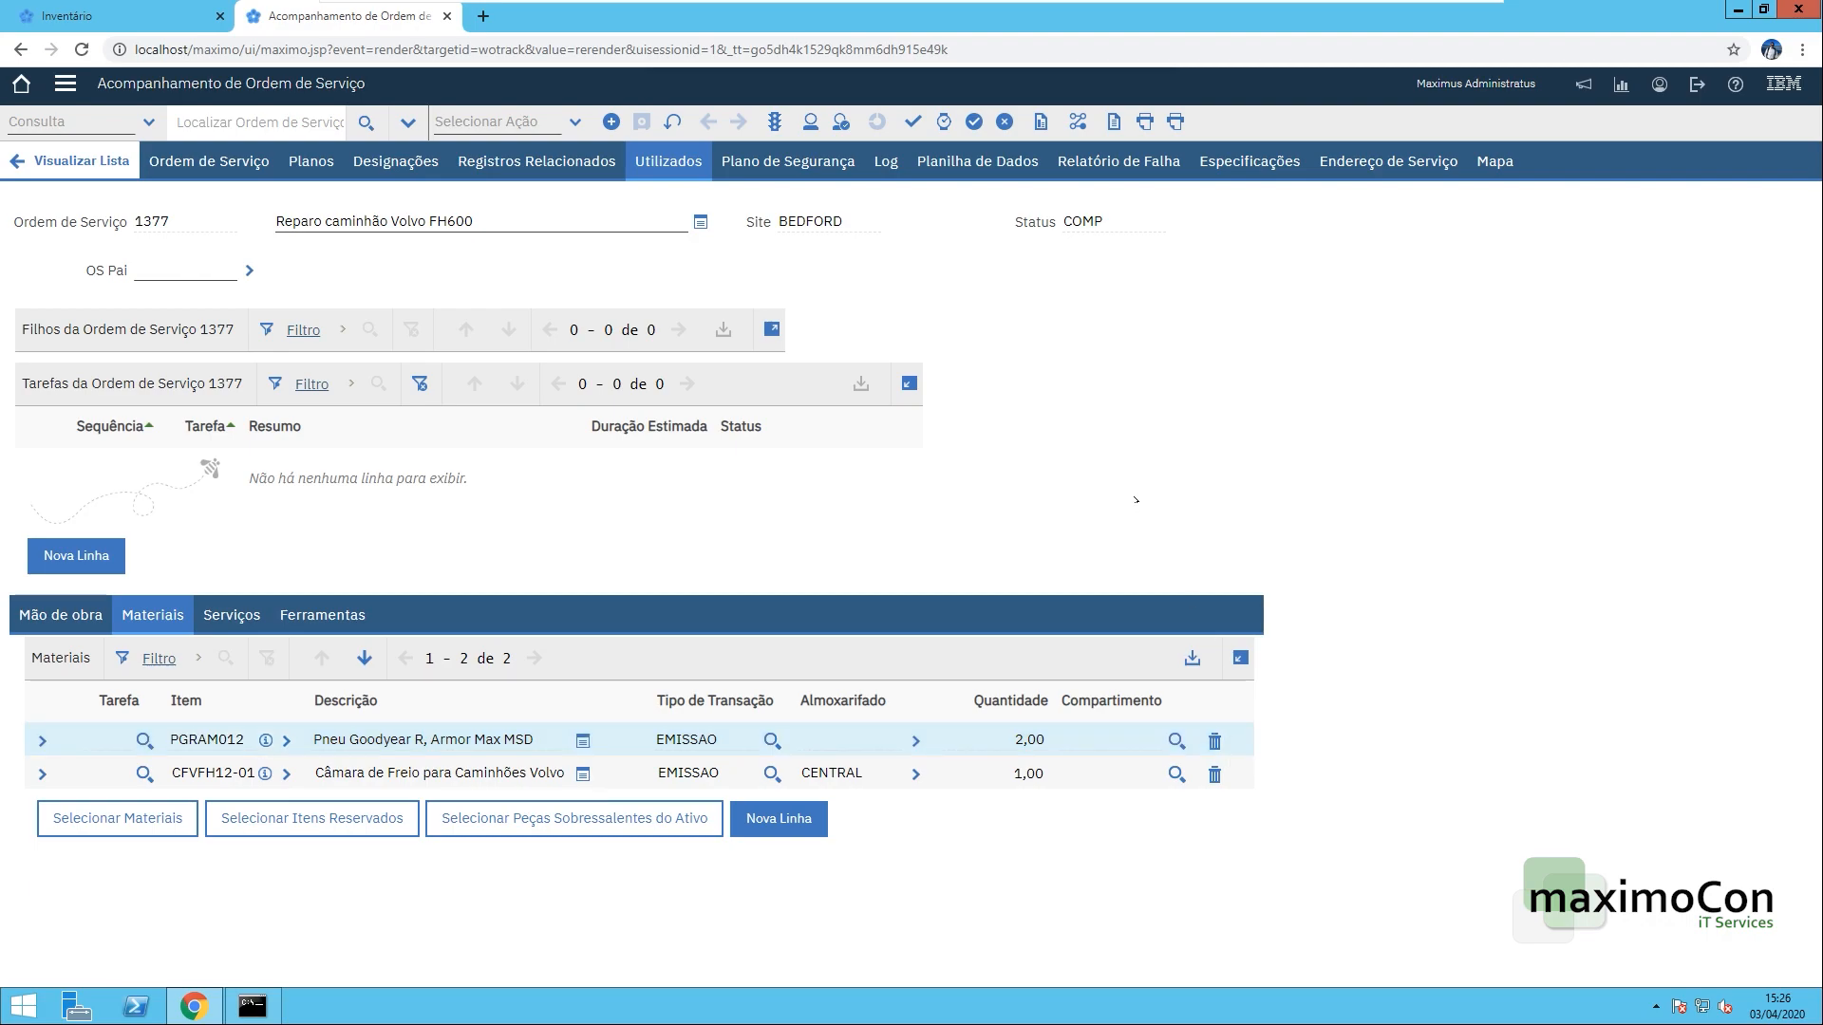
# - Go back to Inventário and review CFVFH12-01's balance summary, issue history and inventory costs once more
pyautogui.click(104, 17)
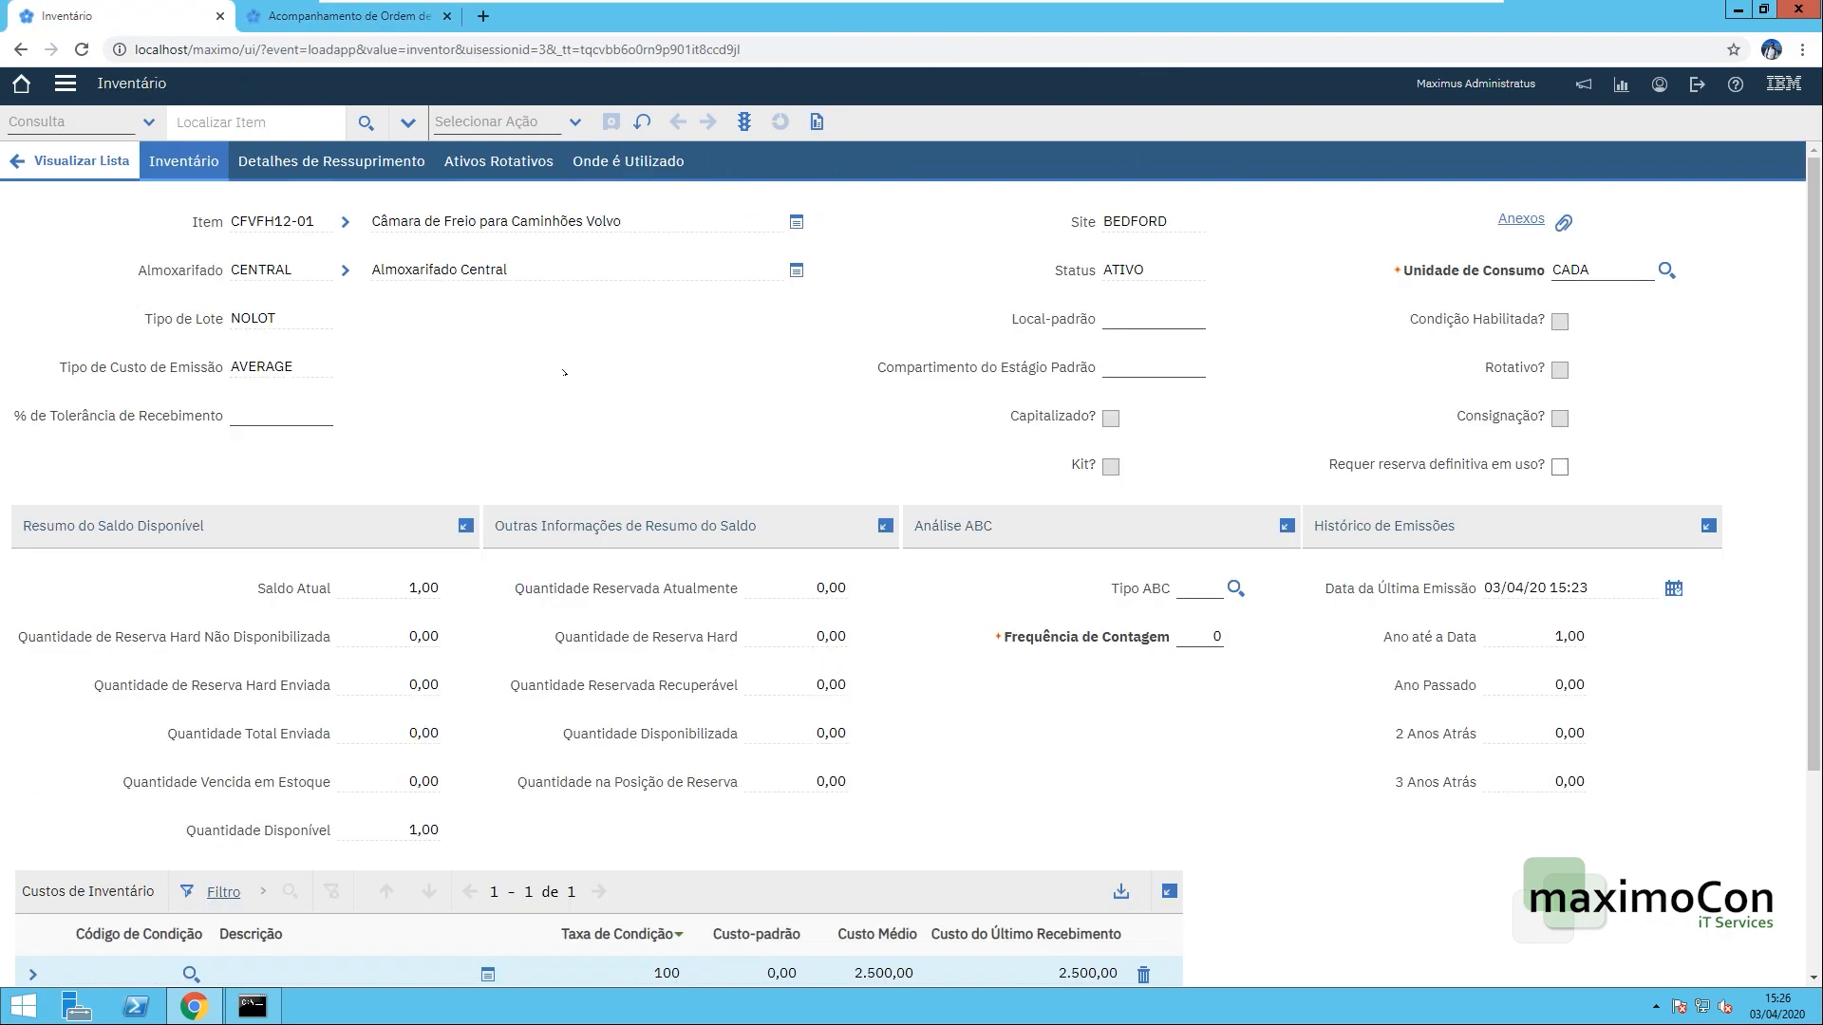
pyautogui.scroll(-3, 736, 365)
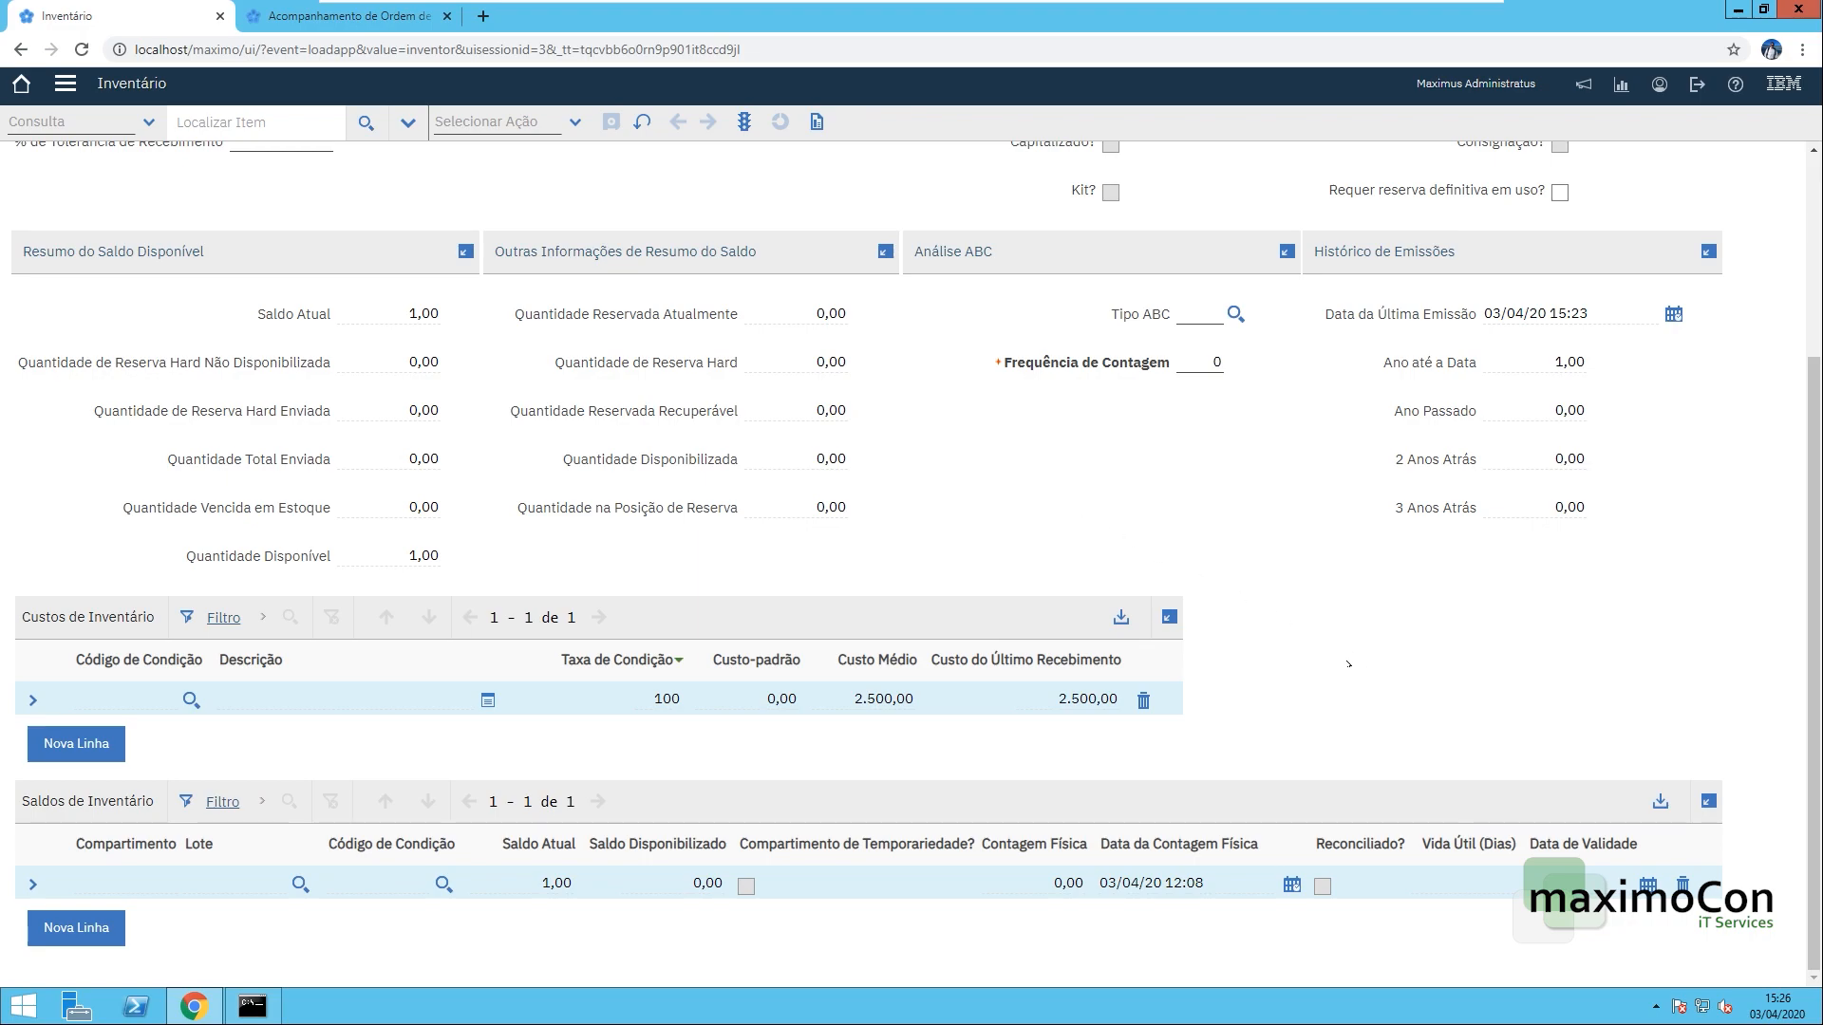
pyautogui.scroll(3, 1350, 659)
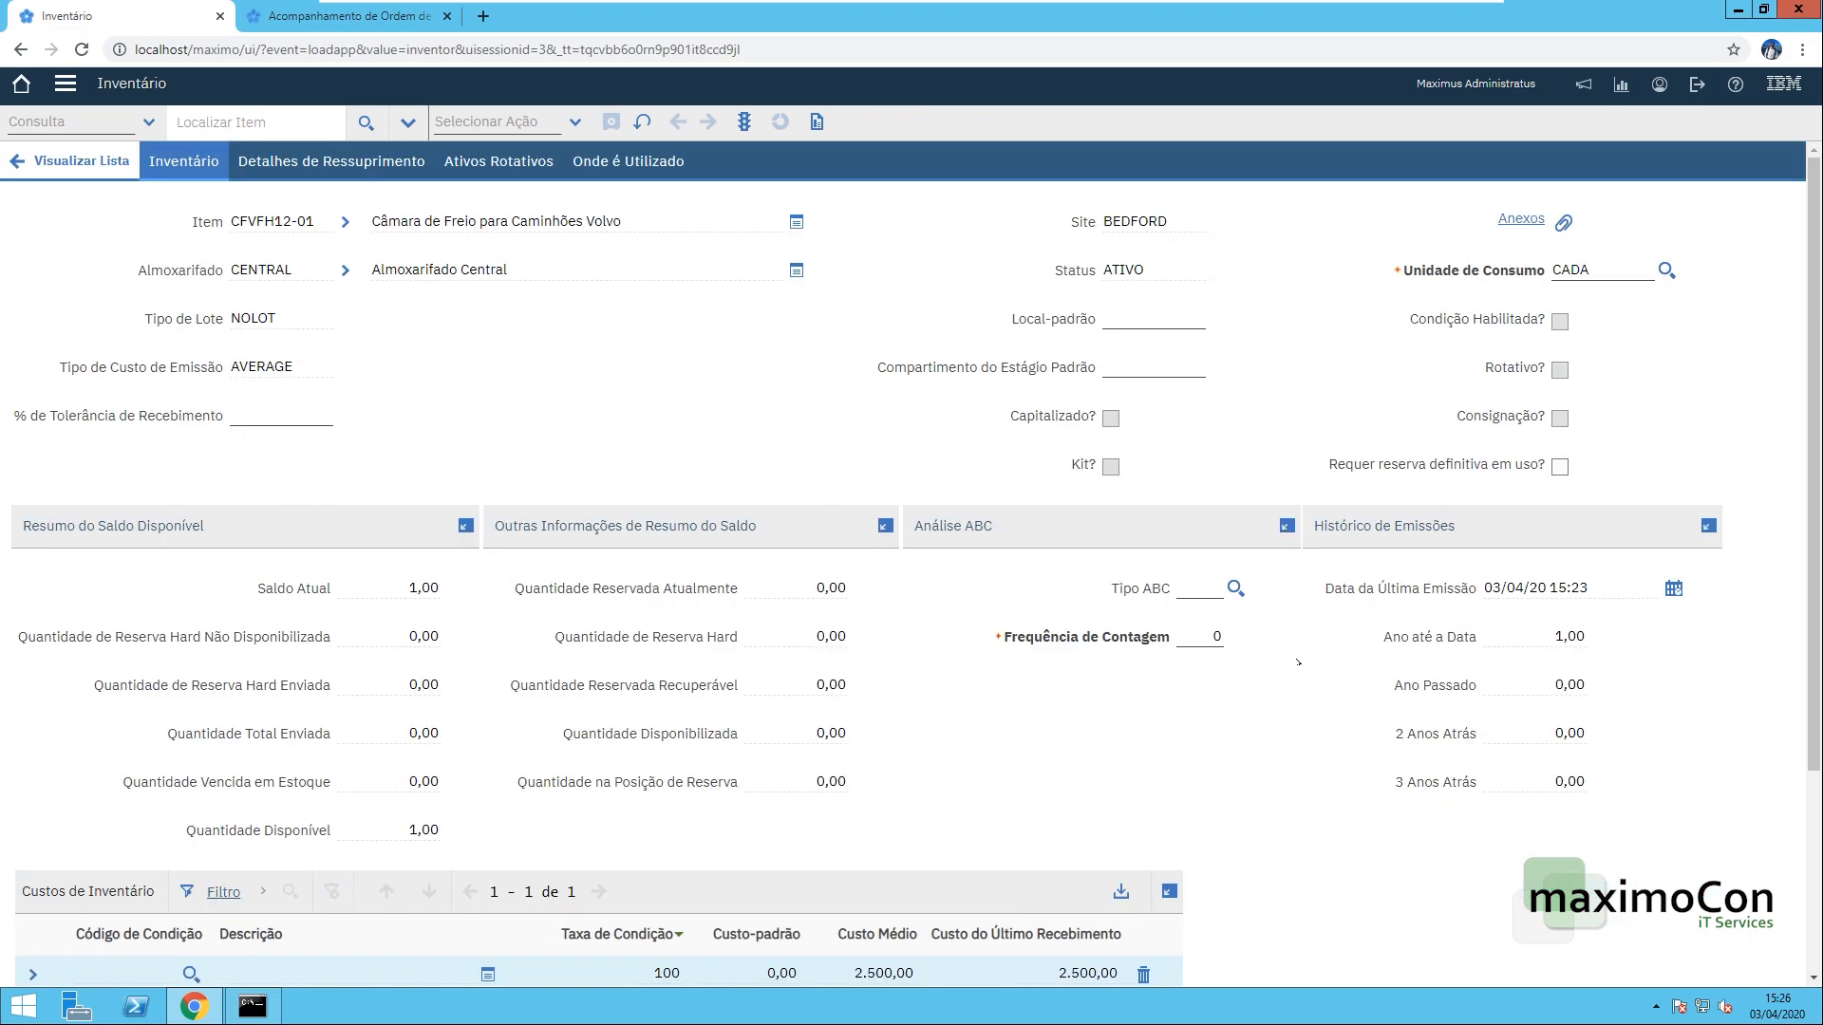